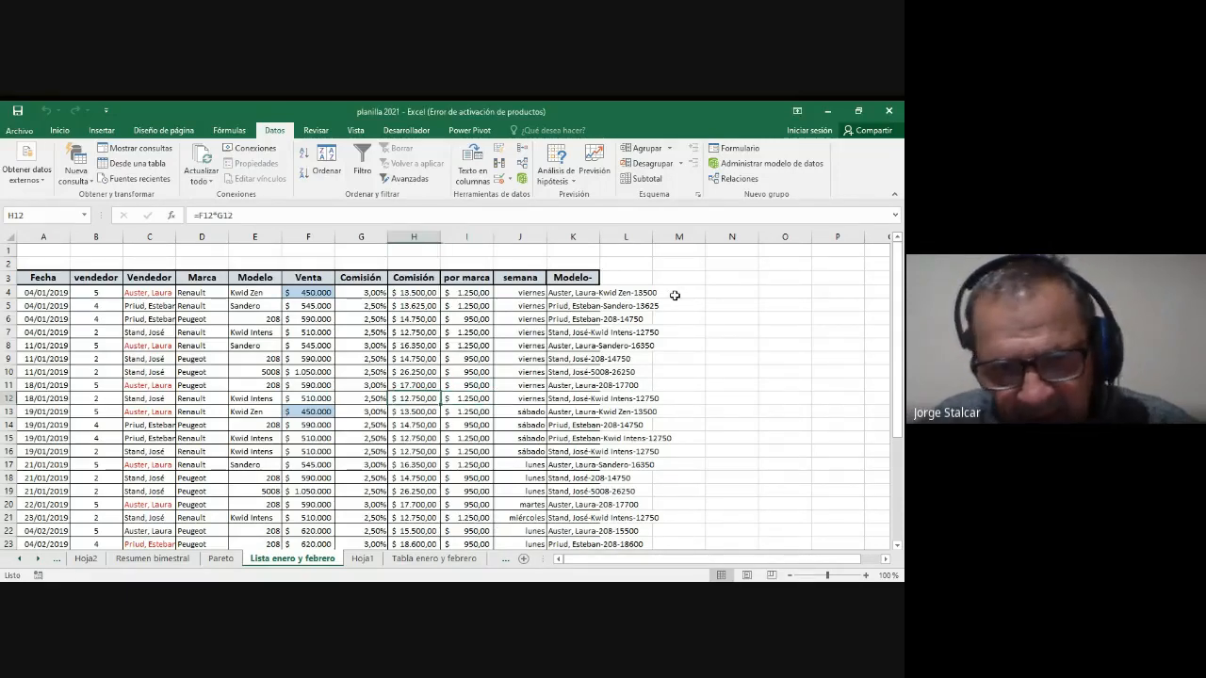
Apply a data validation to the Fecha dates in A4:A35 that allows only dates between 1/1/2019 and 31/1/2019
key("Home")
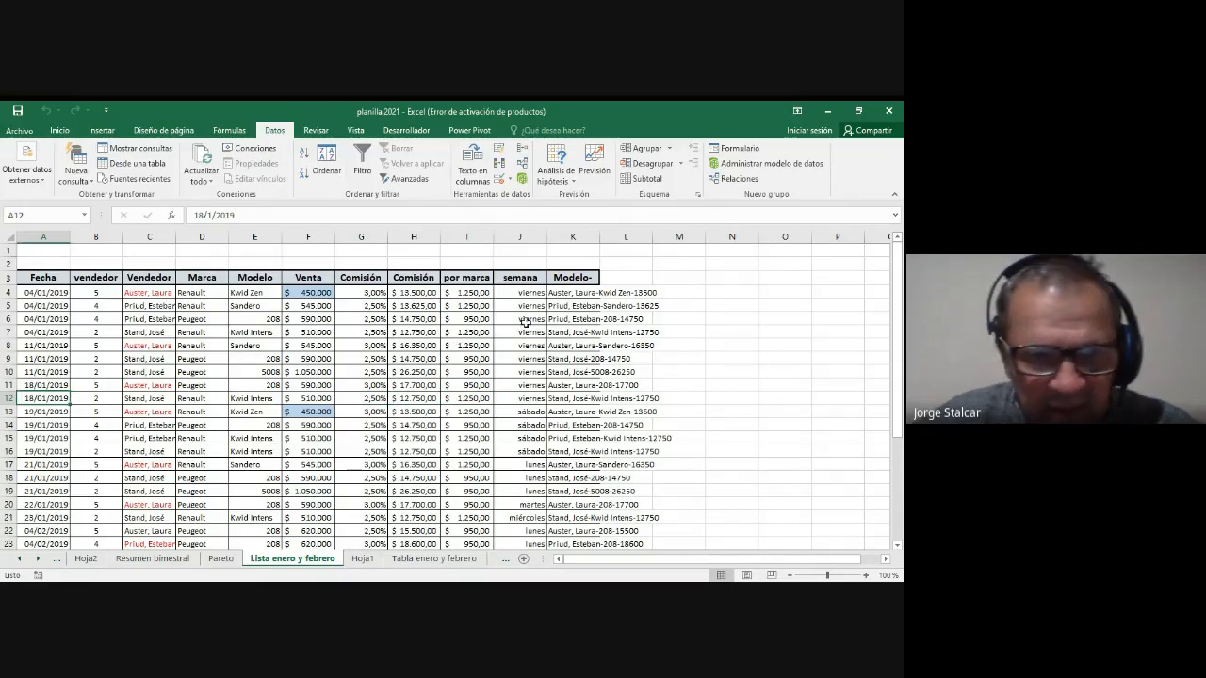
scroll(405, 358, "down", 1)
scroll(405, 358, "up", 1)
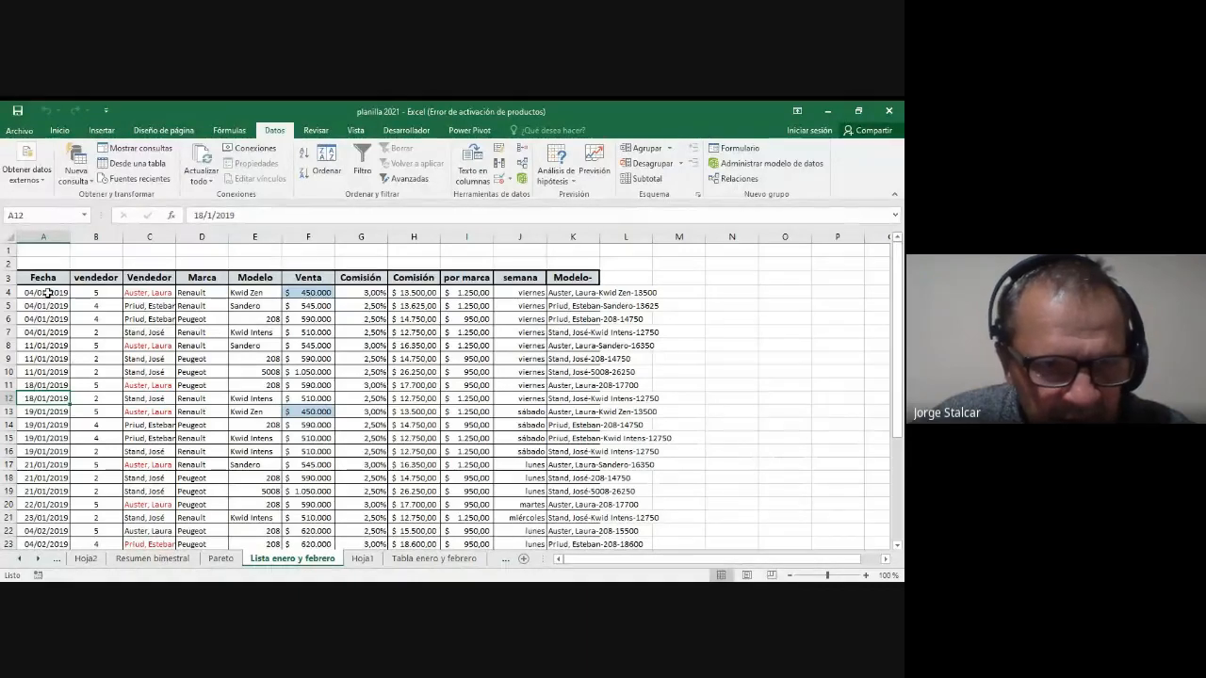
left_click_drag(47, 293, 47, 514)
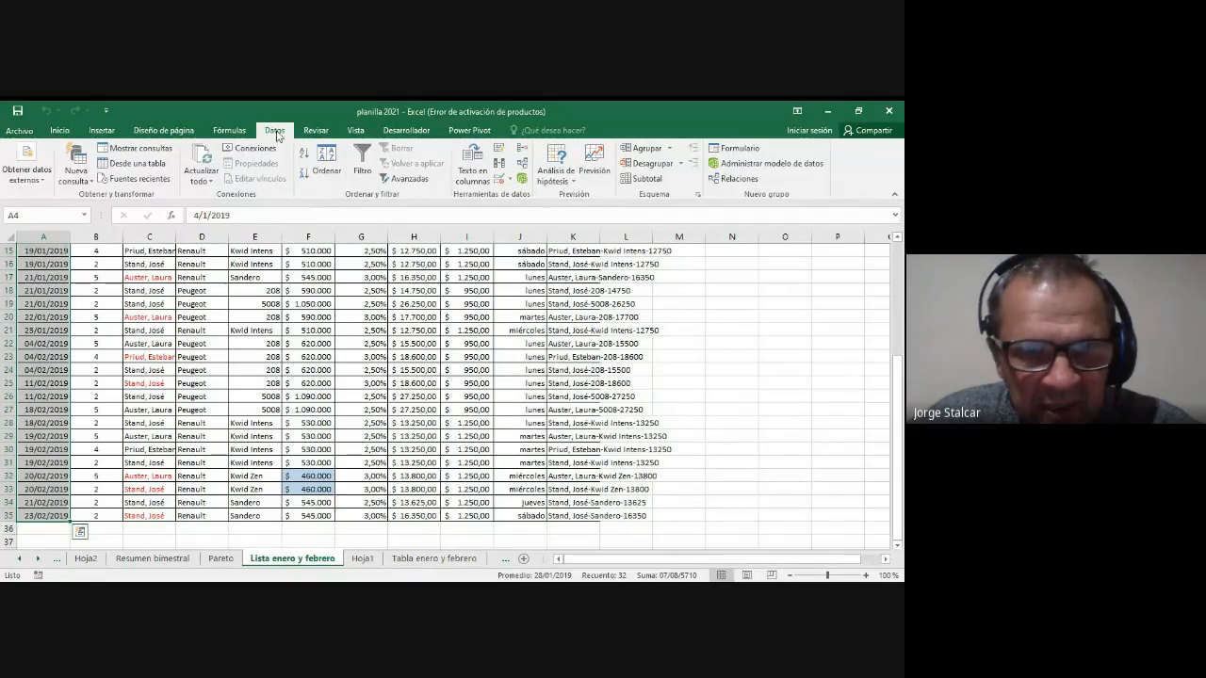
left_click(511, 180)
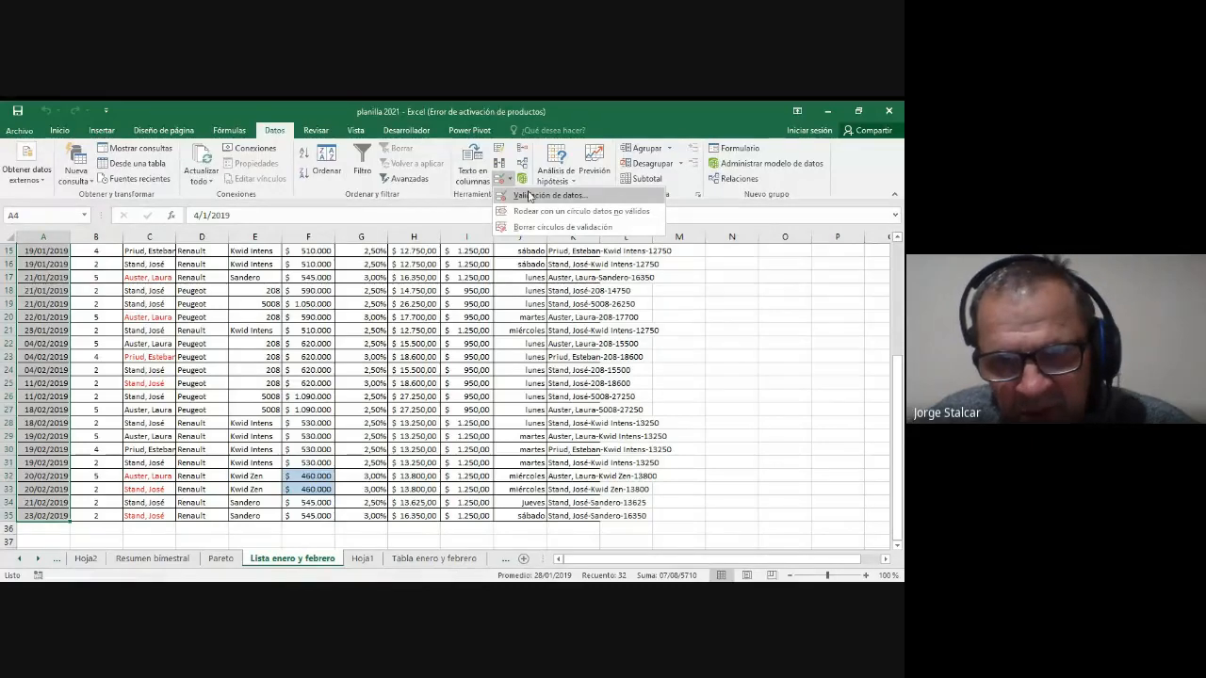
left_click(532, 197)
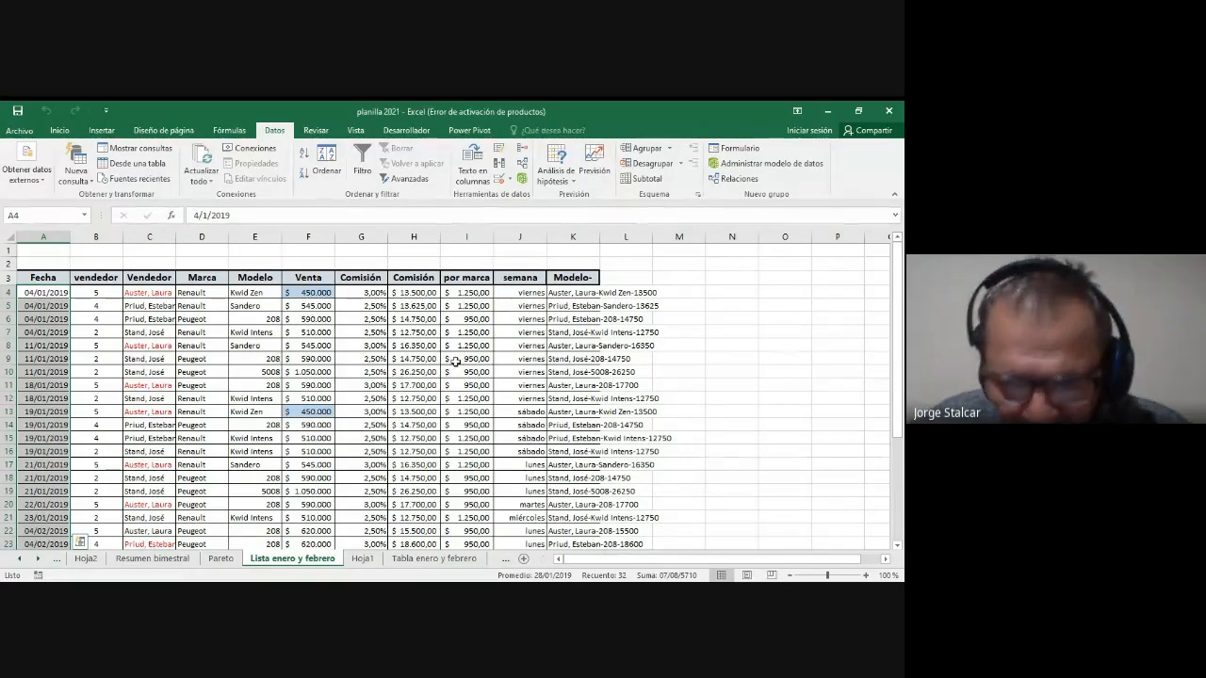
left_click(509, 180)
left_click(541, 195)
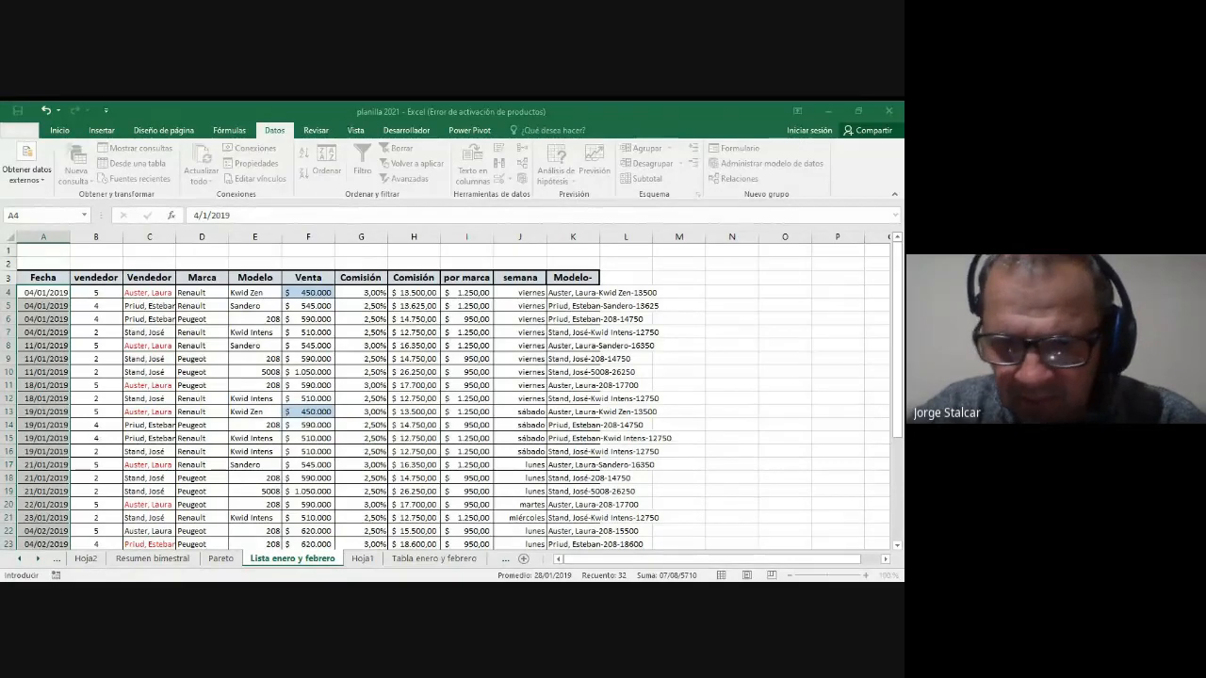
left_click(502, 325)
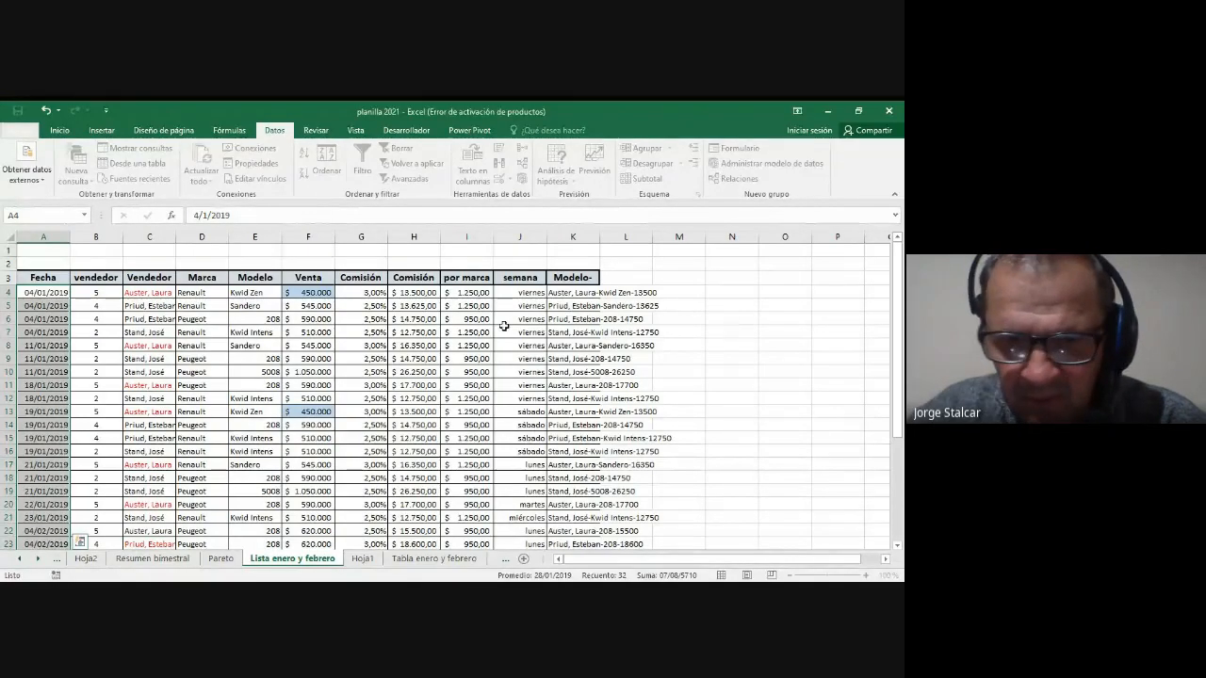
Try to enter the date 2/2/19 in cell A6 to test the validation rule, and cancel the entry
left_click(54, 319)
type("2/2/")
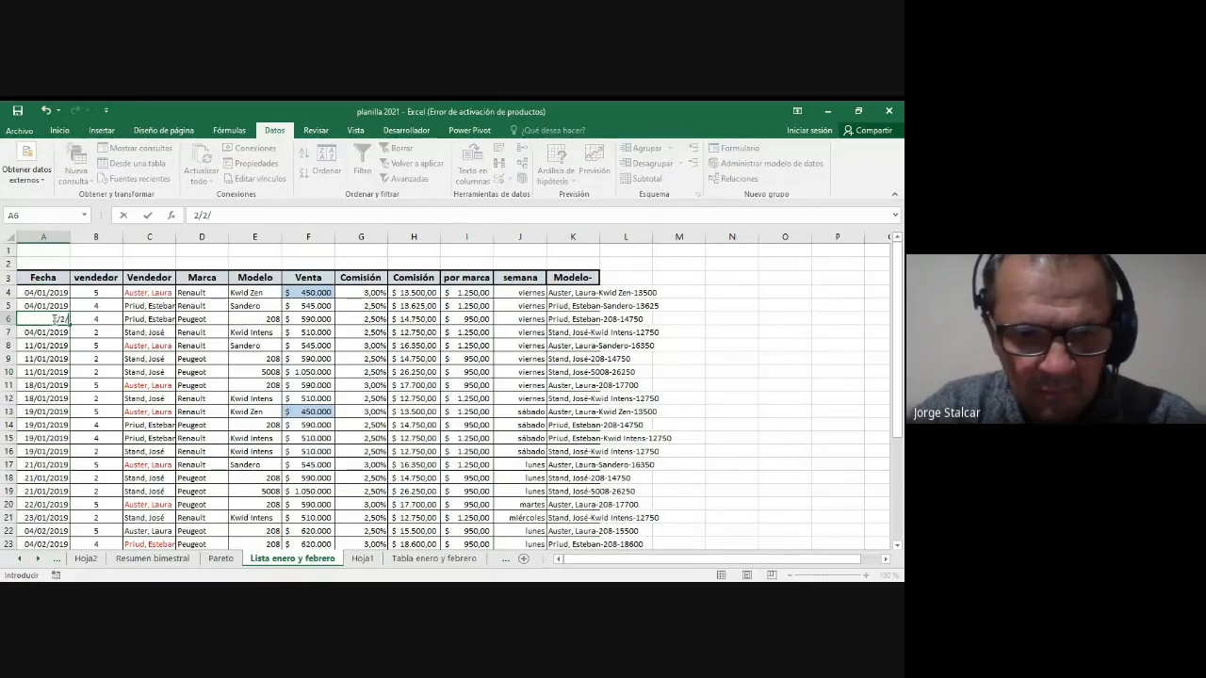
type("19")
key("Return")
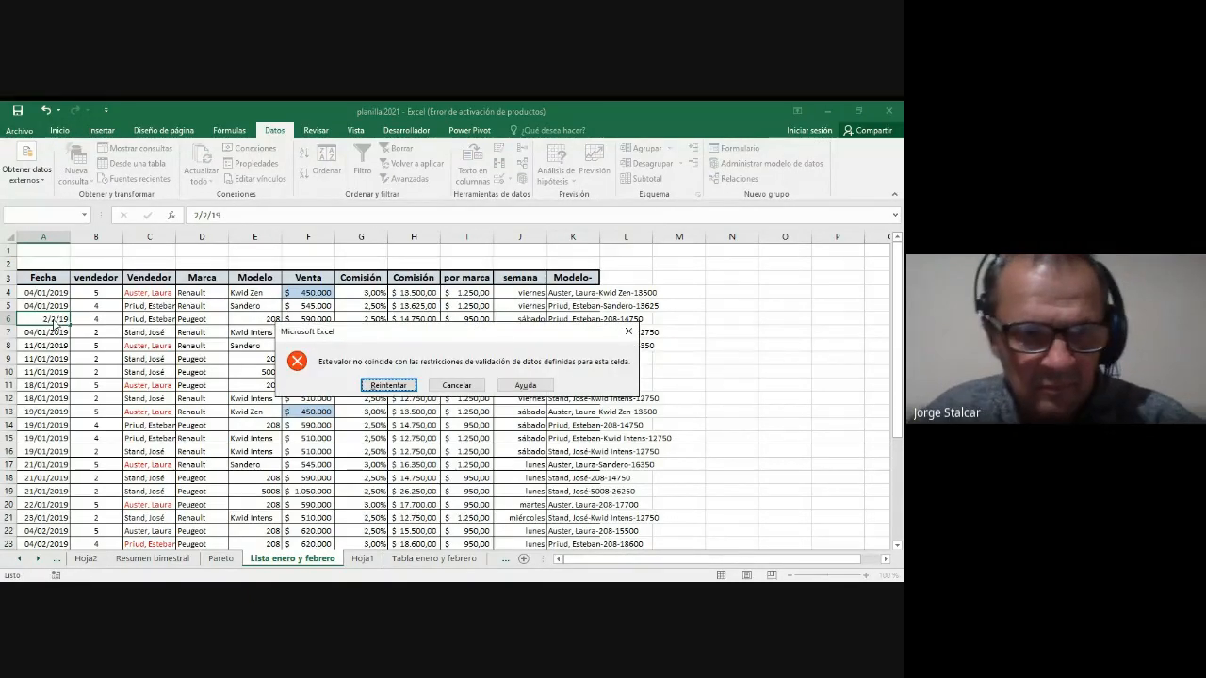
left_click(457, 386)
key("Escape")
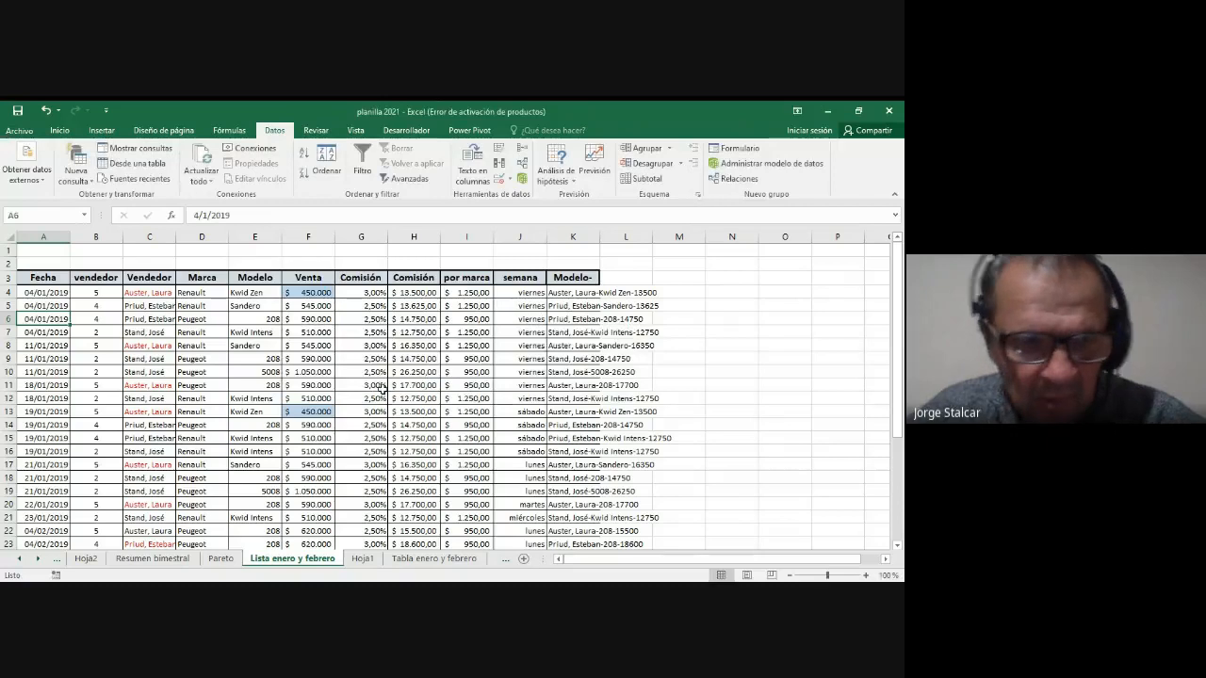
Check the data validation settings of cell A6 and close them
left_click(510, 180)
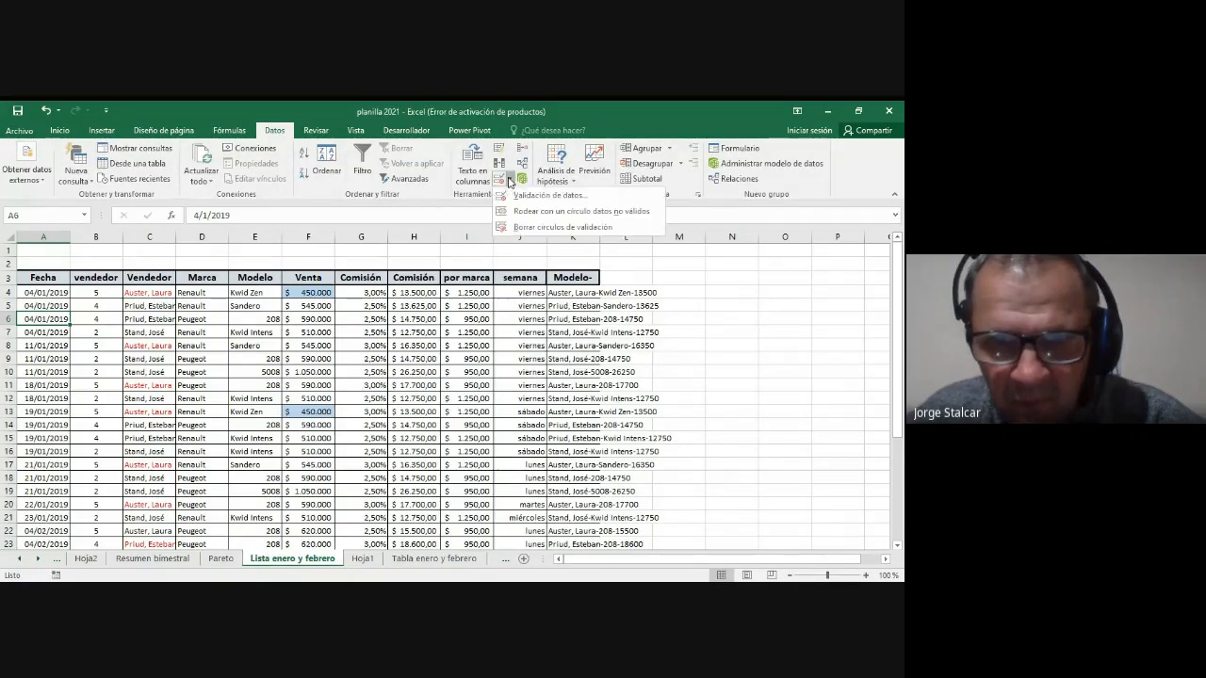
left_click(542, 196)
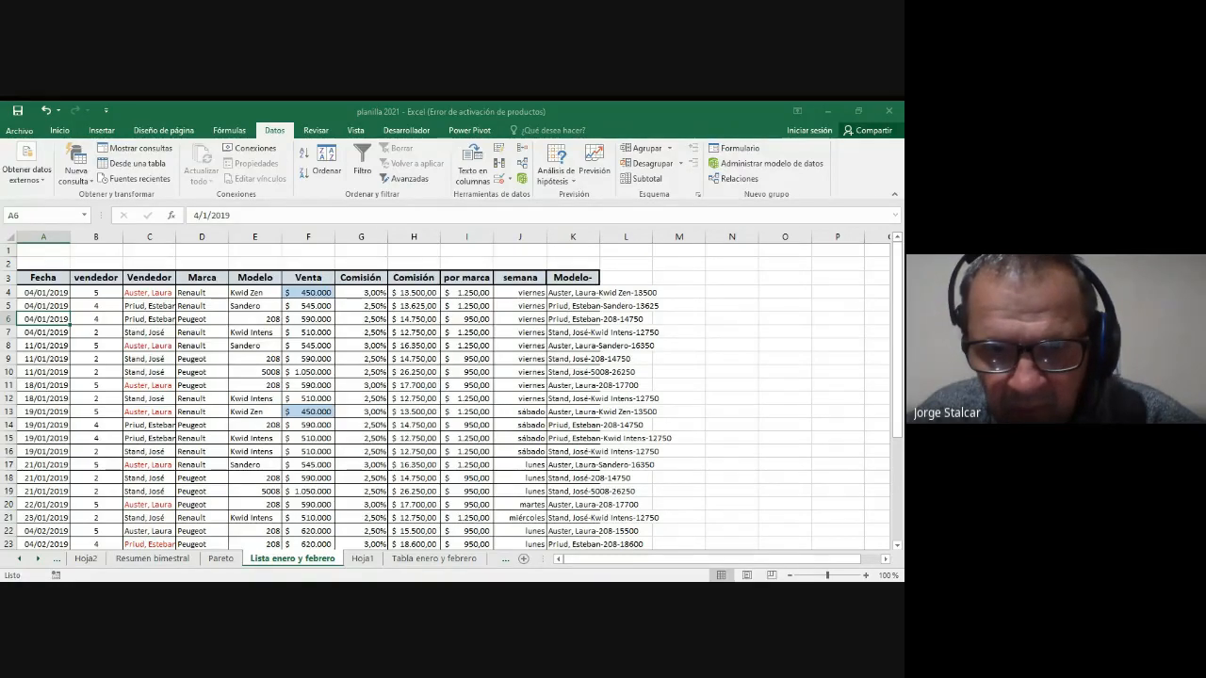
left_click(603, 371)
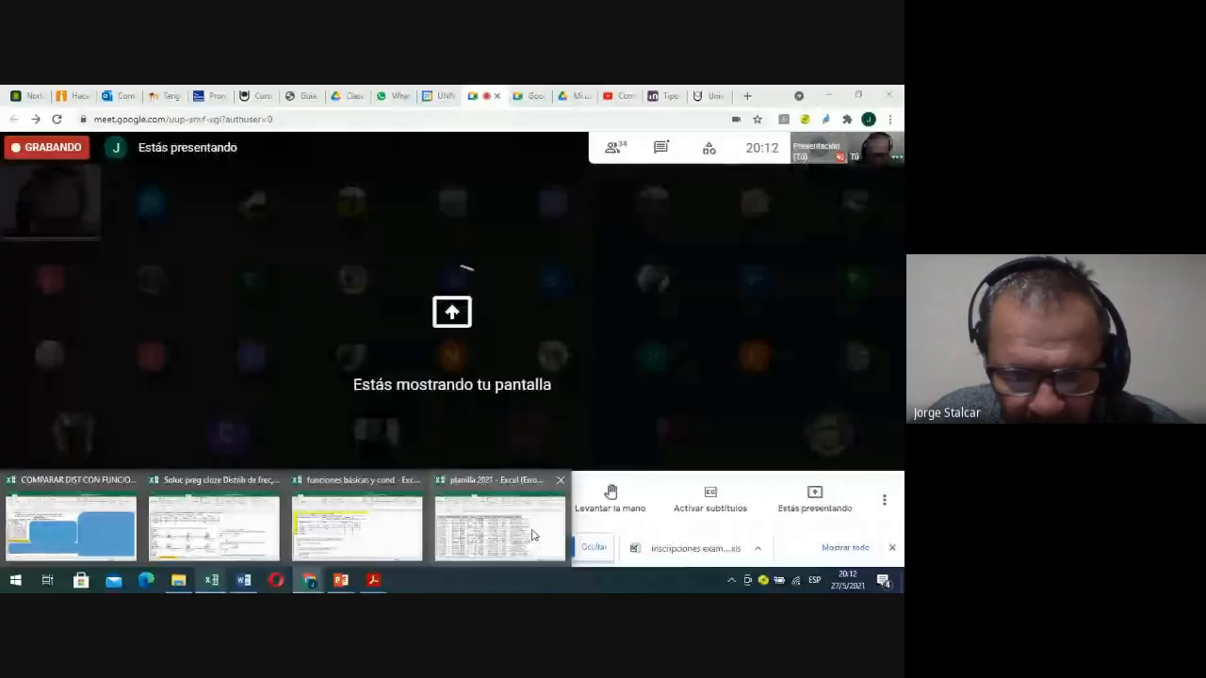
Switch back to the planilla 2021 workbook in Excel and look over the January–February sales list
left_click(533, 535)
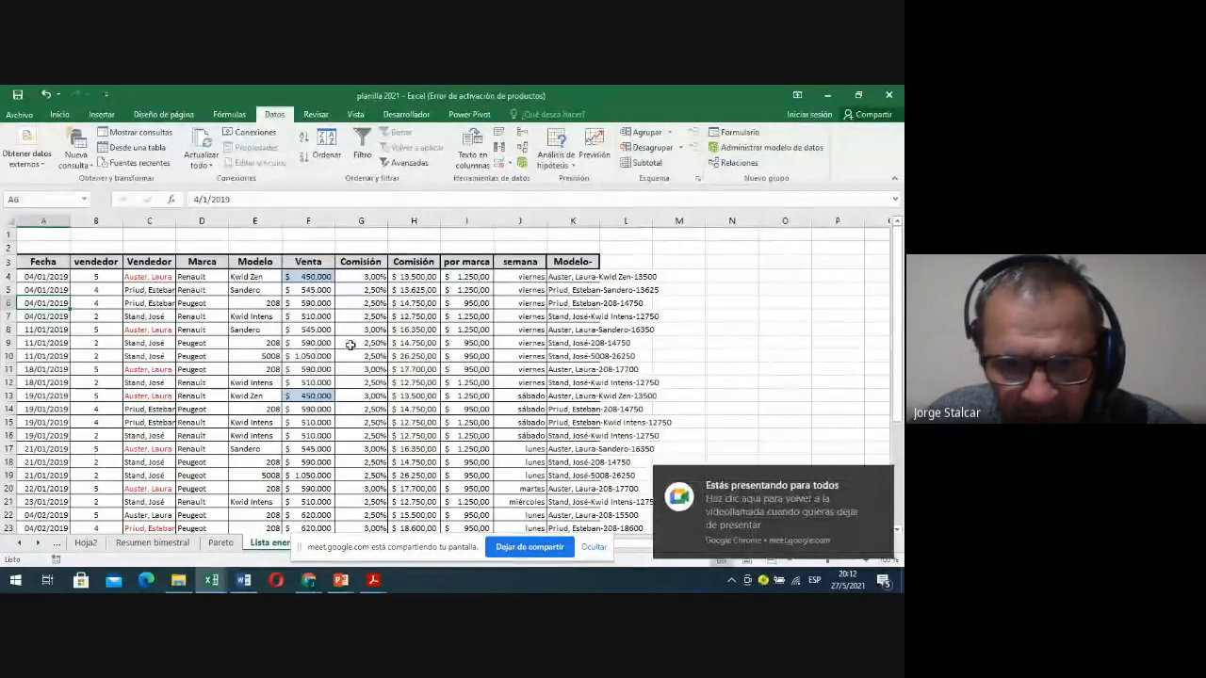
scroll(353, 339, "down", 1)
scroll(355, 340, "up", 1)
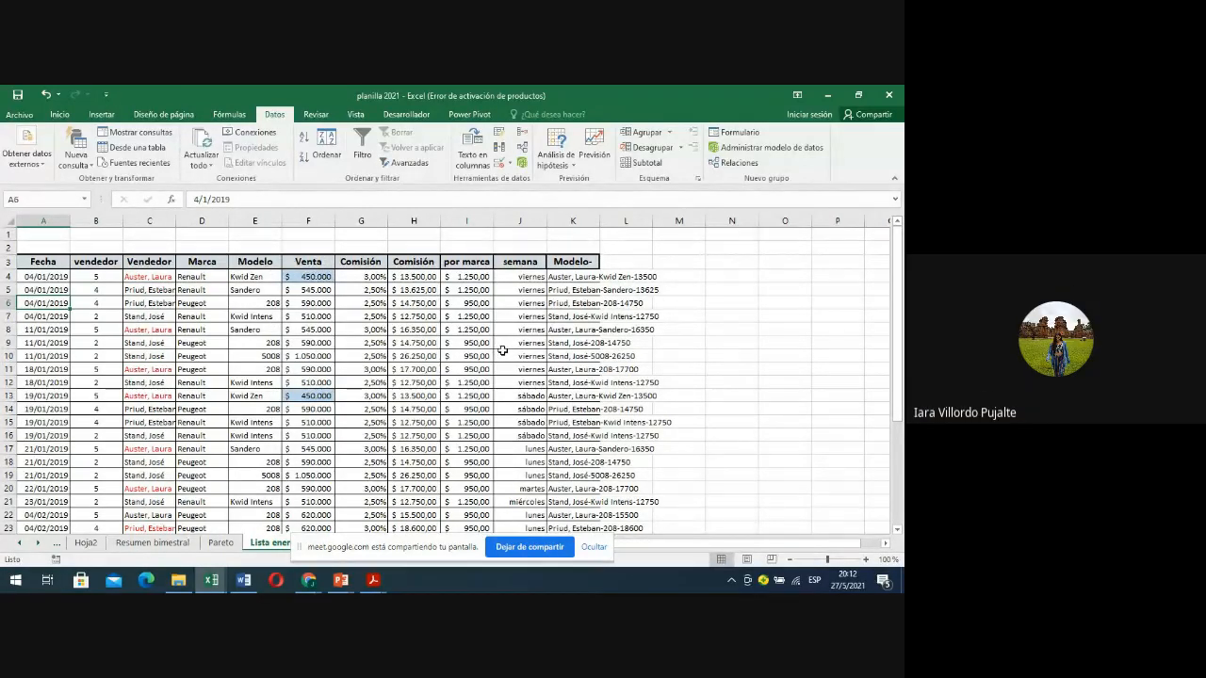
scroll(471, 341, "down", 2)
scroll(471, 341, "up", 1)
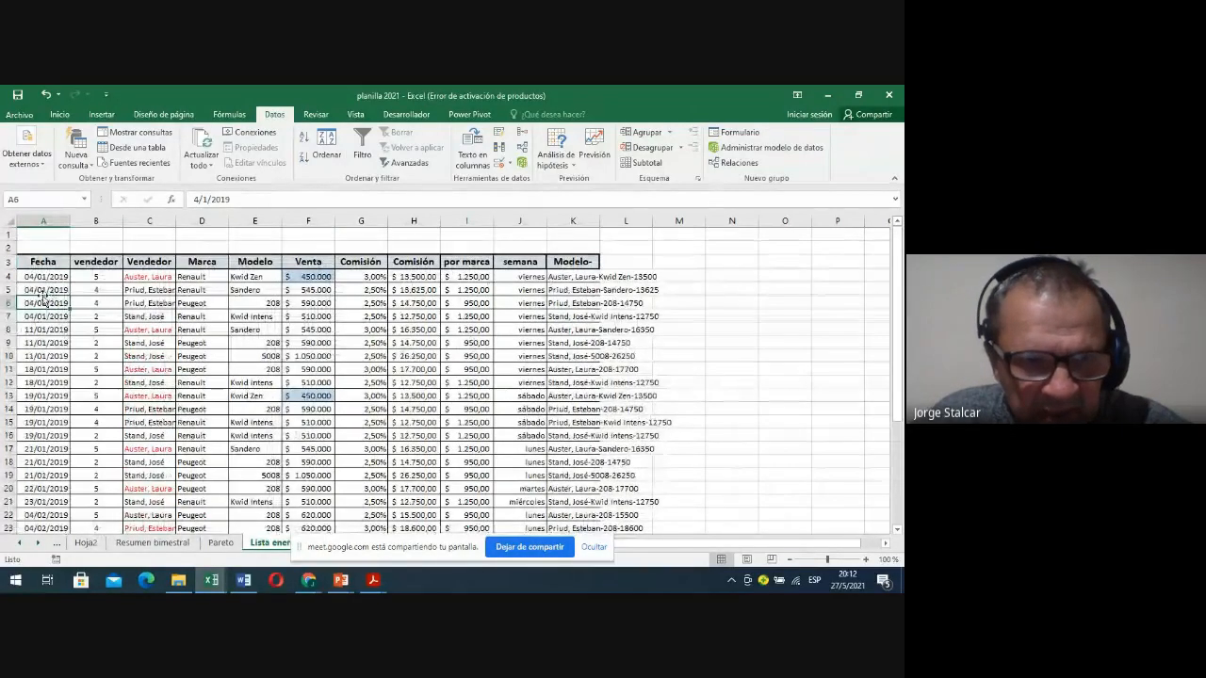
Clear all data validation from the Fecha dates in A4:A35, extending the validation to the unconfigured cells first
left_click_drag(32, 275, 35, 483)
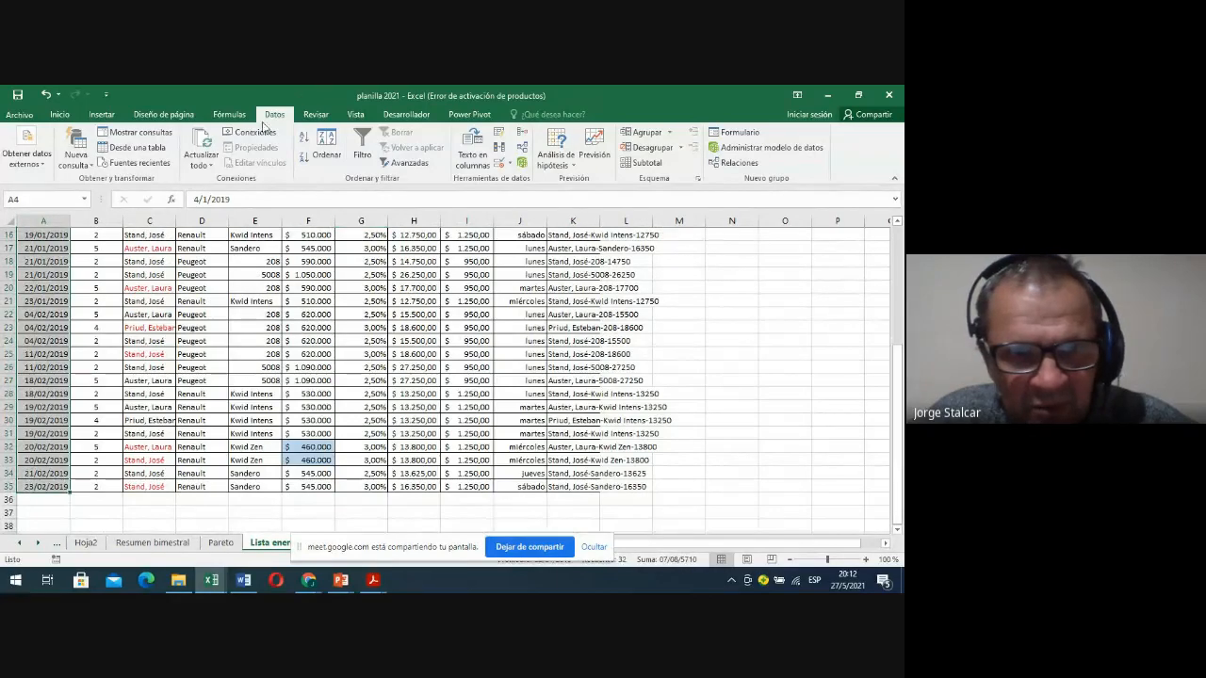
left_click(512, 165)
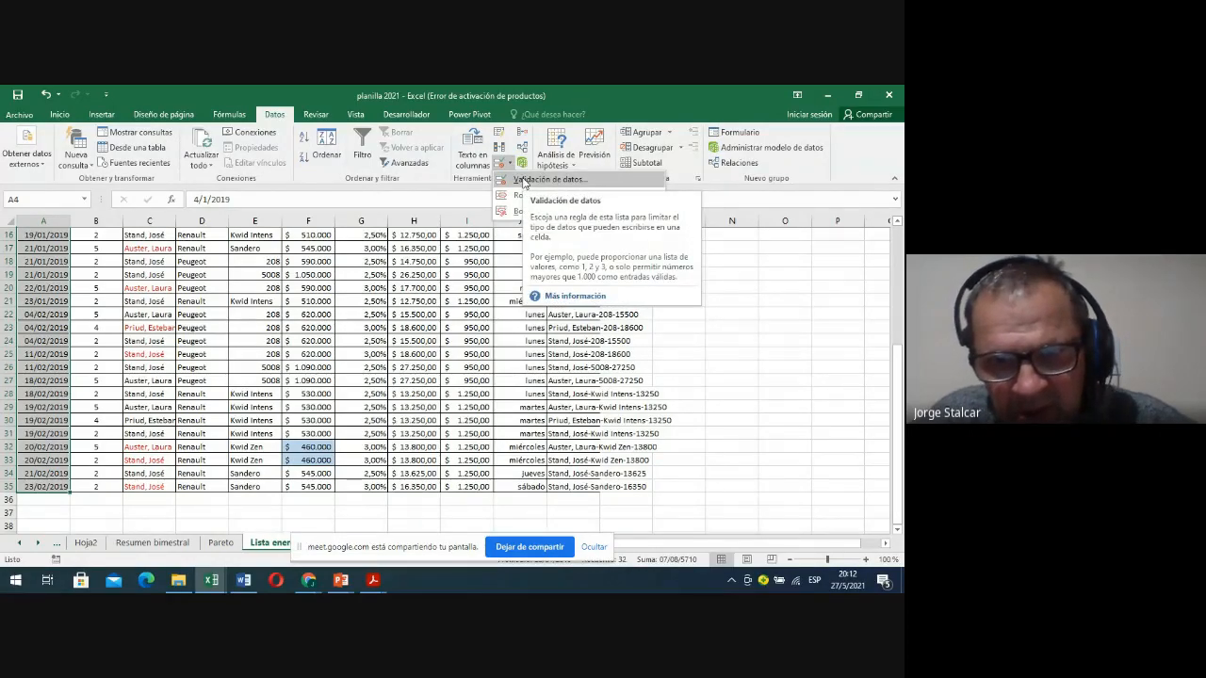
left_click(524, 180)
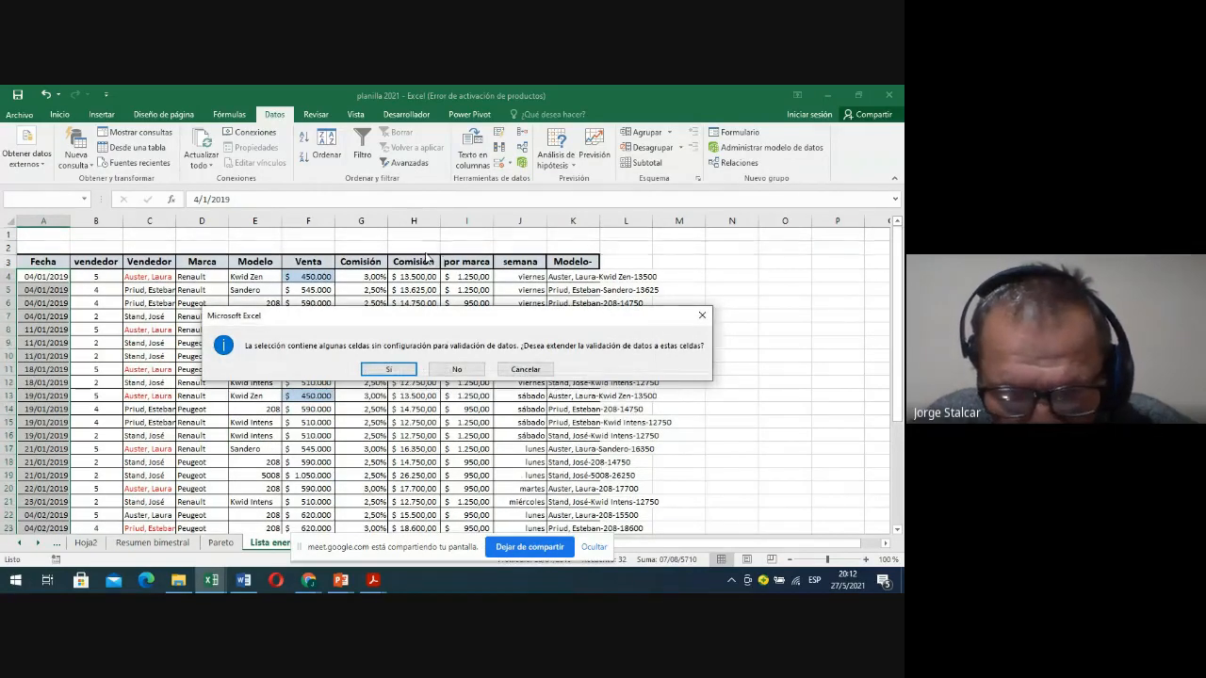
left_click(395, 370)
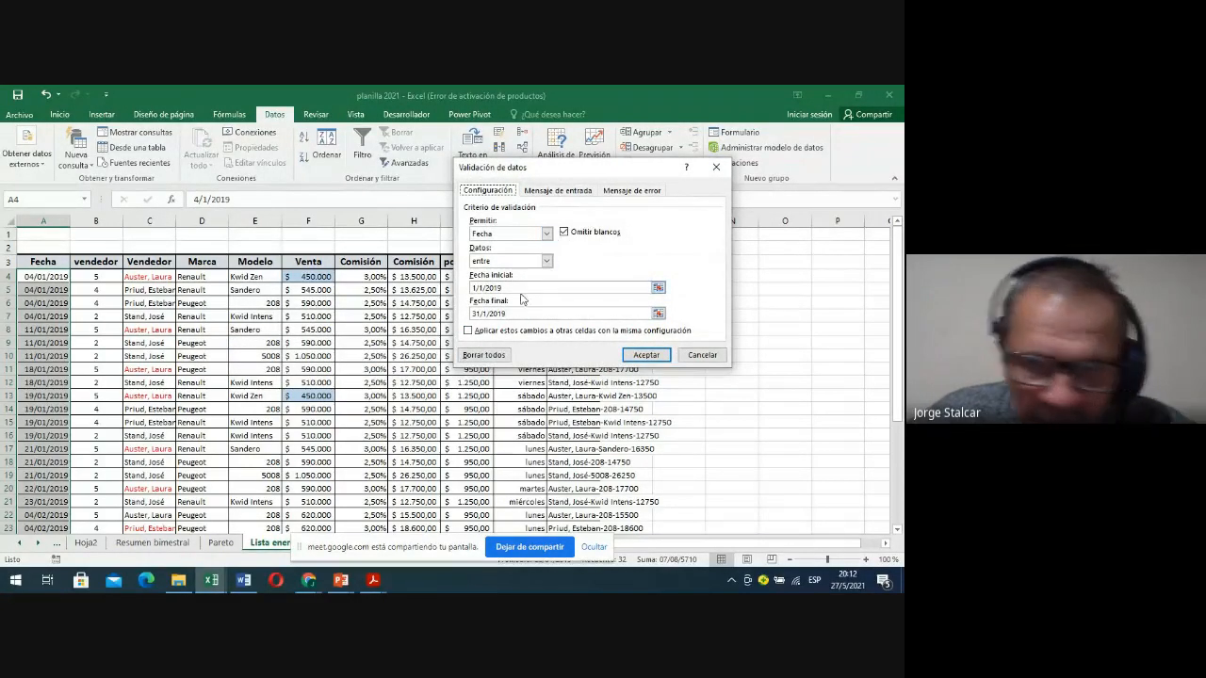
left_click(546, 234)
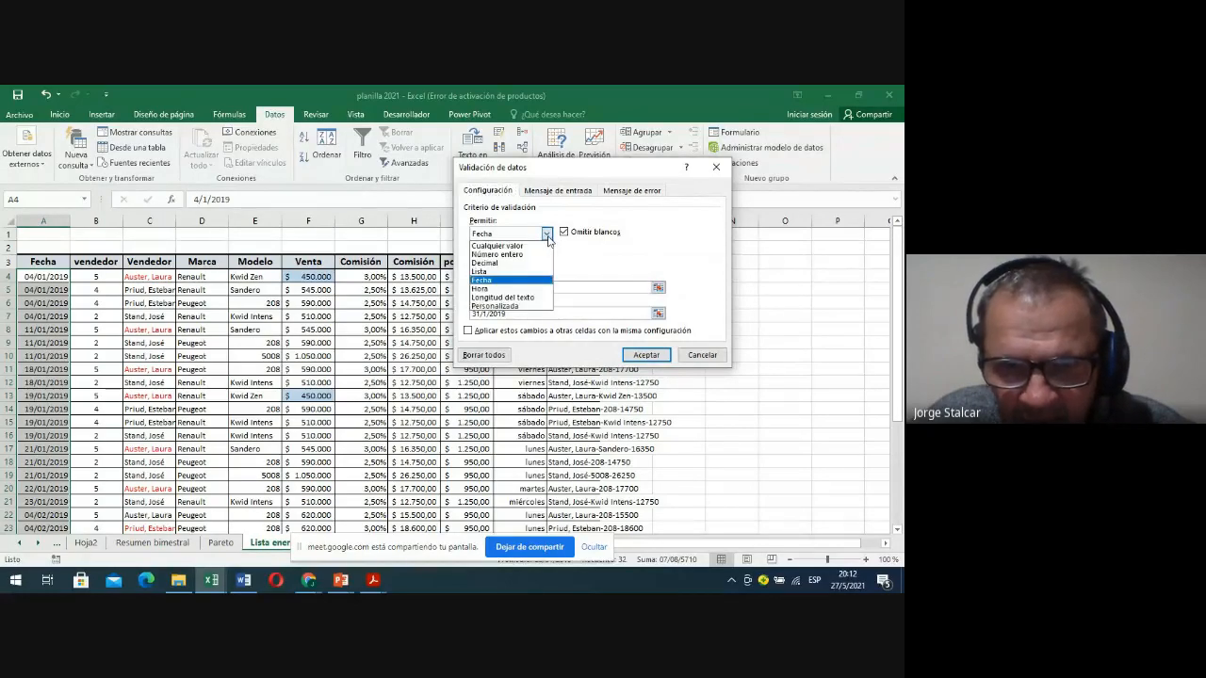
left_click(547, 235)
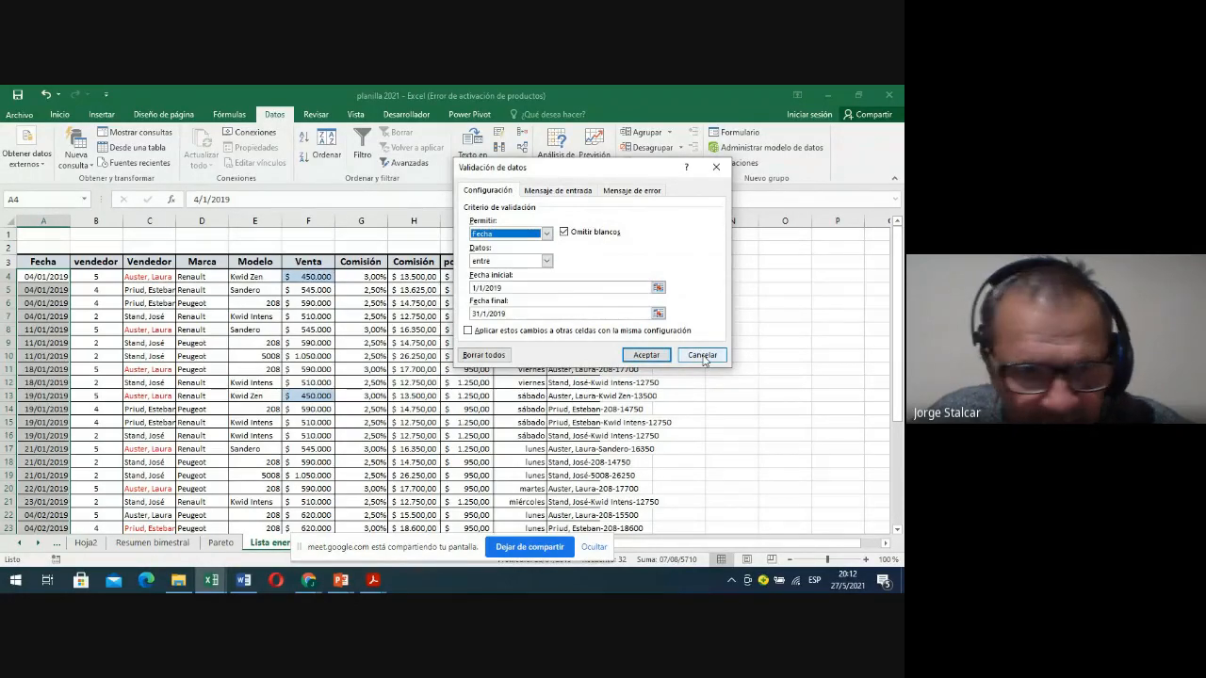
left_click(483, 355)
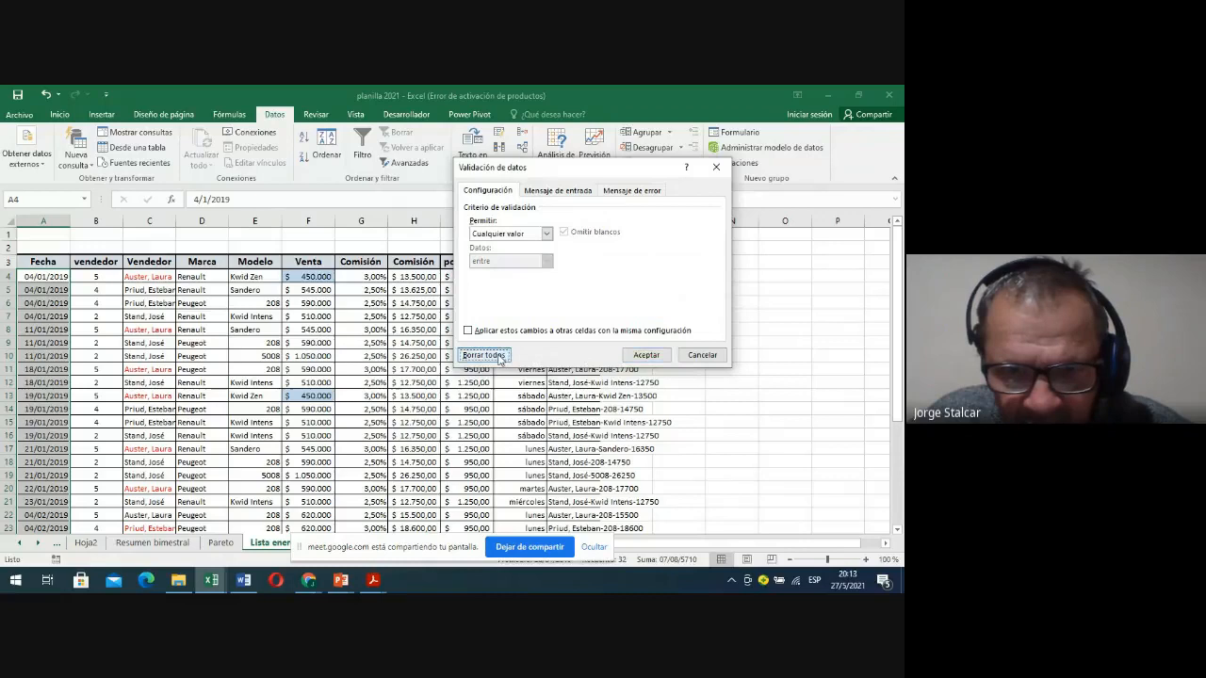
left_click(647, 356)
left_click(308, 357)
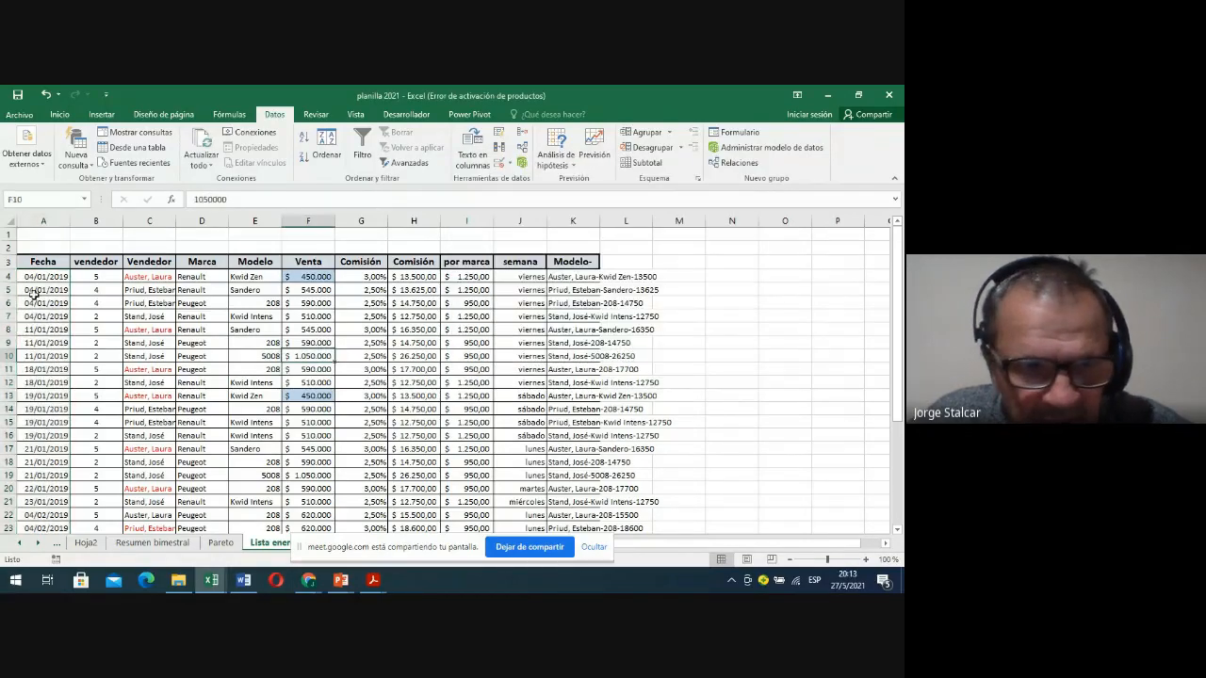
Start a new data validation for the Fecha dates in A4:A35 with Fecha as the allowed type
left_click_drag(44, 276, 45, 512)
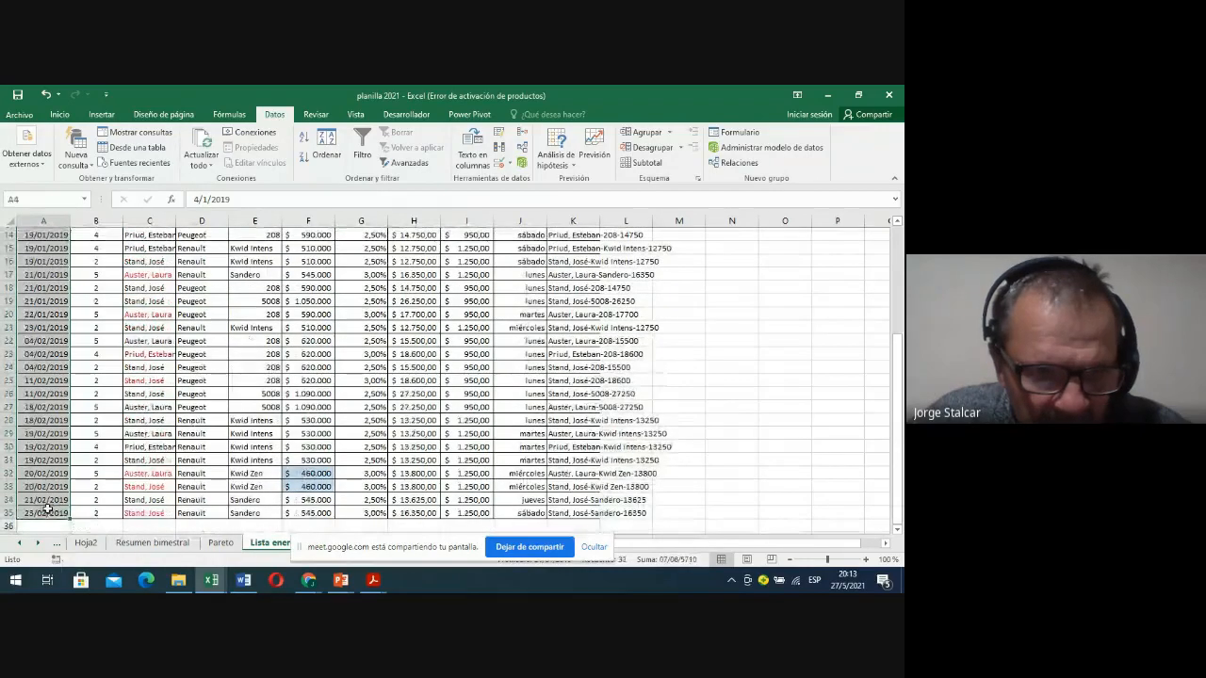
left_click(507, 167)
left_click(520, 182)
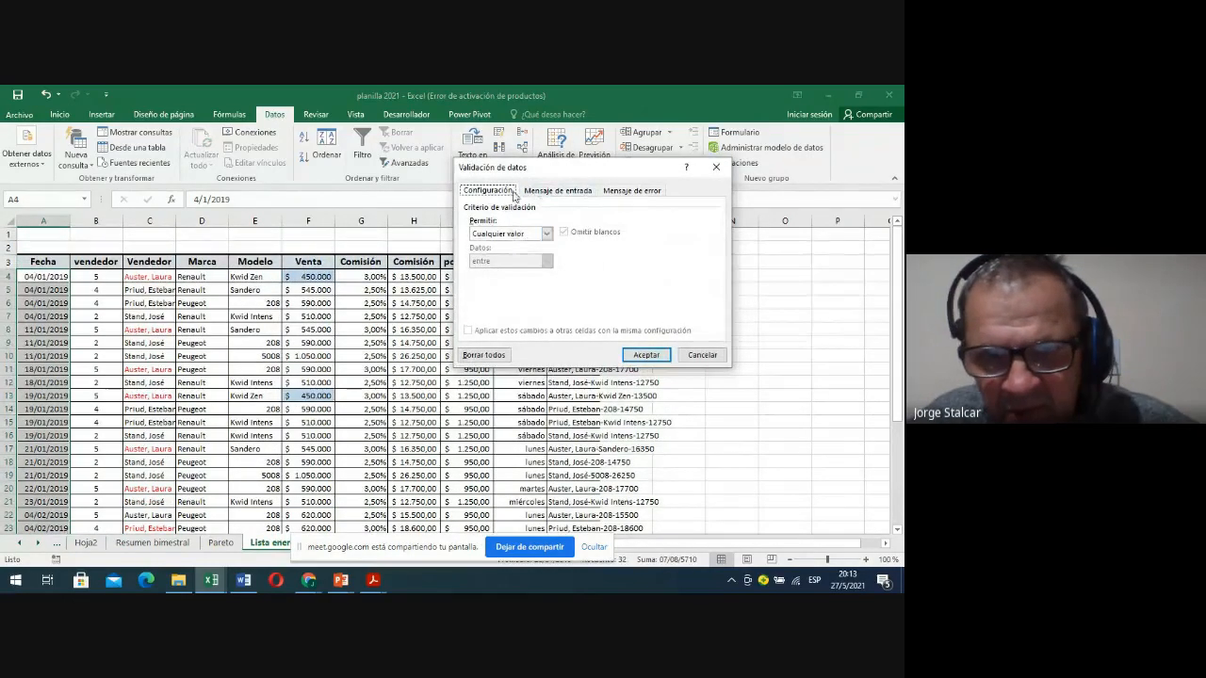
left_click_drag(551, 168, 343, 219)
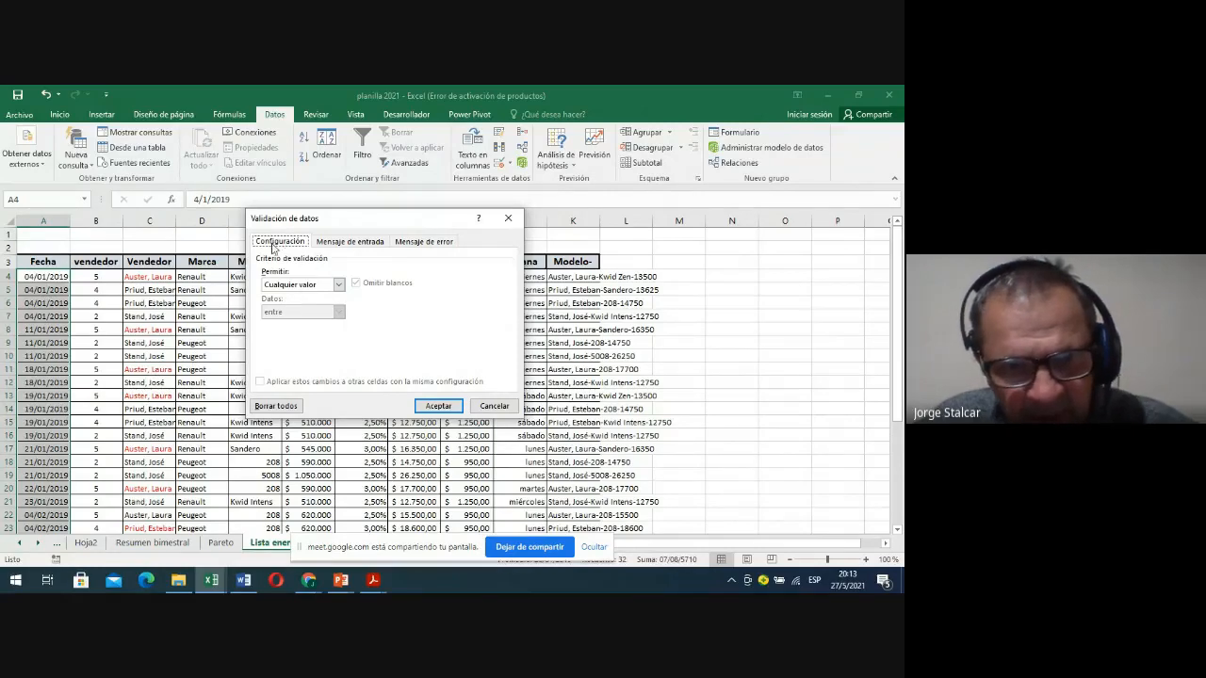
left_click(339, 284)
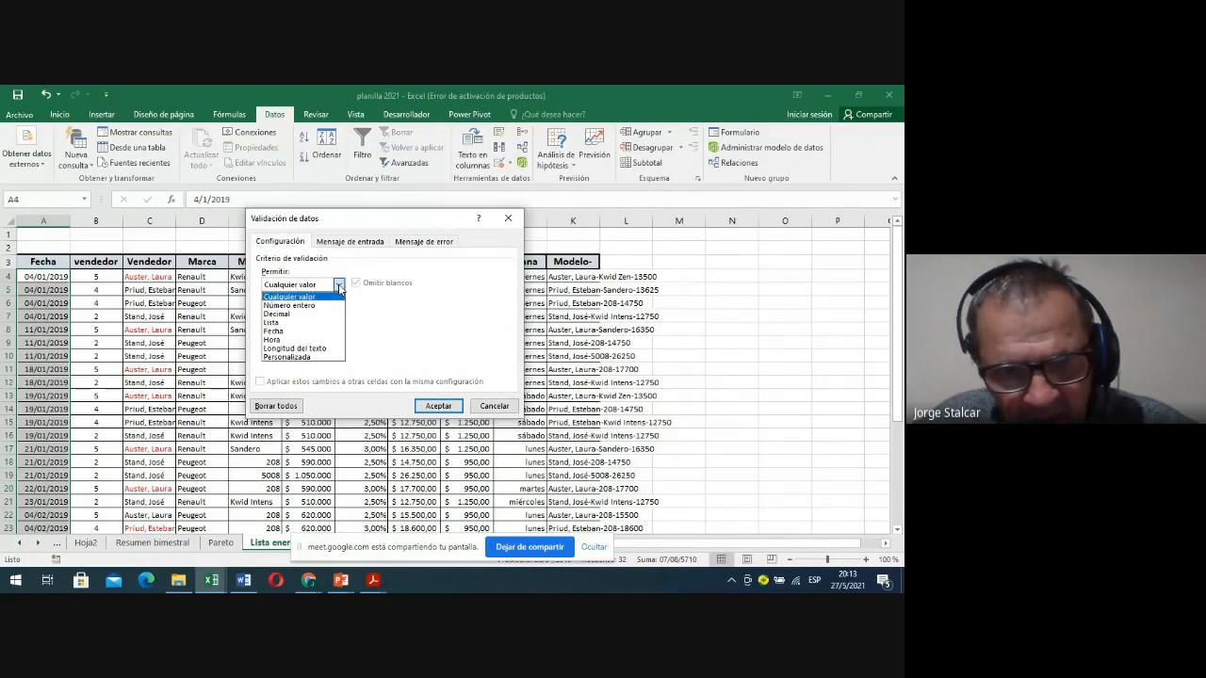
left_click(280, 331)
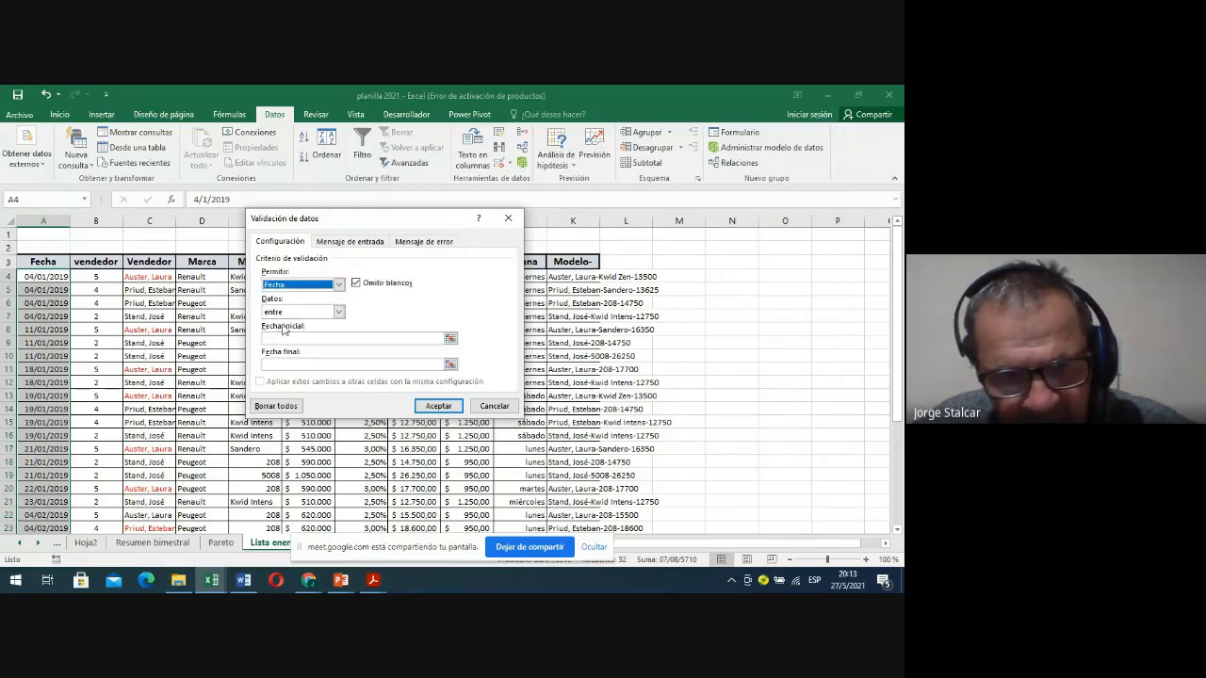
Restrict the allowed dates to those between (entre) an initial date of 01/01/2019 and a final date of 28/02/2019
left_click(339, 313)
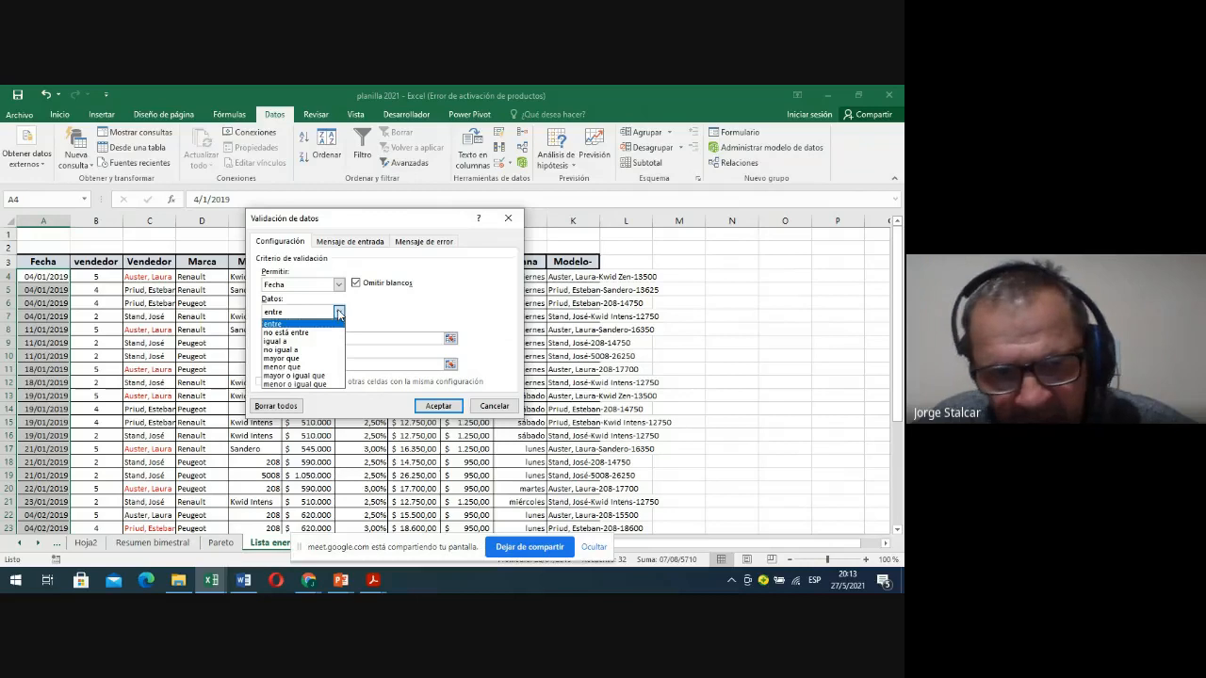
left_click(340, 314)
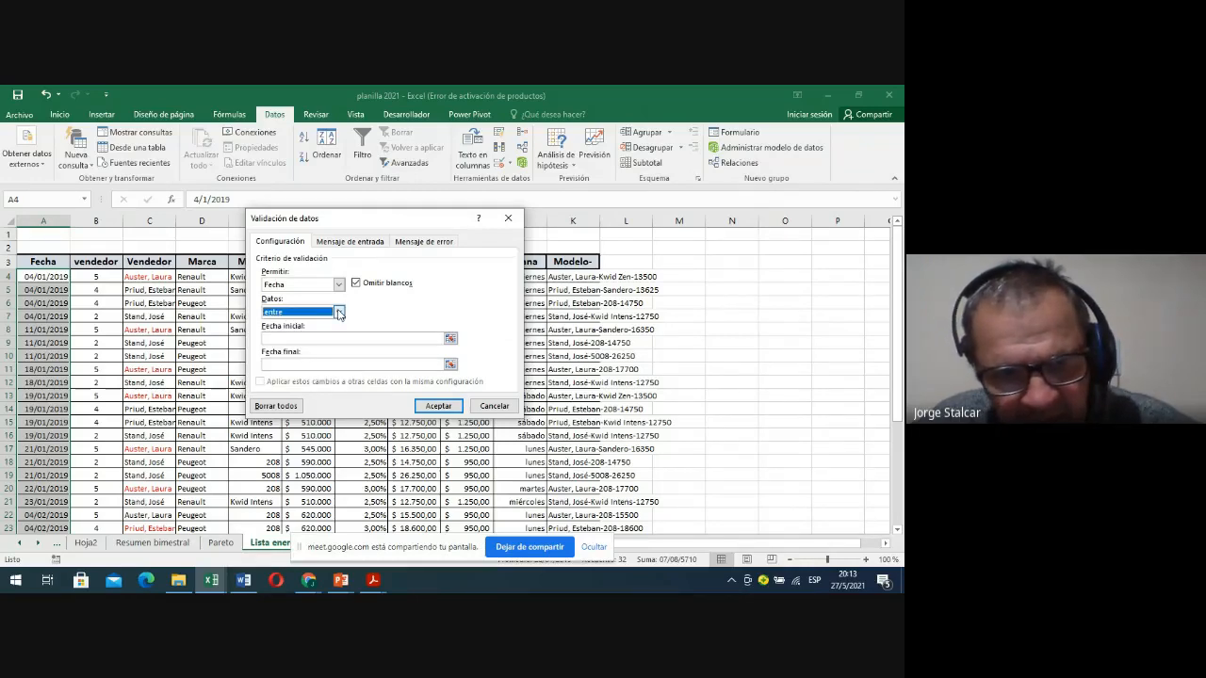
left_click(304, 337)
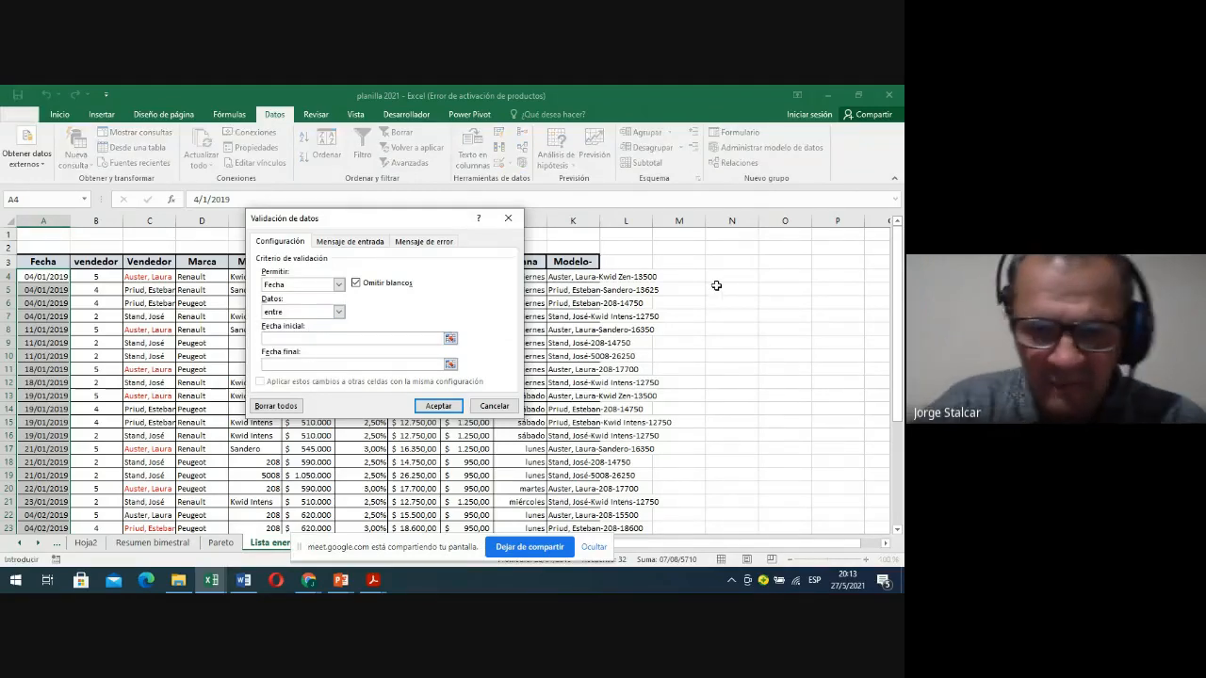
type("01/01/2019")
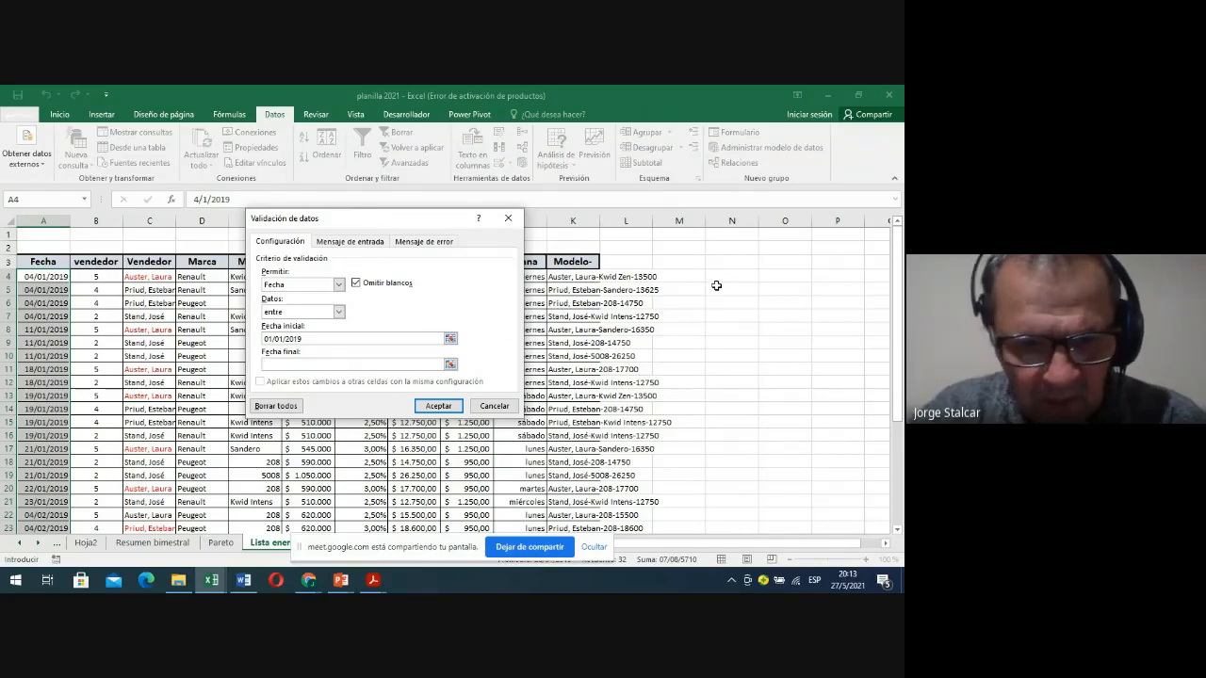
type("28/02/2019")
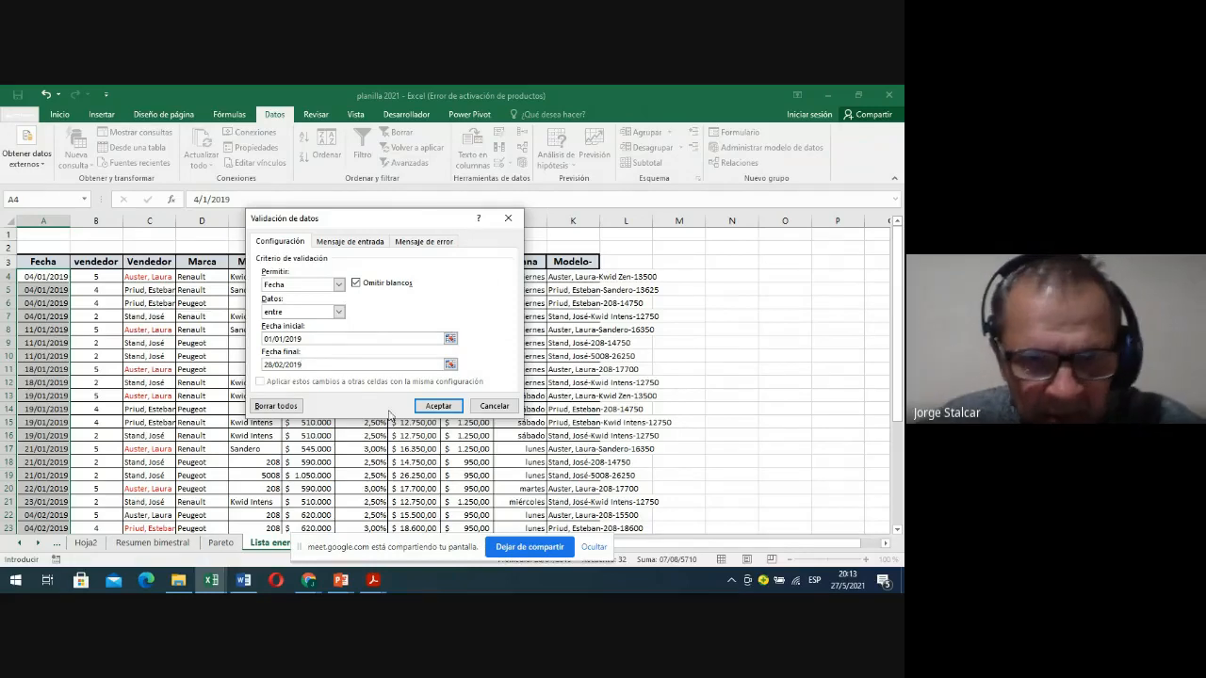
Switch to the Google Meet call, admit the waiting participant, and return to the planilla 2021 workbook in Excel
key("alt+Tab")
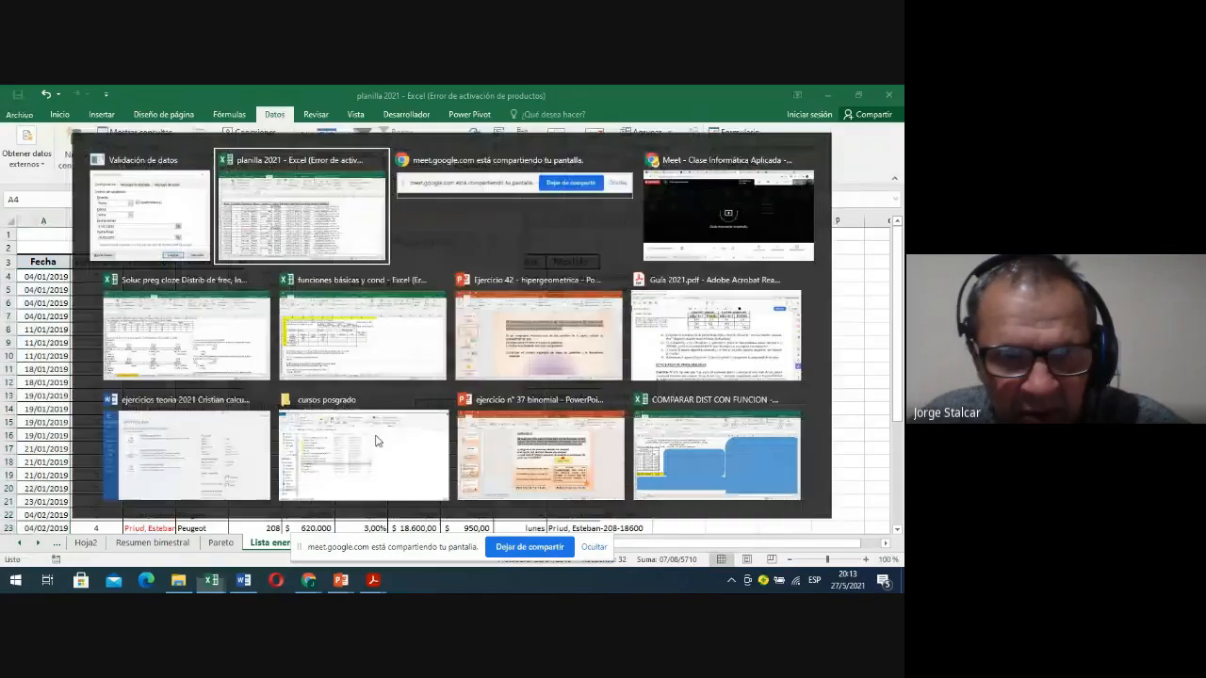
key("Tab")
key("Tab")
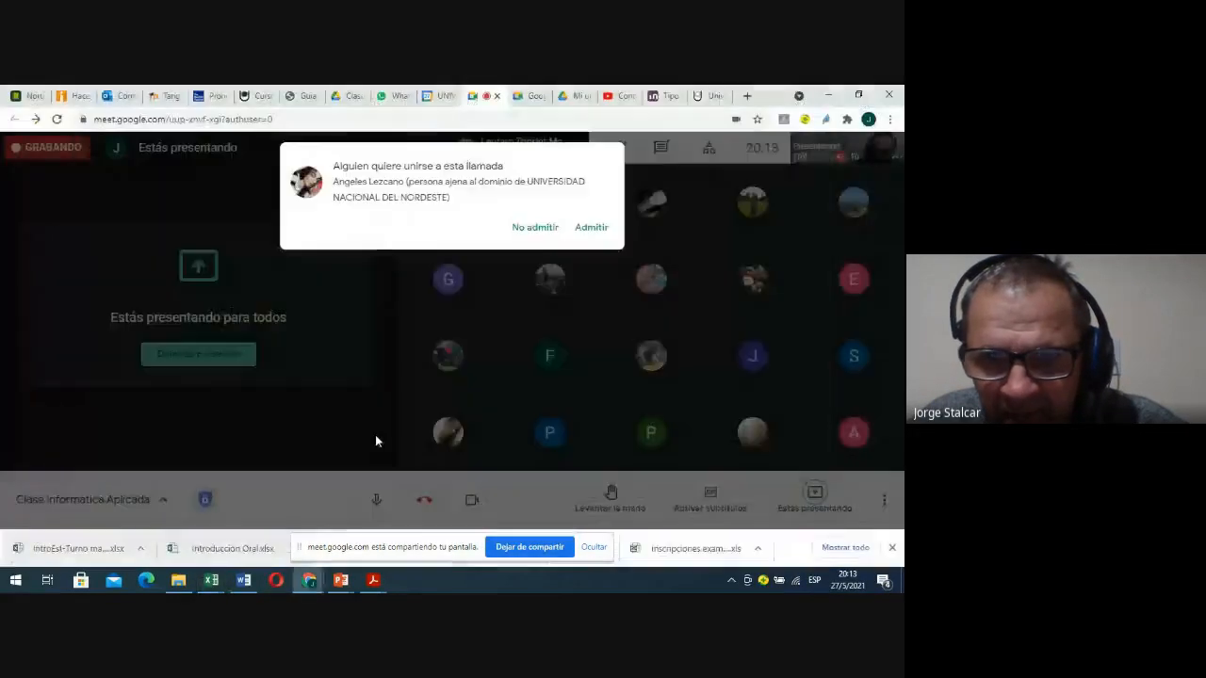
left_click(592, 228)
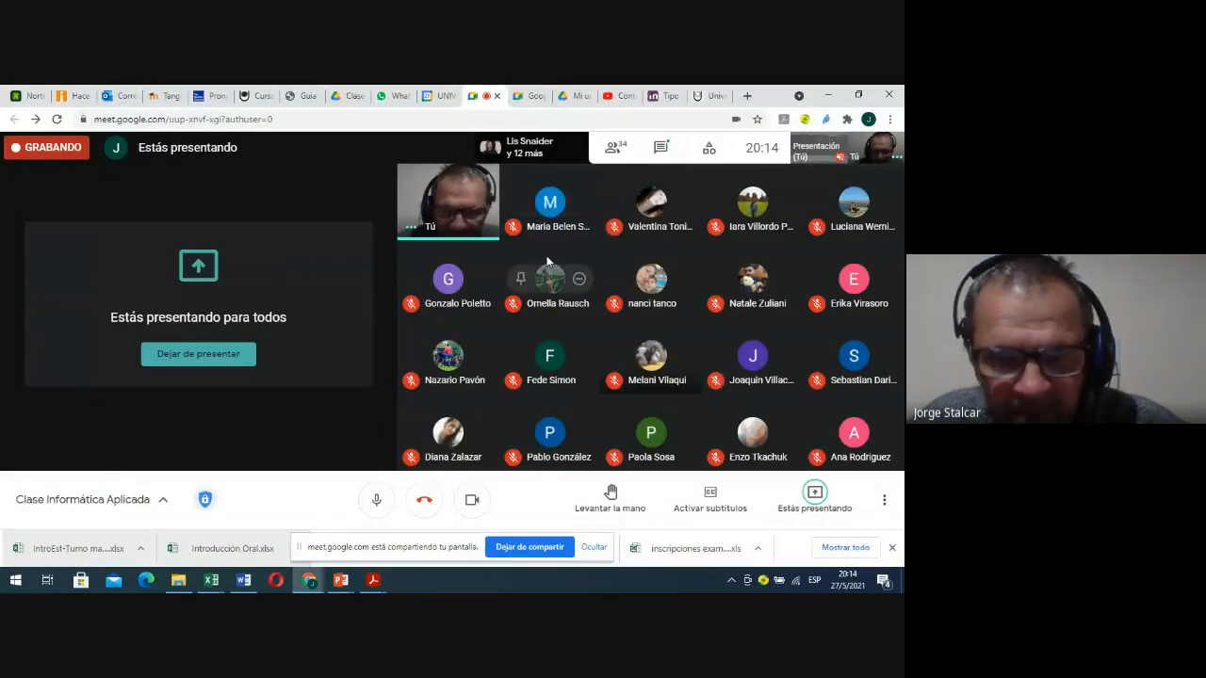
key("alt+Tab")
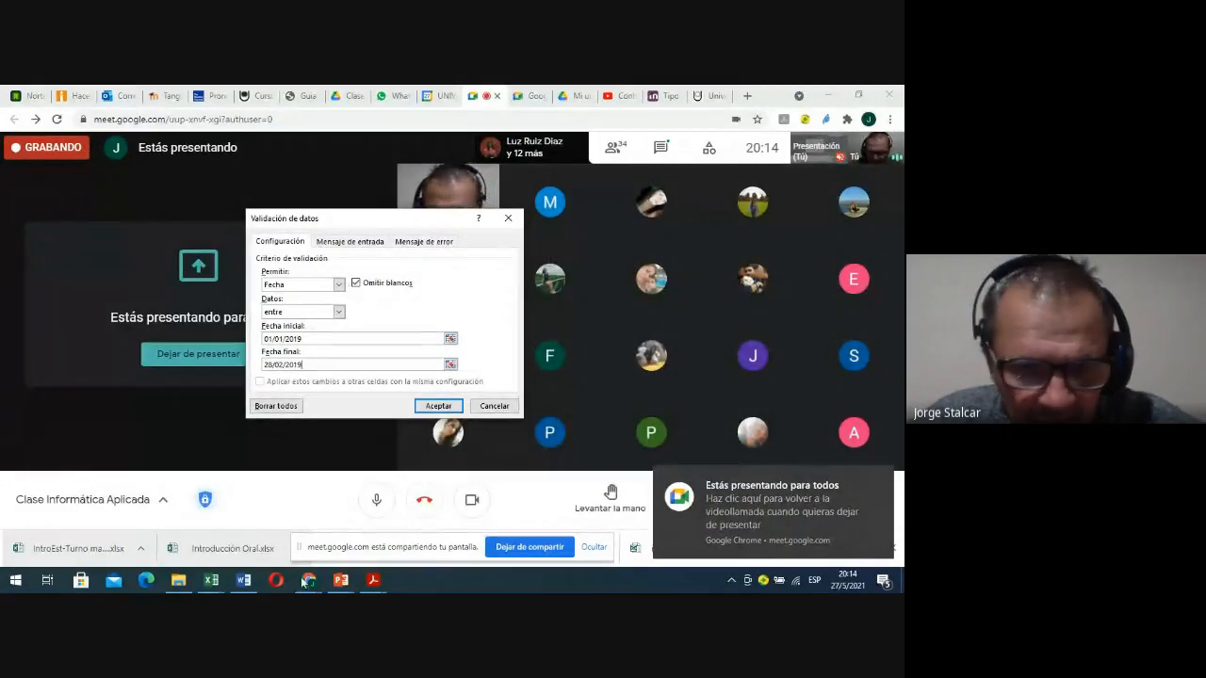
mouse_move(209, 583)
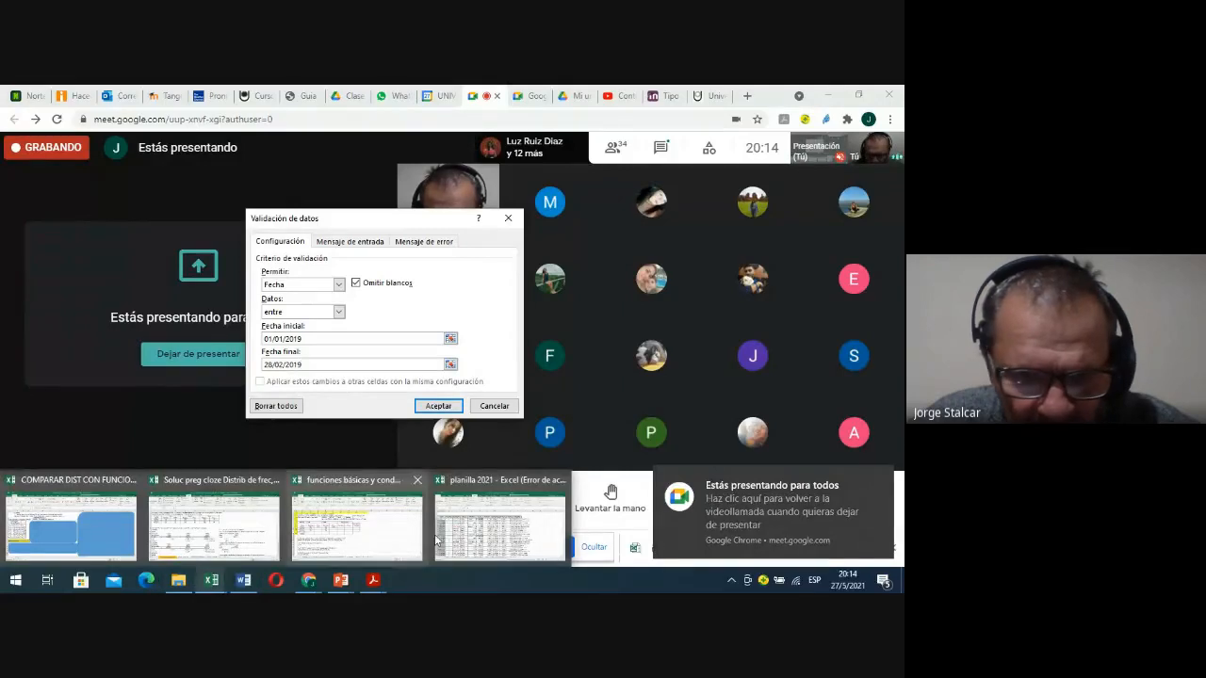
left_click(502, 518)
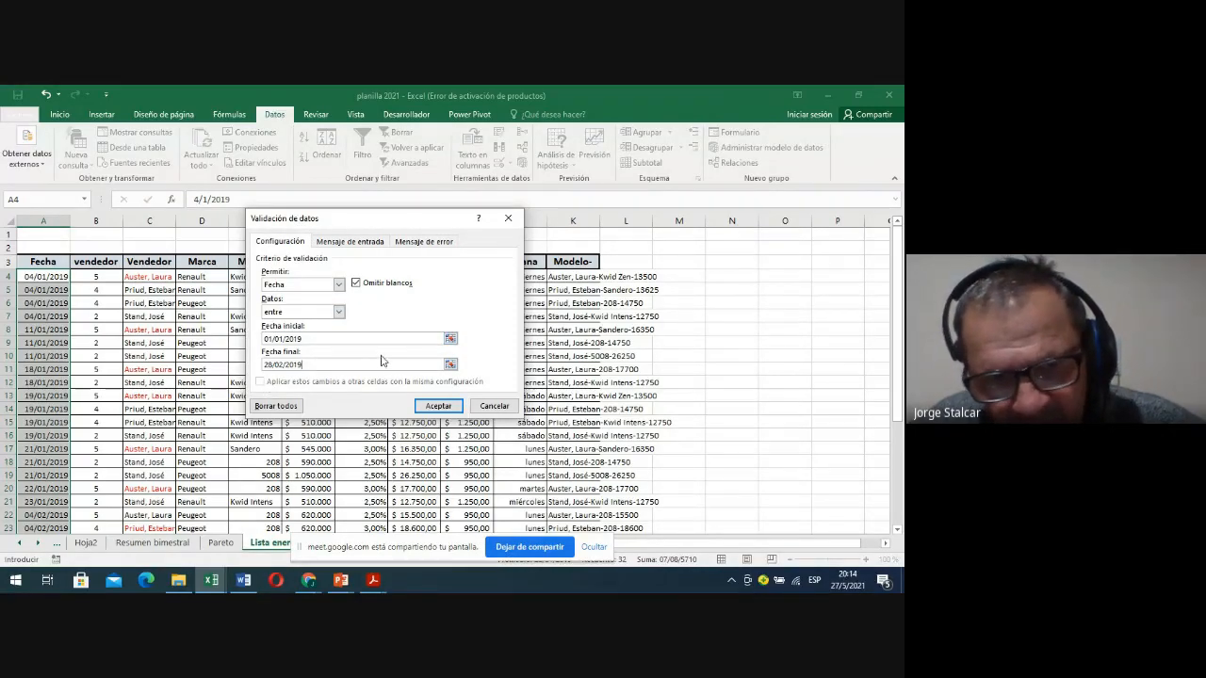
Add an input message to the date validation titled "Enero febrero" with the text "Solo meses de enero y febrero"
left_click(351, 242)
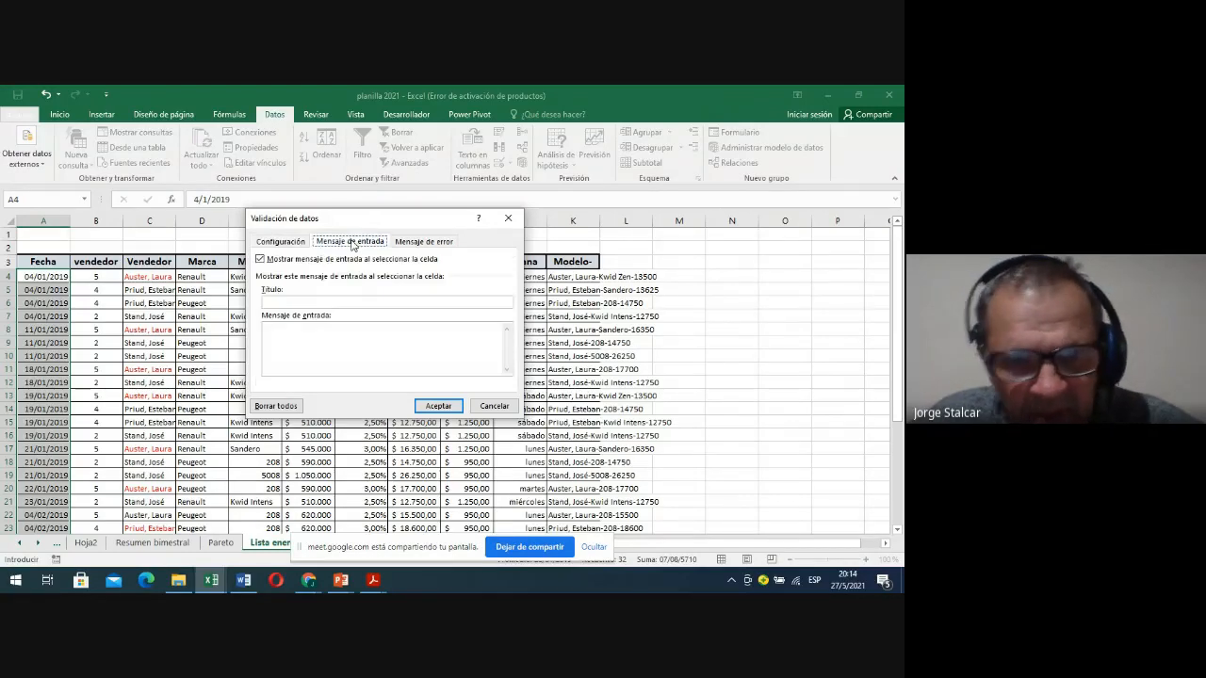
left_click(275, 300)
type("Ene")
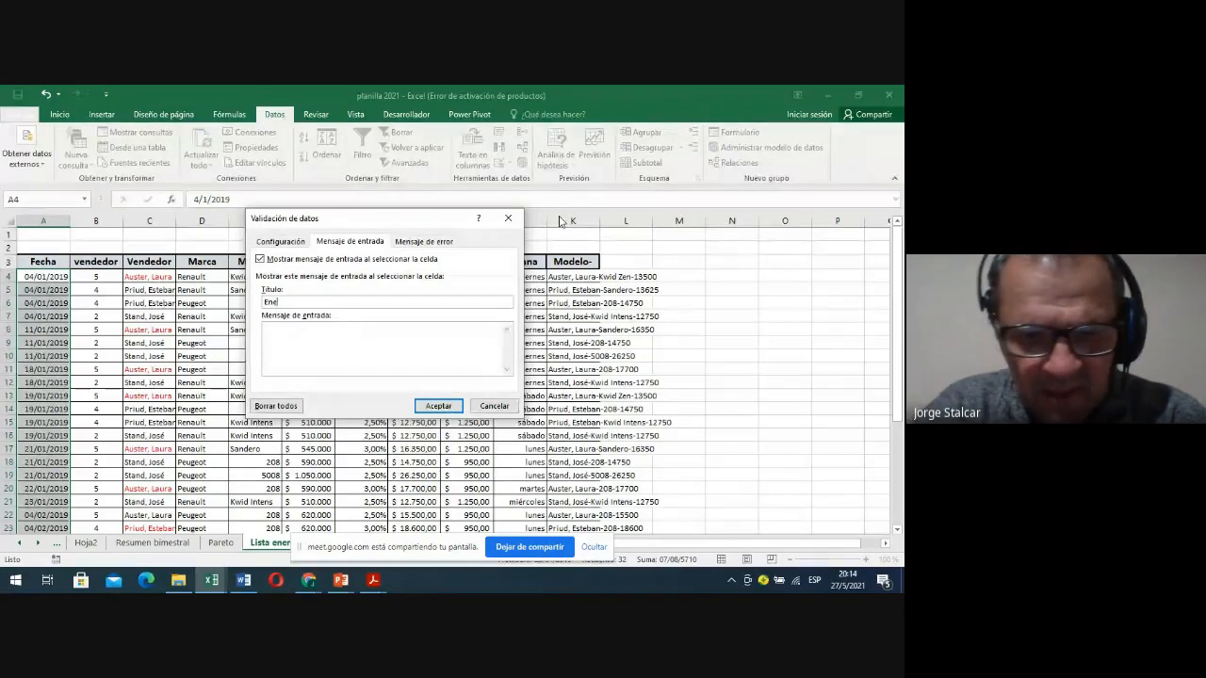
type("ro febrero")
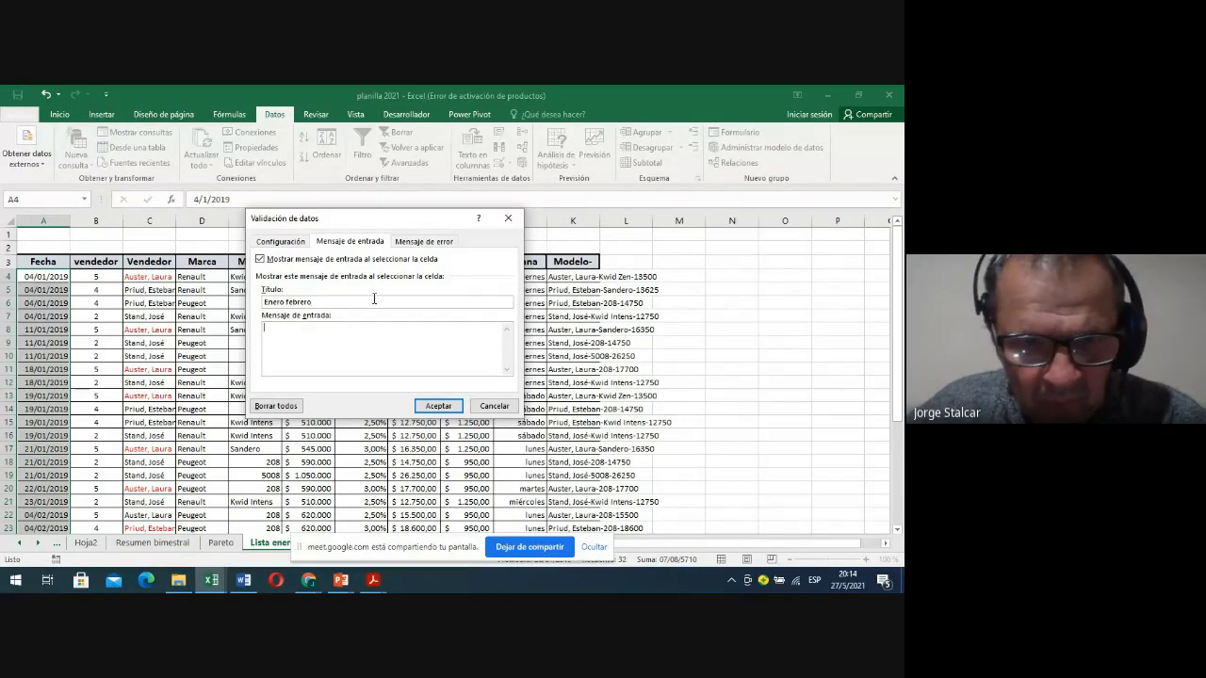
type("Solo mese de enero y feb")
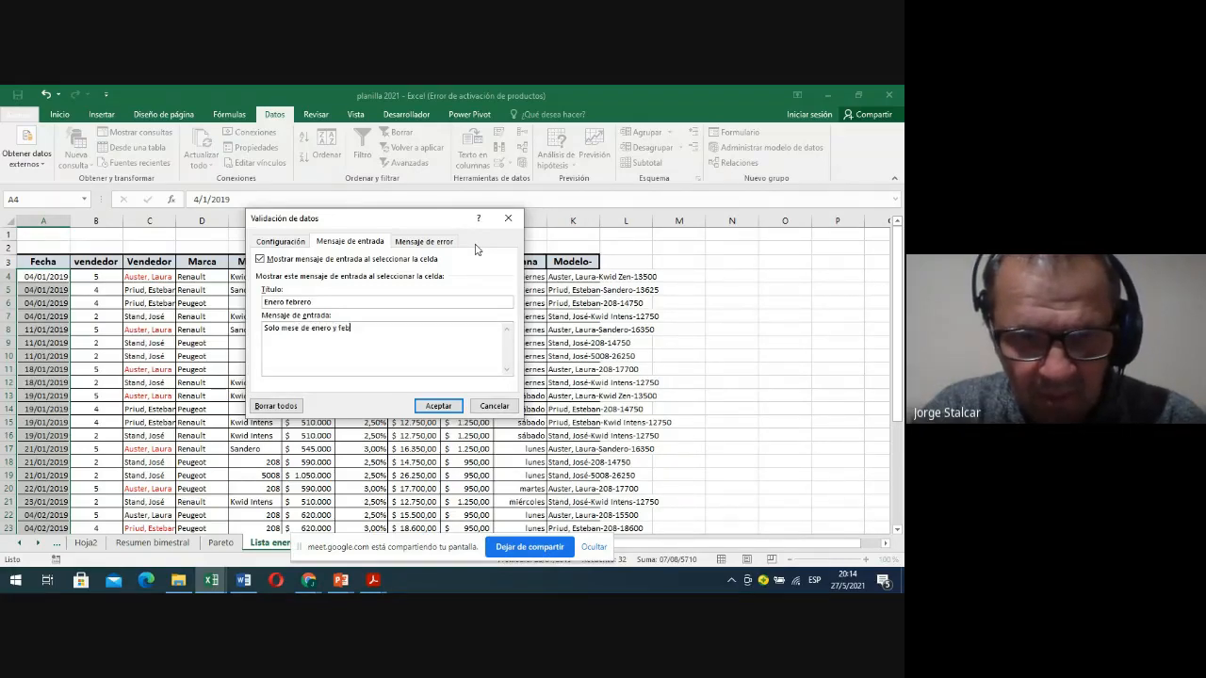
type("o")
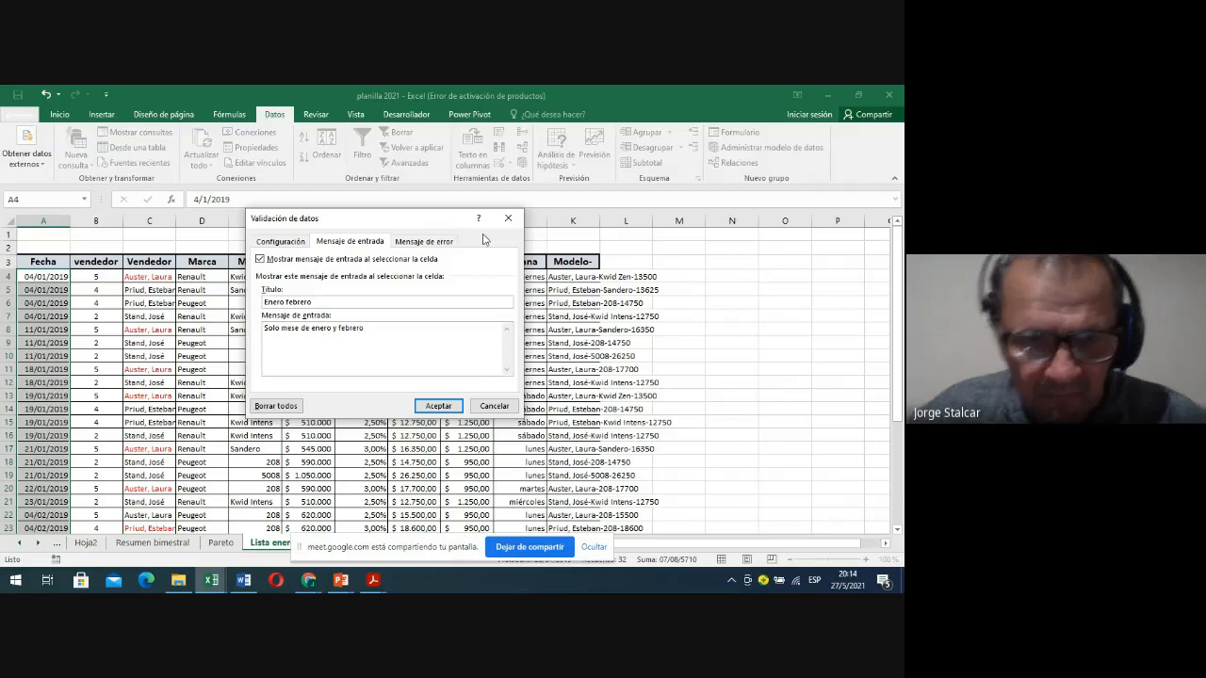
left_click(298, 331)
key("BackSpace")
type("s")
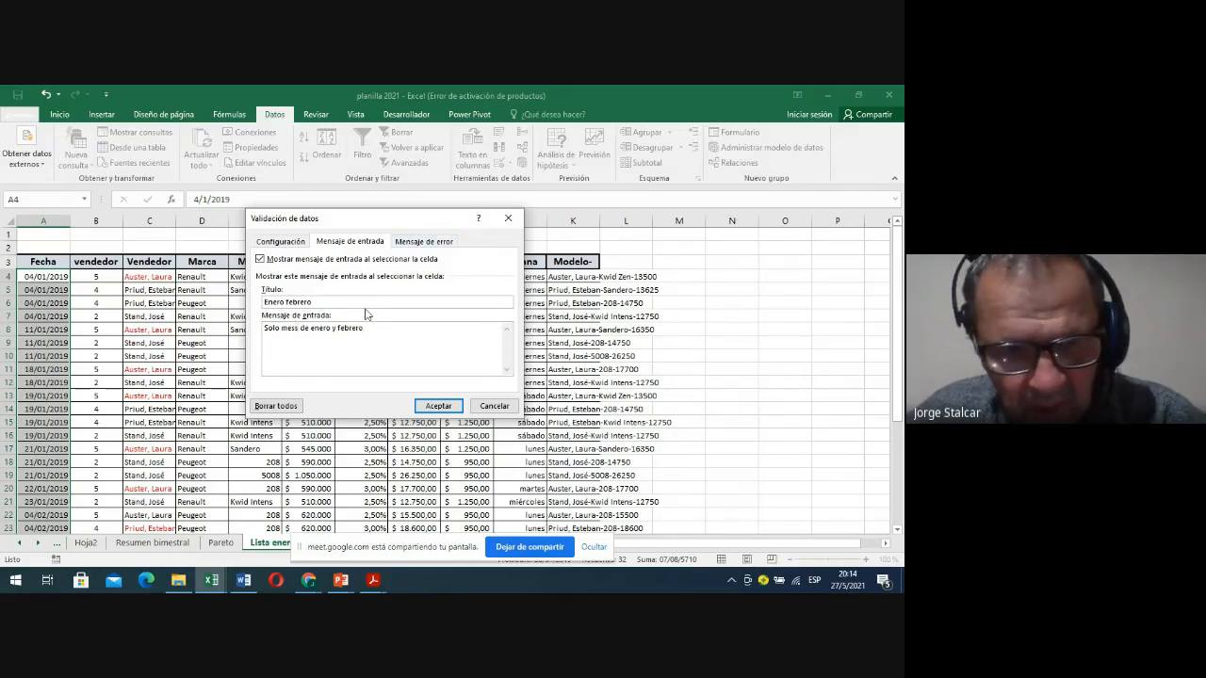
key("BackSpace")
type("es")
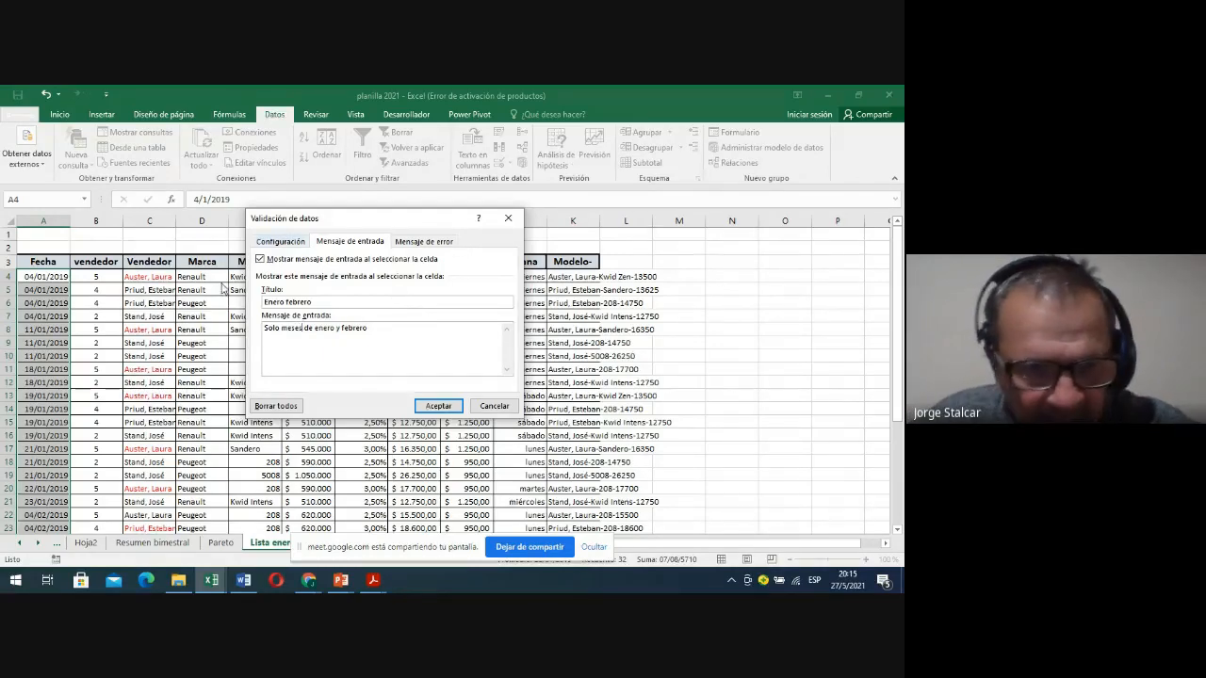
Set the style of the validation's error message to Advertencia
left_click(420, 243)
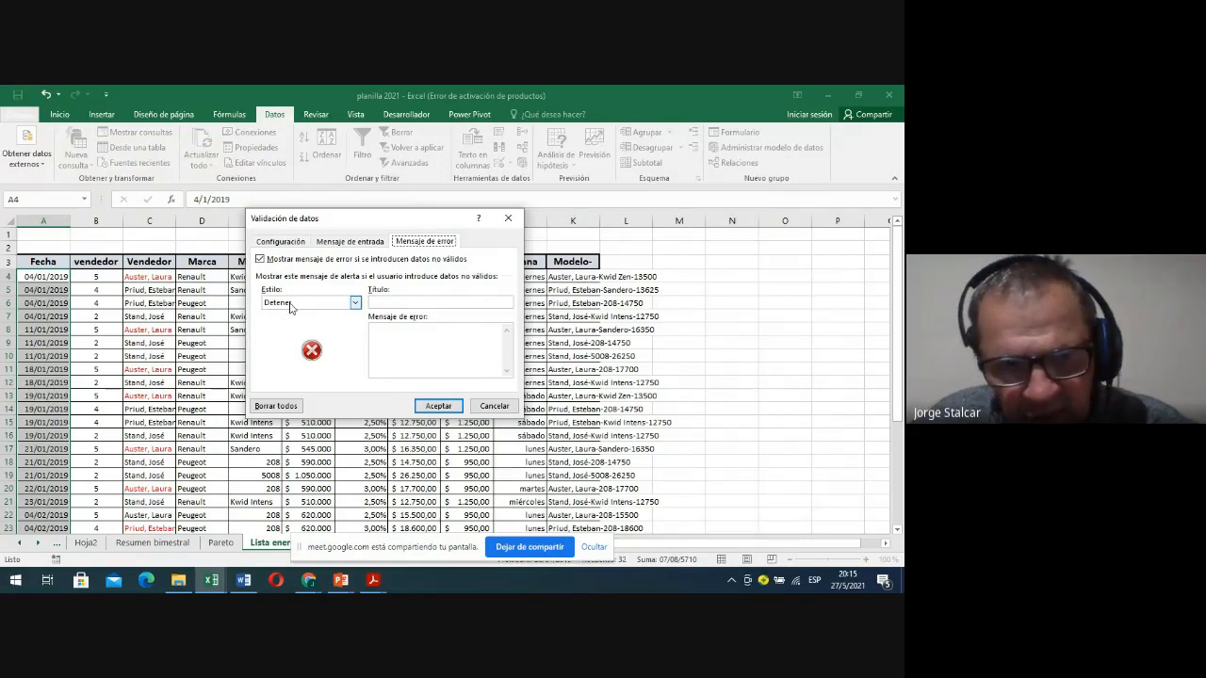
left_click(355, 304)
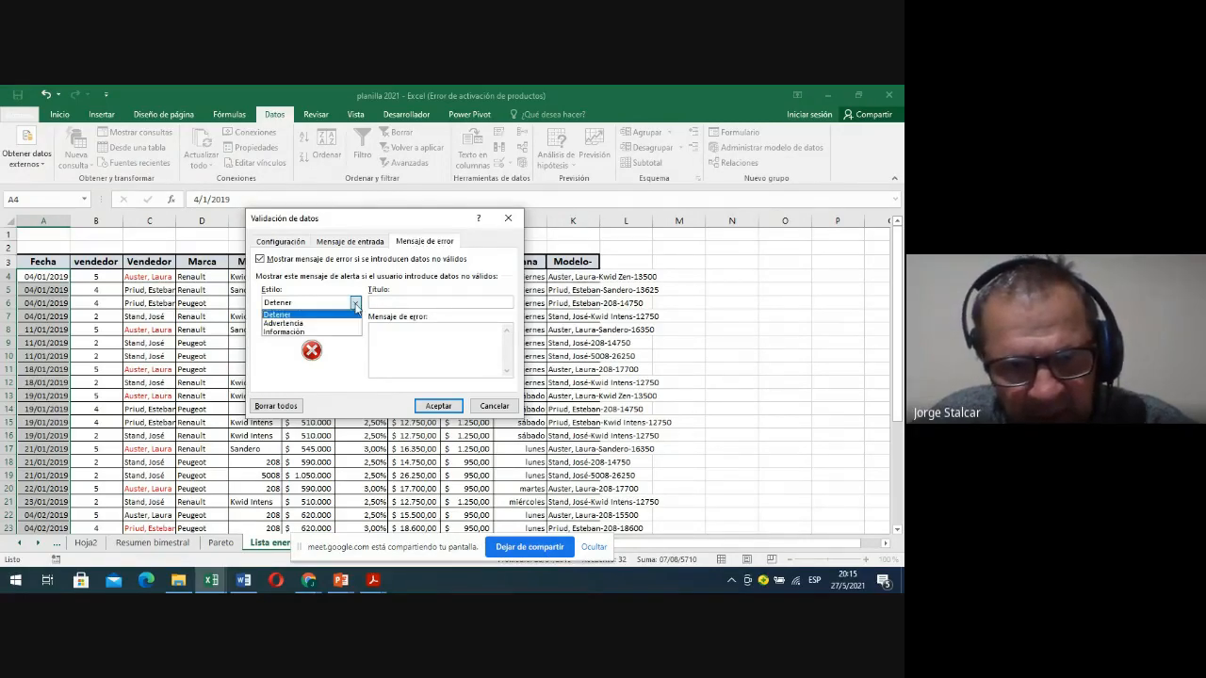
left_click(308, 324)
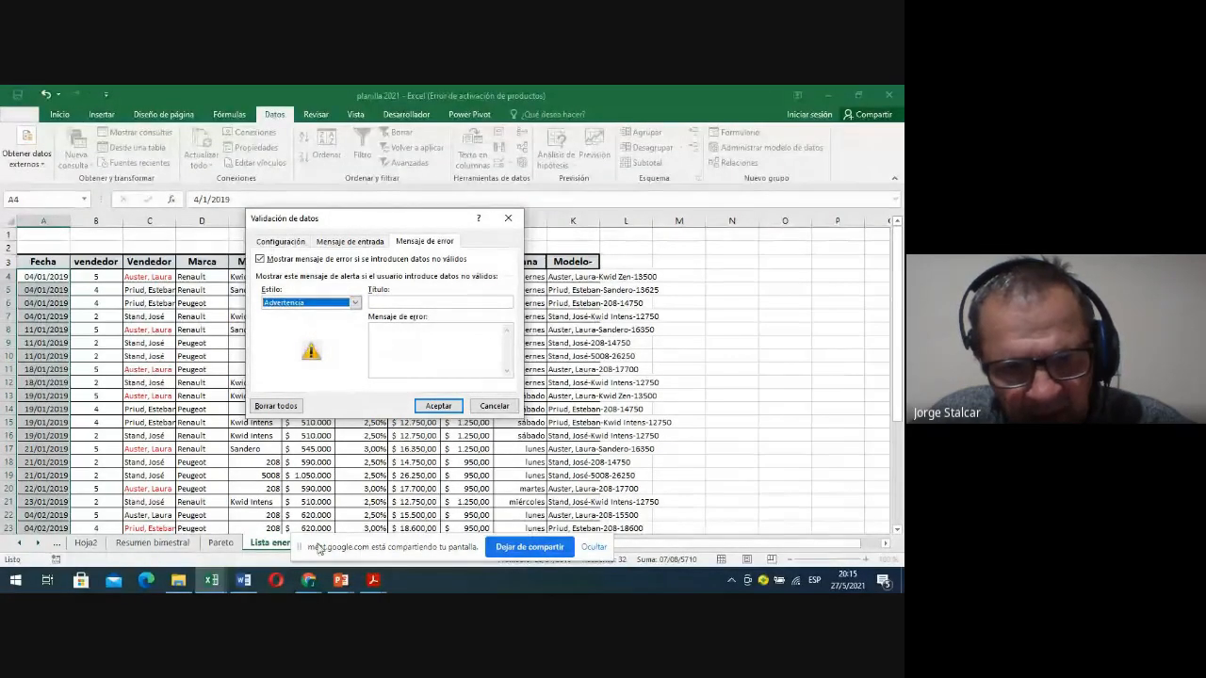
Go to the Google Meet call to admit another waiting participant, returning to the planilla 2021 workbook in Excel
mouse_move(308, 579)
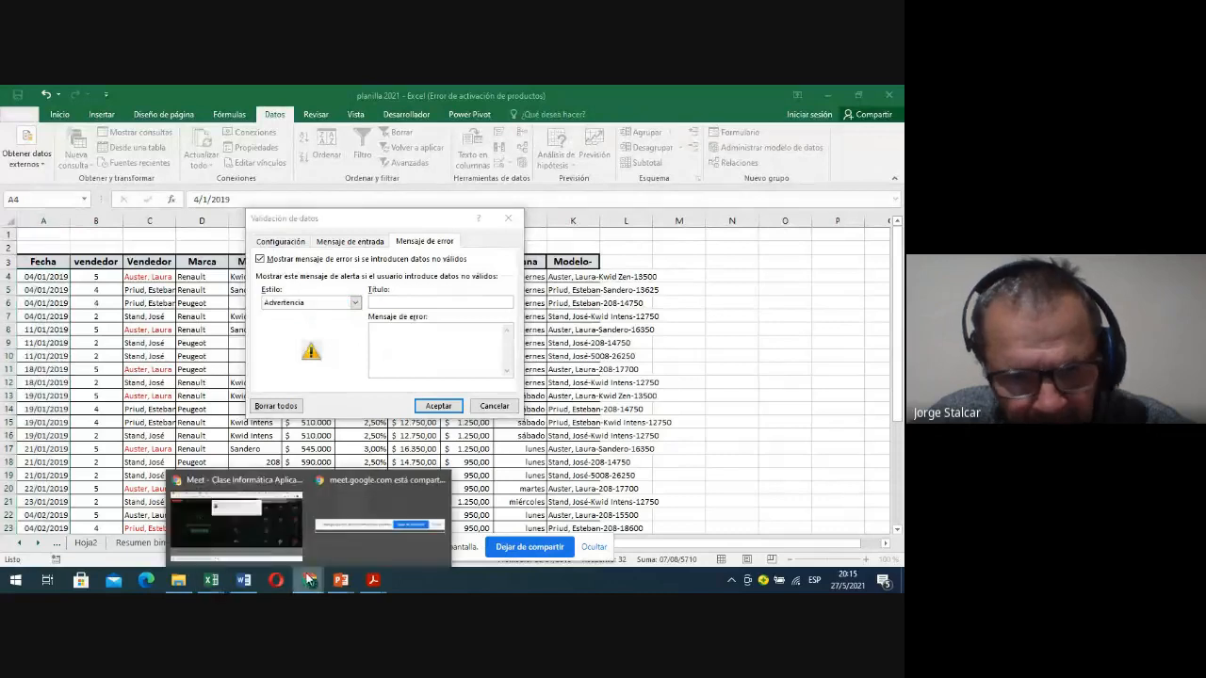
left_click(247, 529)
left_click(594, 230)
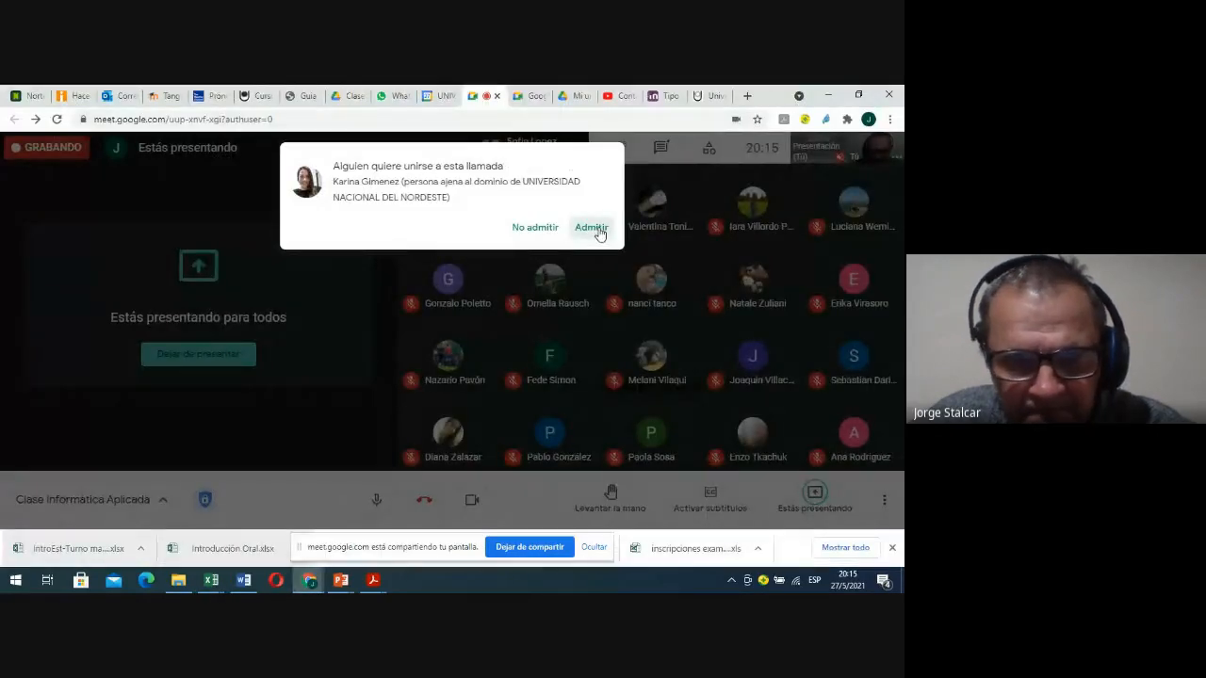
mouse_move(211, 579)
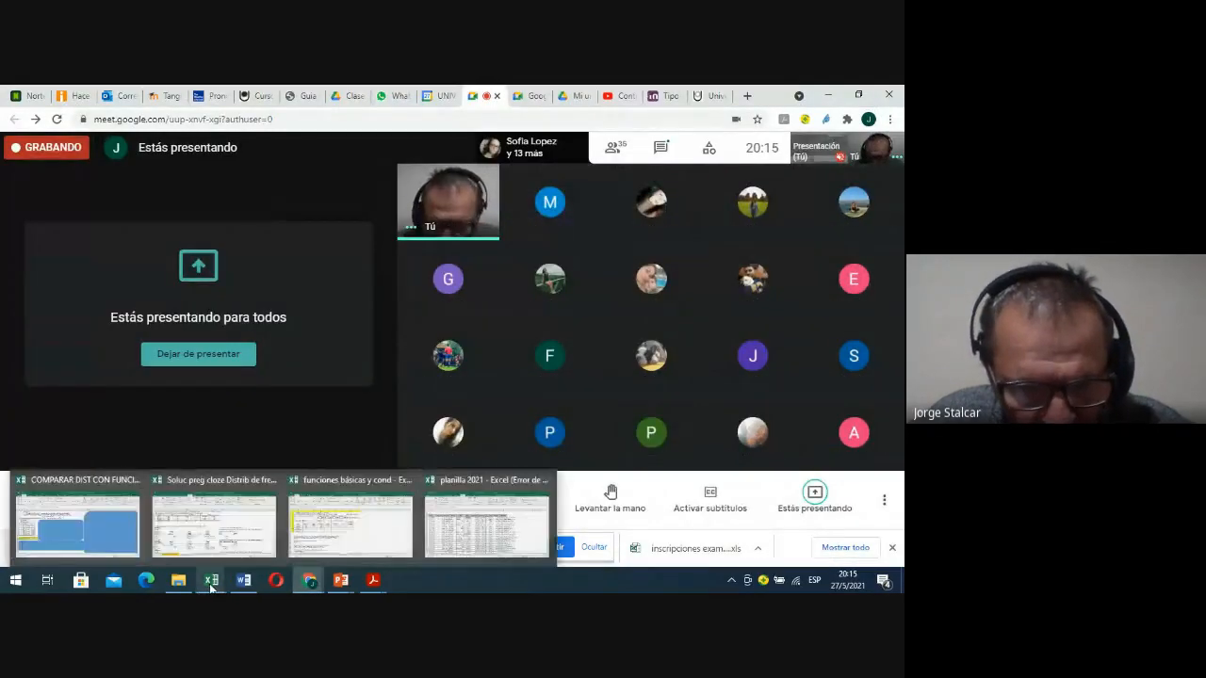
left_click(499, 524)
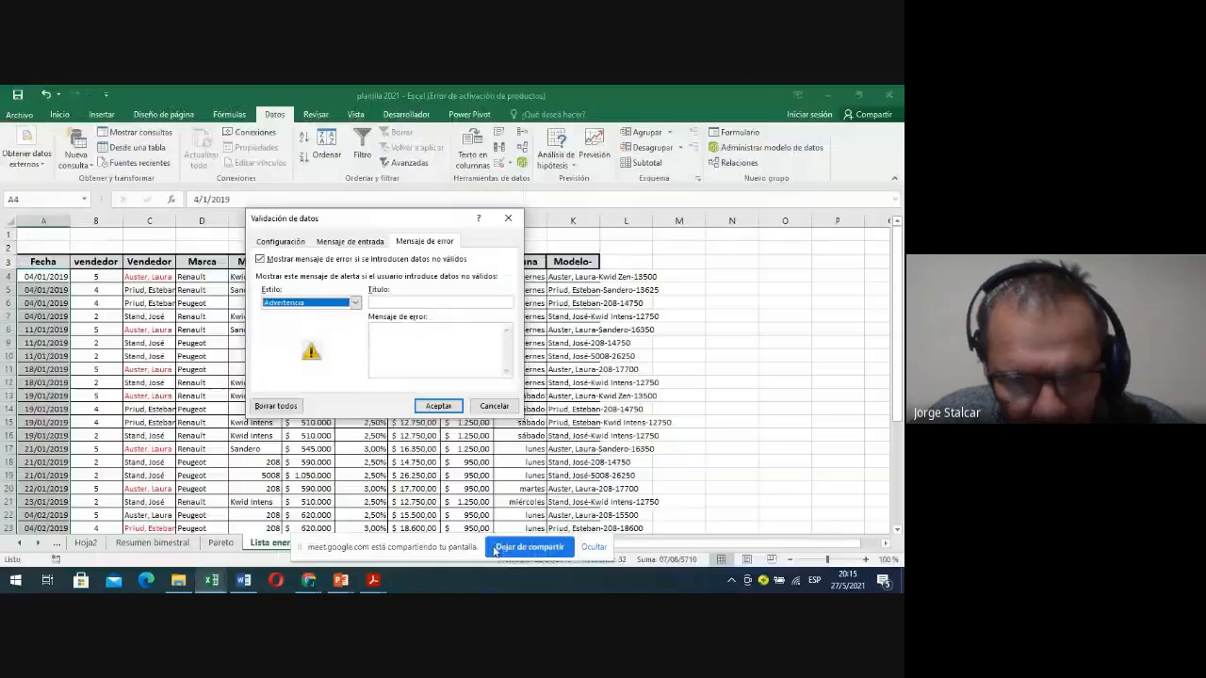
Try the Información style for the error message, and set the style to Detener
left_click(356, 303)
left_click(320, 331)
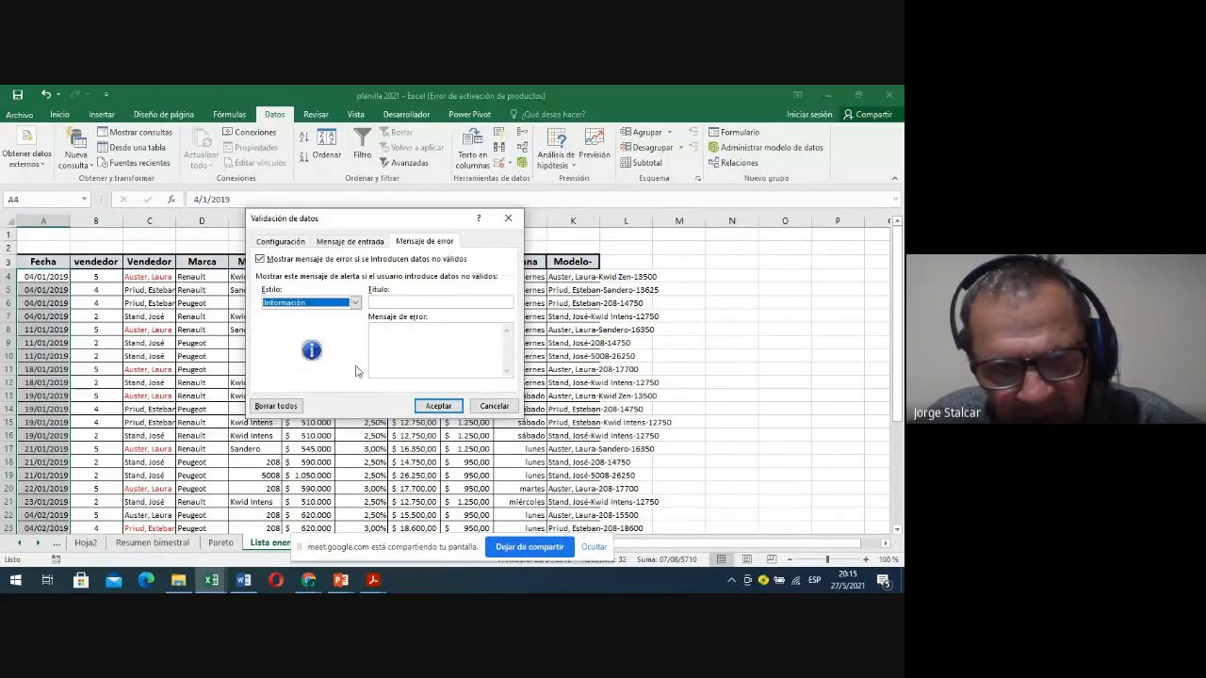
left_click(355, 301)
left_click(358, 309)
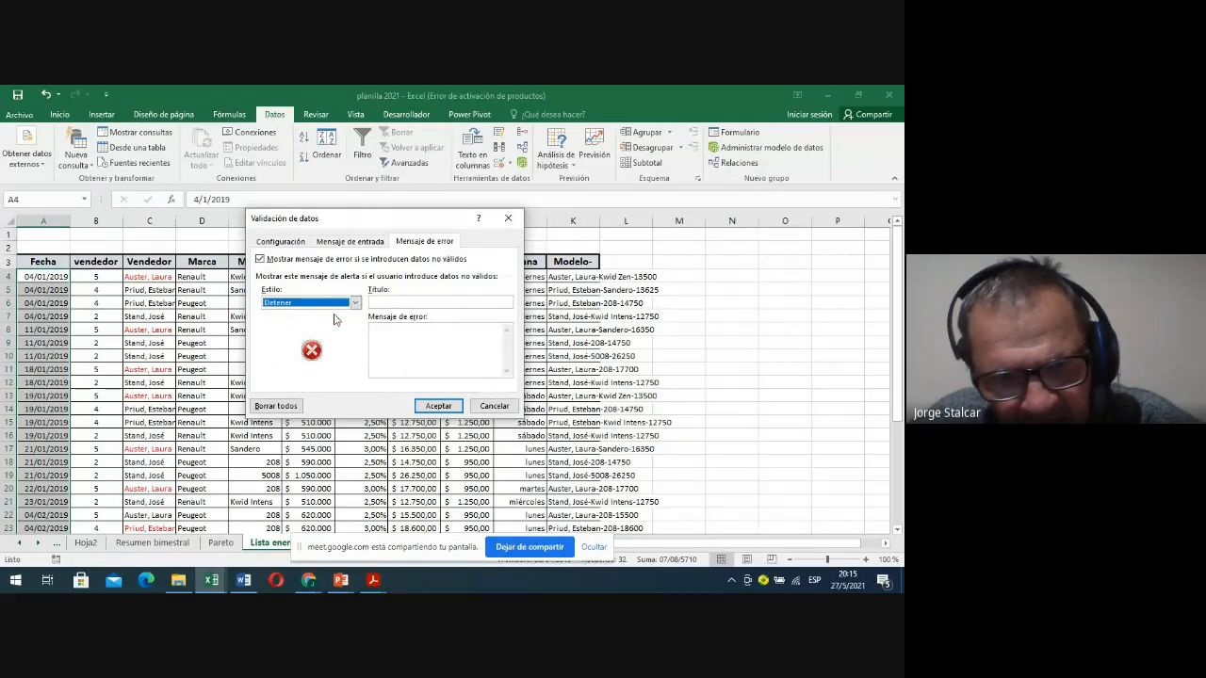
Title the error message "Ingresar fecha válida" with the text "Sólo enero o febrero.", apply the validation, and check the prompt on cell A15
left_click(428, 302)
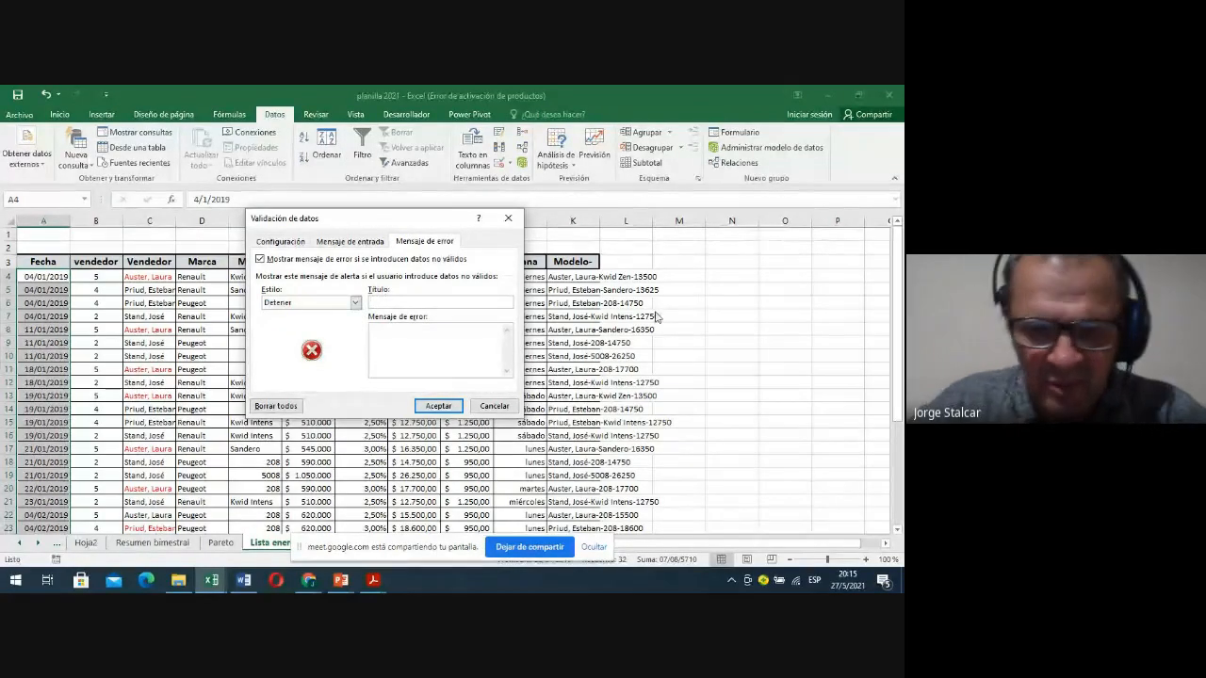
type("In")
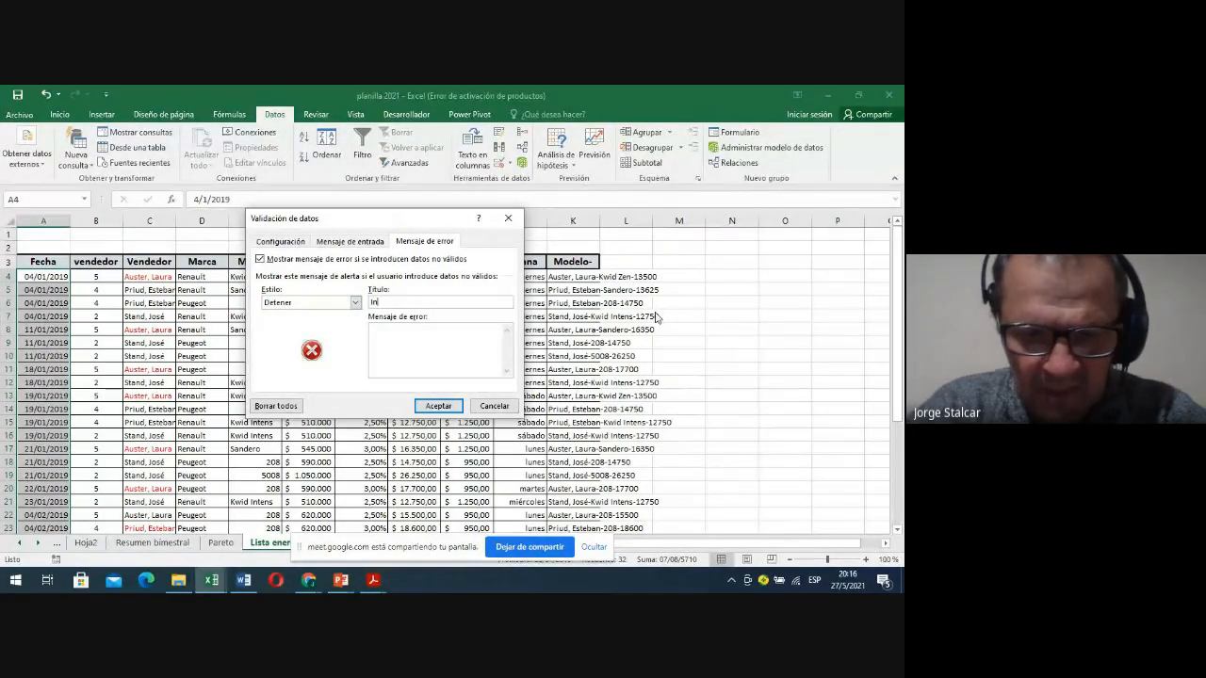
type("gresar")
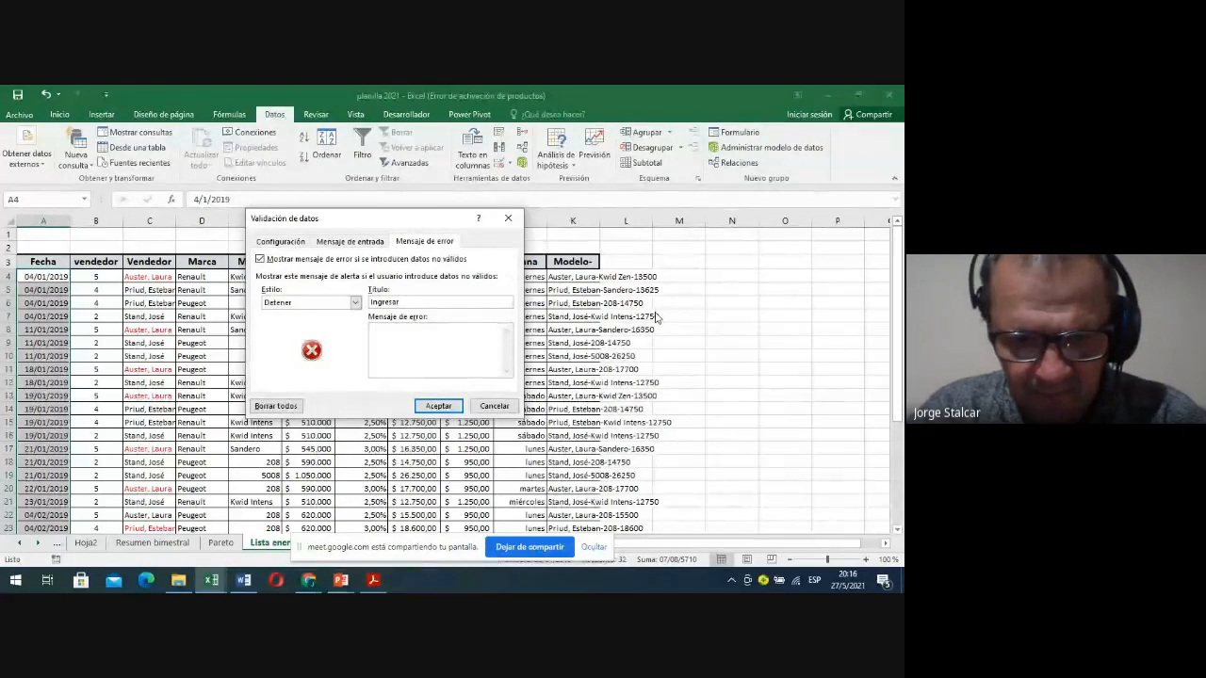
type(" tacha válida")
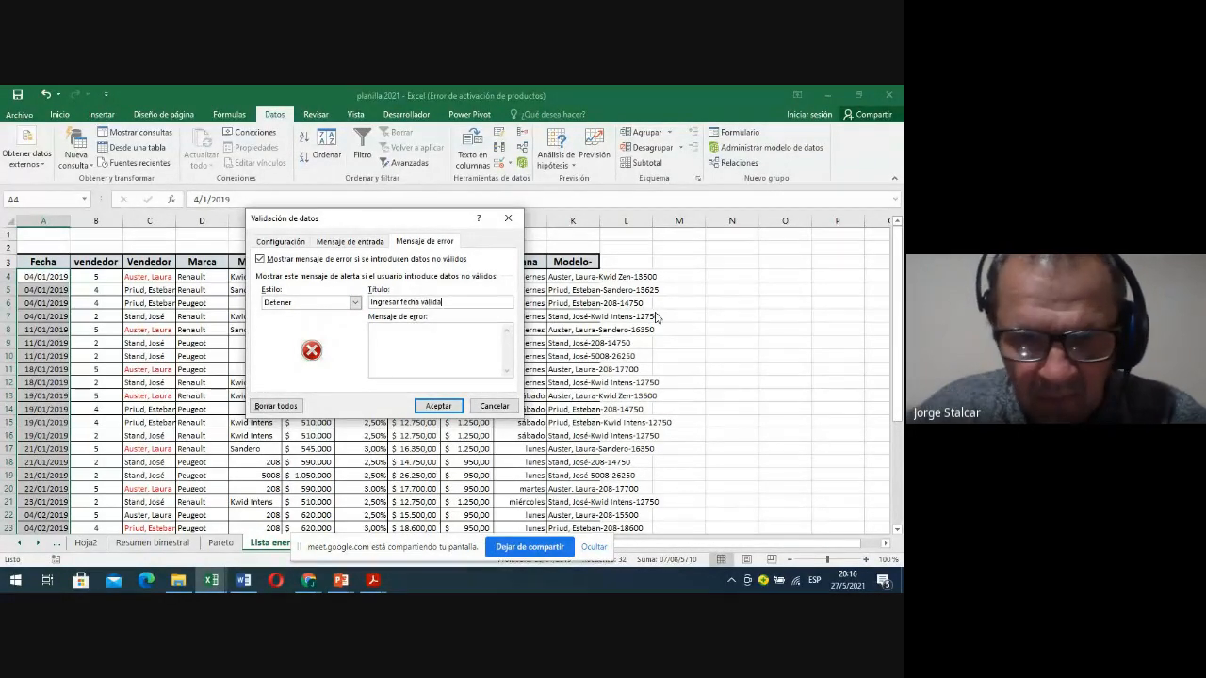
left_click(382, 331)
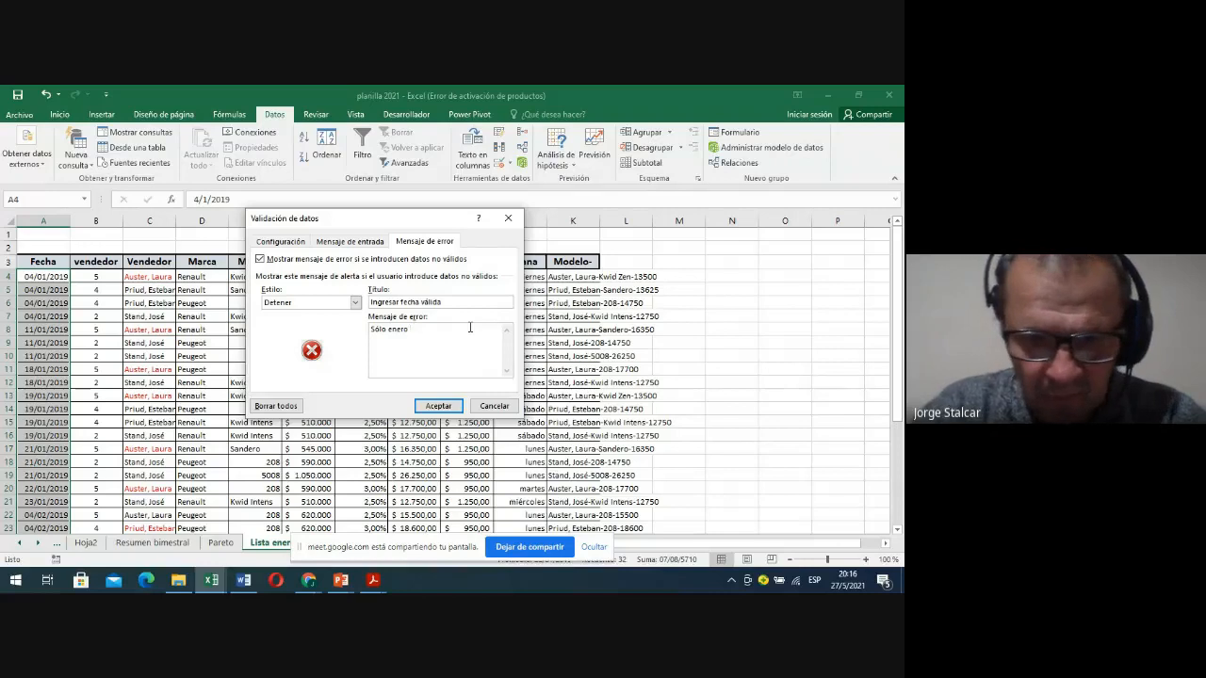
type("Sólo enero o febrero.")
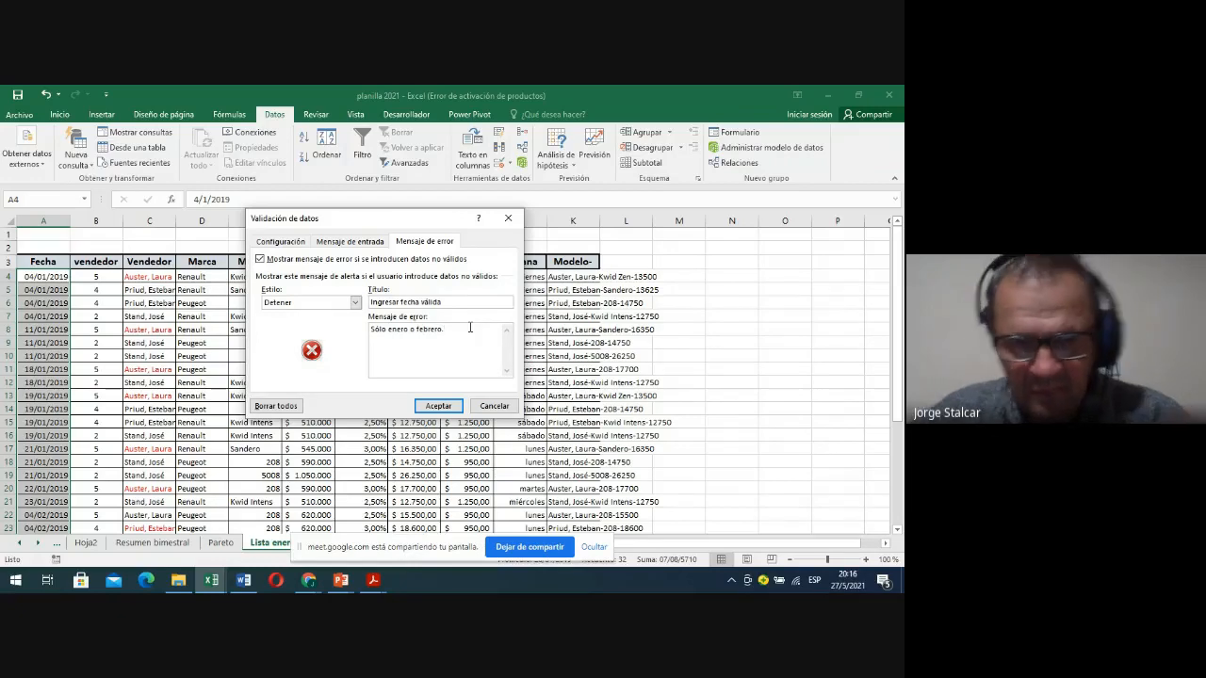
left_click(451, 405)
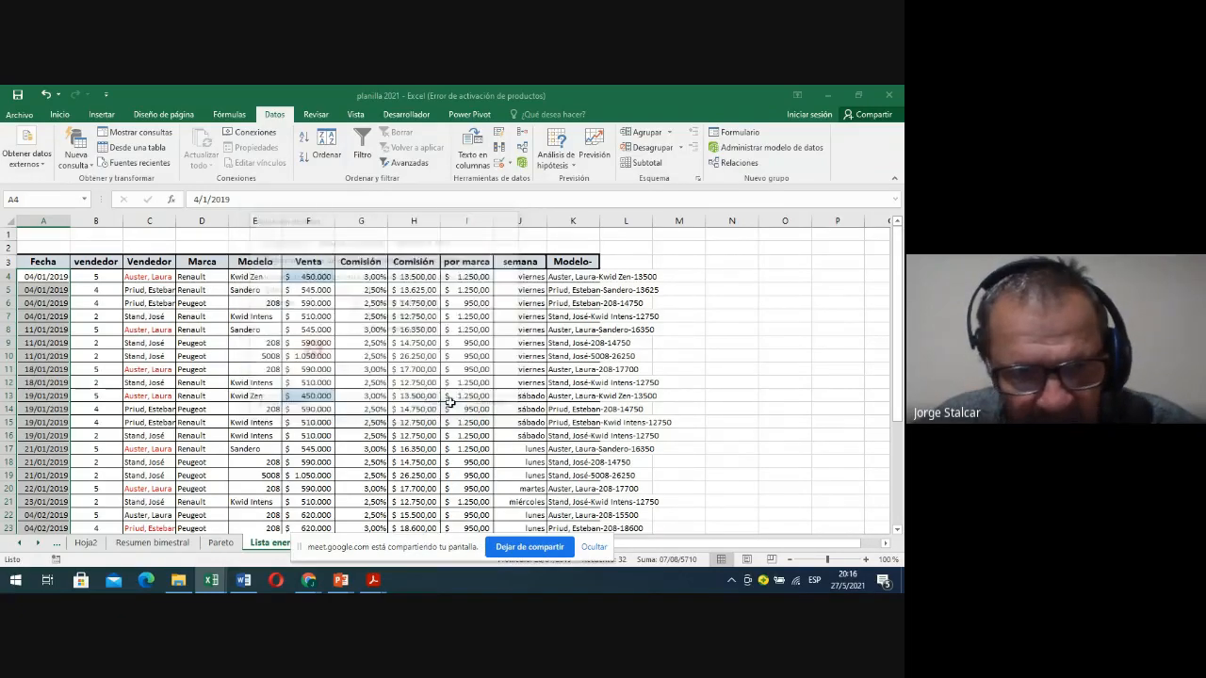
left_click(41, 423)
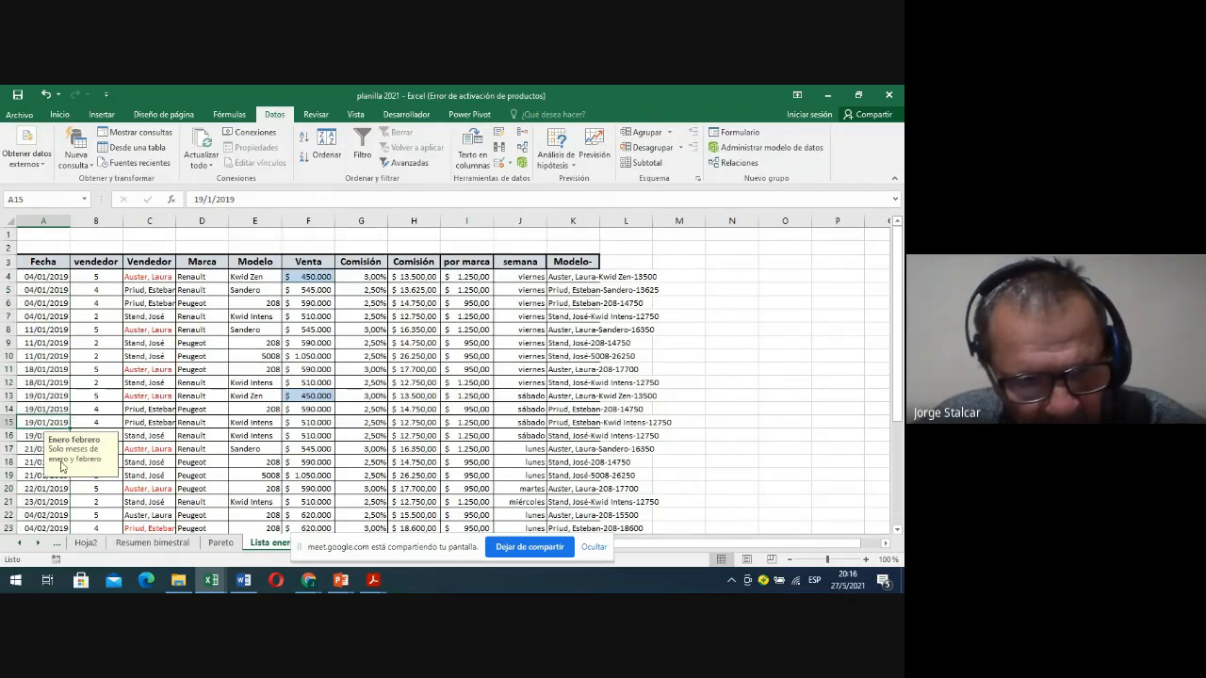
Check the validation's input prompt on cells A8 and A7, and enter the valid date 12/2/19 in cell A13
left_click(37, 327)
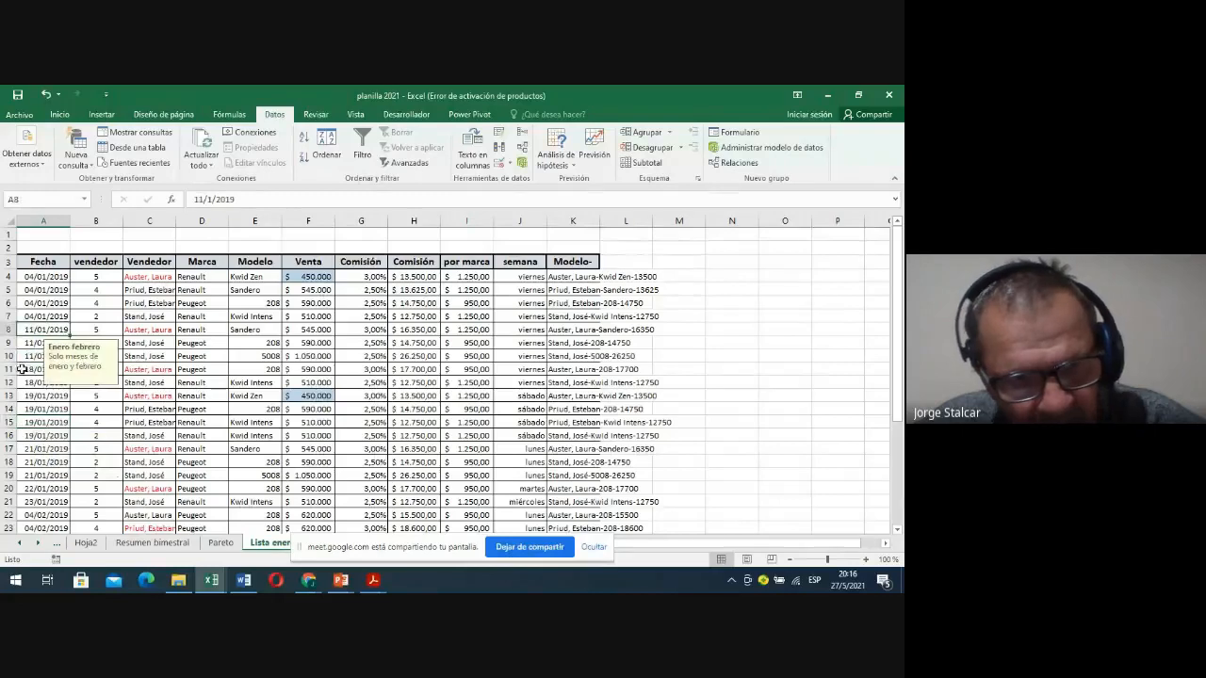
left_click(31, 316)
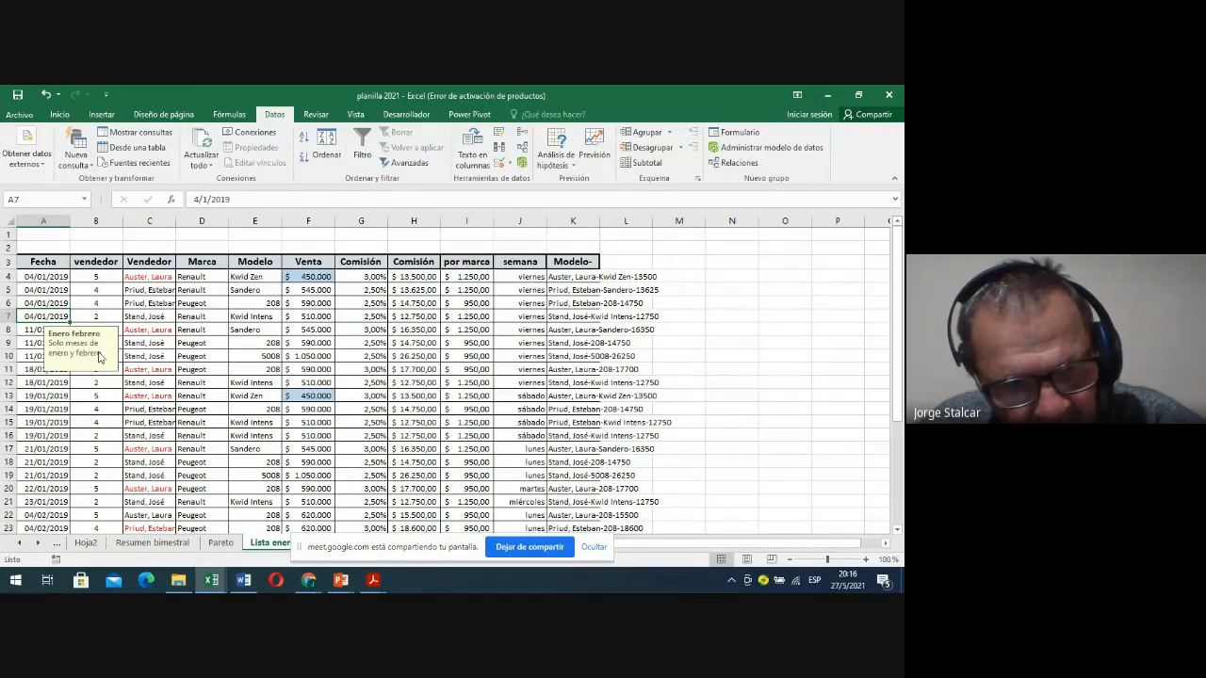
left_click(42, 396)
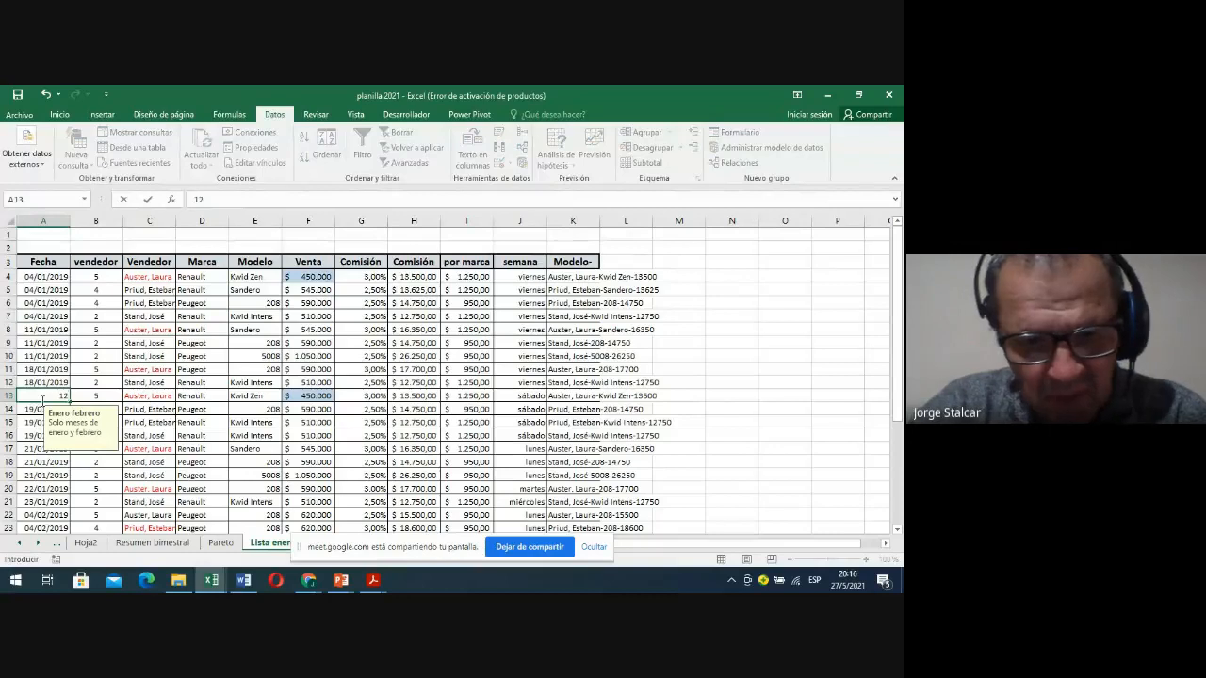
type("/19")
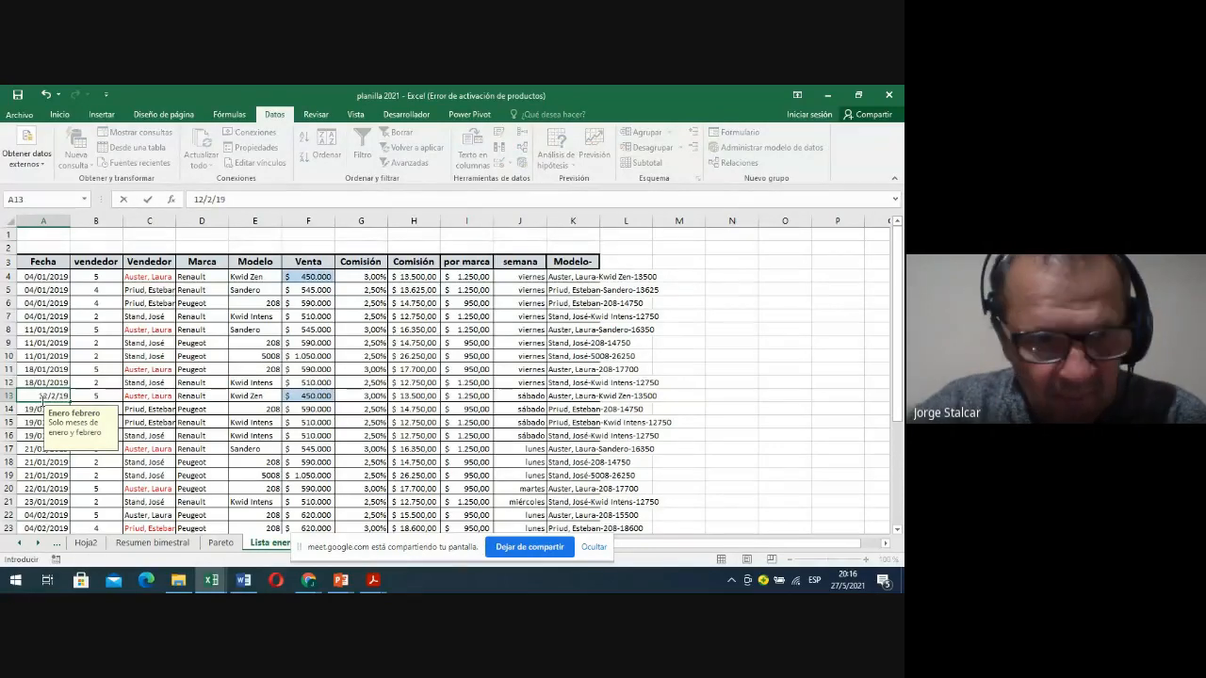
key("Return")
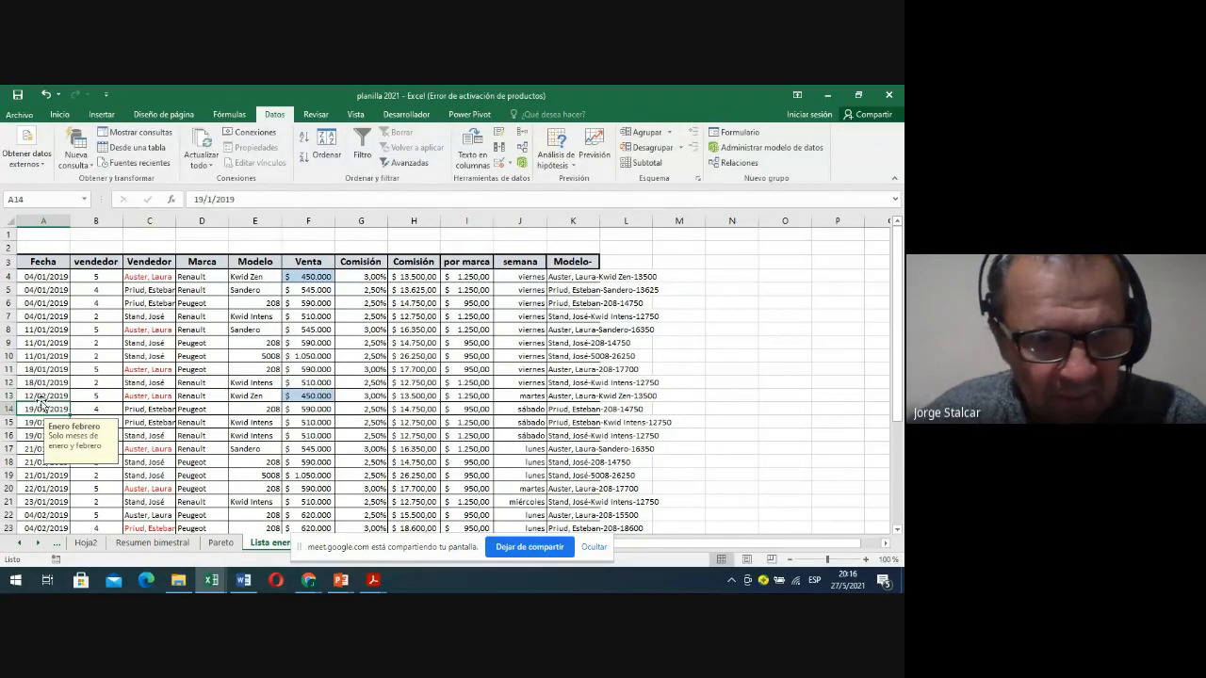
Test the validation by trying to enter the March date 3/3/19 in cell A9, and choose to retry the entry
left_click(47, 342)
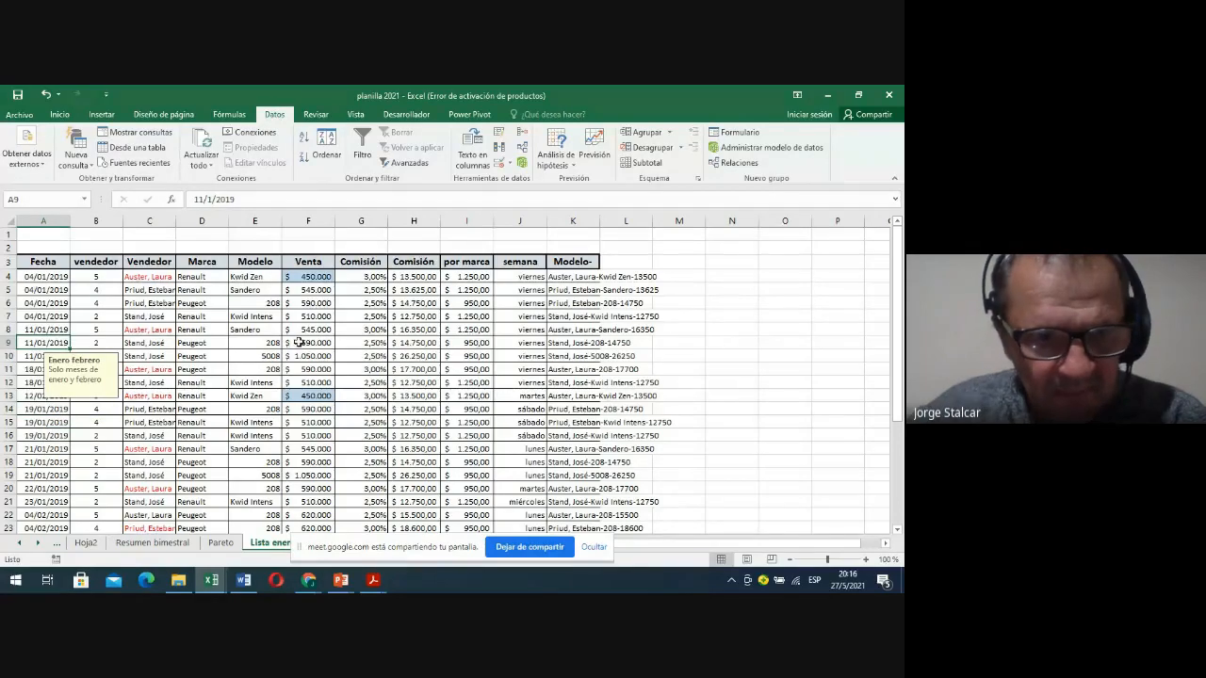
type("3/")
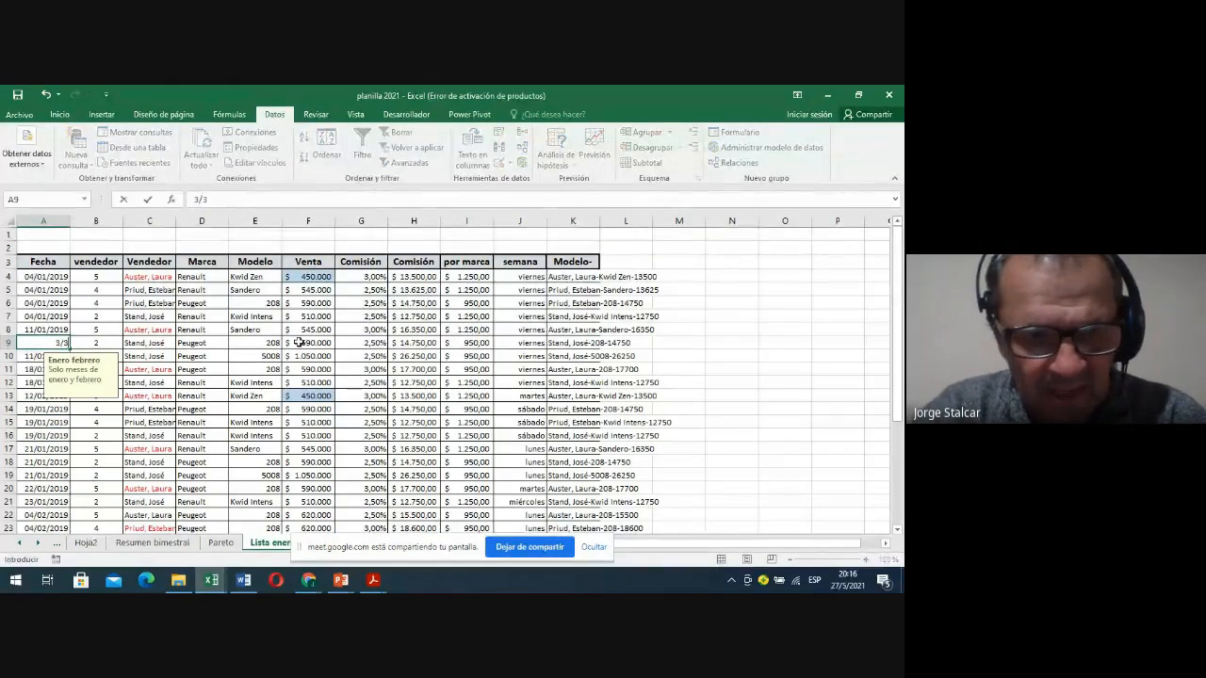
type("3/19")
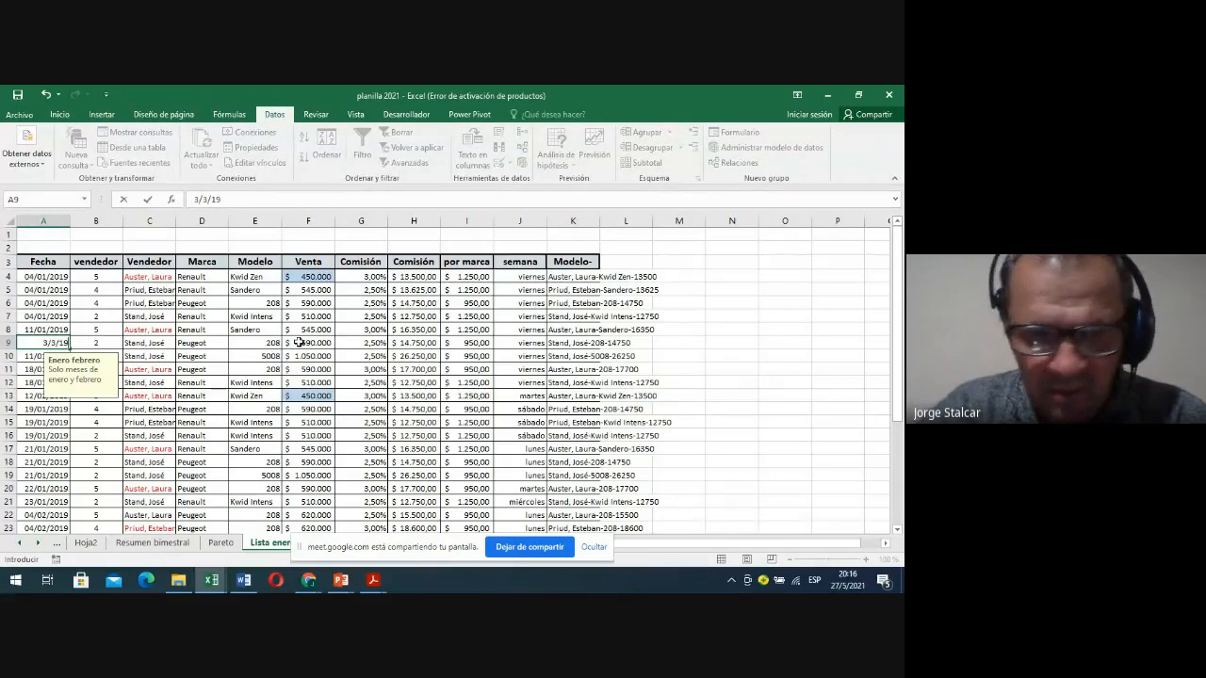
key("Return")
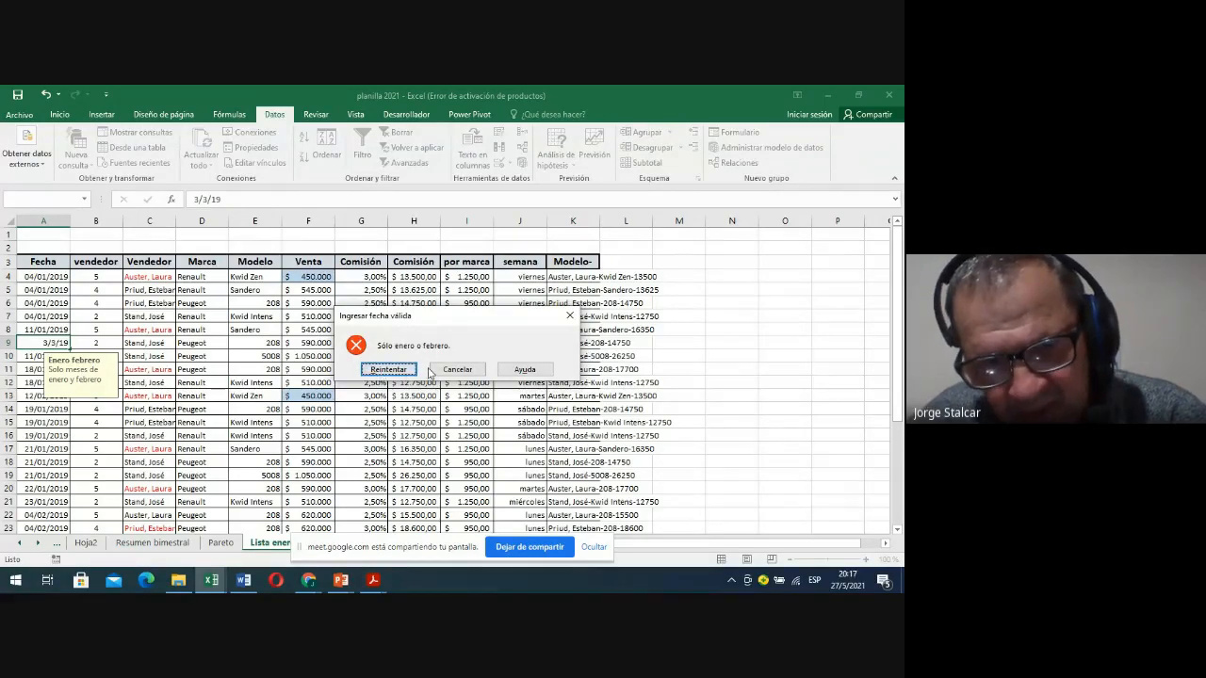
left_click(404, 371)
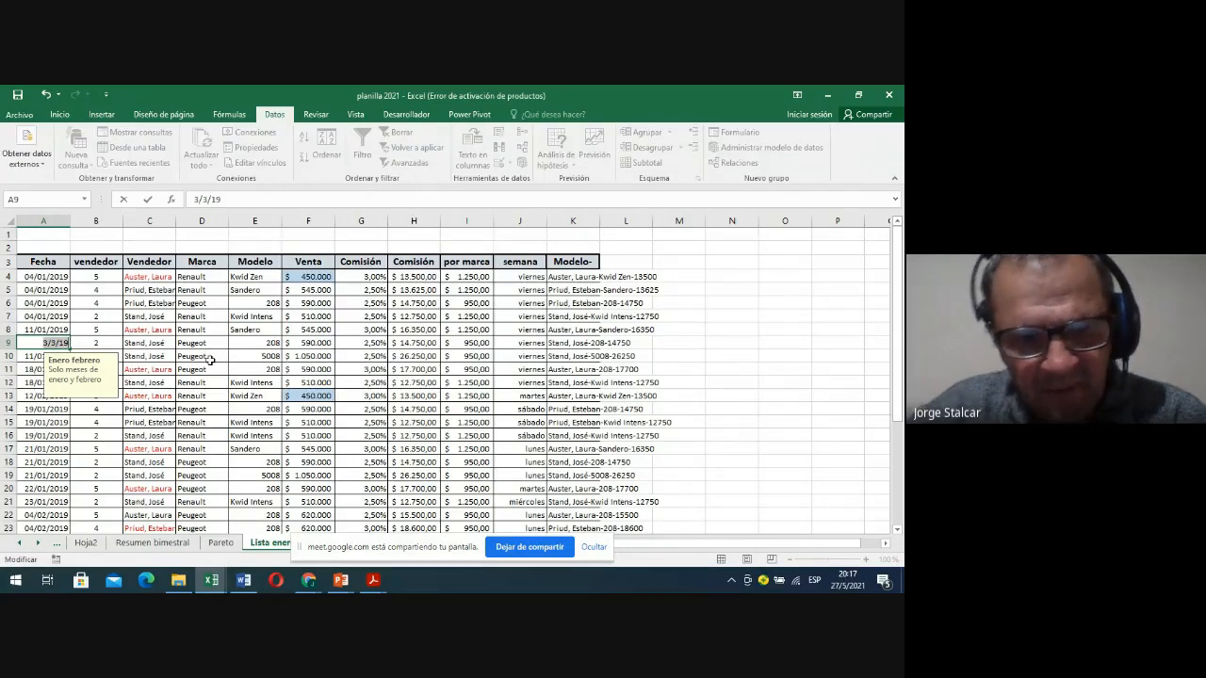
Enter the date 1/1/19 in cell A9
type("1/1/")
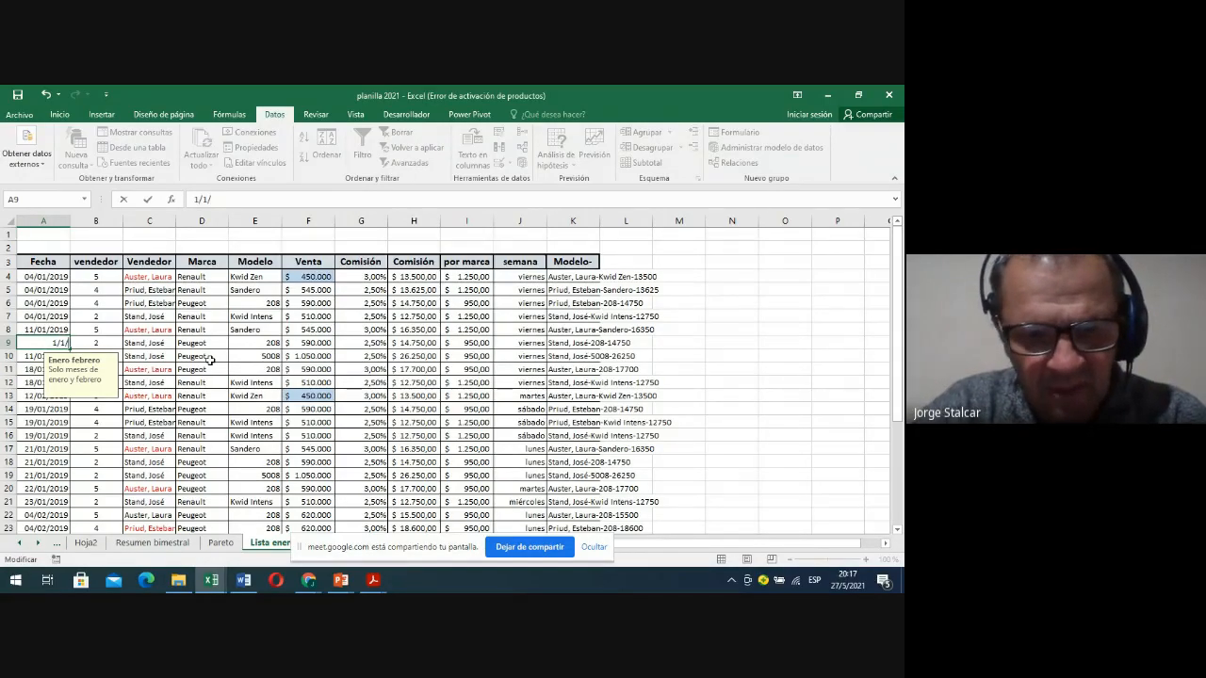
type("19")
key("Return")
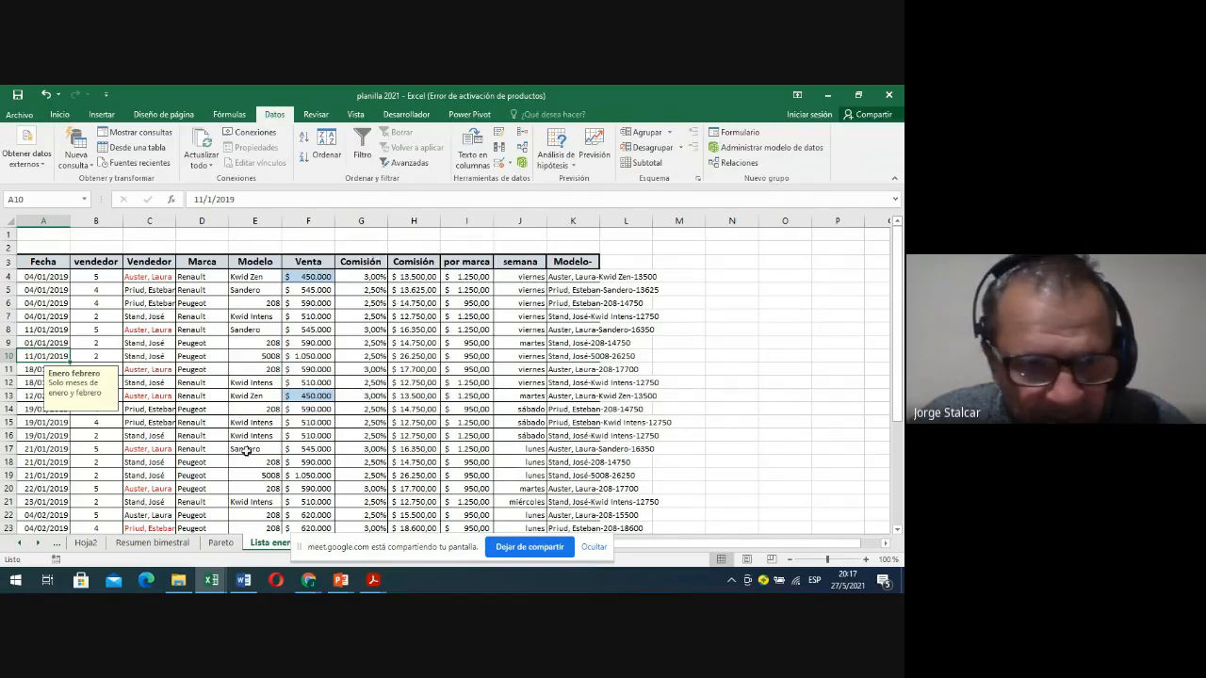
Select the Fecha dates A4:A35, and admit the waiting participant in the Google Meet call before returning to the planilla 2021 workbook in Excel
left_click_drag(47, 275, 33, 497)
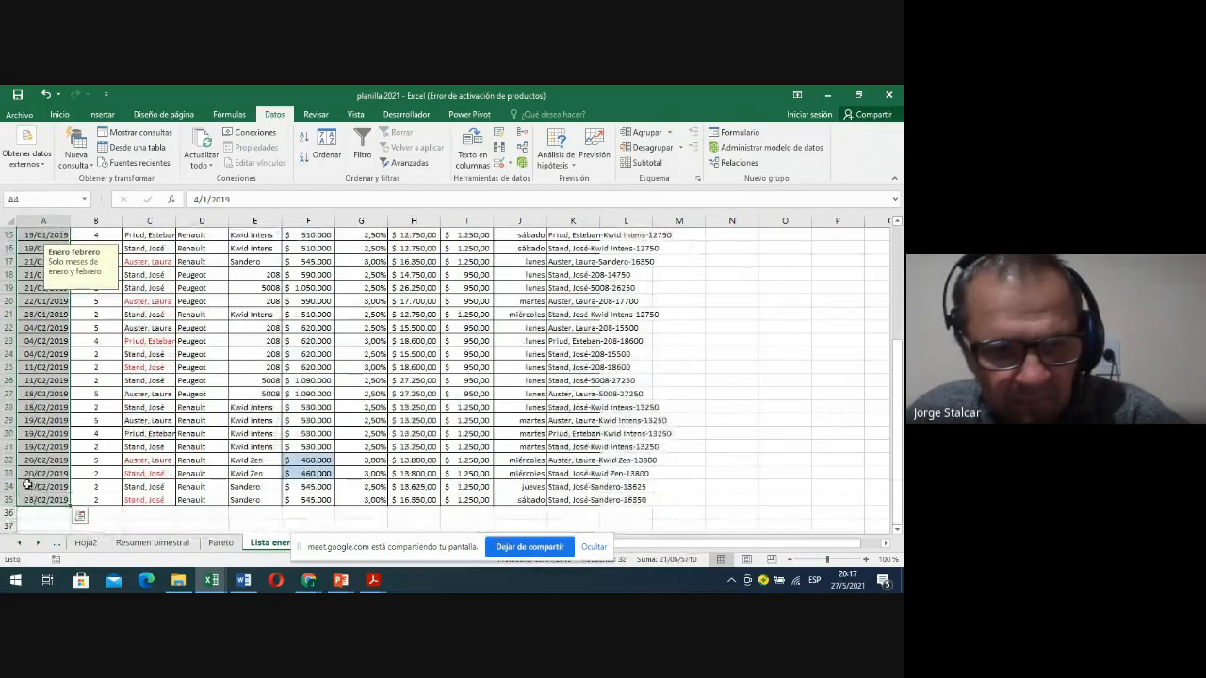
key("alt+Tab")
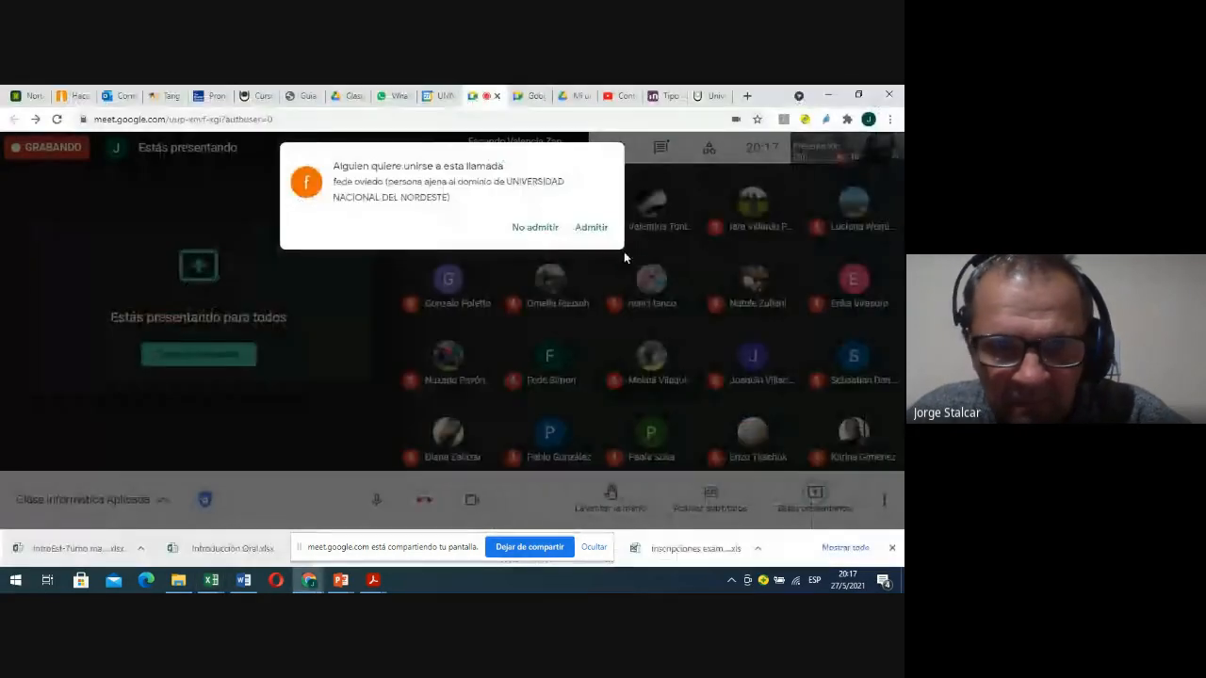
left_click(594, 230)
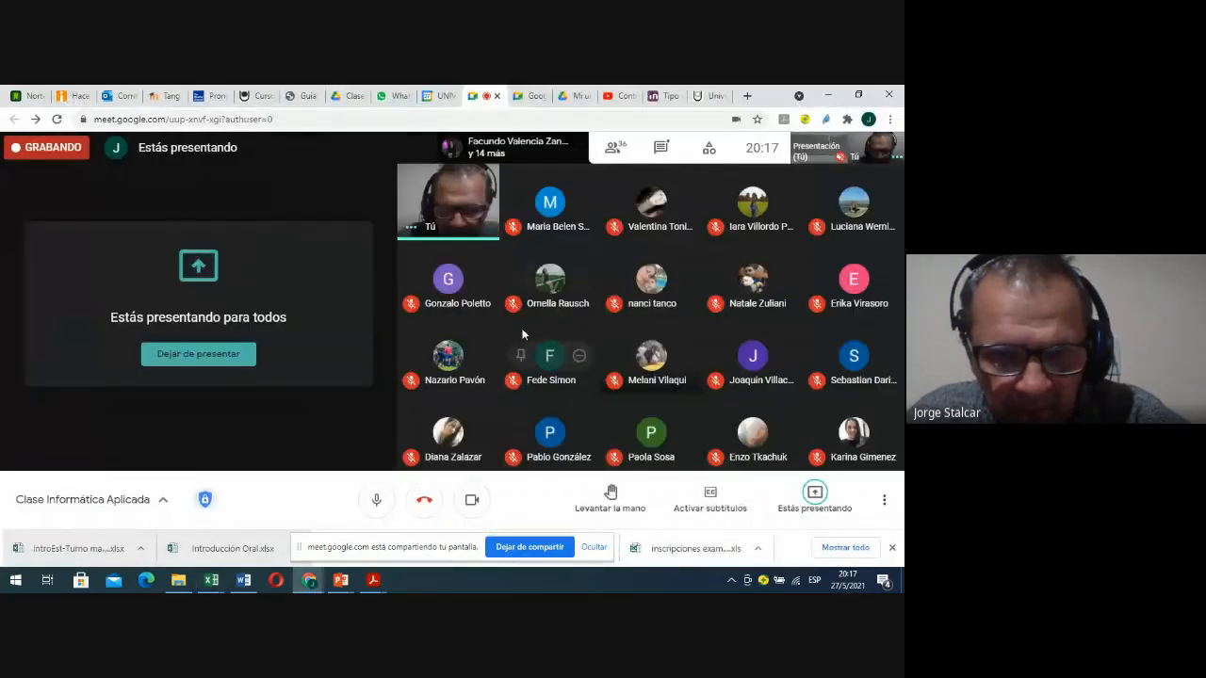
key("alt+Tab")
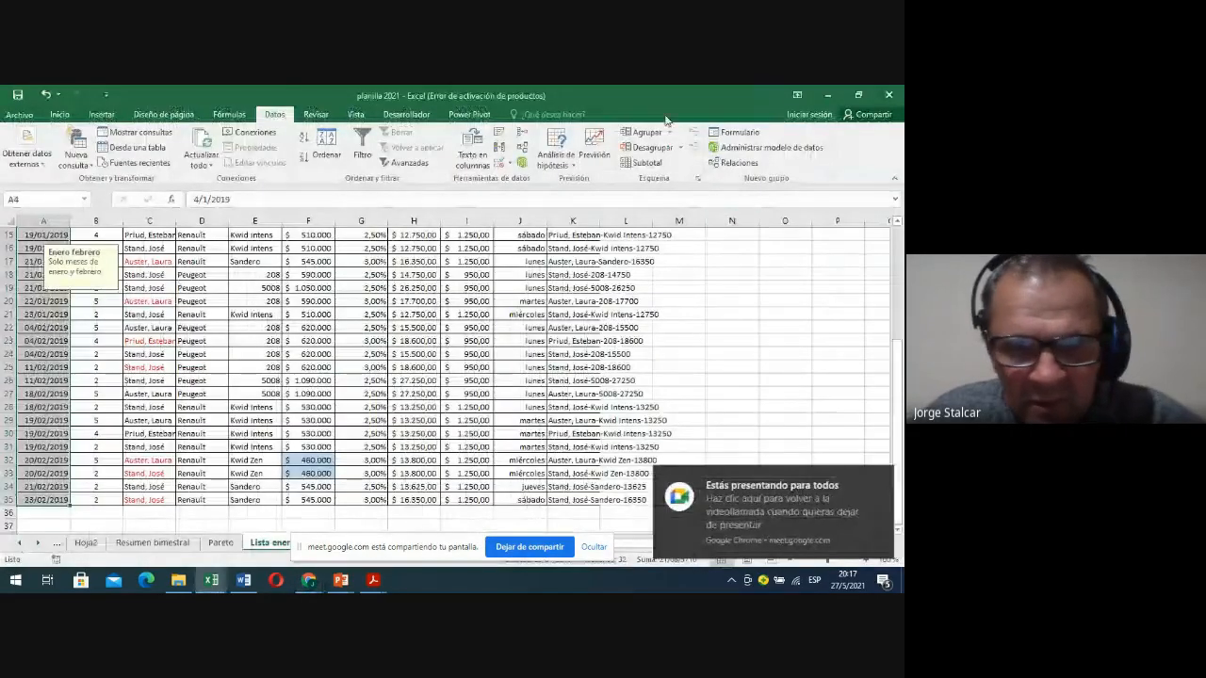
Change the error message style of the selected dates' validation to Advertencia and apply it
left_click(512, 170)
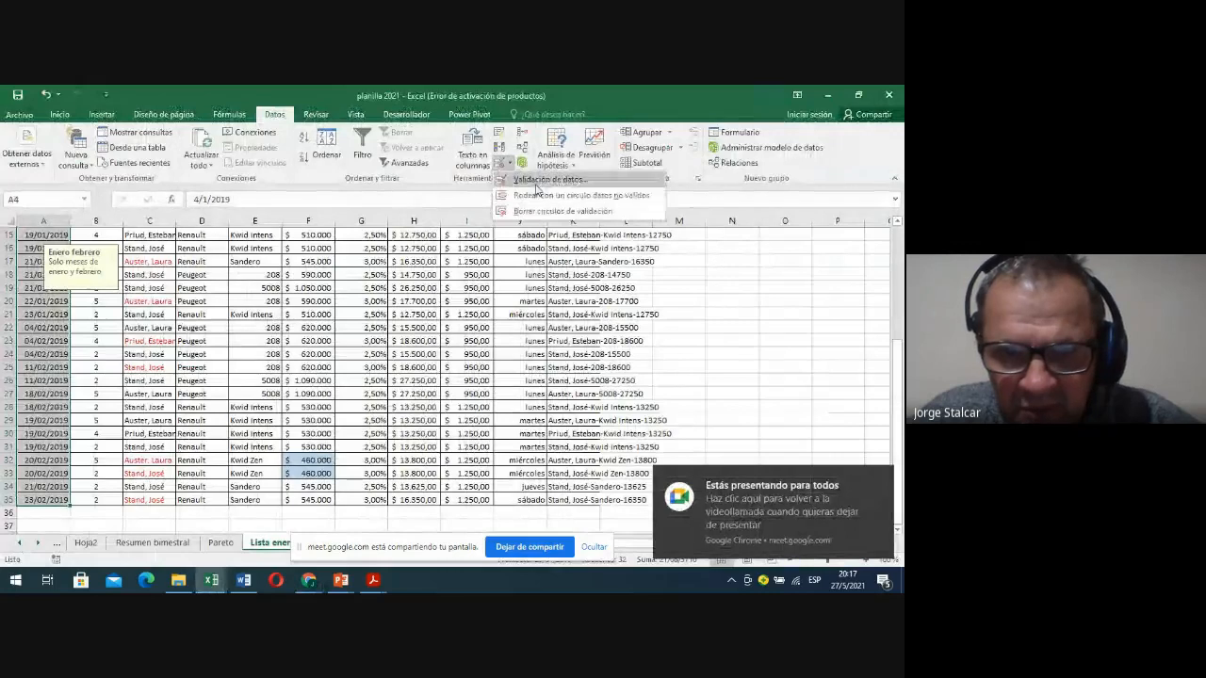
left_click(537, 186)
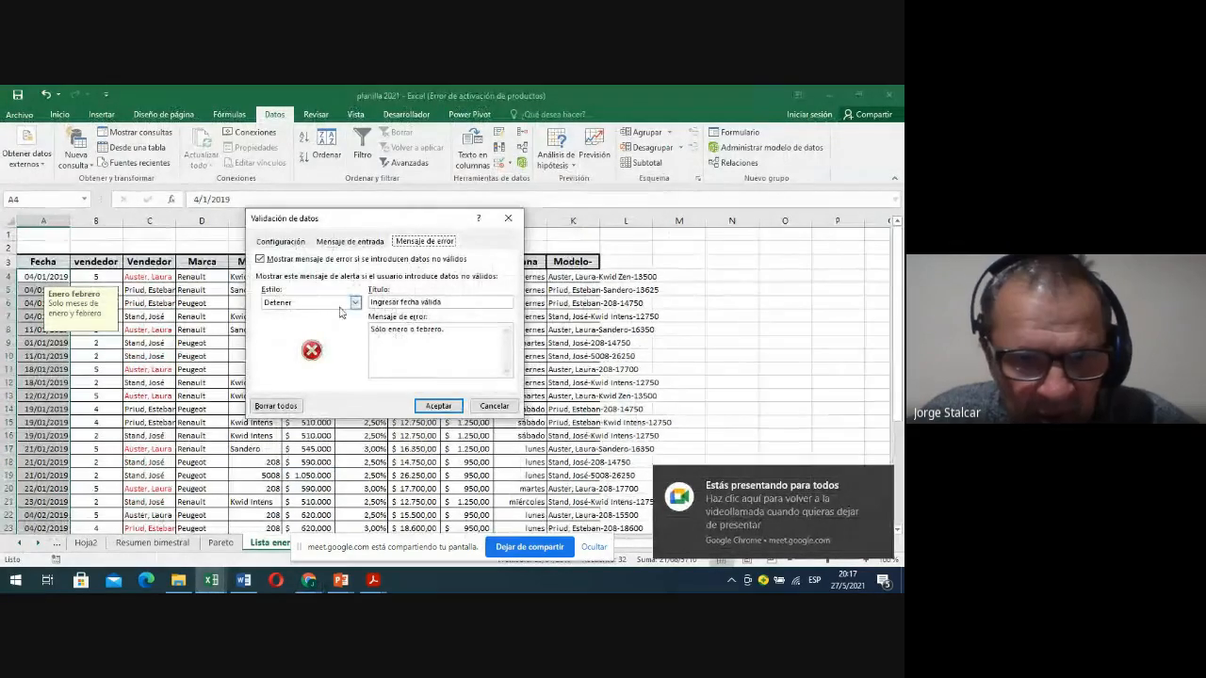
left_click(355, 303)
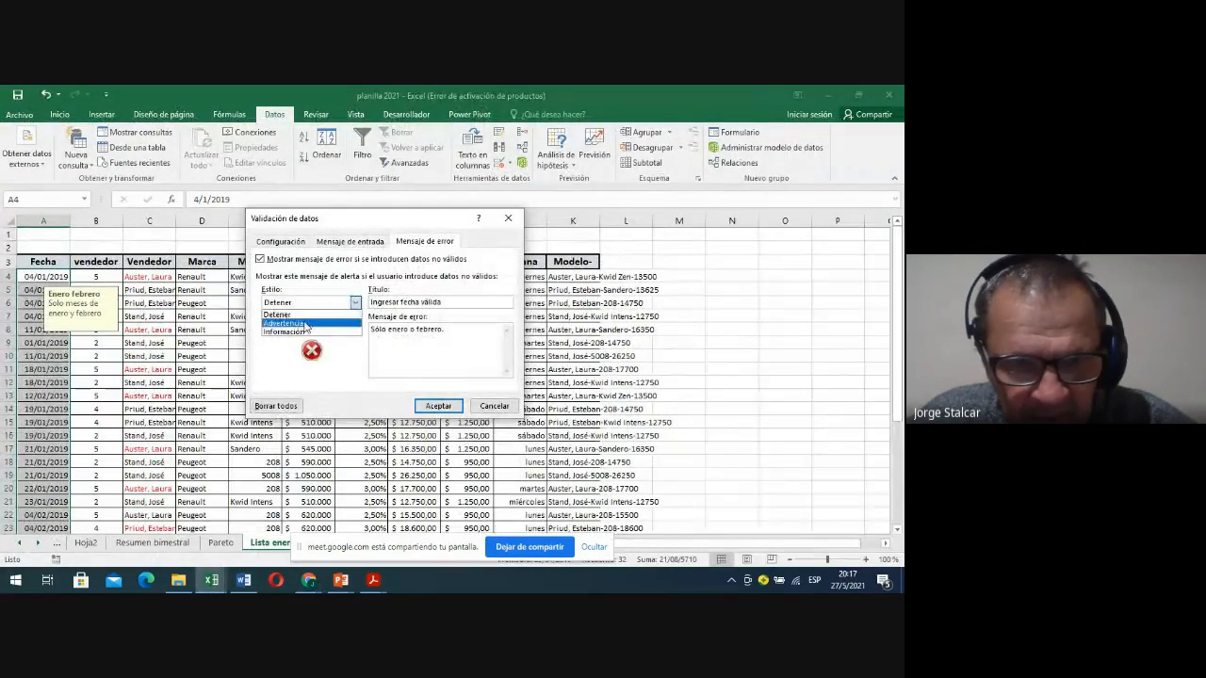
left_click(296, 322)
left_click(438, 406)
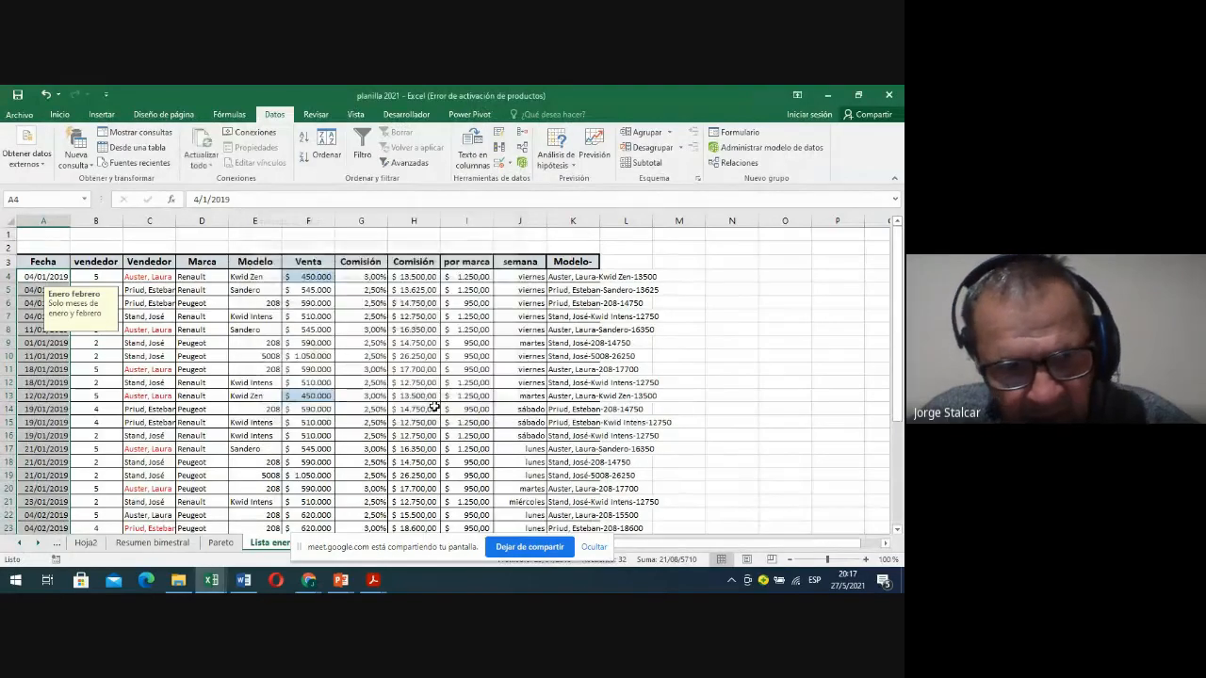
Enter the out-of-range date 3/3/19 in cell A13, choose to continue despite the warning, and reselect the cell
left_click(26, 396)
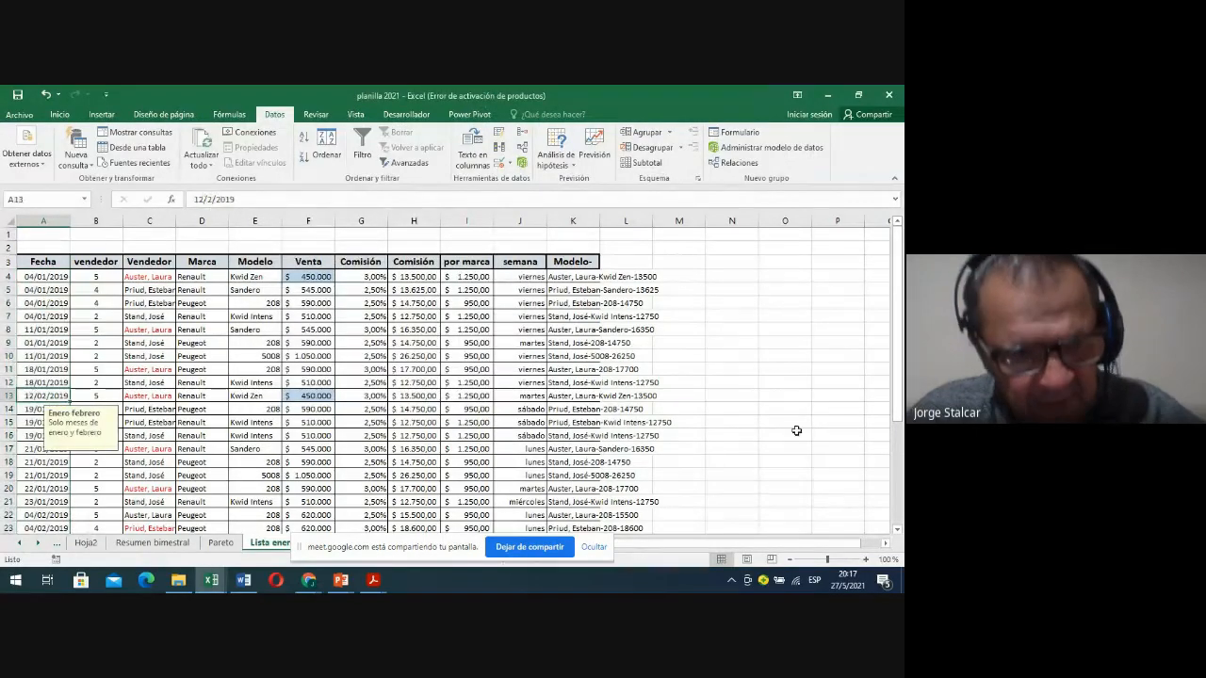
type("3/")
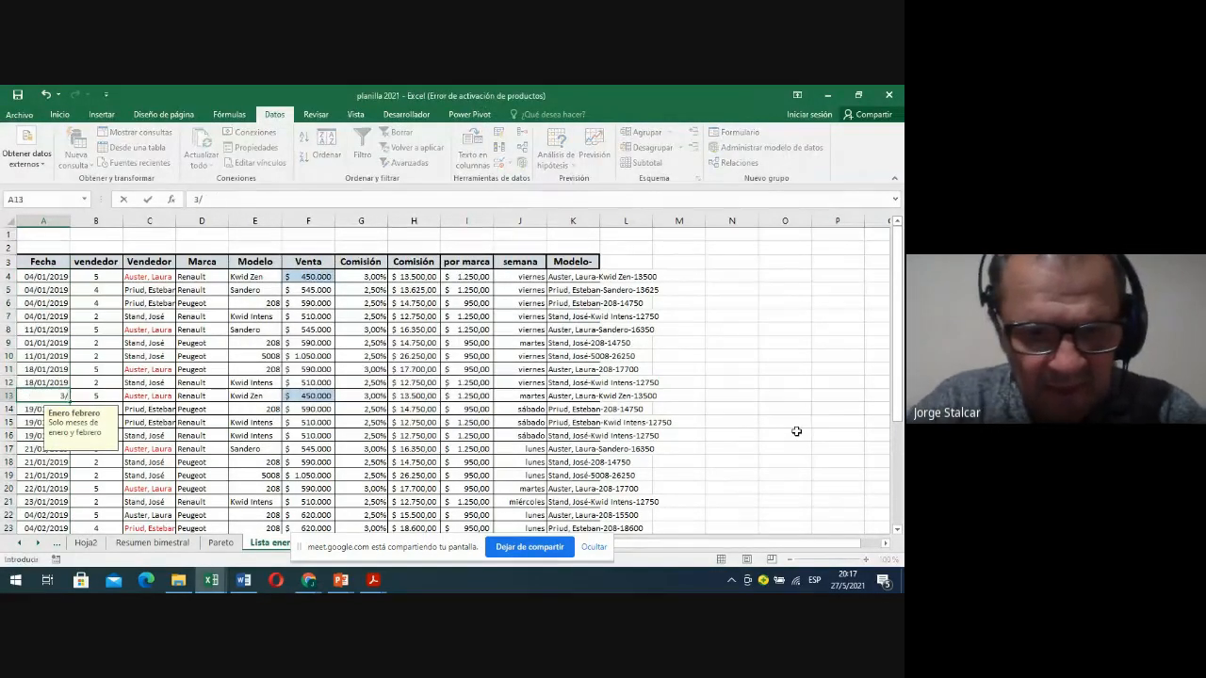
type("3/19")
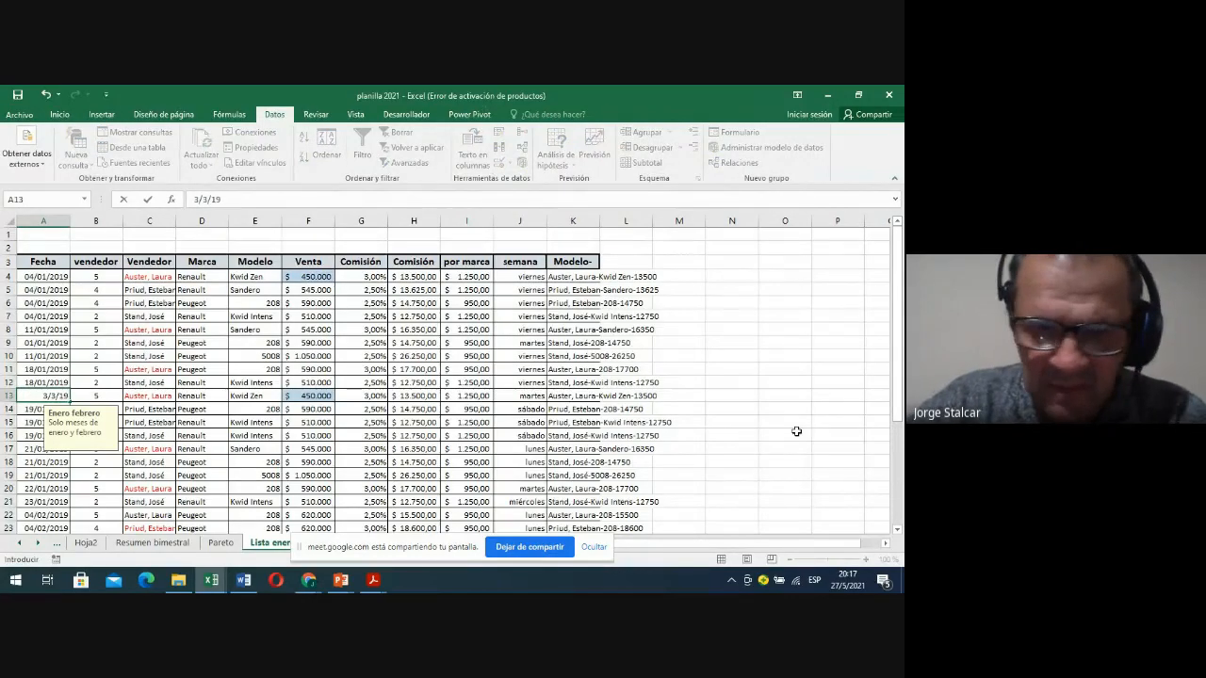
key("Return")
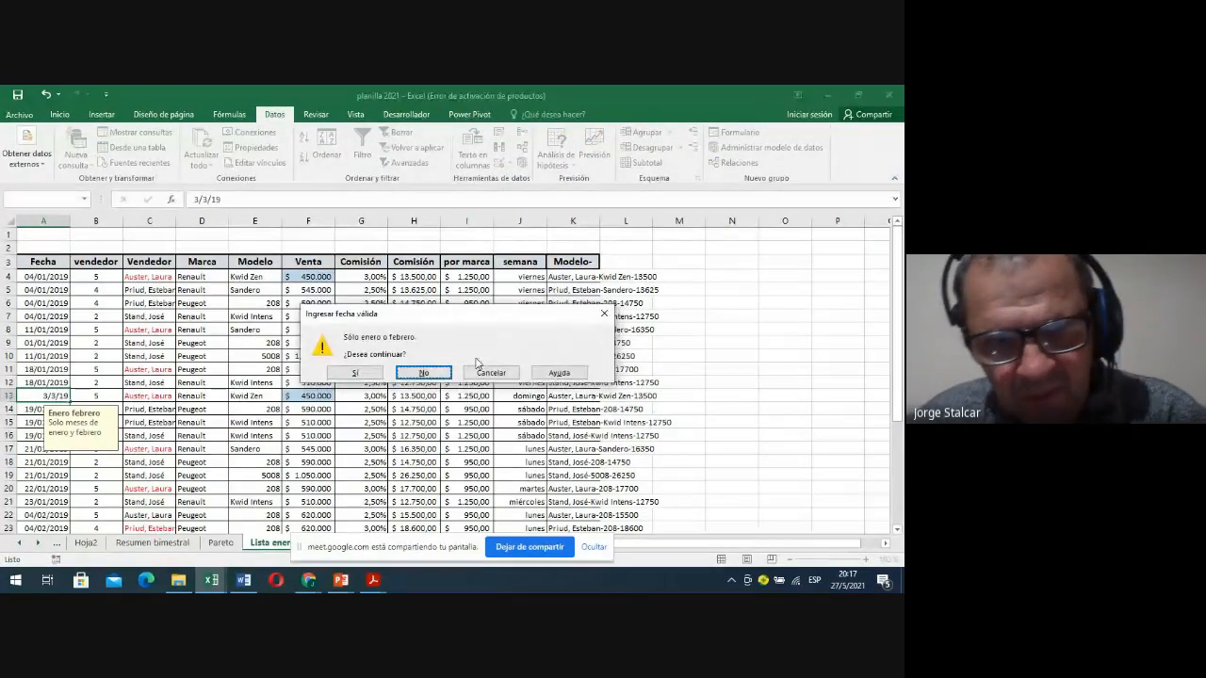
left_click(366, 374)
left_click(59, 395)
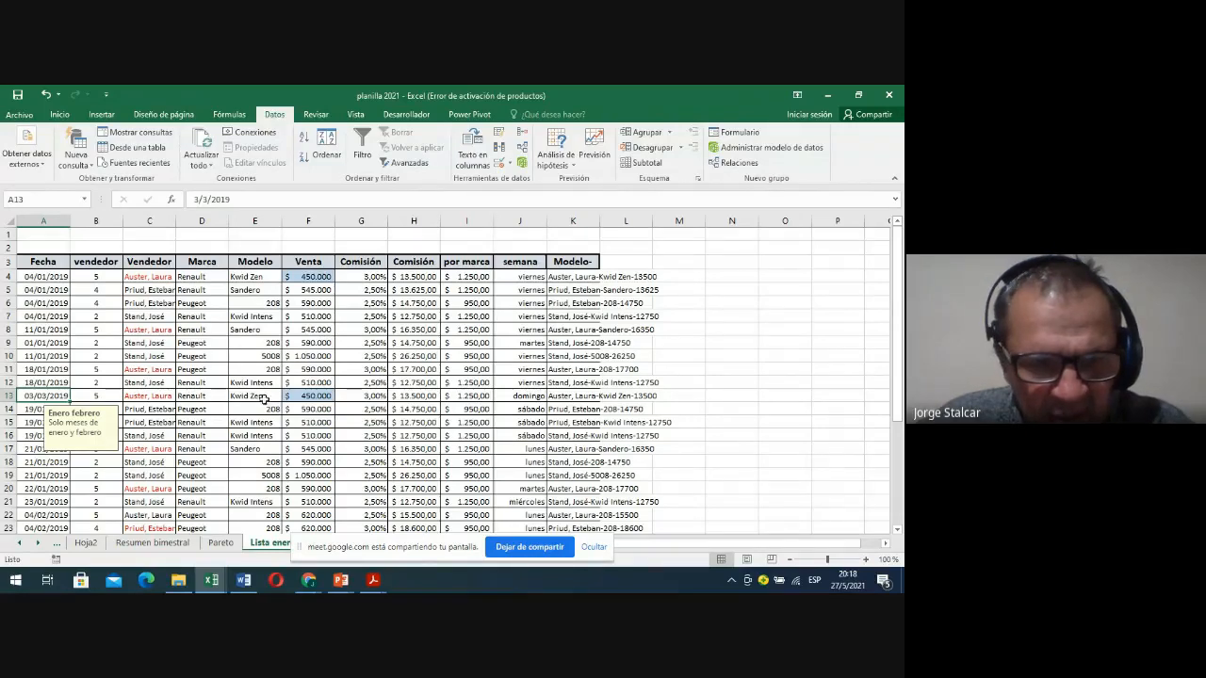
Open the data validation settings for cell H11 and set the allowed value type to Fecha
left_click(394, 368)
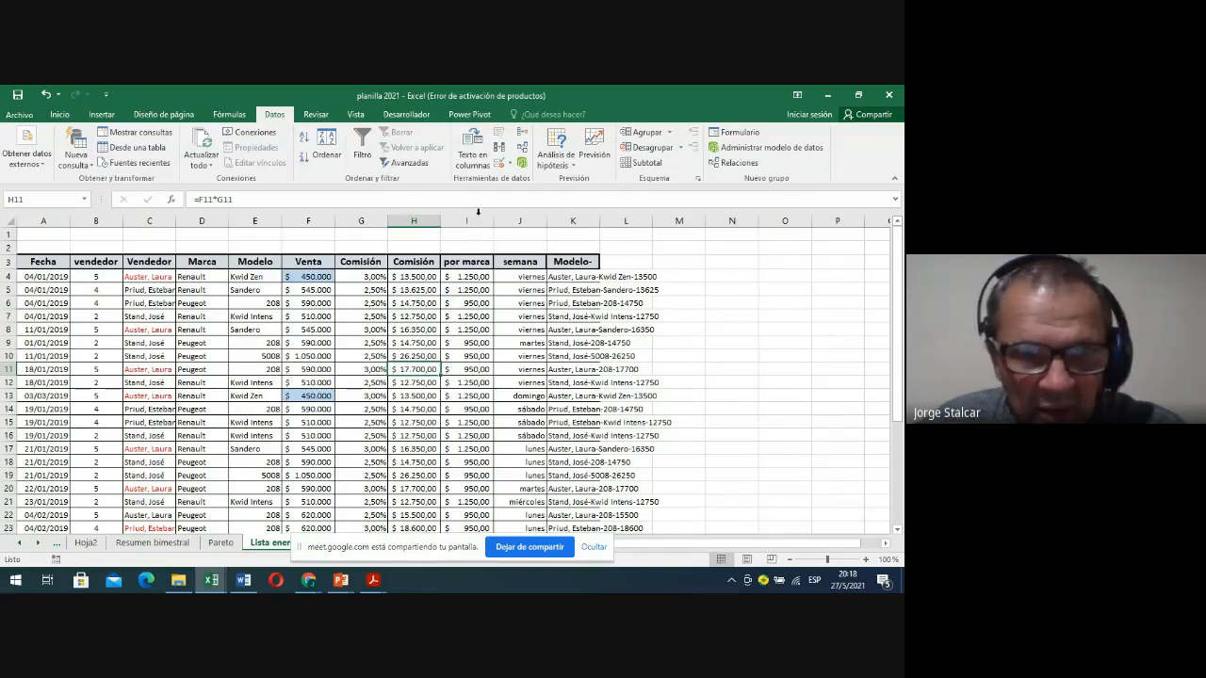
left_click(510, 164)
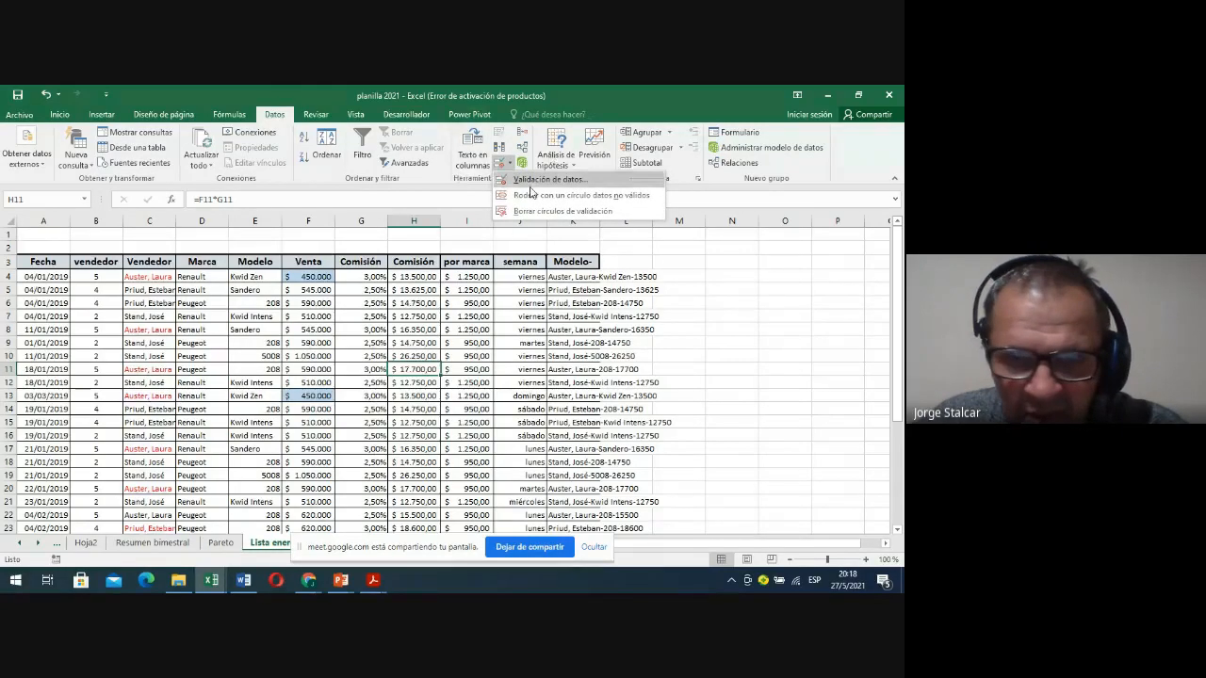
left_click(539, 182)
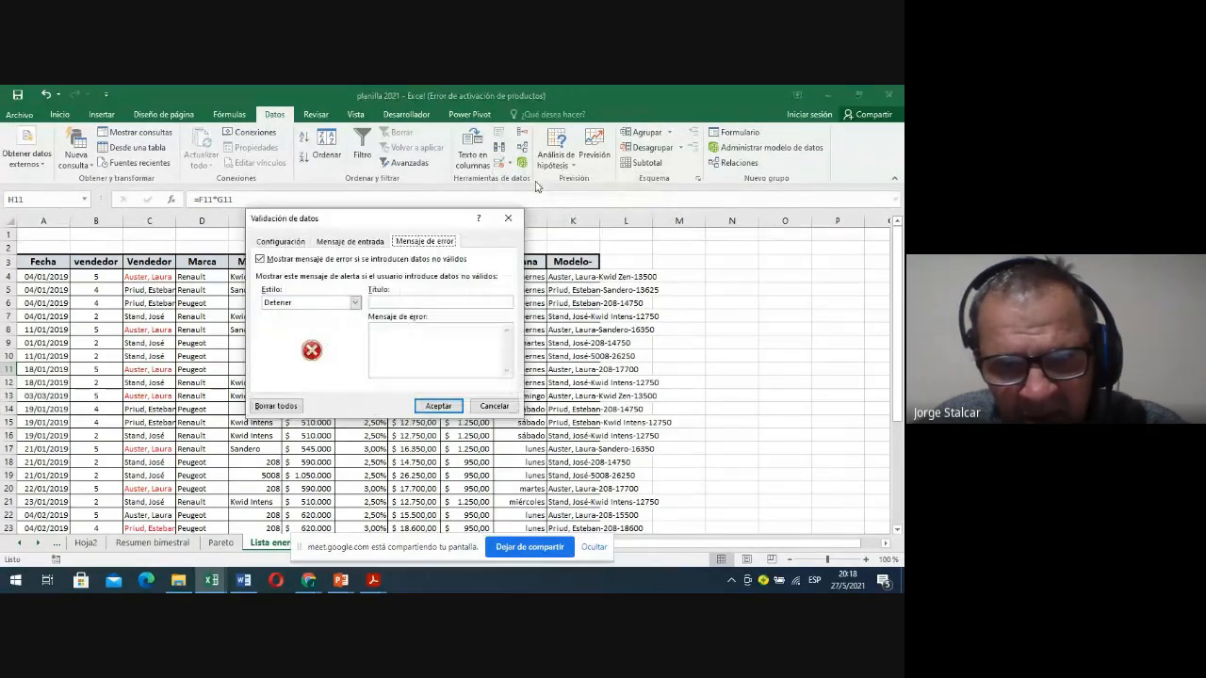
left_click(281, 242)
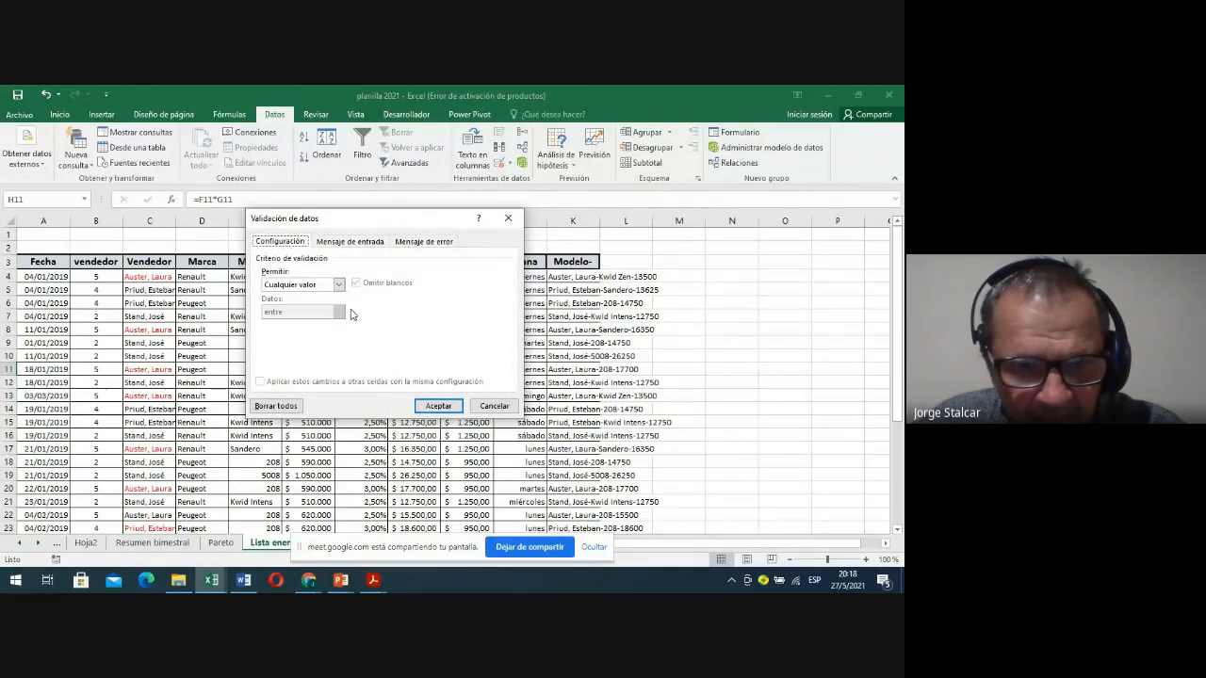
left_click(339, 285)
left_click(339, 286)
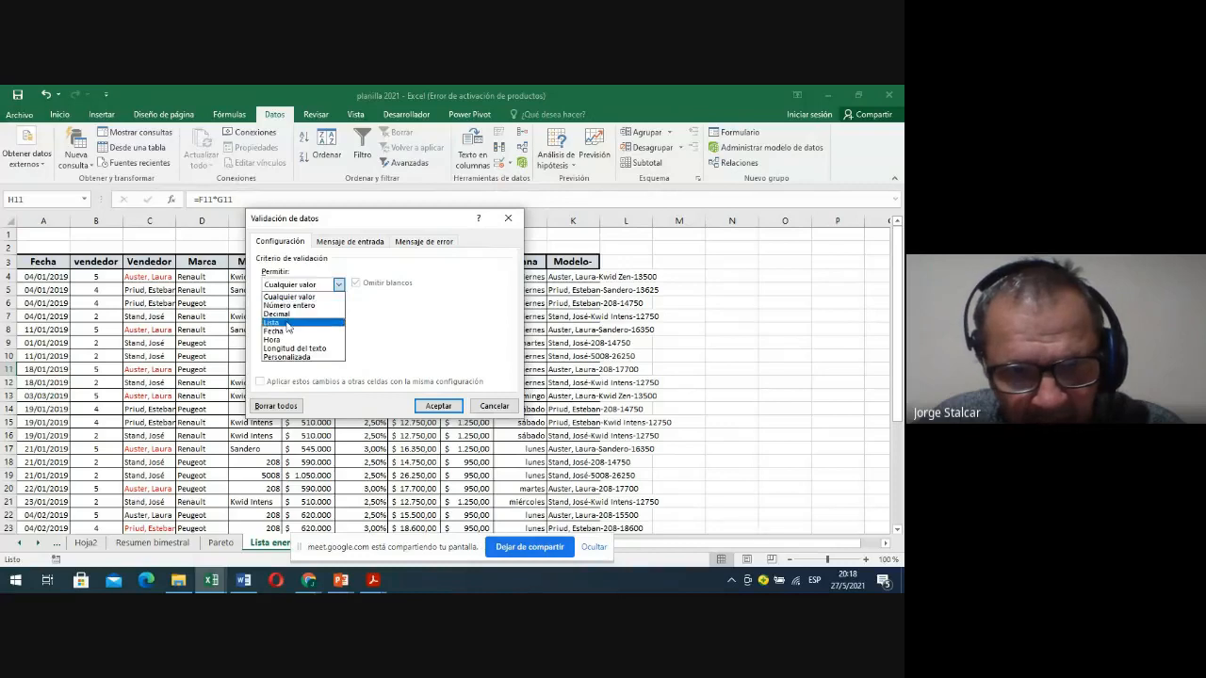
left_click(289, 332)
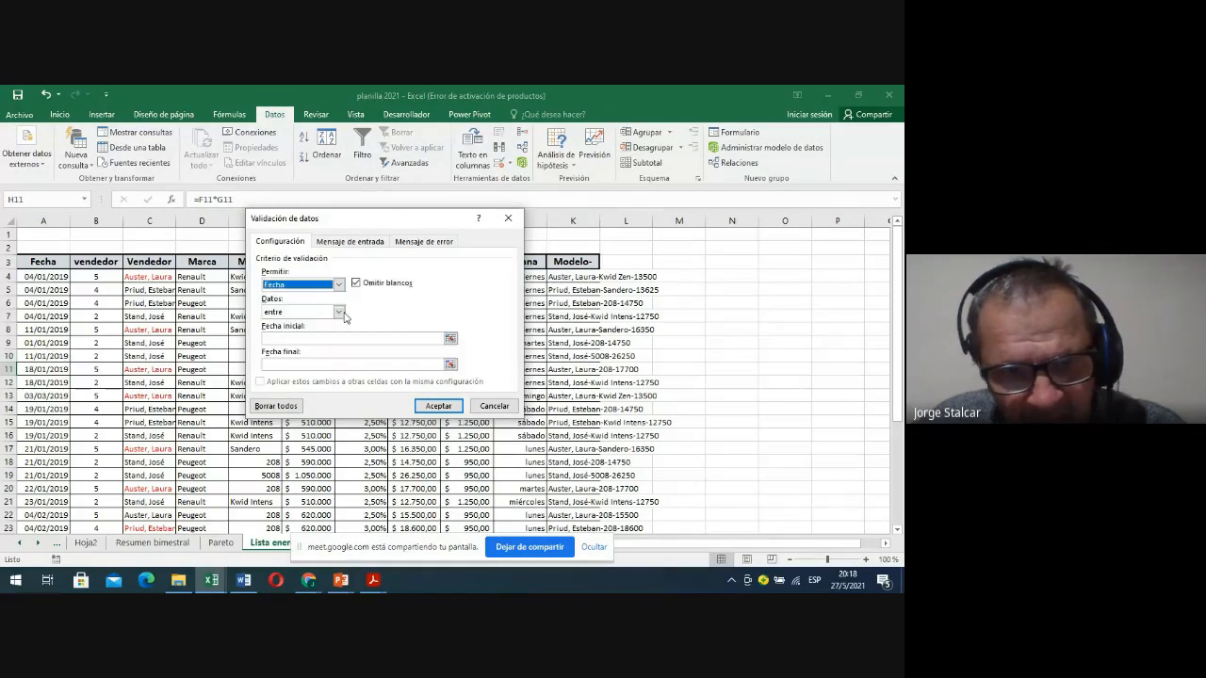
Set the validation's start date to cell A4 and its end date to cell A22
left_click(285, 338)
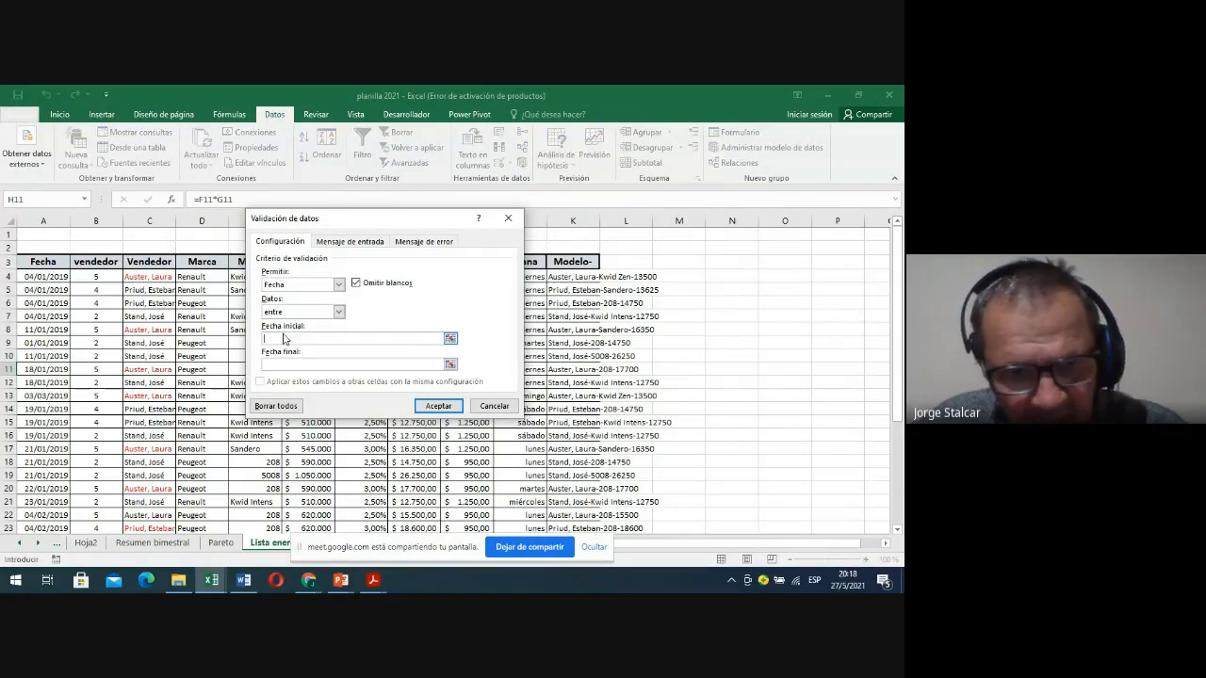
left_click(58, 277)
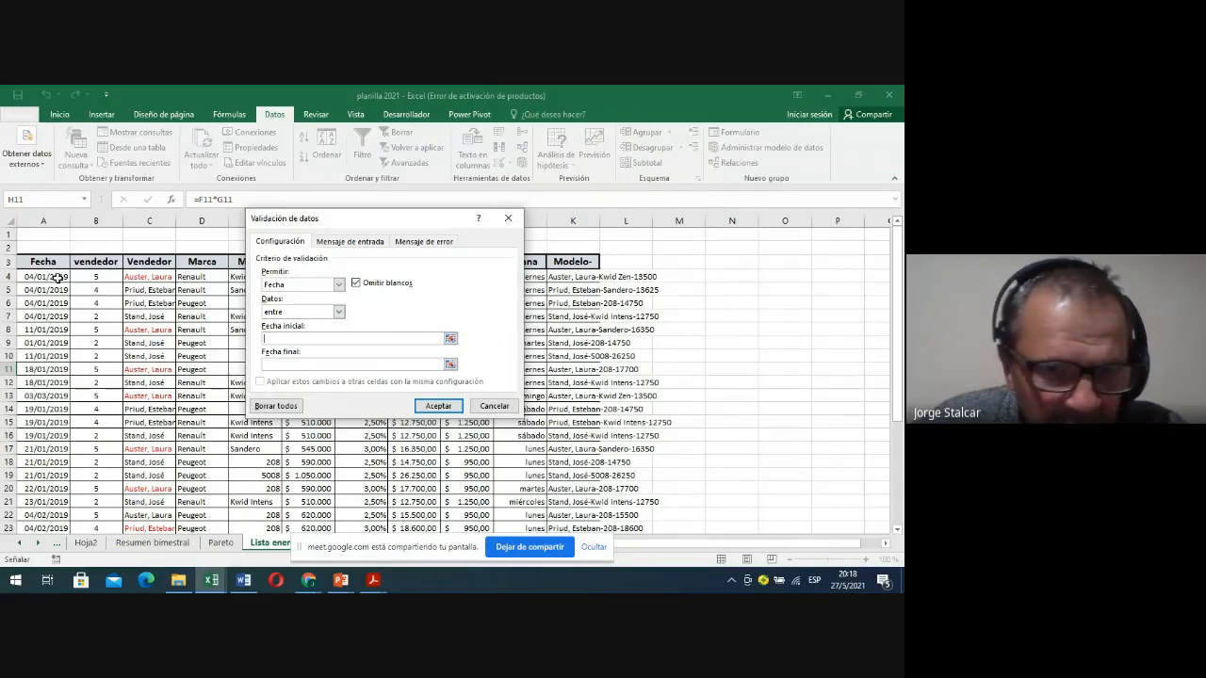
left_click(285, 364)
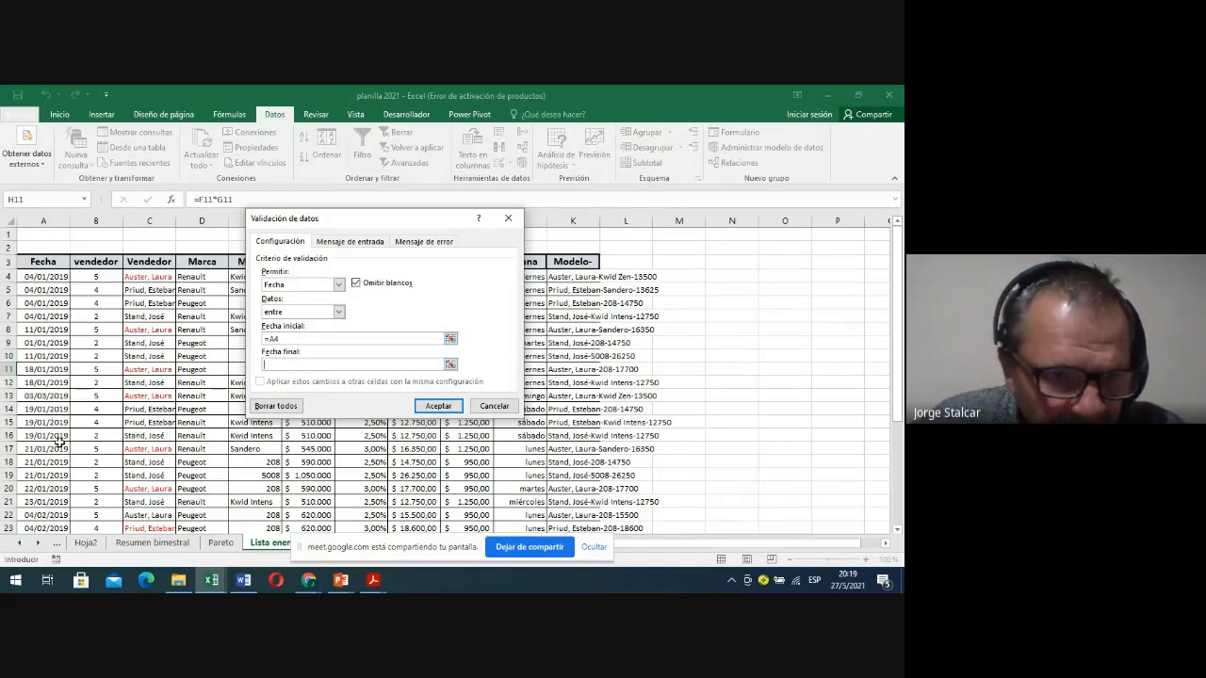
left_click(37, 514)
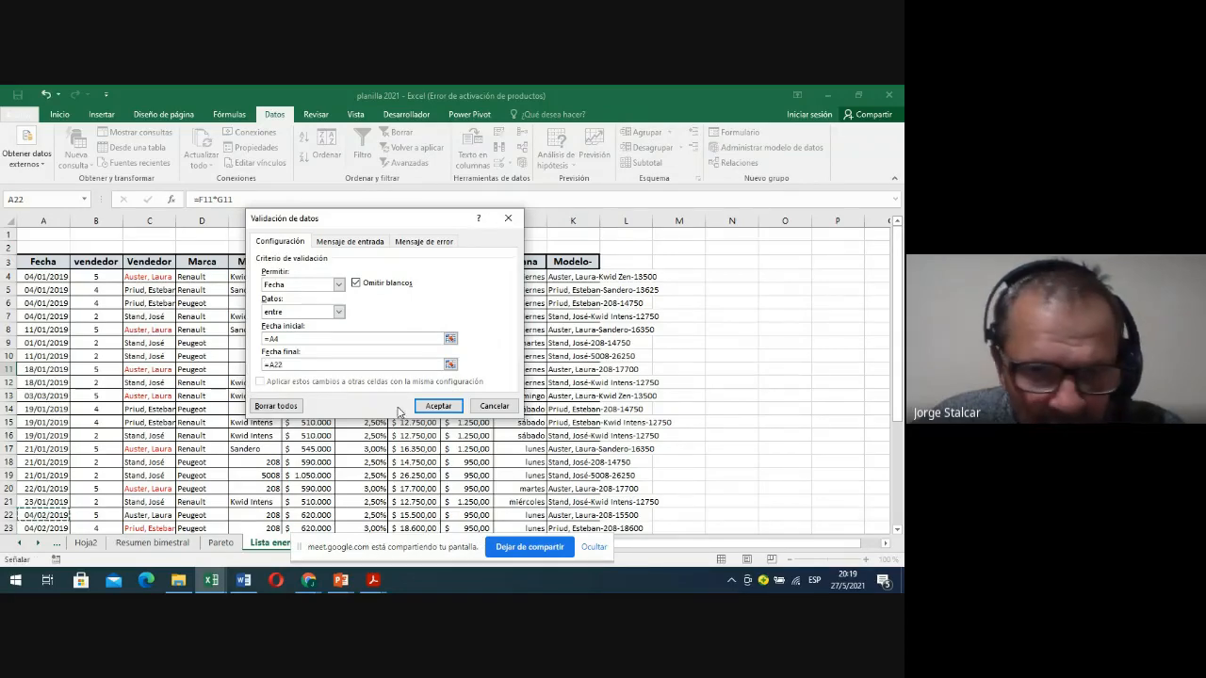
Apply the date validation limited by cells A4 and A22 to cell H11
left_click(438, 409)
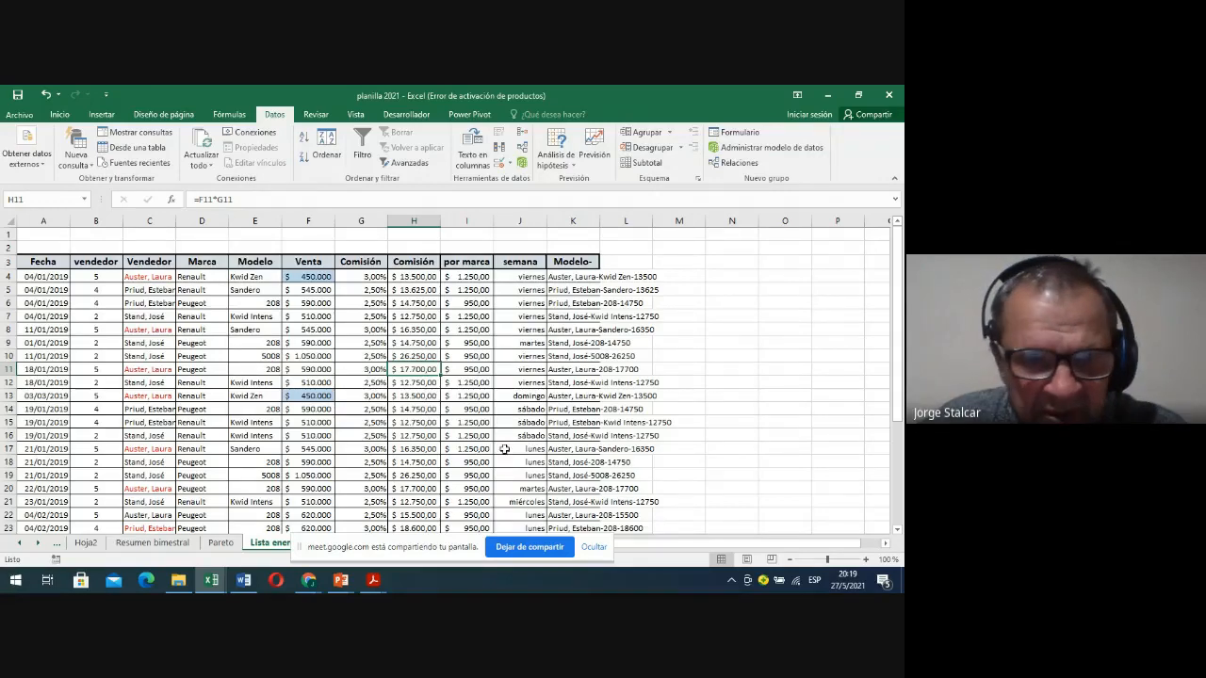
Try to enter the out-of-range date 3/3/19 in cell A12, declining to continue at the warning, then retry and cancel the entry
left_click(53, 381)
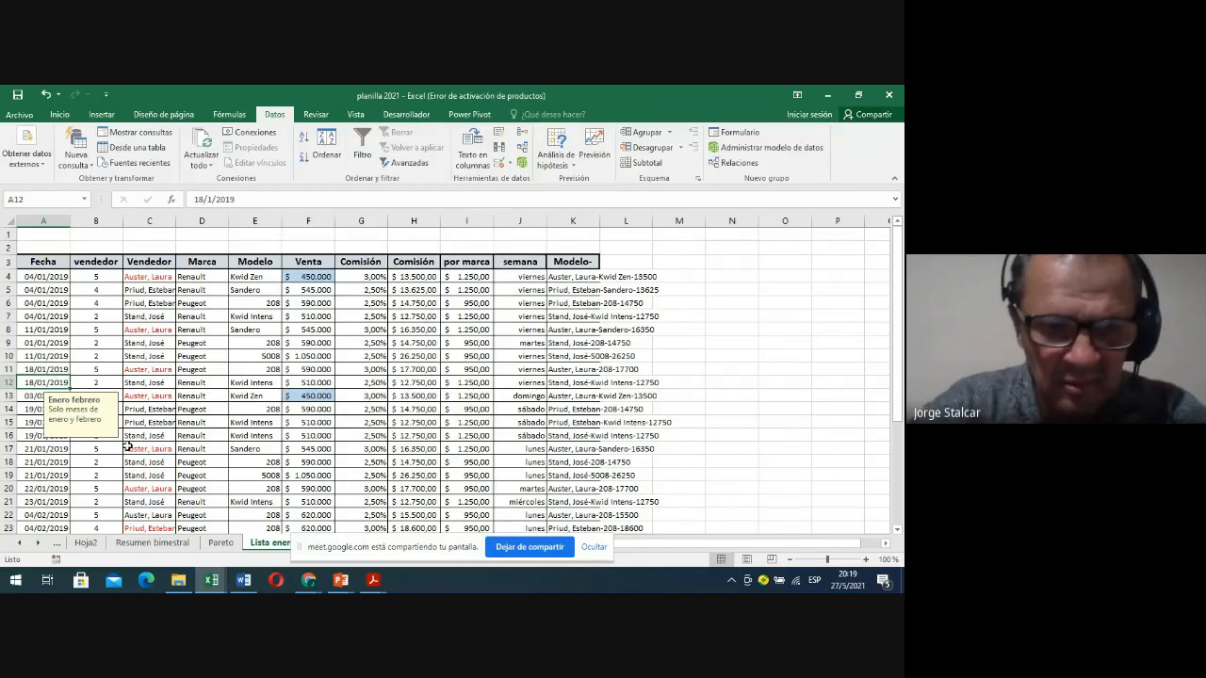
type("3/3")
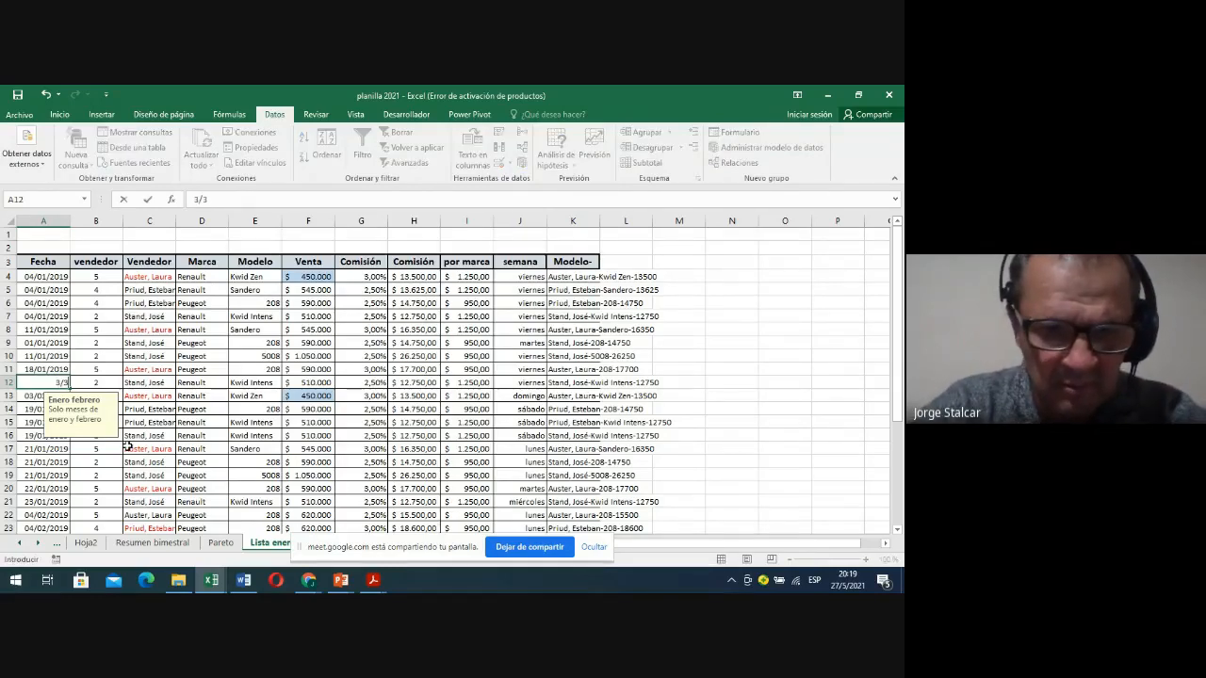
type("/19")
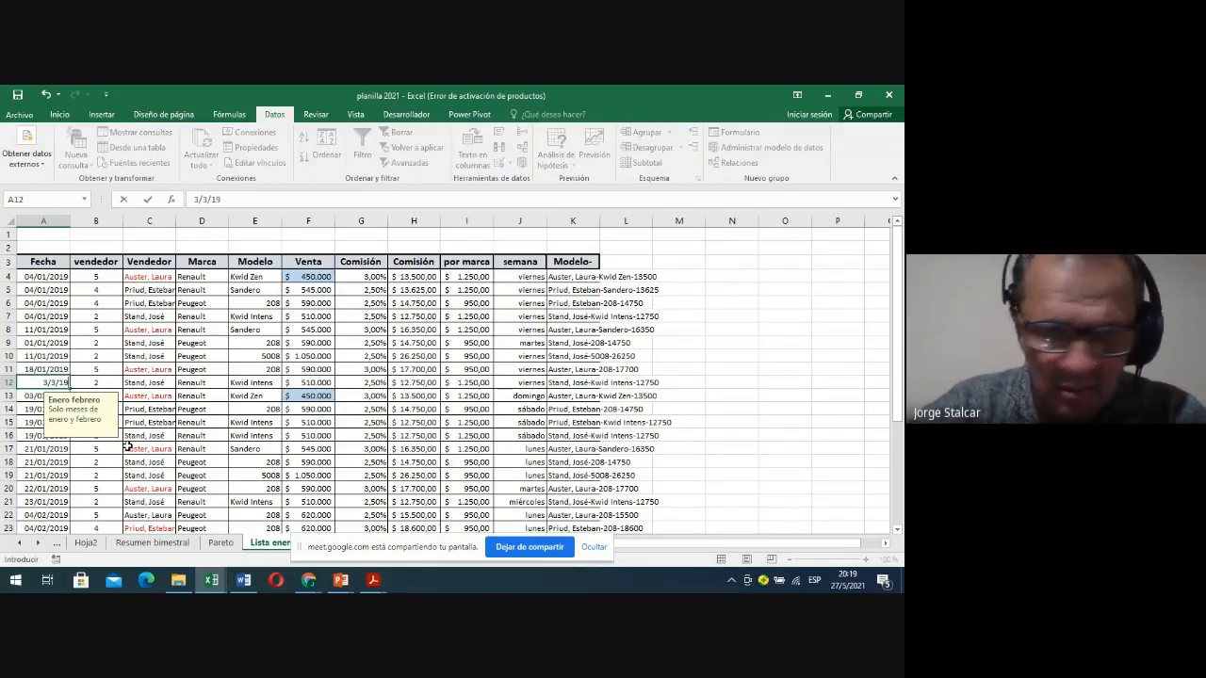
key("Return")
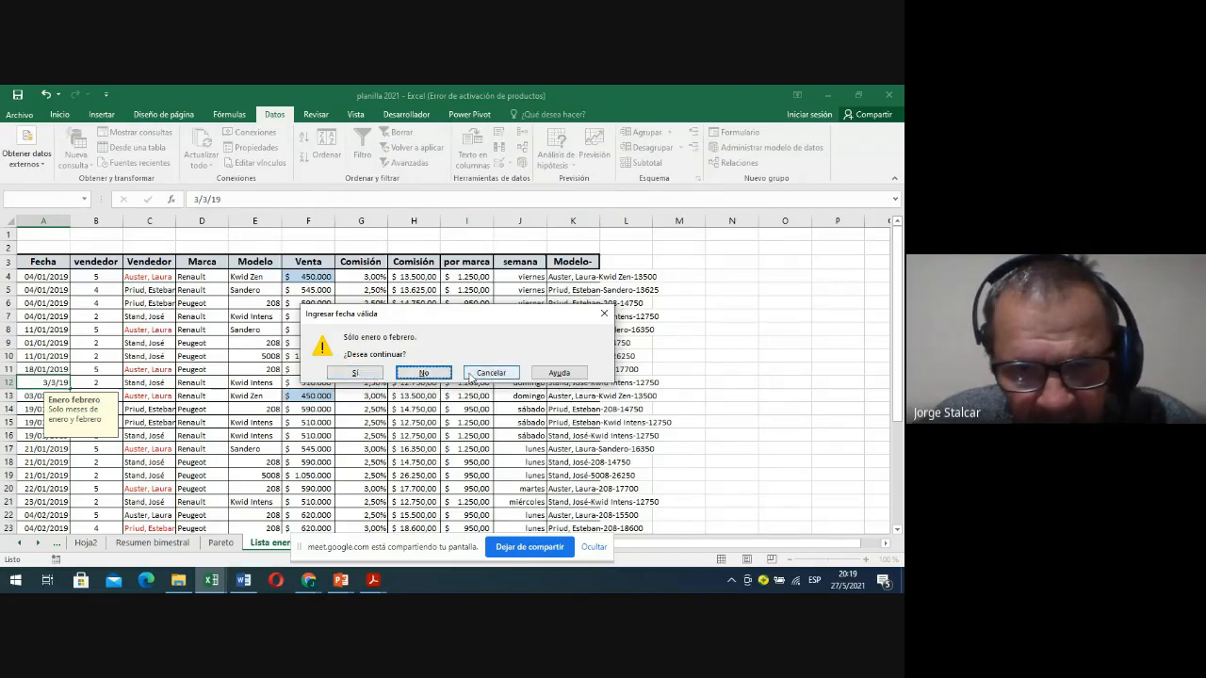
left_click(423, 373)
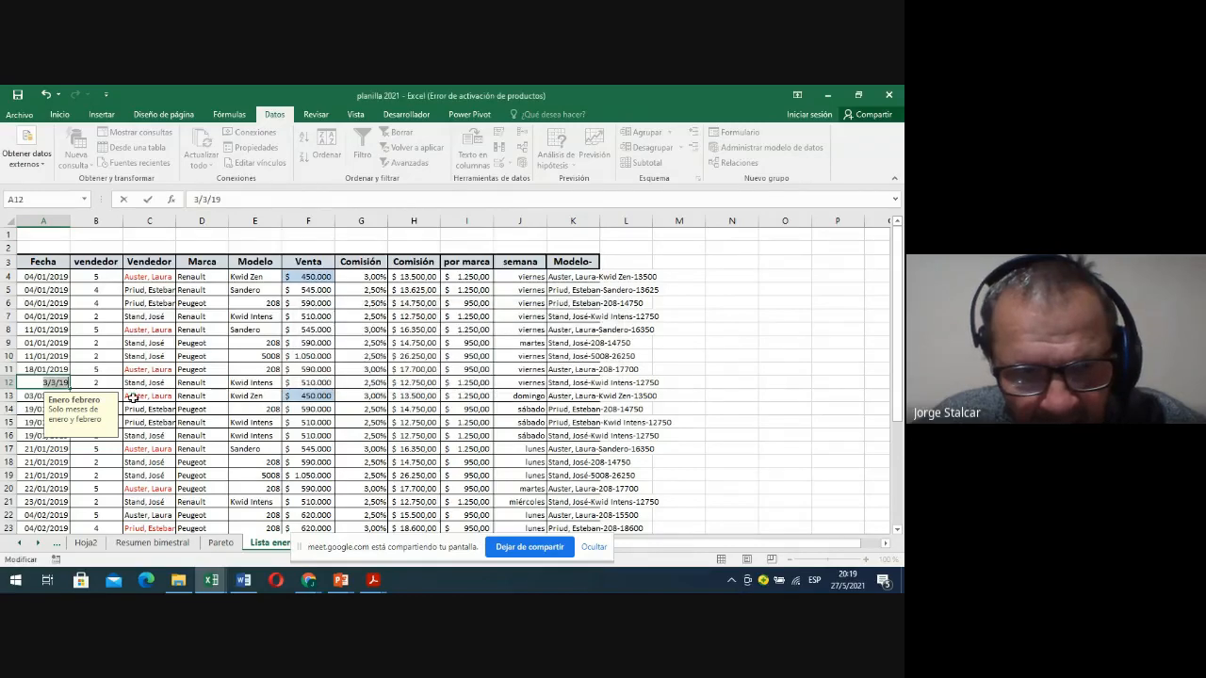
key("Return")
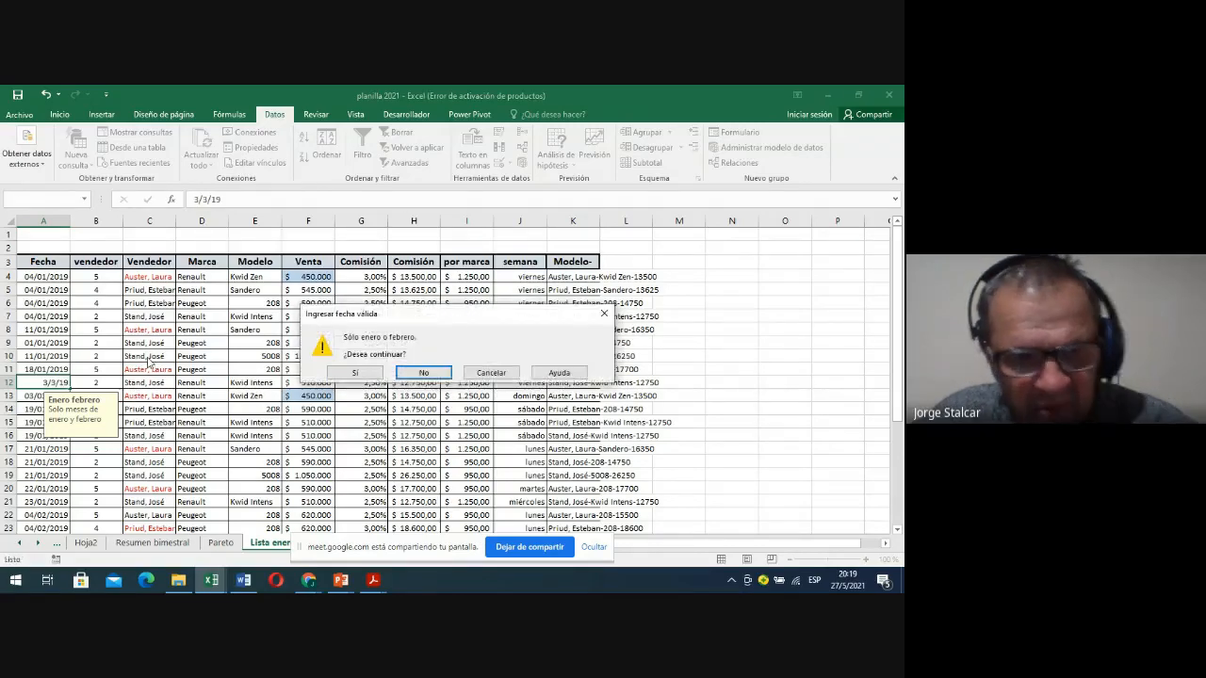
key("Escape")
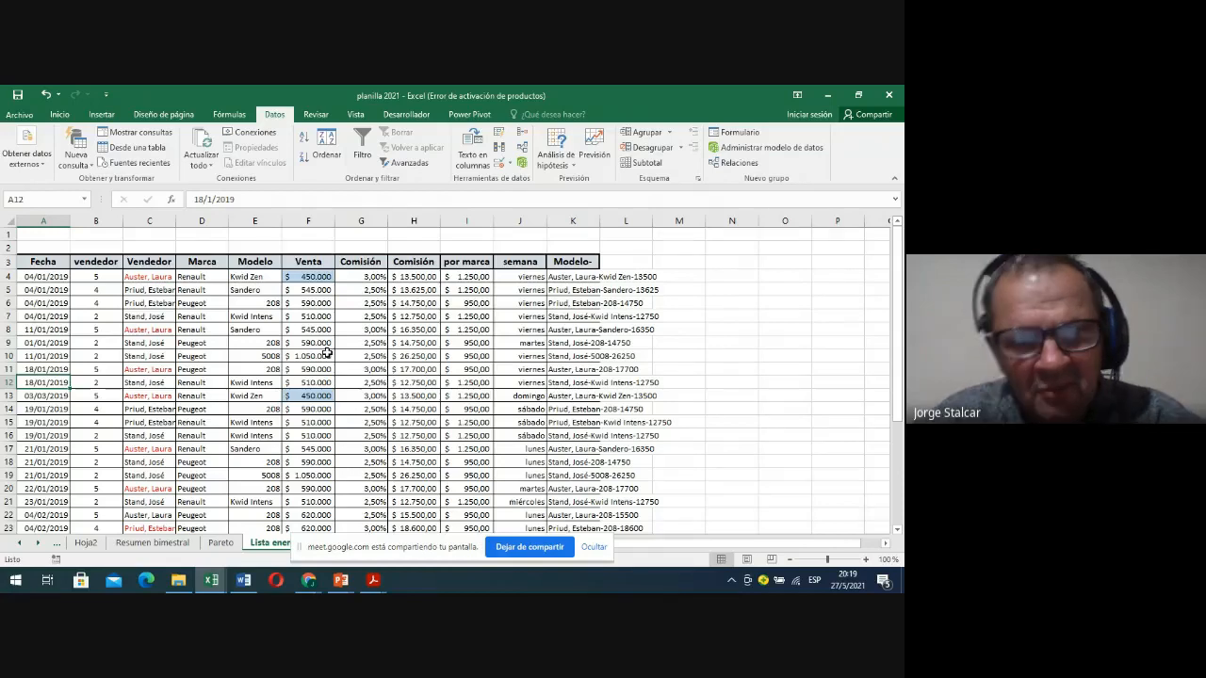
left_click(155, 235)
left_click(206, 237)
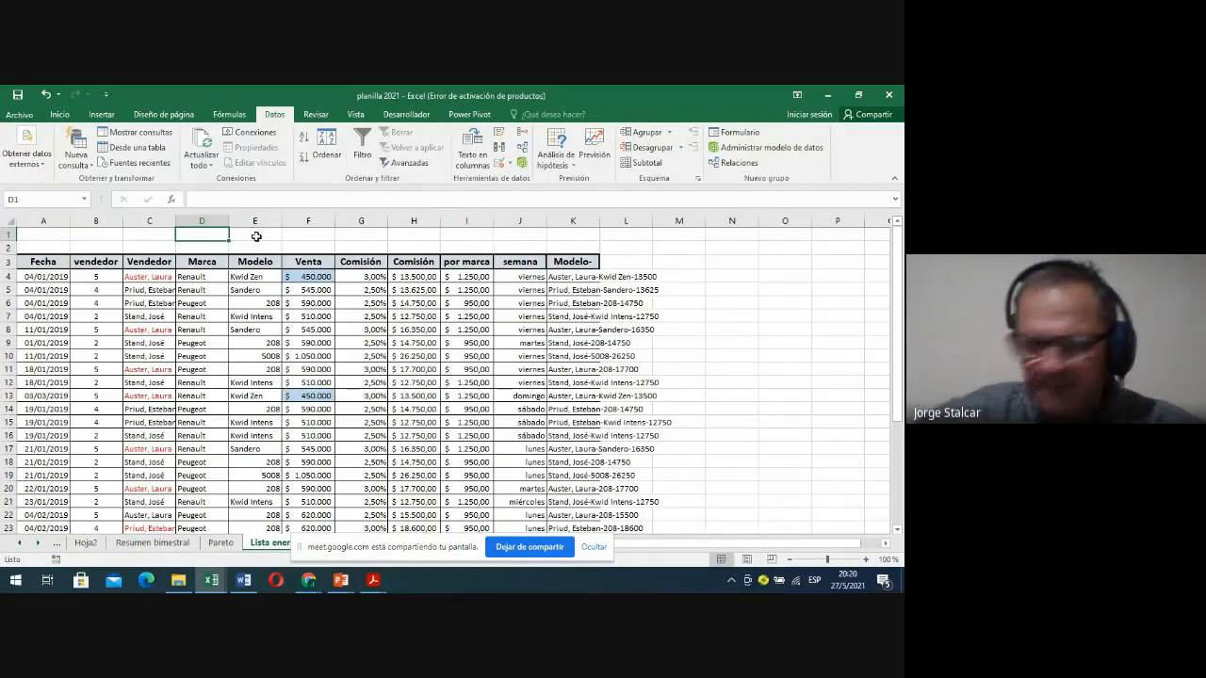
left_click_drag(241, 343, 247, 332)
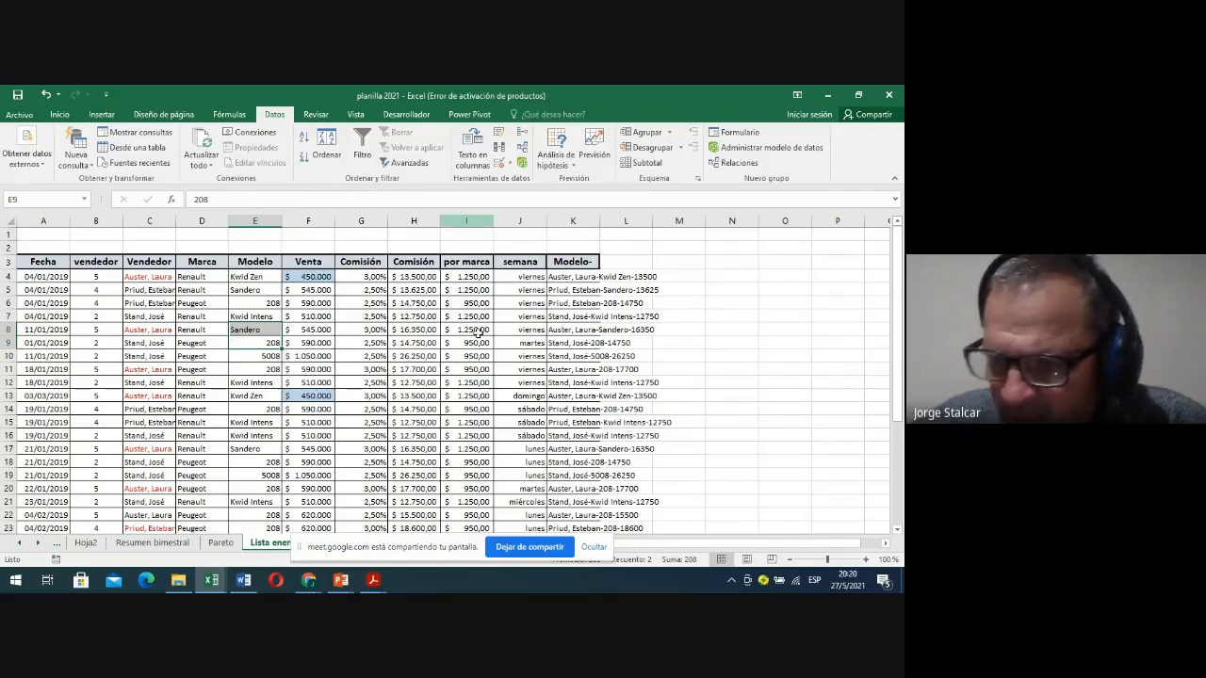
Turn on filtering for the sales list's header row from cell E7
left_click(261, 318)
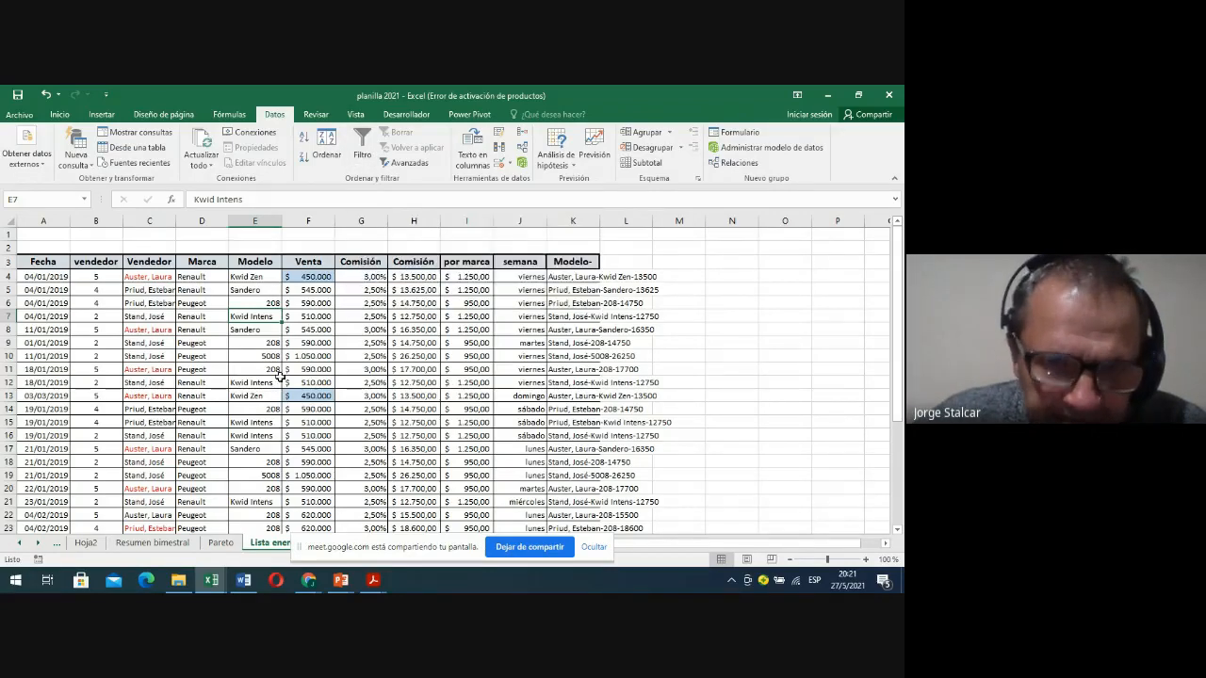
left_click(363, 150)
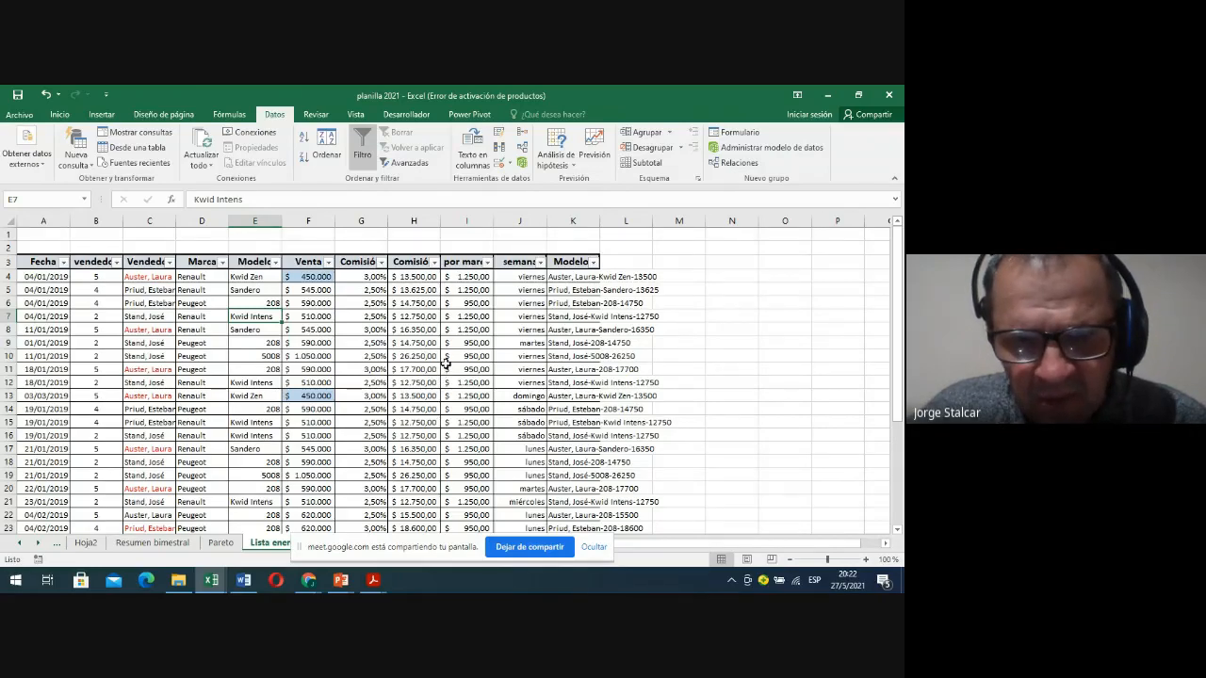
scroll(444, 370, "down", 1)
scroll(443, 373, "up", 1)
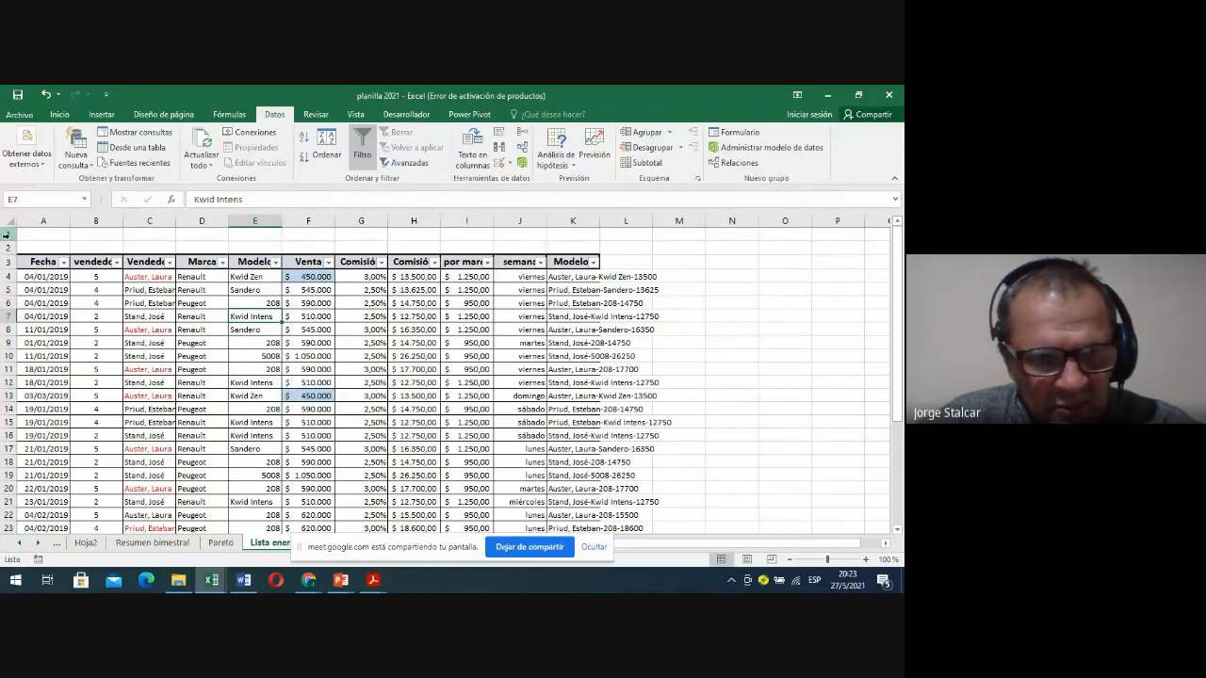
Insert five blank rows above the sales list at rows 1 to 5 and deselect them by selecting cell E2
left_click_drag(8, 235, 7, 282)
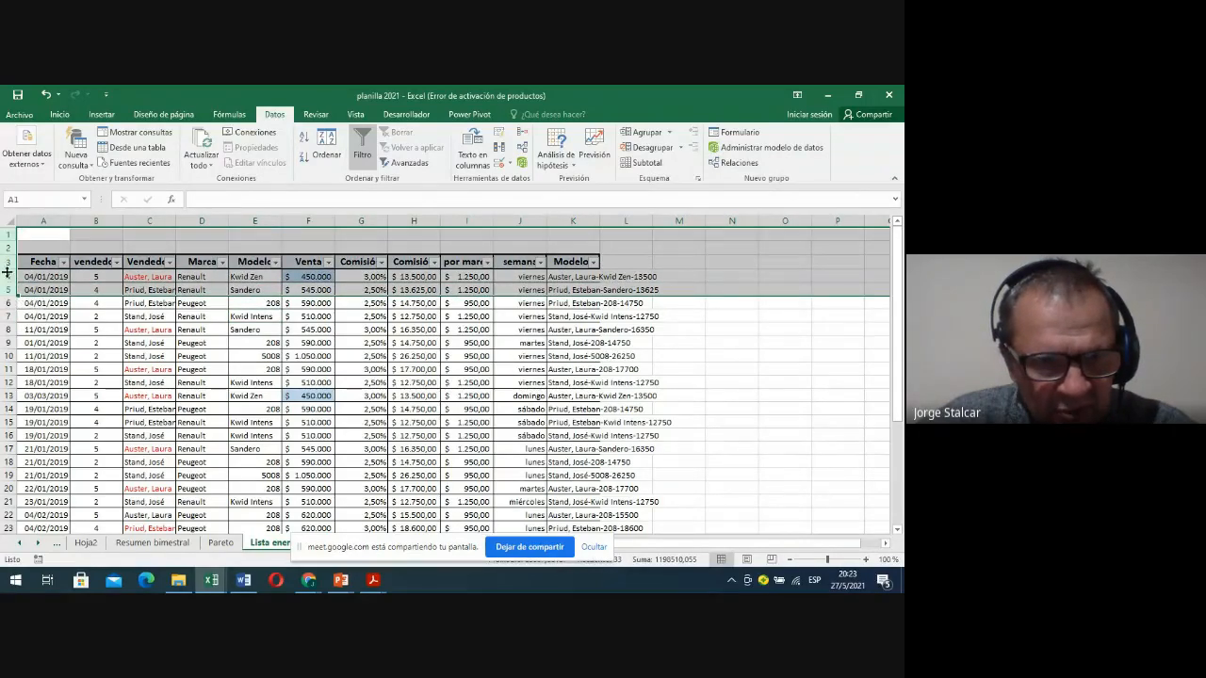
right_click(12, 248)
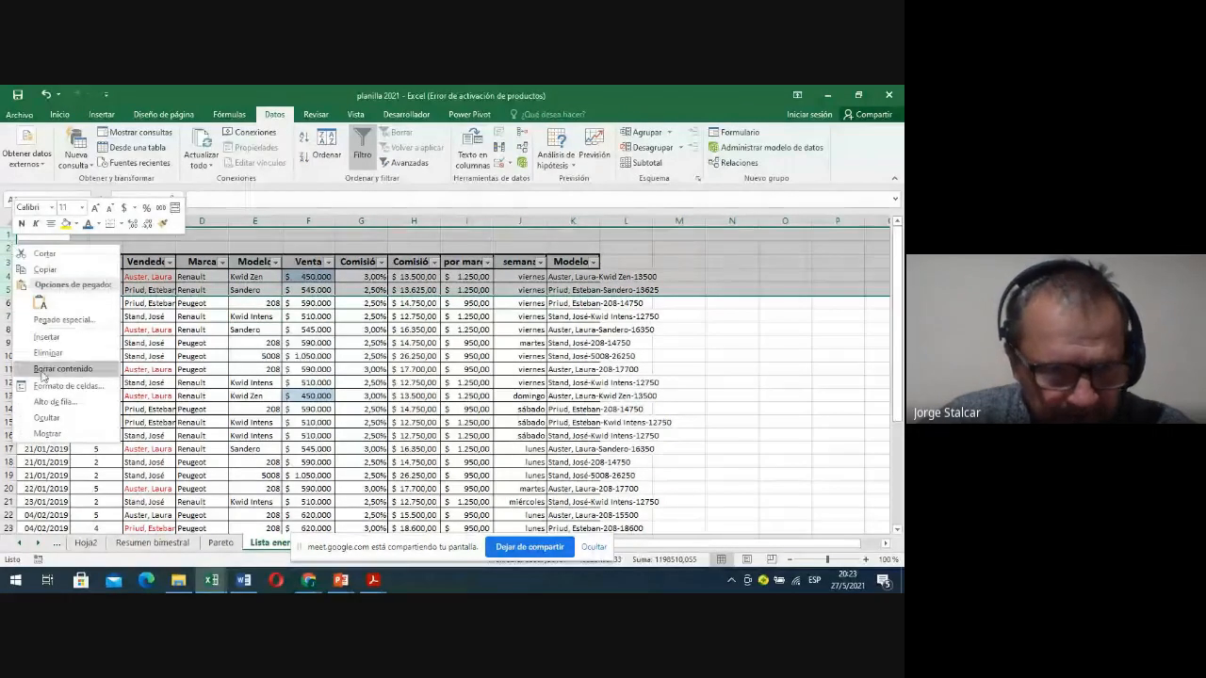
left_click(49, 336)
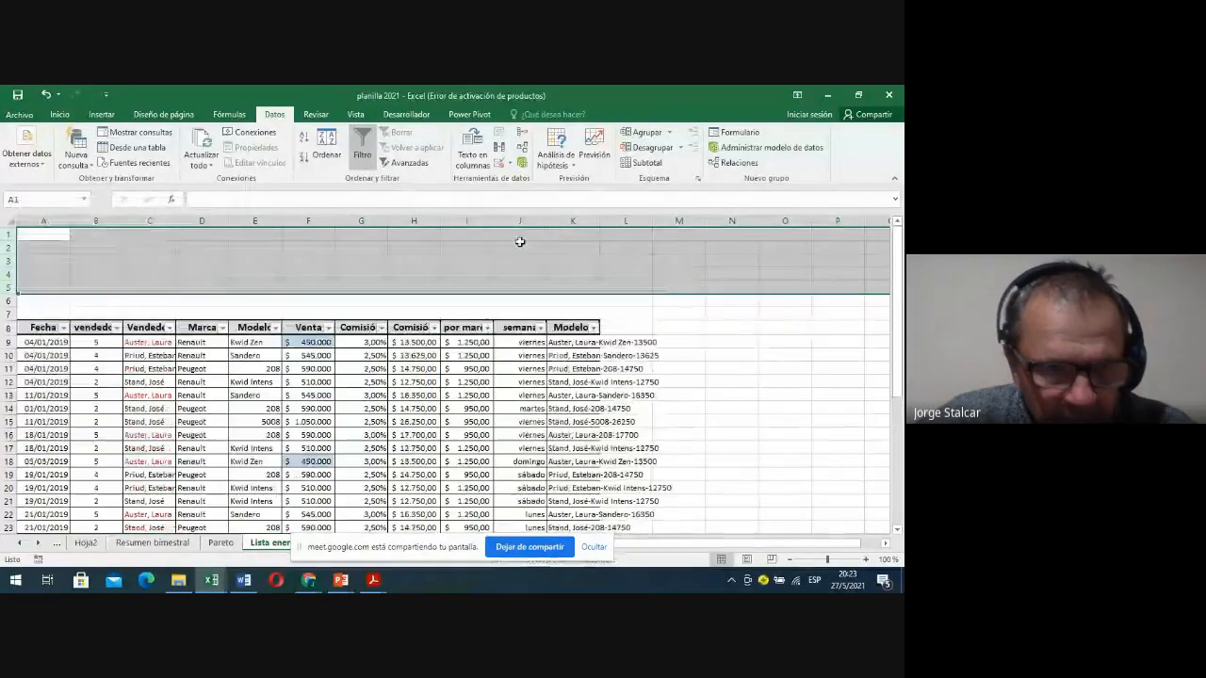
left_click(255, 247)
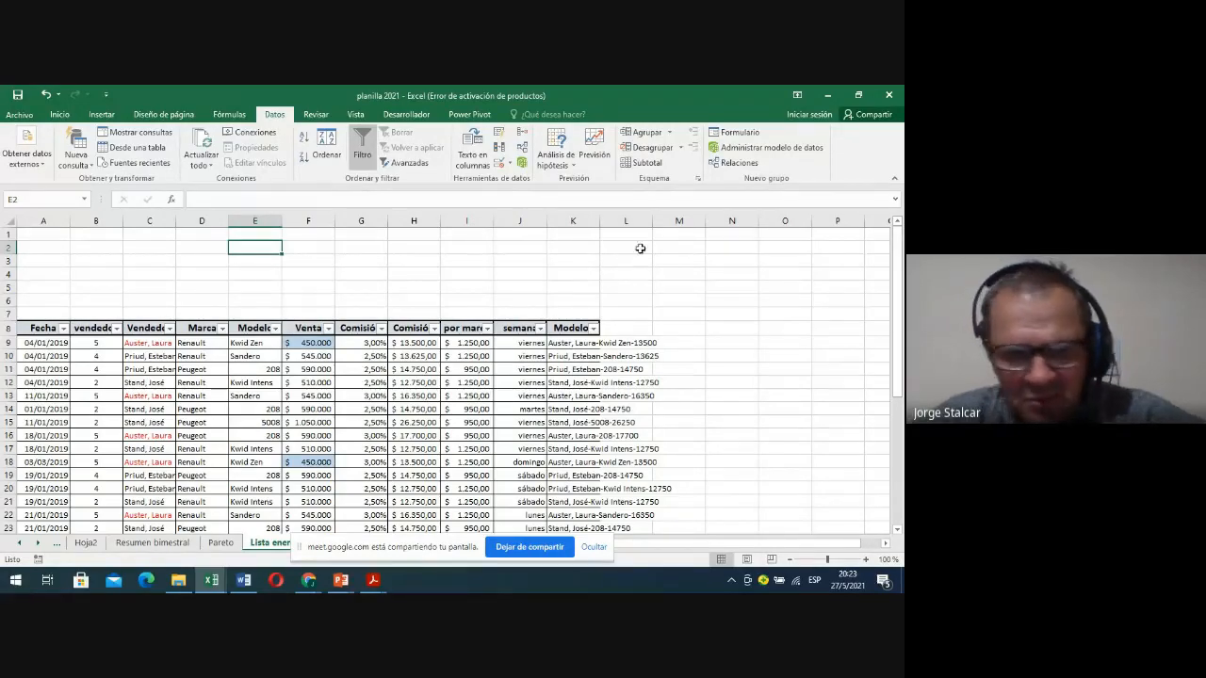
Filter the Código vendedor column to show only seller codes 2 and 5
left_click(116, 328)
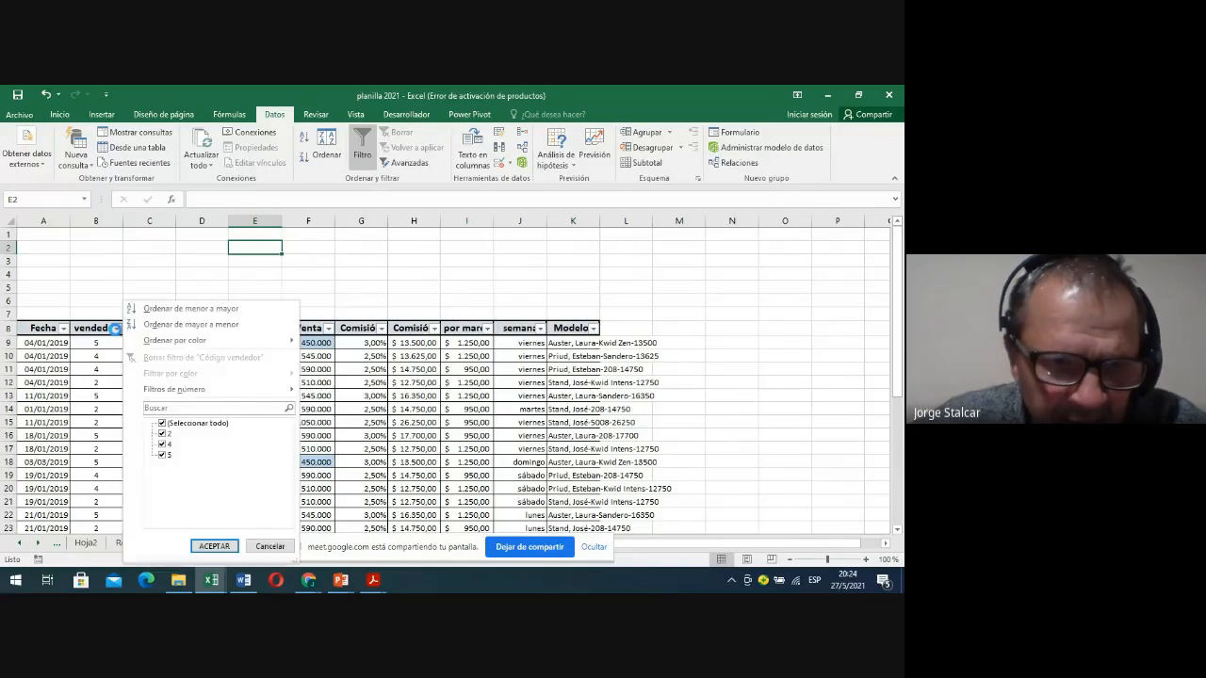
left_click(161, 423)
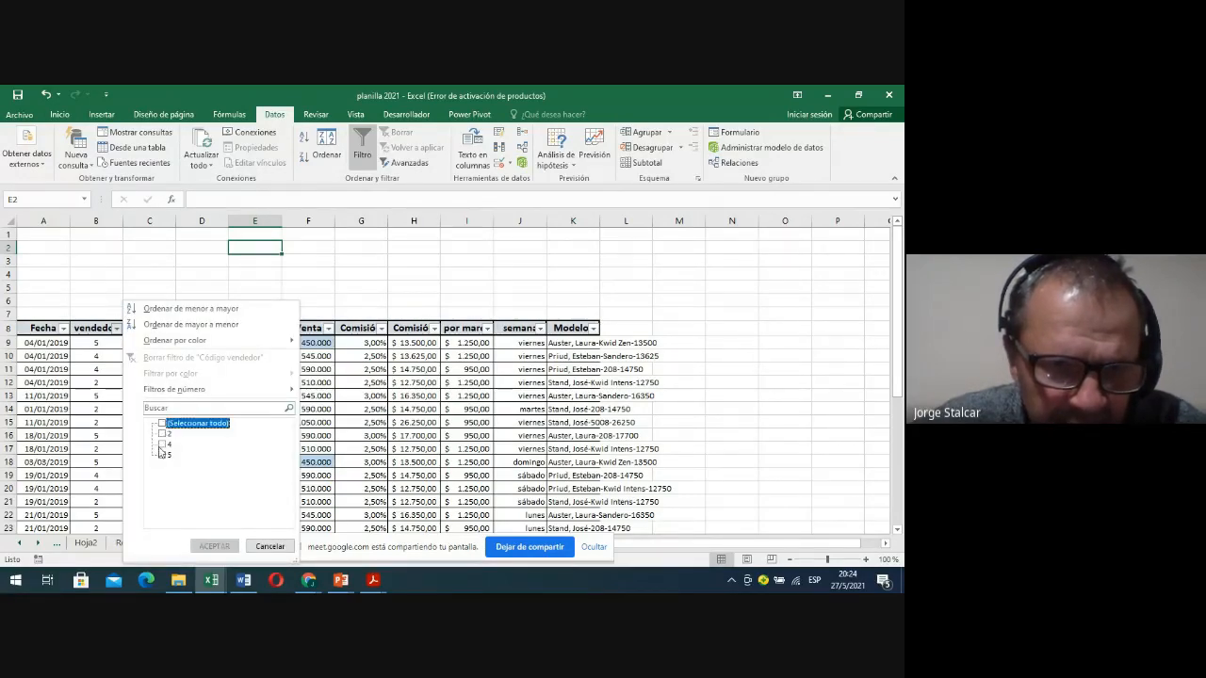
left_click(163, 434)
left_click(162, 456)
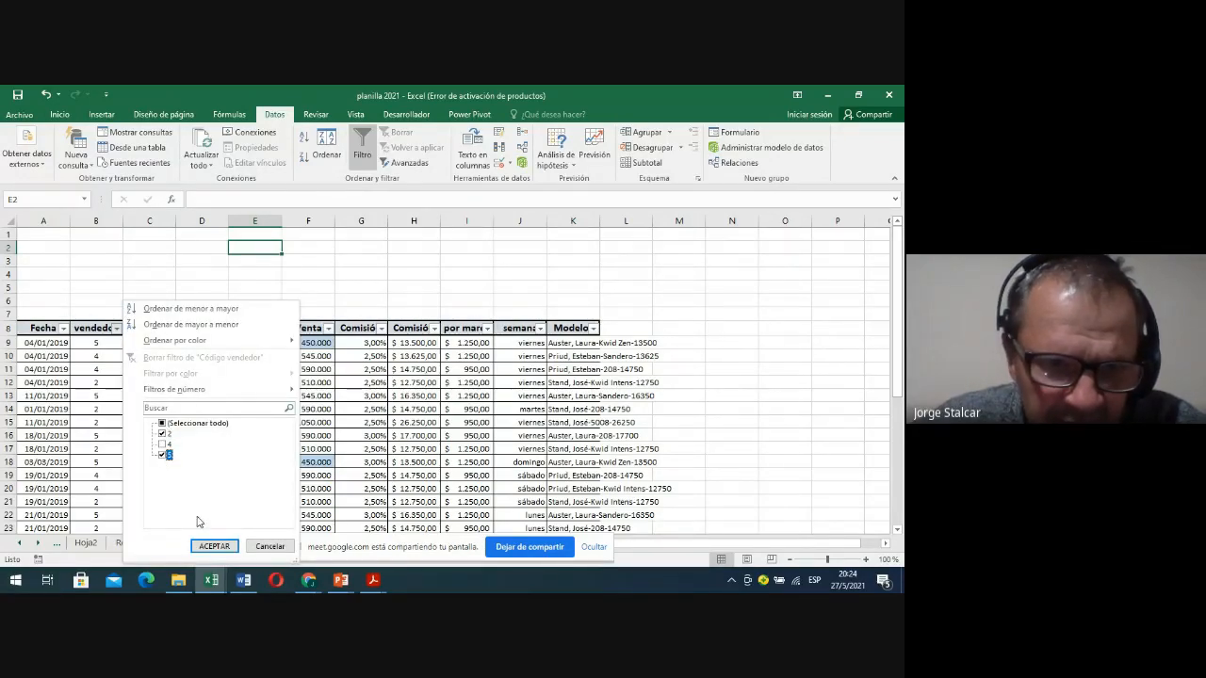
left_click(212, 546)
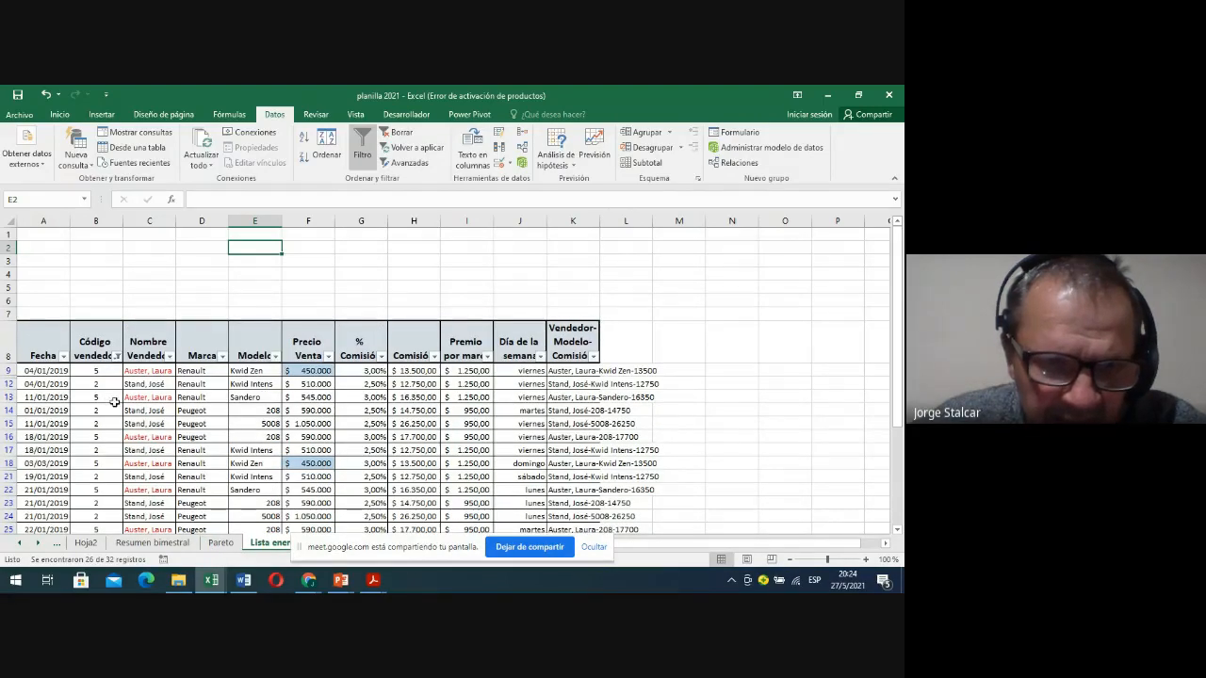
Filter the Modelo column to show only the models 208 and Sandero
left_click(275, 356)
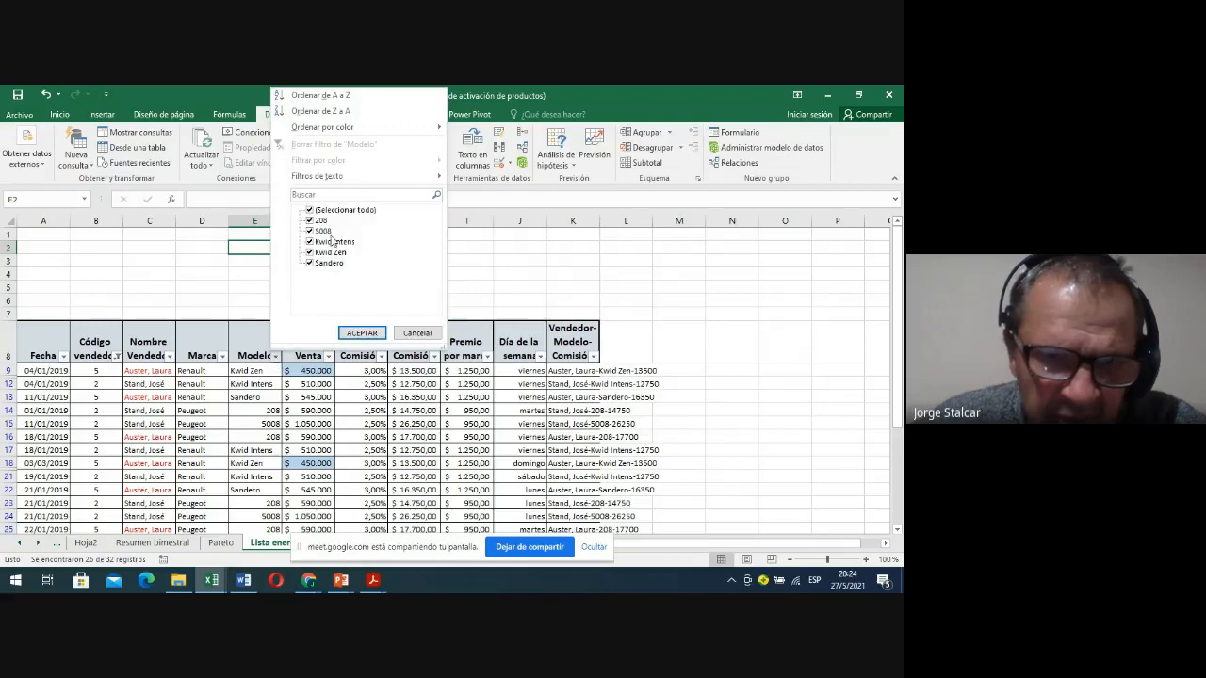
left_click(309, 210)
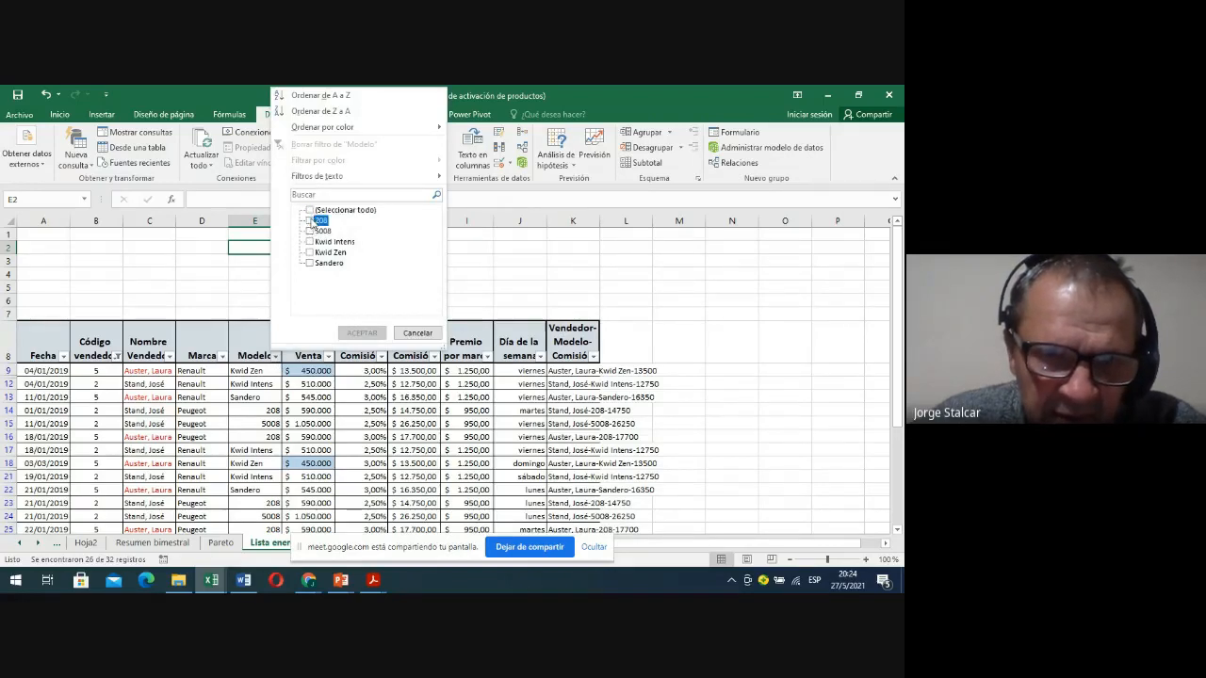
left_click(309, 221)
left_click(310, 263)
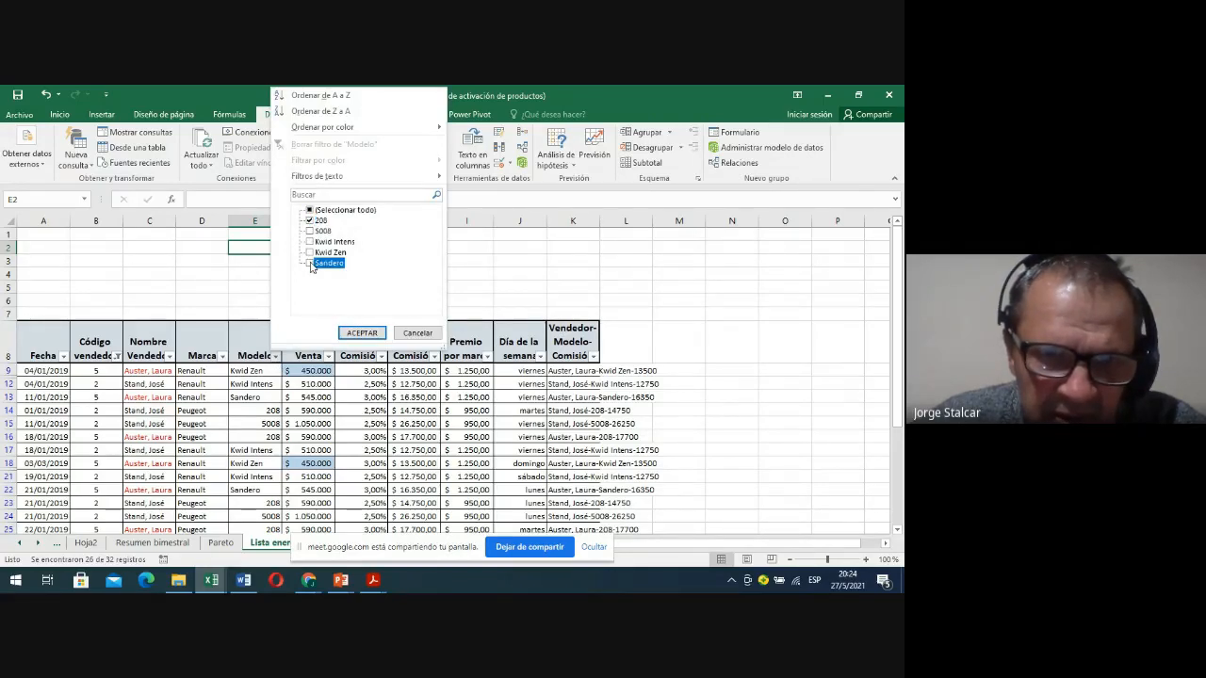
left_click(361, 334)
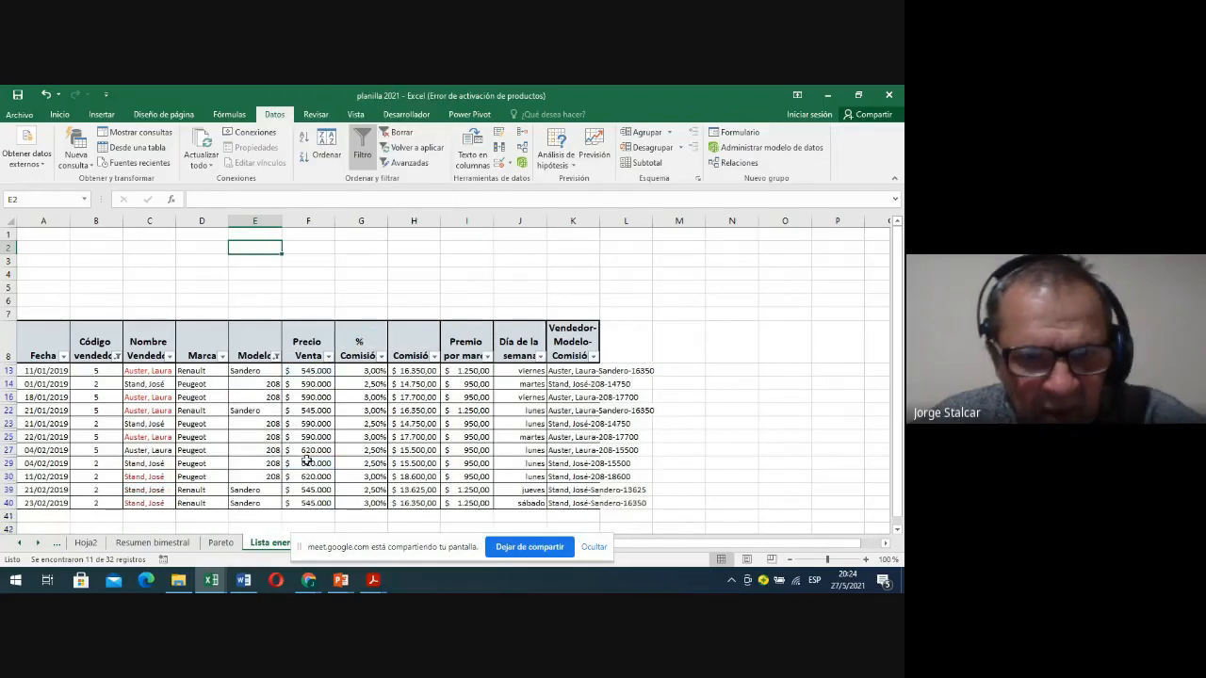
Examine the combinations of seller code and model in the filtered rows by highlighting several records from Código vendedor to Modelo
scroll(187, 449, "down", 1)
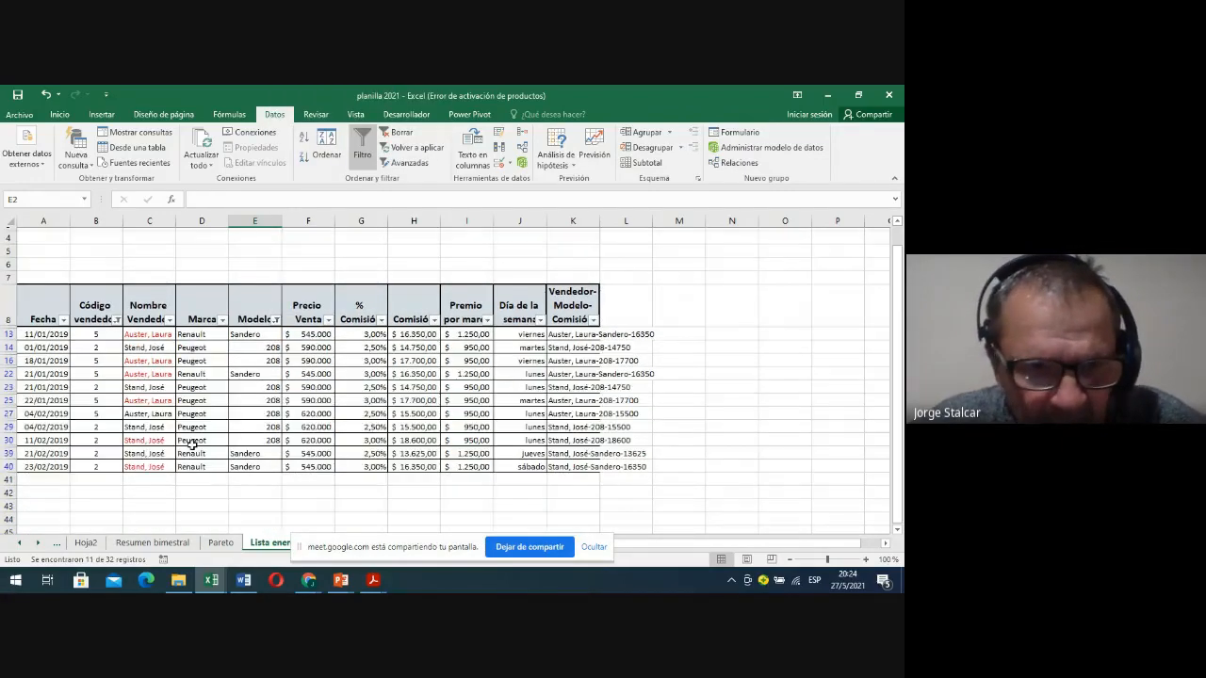
left_click_drag(117, 452, 273, 463)
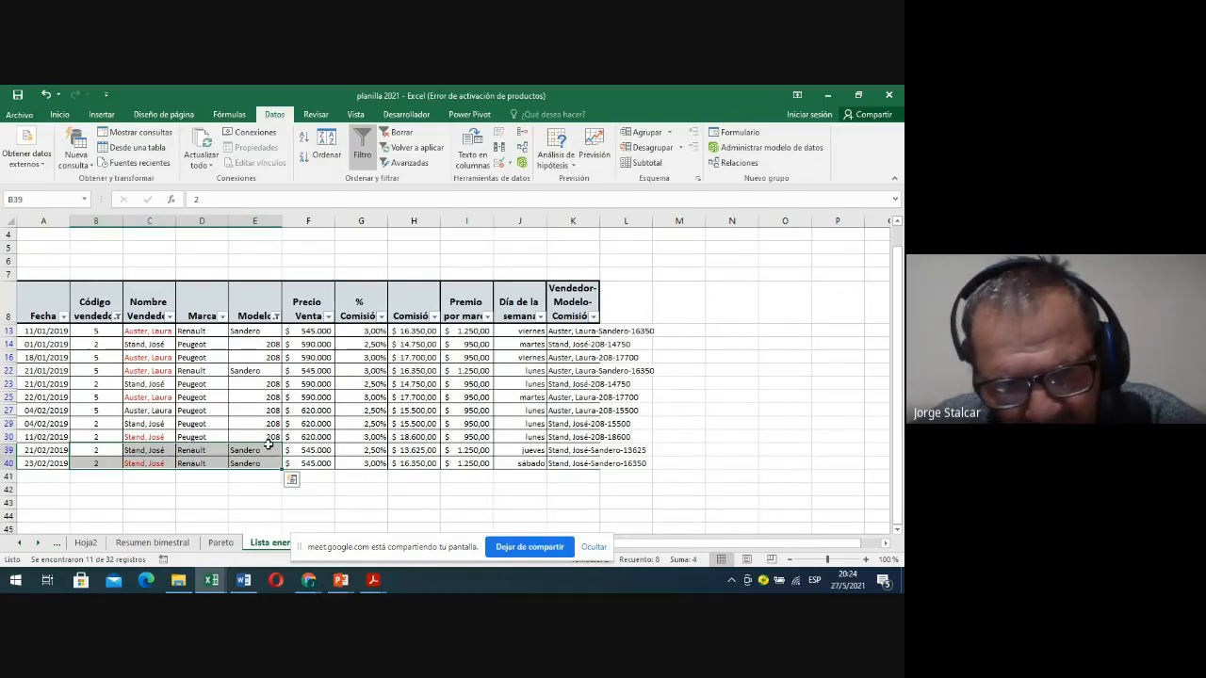
left_click_drag(101, 434, 296, 437)
left_click_drag(113, 374, 244, 372)
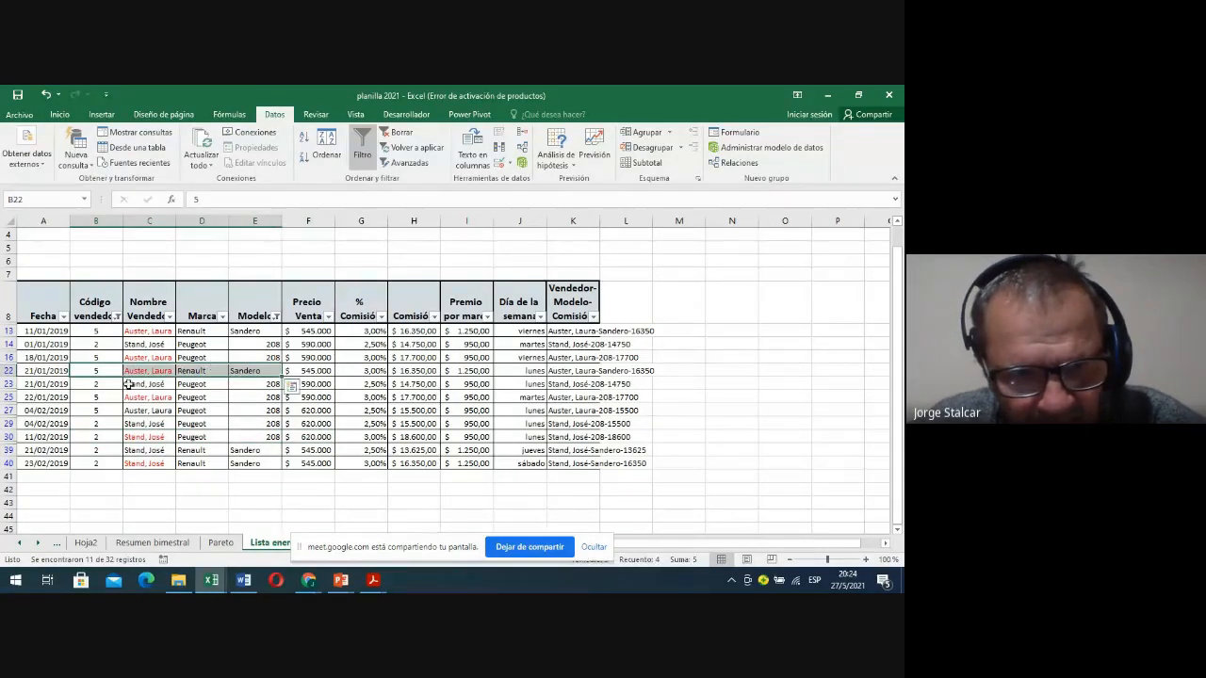
left_click_drag(86, 397, 268, 398)
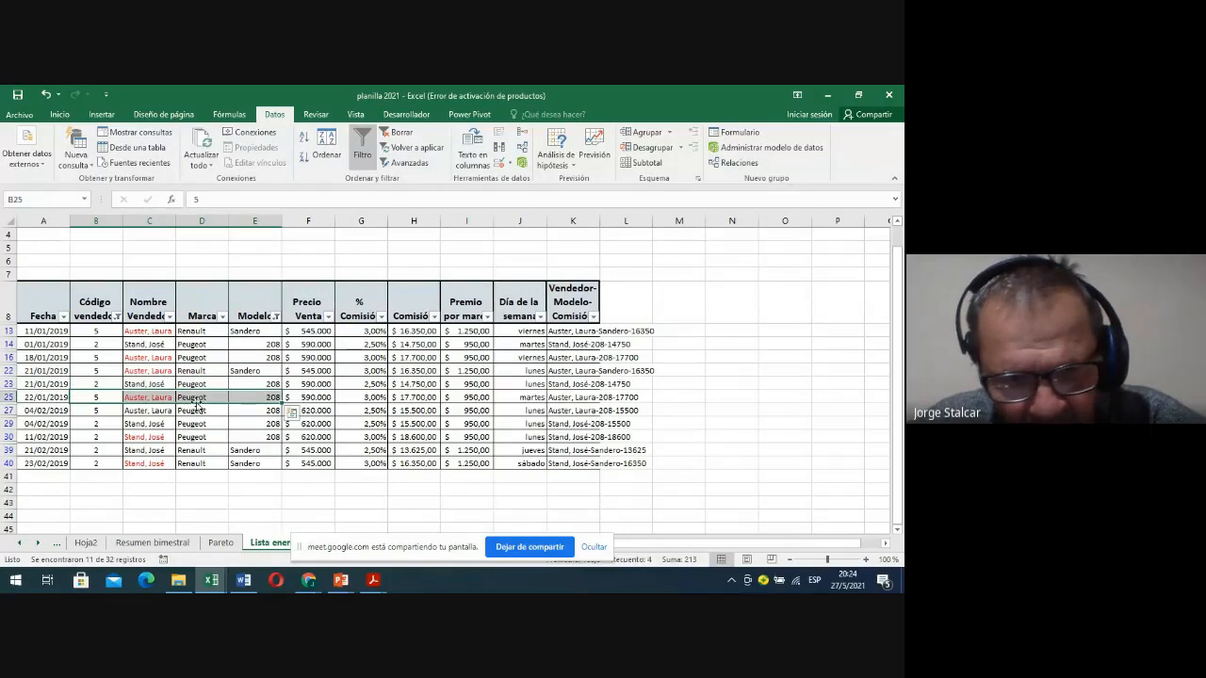
Reselect all values in the Código vendedor and Modelo filters to show every record of the list again
left_click(117, 316)
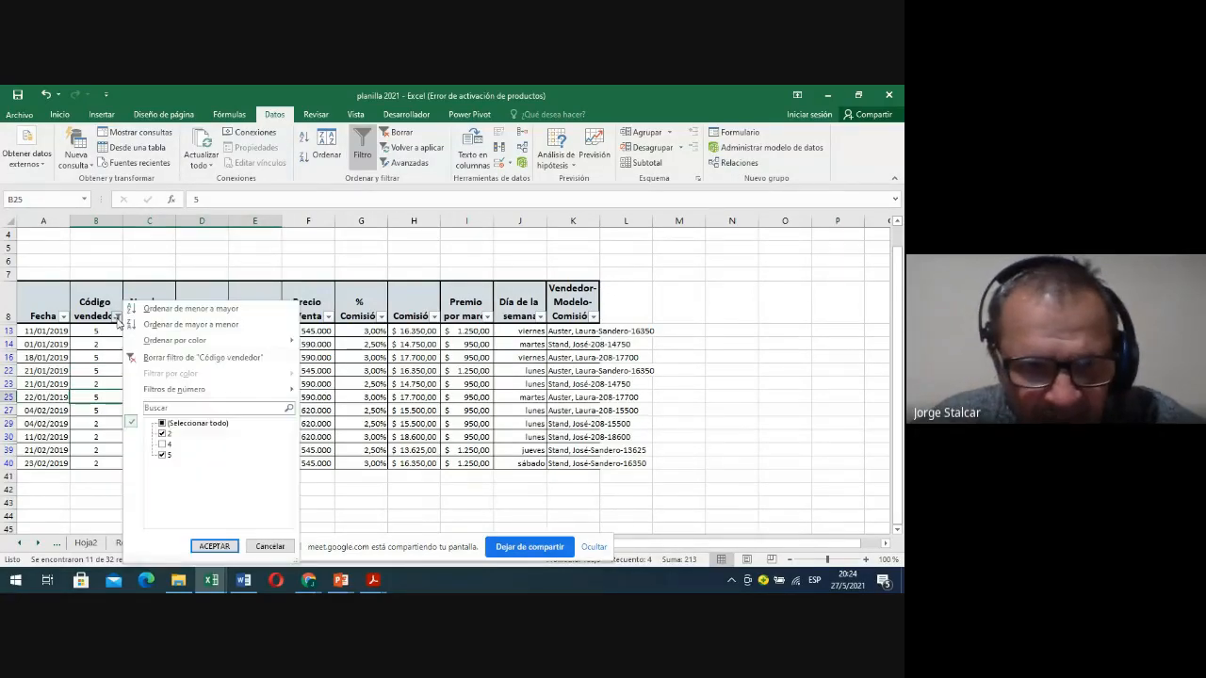
left_click(173, 424)
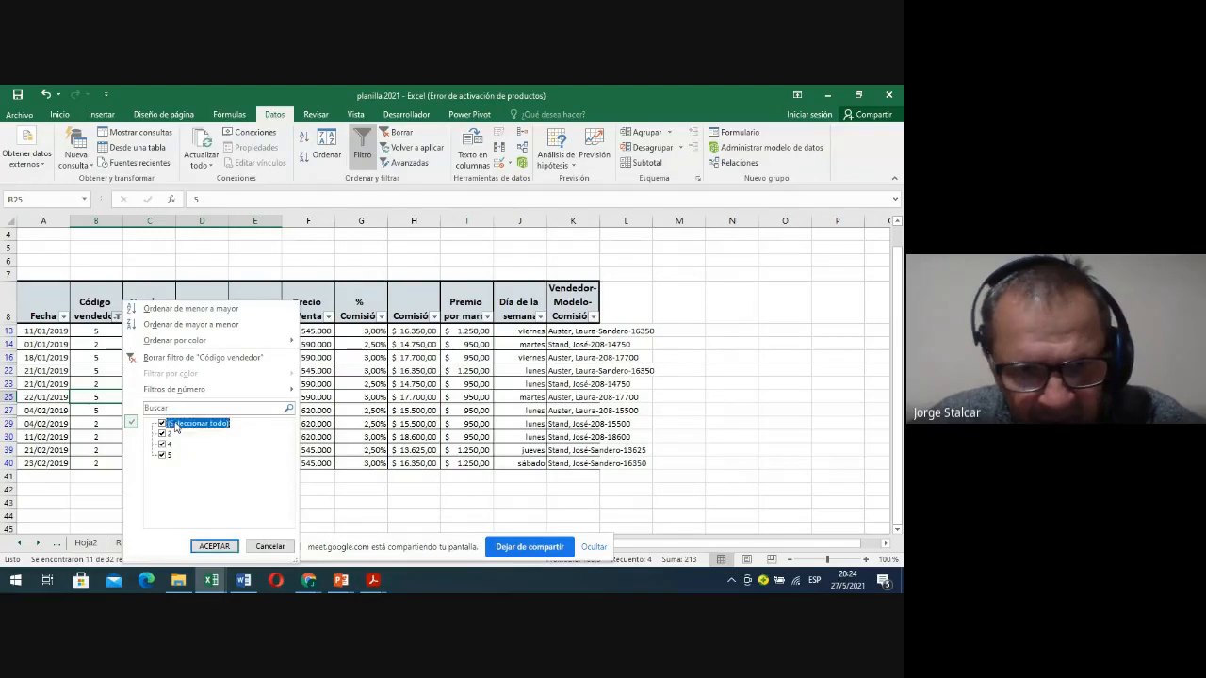
left_click(214, 546)
left_click(276, 317)
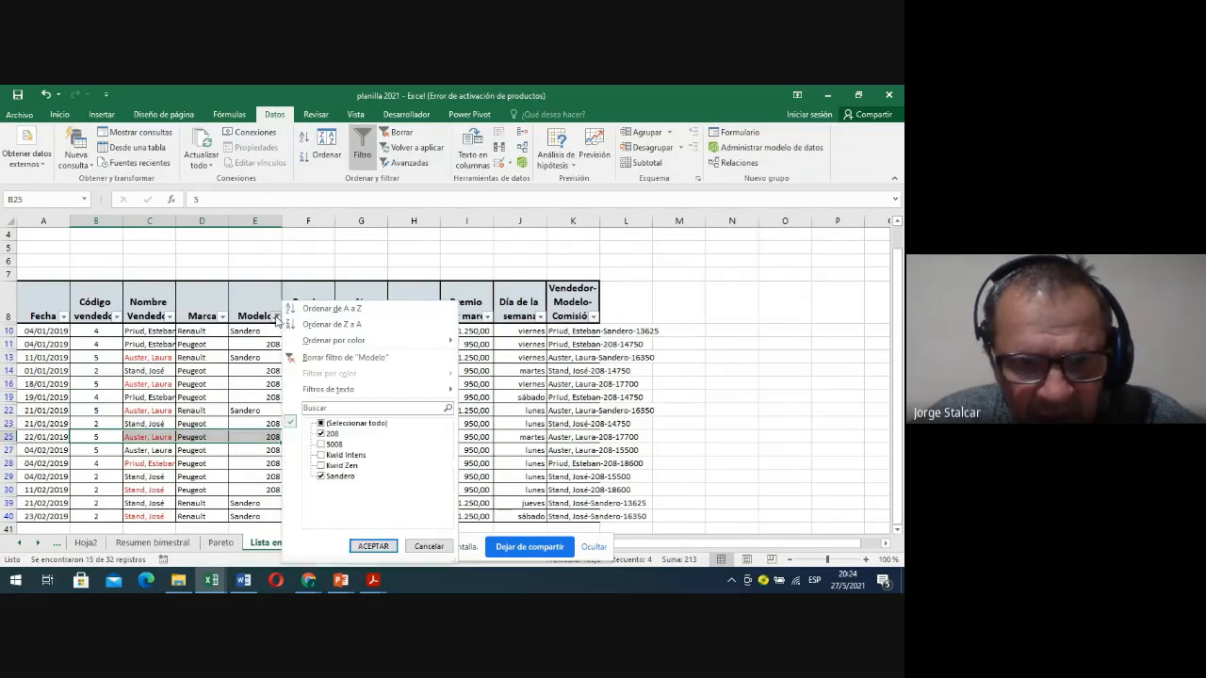
left_click(330, 424)
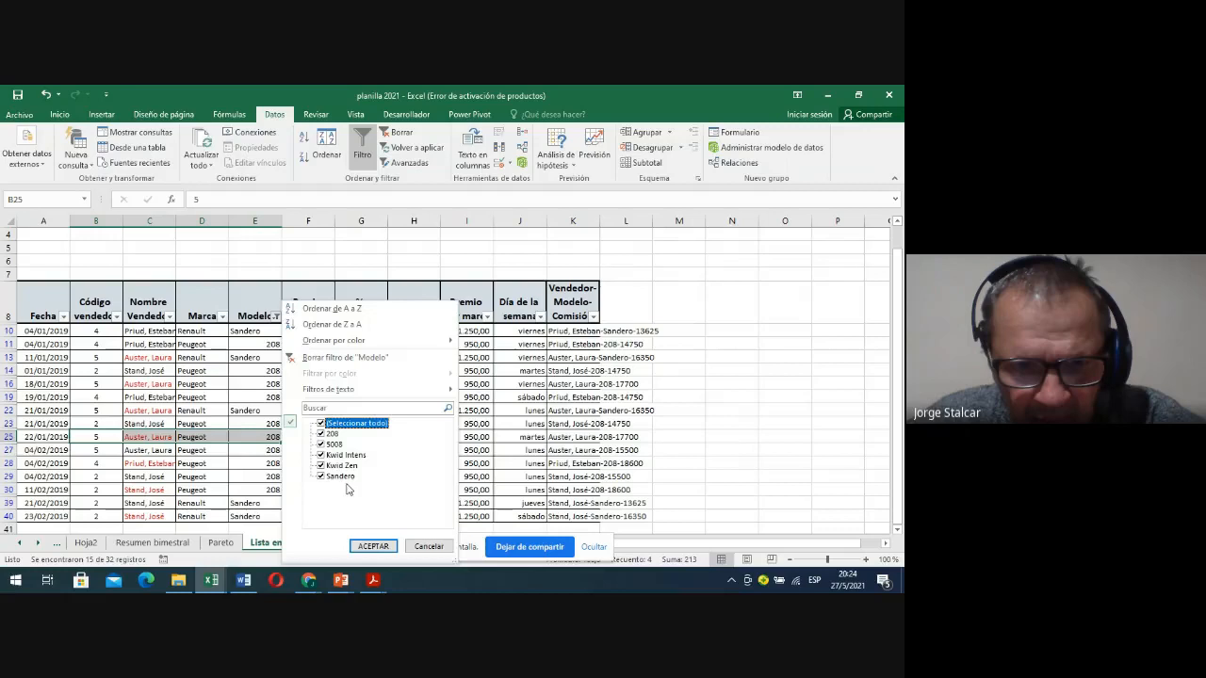
left_click(373, 547)
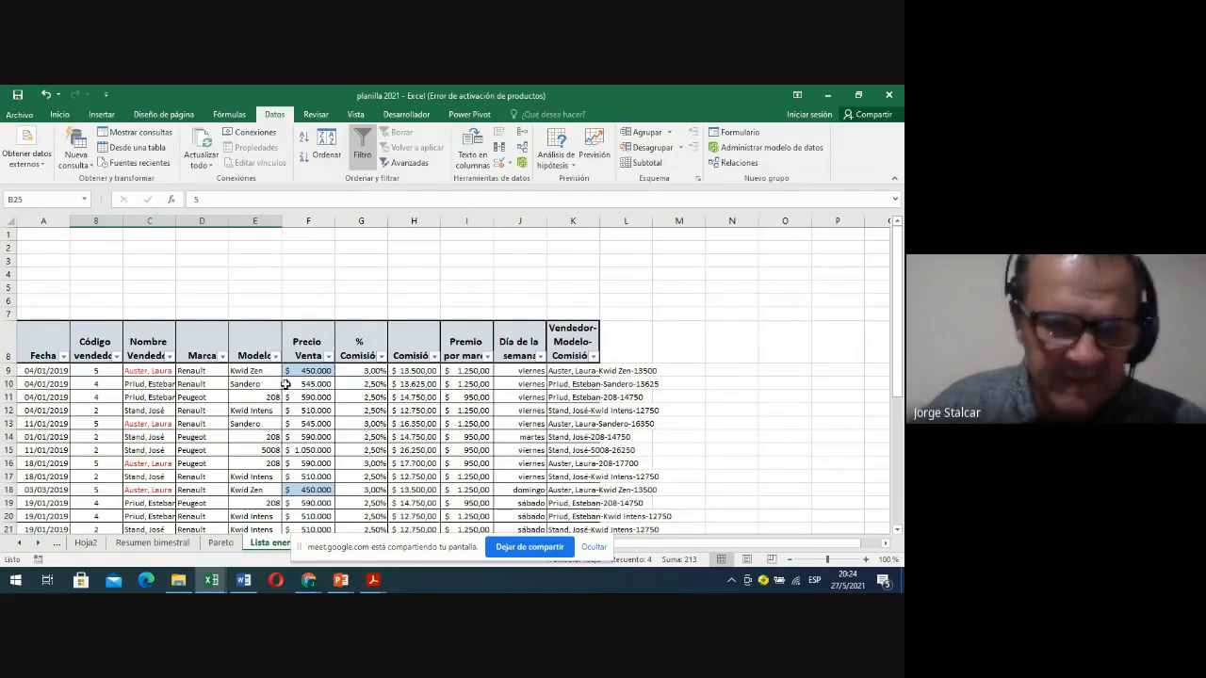
Copy the Código vendedor and Modelo headers of the sales list into cells C1 and D1 as criteria headings
left_click(96, 343)
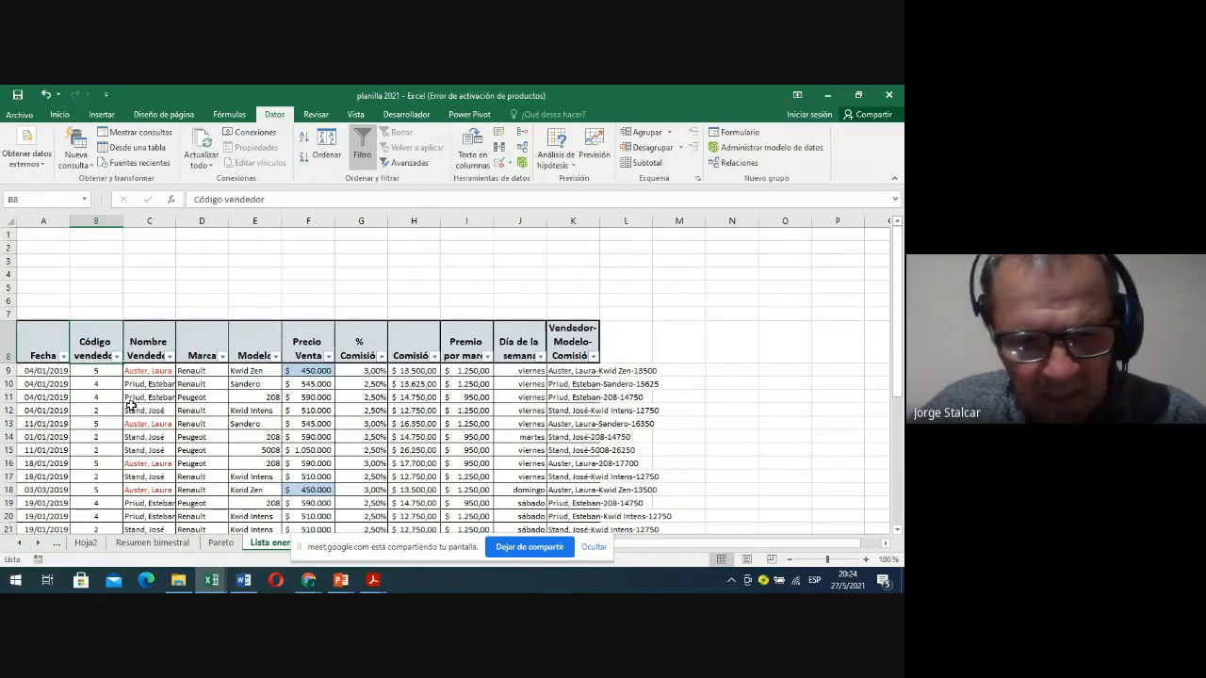
key("ctrl+c")
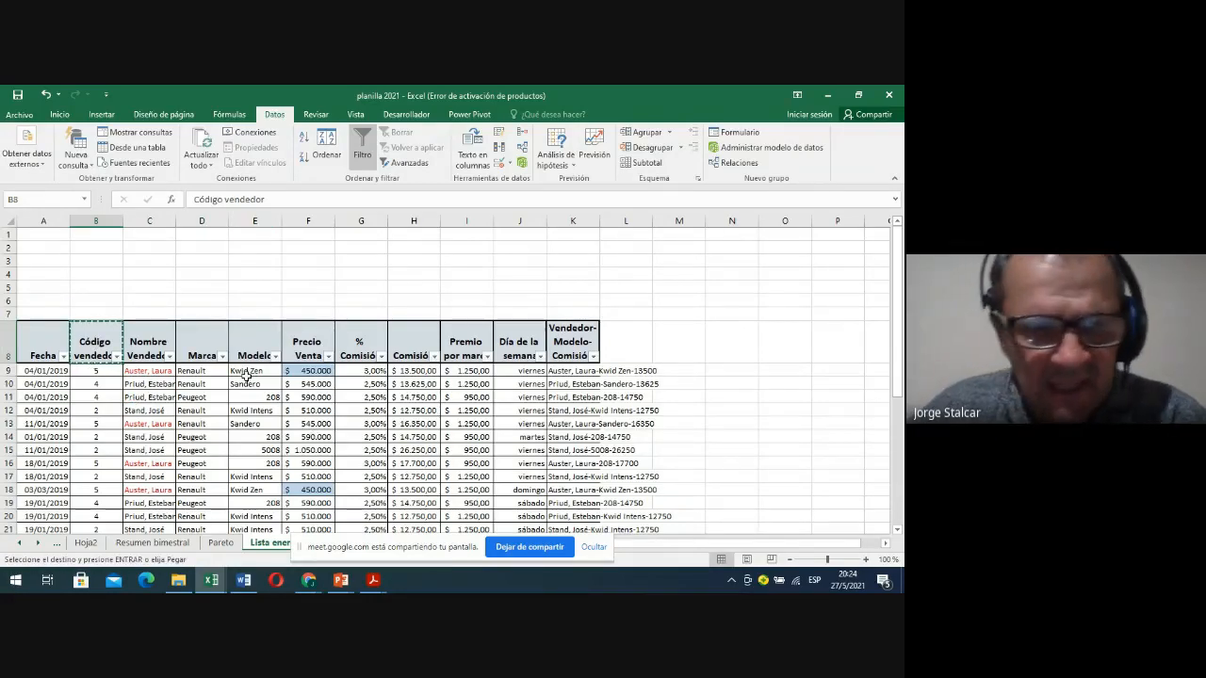
left_click(154, 234)
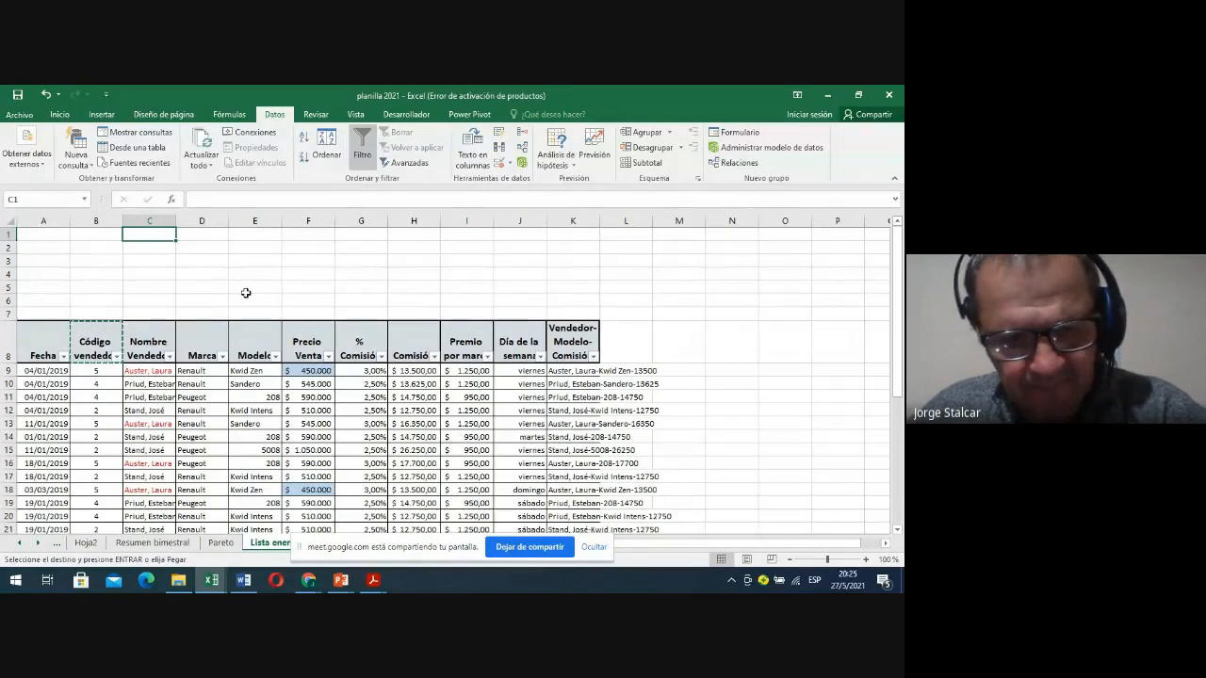
key("ctrl+v")
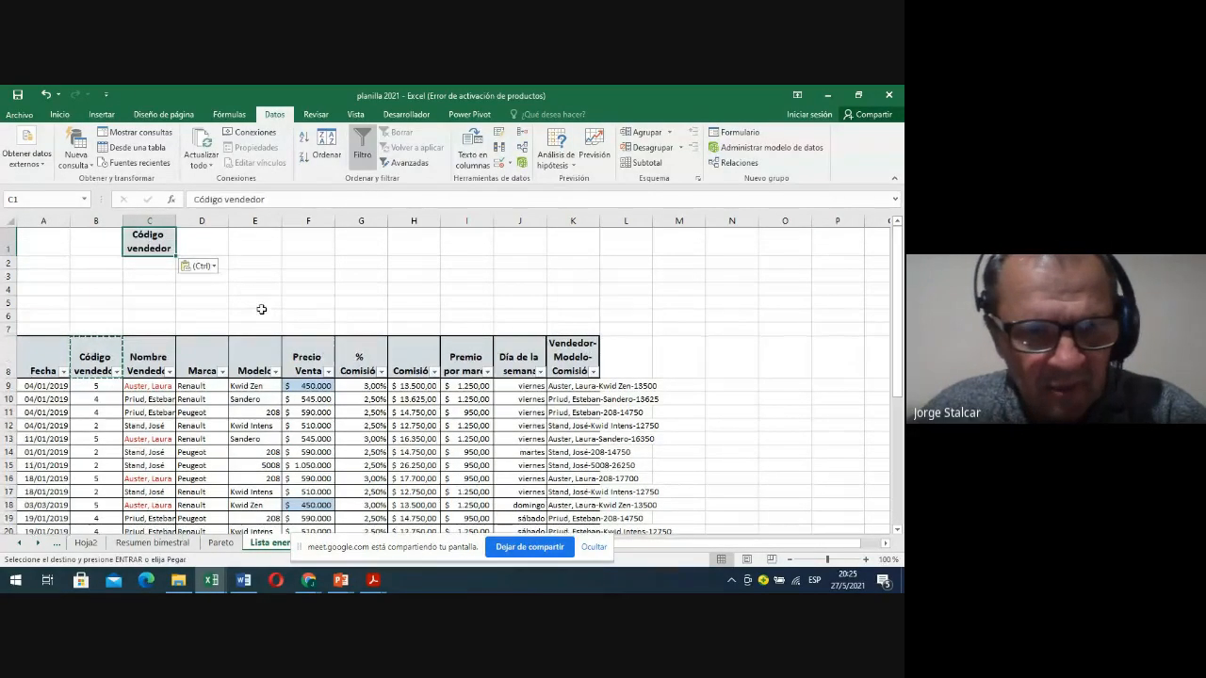
left_click(253, 364)
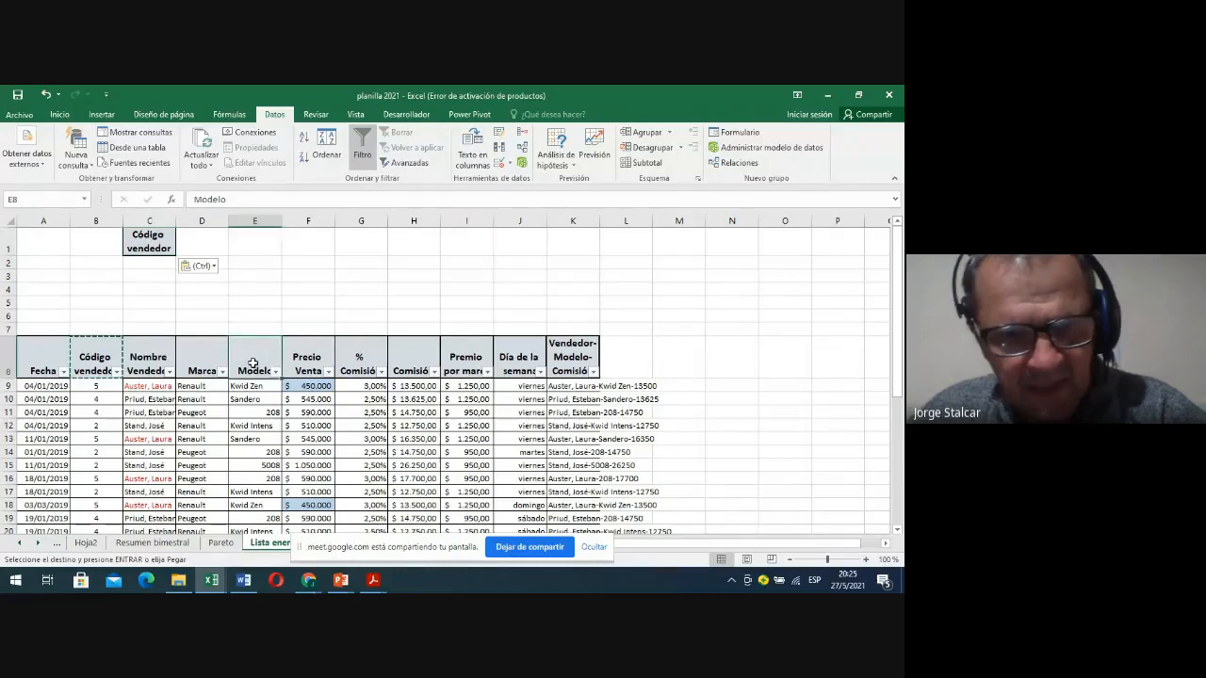
key("ctrl+c")
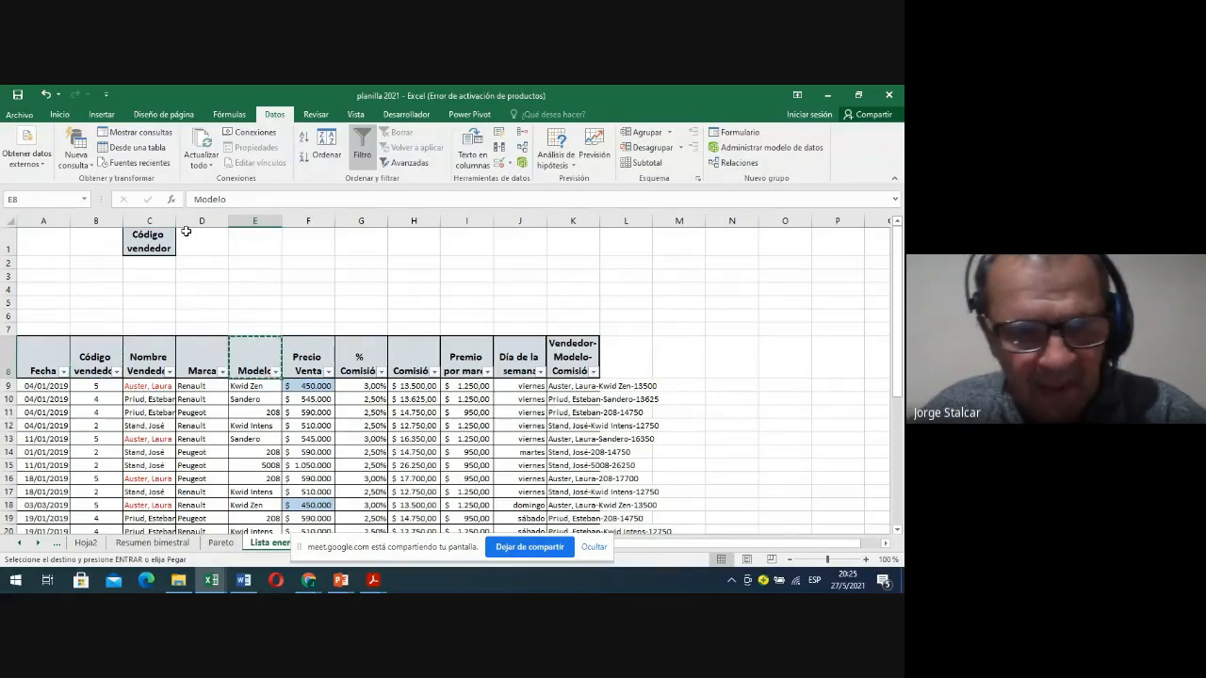
left_click(199, 243)
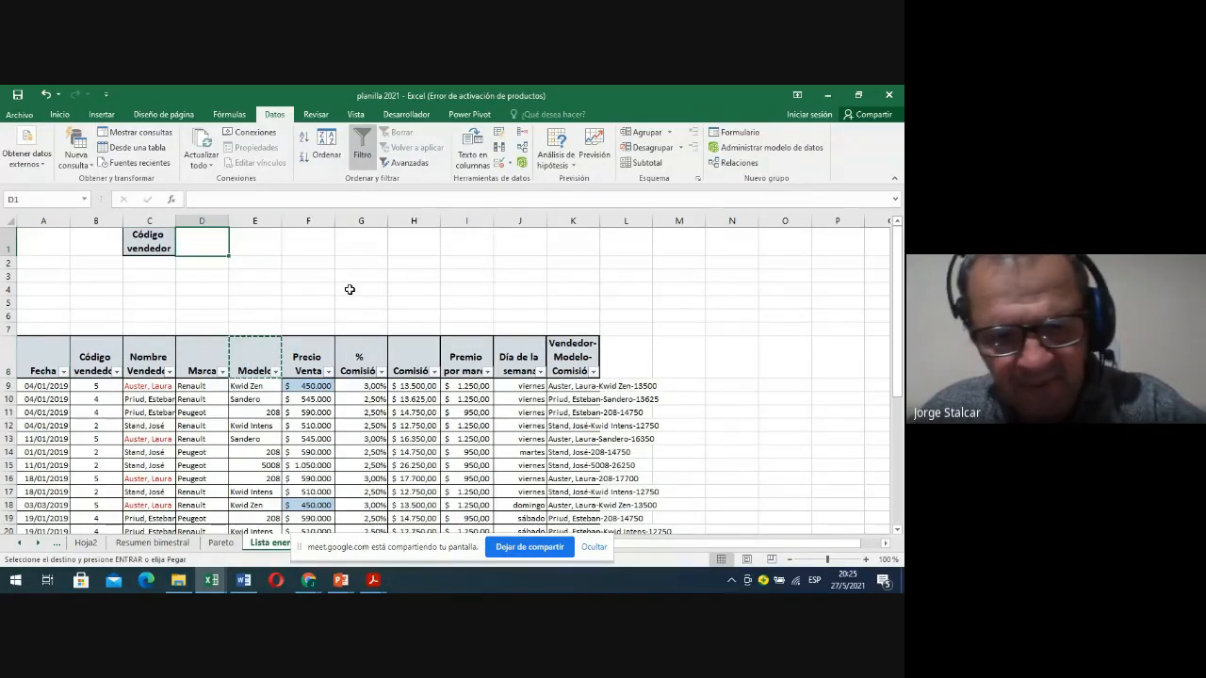
key("ctrl+v")
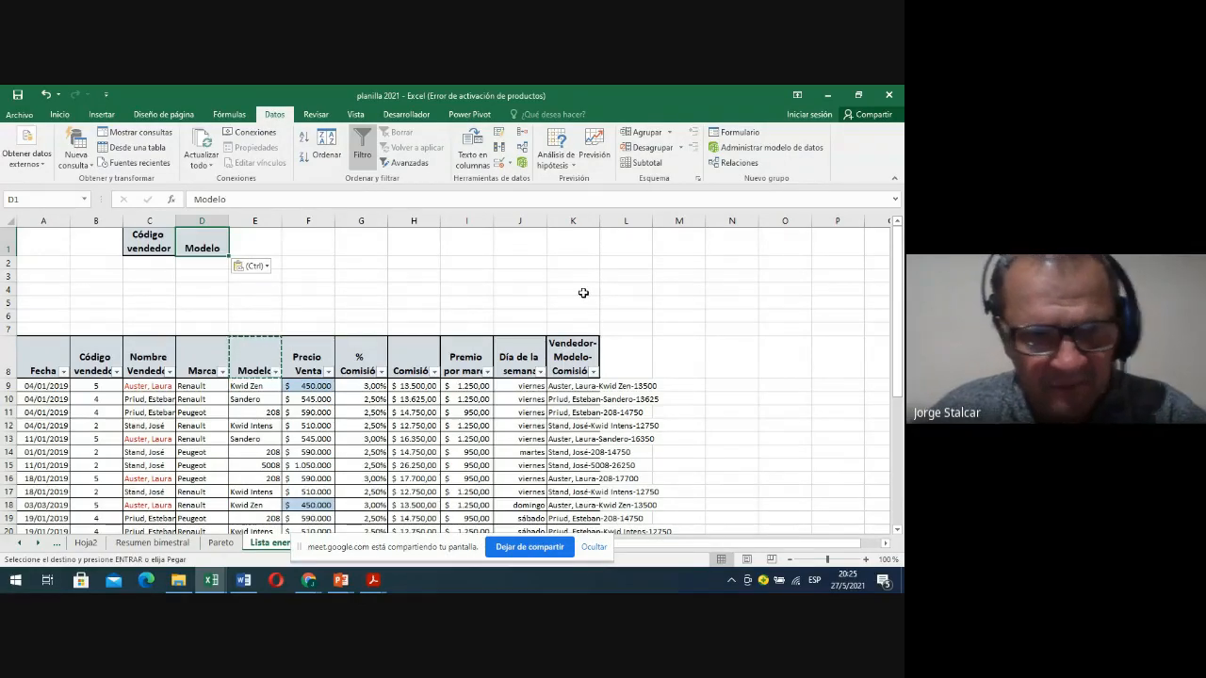
Enter the first criteria row under the copied headings, with seller code 2 in C2 and model 208 in D2
left_click(159, 262)
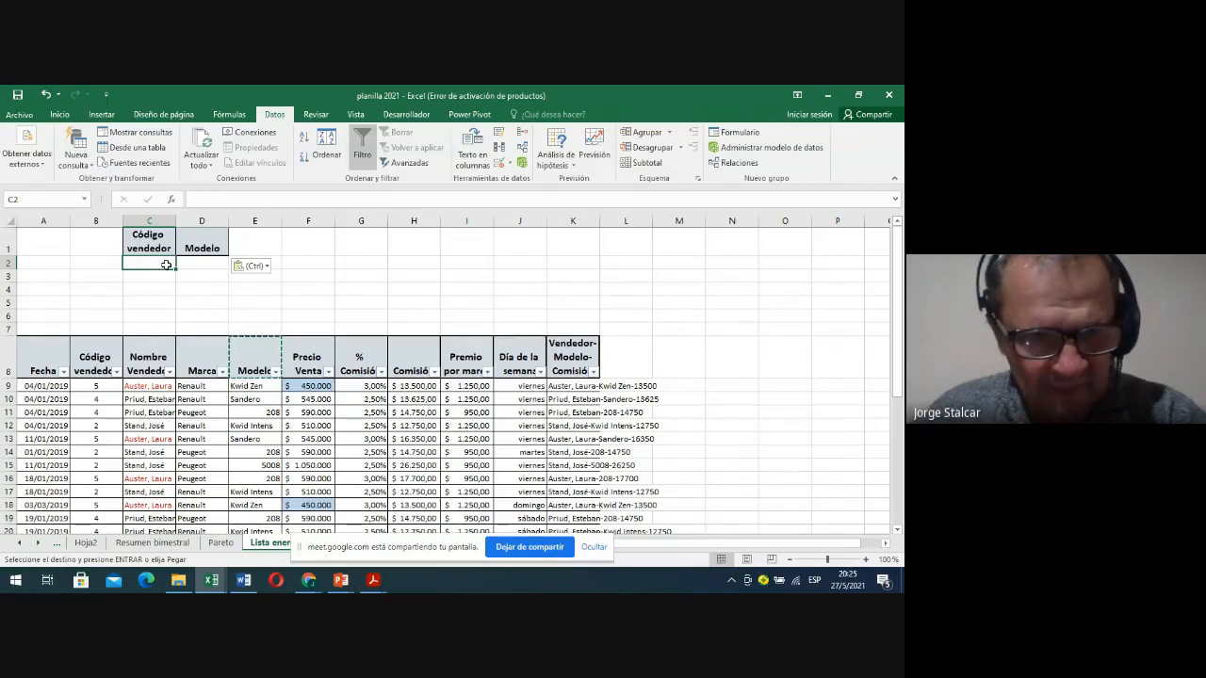
type("2")
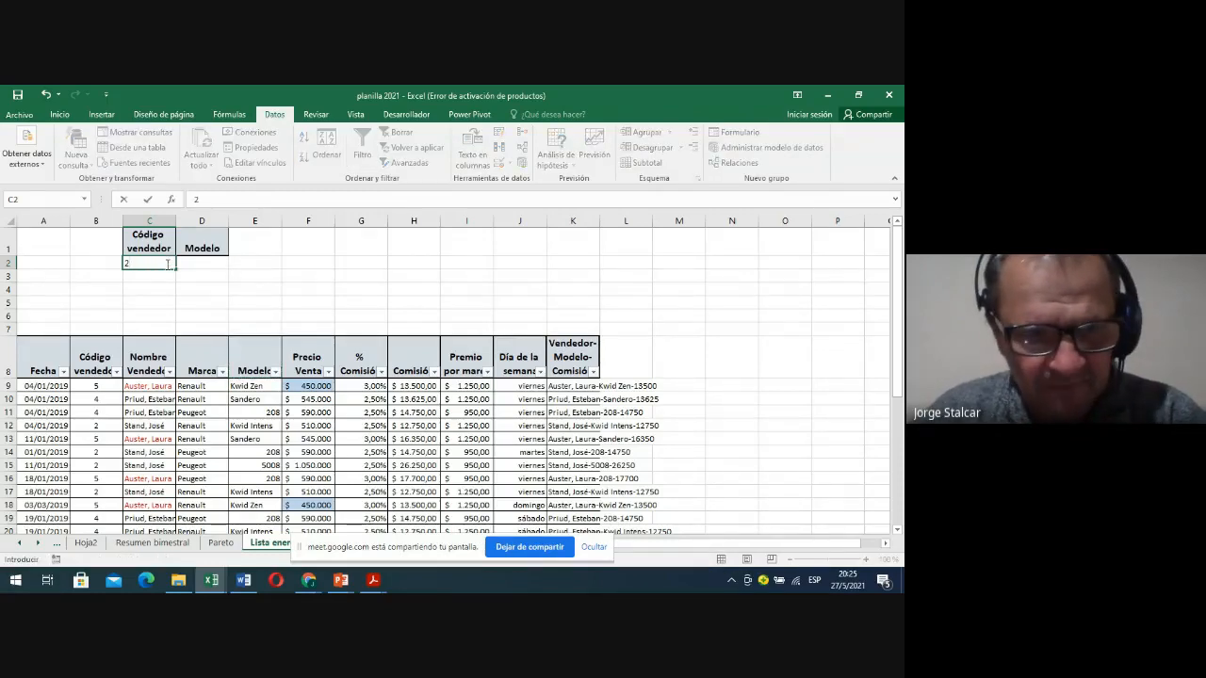
key("Tab")
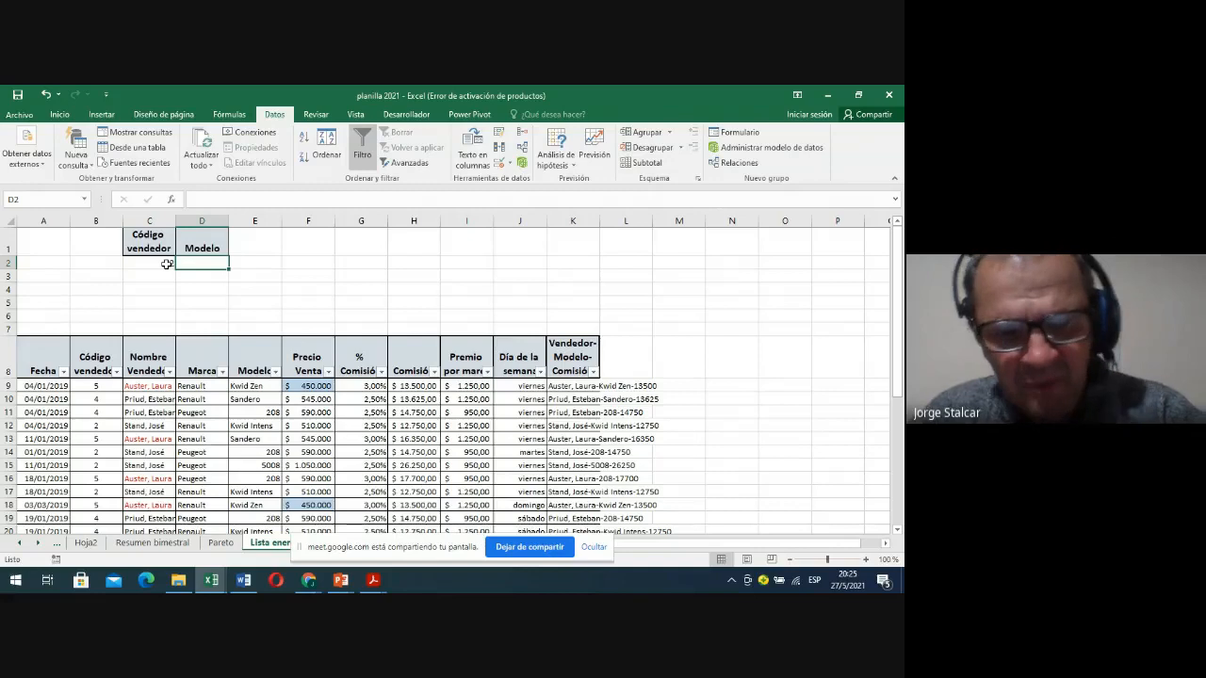
type("2")
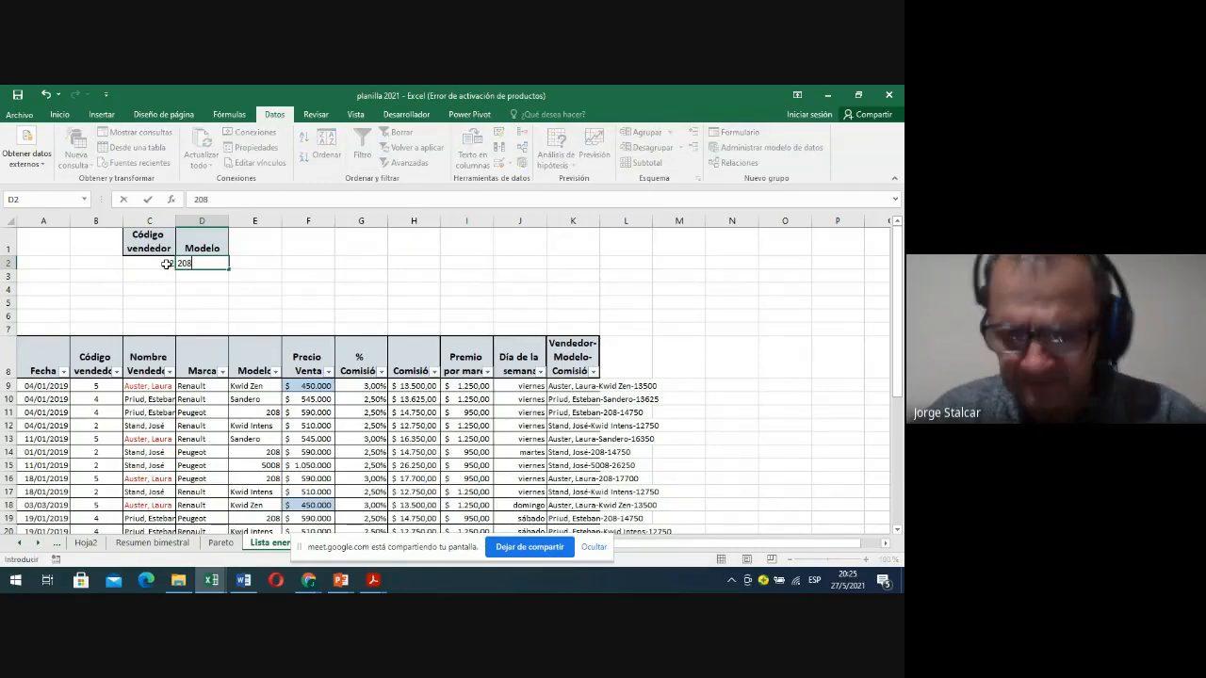
type("08")
key("Return")
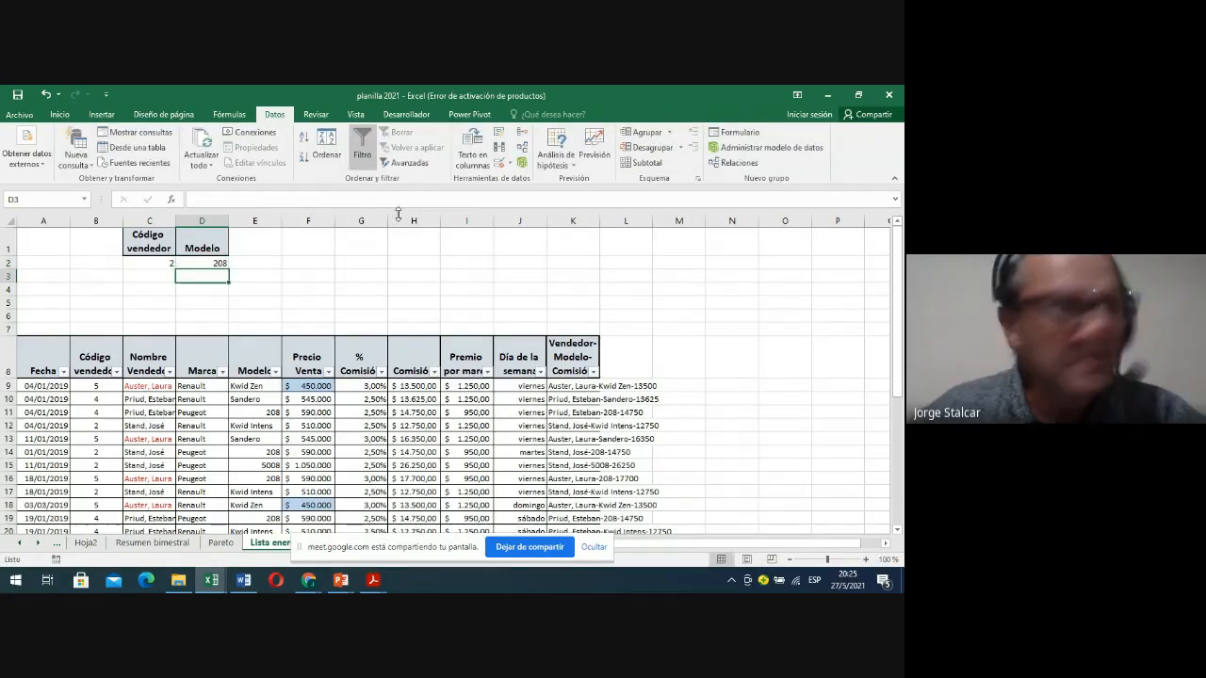
Fill the second criteria row with seller code 5 in C3 and the model Sandero copied from the list into D3
left_click(166, 275)
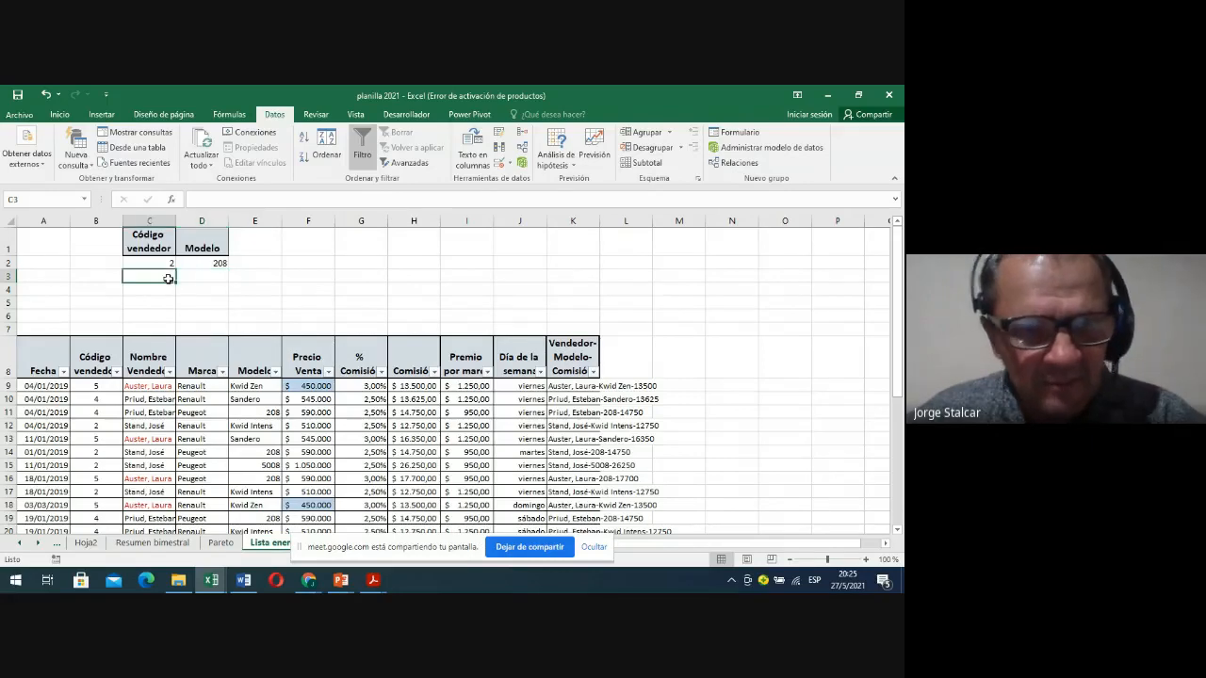
type("5")
key("Tab")
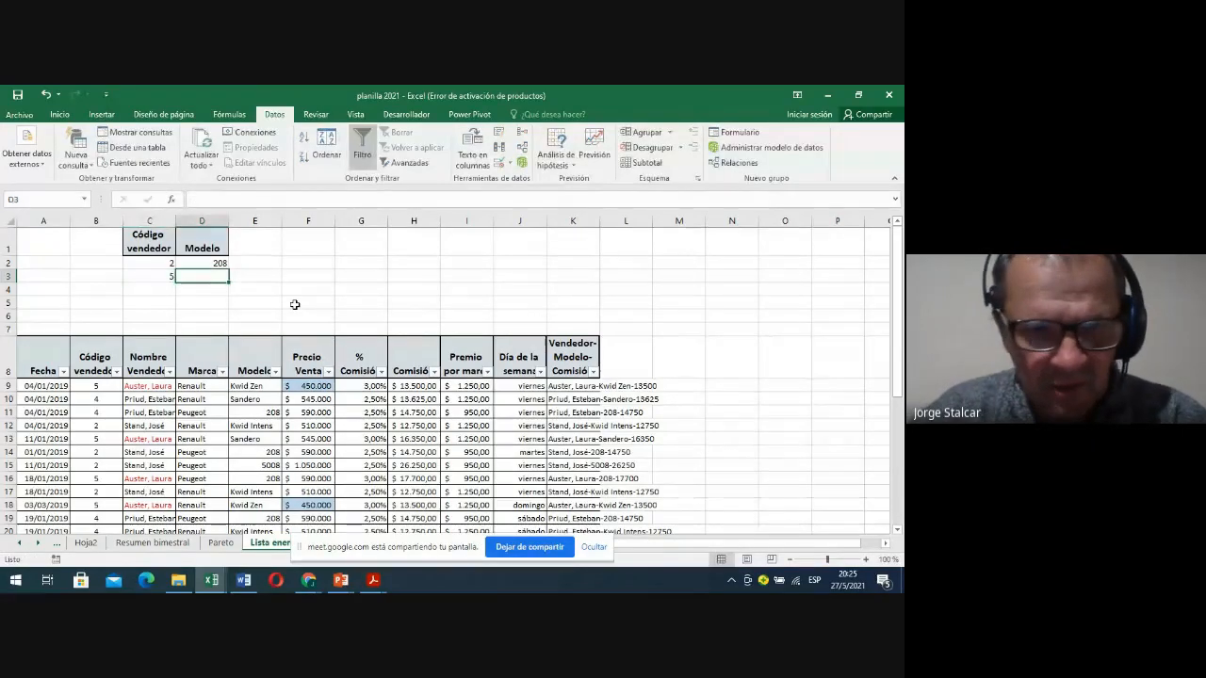
left_click(265, 440)
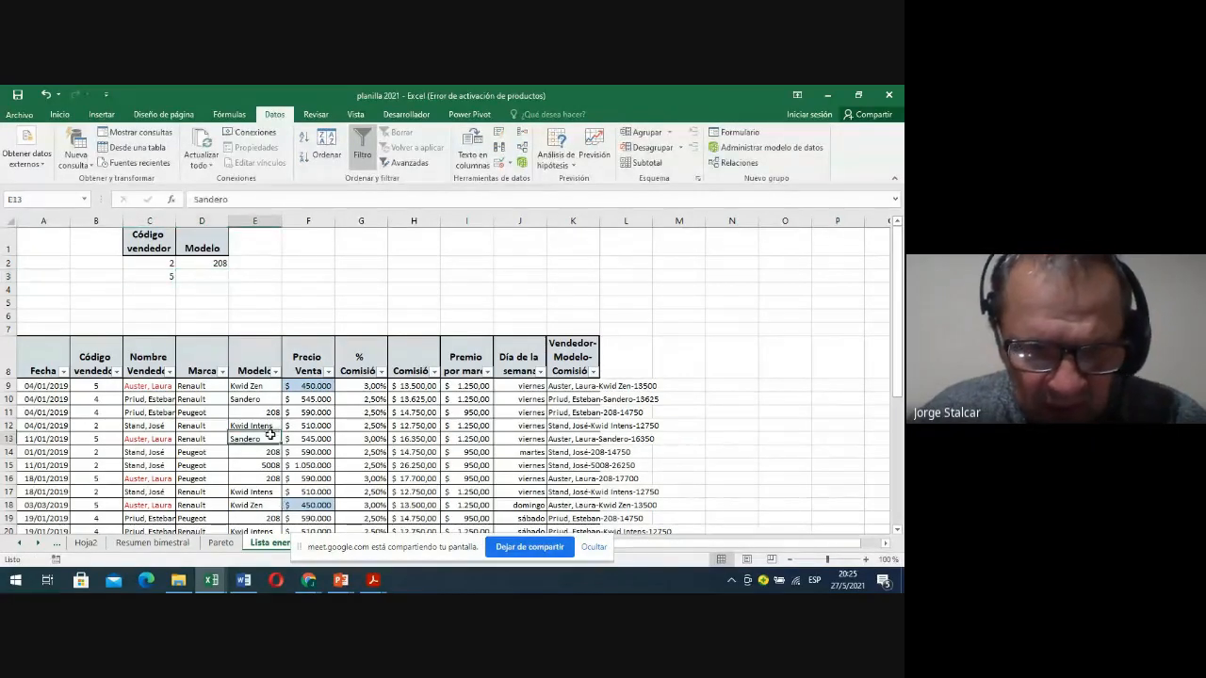
key("ctrl+c")
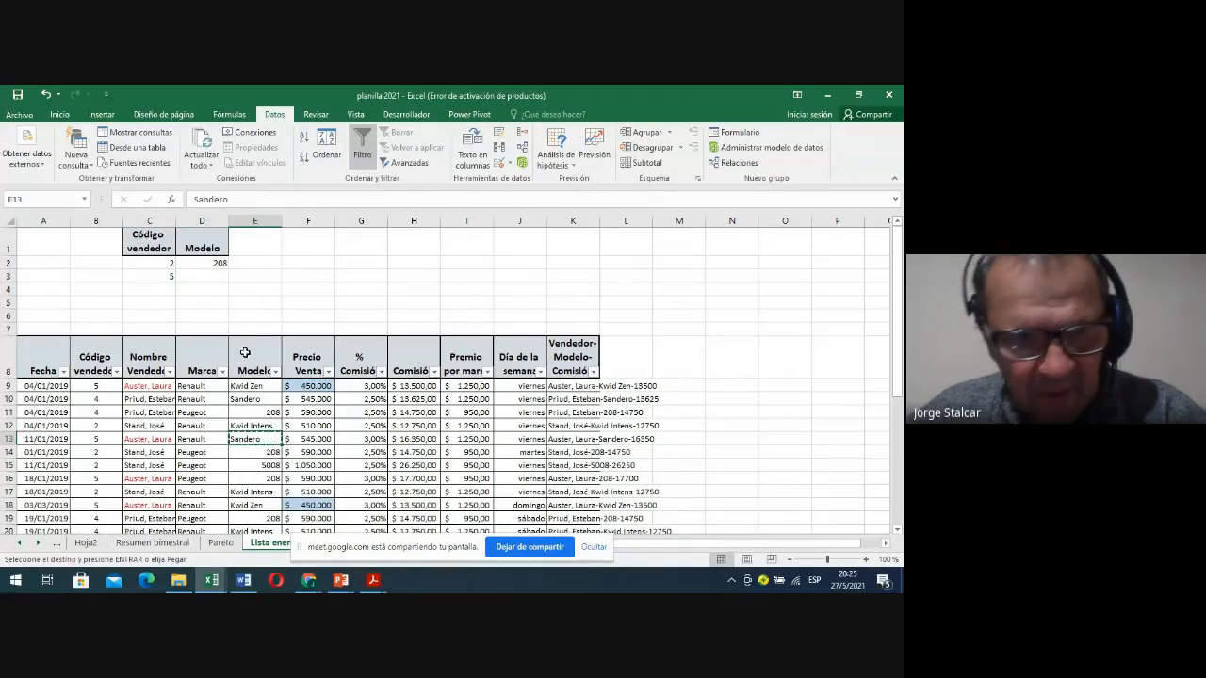
left_click(202, 277)
key("ctrl+v")
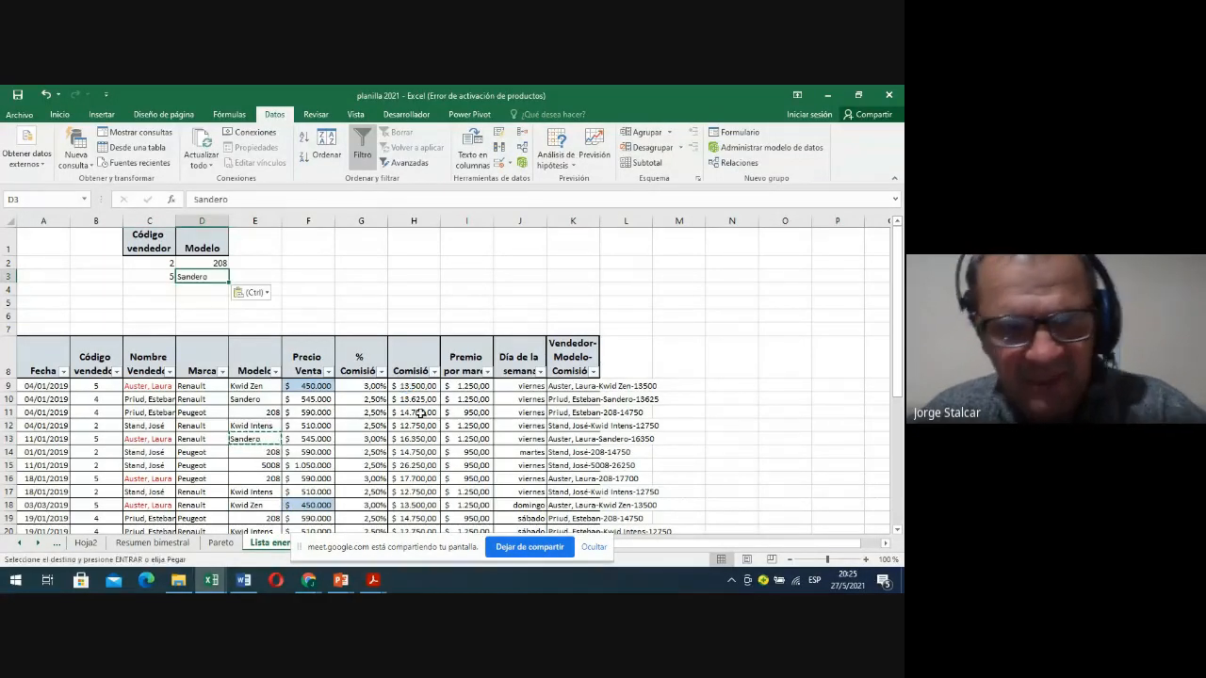
left_click(203, 292)
left_click(400, 264)
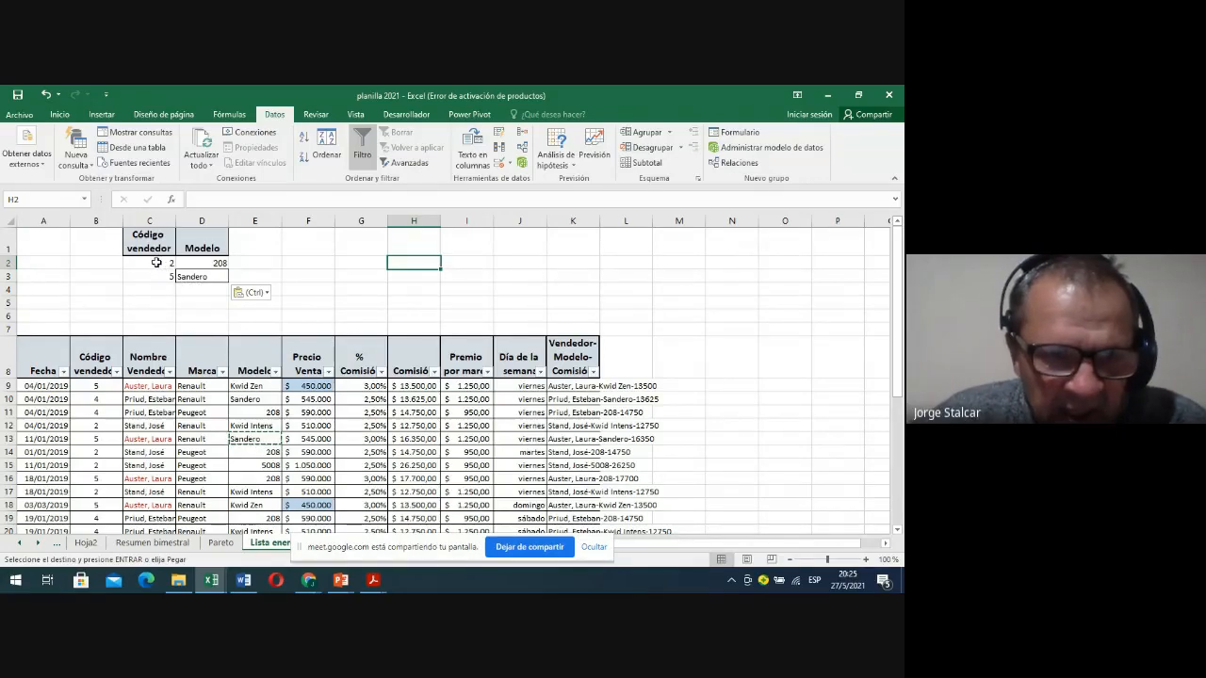
Apply all borders to the criteria values in C2:D3
left_click_drag(157, 263, 204, 261)
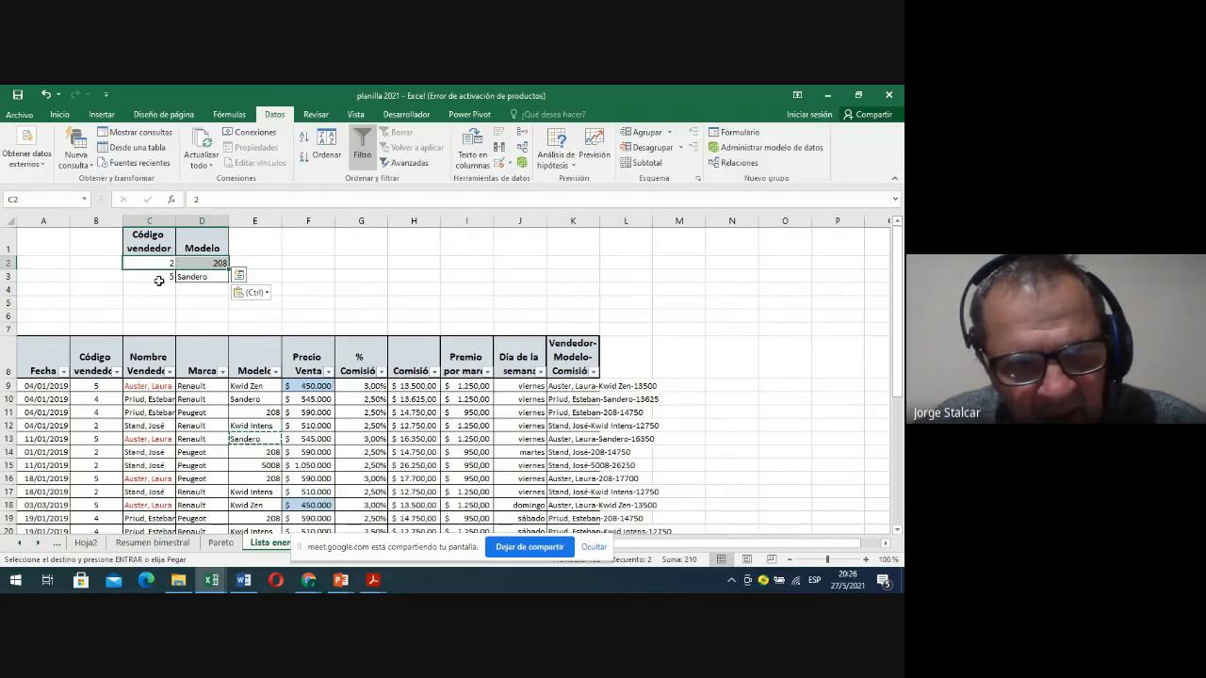
left_click_drag(159, 277, 188, 276)
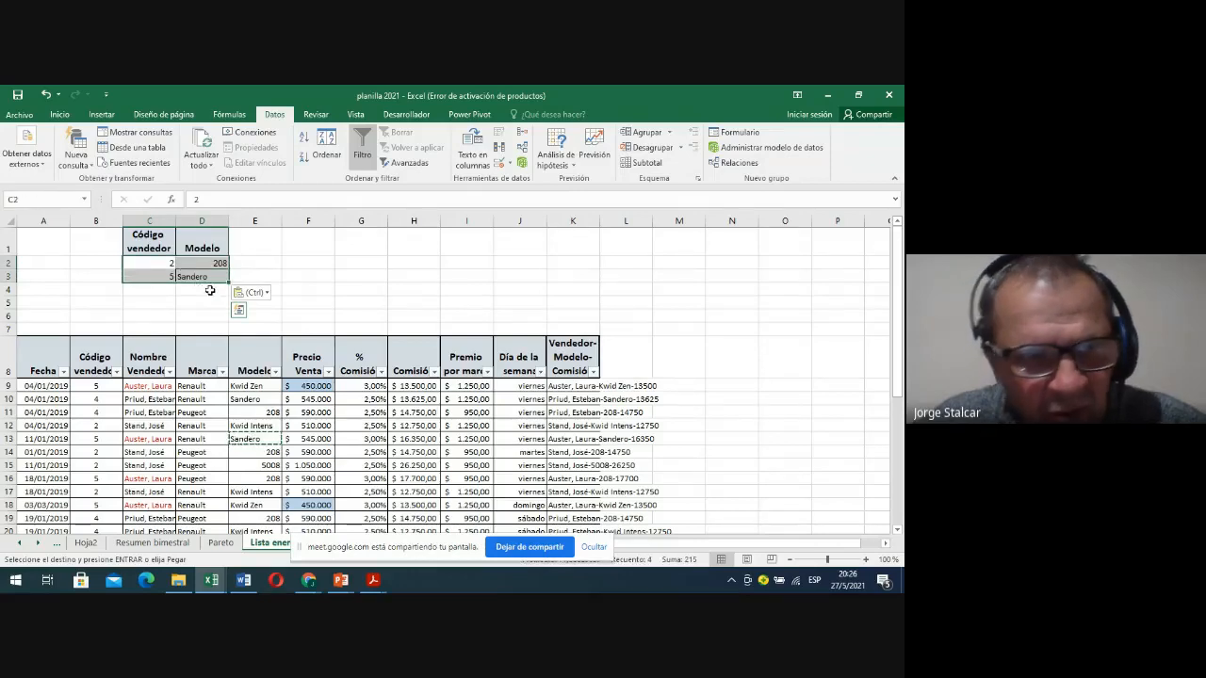
left_click(59, 115)
left_click(137, 157)
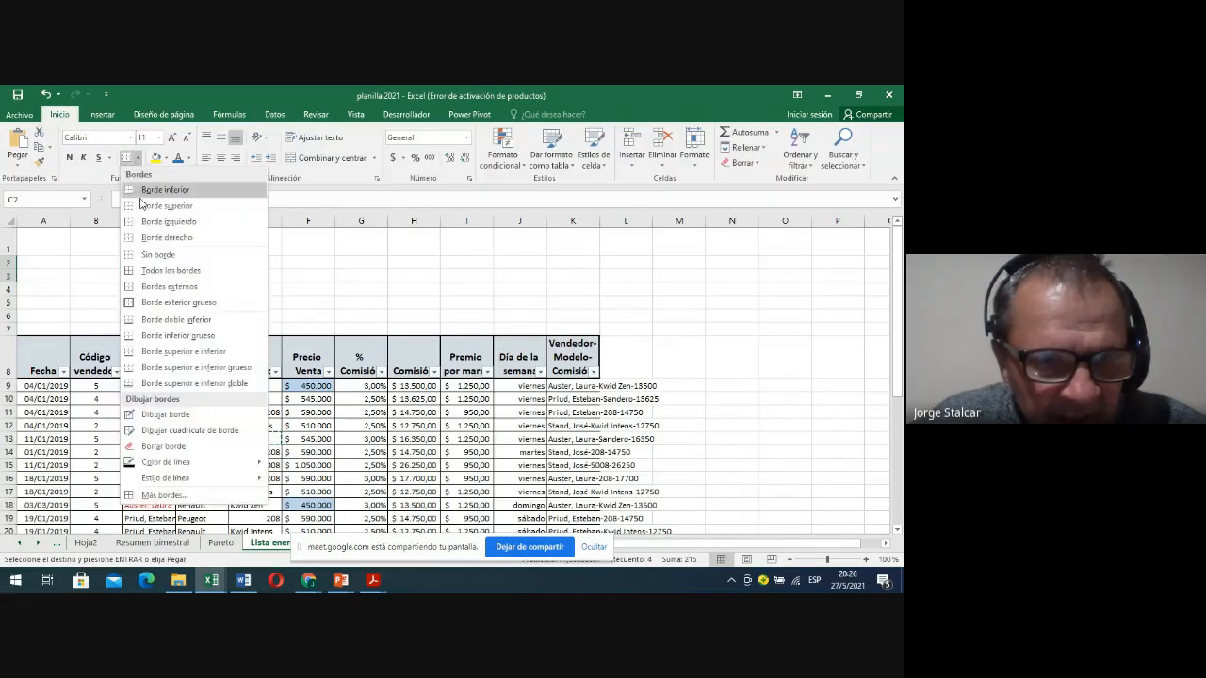
left_click(159, 270)
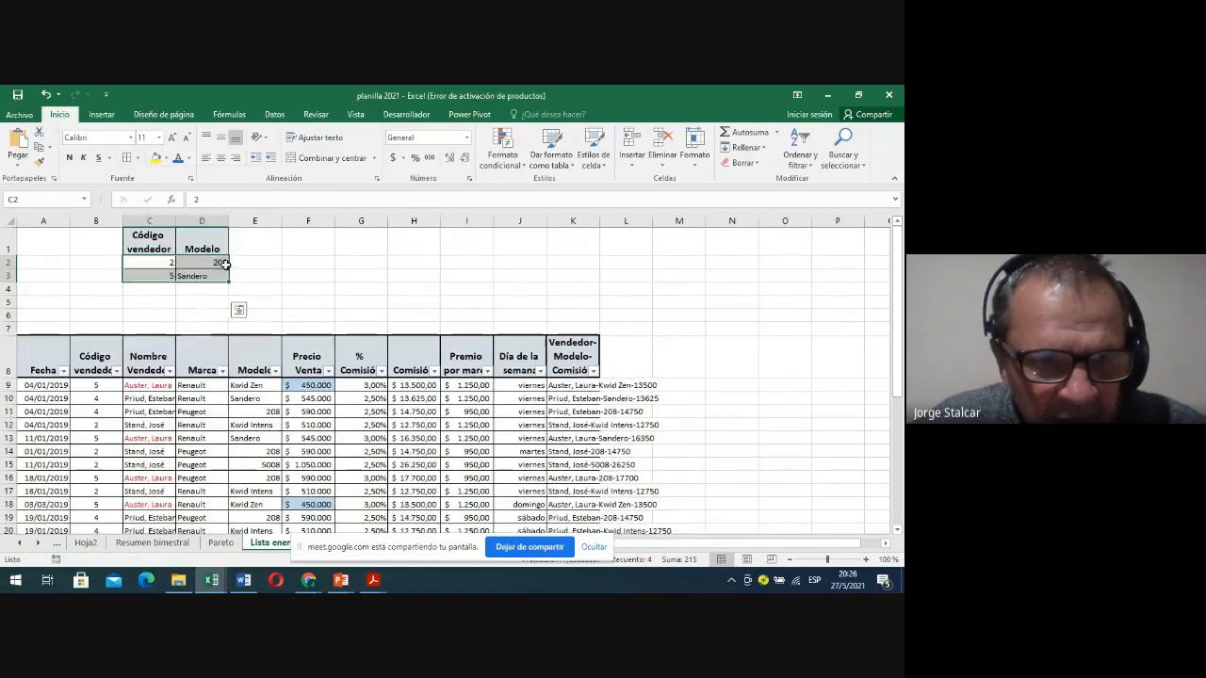
left_click(159, 273)
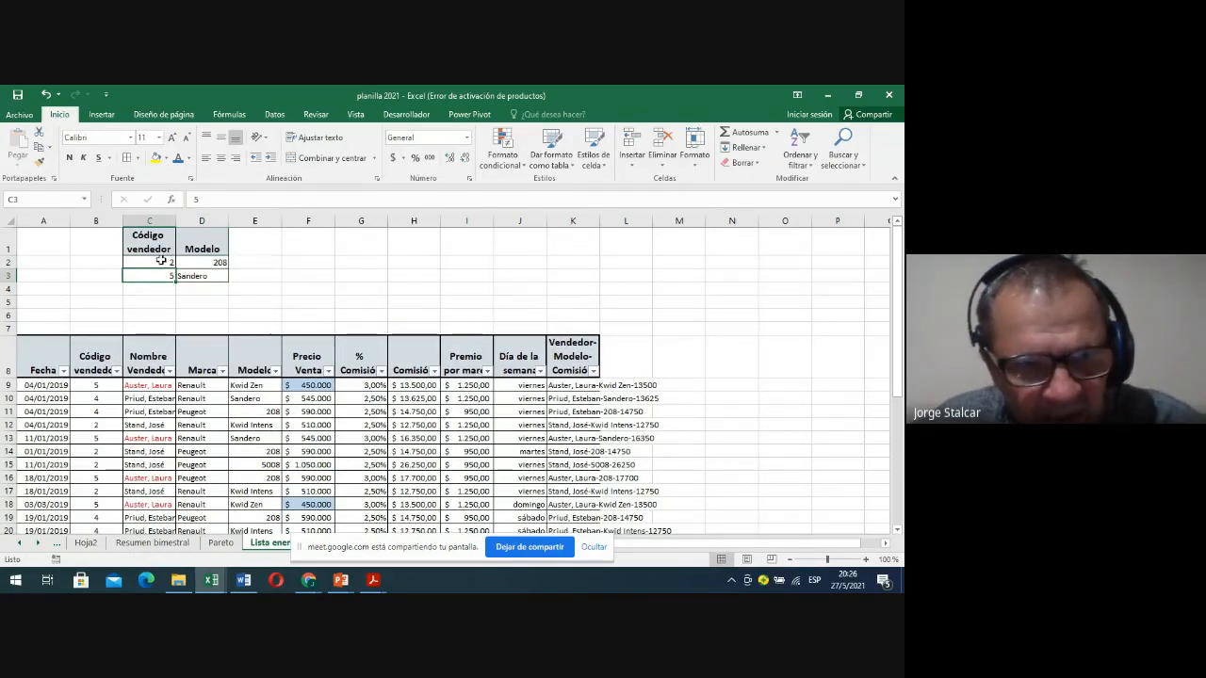
left_click(159, 259)
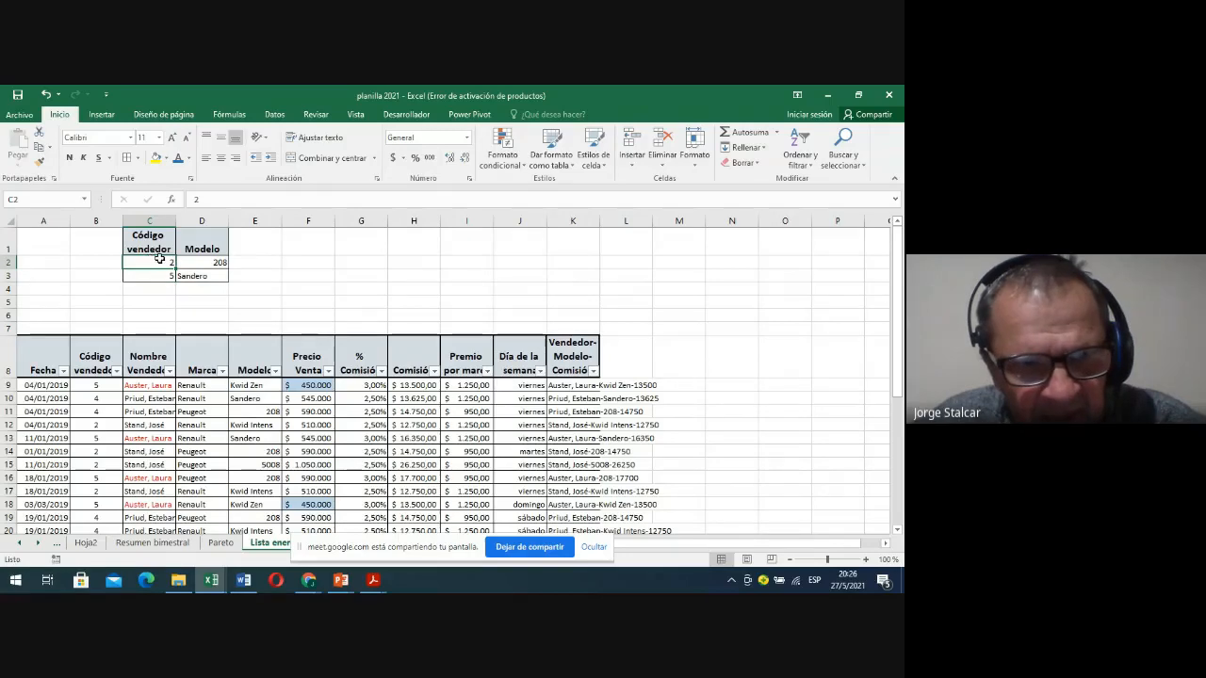
left_click_drag(159, 259, 198, 275)
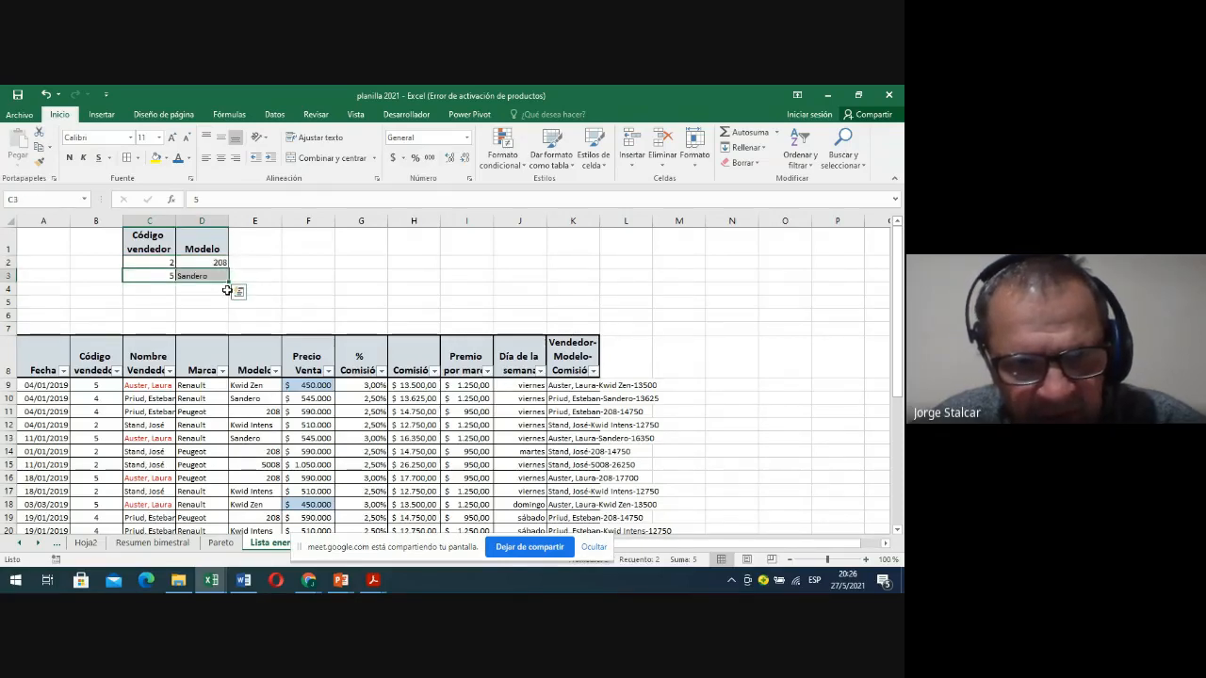
left_click(206, 306)
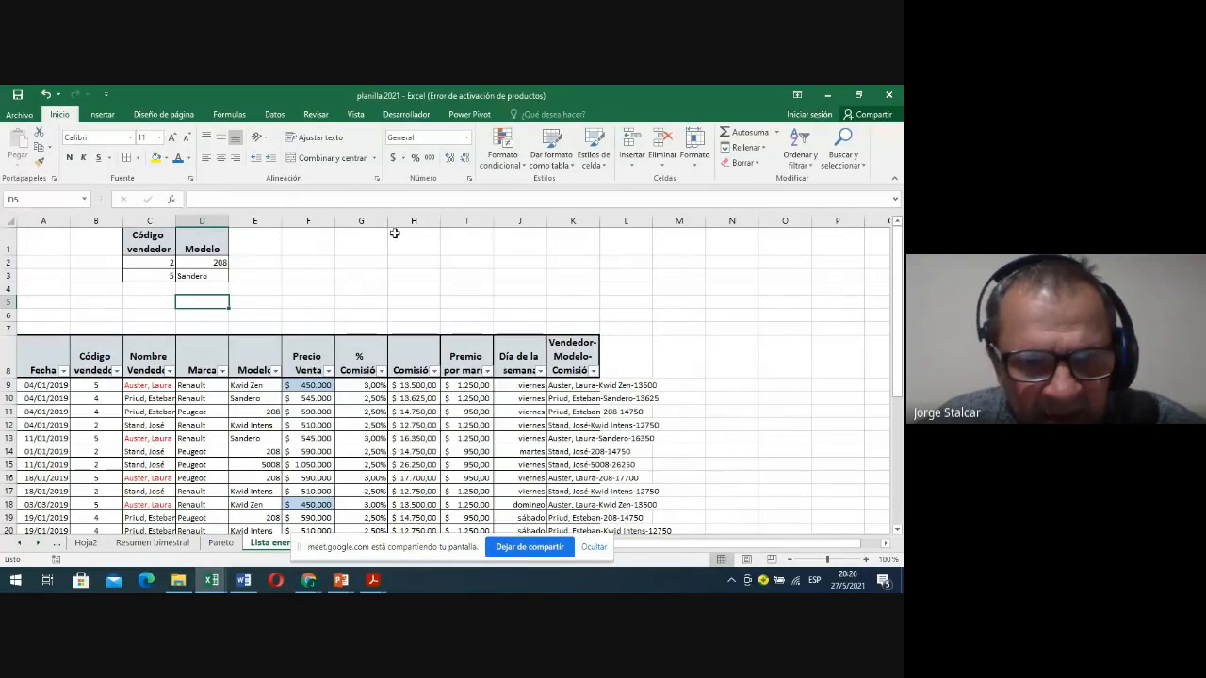
Apply an advanced filter in place to the sales list A8:K40, using C1:D3 as the criteria range
left_click(231, 424)
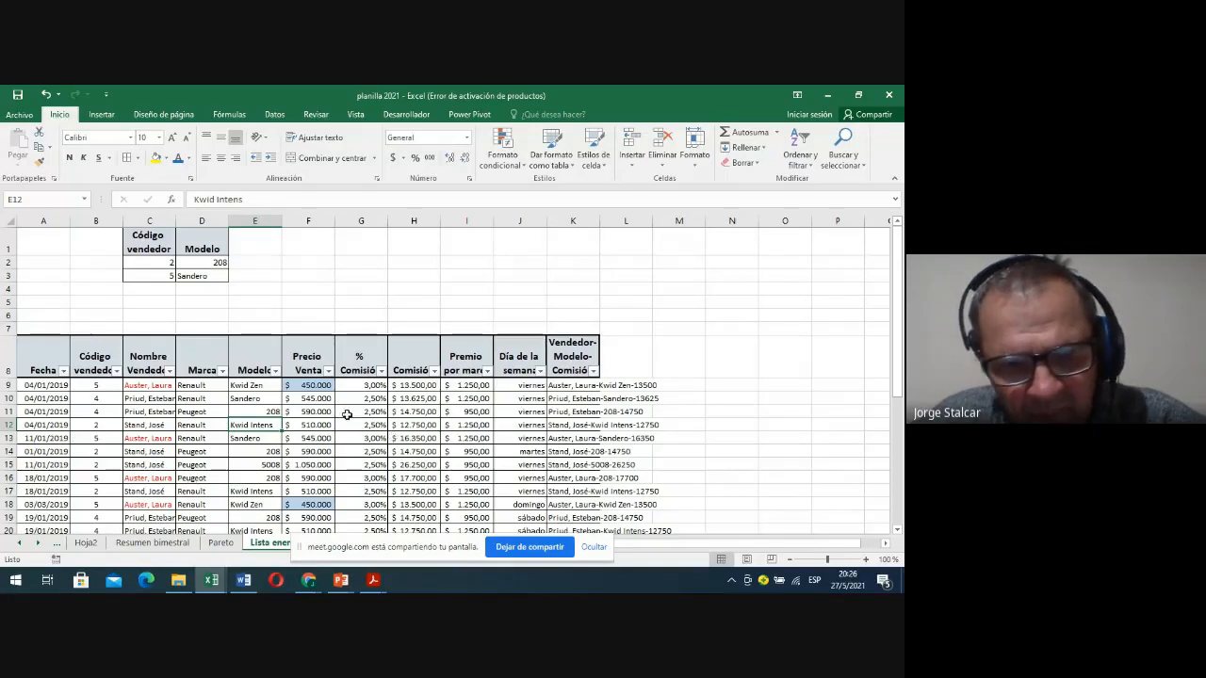
left_click(203, 439)
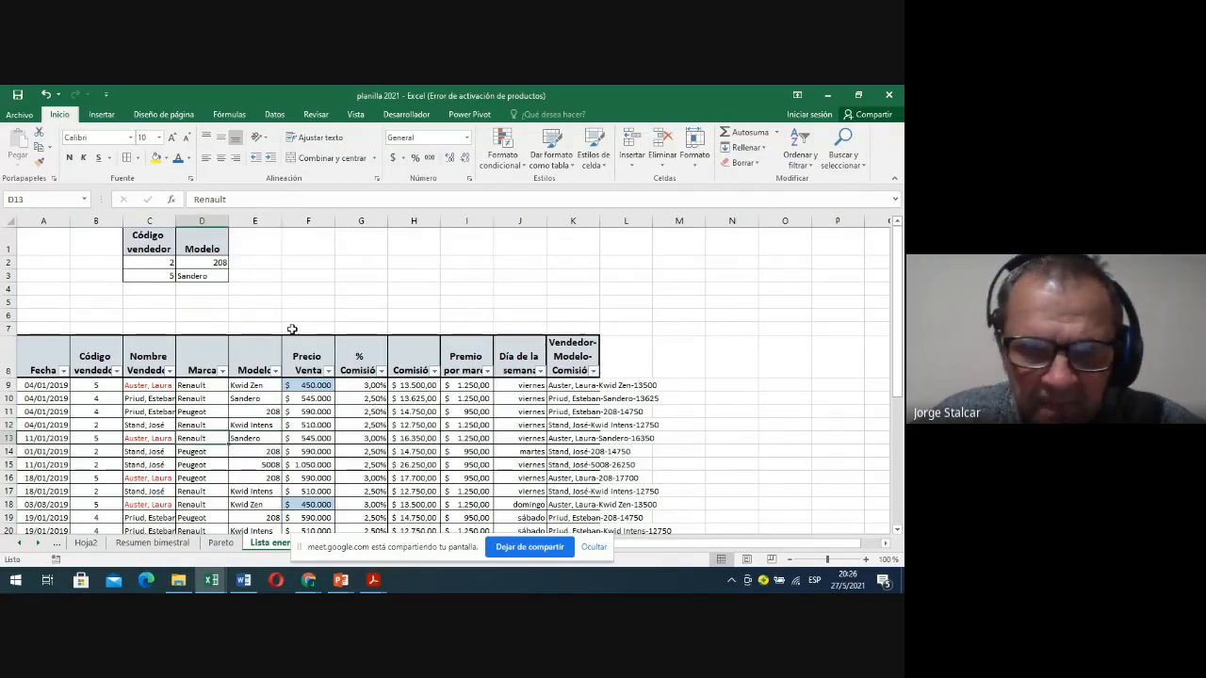
left_click(274, 115)
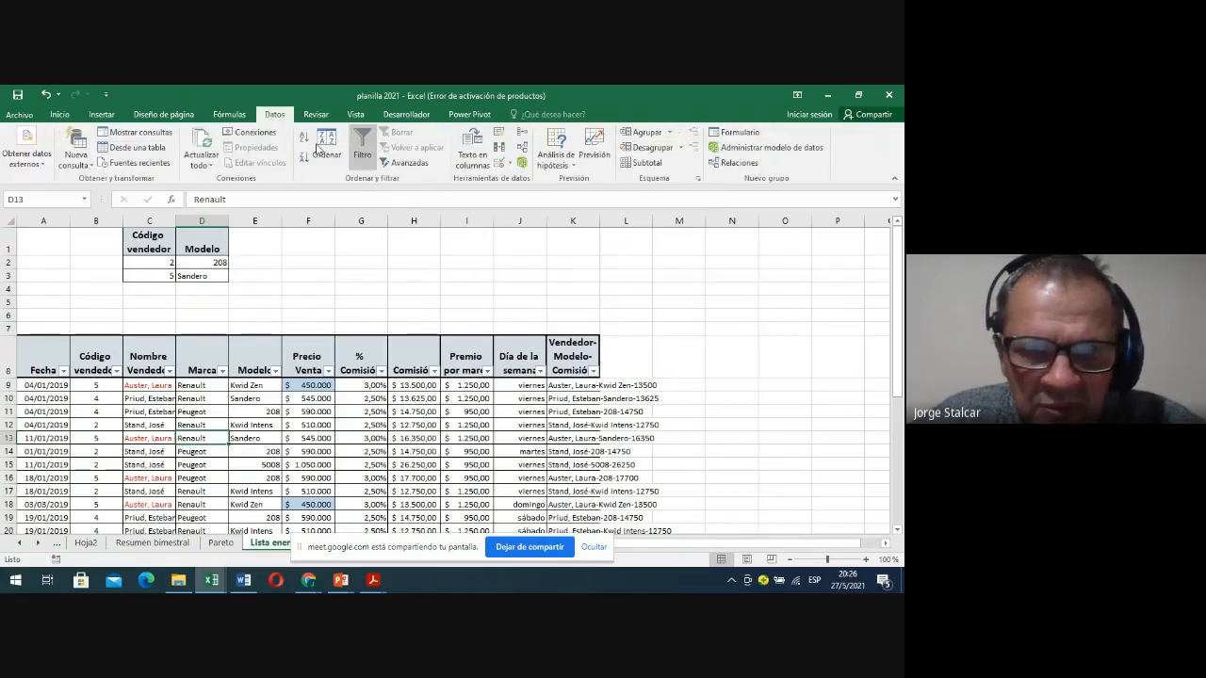
left_click(410, 163)
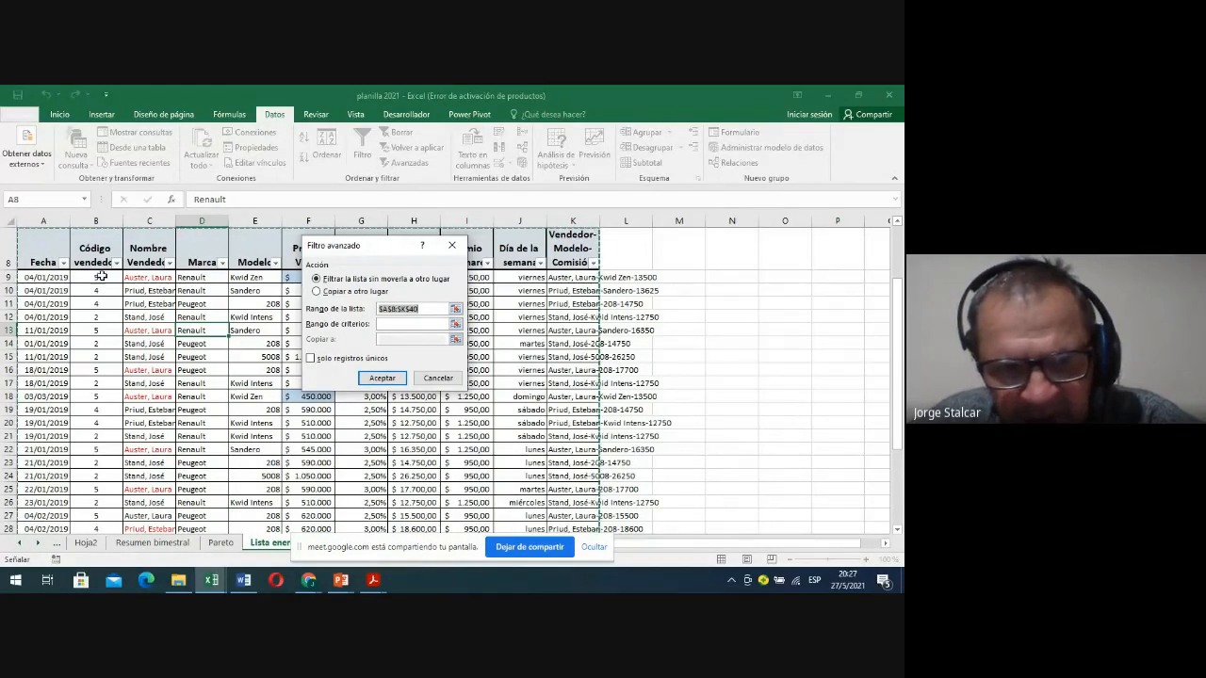
scroll(699, 418, "down", 2)
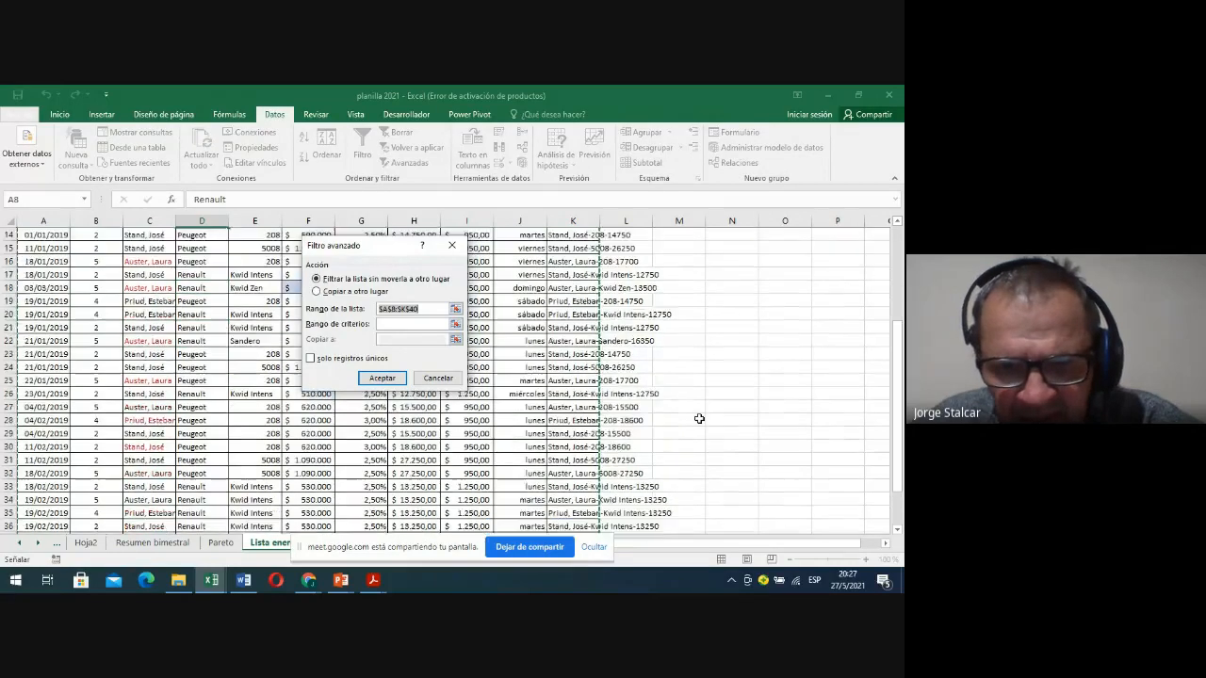
scroll(699, 418, "up", 5)
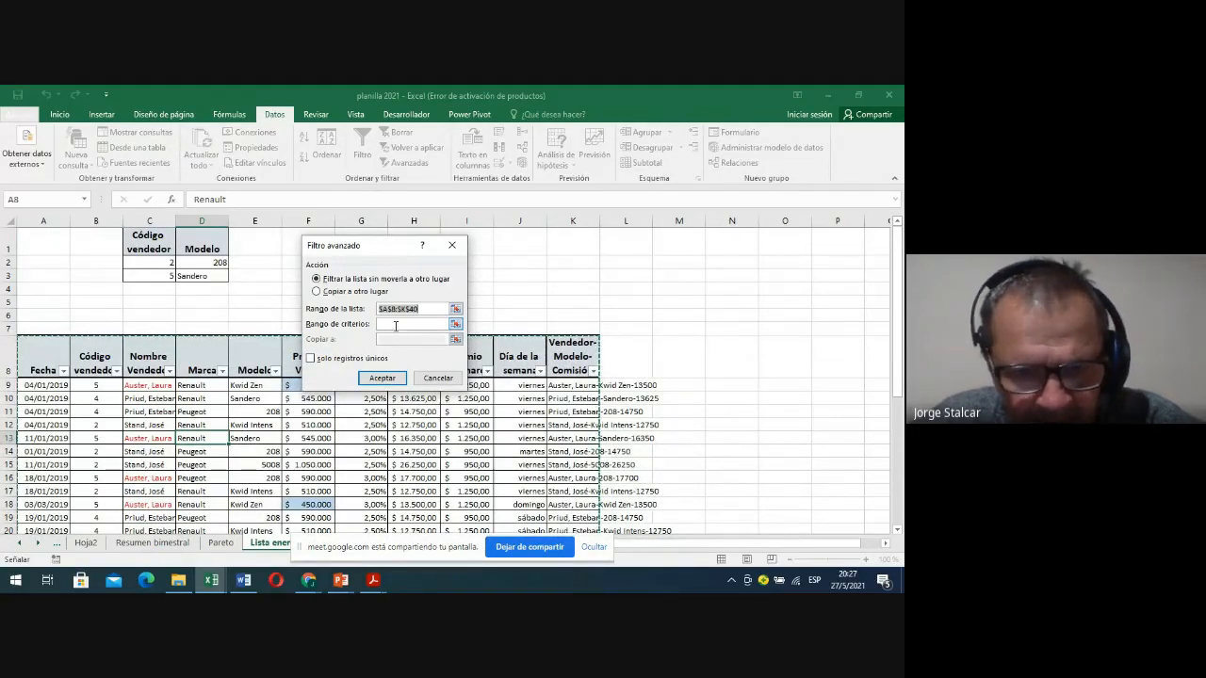
left_click(395, 324)
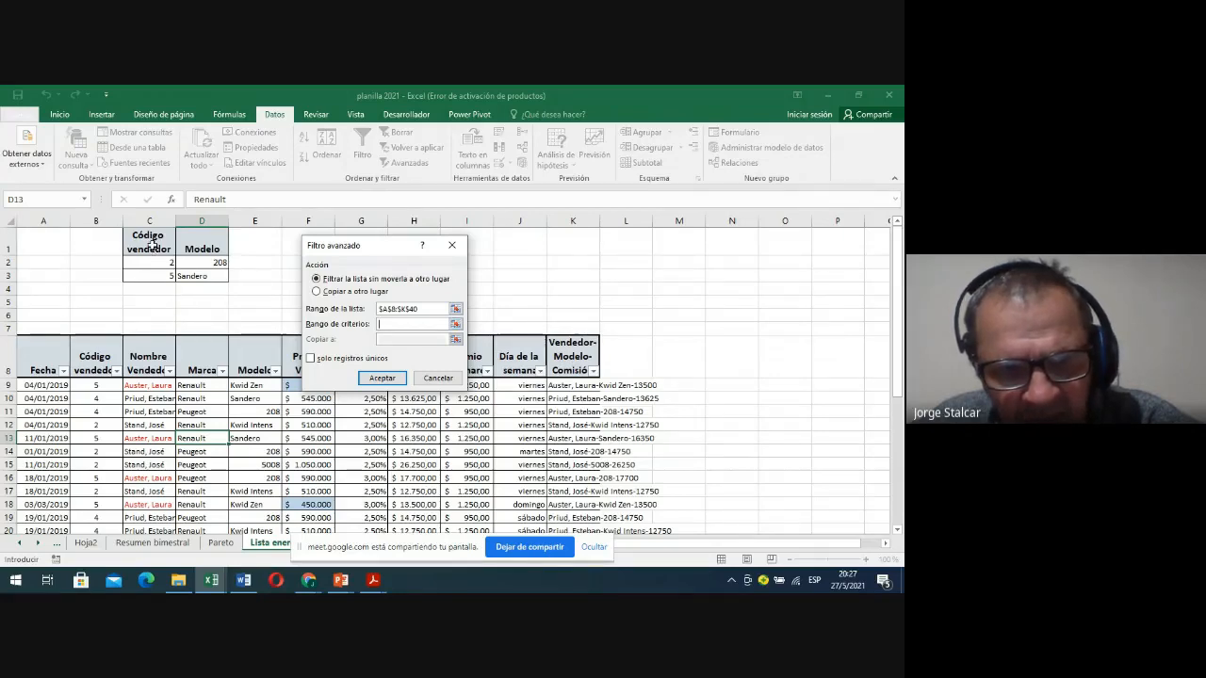
left_click_drag(153, 241, 183, 274)
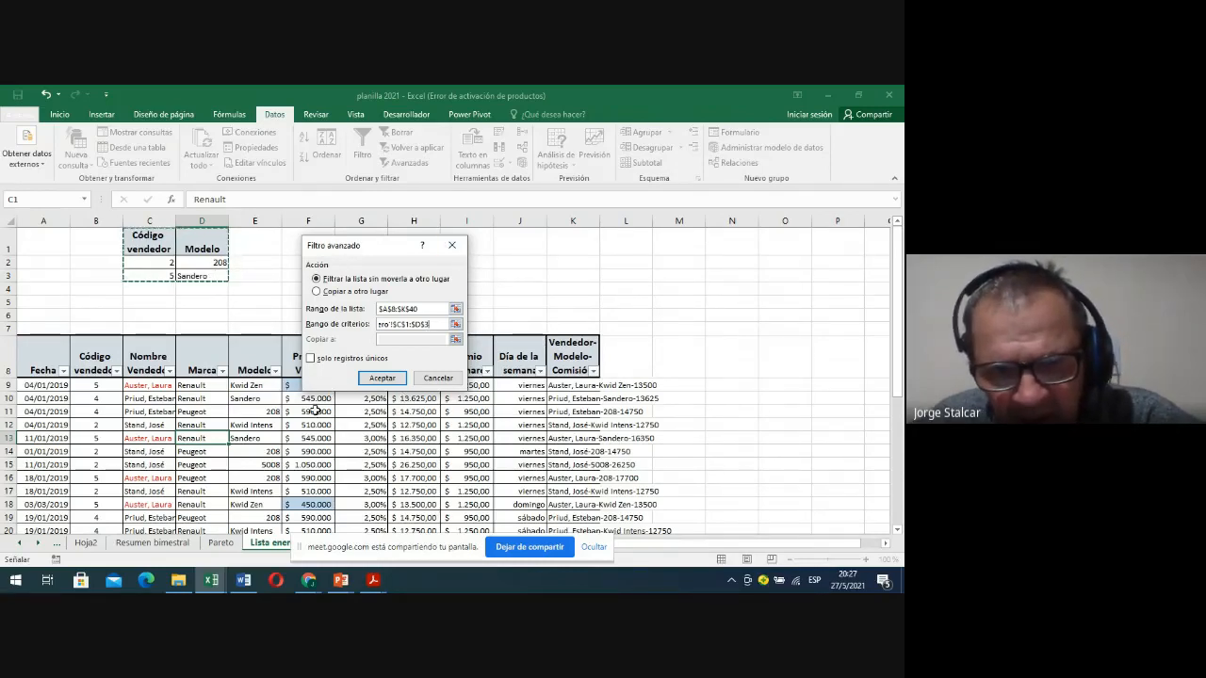
left_click(381, 378)
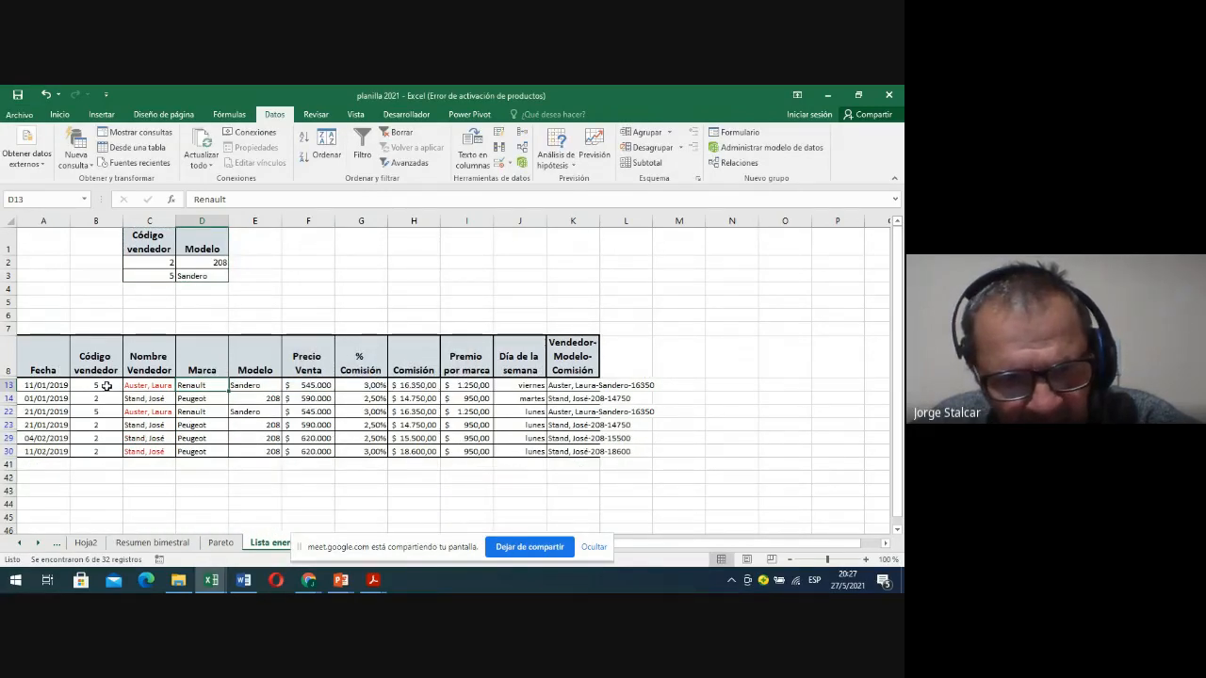
Check the seller code and model in the filtered rows, and clear the advanced filter to show the whole sales list
left_click_drag(103, 386, 245, 383)
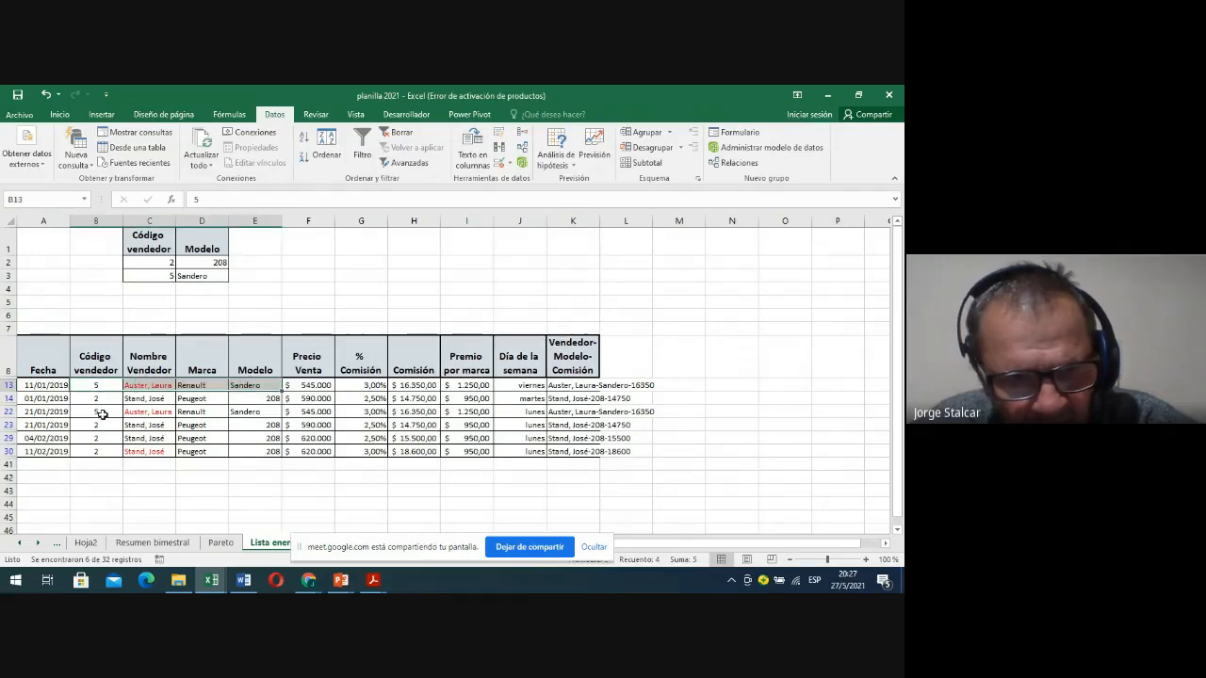
left_click_drag(95, 411, 243, 411)
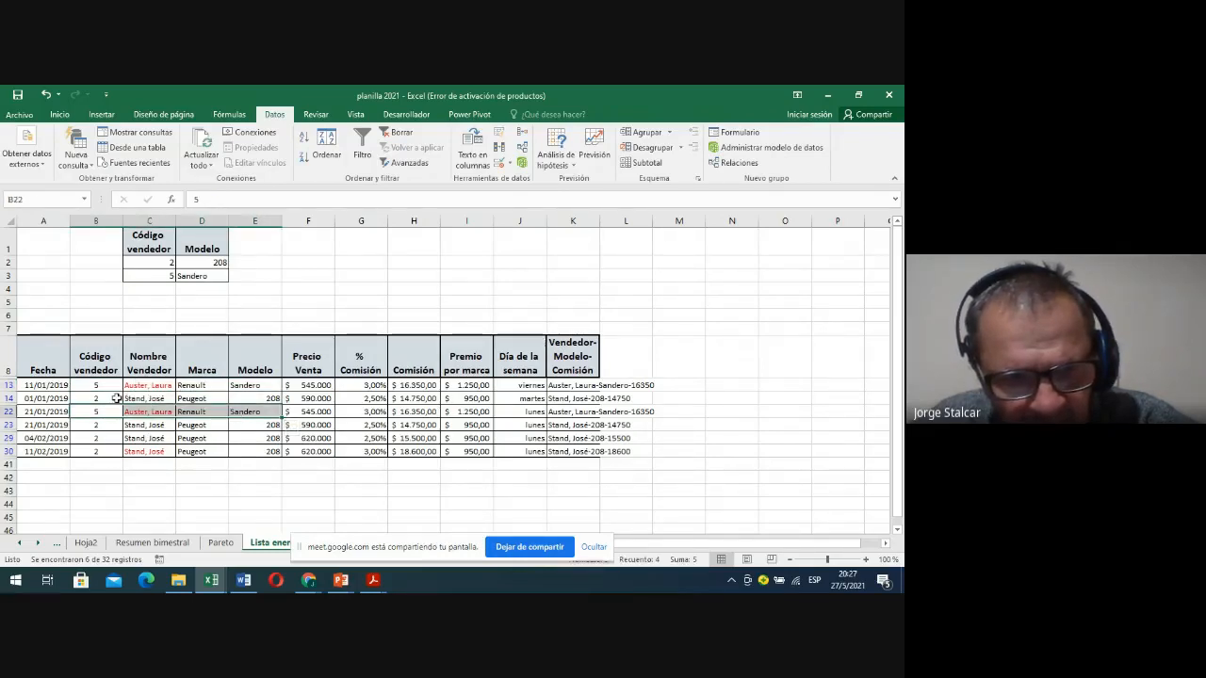
left_click_drag(95, 398, 259, 398)
left_click_drag(86, 429, 255, 450)
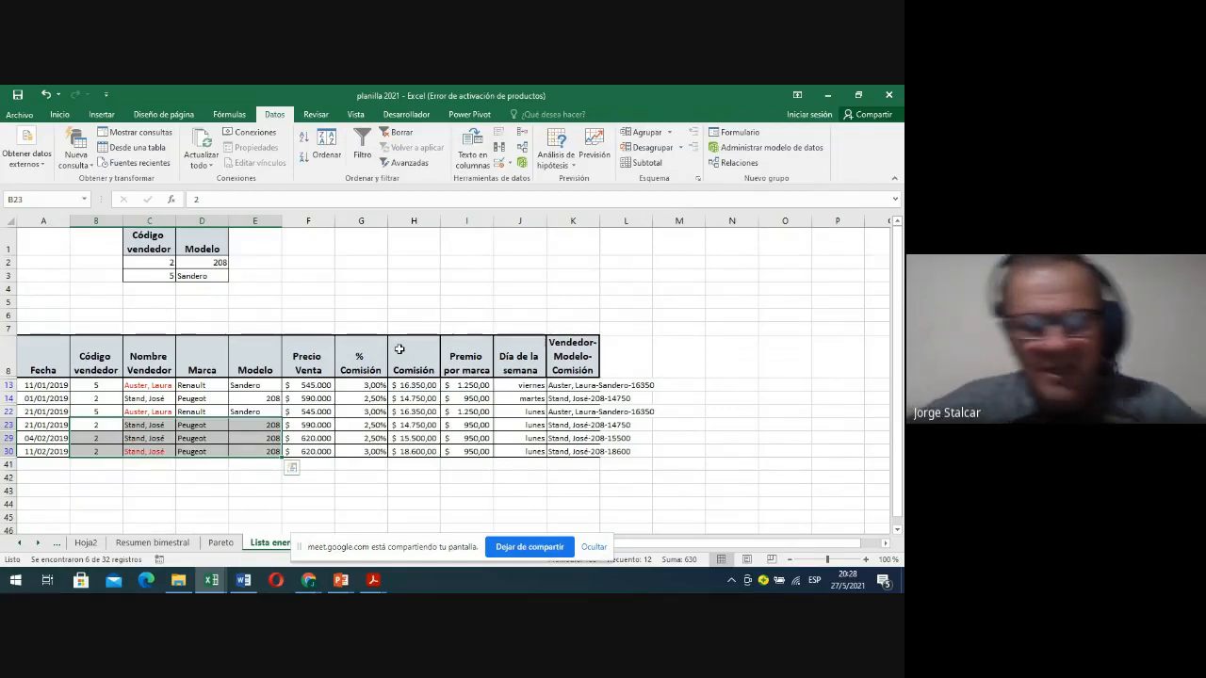
left_click(360, 410)
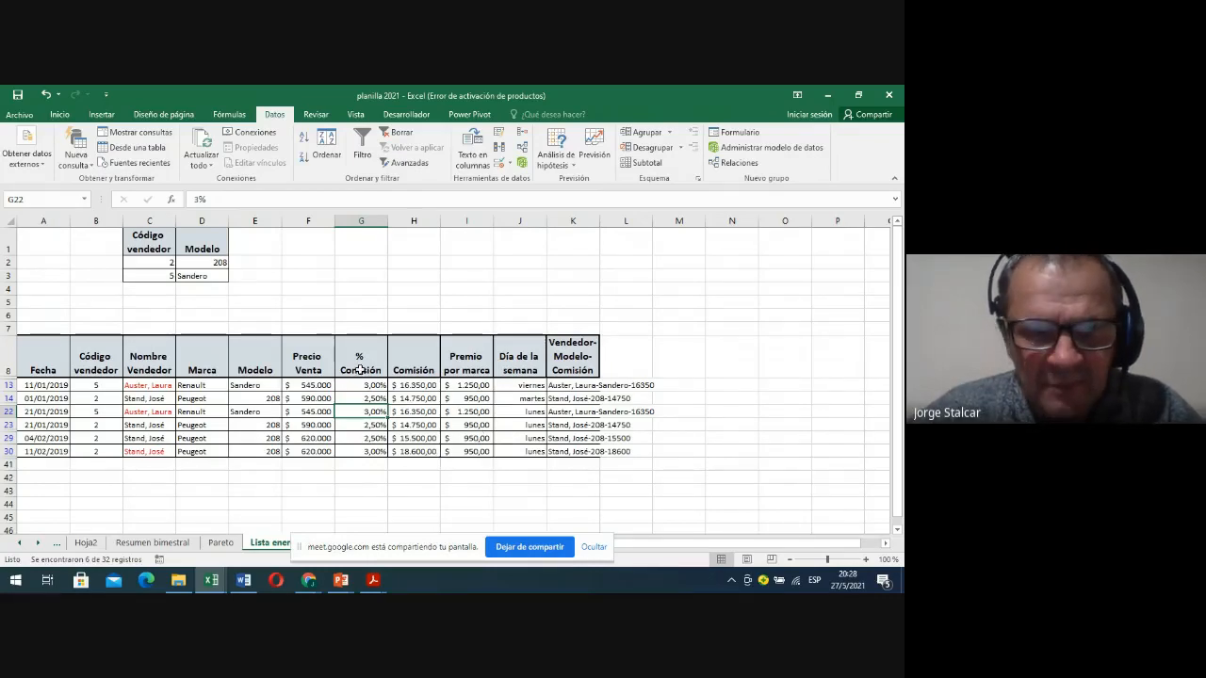
left_click(401, 133)
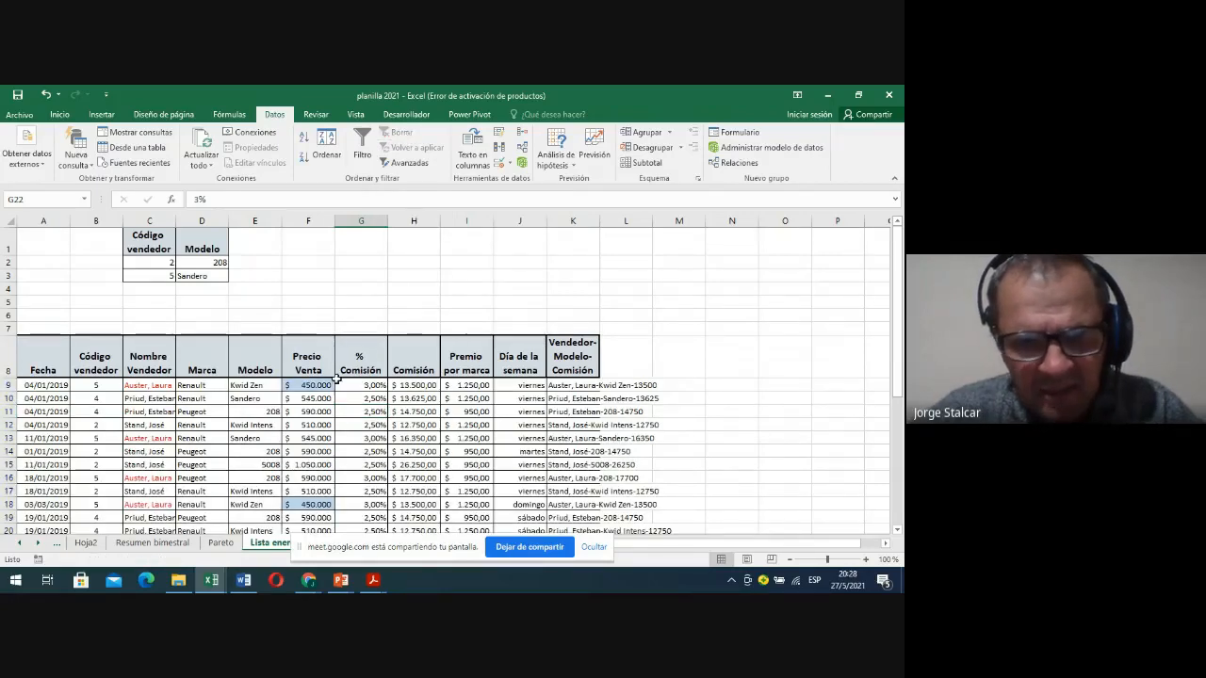
Look through the whole sales list, examining the seller codes, brands, sale prices and commission percentages for another filter condition
scroll(306, 433, "down", 1)
scroll(306, 433, "down", 1)
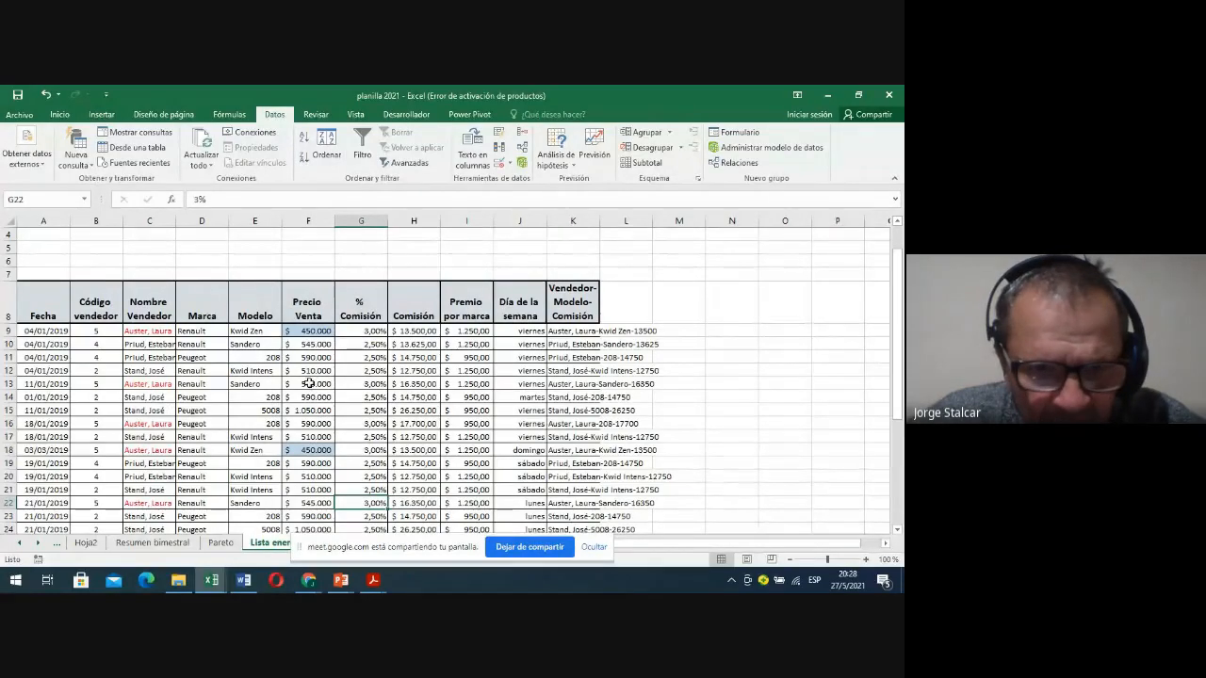
scroll(309, 383, "down", 1)
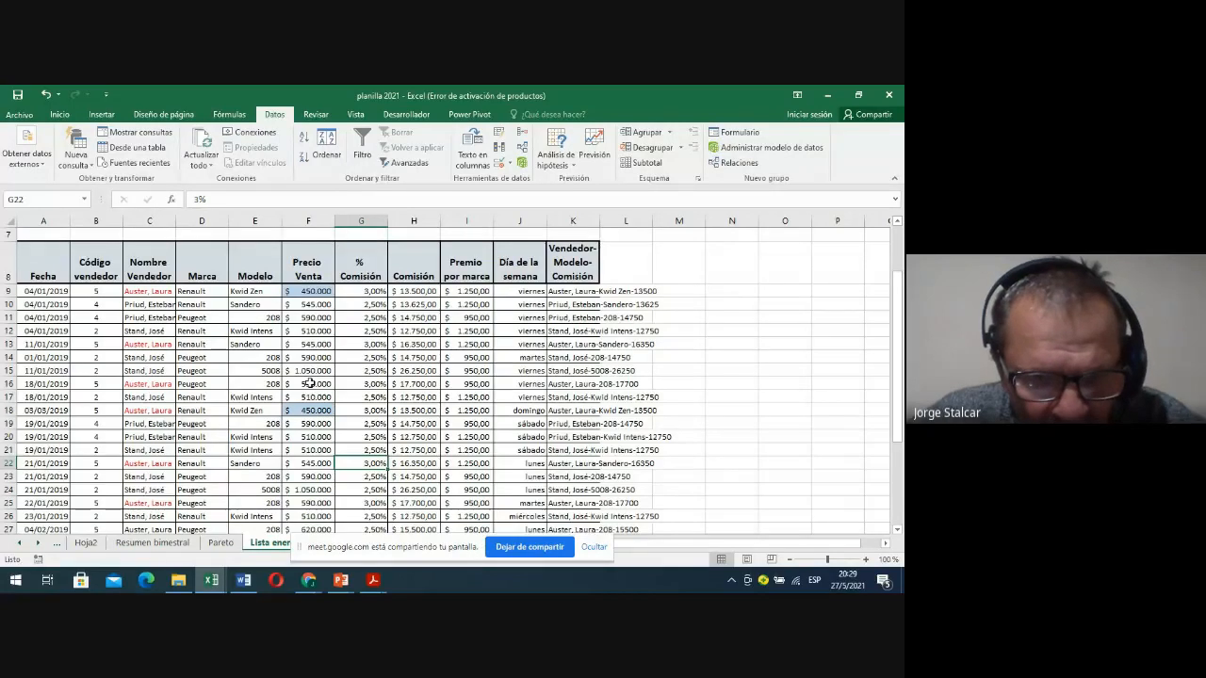
scroll(309, 383, "down", 3)
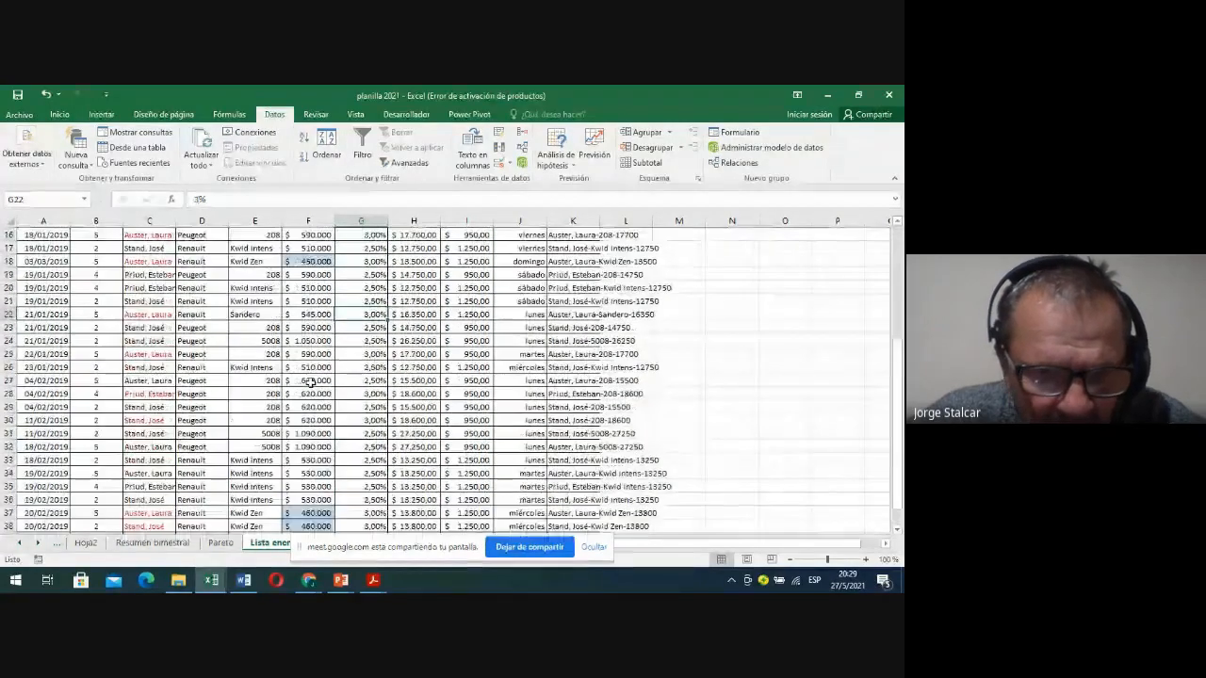
scroll(311, 383, "down", 2)
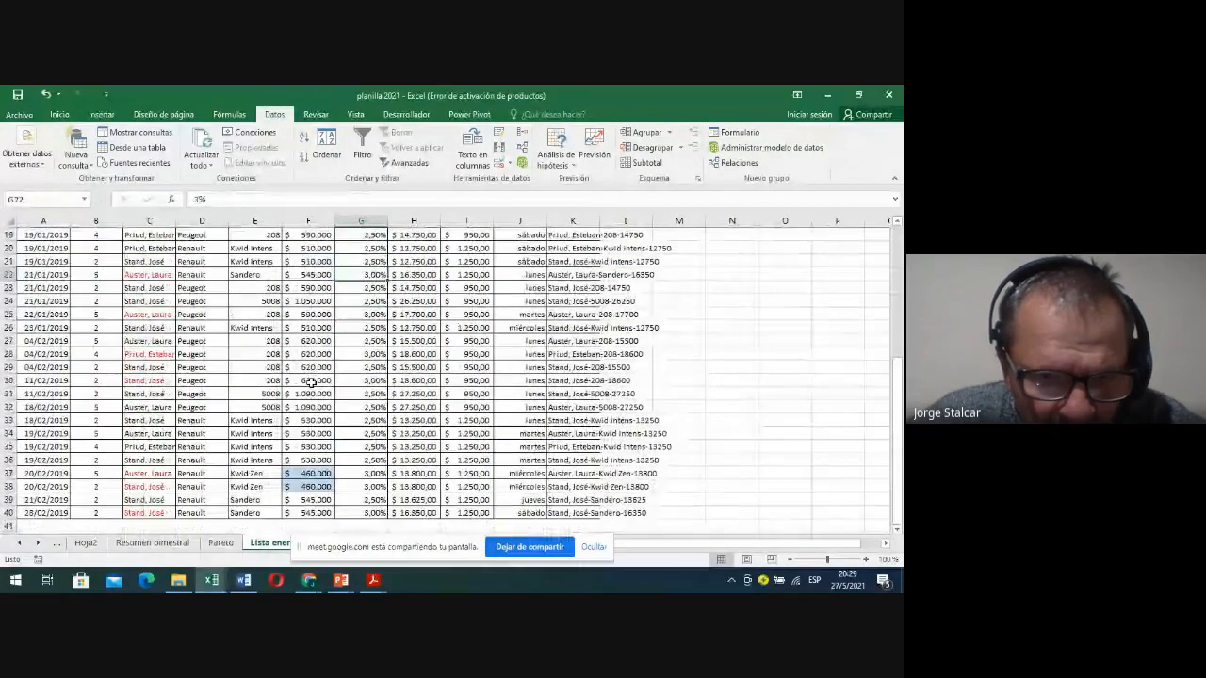
scroll(311, 382, "up", 2)
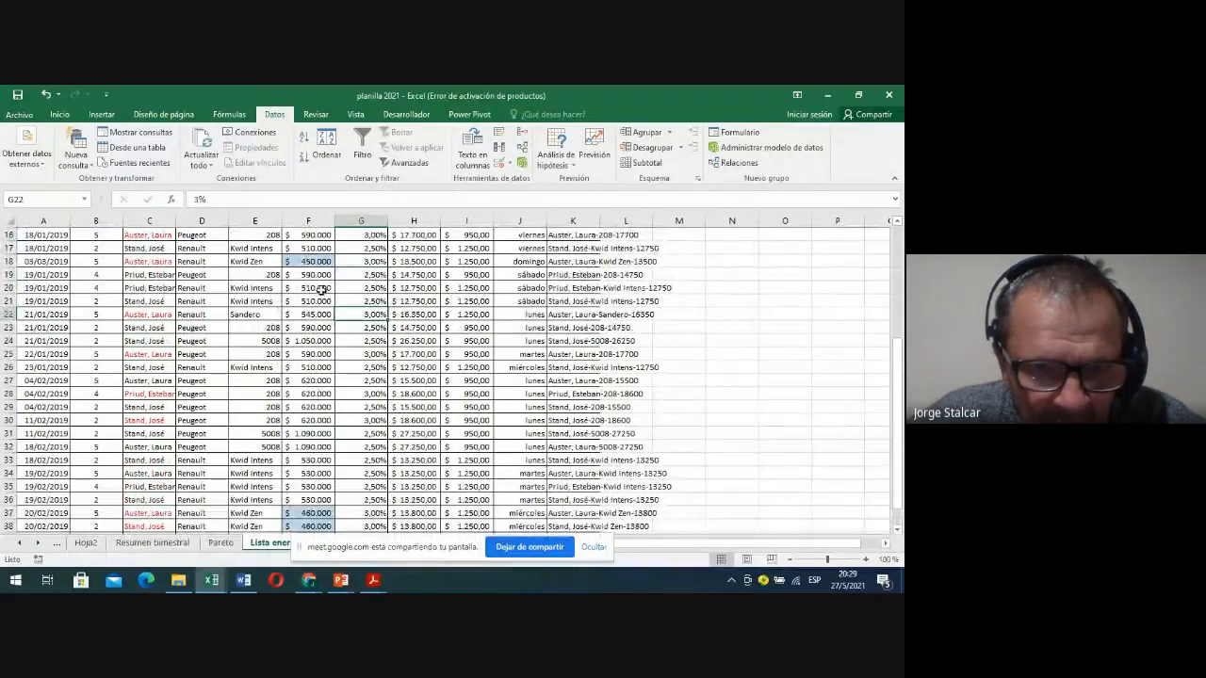
scroll(320, 325, "up", 2)
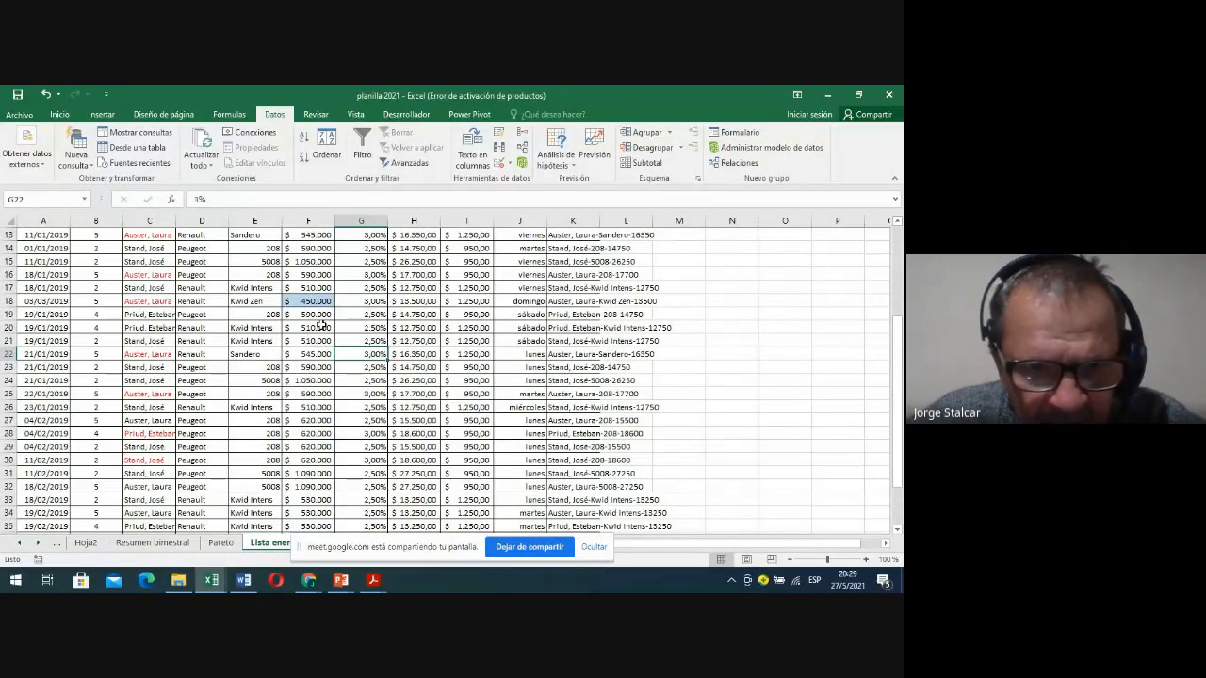
scroll(321, 325, "up", 2)
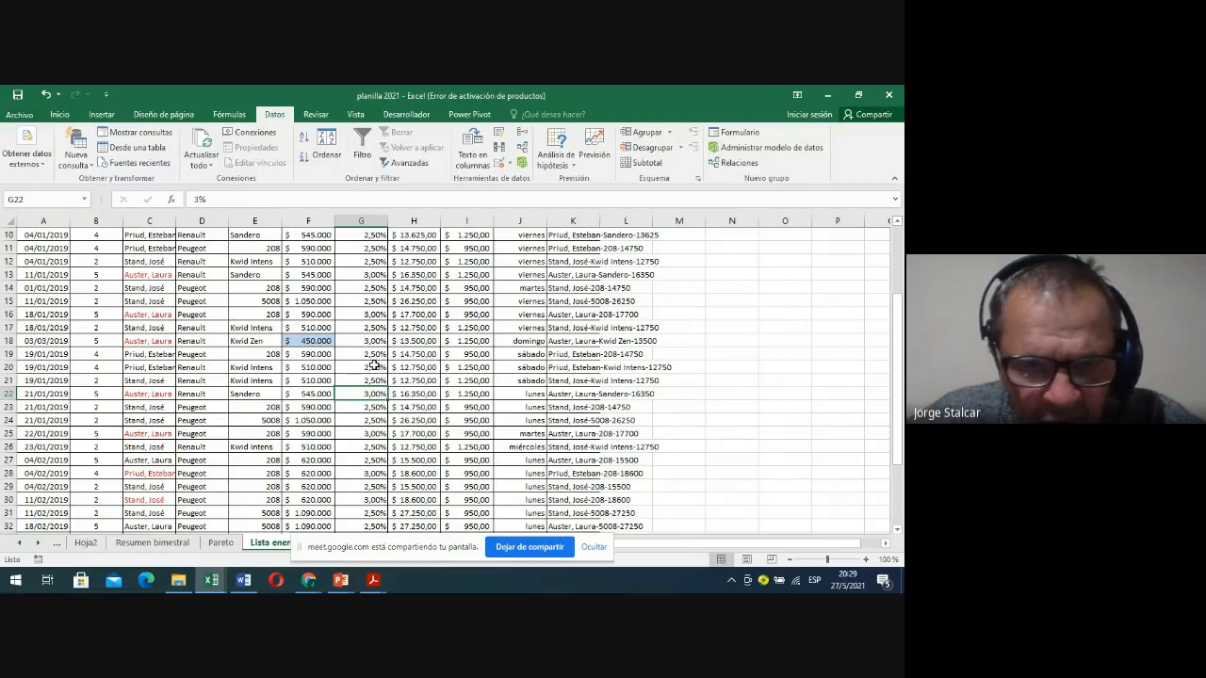
left_click(197, 366)
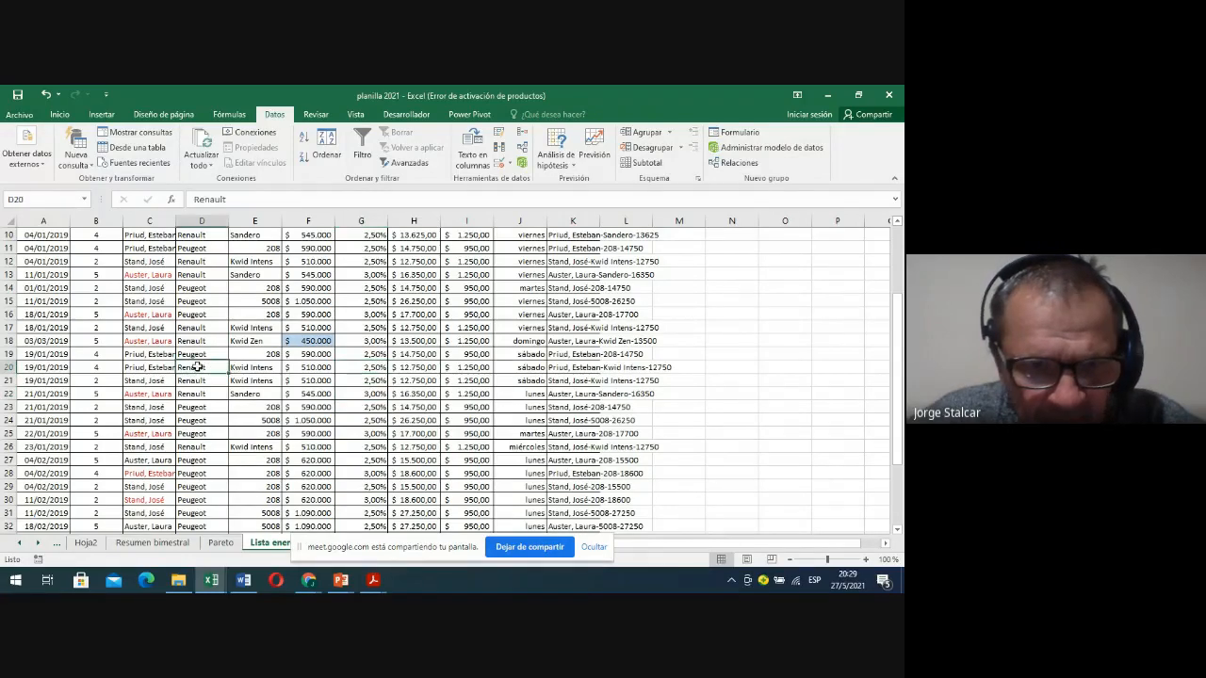
left_click(92, 341)
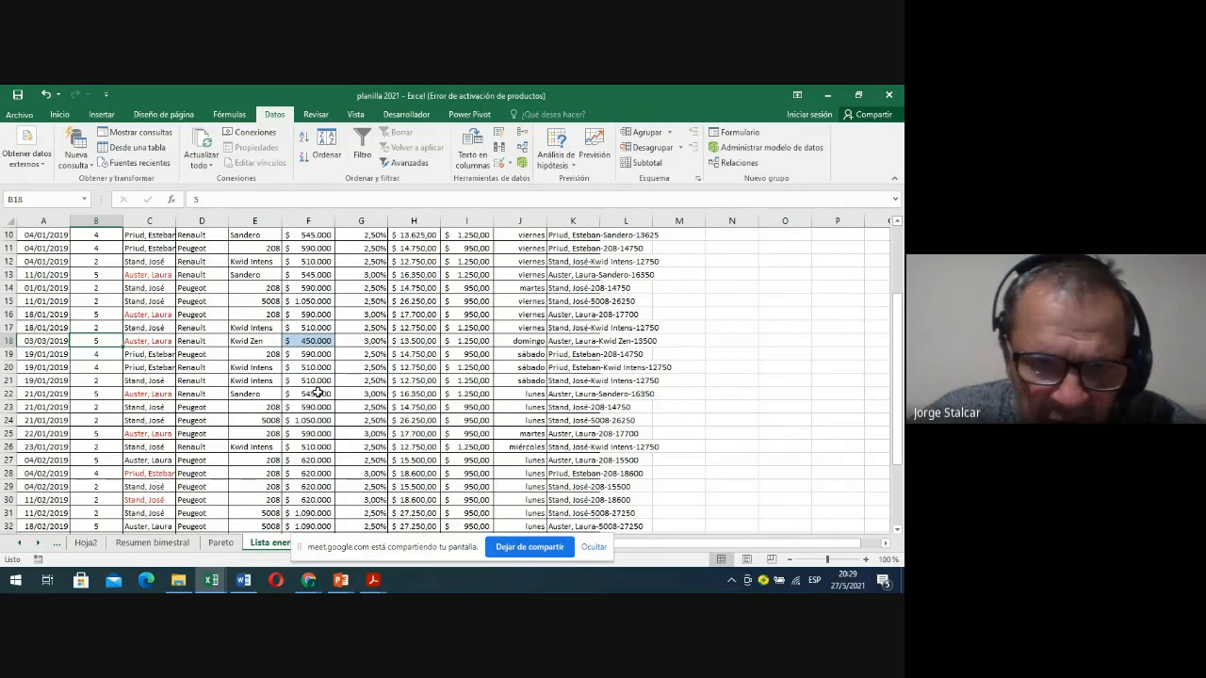
left_click(196, 381)
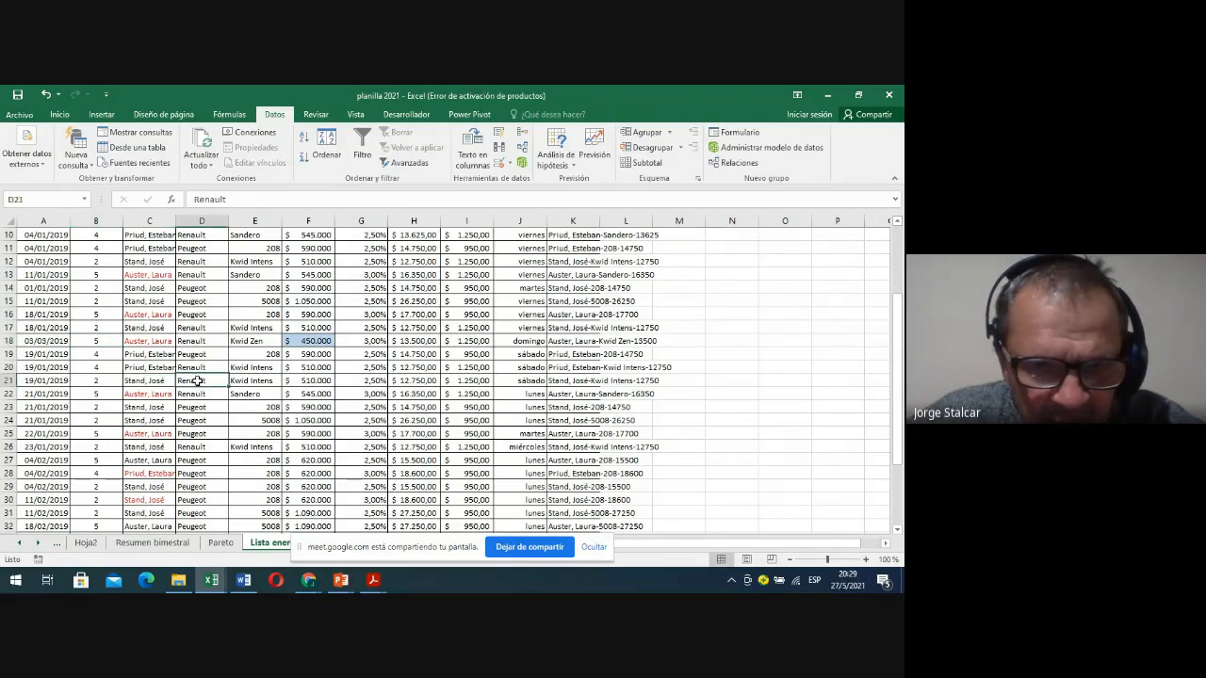
left_click(374, 380)
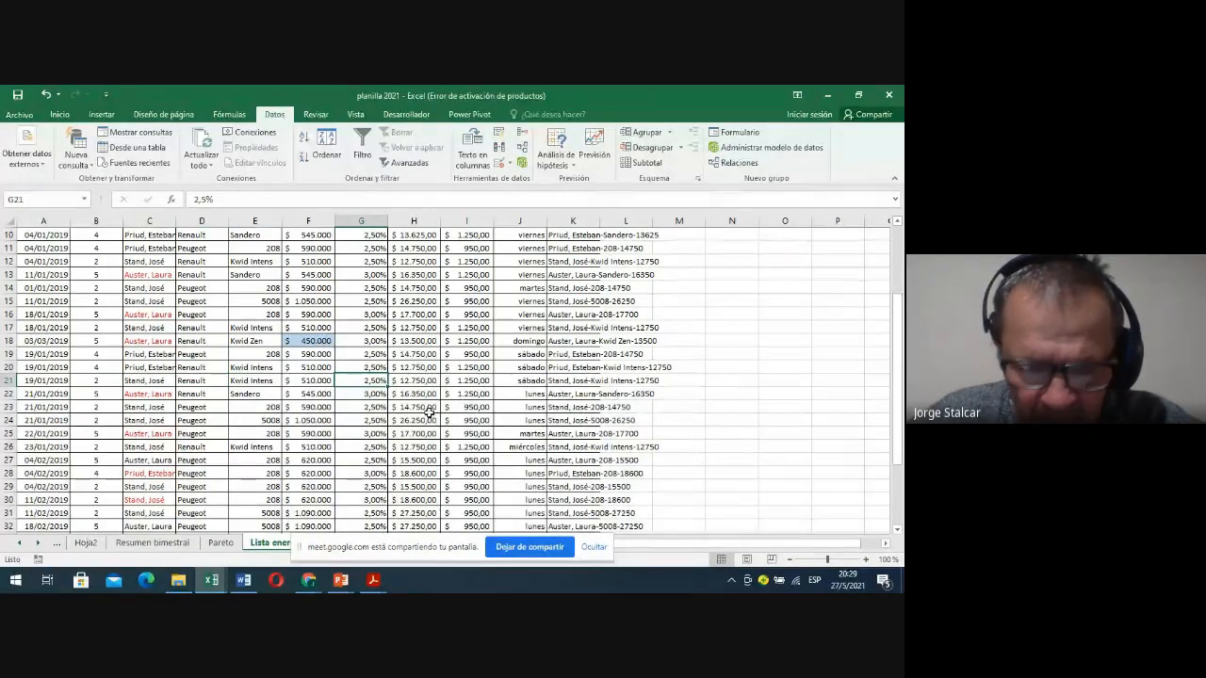
scroll(430, 411, "up", 3)
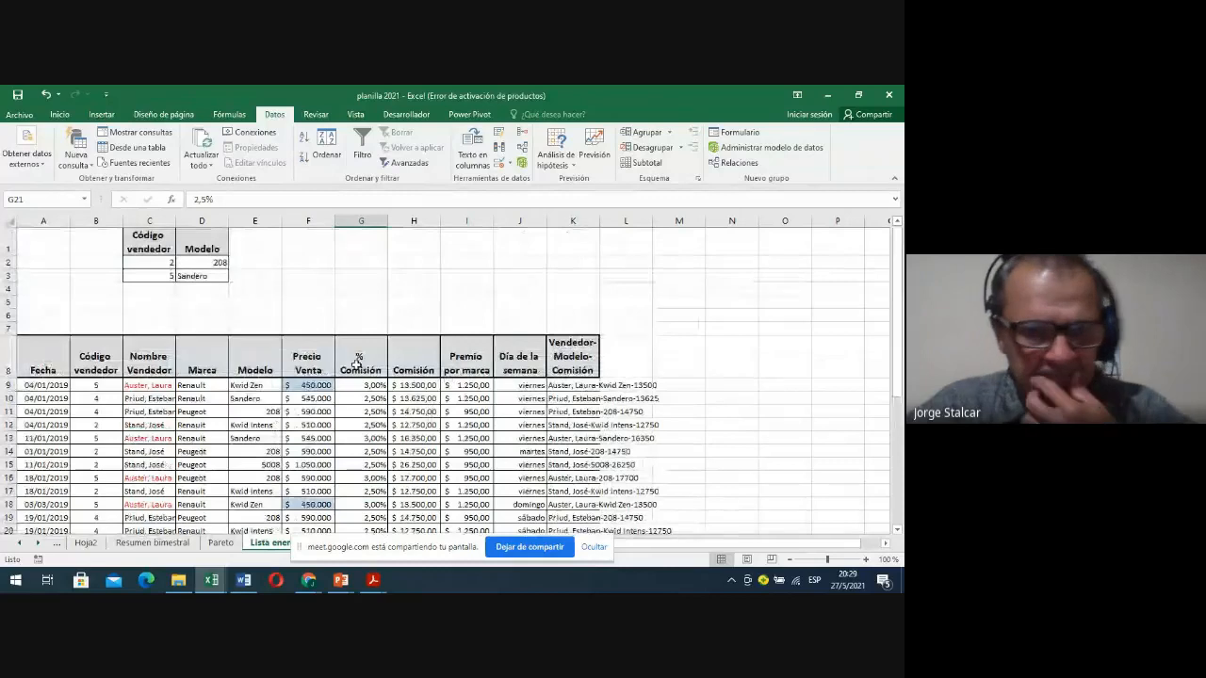
Enter the filter condition note "vendedor 5 entre 500 y 600 mil o reanual con comis 2,5%" in cell C5
left_click(305, 242)
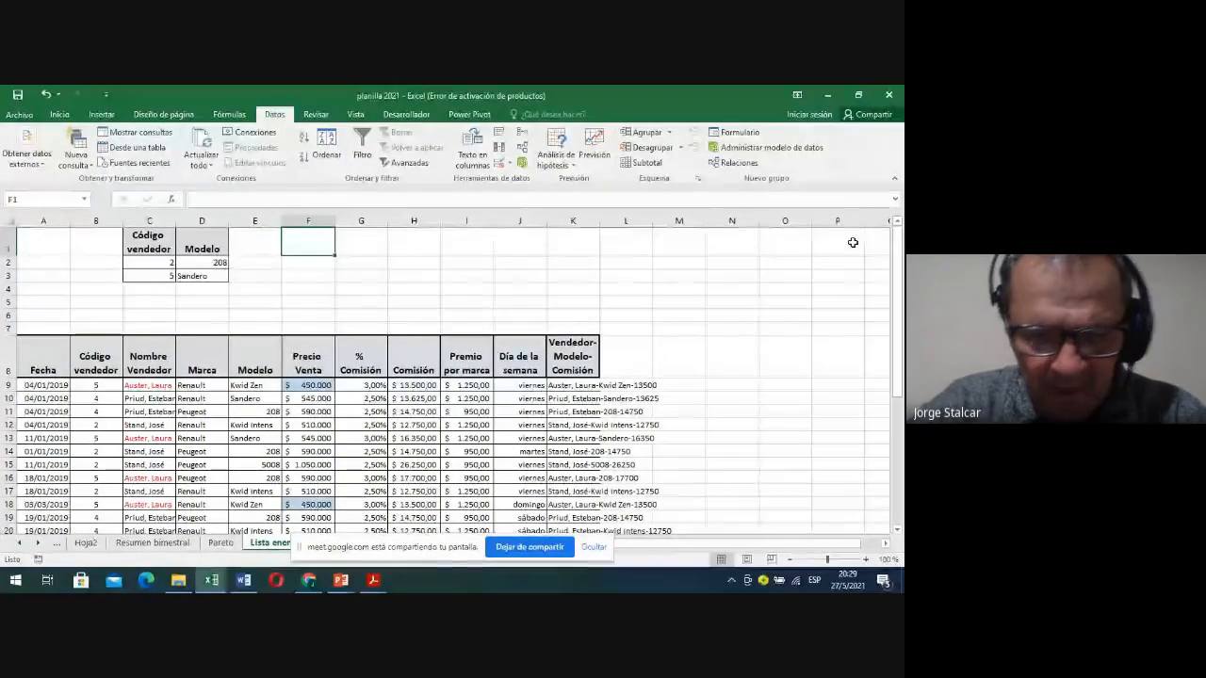
key("Left")
key("Left")
key("Left")
key("Down")
key("Down")
key("Down")
key("Down")
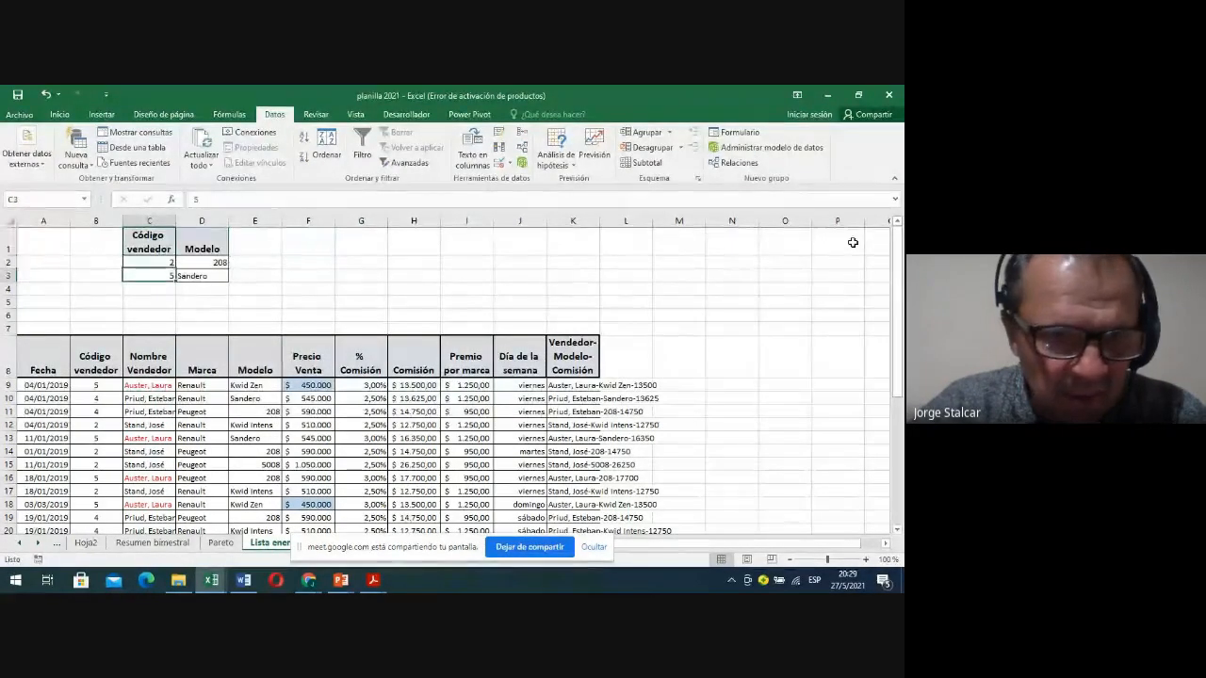
type("vende")
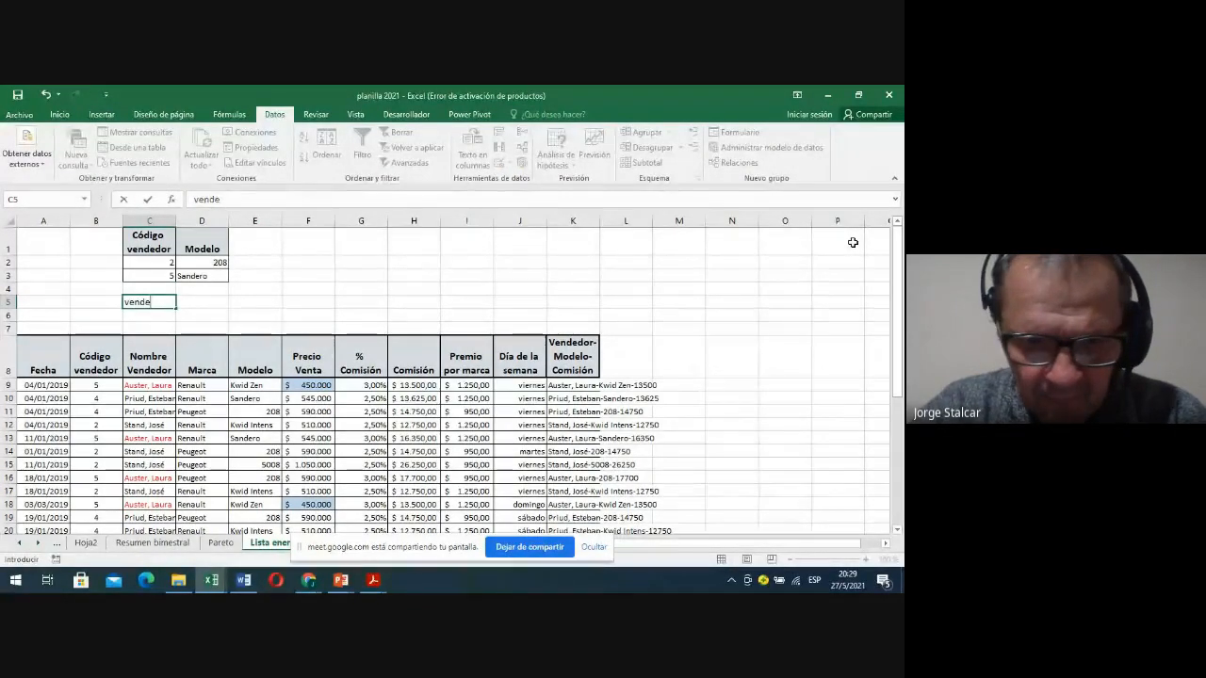
type("or")
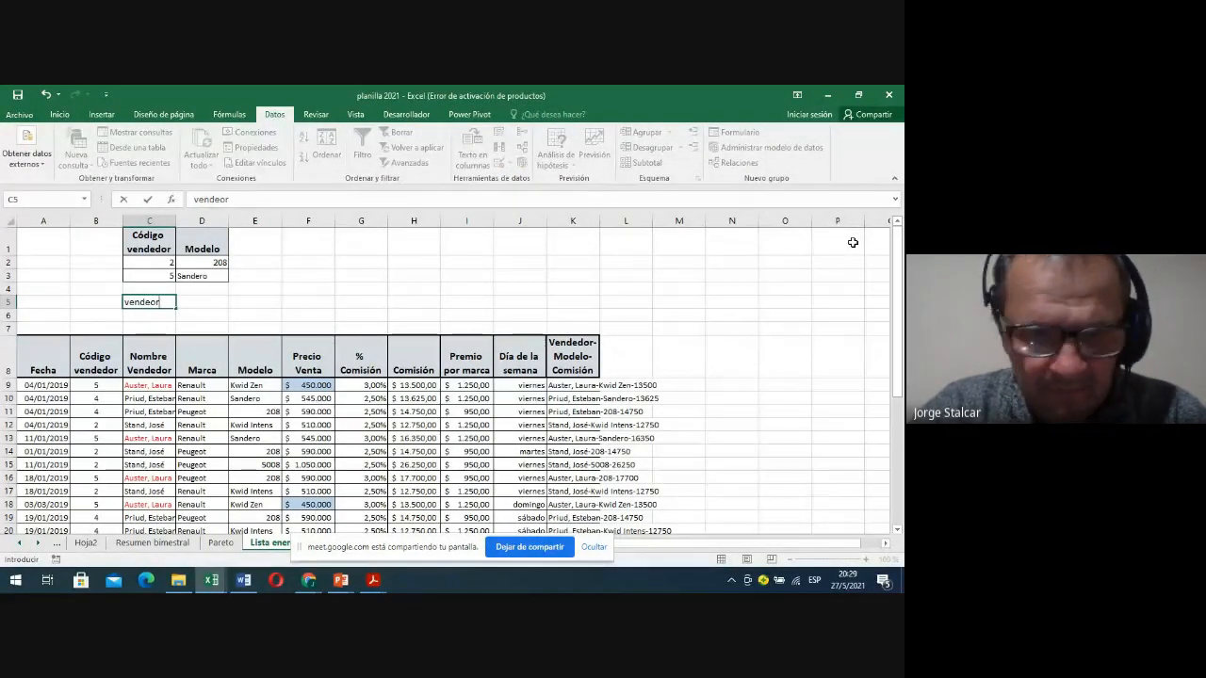
key("BackSpace")
key("BackSpace")
type("dor 5")
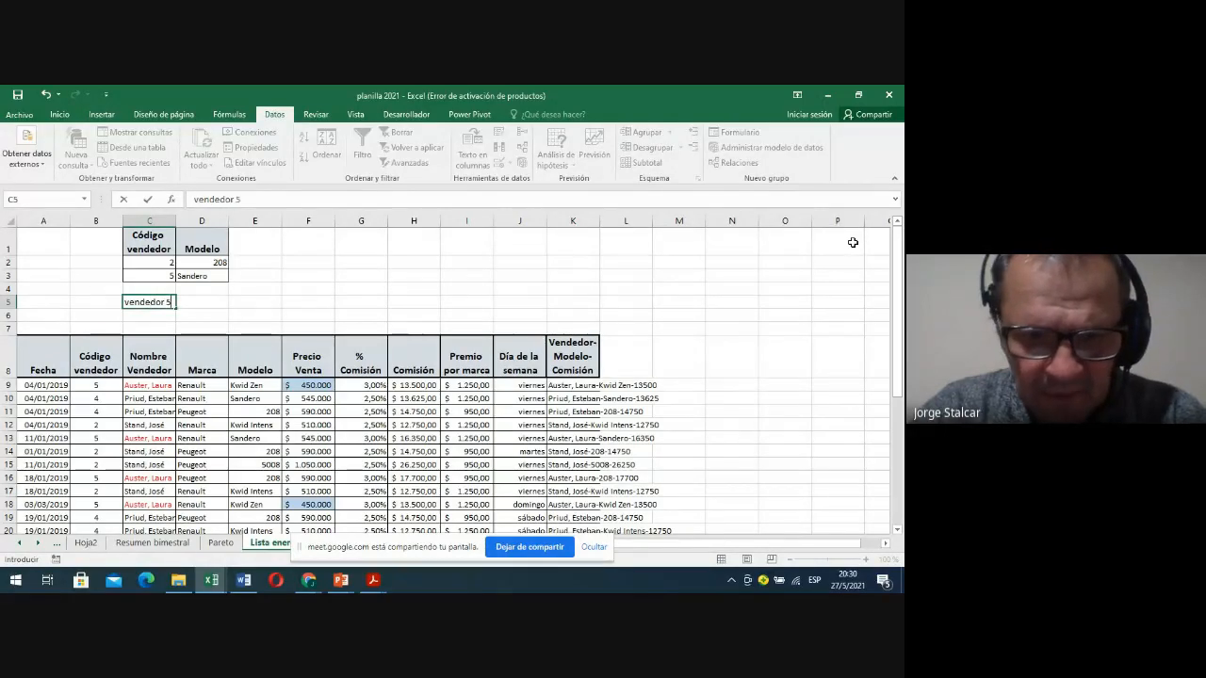
type(" entre")
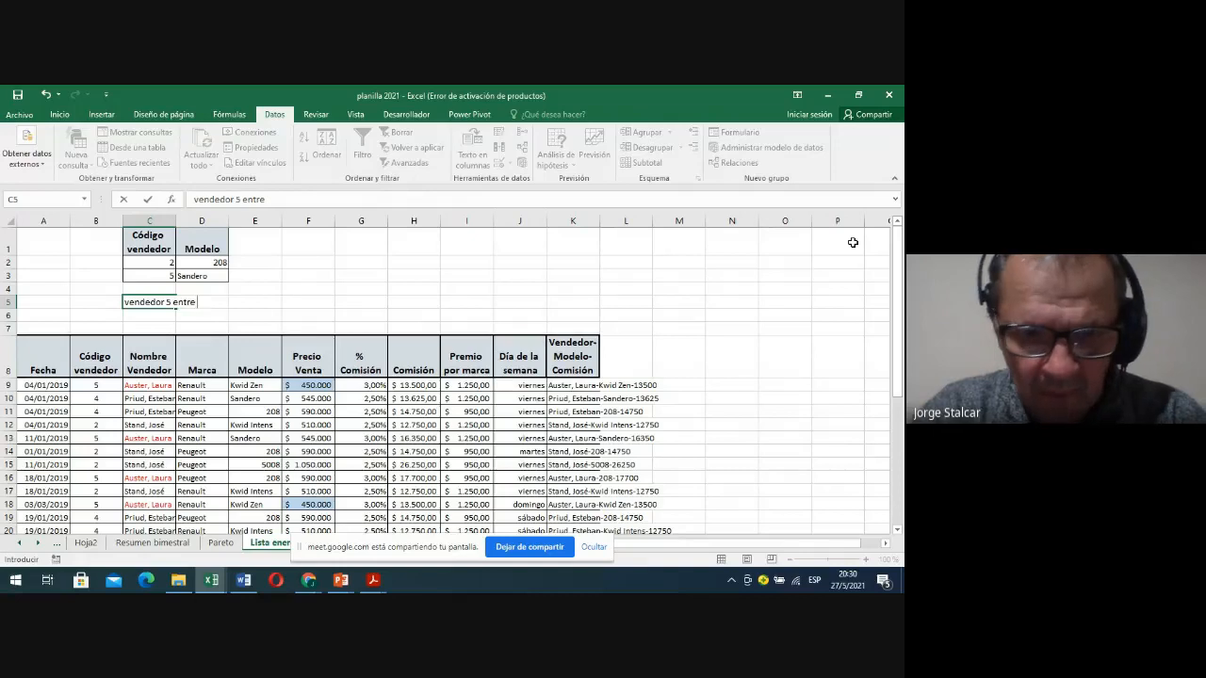
type("500 y")
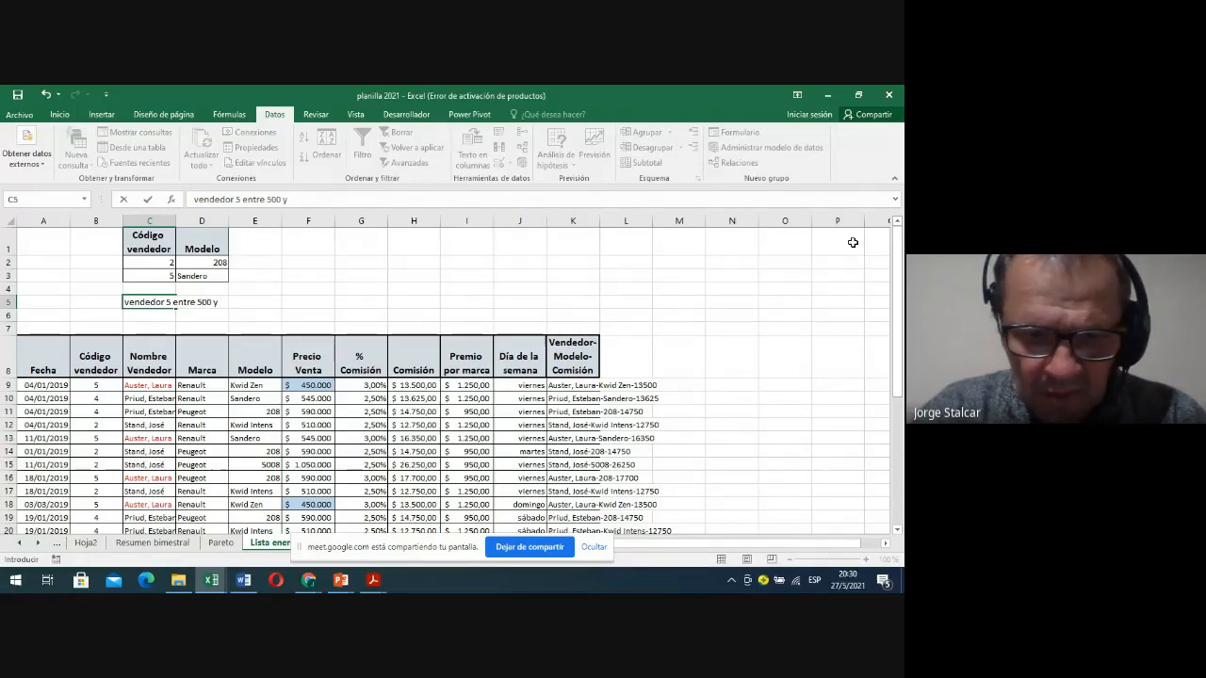
type(" 600 m")
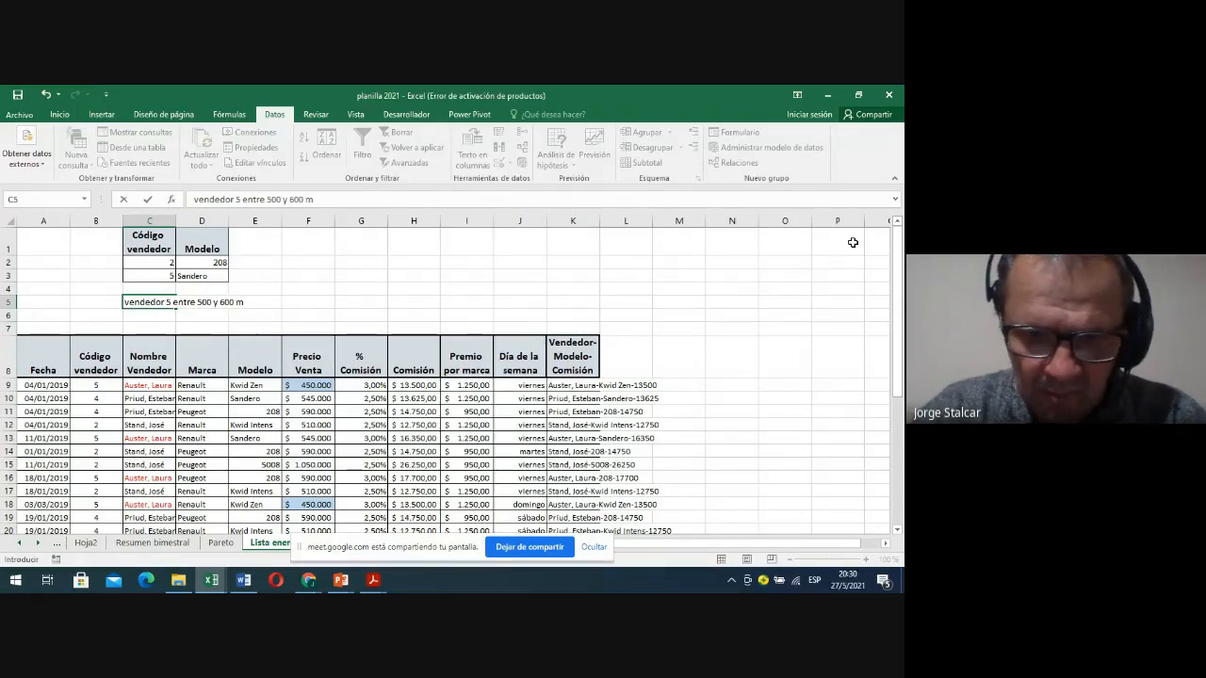
type("il")
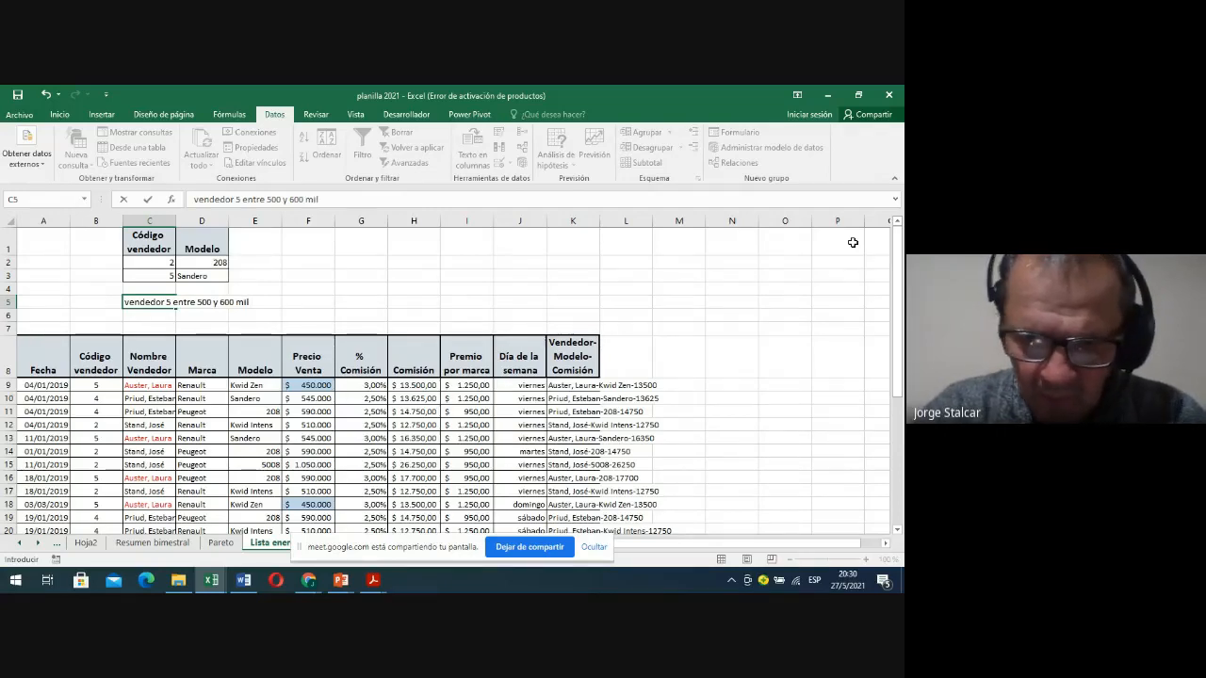
type(" o reanual ")
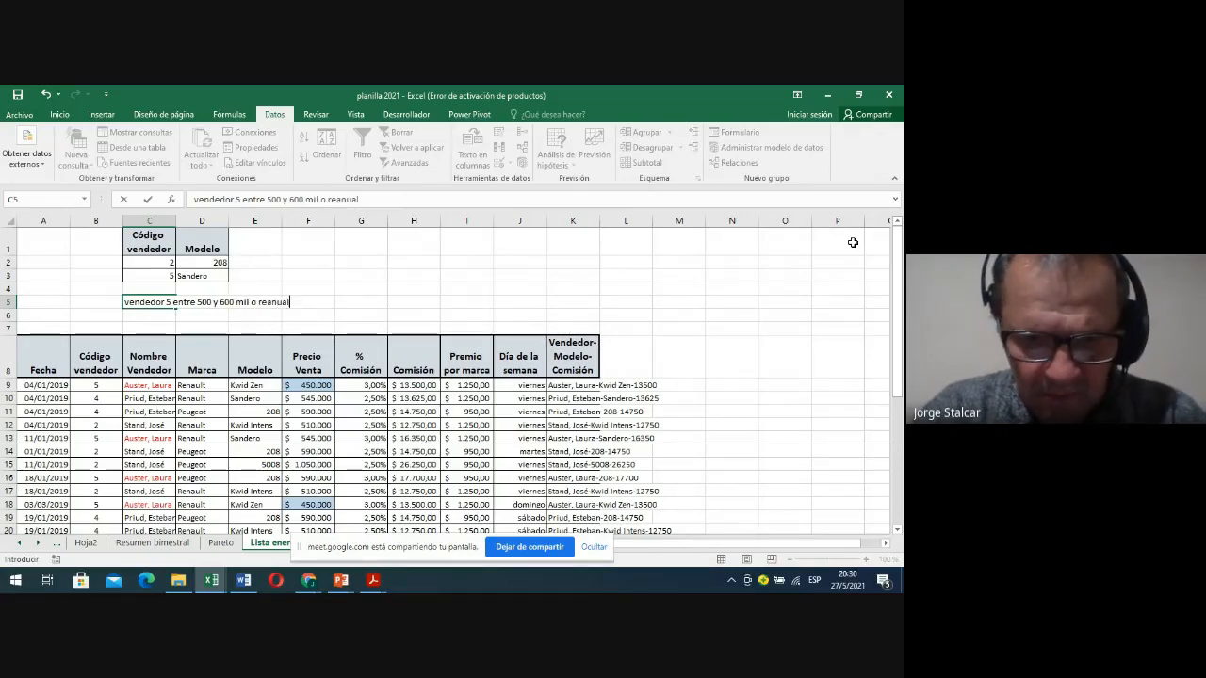
type("con comis 2,5%")
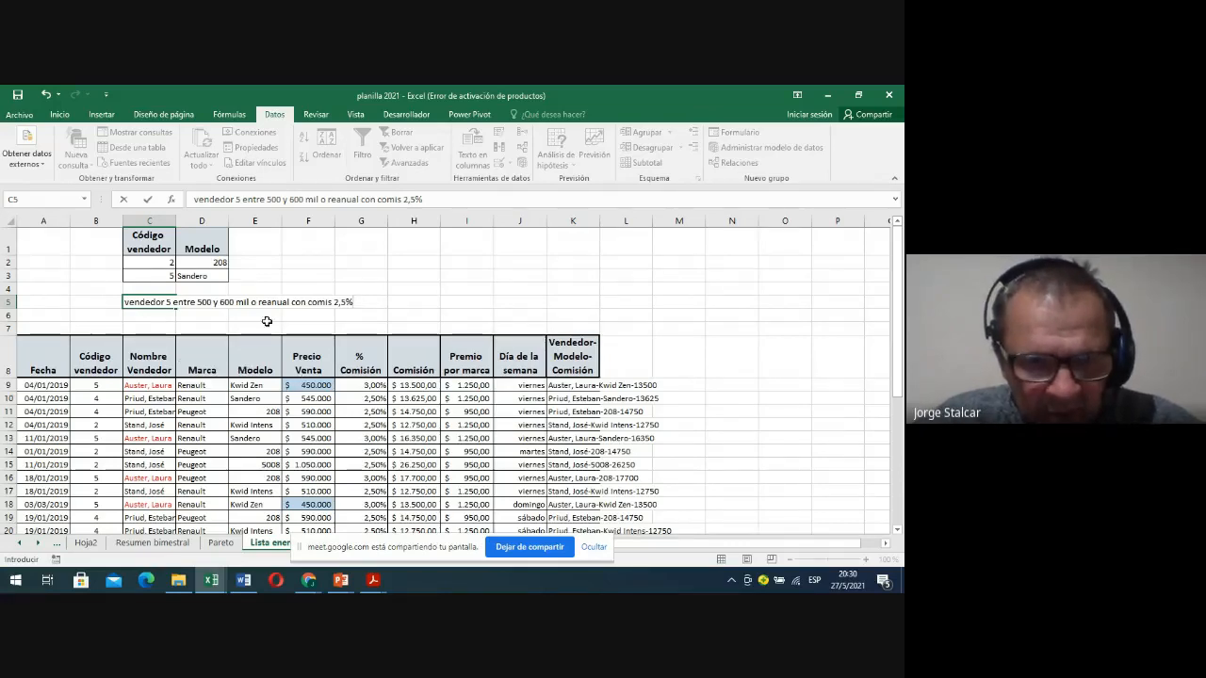
key("Escape")
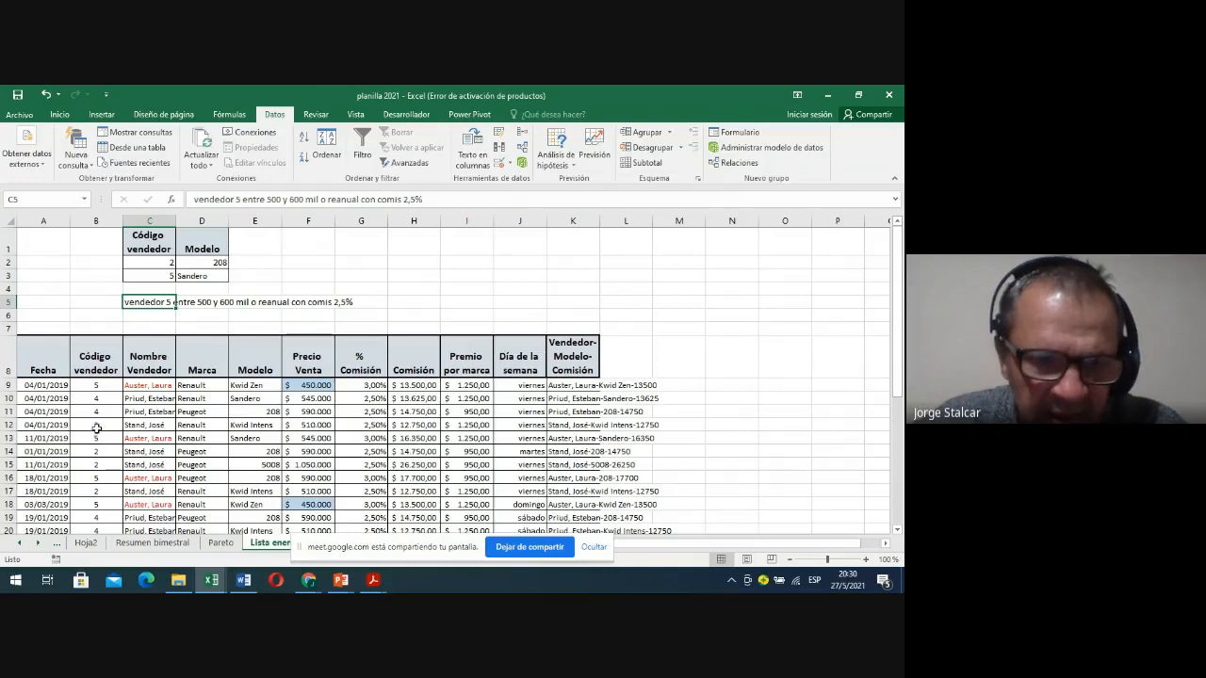
Copy the list headers Código vendedor and Precio Venta into G1 and H1 to start a second criteria range
left_click(96, 364)
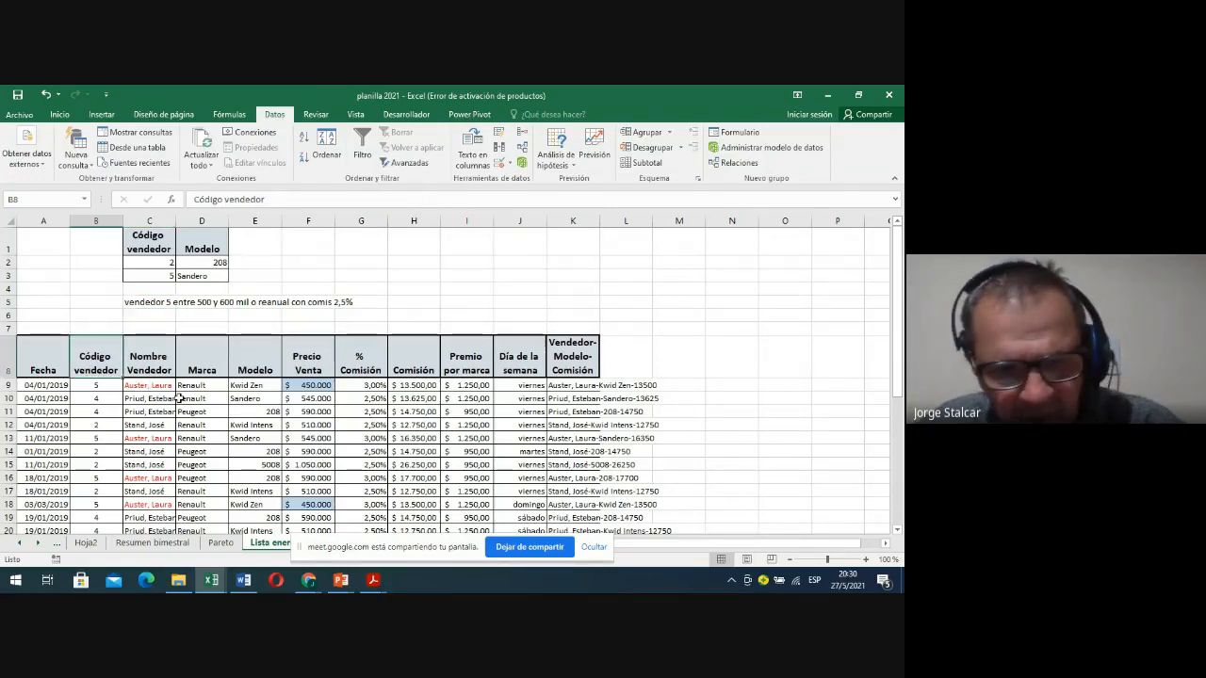
key("ctrl+c")
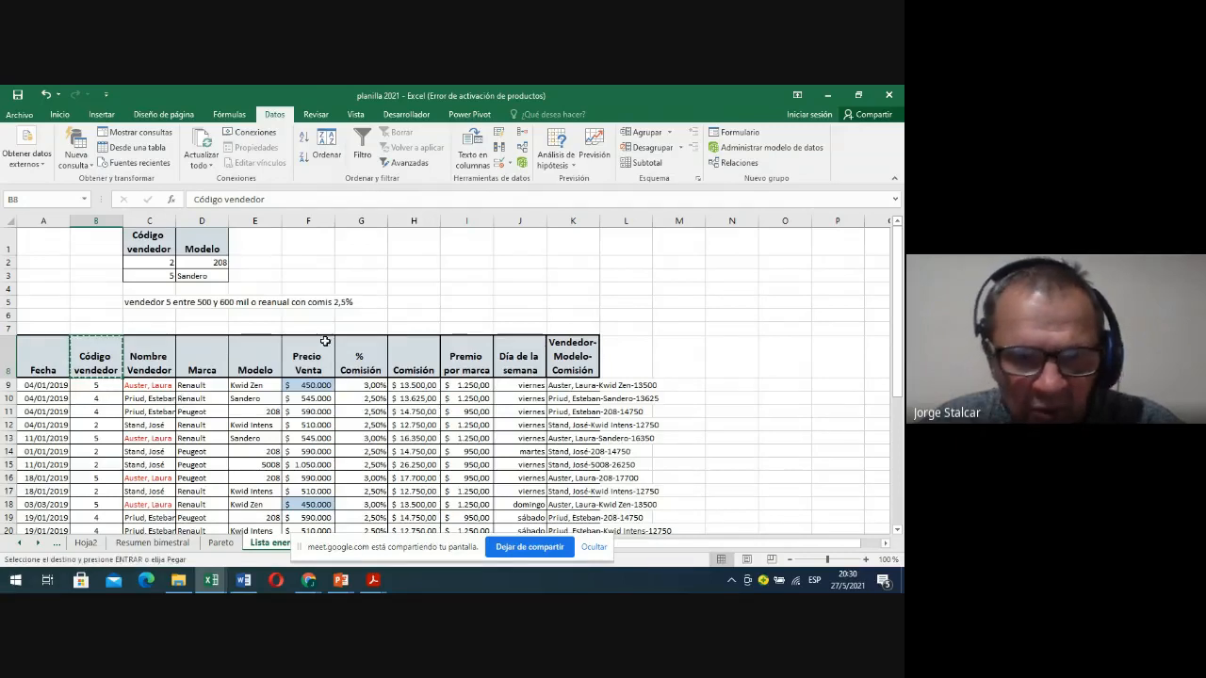
left_click(377, 240)
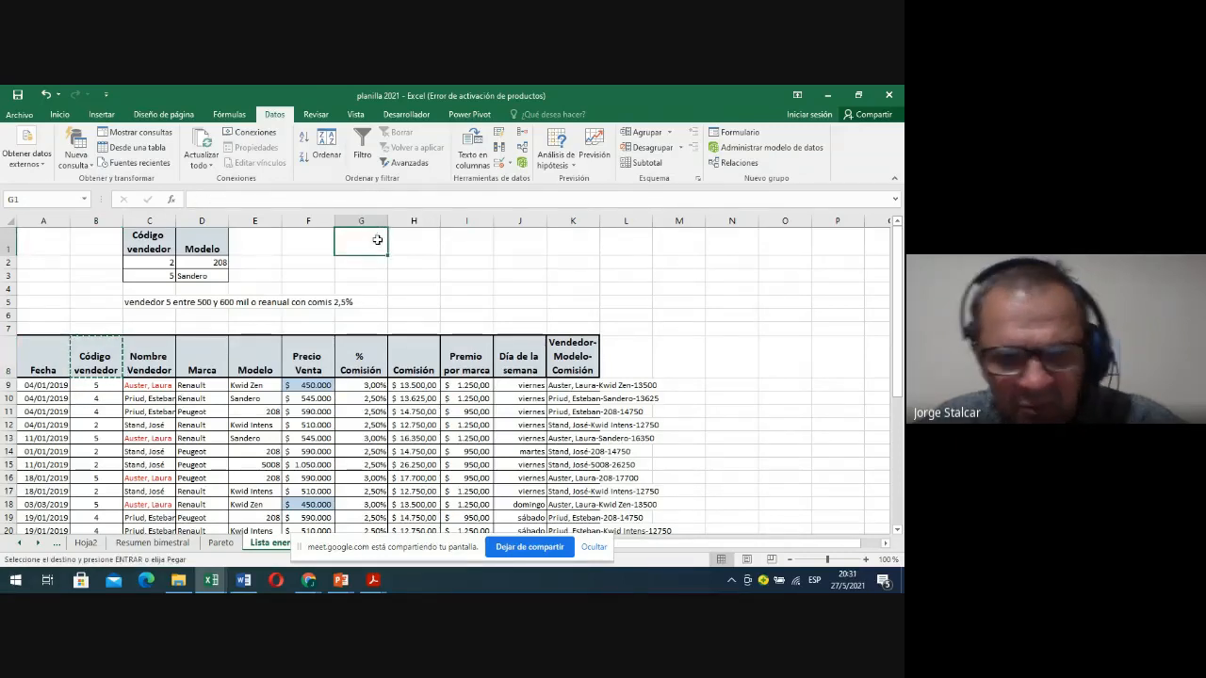
key("ctrl+v")
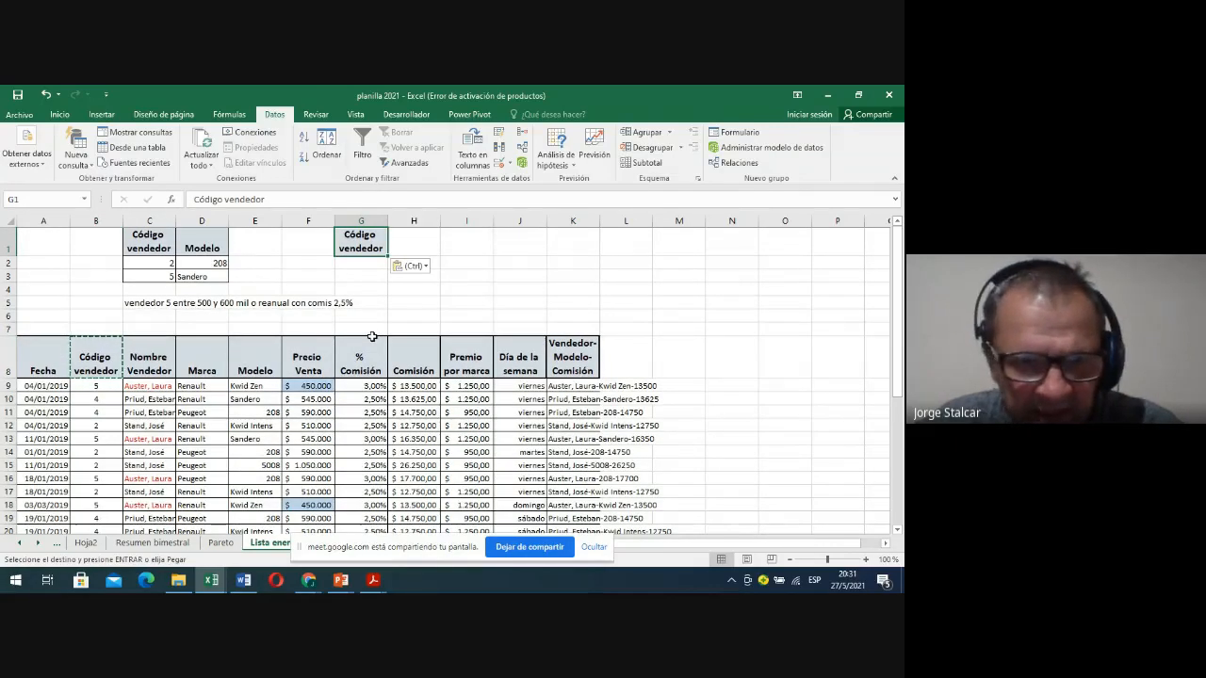
left_click(311, 359)
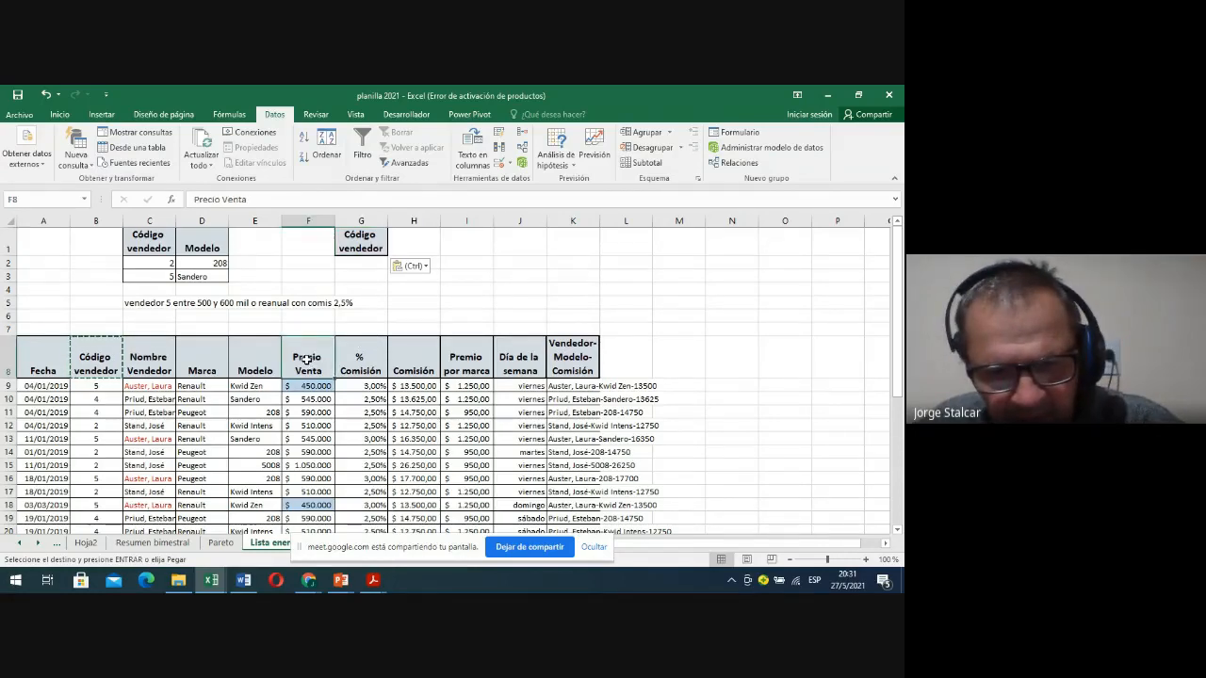
key("ctrl+c")
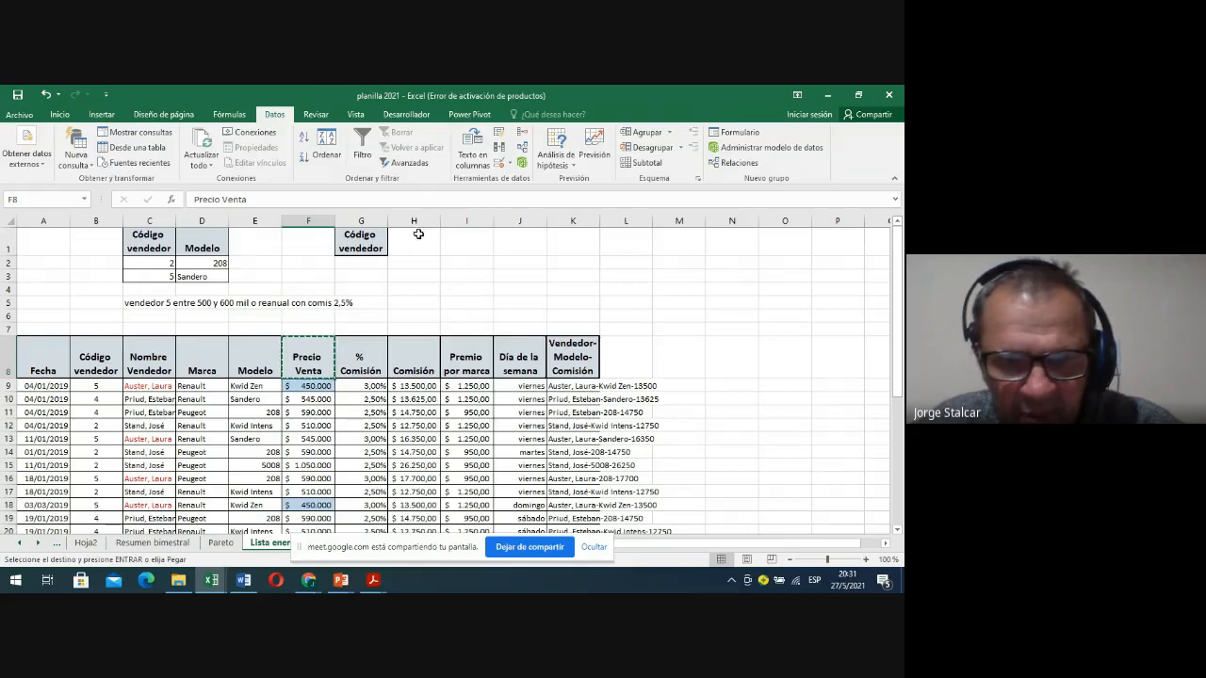
left_click(420, 244)
key("ctrl+v")
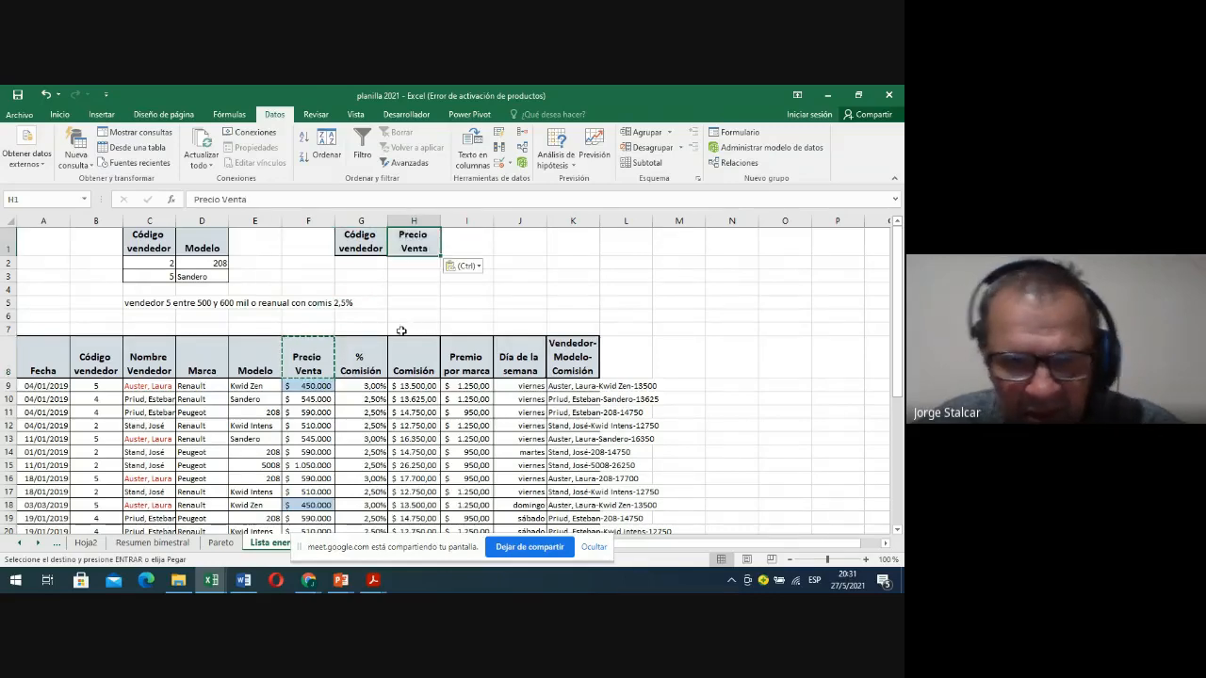
Copy the list headers % Comisión and Marca into I1 and J1 of the second criteria range
left_click(370, 366)
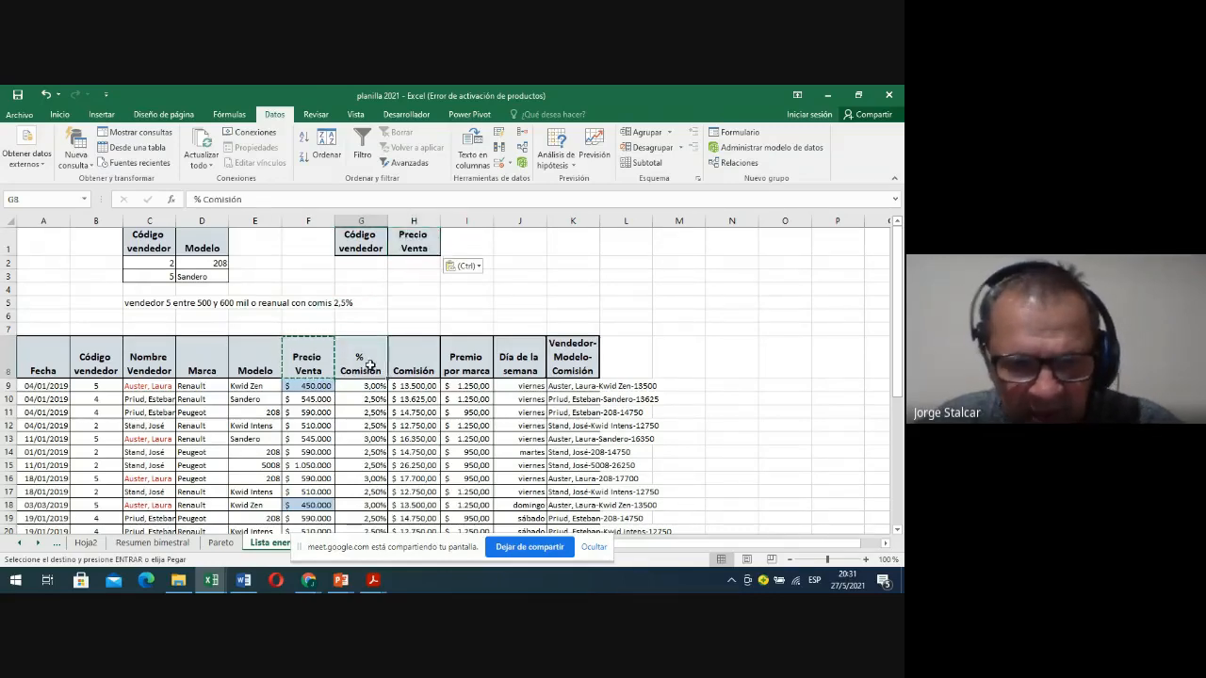
key("ctrl+c")
left_click(473, 246)
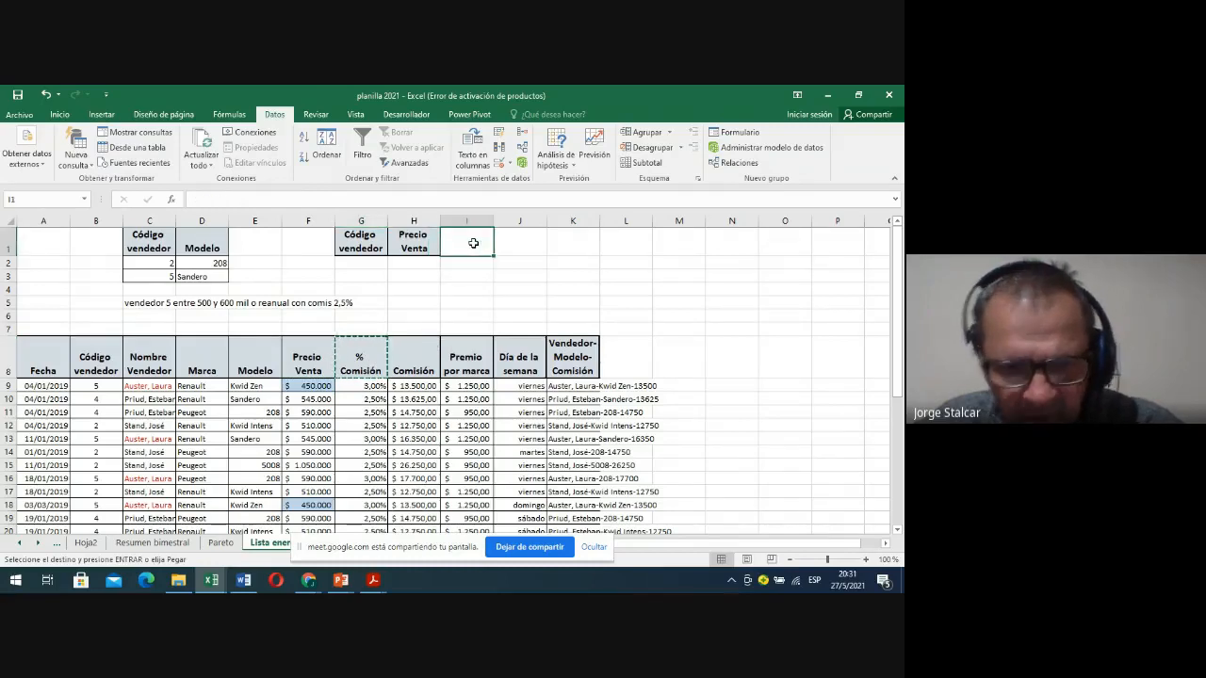
key("ctrl+v")
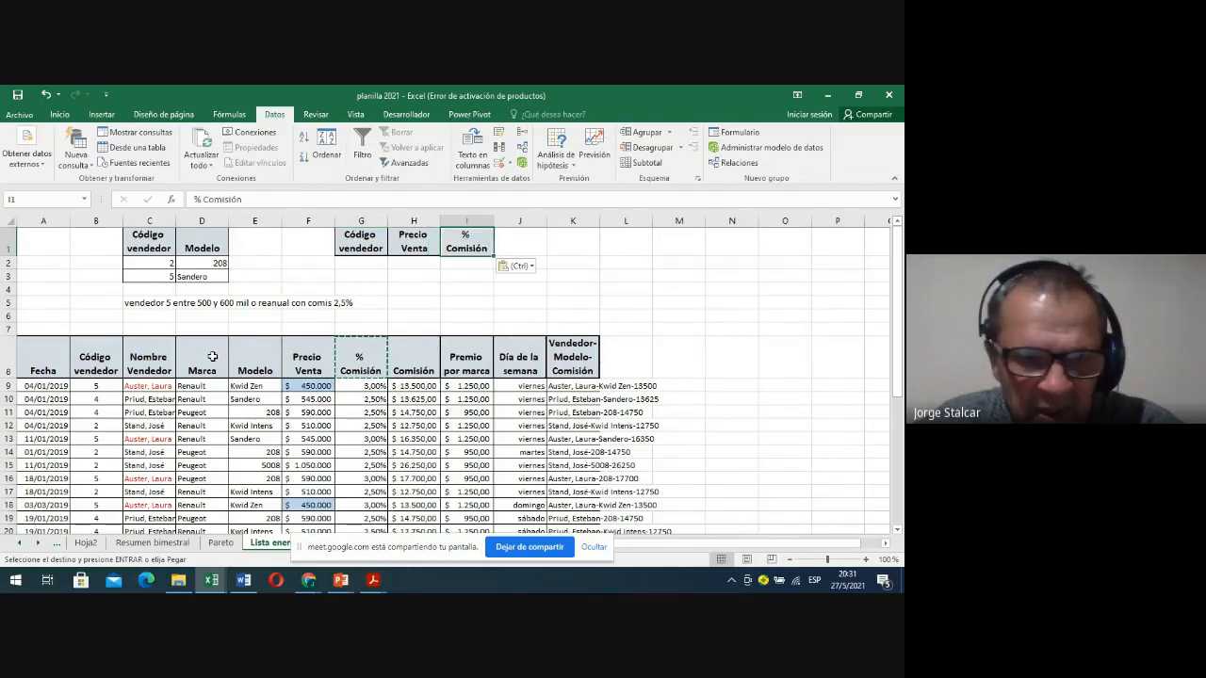
left_click(215, 356)
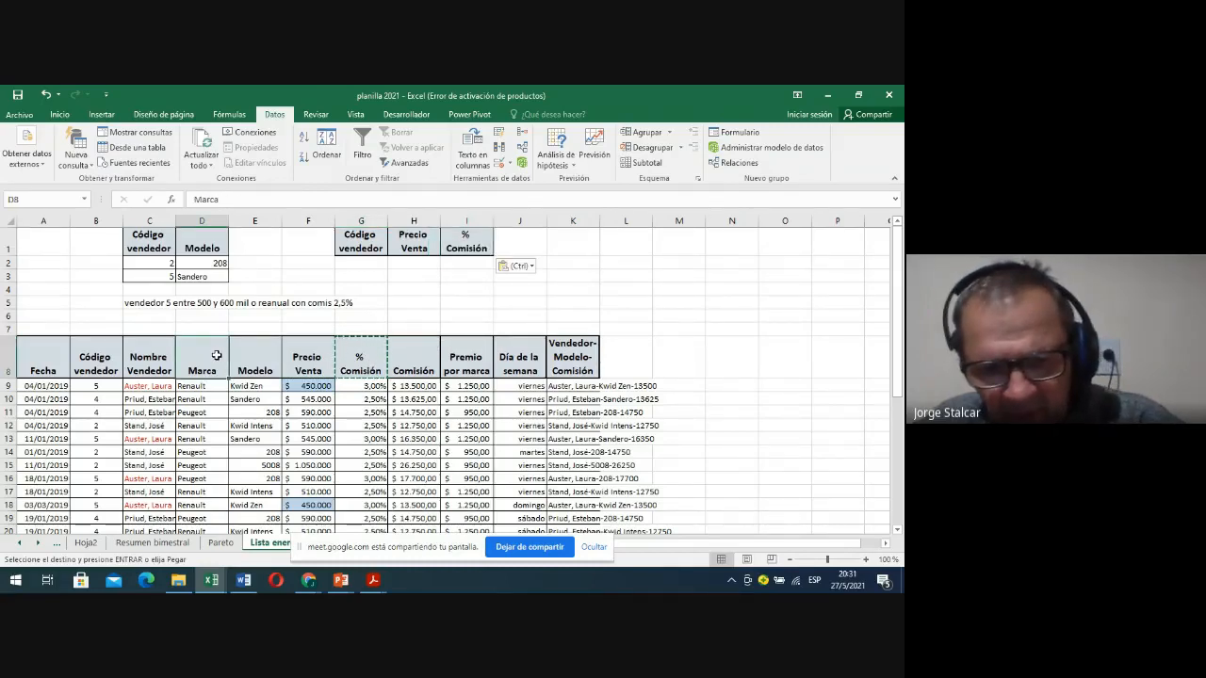
key("ctrl+c")
left_click(514, 247)
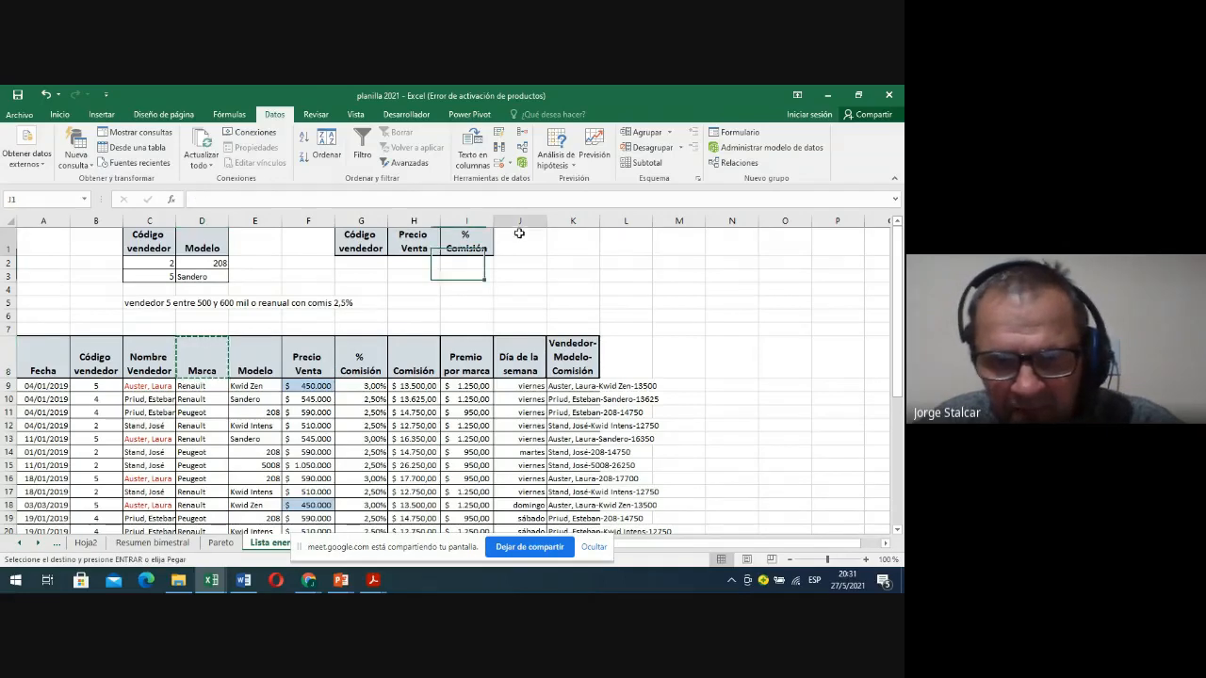
key("ctrl+v")
left_click(566, 267)
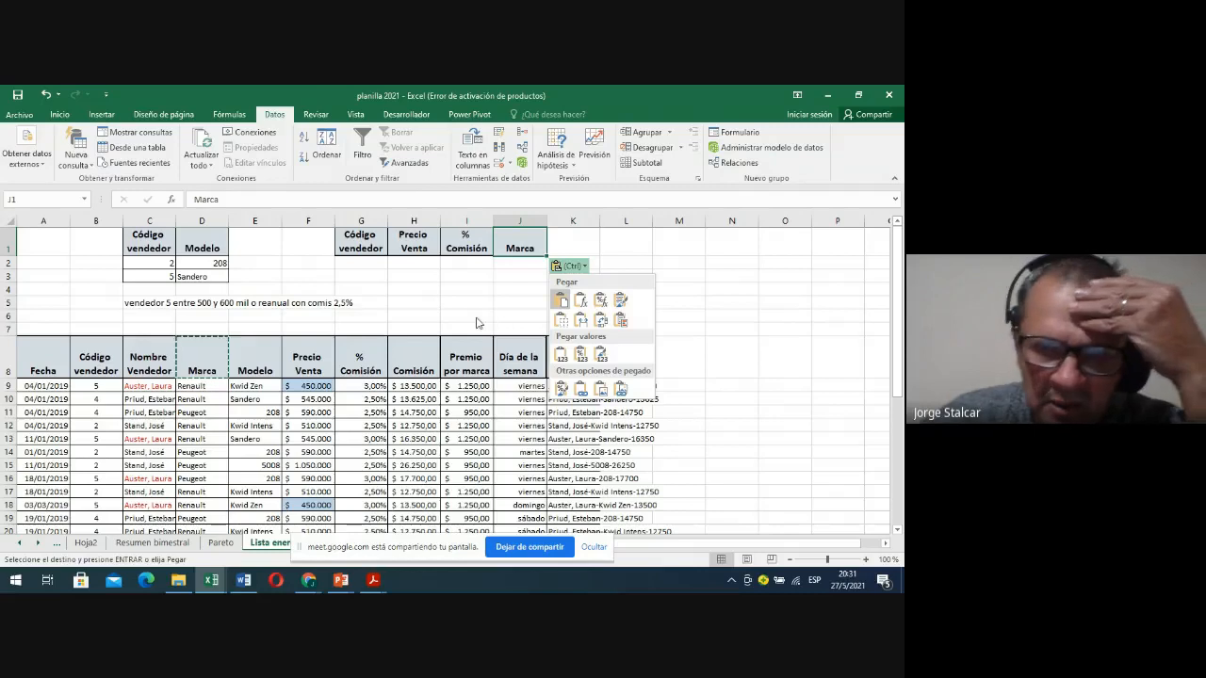
key("Escape")
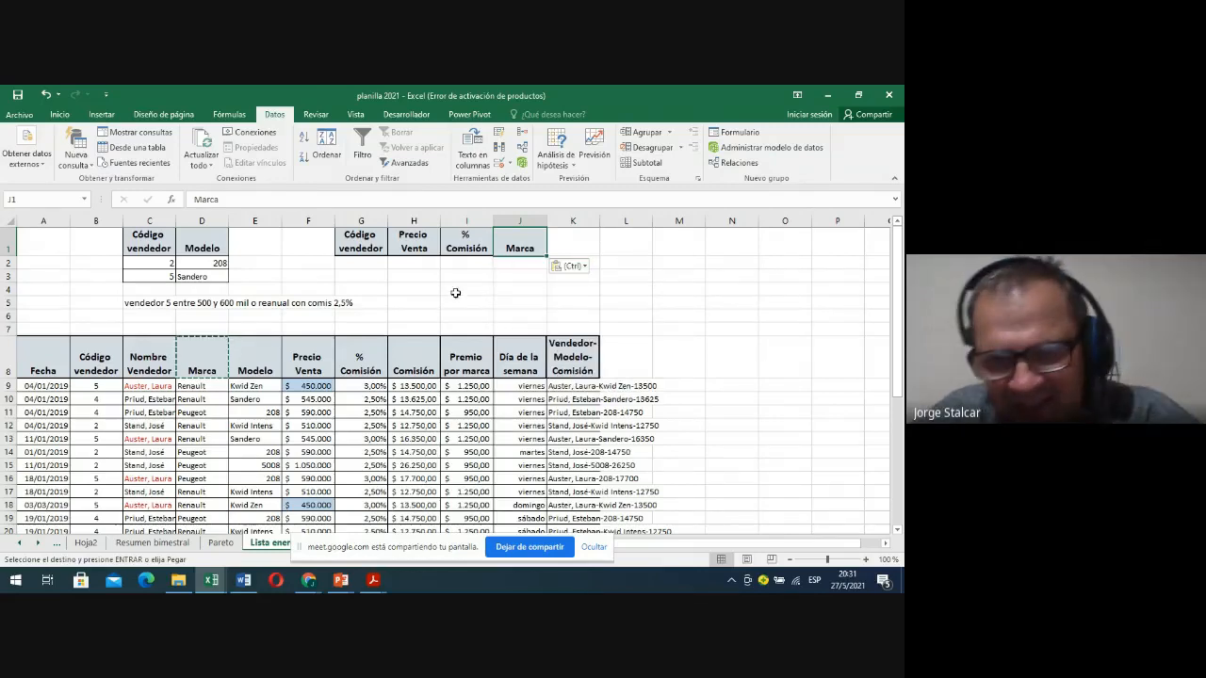
left_click(455, 293)
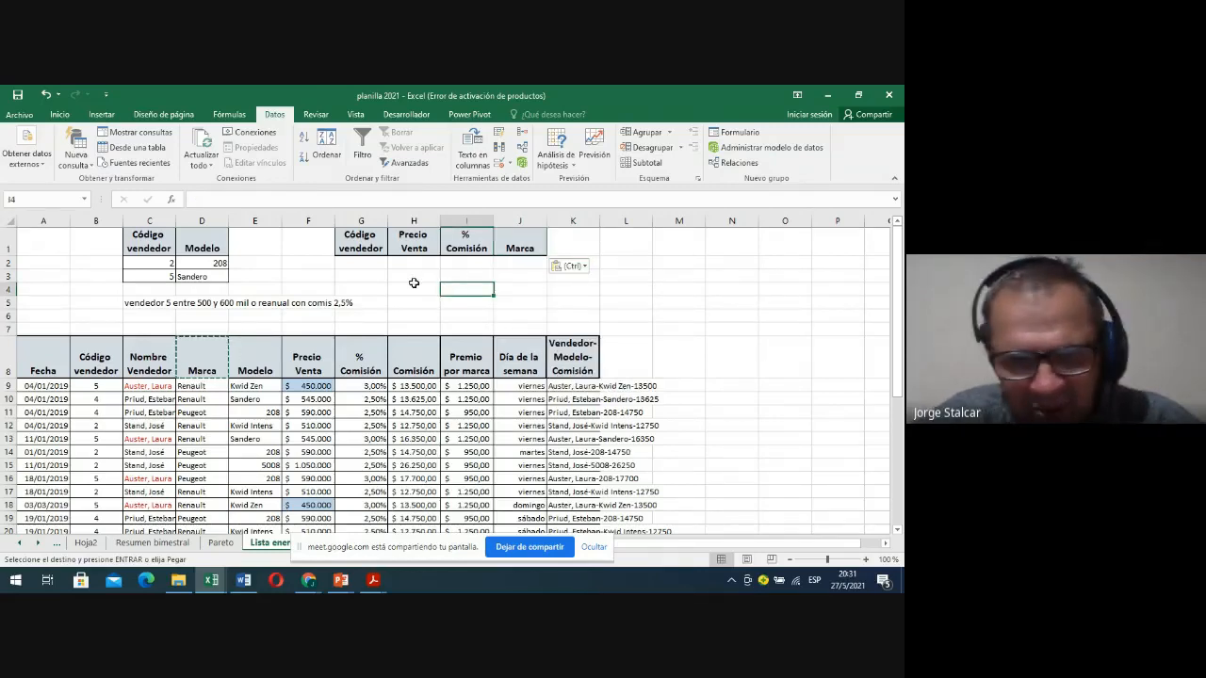
Enter the criteria 5 under Código vendedor in G2 and >500000 under Precio Venta in H2
left_click(361, 263)
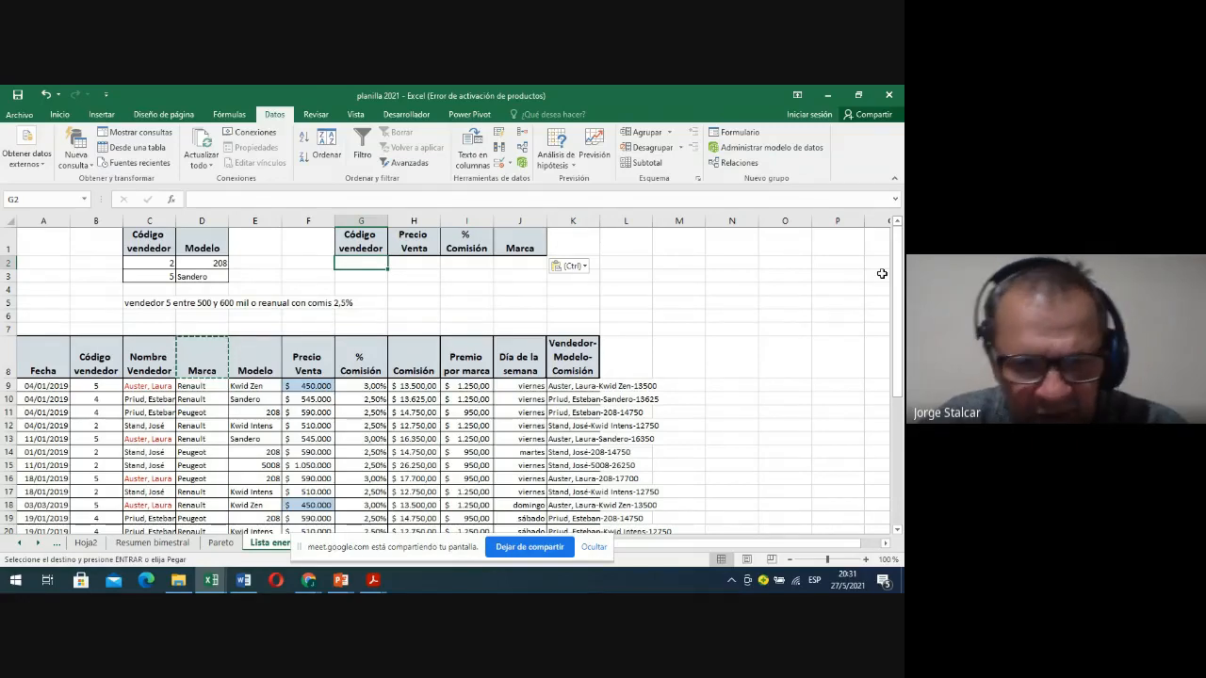
type("5")
key("Tab")
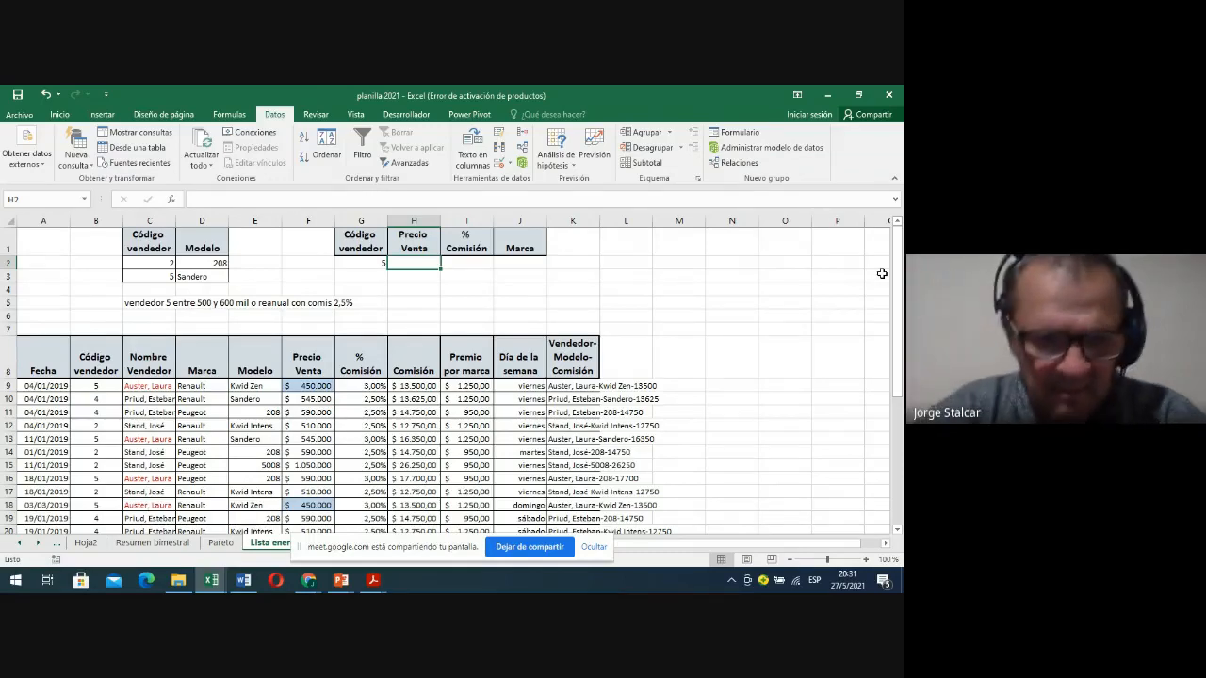
type(">500000")
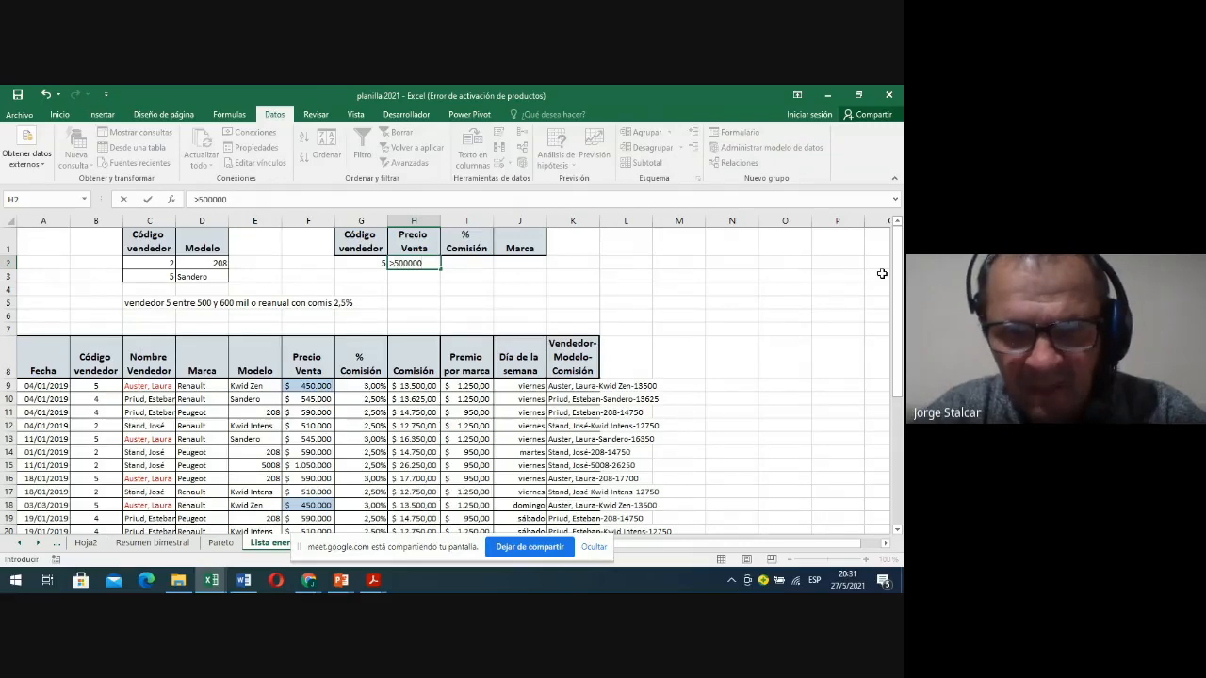
key("Return")
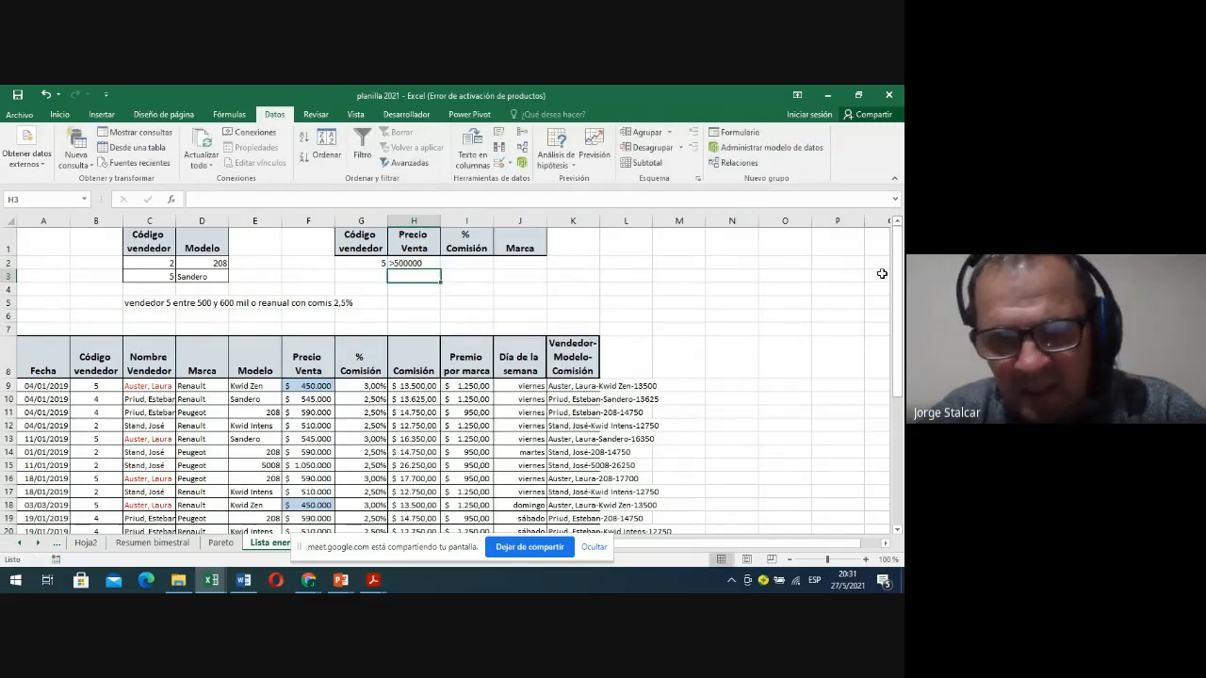
key("Up")
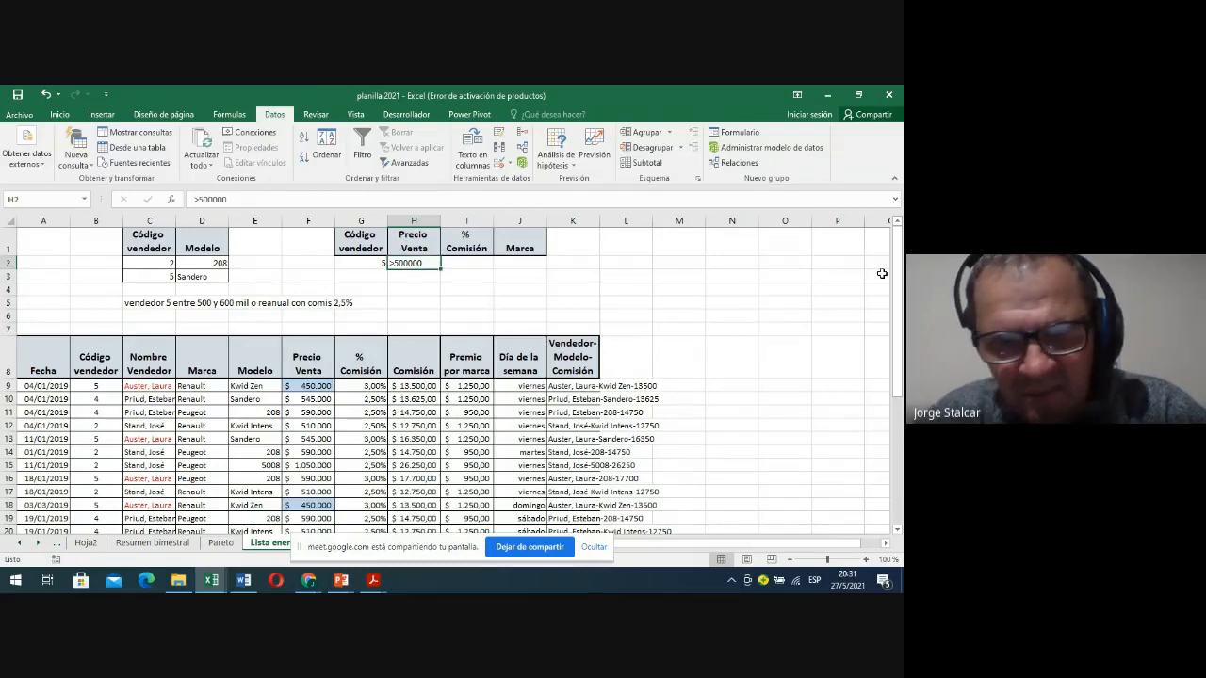
Shift the % Comisión and Marca criteria headers to J1:K1 and copy the Precio Venta header from H1 into I1
left_click_drag(462, 242, 570, 251)
left_click(414, 246)
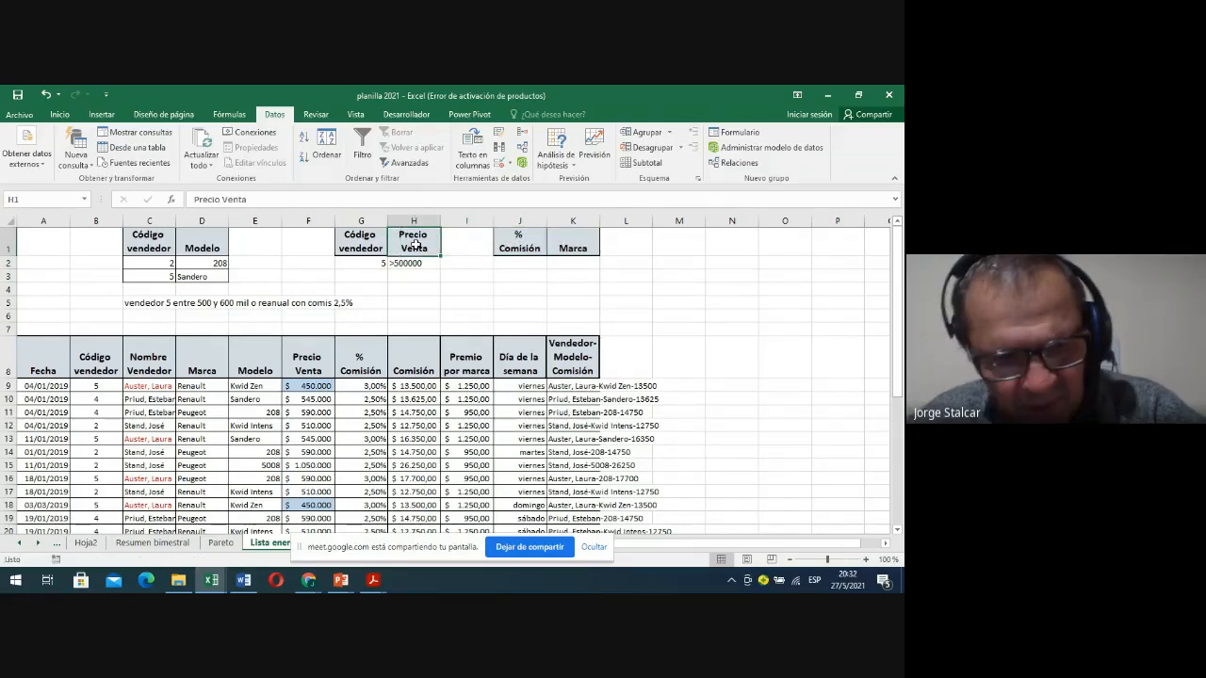
key("ctrl+c")
left_click(466, 248)
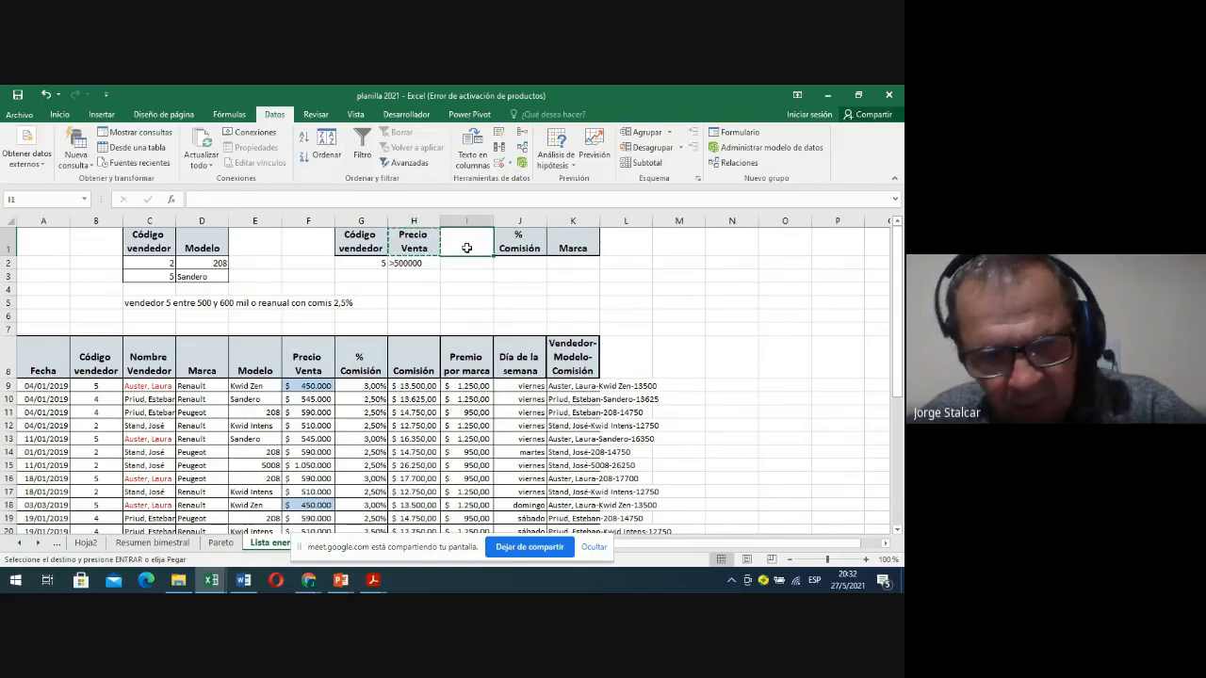
key("ctrl+v")
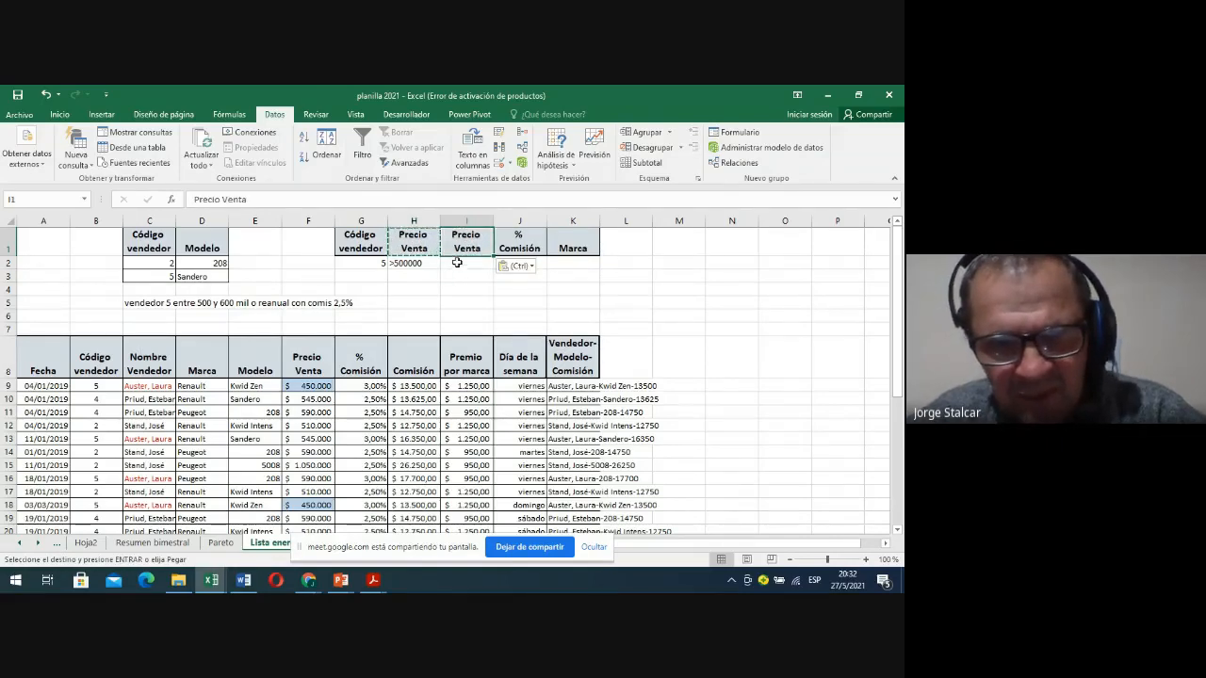
Enter the criterion <600000 under the second Precio Venta header in I2
left_click(459, 264)
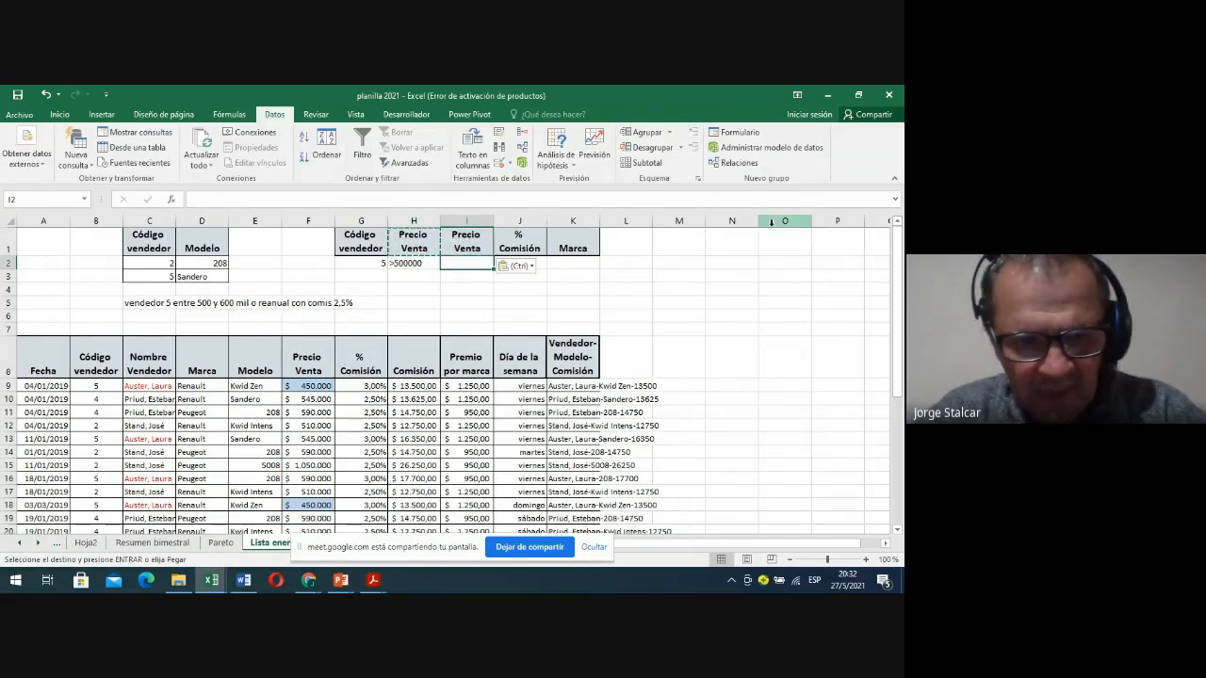
type("<")
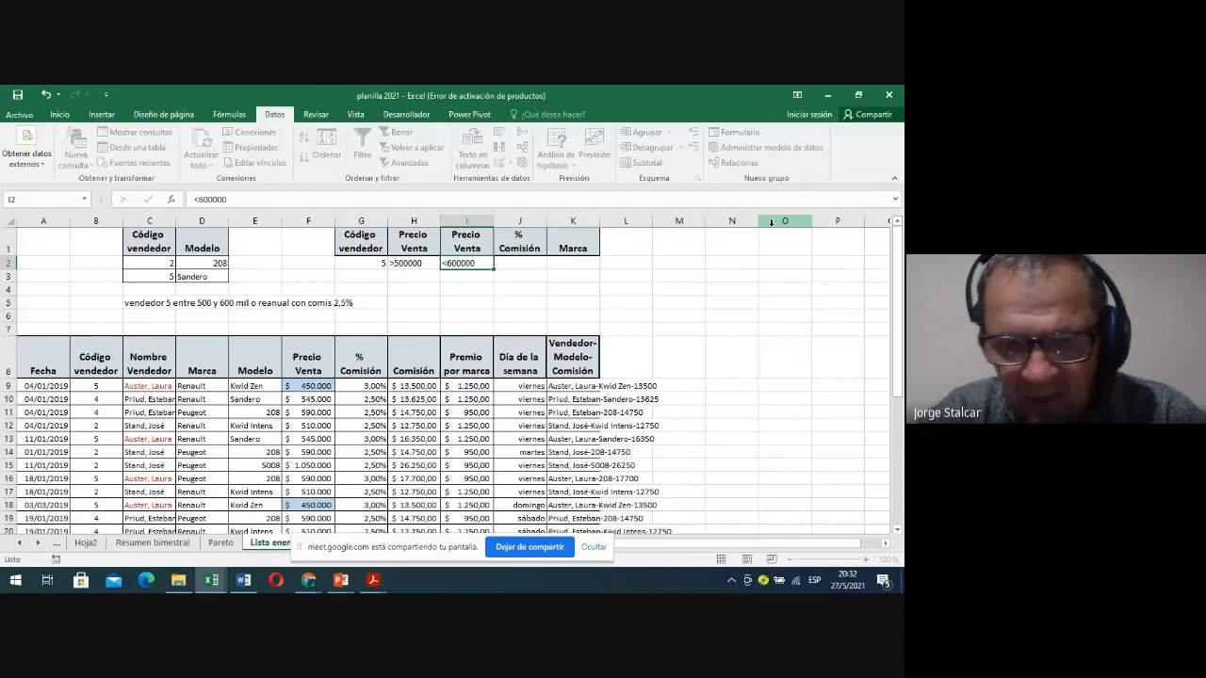
type("600000")
key("Return")
key("Up")
key("Left")
key("Left")
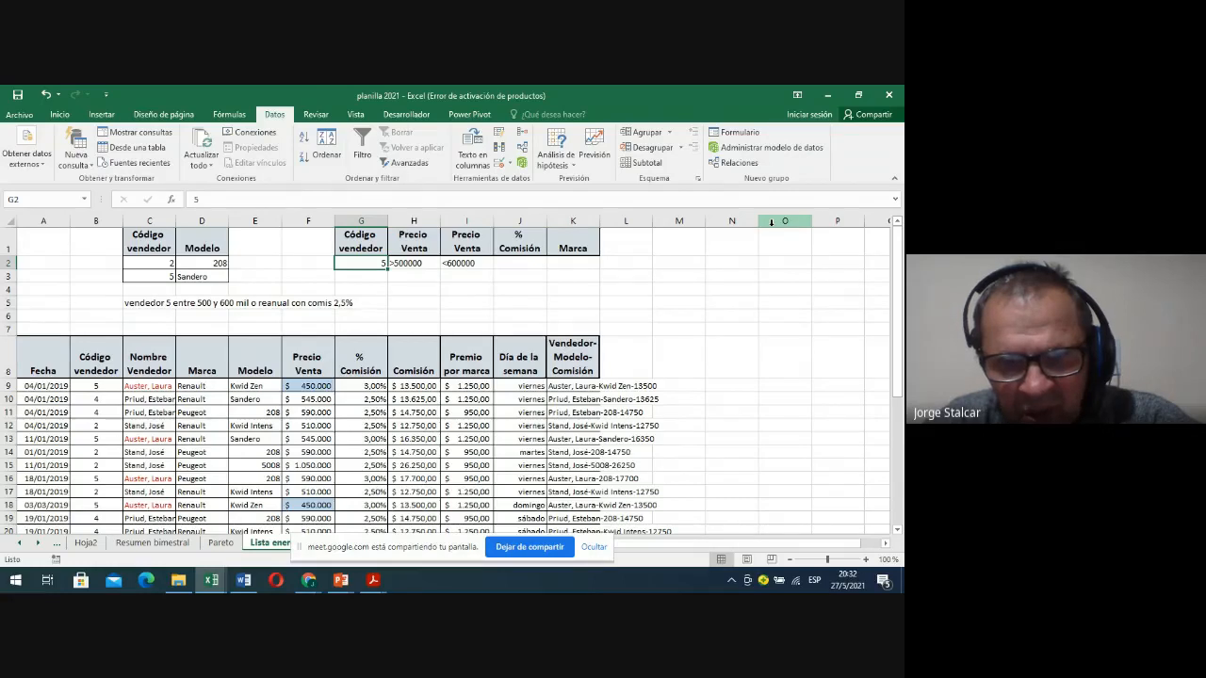
key("Right")
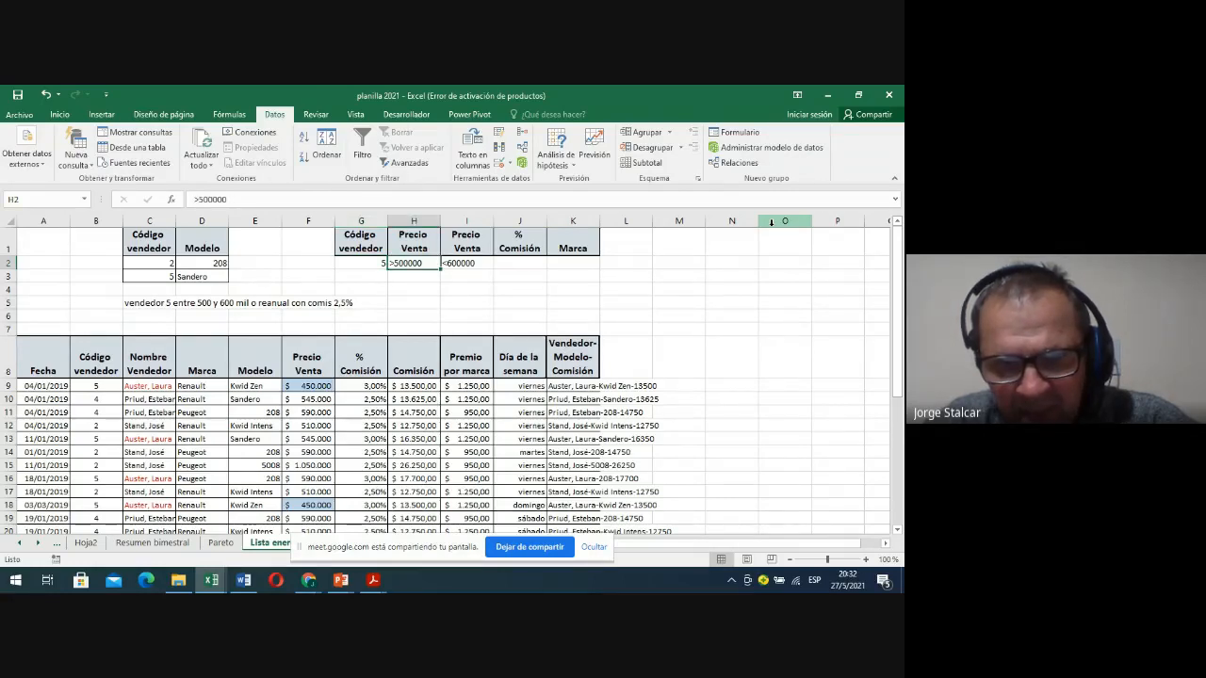
key("Right")
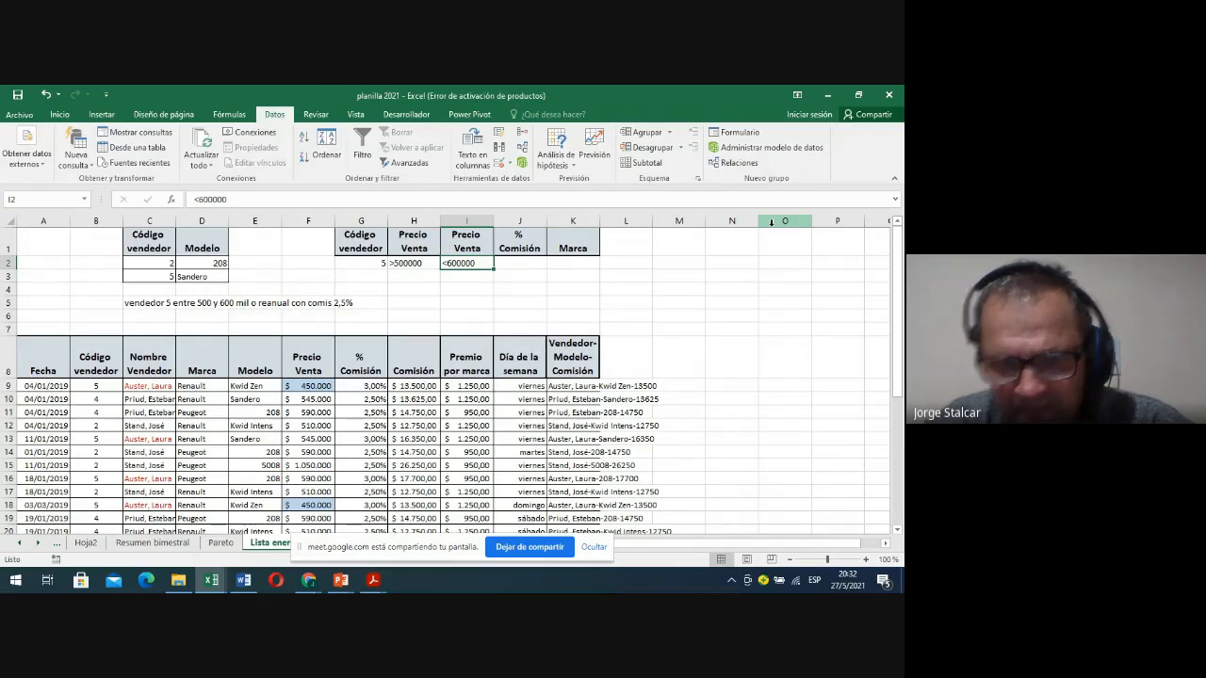
Copy Renault from the list's Marca column into K3 and 2,50% from its % Comisión column into J3
left_click(557, 276)
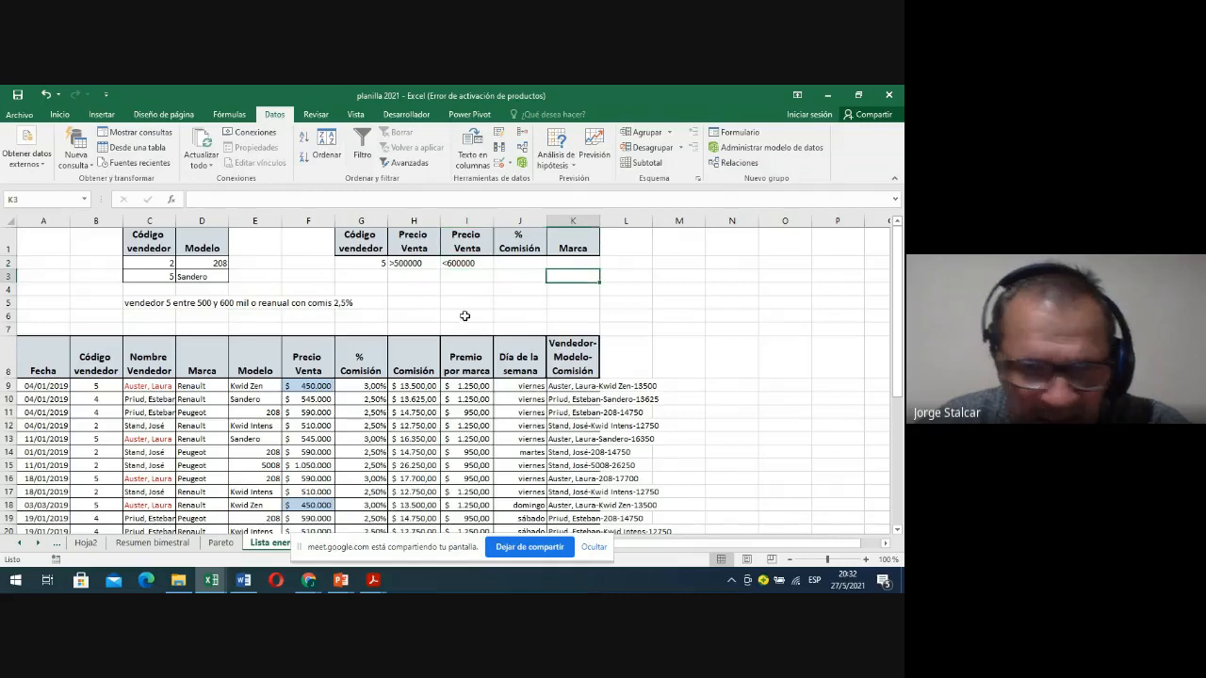
left_click(192, 387)
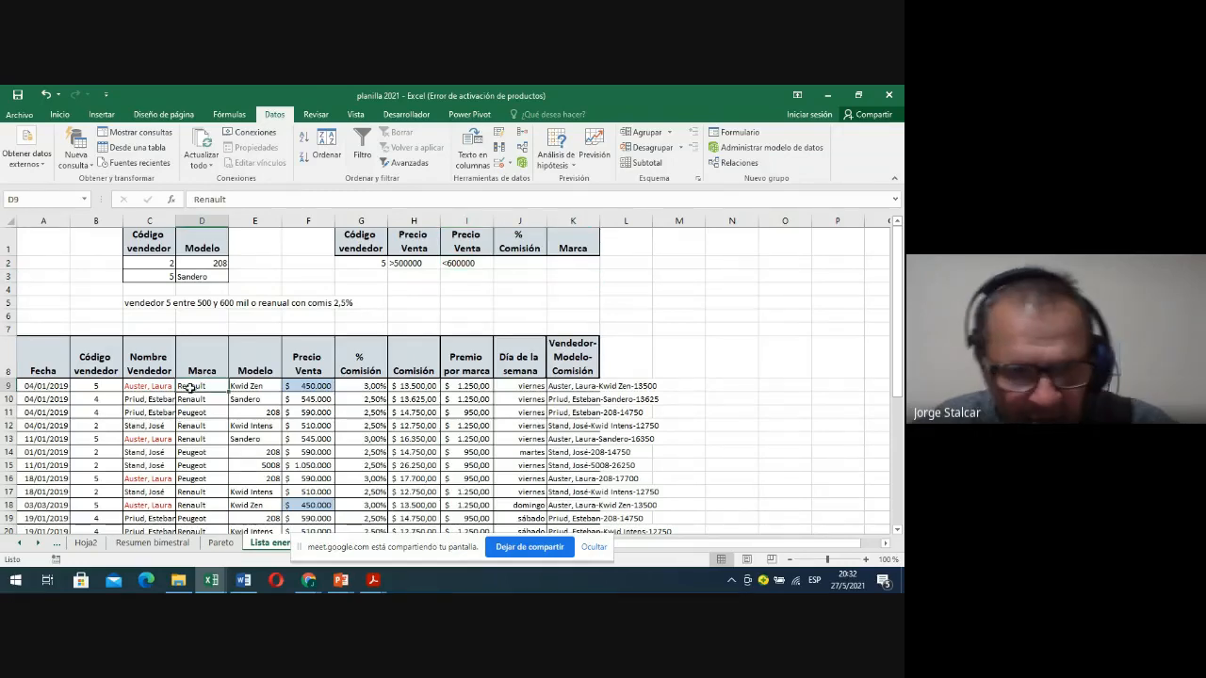
key("ctrl+c")
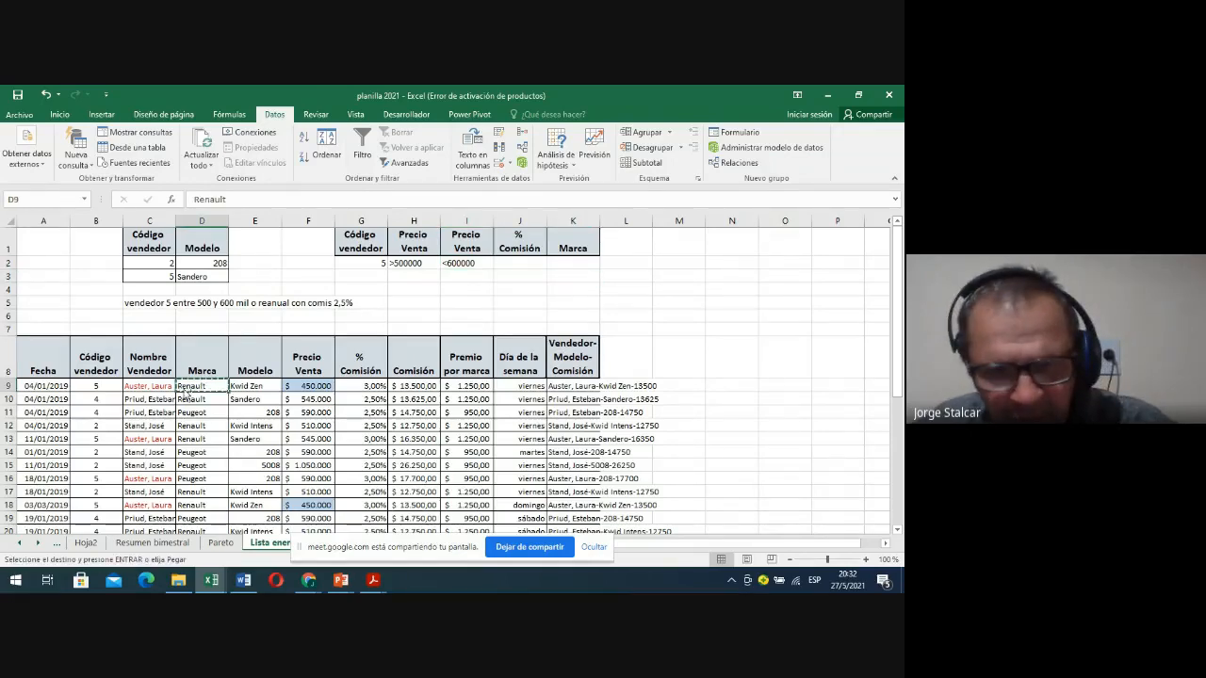
left_click(561, 278)
key("ctrl+v")
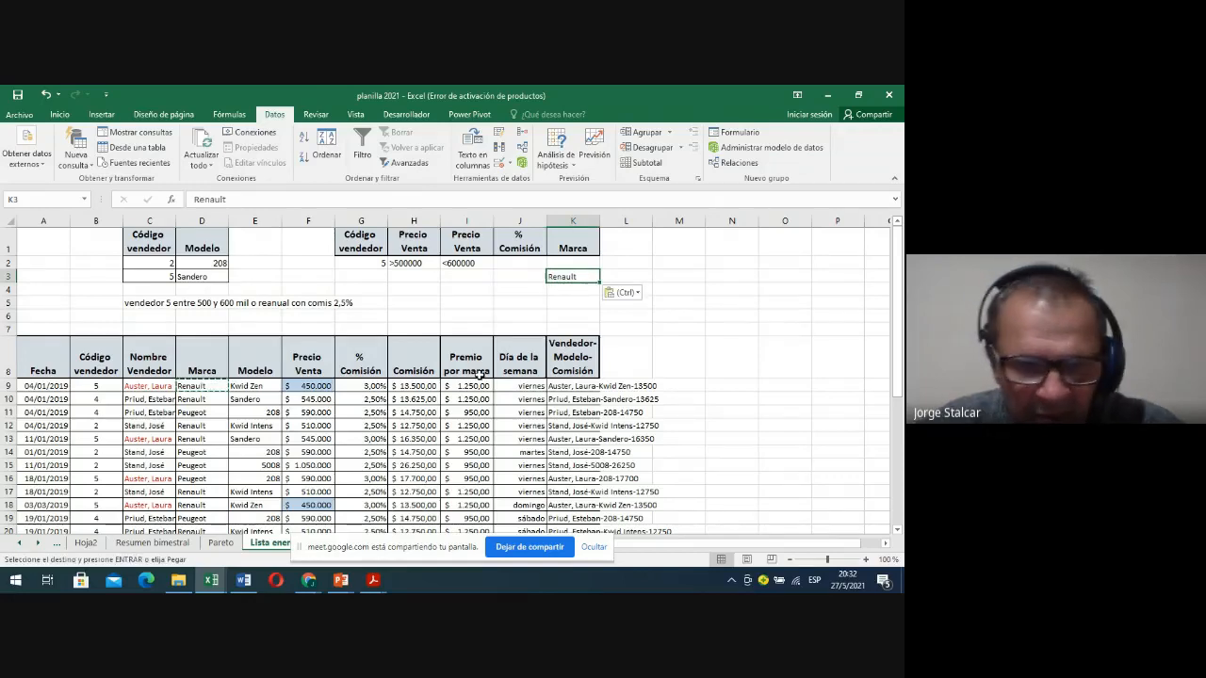
left_click(348, 403)
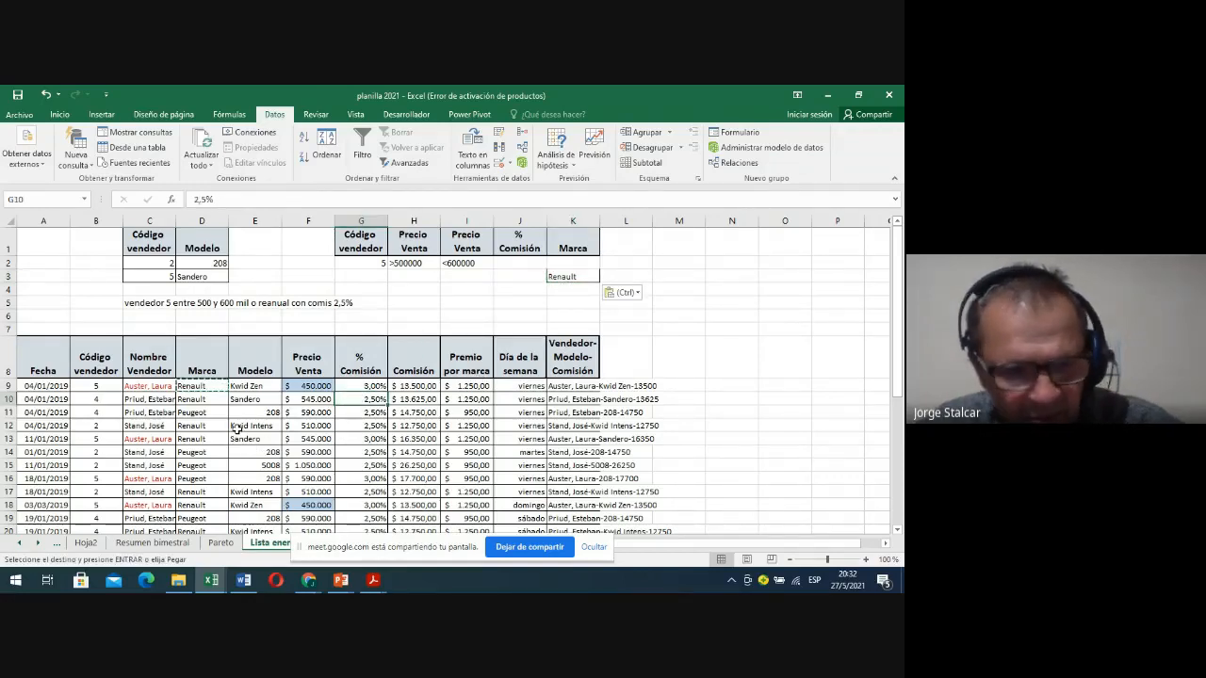
key("ctrl+c")
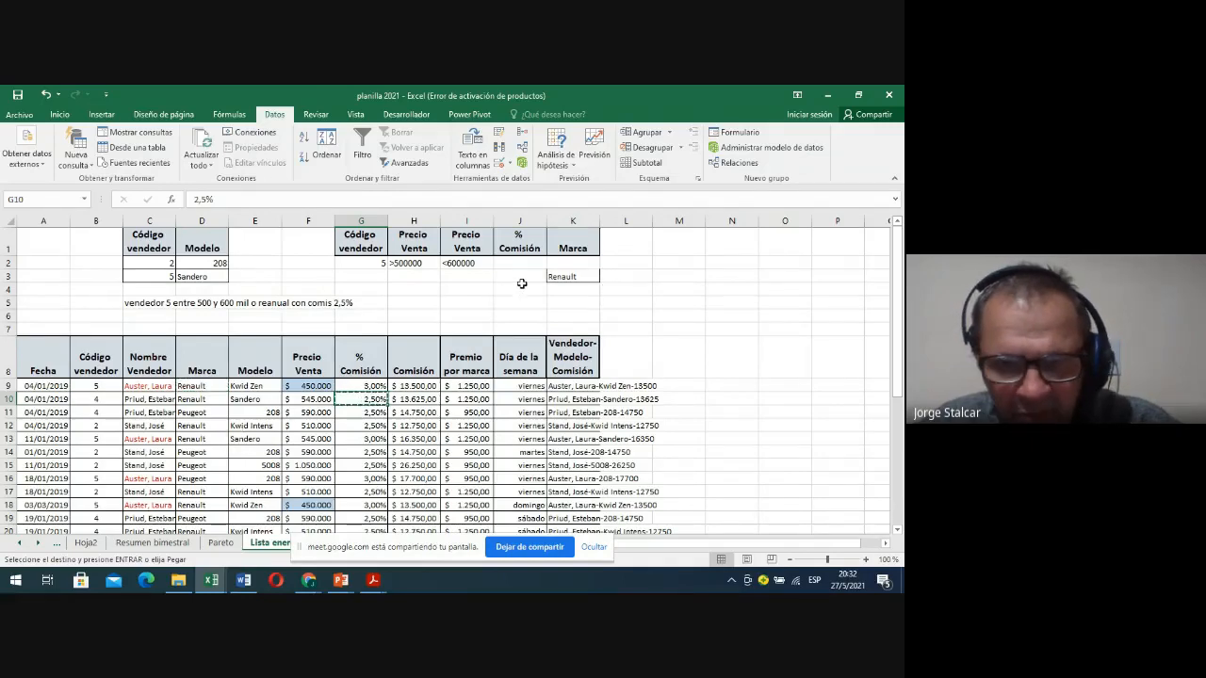
left_click(523, 275)
key("ctrl+v")
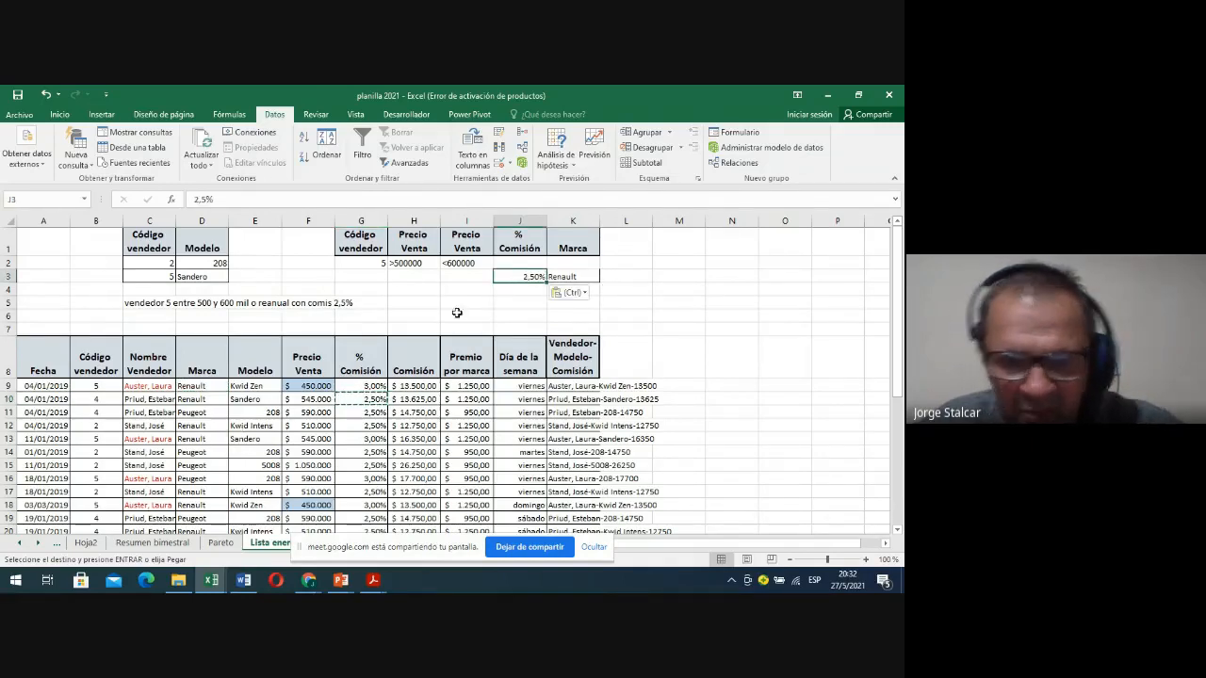
Add borders around all cells of the second criteria range's rows, G2:K3
left_click_drag(368, 263, 565, 279)
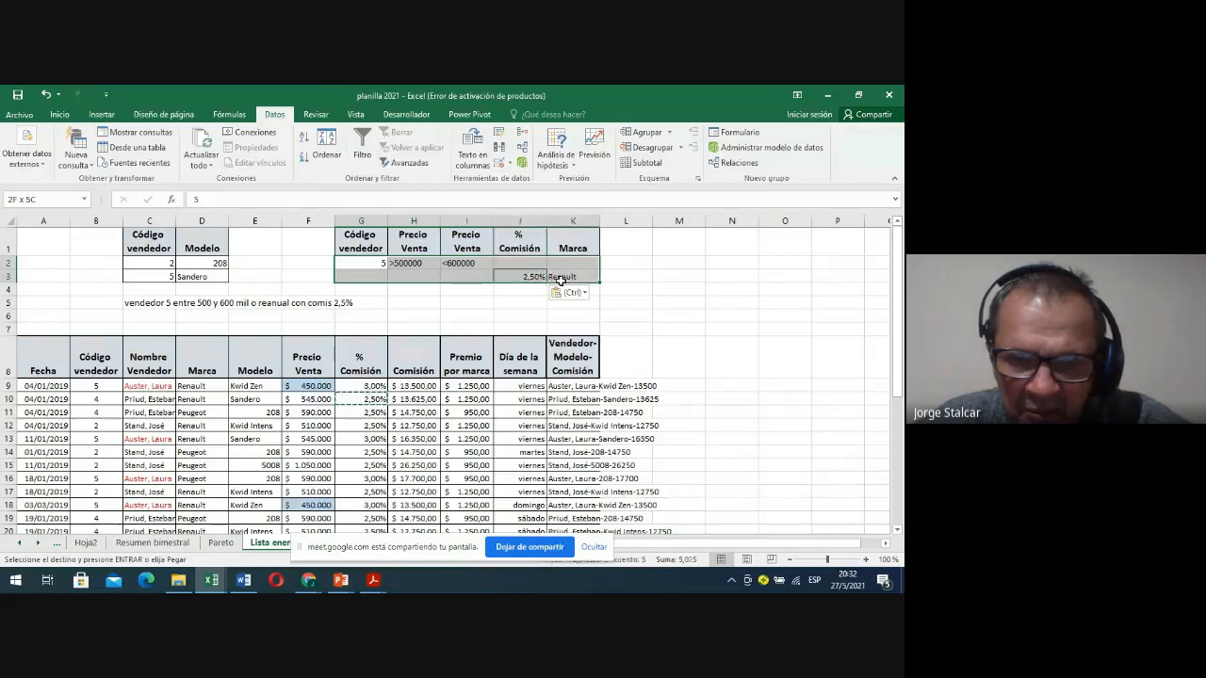
left_click(59, 114)
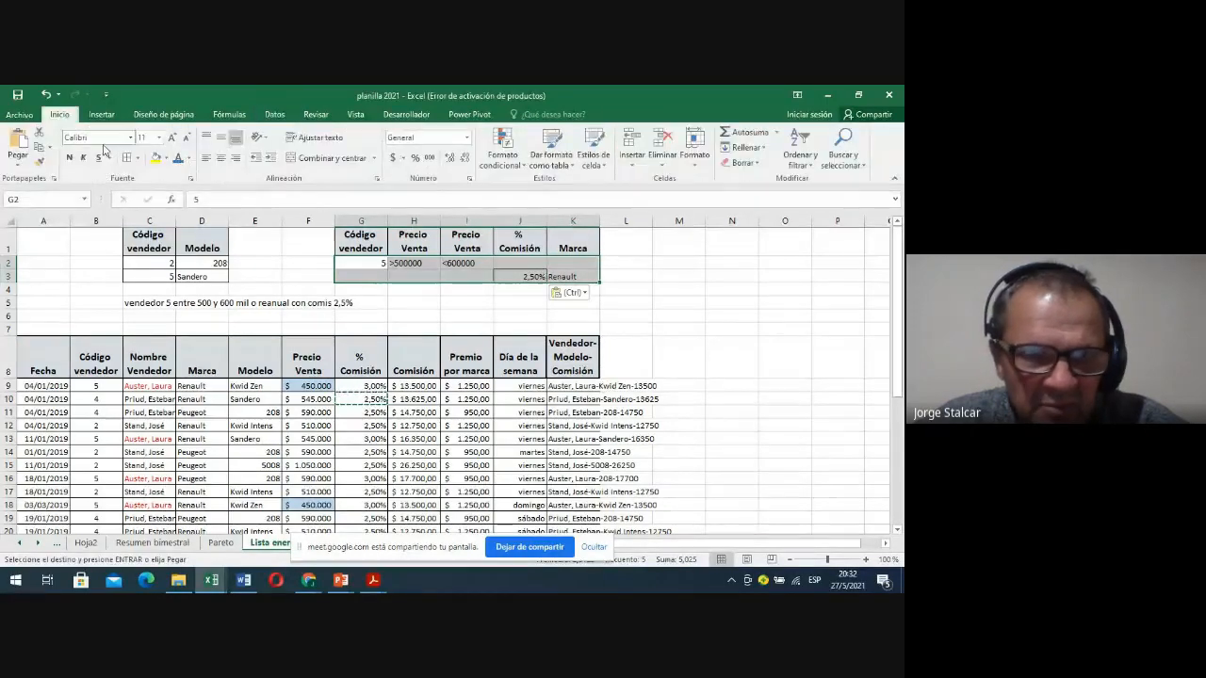
left_click(453, 302)
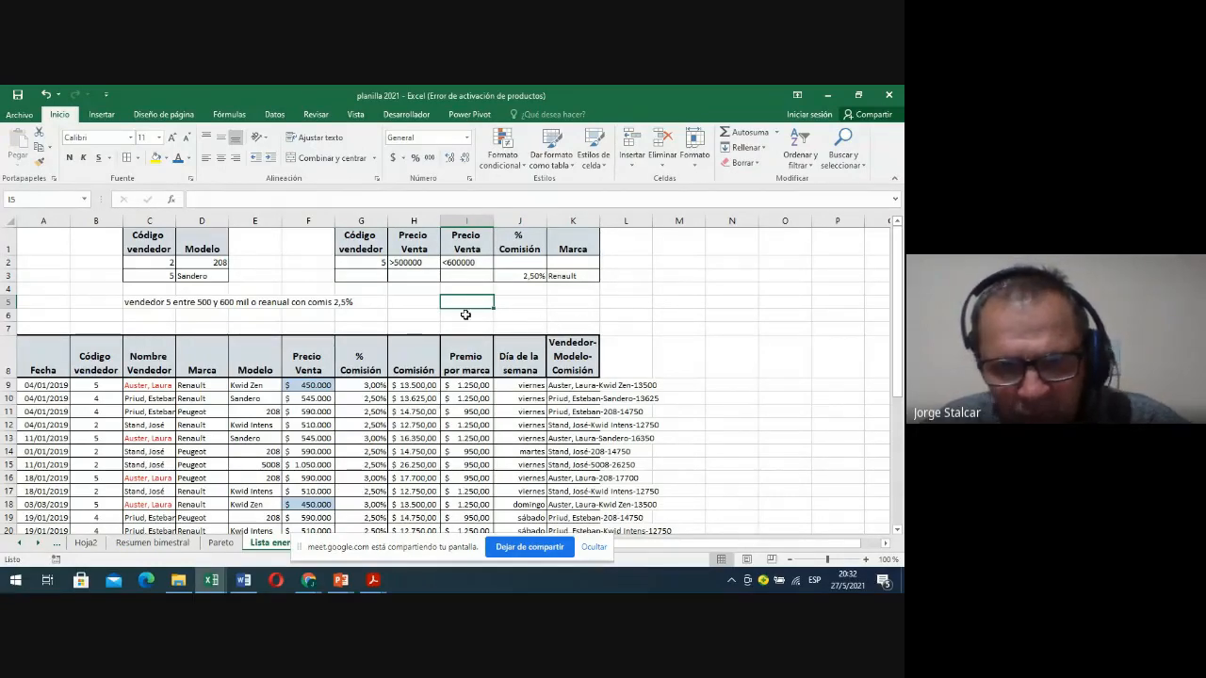
left_click(361, 262)
left_click_drag(361, 262, 462, 263)
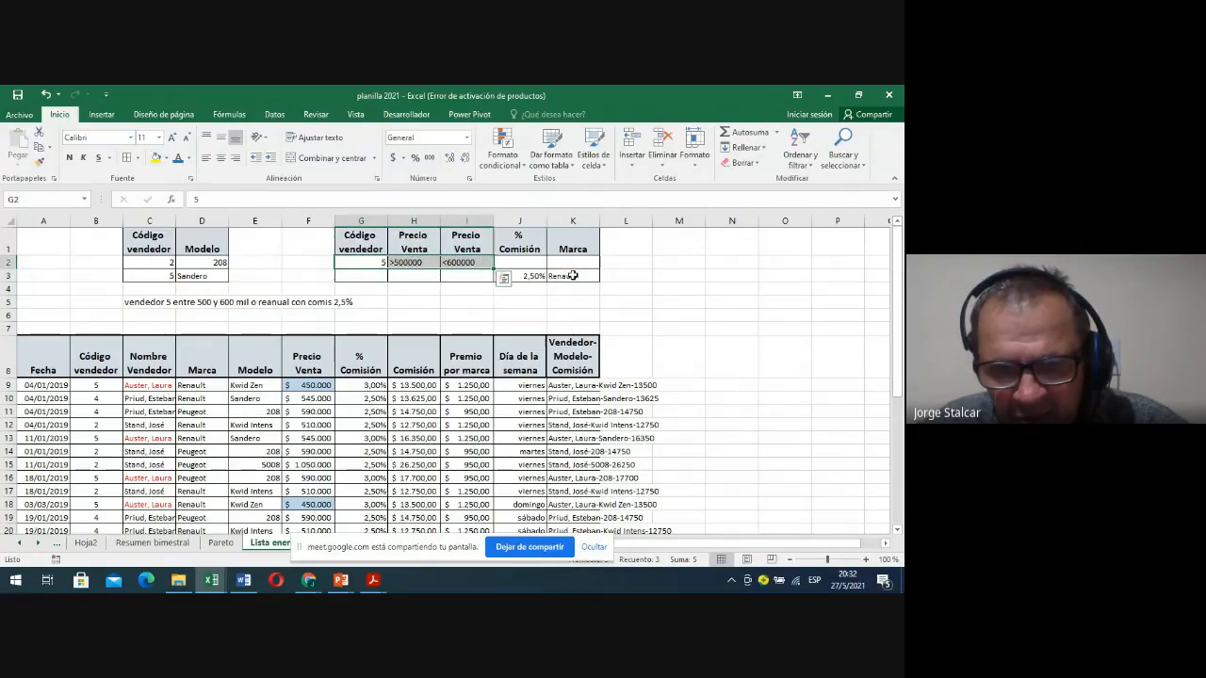
left_click_drag(562, 275, 529, 276)
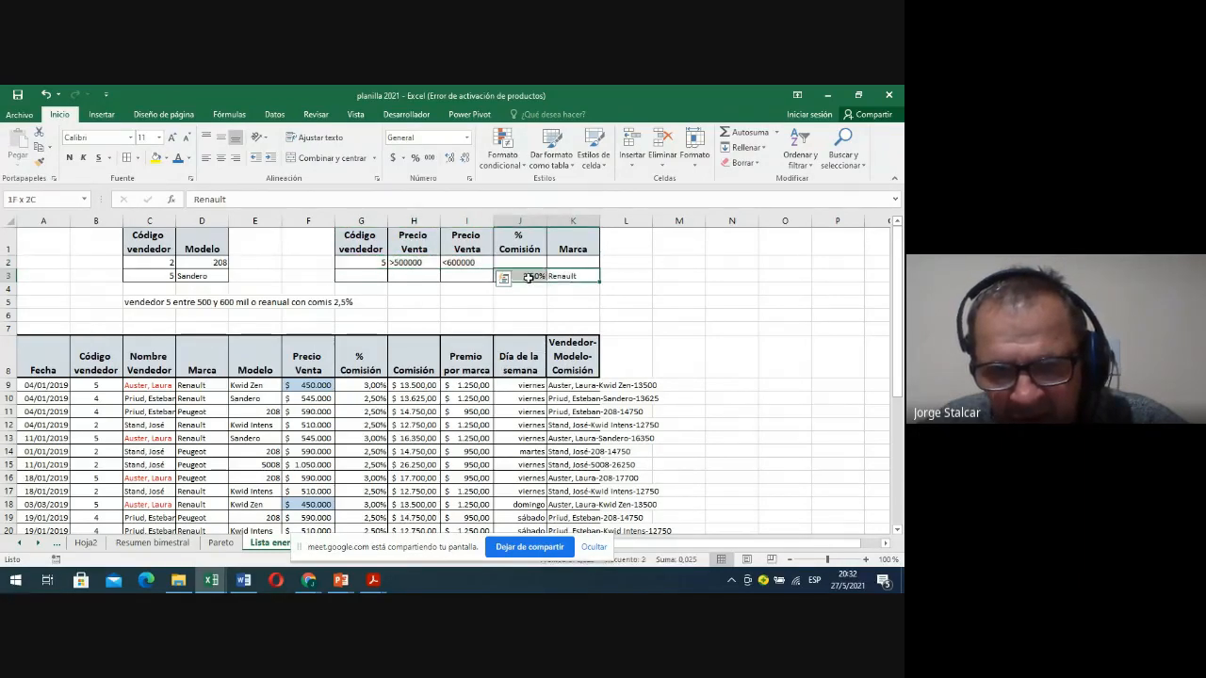
left_click(453, 314)
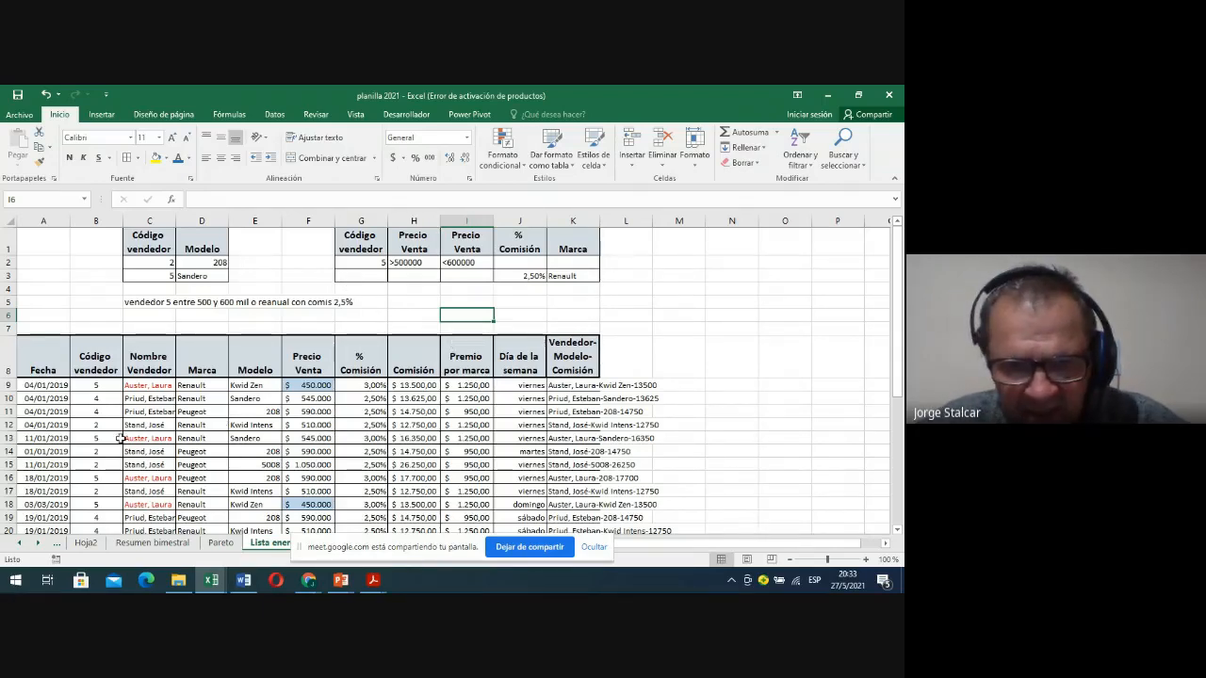
Apply an advanced filter to the sales list in place, using G1:K3 as the criteria range
left_click(188, 426)
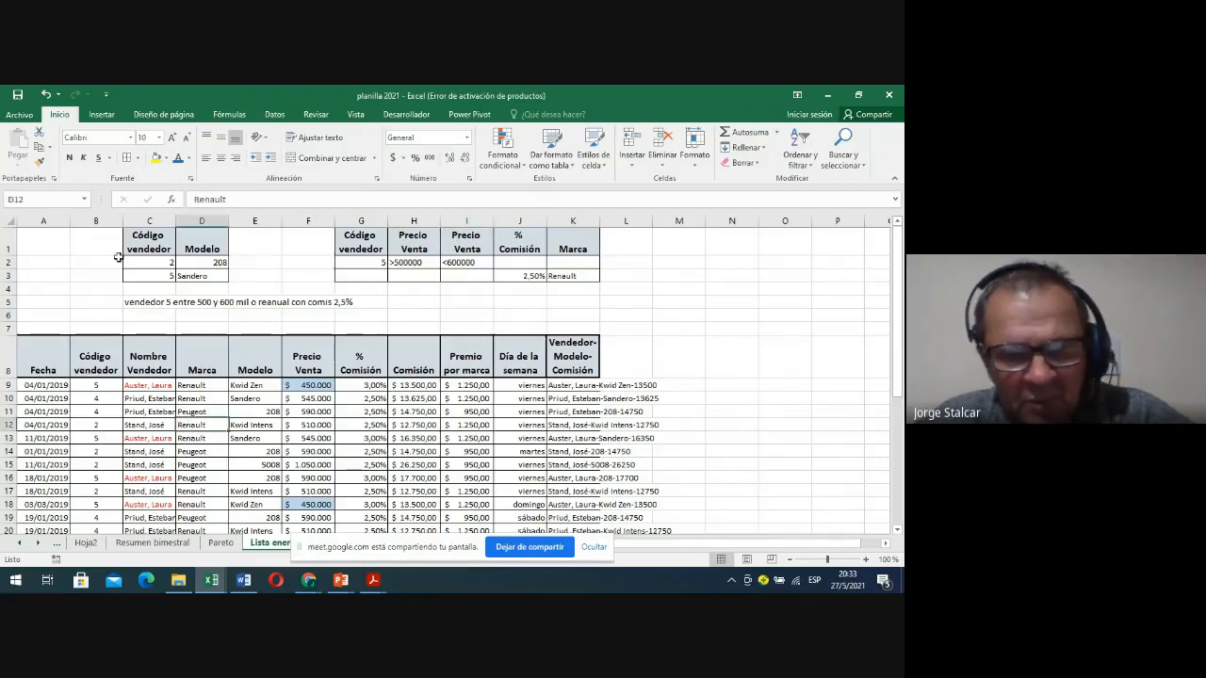
left_click(274, 114)
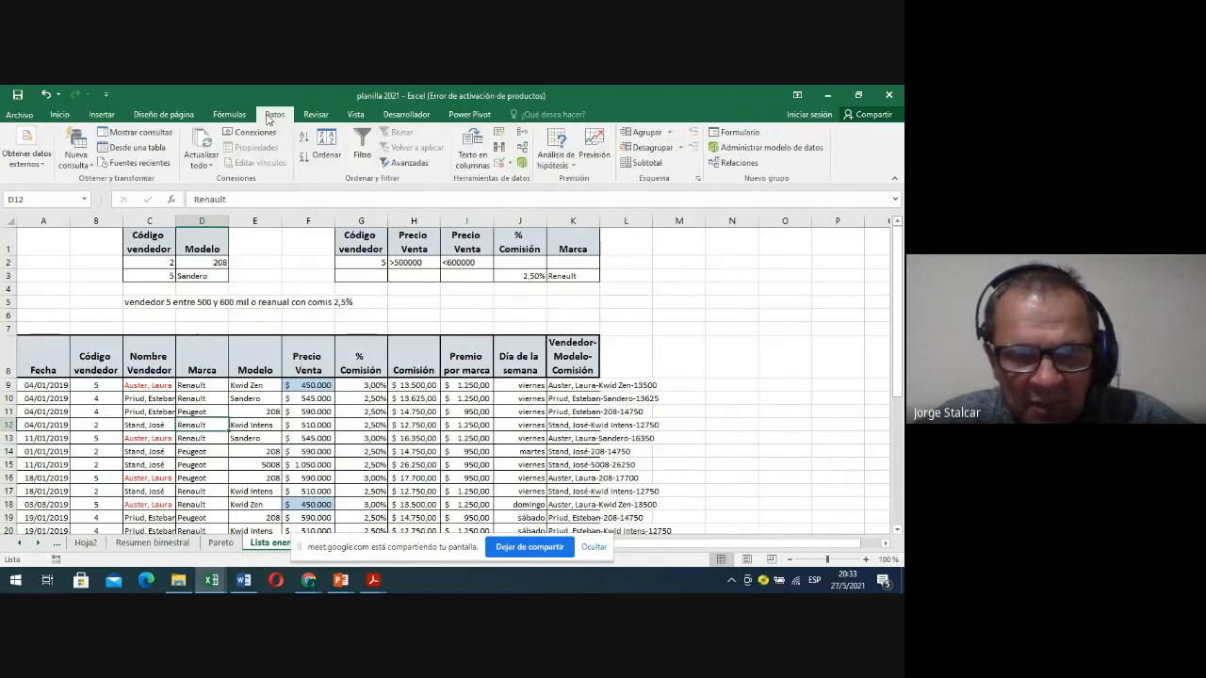
left_click(408, 163)
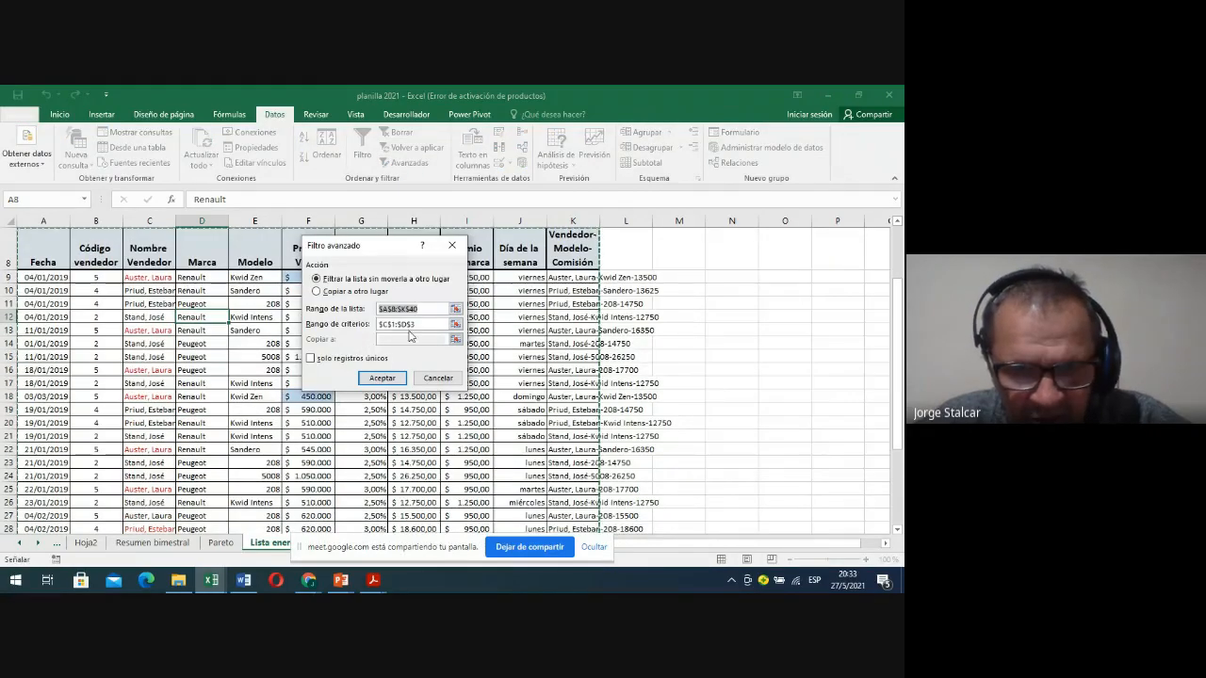
scroll(408, 325, "up", 3)
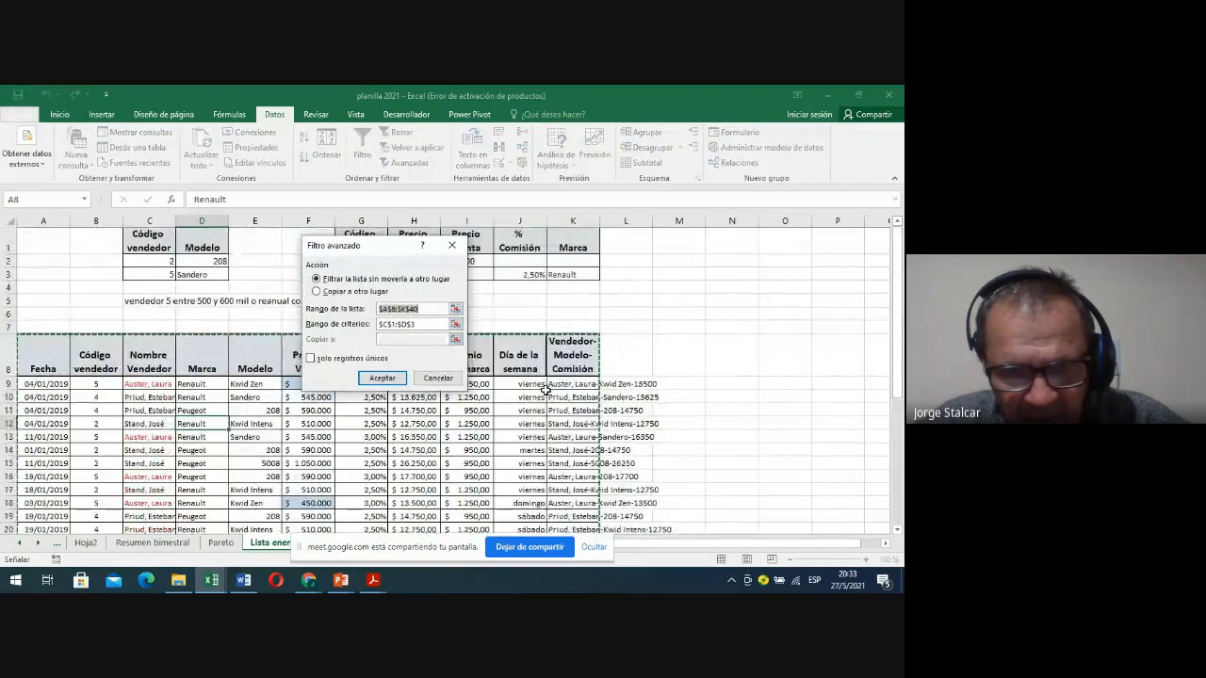
left_click_drag(362, 242, 207, 213)
left_click_drag(257, 297, 221, 295)
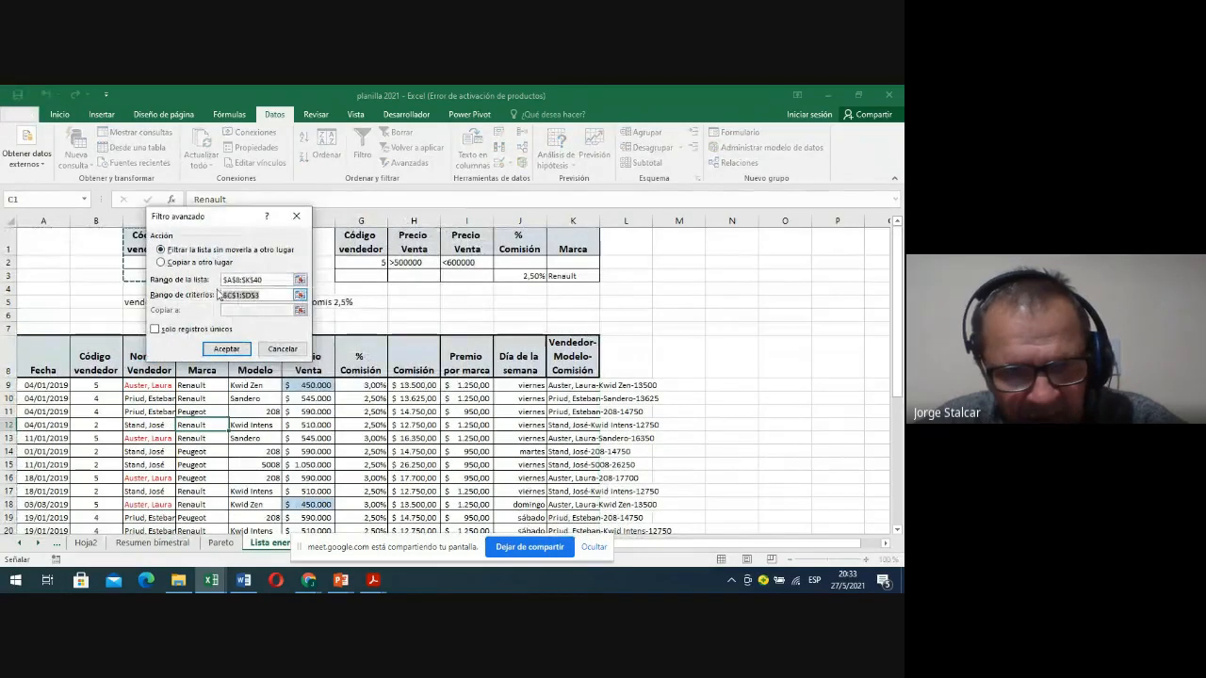
left_click_drag(361, 241, 560, 274)
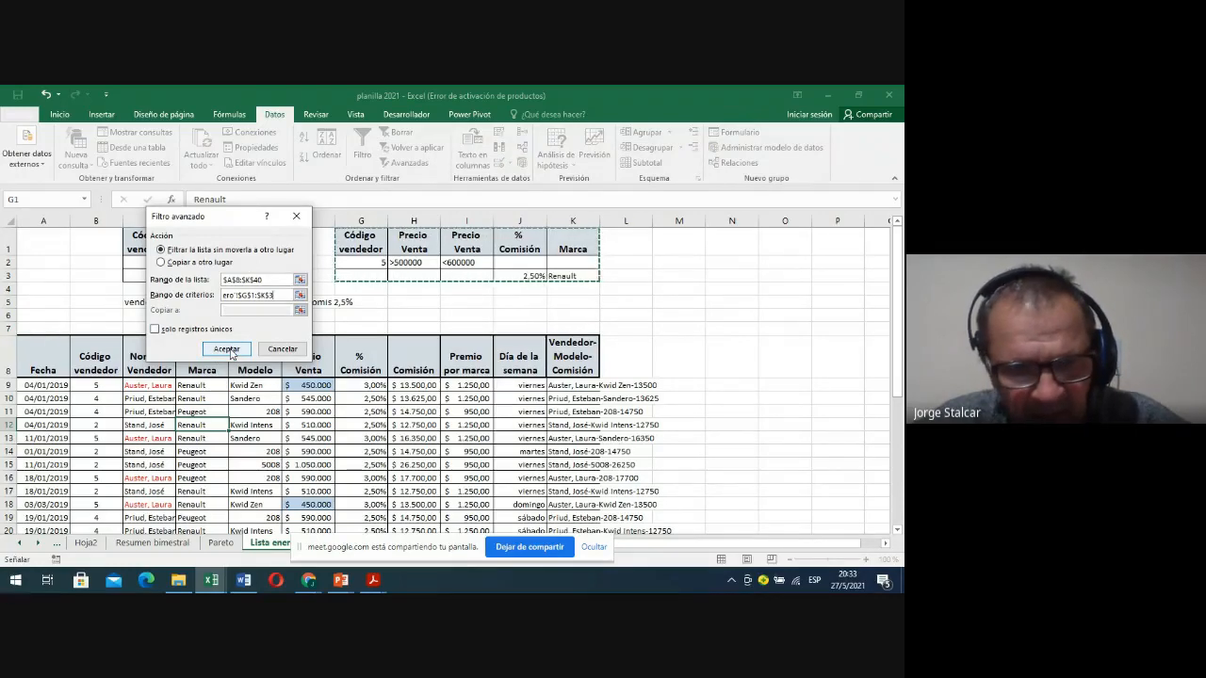
left_click(228, 350)
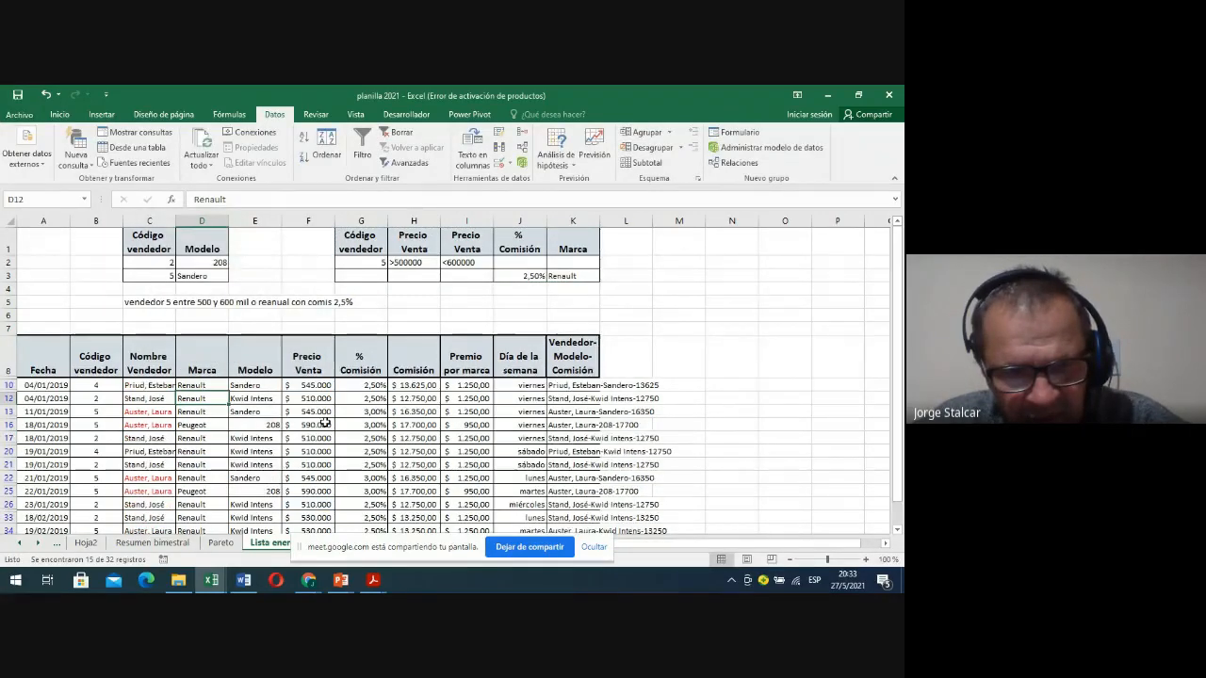
Examine the filtered sales rows against the two criteria rows, checking seller code, brand, sale price and commission, particularly in row 13
scroll(324, 423, "down", 2)
scroll(324, 423, "up", 2)
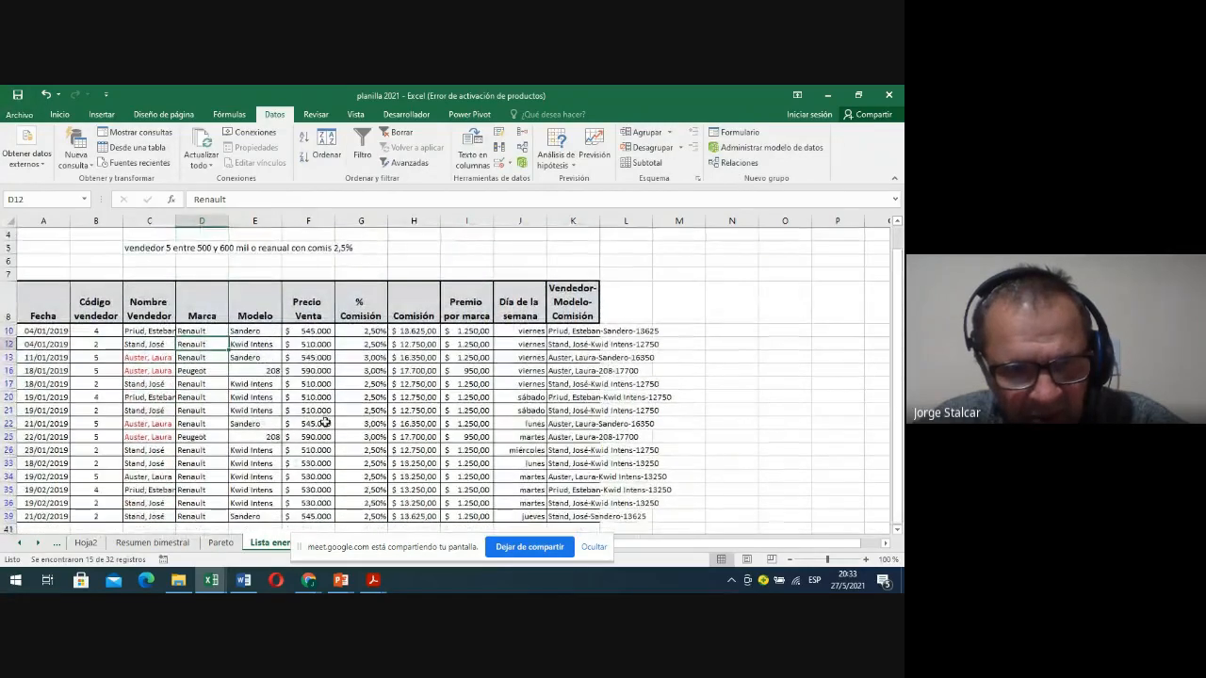
left_click_drag(108, 362, 301, 370)
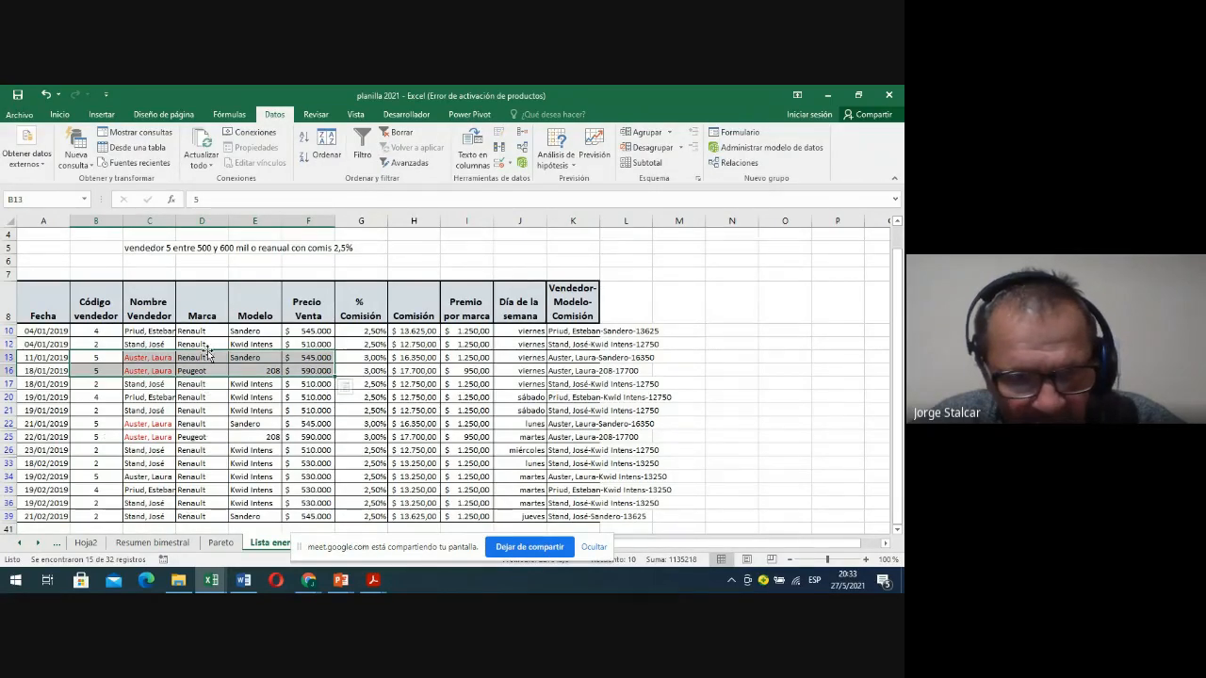
left_click_drag(203, 331, 375, 345)
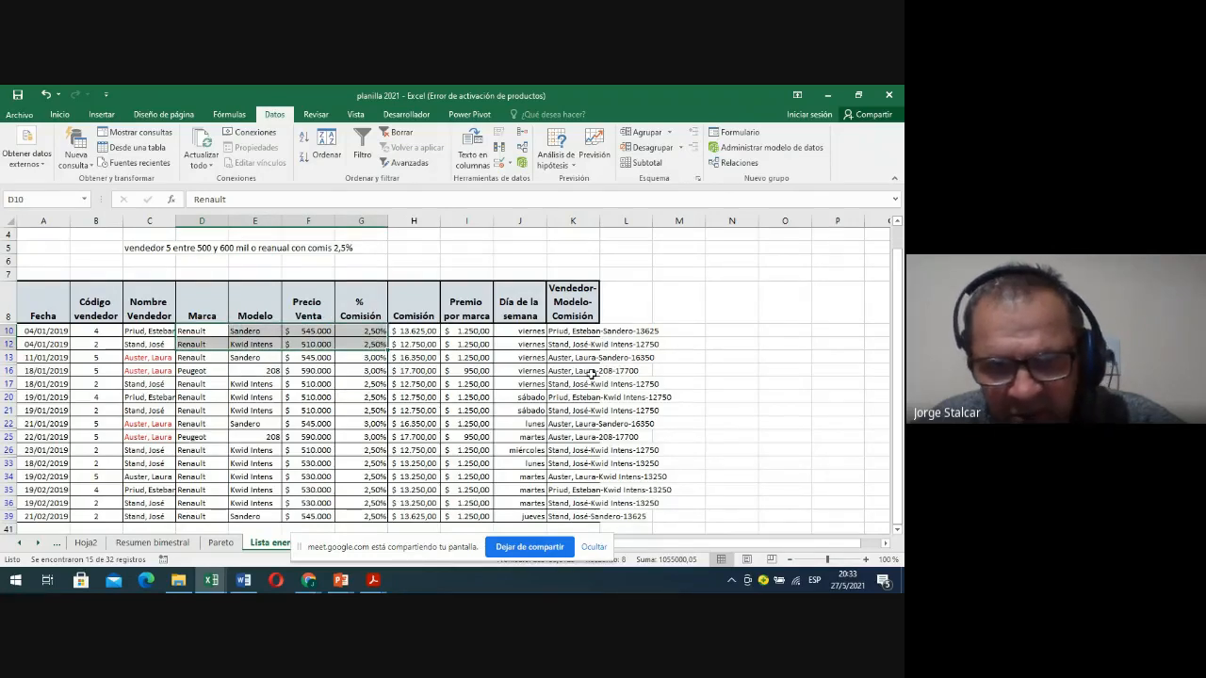
scroll(508, 405, "up", 1)
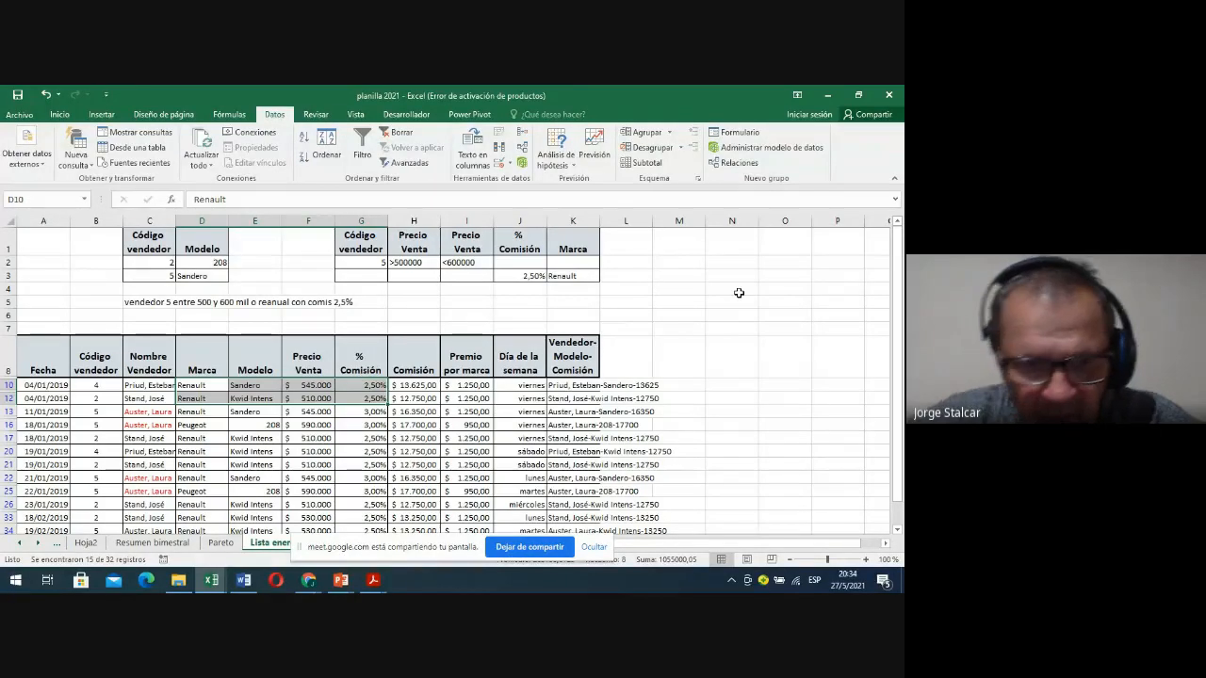
left_click(195, 414)
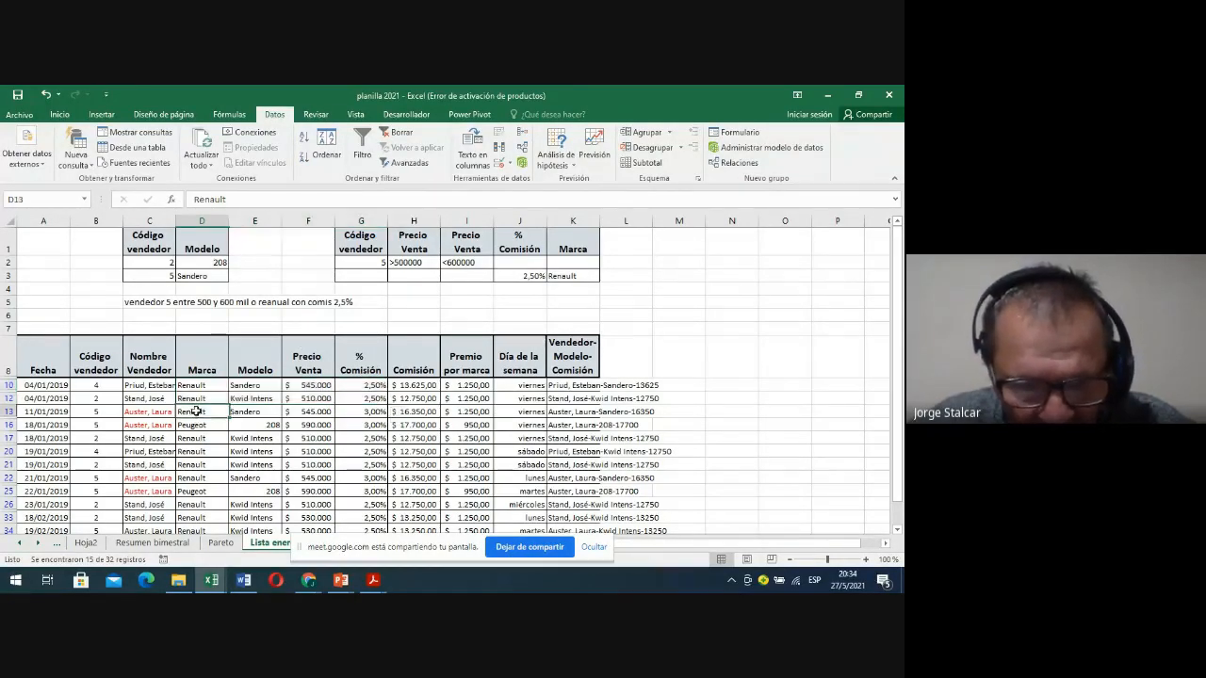
left_click(379, 412)
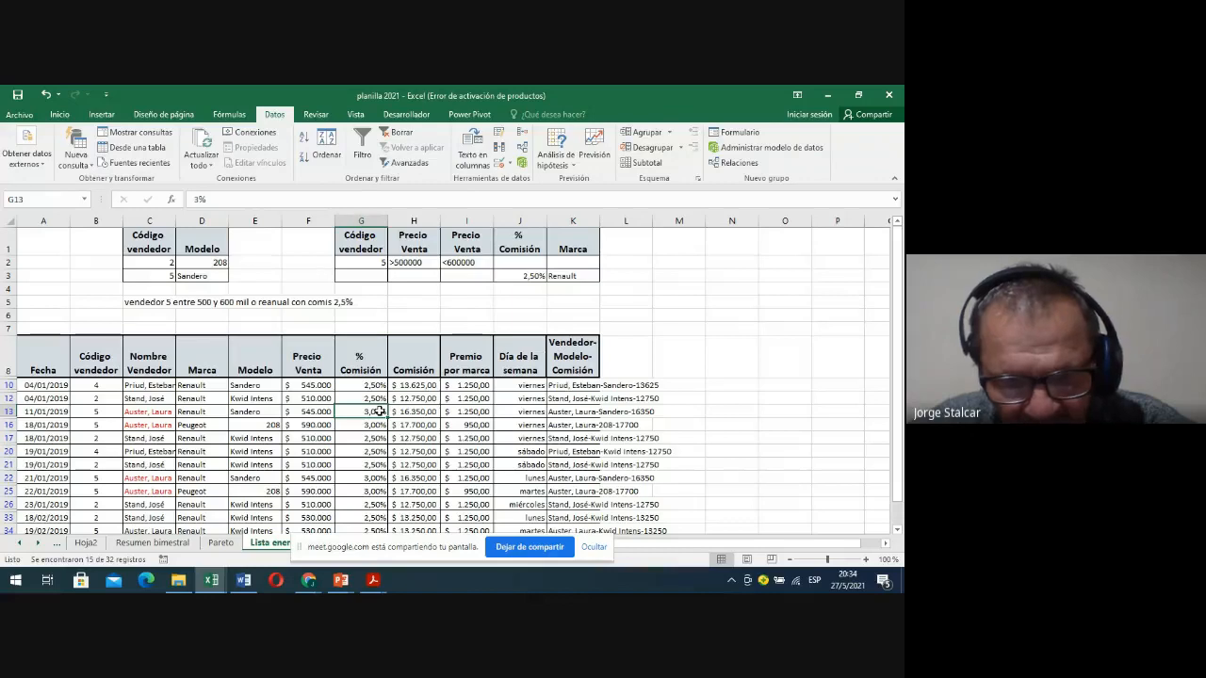
left_click(108, 413)
left_click(318, 411)
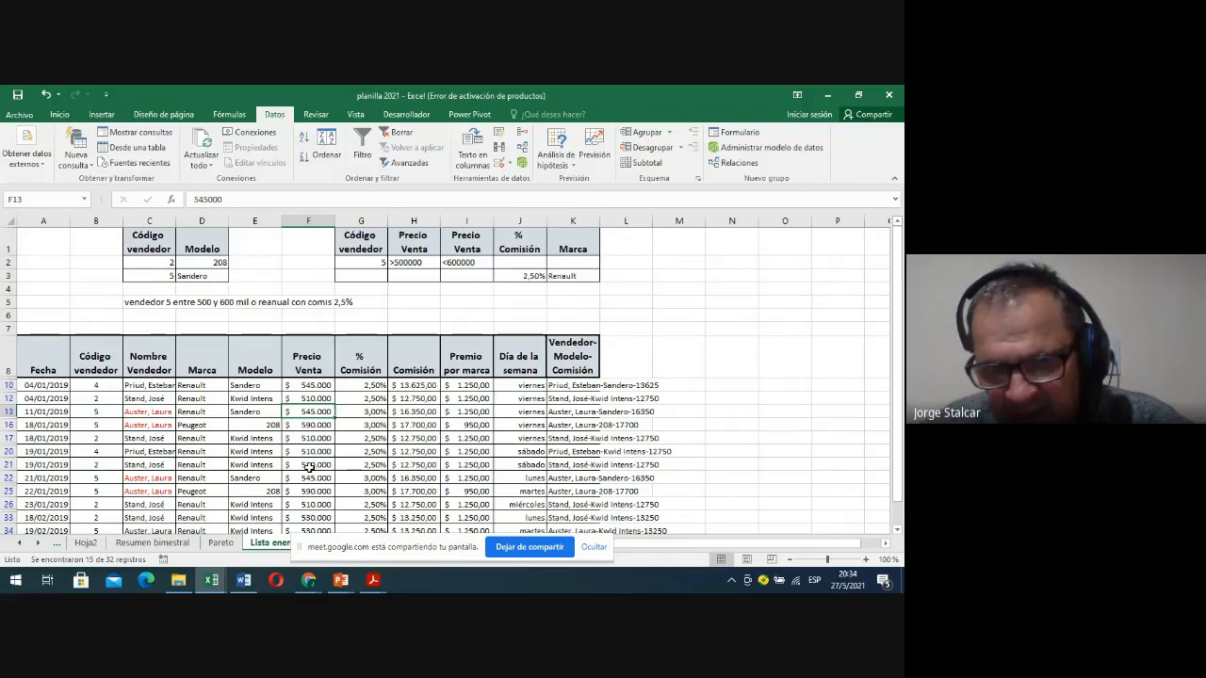
left_click_drag(97, 412, 377, 411)
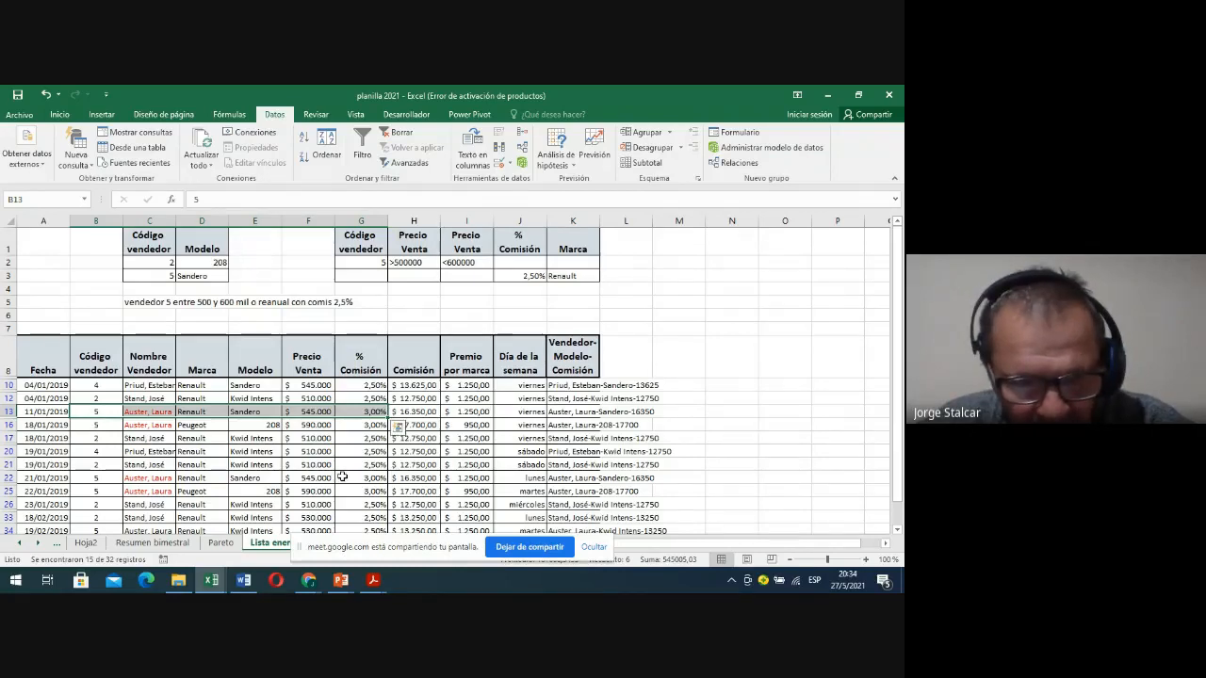
scroll(381, 470, "down", 2)
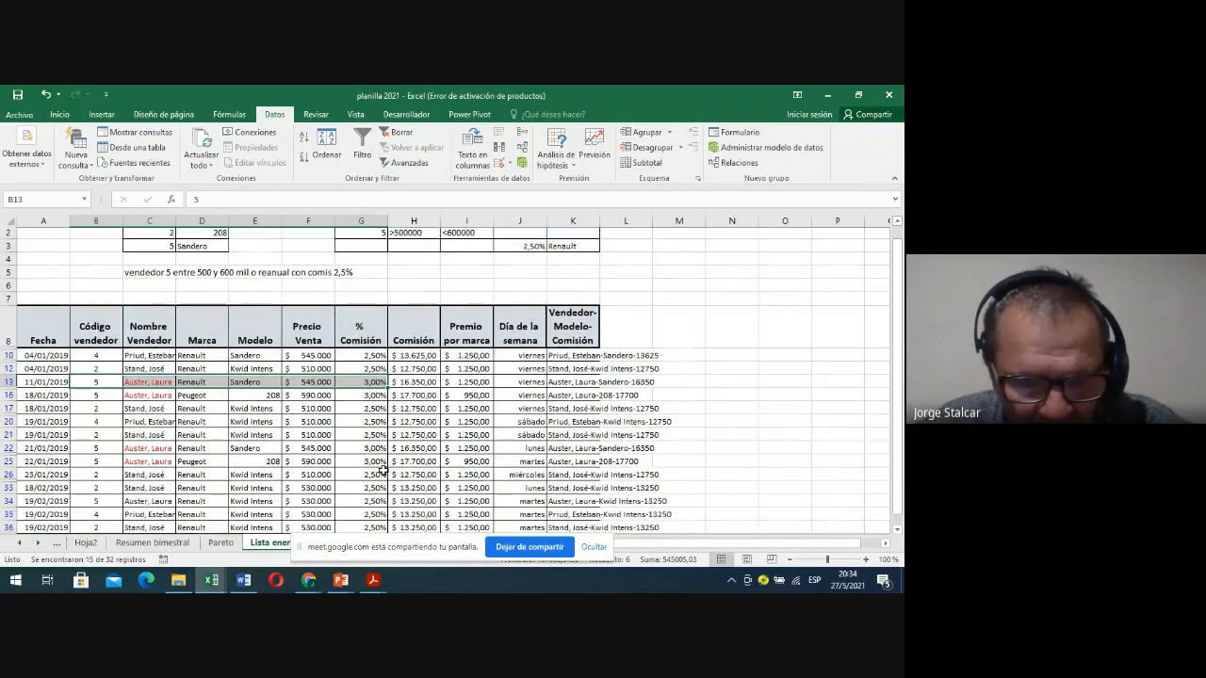
scroll(382, 471, "up", 1)
scroll(381, 470, "down", 1)
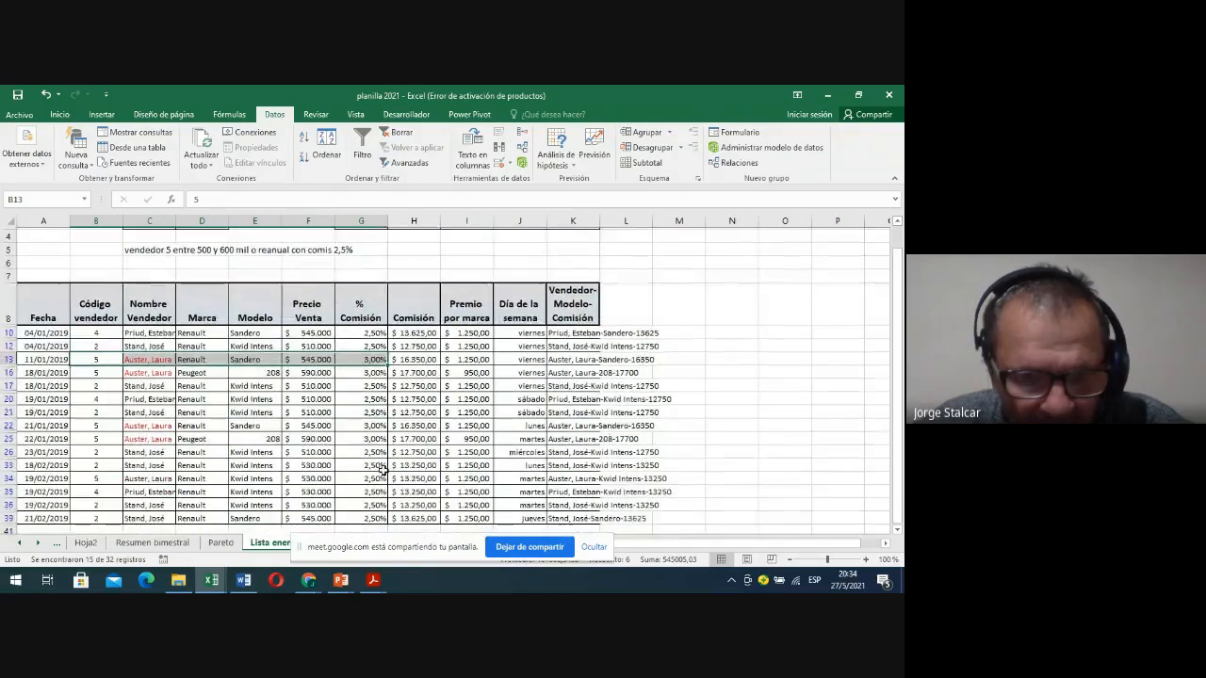
Compare the filtered sales rows down to row 39 with the G1:K3 criteria, including the commission percentage in G20
scroll(382, 470, "down", 1)
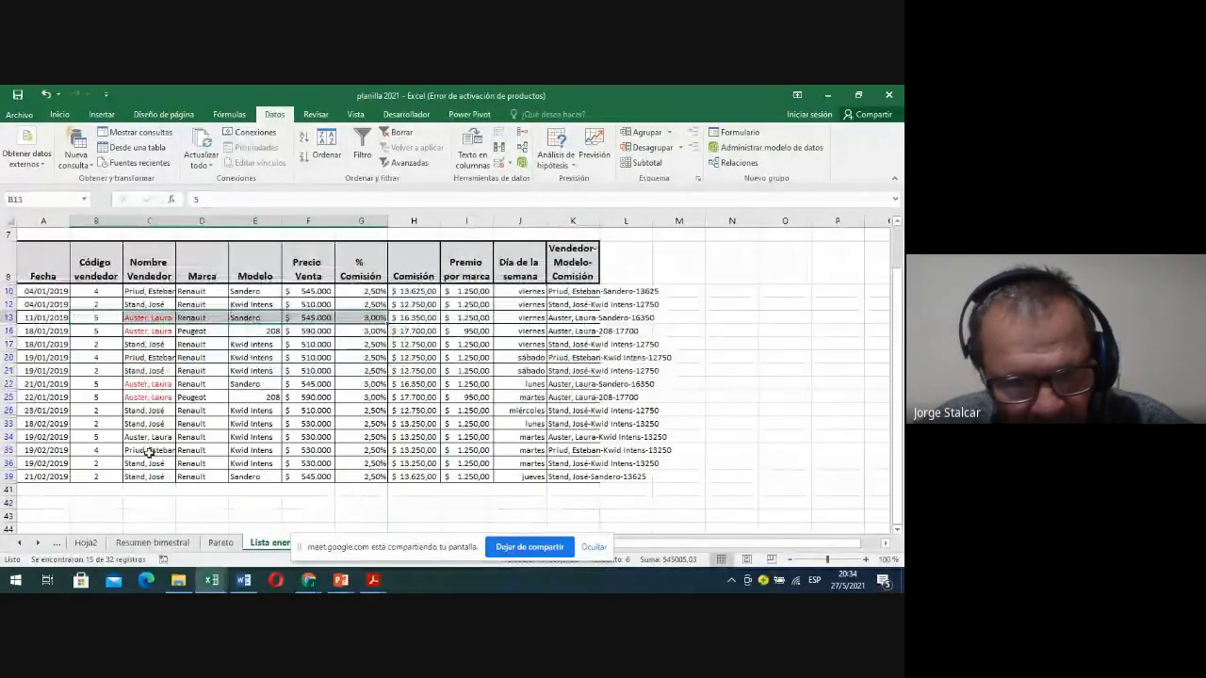
scroll(340, 447, "up", 2)
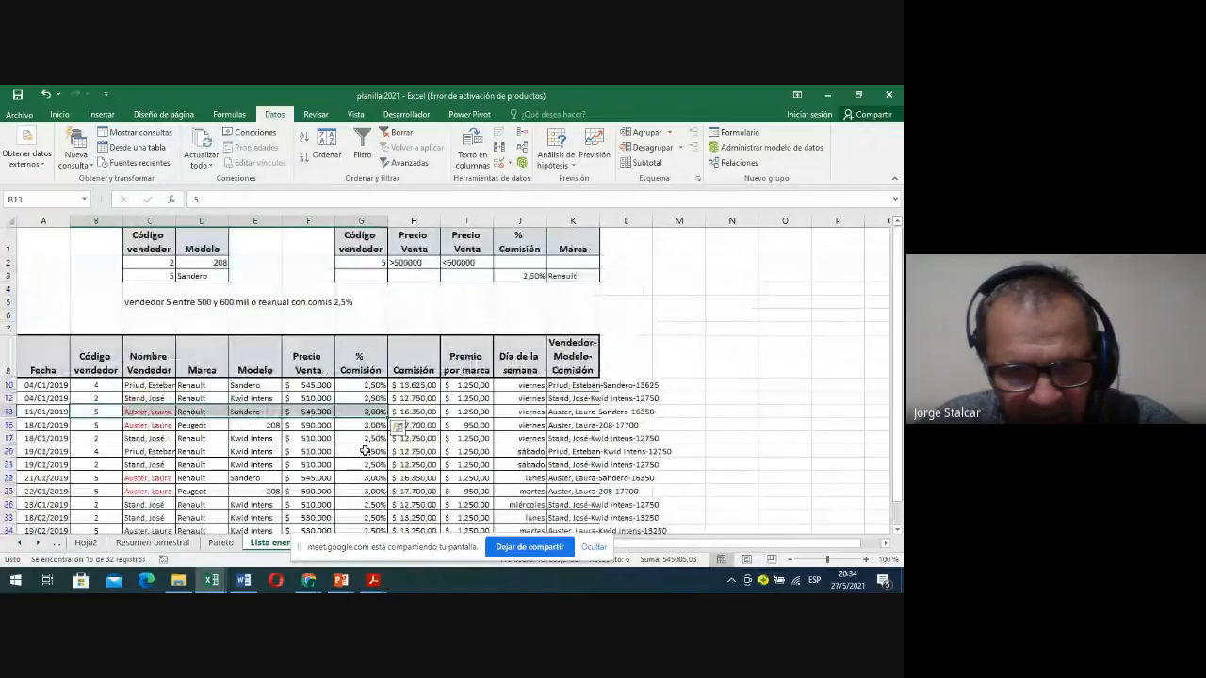
scroll(334, 413, "down", 1)
left_click(354, 397)
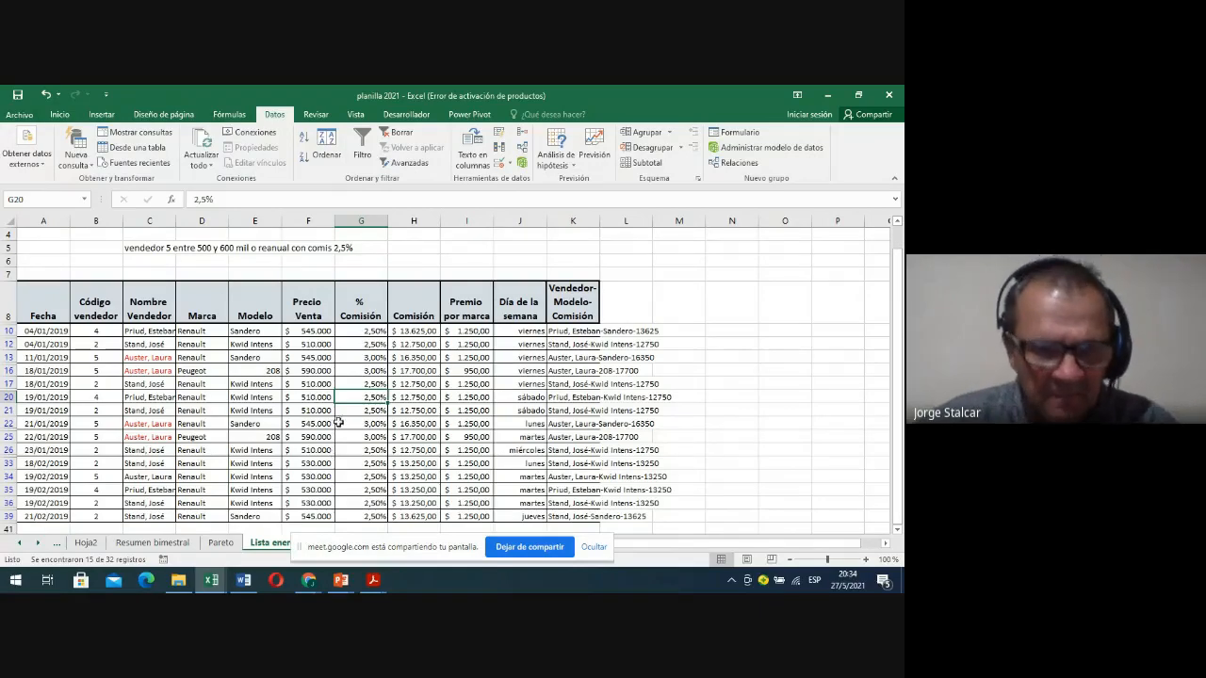
scroll(471, 444, "up", 1)
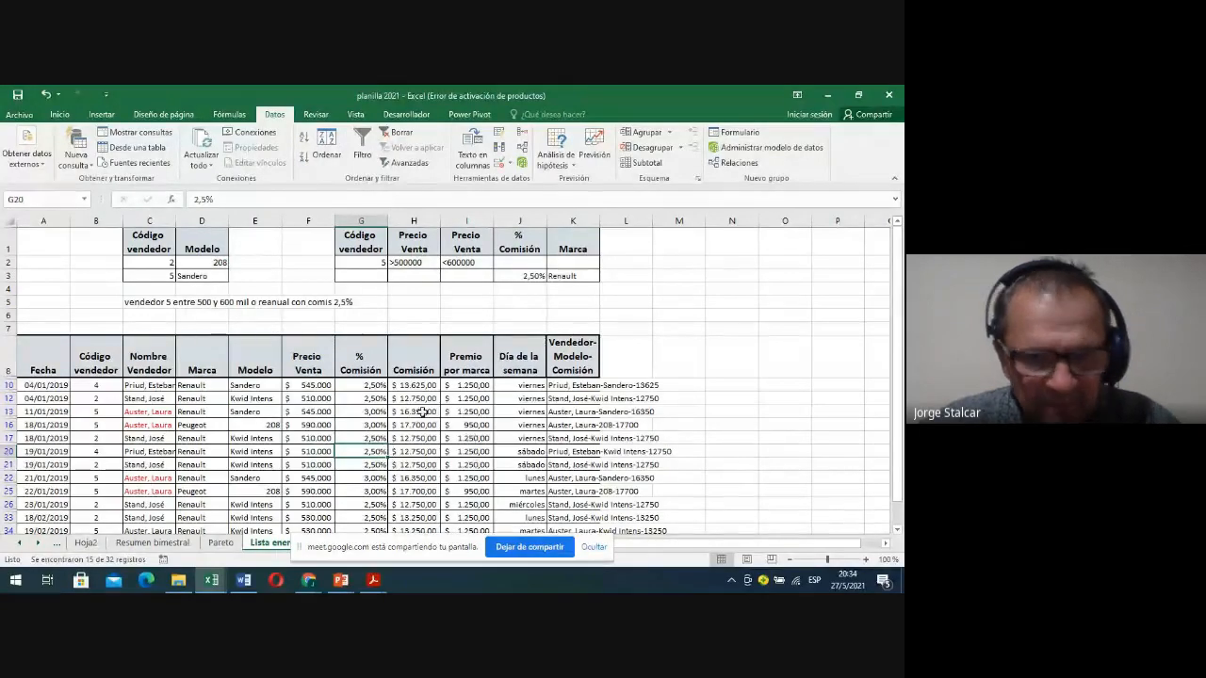
scroll(424, 414, "down", 1)
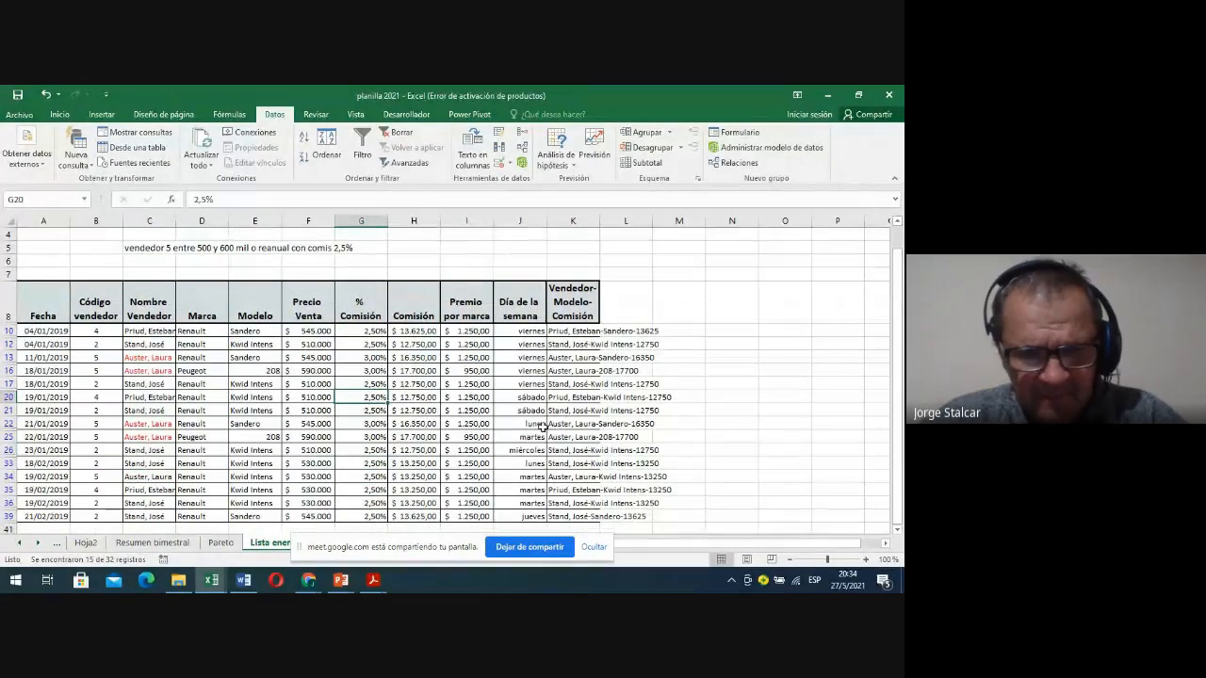
scroll(447, 434, "down", 1)
scroll(448, 434, "up", 1)
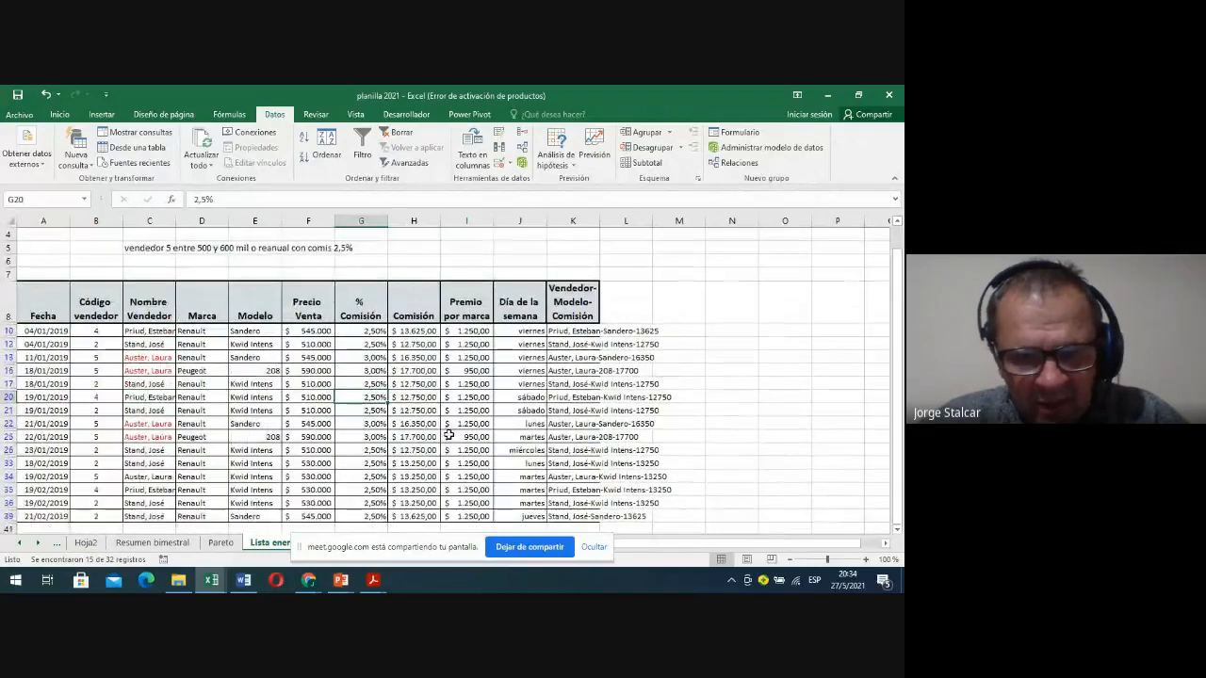
scroll(456, 427, "down", 1)
scroll(454, 426, "down", 1)
scroll(455, 420, "up", 1)
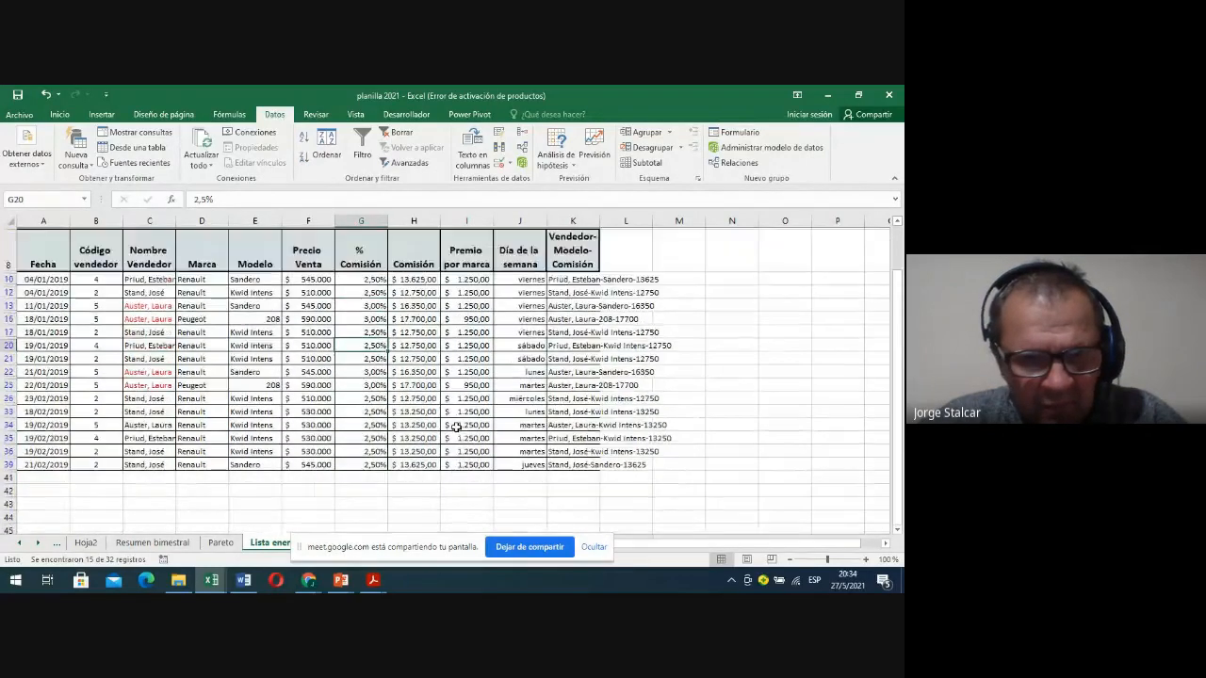
scroll(424, 400, "up", 2)
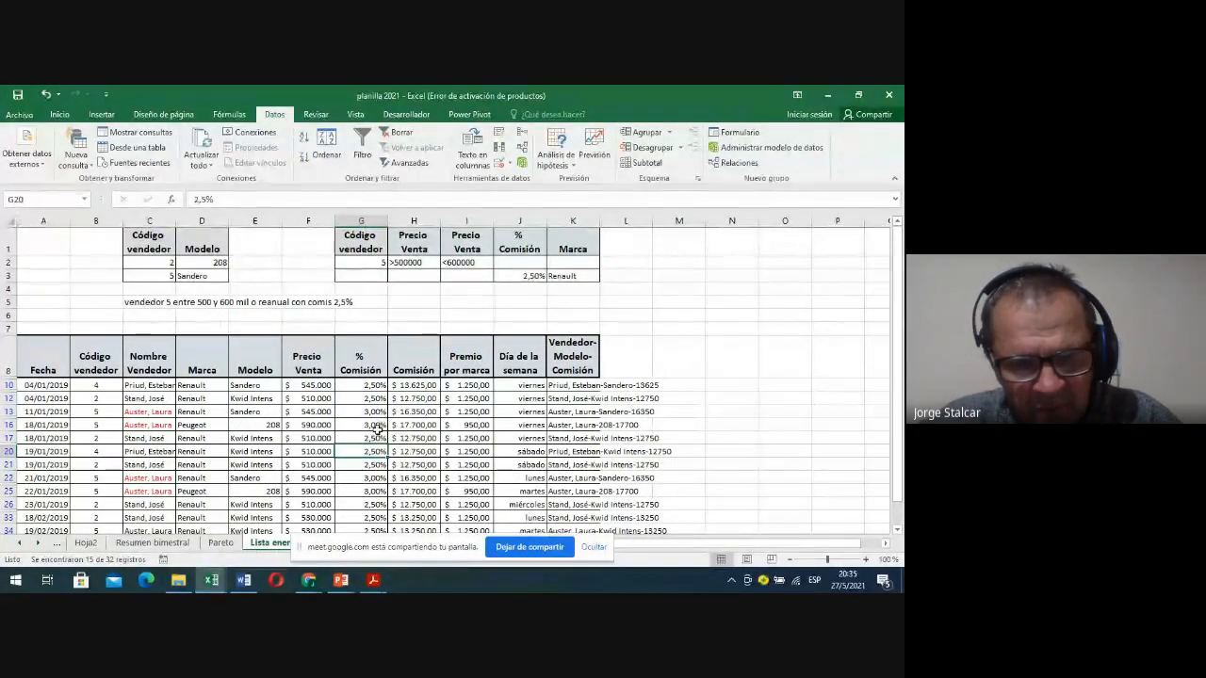
Select the filtered sales list's entire rows, from header row 8 through row 39
scroll(375, 429, "down", 2)
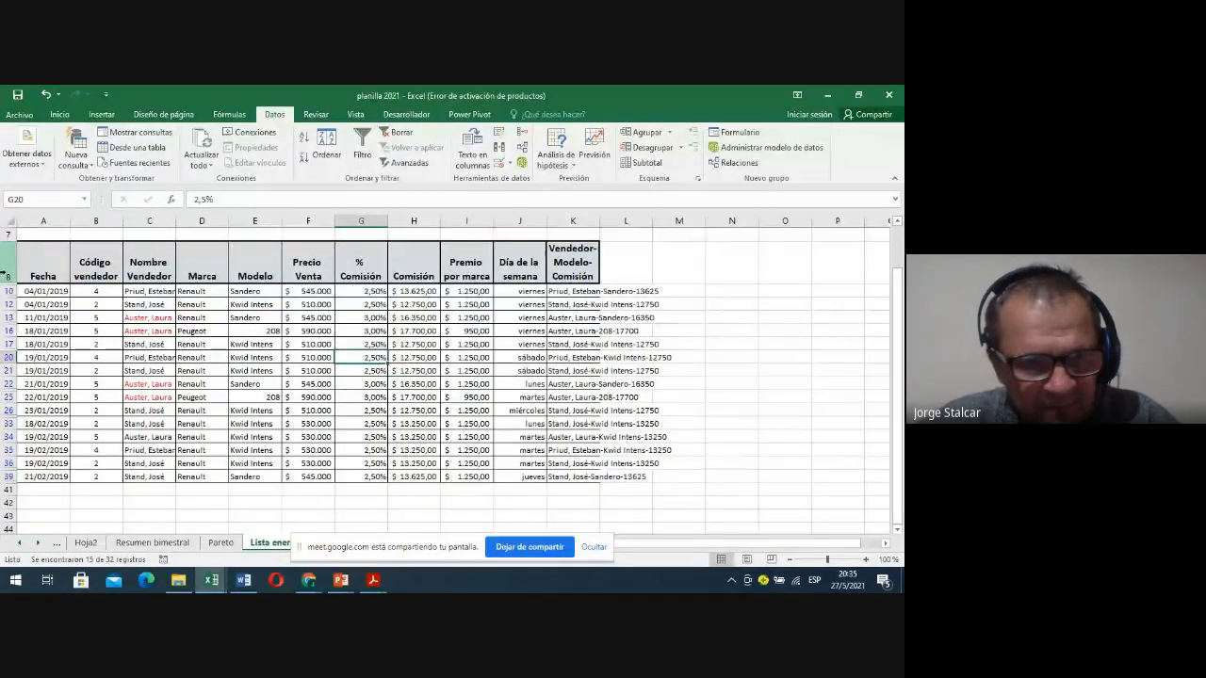
left_click_drag(8, 269, 6, 477)
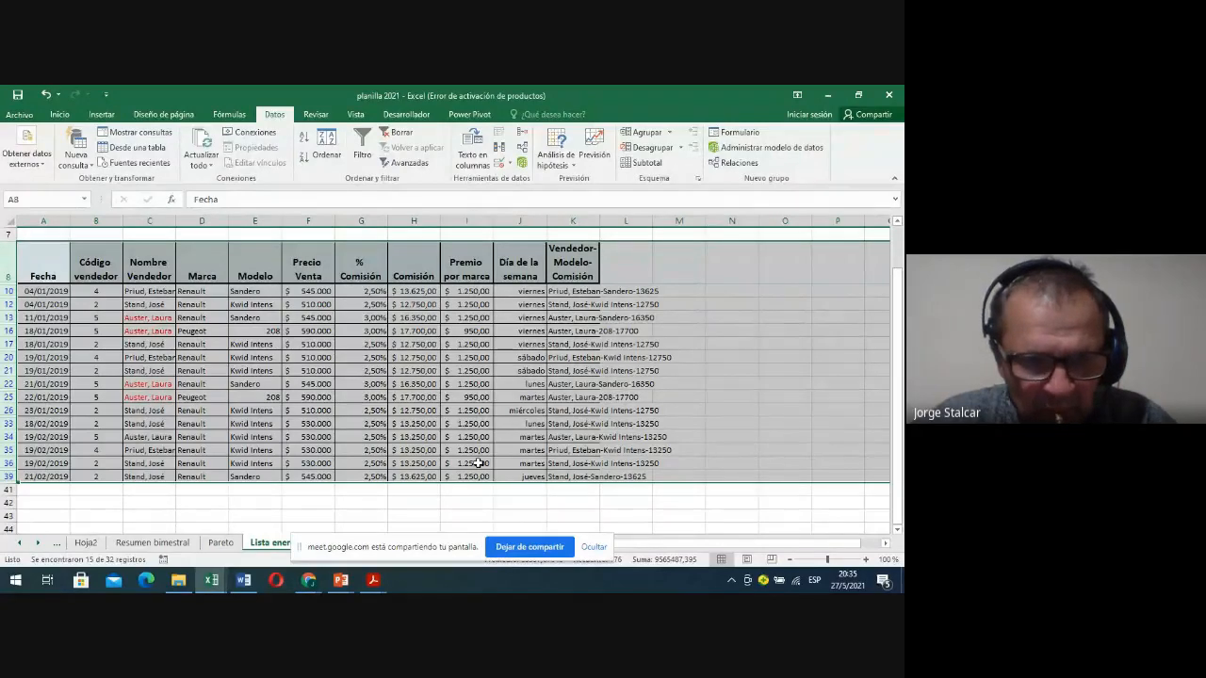
Clear the filter applied to the sales list on the Lista enero y febrero sheet
scroll(283, 426, "up", 2)
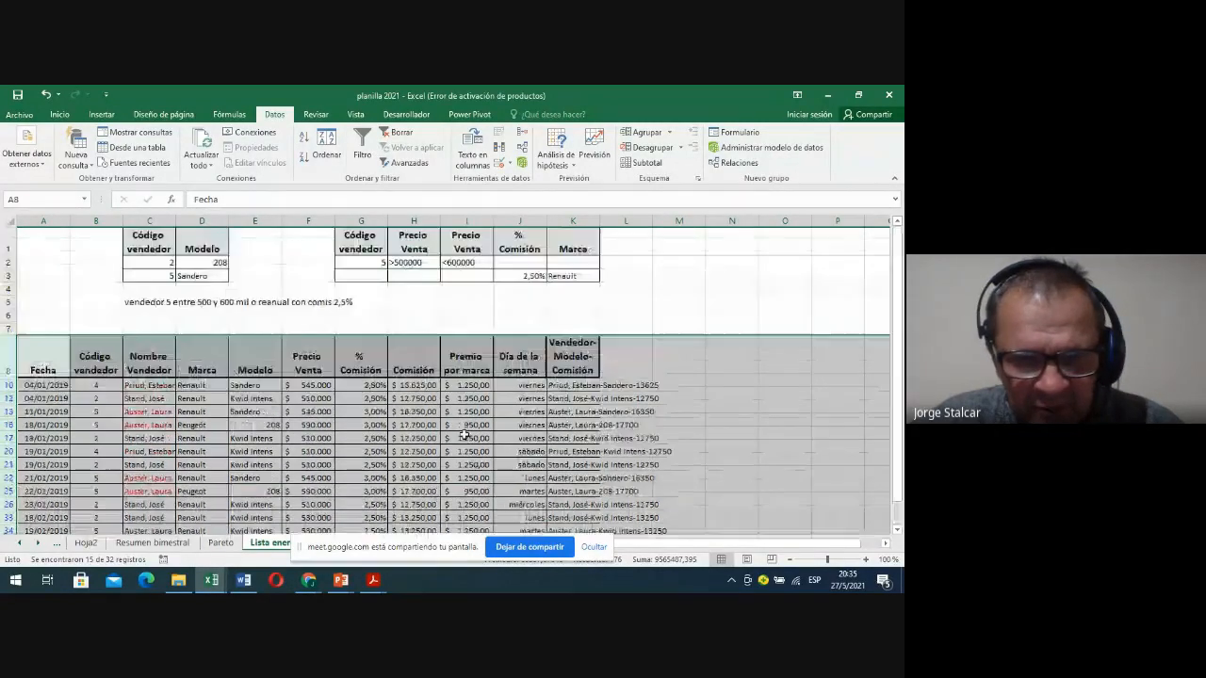
left_click(284, 425)
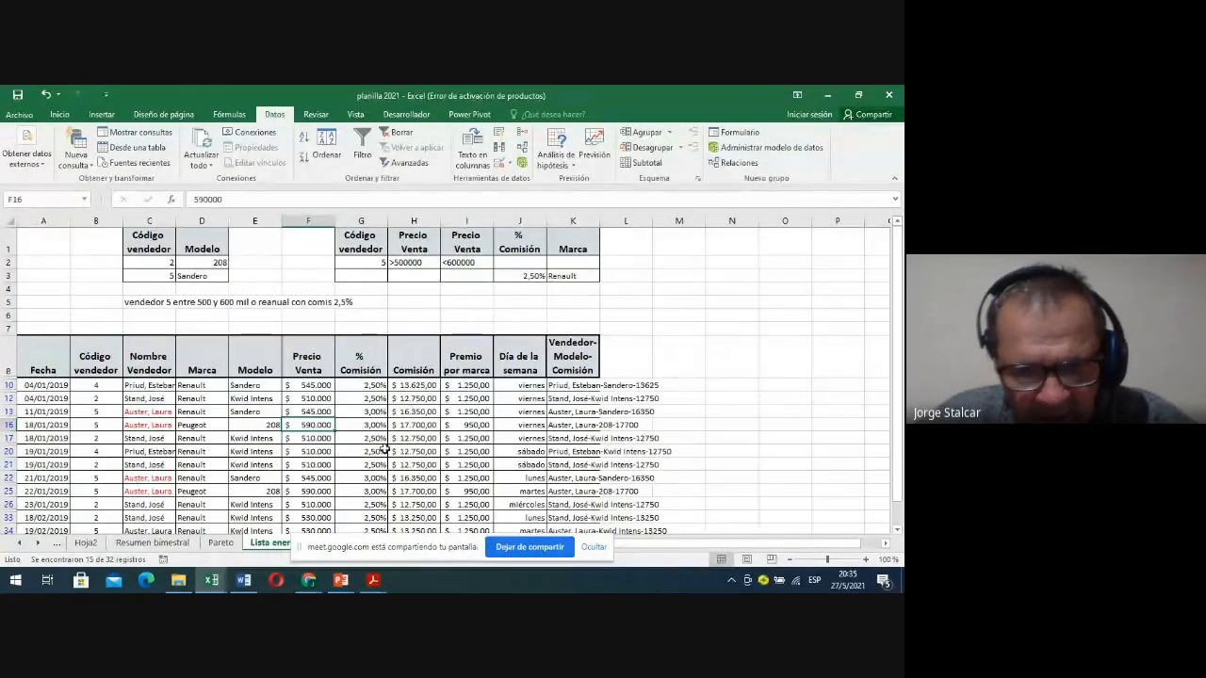
scroll(384, 449, "down", 1)
scroll(384, 450, "up", 1)
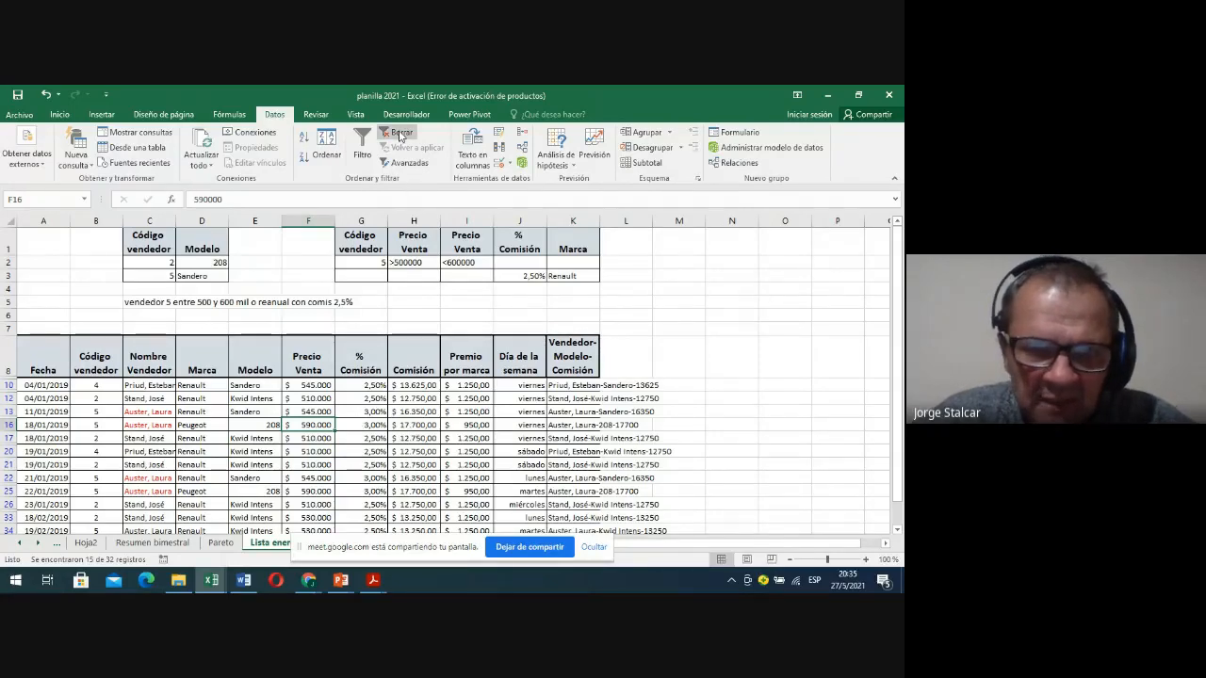
left_click(400, 134)
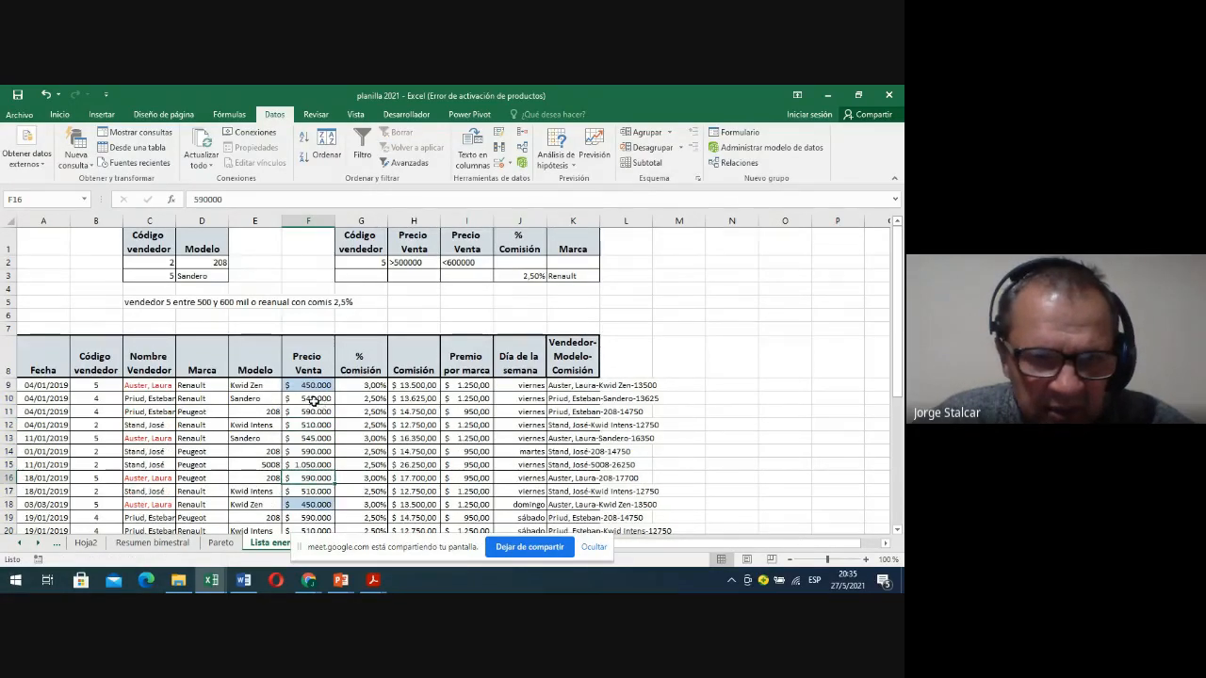
Copy the Fecha, Nombre Vendedor, Marca, Modelo, Precio Venta and Comisión headings from the sales list to cell A1 of sheet Hoja1
scroll(314, 399, "down", 2)
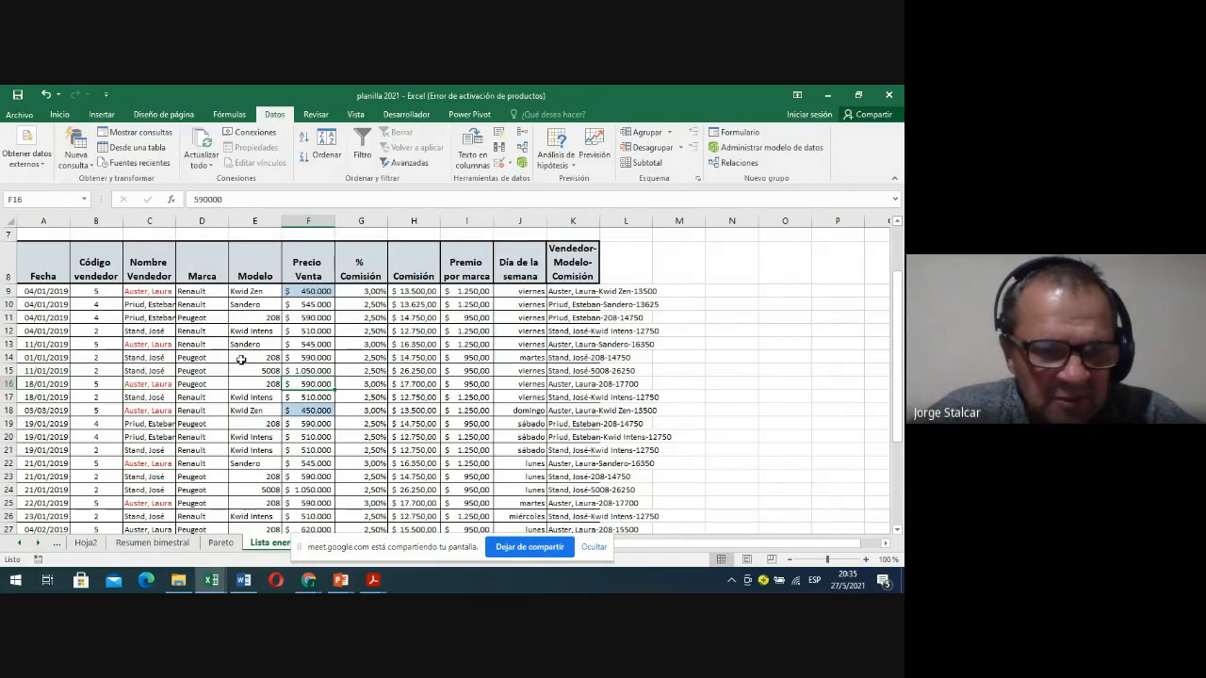
left_click(44, 268)
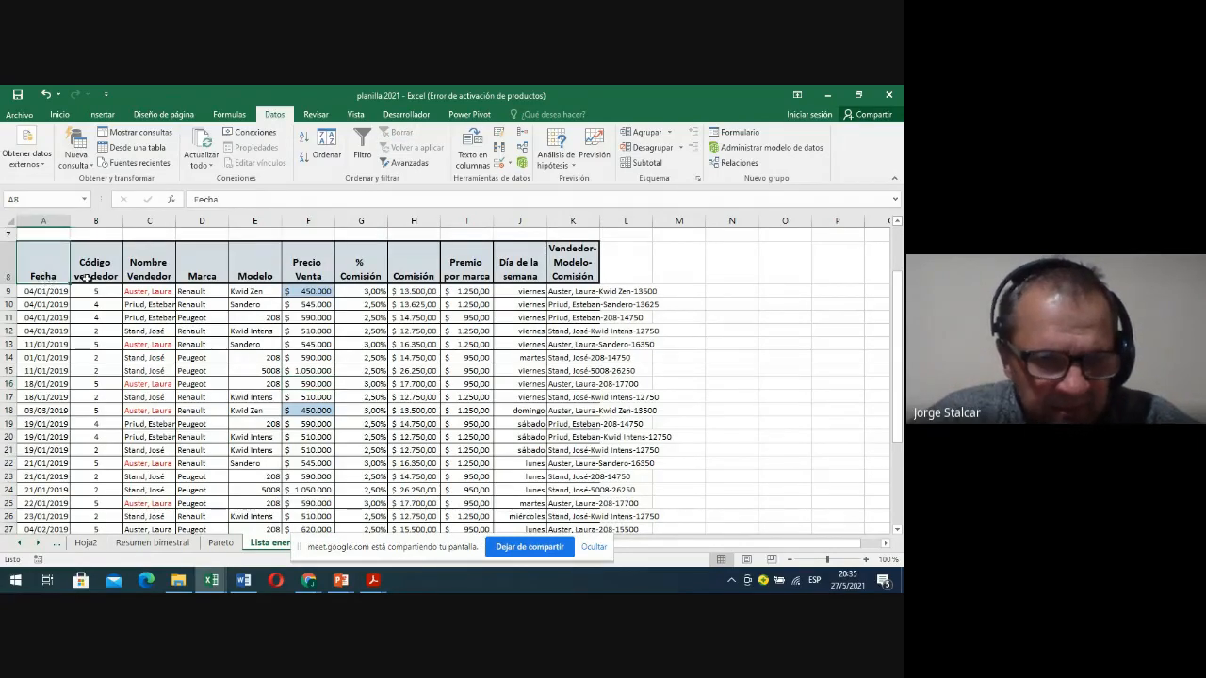
left_click(148, 271, "ctrl")
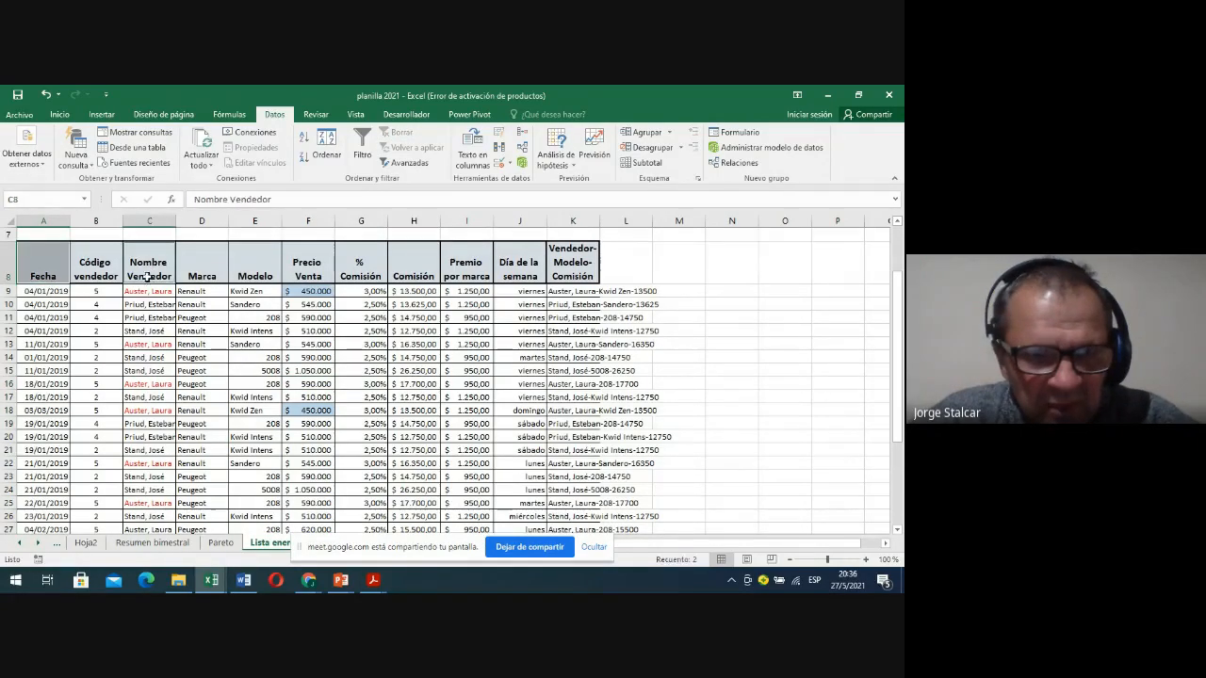
left_click(201, 275, "ctrl")
left_click(253, 275, "ctrl")
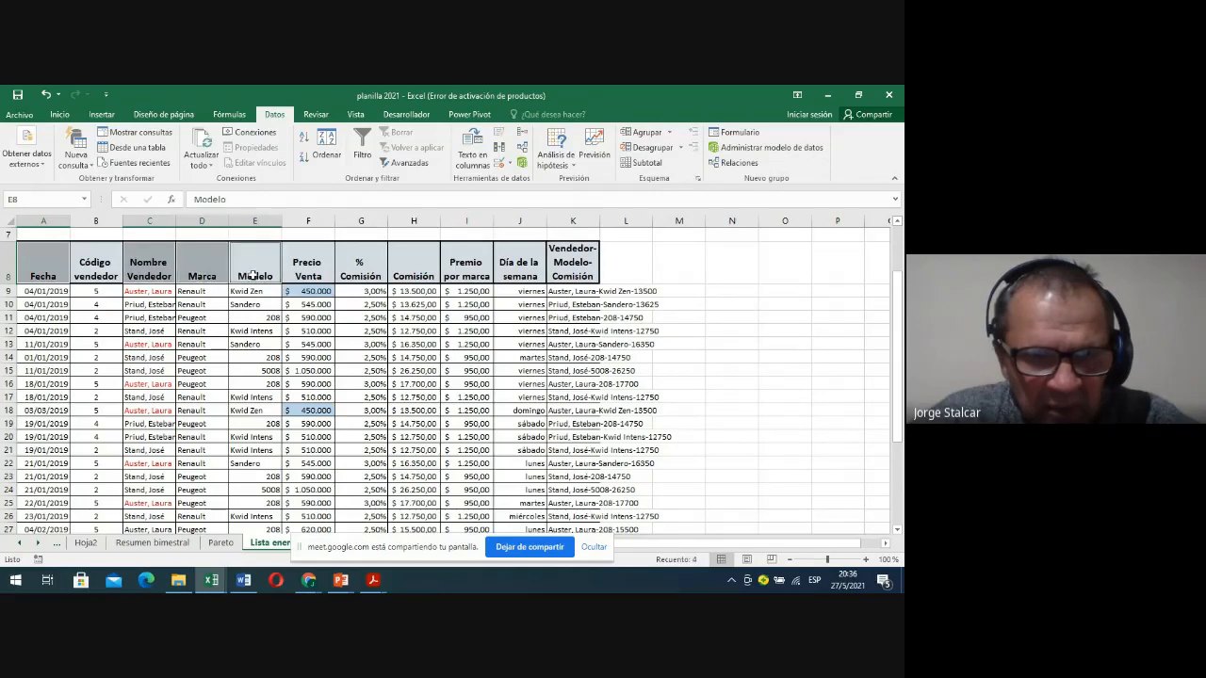
left_click(319, 280, "ctrl")
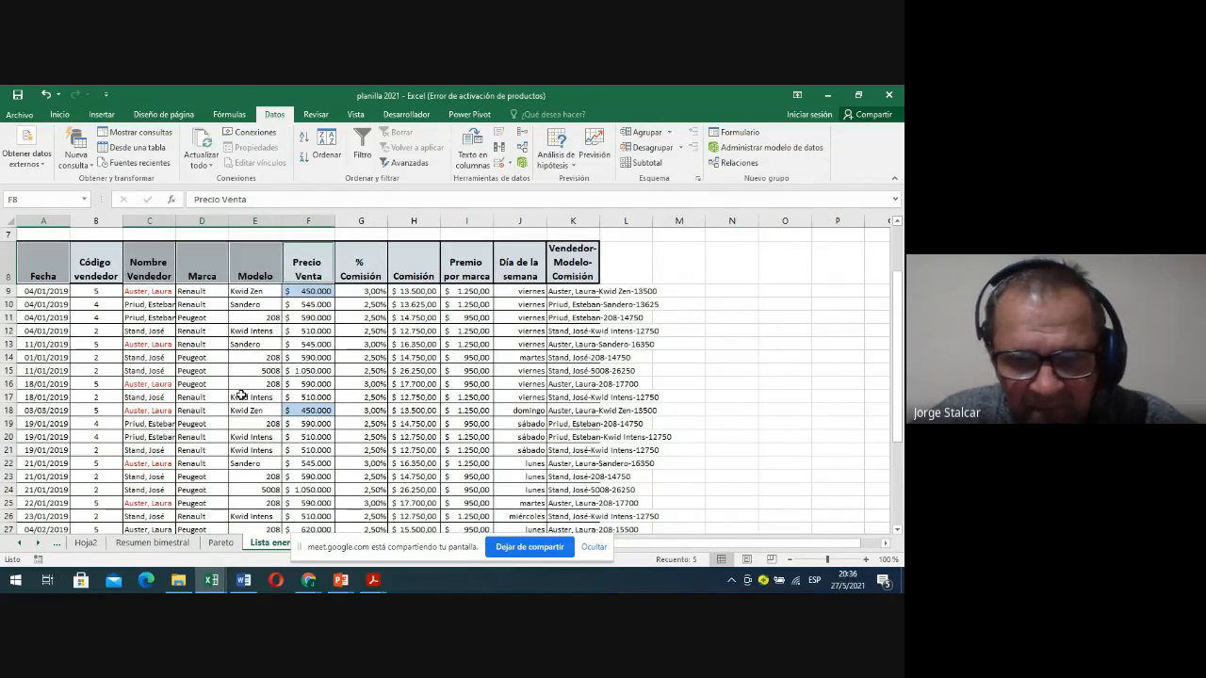
left_click(431, 269, "ctrl")
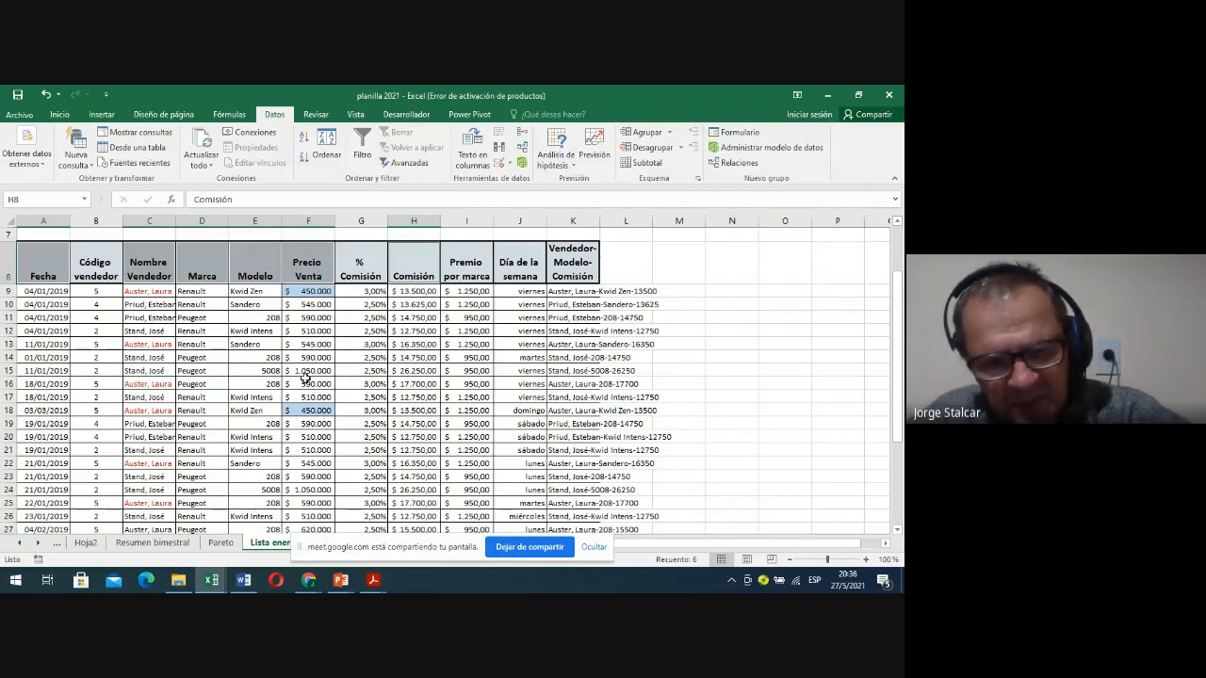
key("ctrl+c")
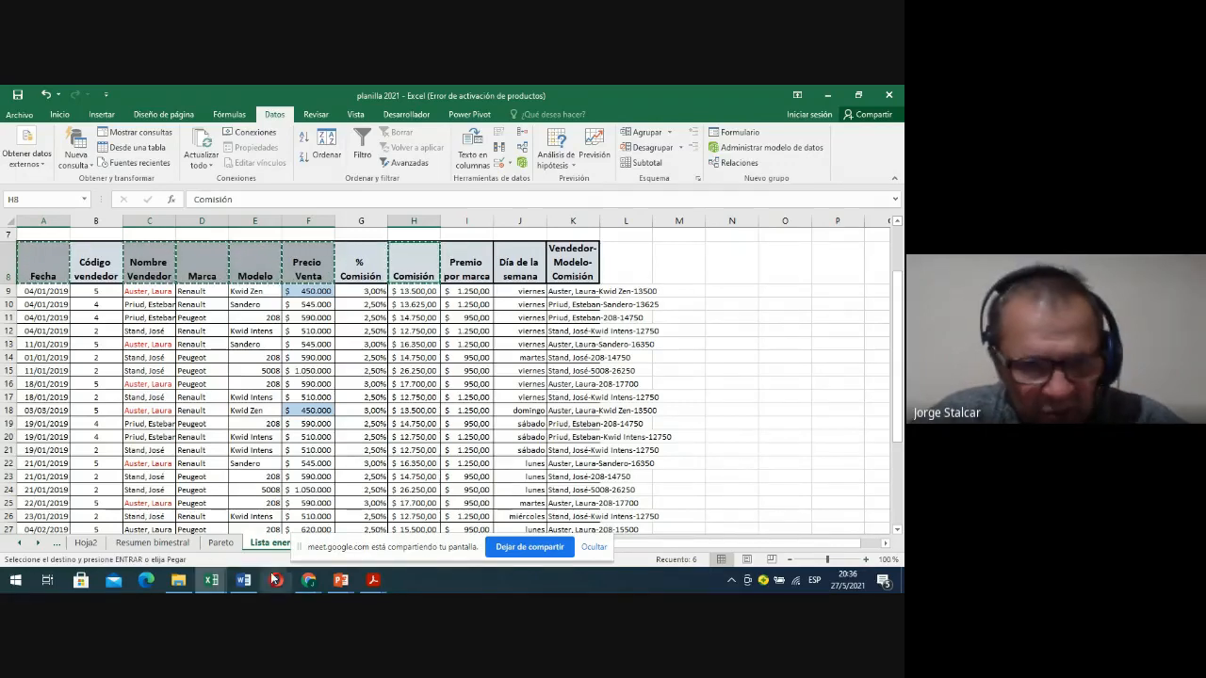
scroll(339, 486, "down", 3)
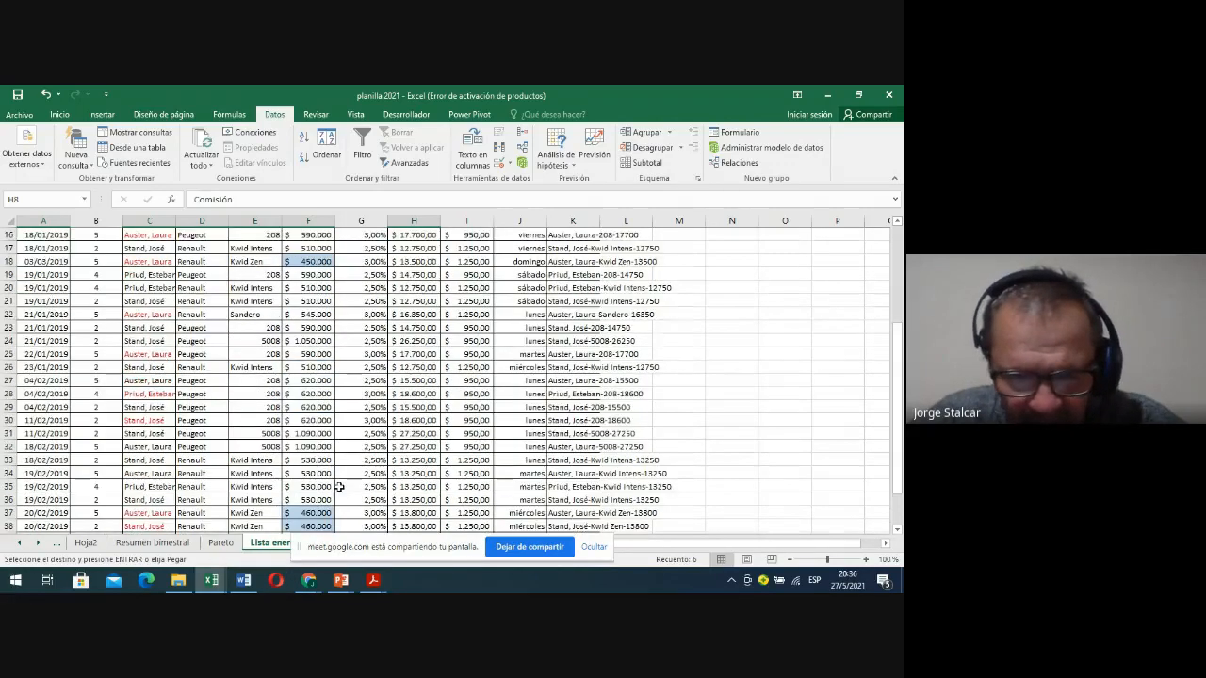
left_click_drag(448, 548, 726, 506)
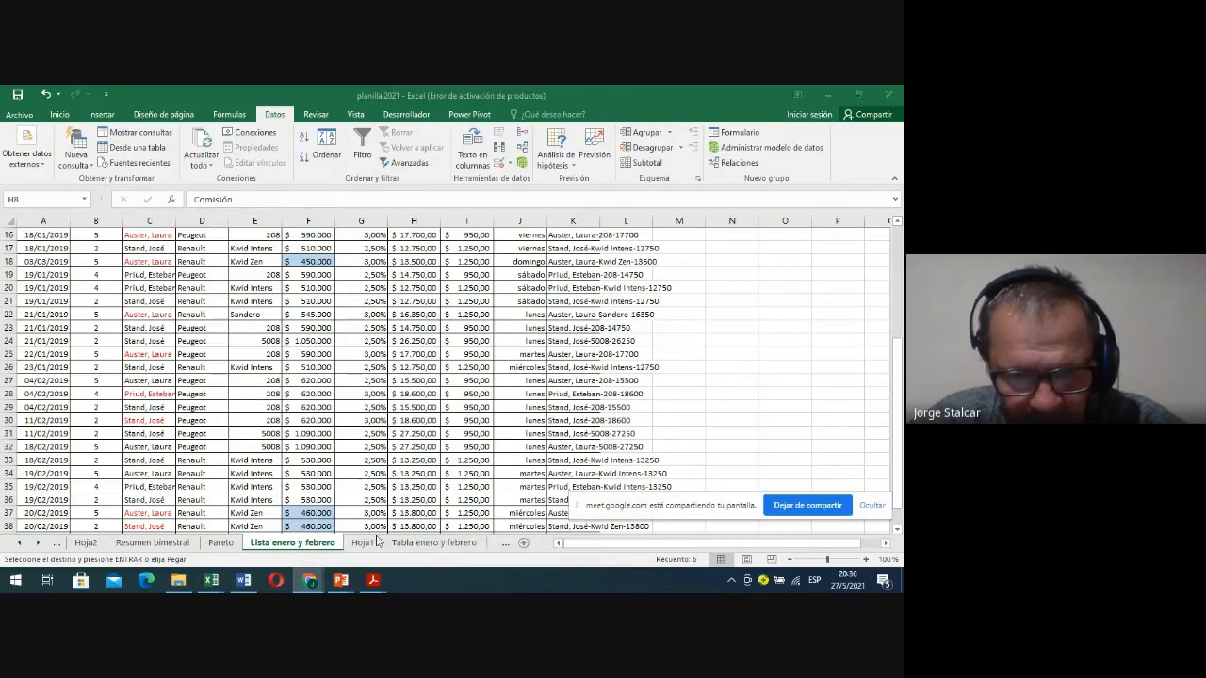
left_click(578, 364)
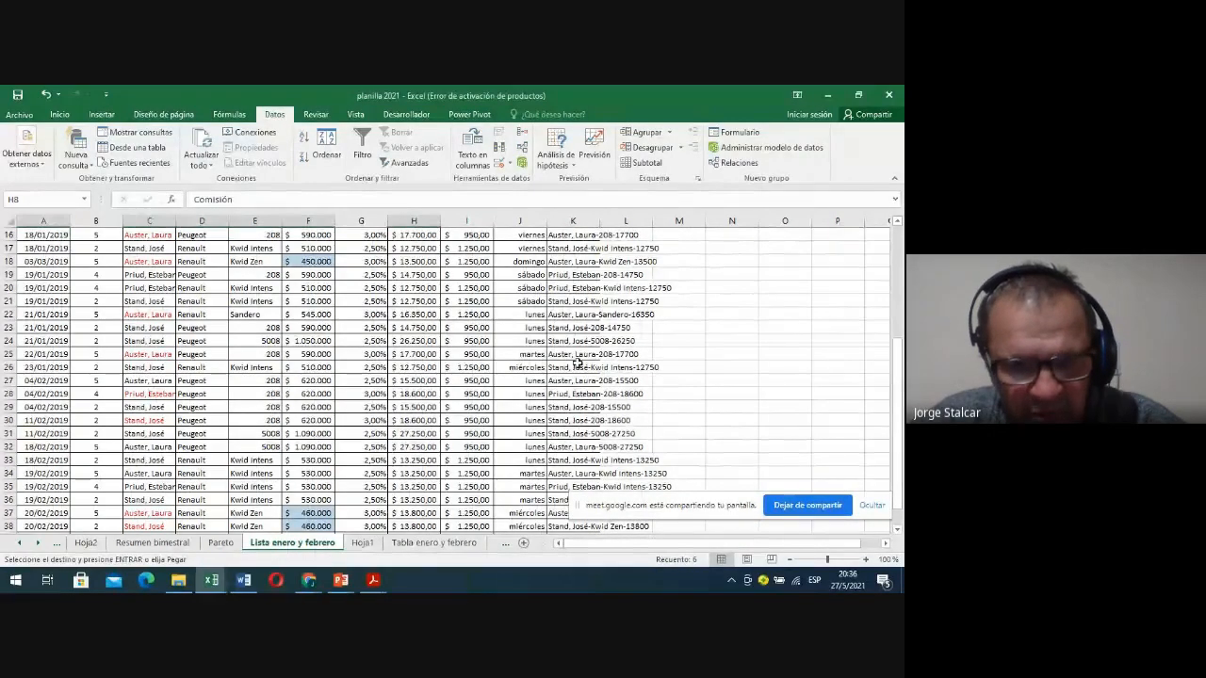
left_click(361, 542)
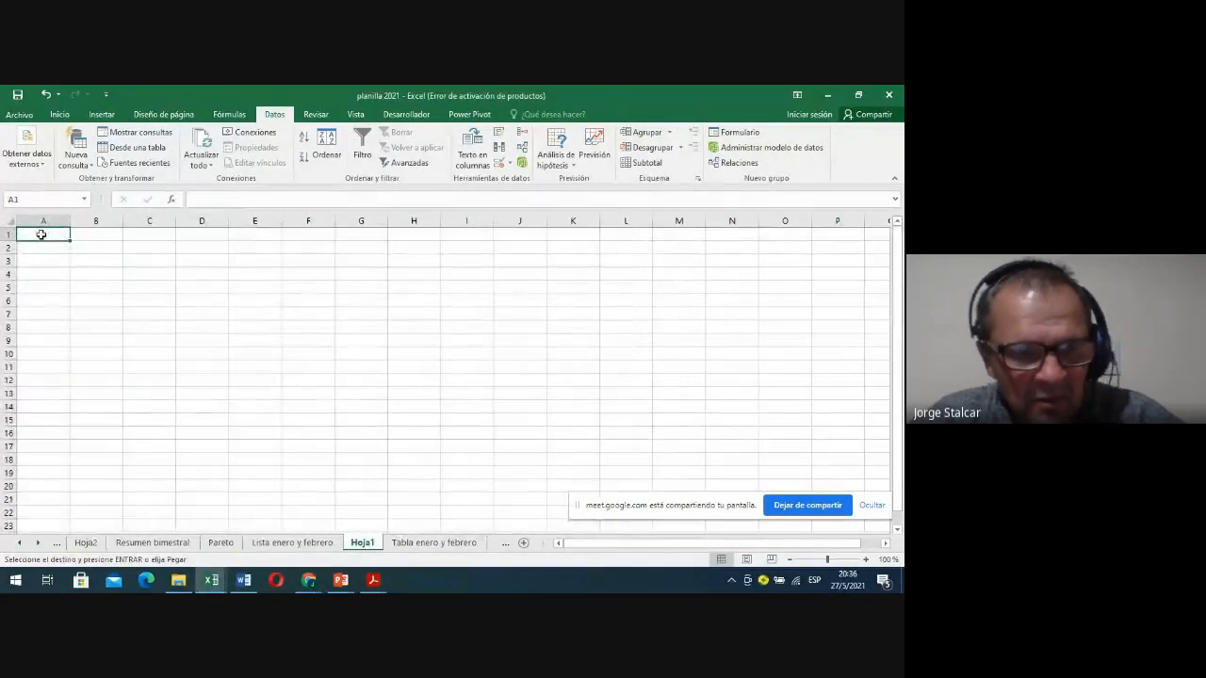
key("ctrl+v")
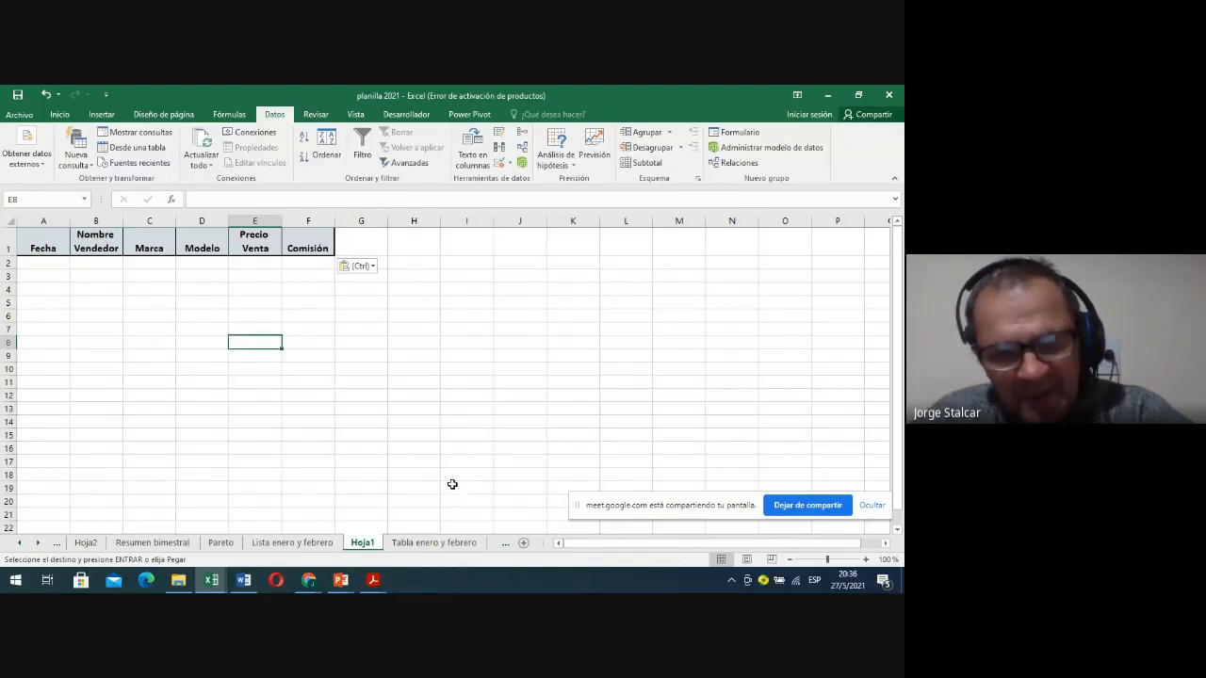
Copy the criteria block G1:K3 from the Lista enero y febrero sheet to cell J1 of Hoja1
left_click(314, 543)
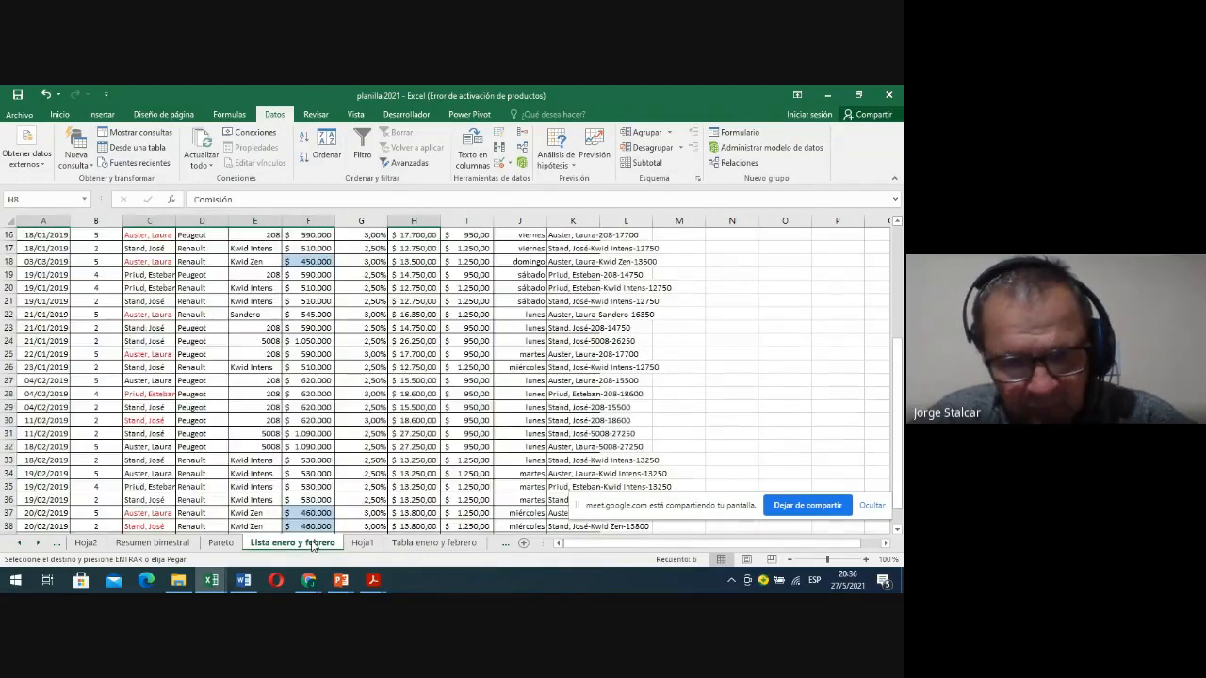
scroll(399, 303, "up", 5)
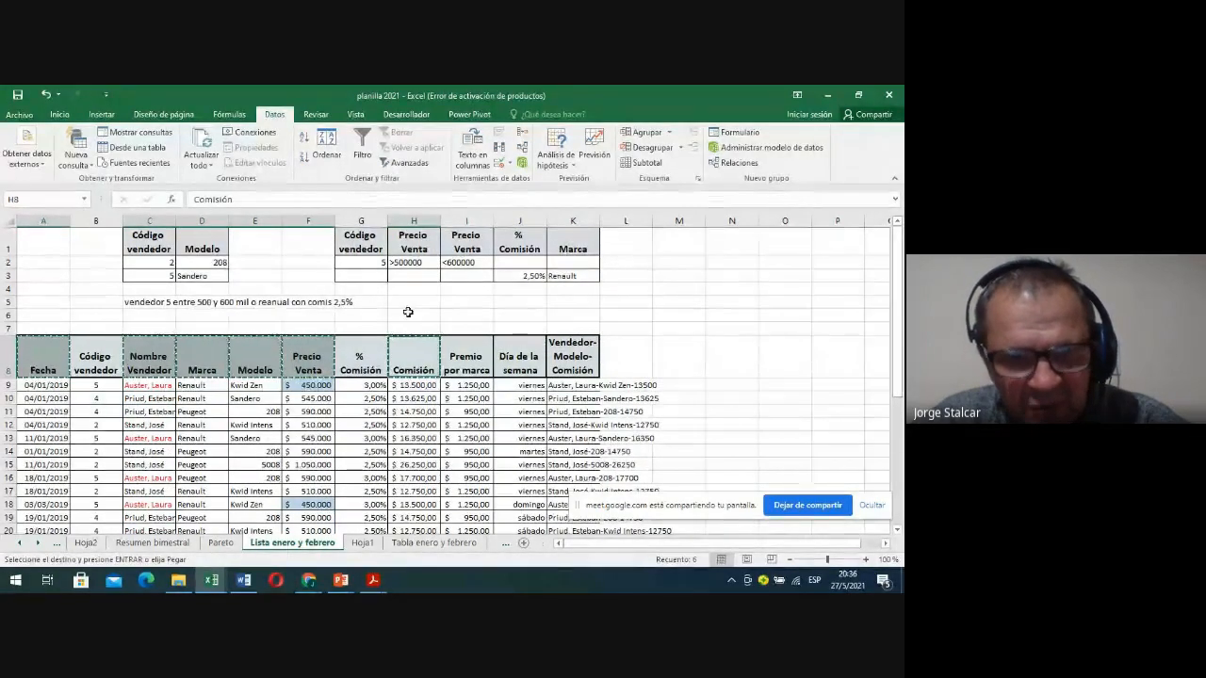
left_click_drag(367, 242, 573, 262)
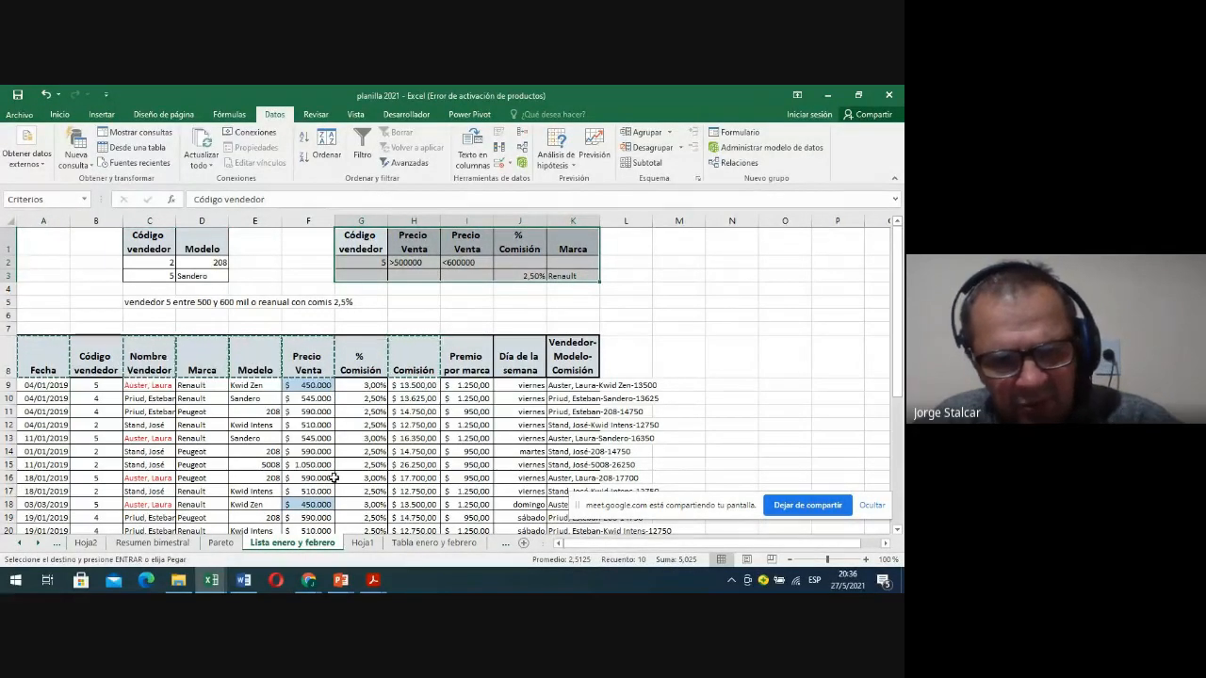
key("ctrl+c")
key("ctrl+q")
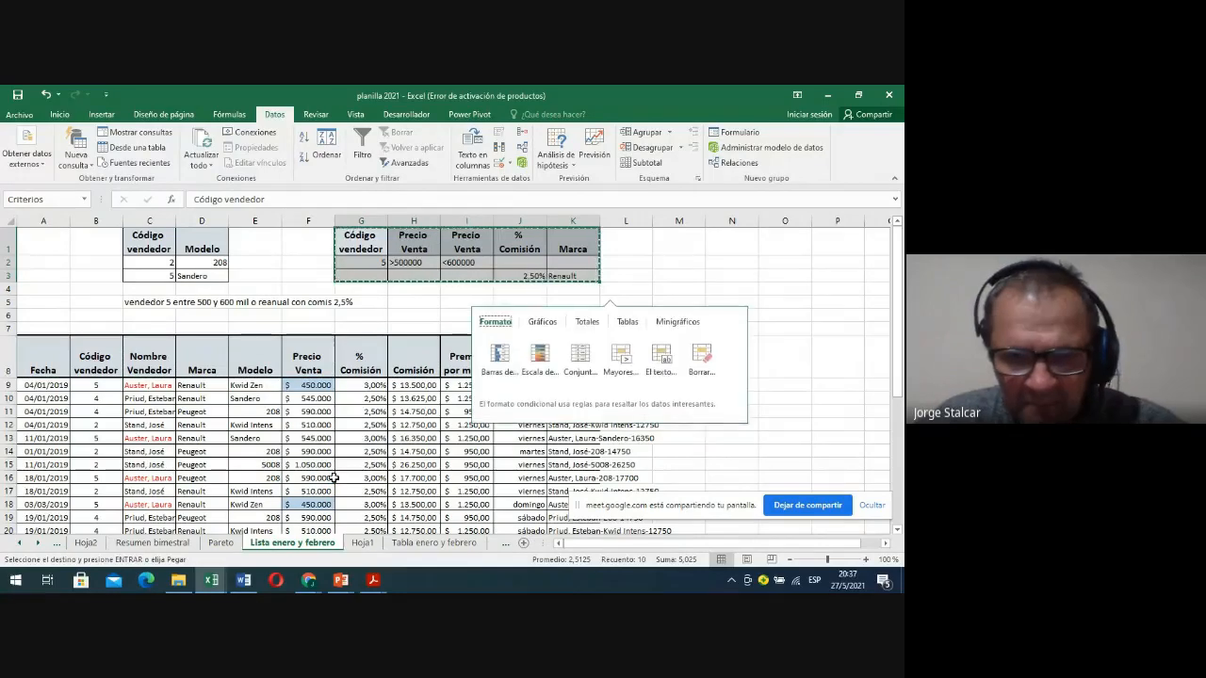
left_click(362, 543)
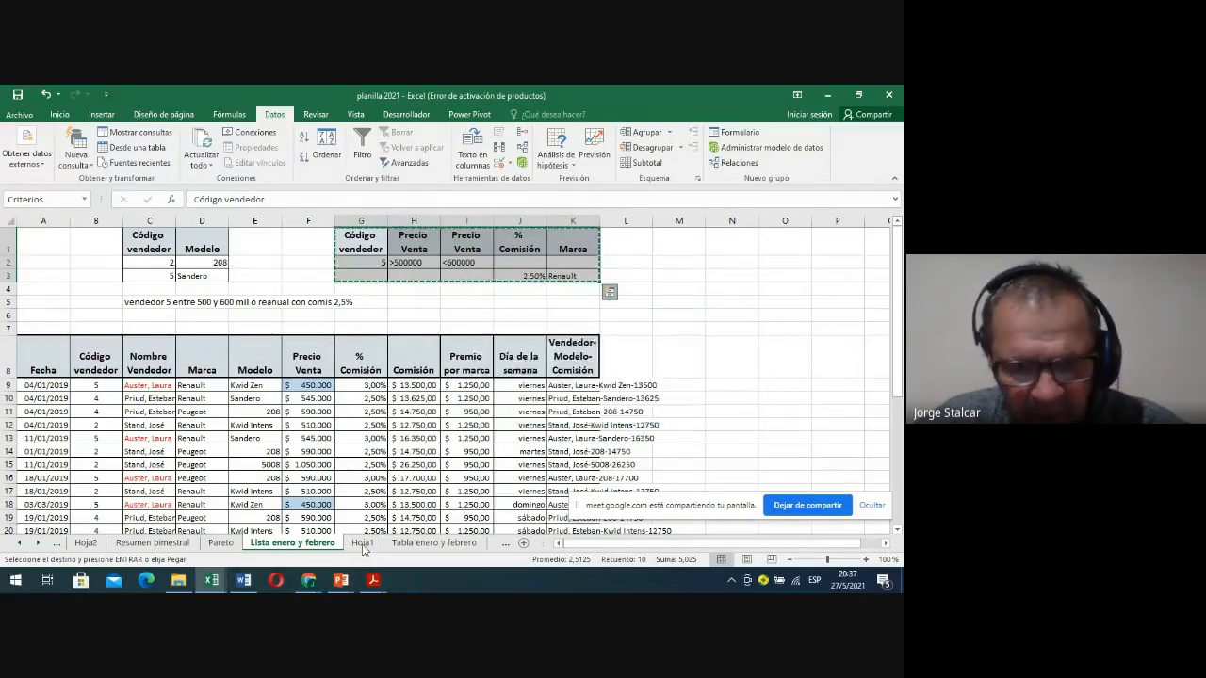
left_click(518, 243)
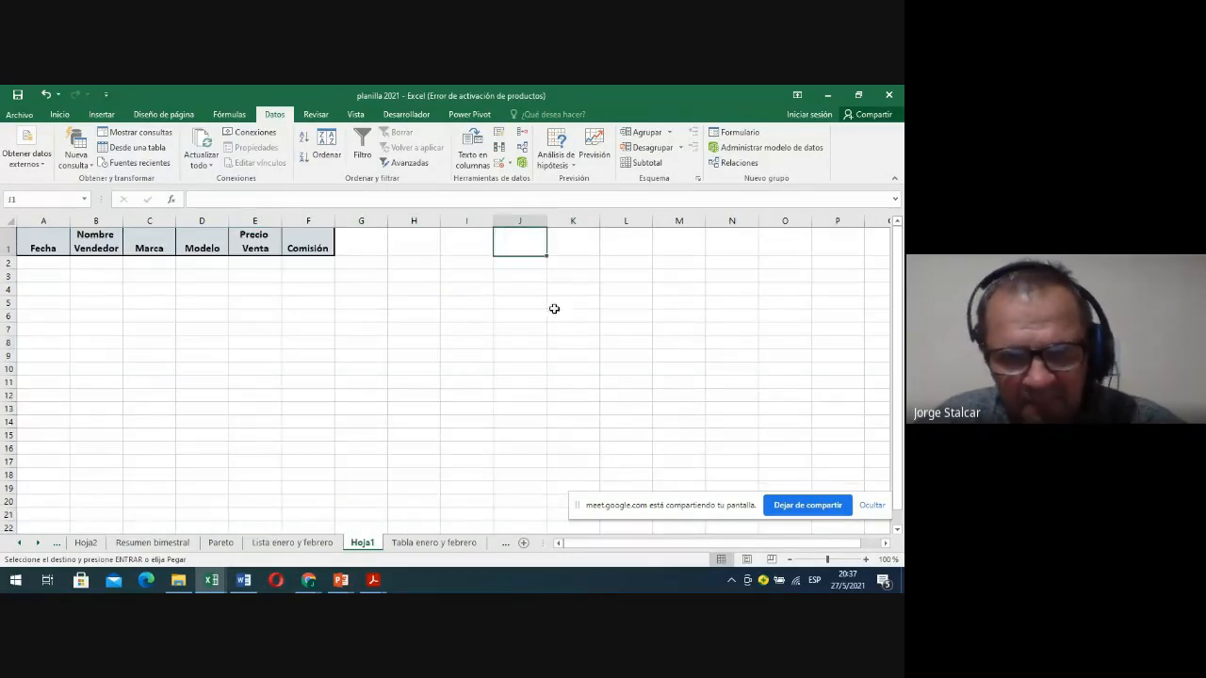
key("ctrl+v")
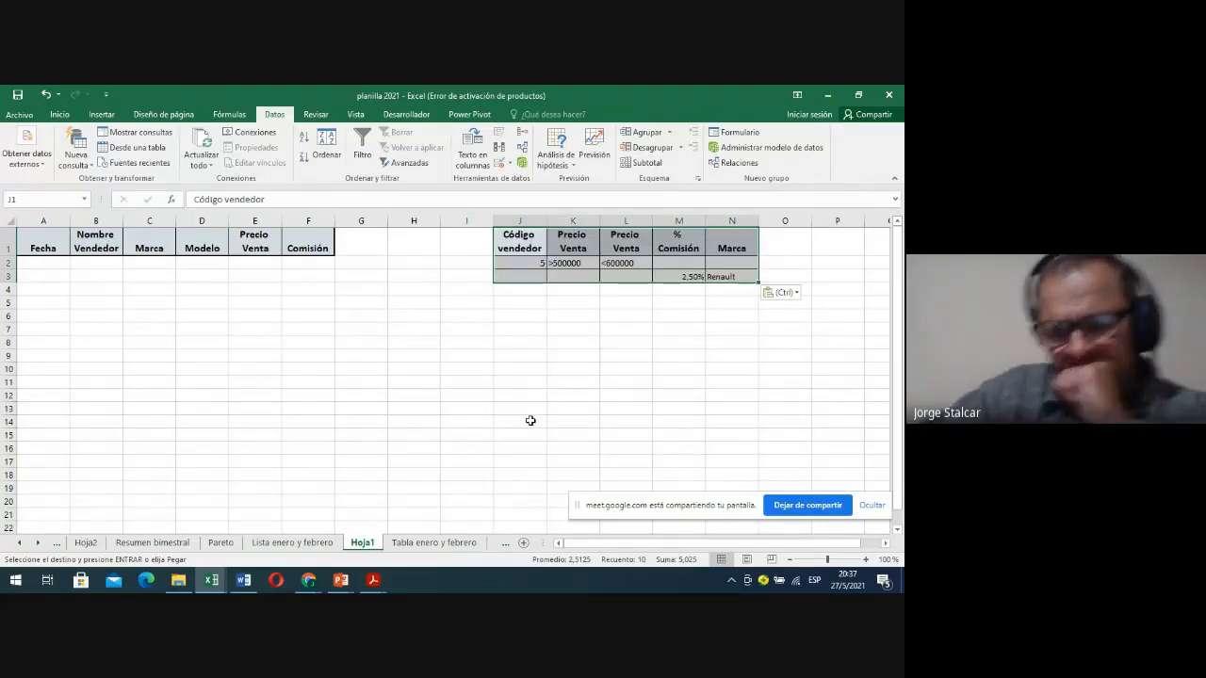
left_click(402, 299)
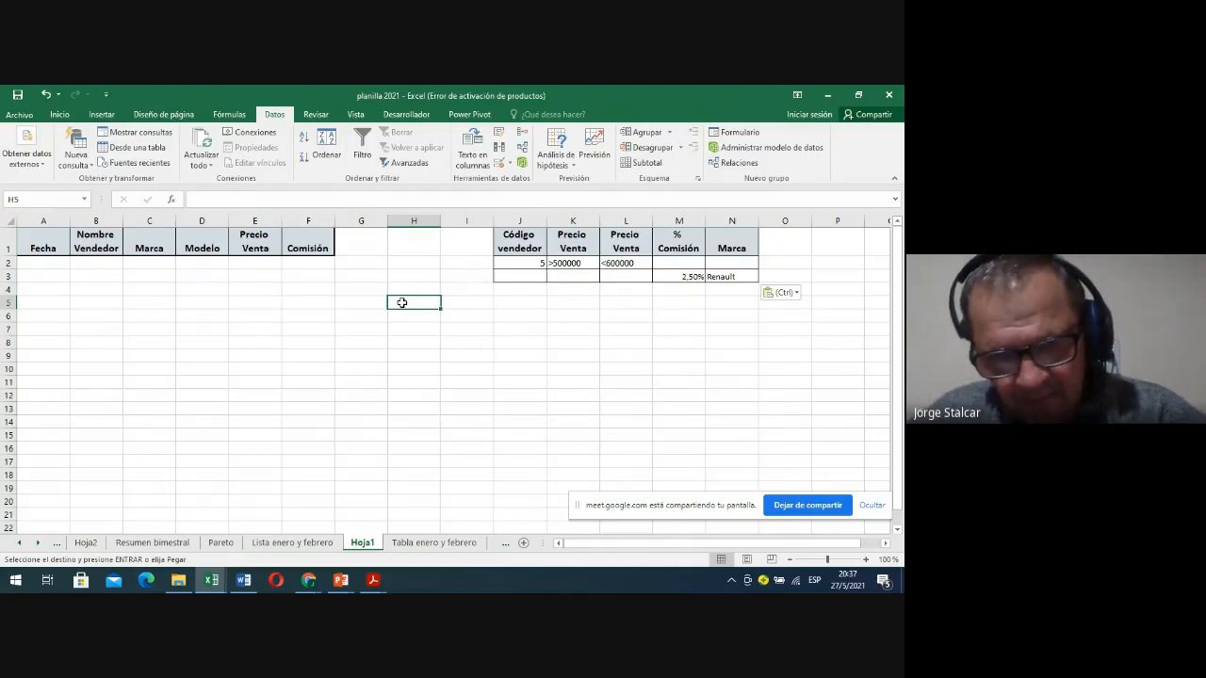
Examine the source list, the criteria block J1:N3 and the output headings A1:F1 on Hoja1
left_click(285, 543)
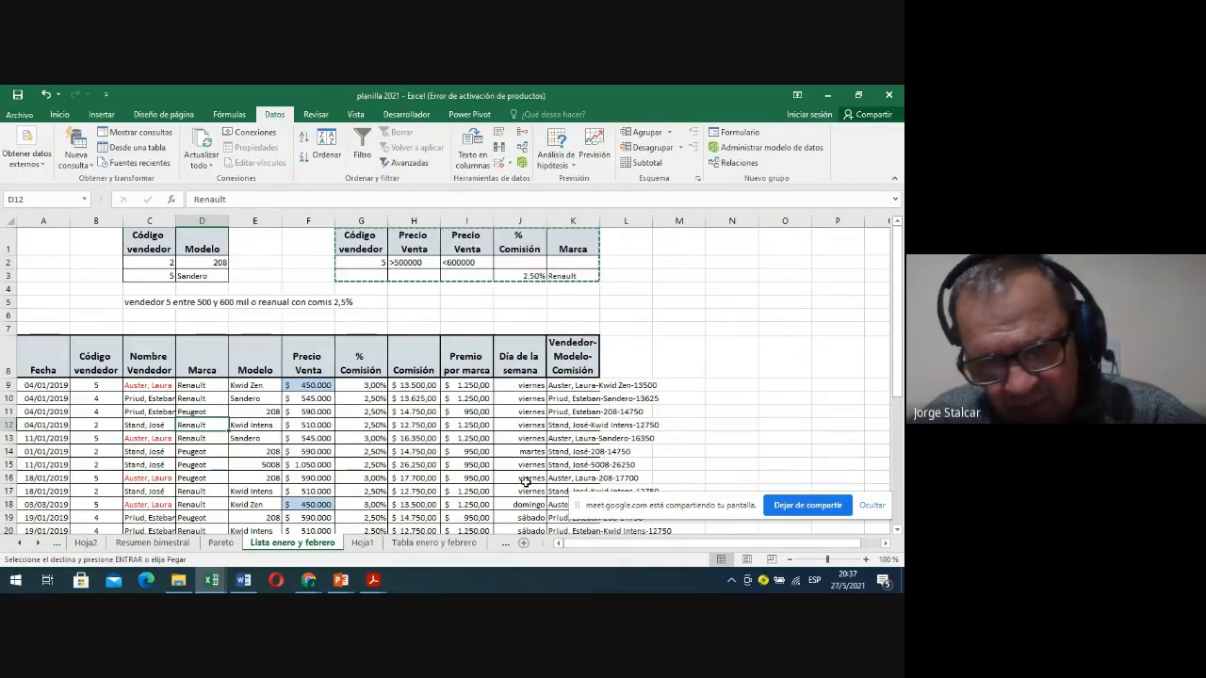
left_click(363, 543)
left_click_drag(519, 242, 713, 278)
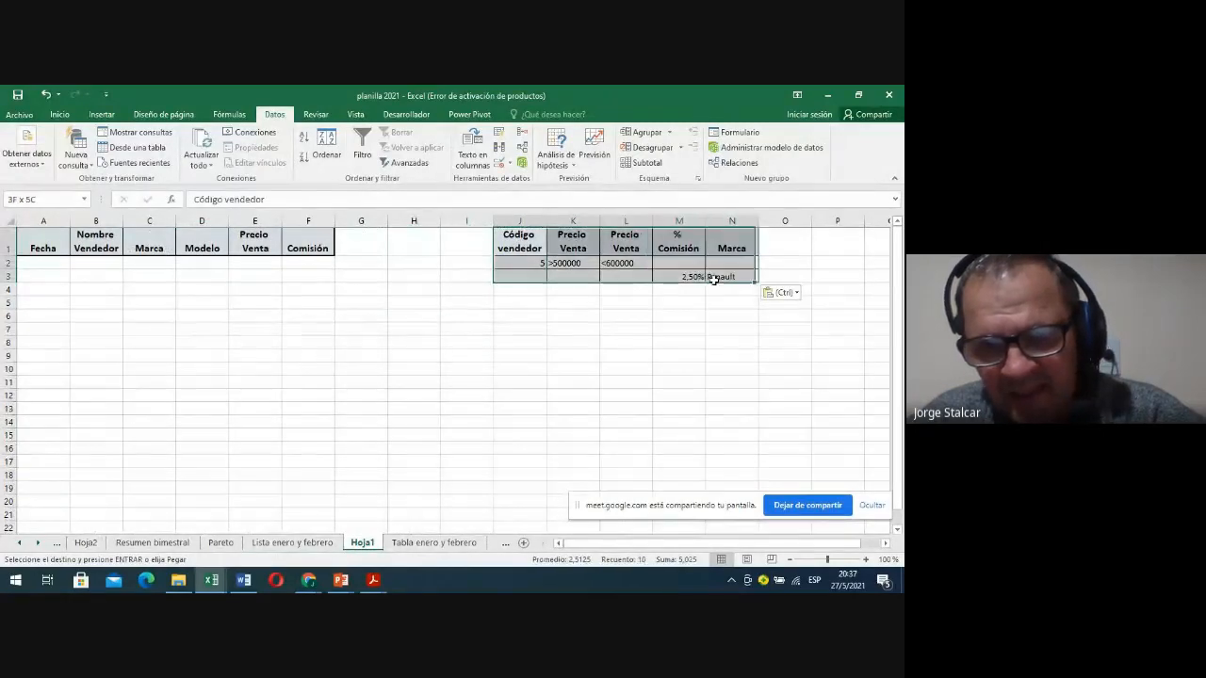
left_click(531, 353)
left_click_drag(517, 243, 711, 277)
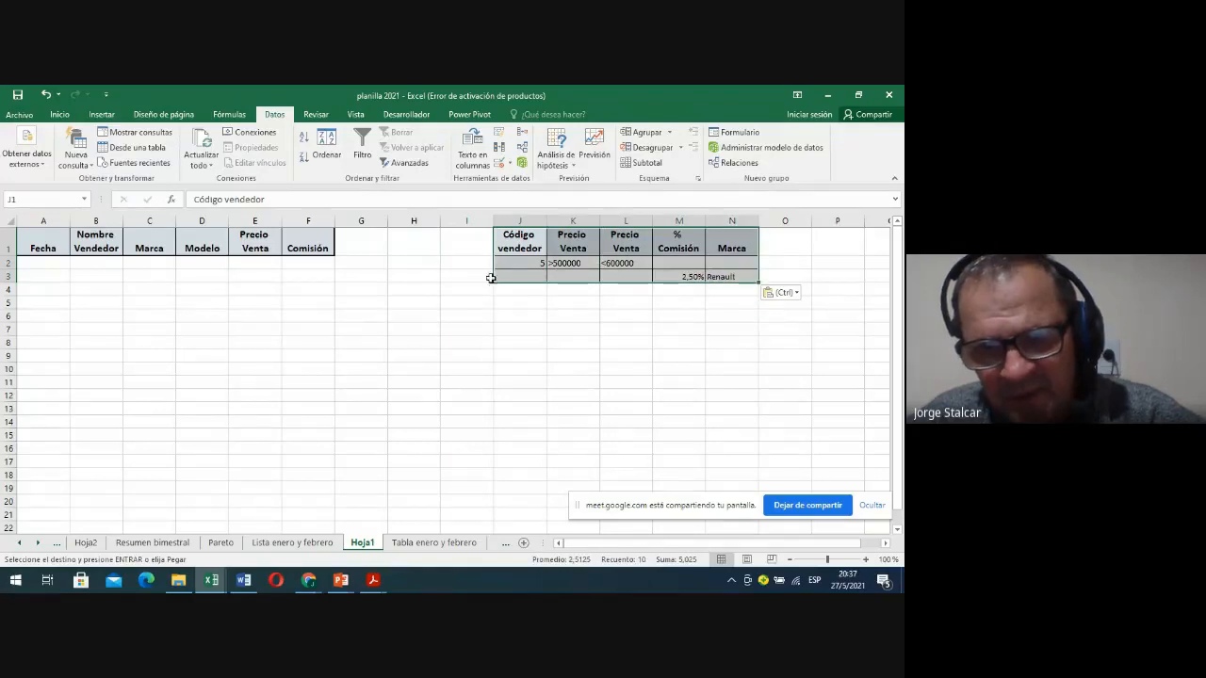
left_click_drag(55, 244, 294, 245)
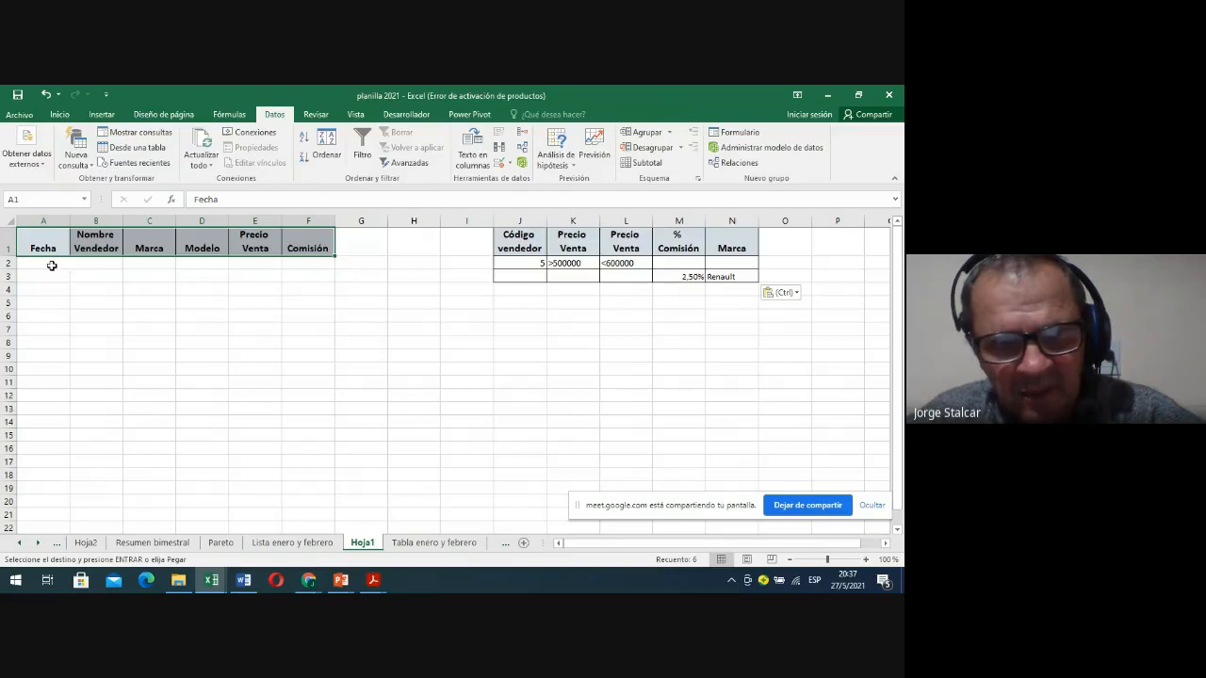
left_click_drag(52, 266, 49, 279)
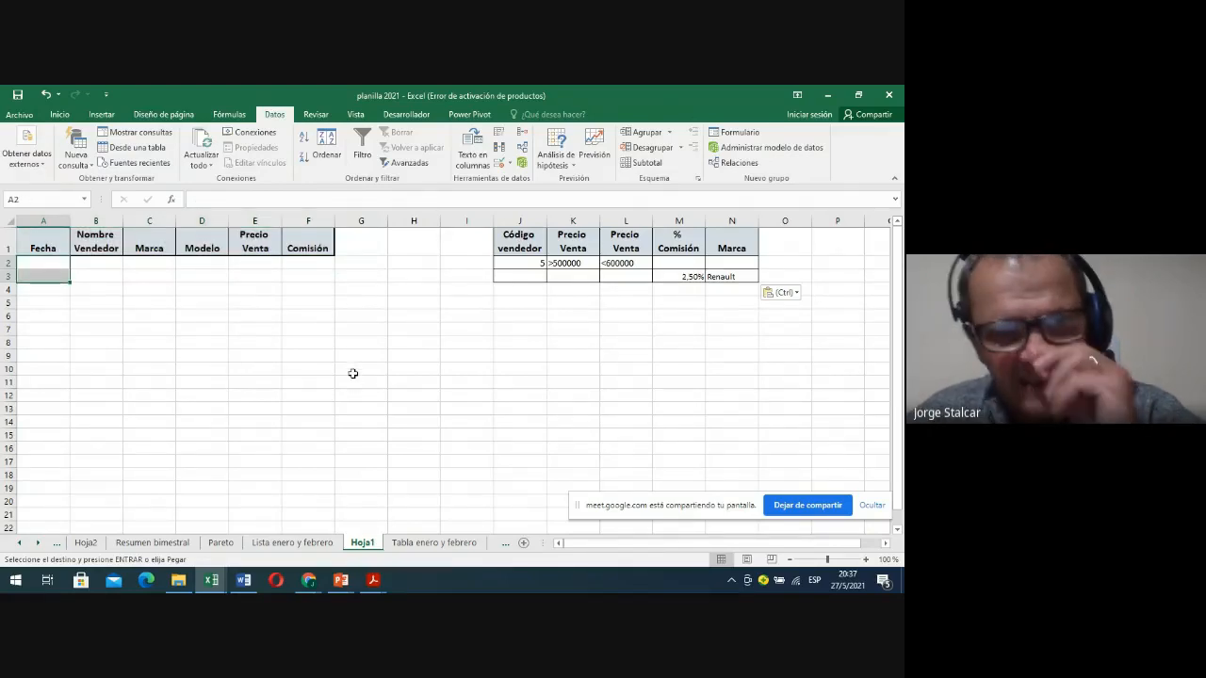
left_click(156, 290)
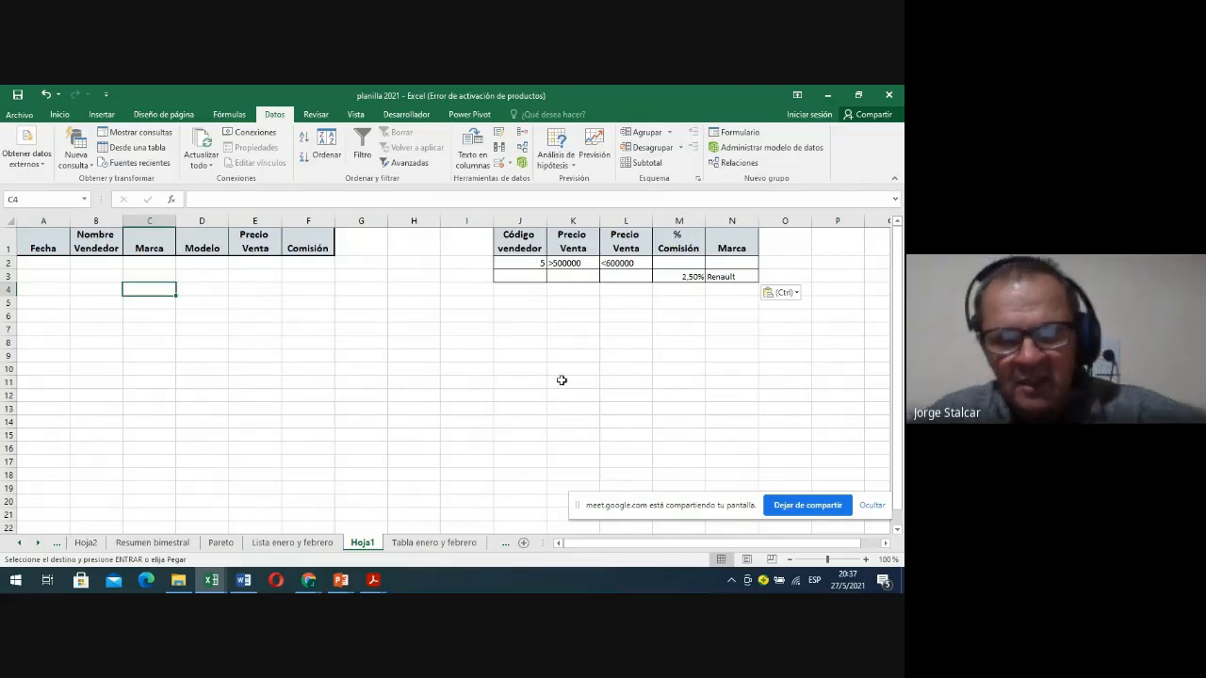
left_click(156, 255)
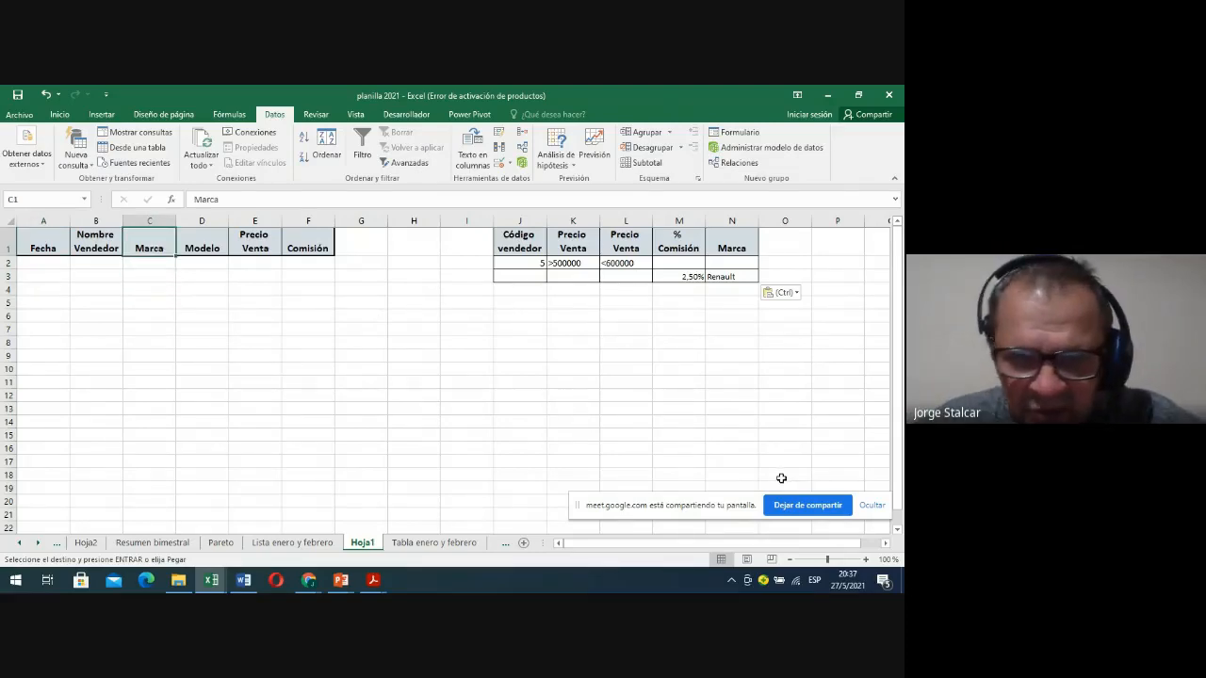
Start an advanced filter from Hoja1 with A8:K40 on the Lista enero y febrero sheet as the list range
left_click(579, 264)
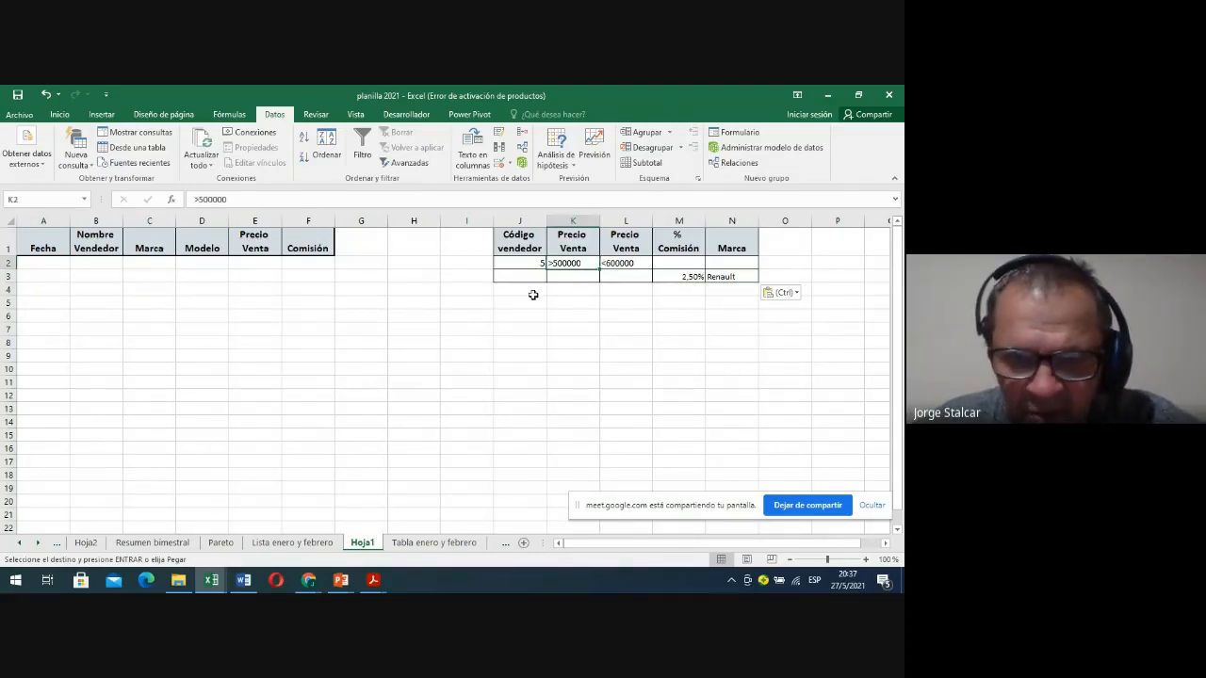
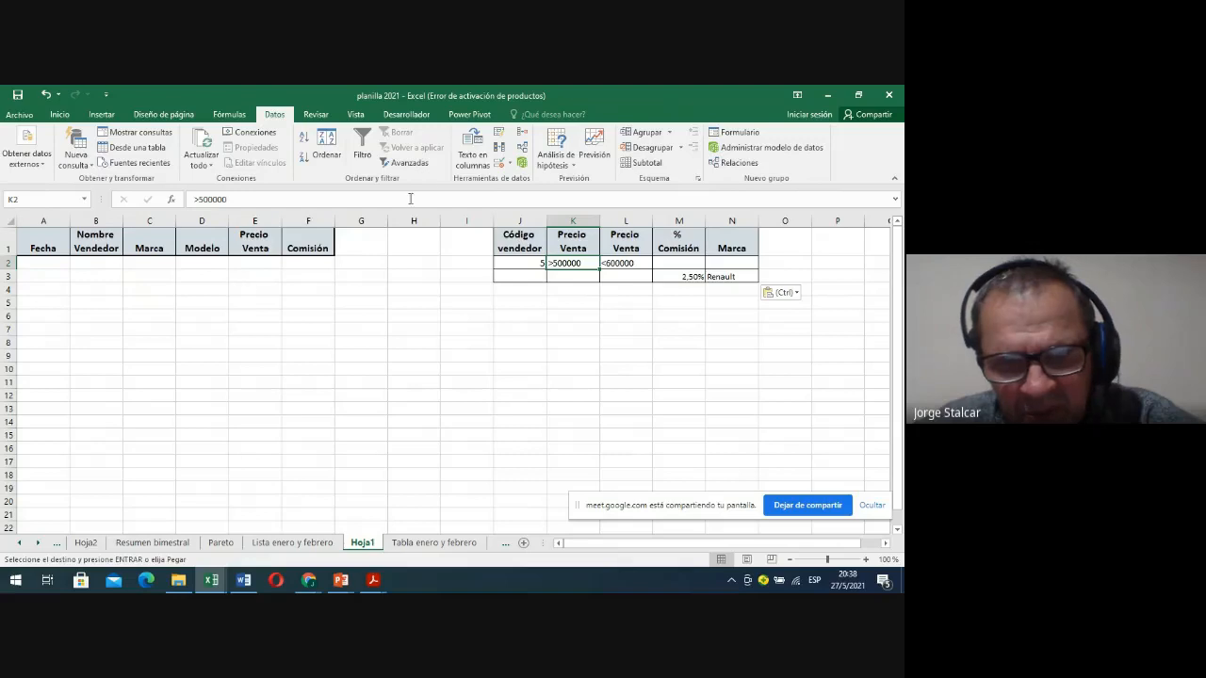
left_click(411, 163)
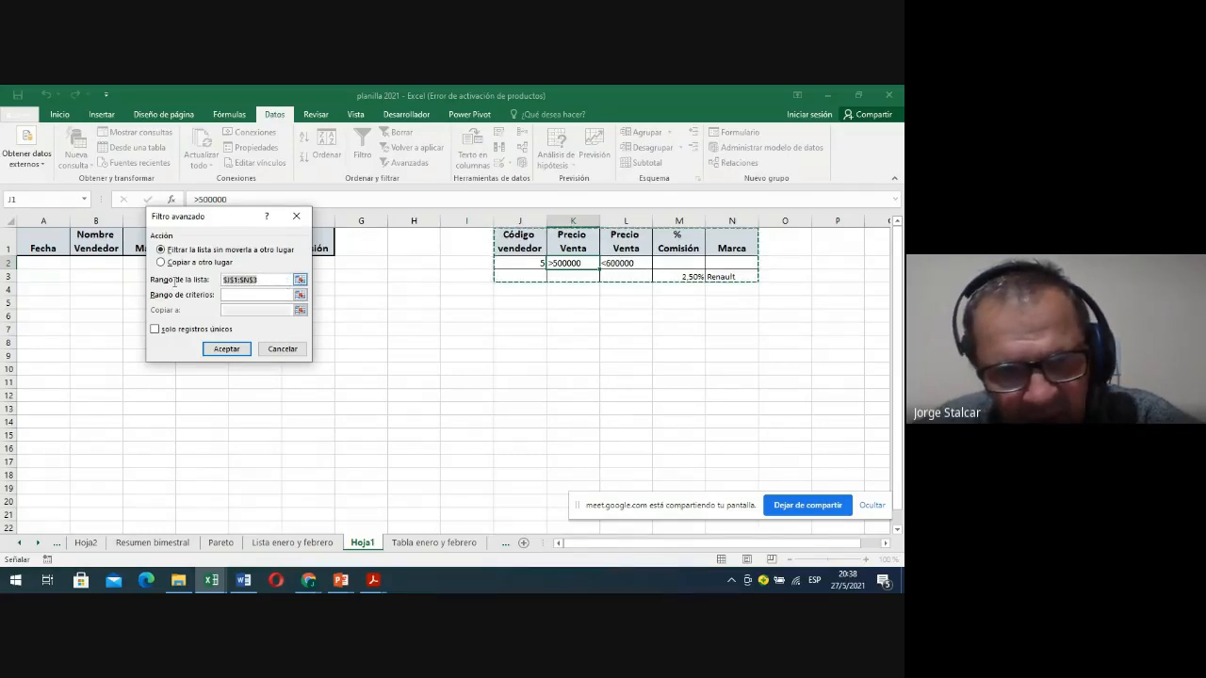
key("Delete")
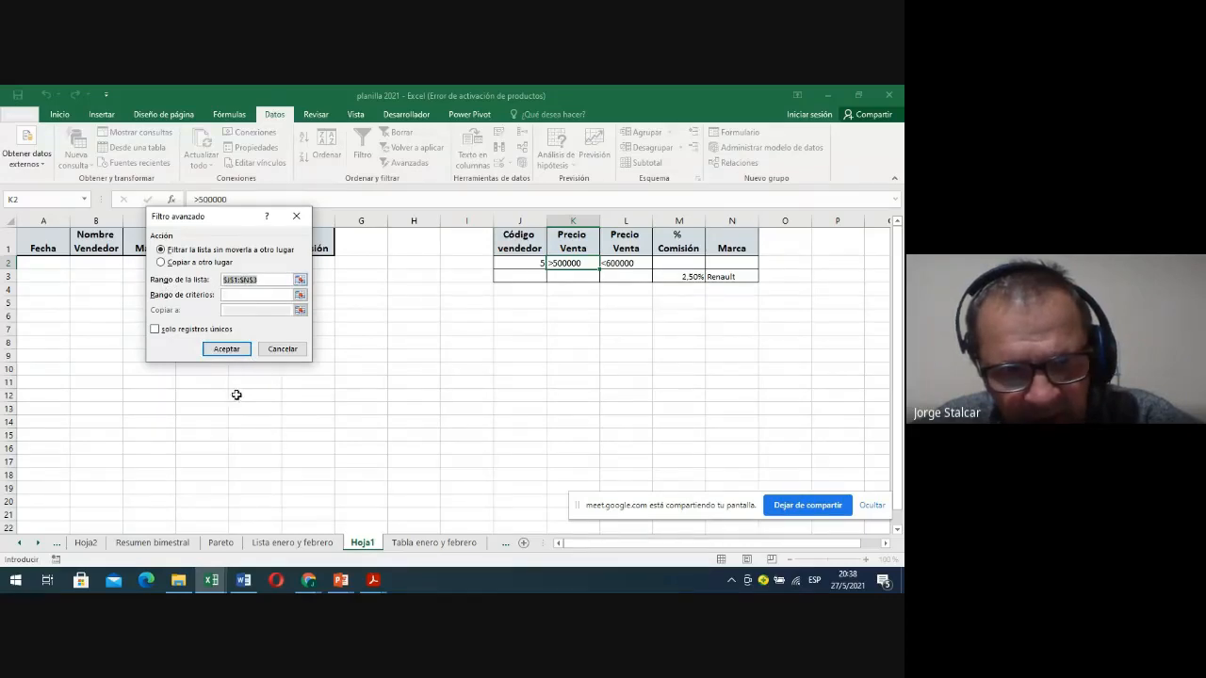
left_click(293, 543)
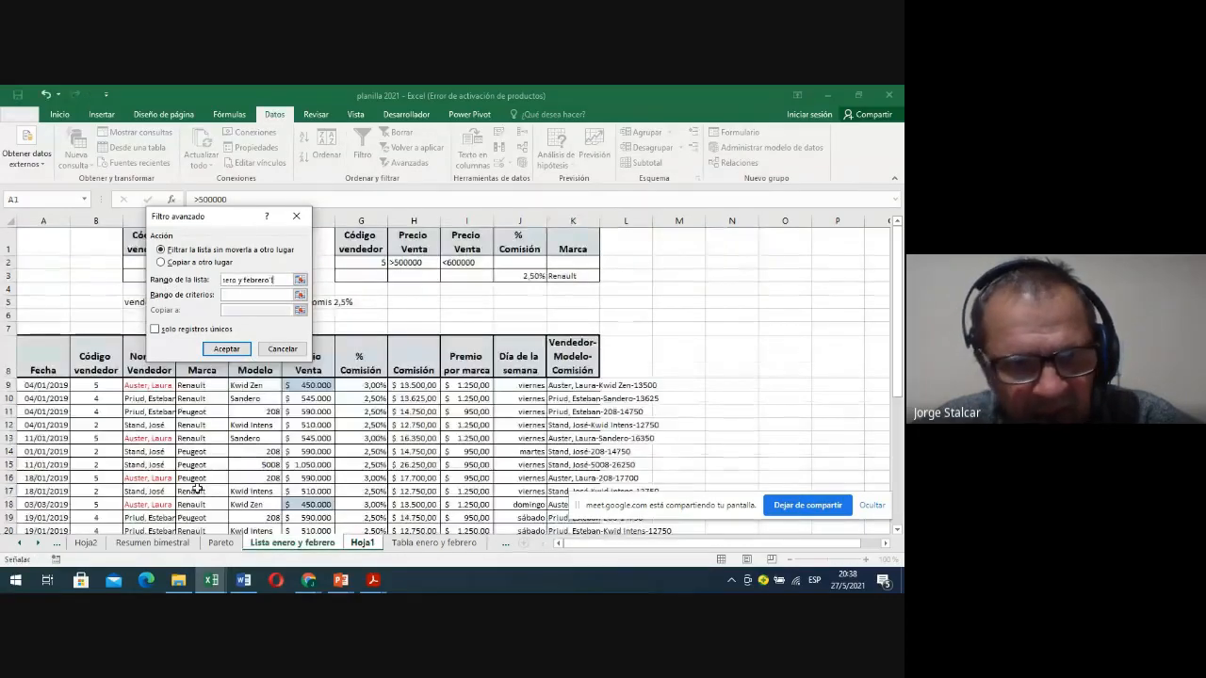
left_click_drag(37, 363, 572, 487)
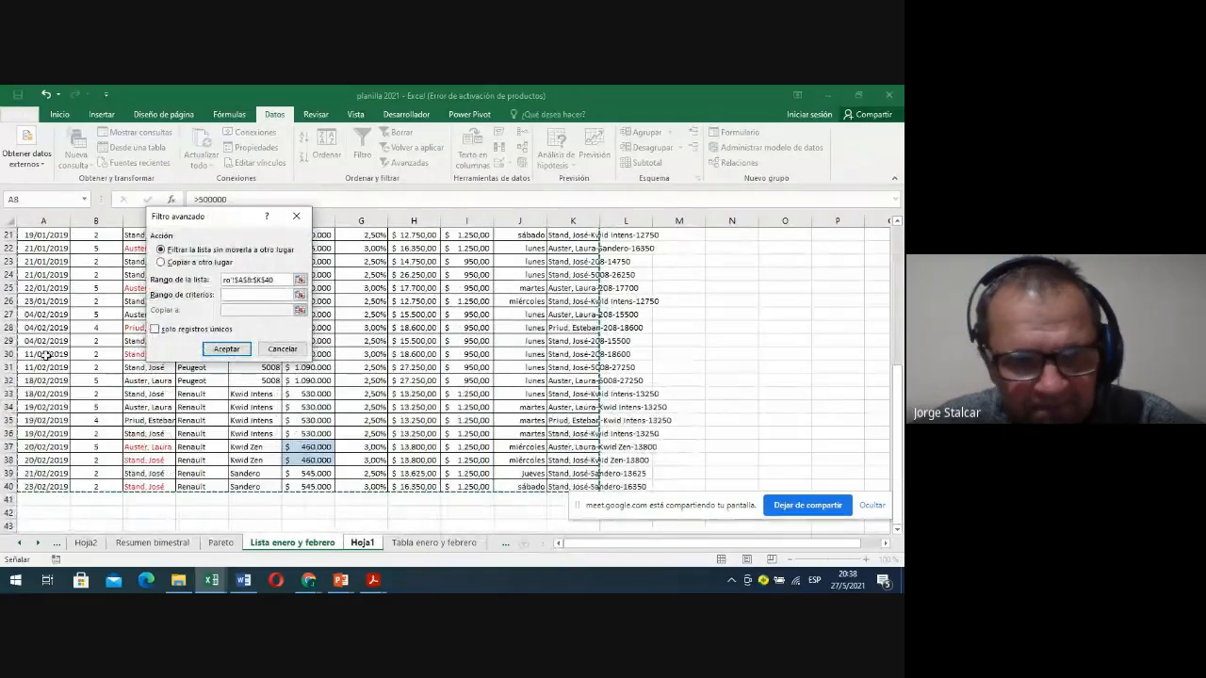
Set the advanced filter's criteria range to J1:N3 on Hoja1
left_click(231, 294)
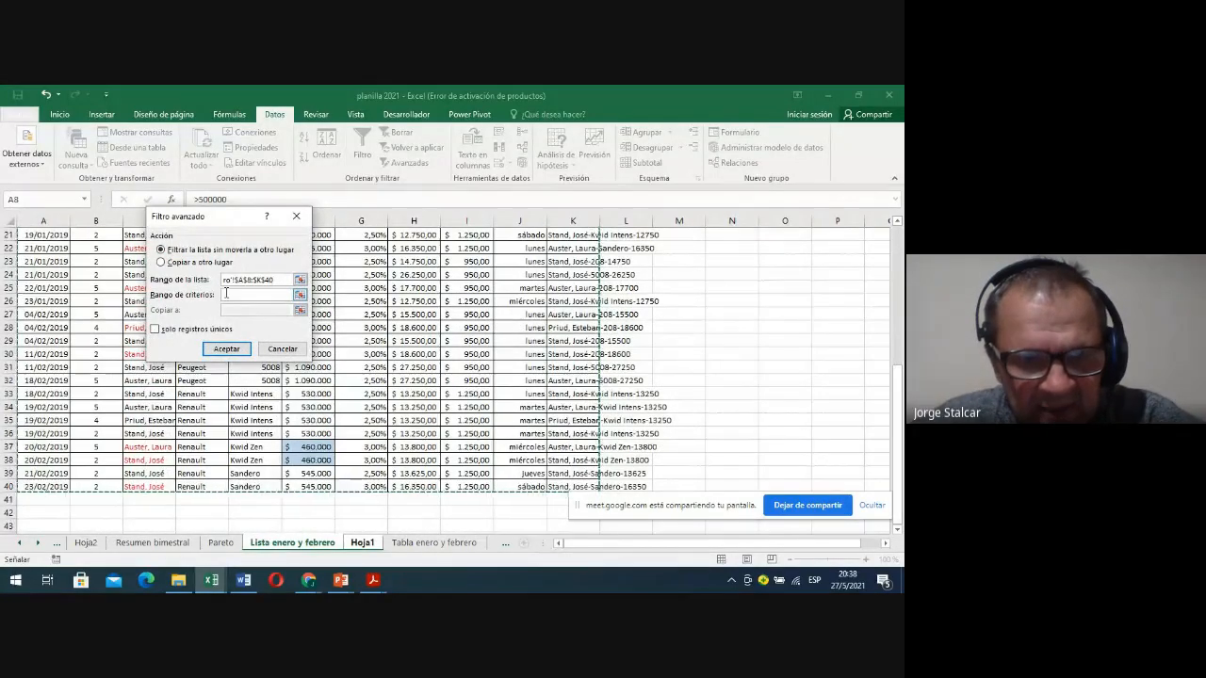
left_click(362, 543)
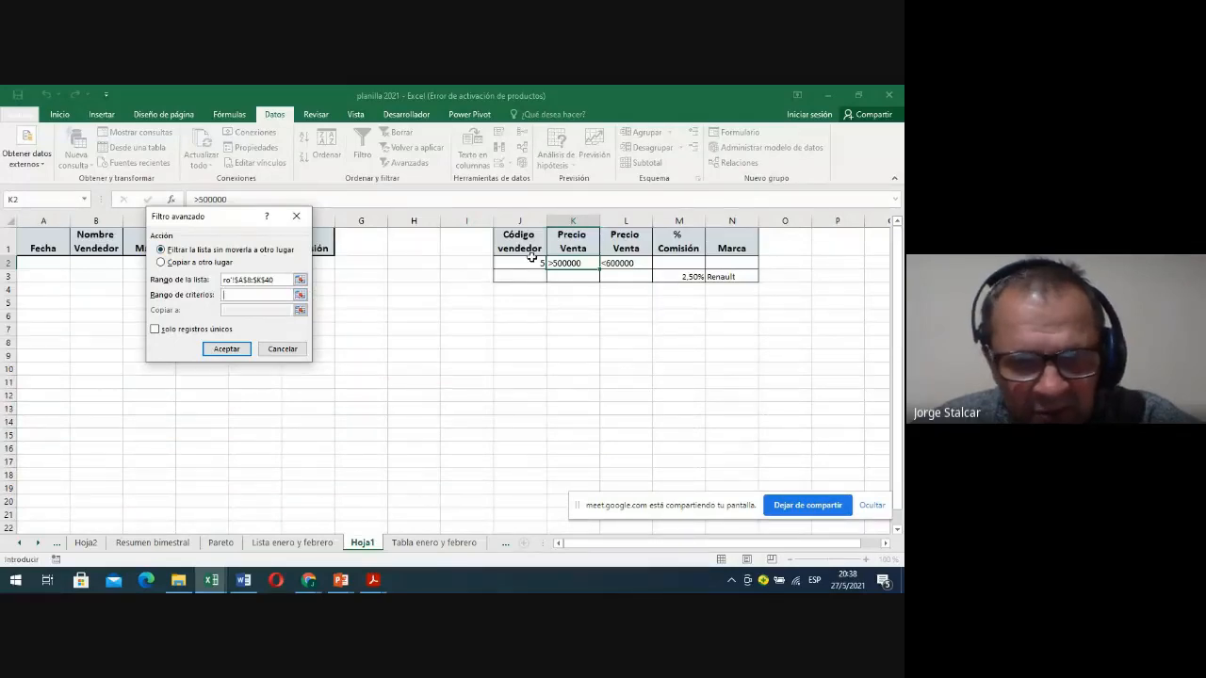
left_click_drag(533, 243, 708, 273)
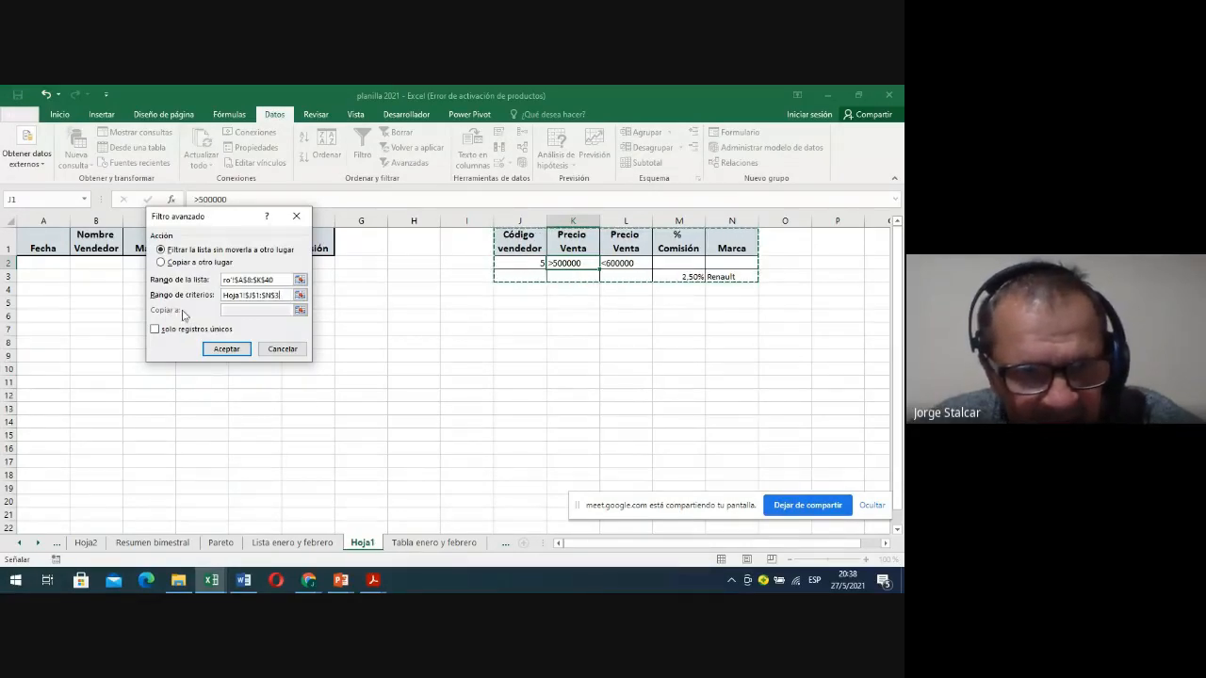
Choose to copy the filter results to another location, set the destination to headings A1:F1 on Hoja1, and run the filter
left_click(162, 263)
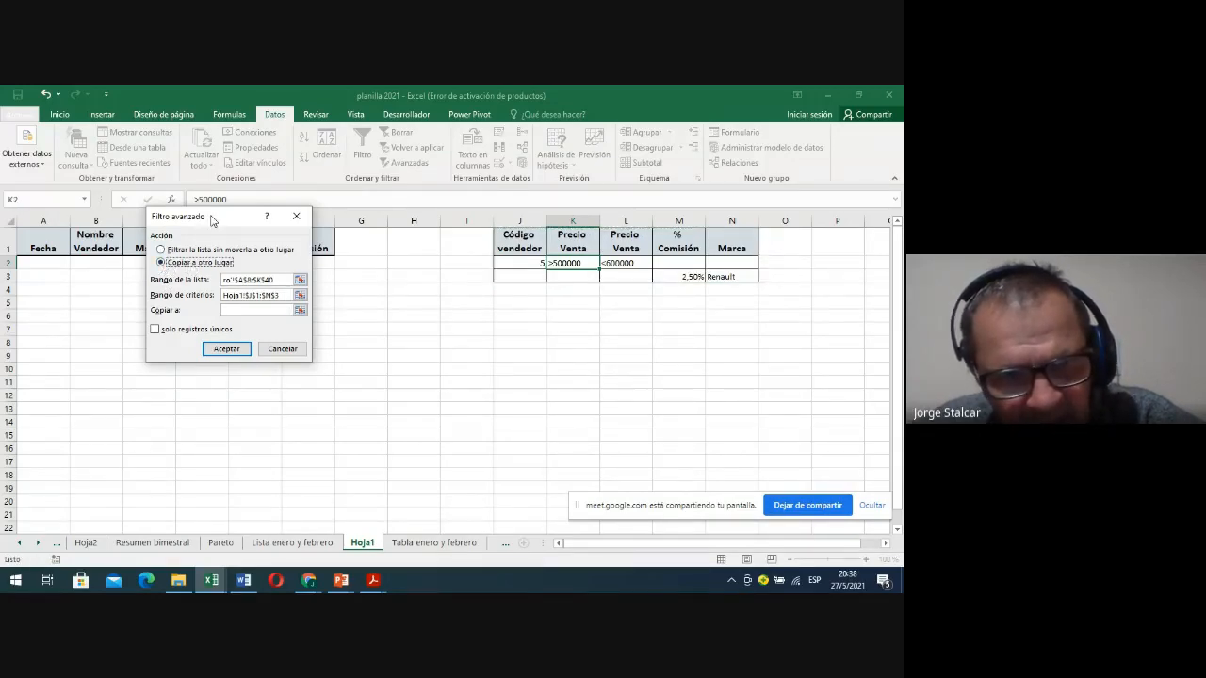
left_click_drag(216, 219, 440, 286)
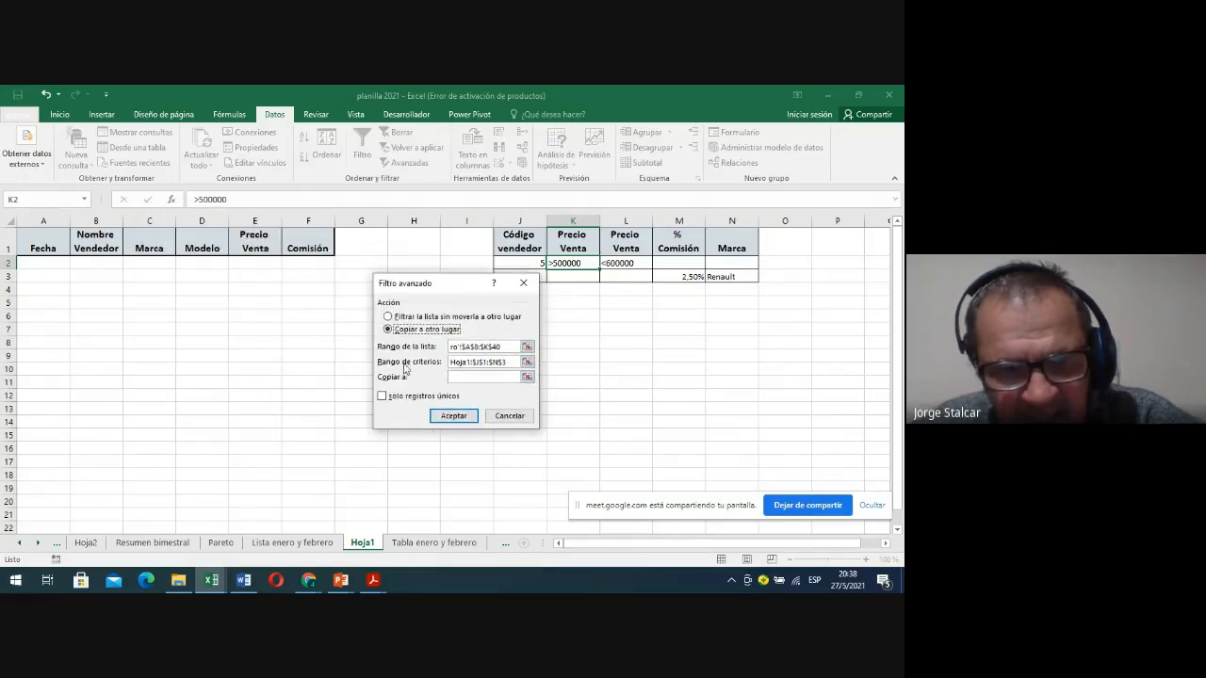
left_click(466, 378)
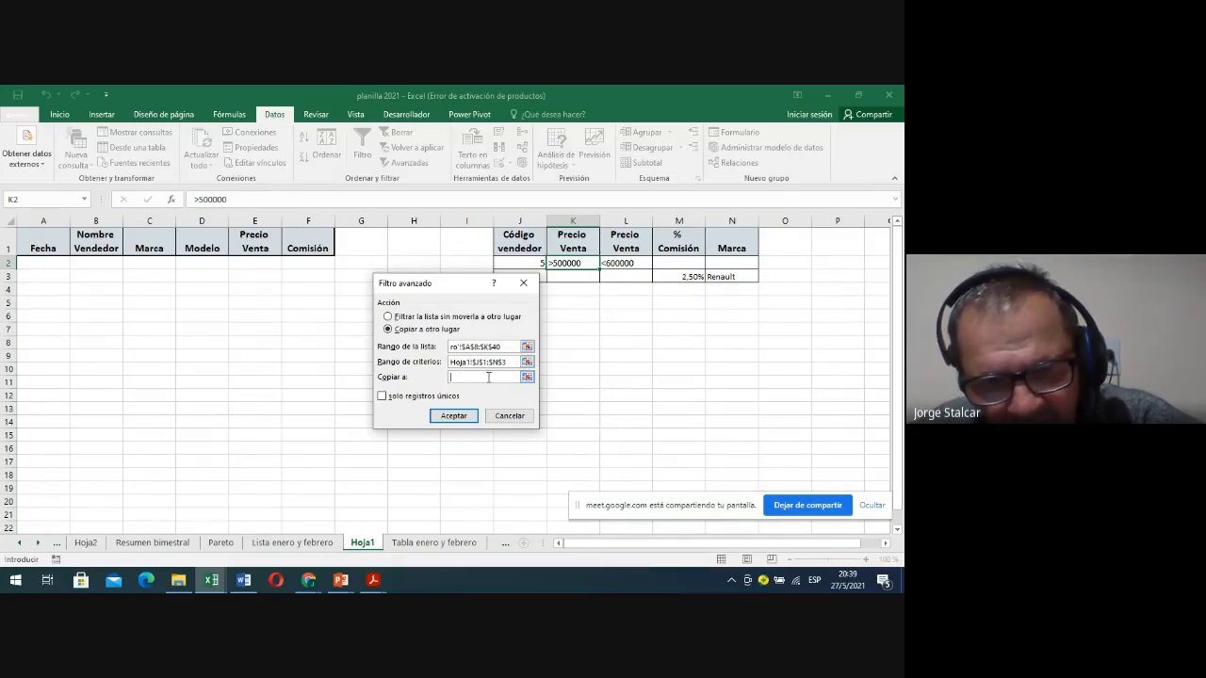
left_click_drag(43, 243, 307, 247)
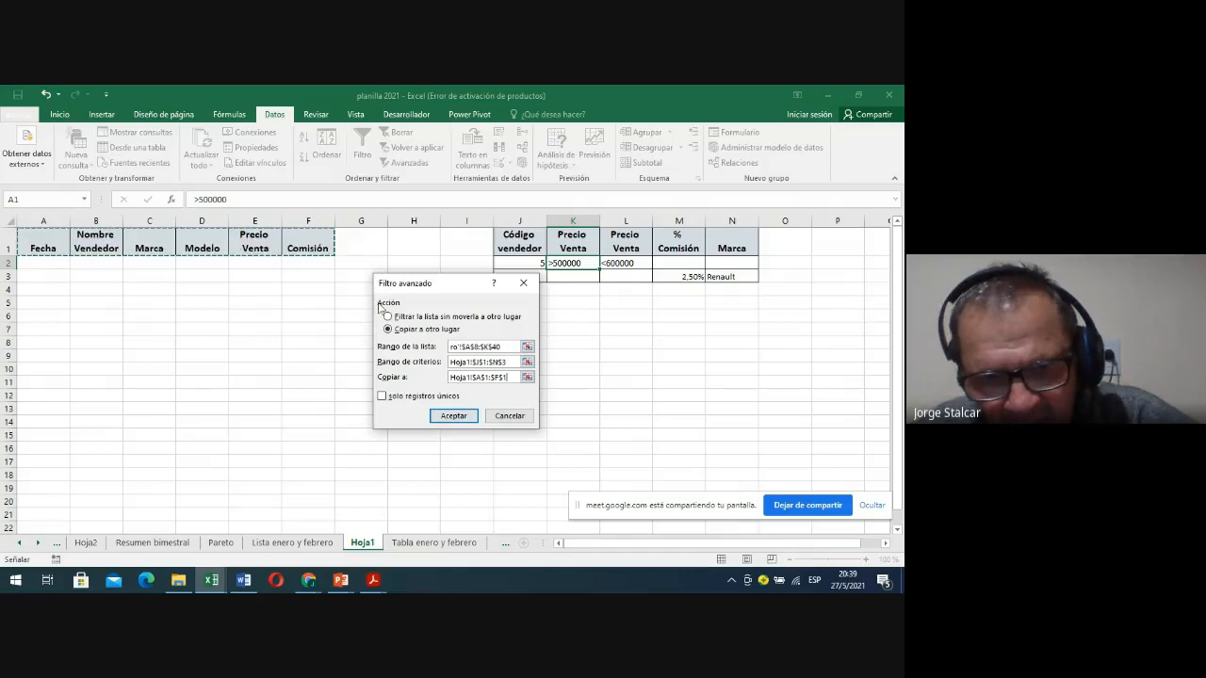
left_click(455, 417)
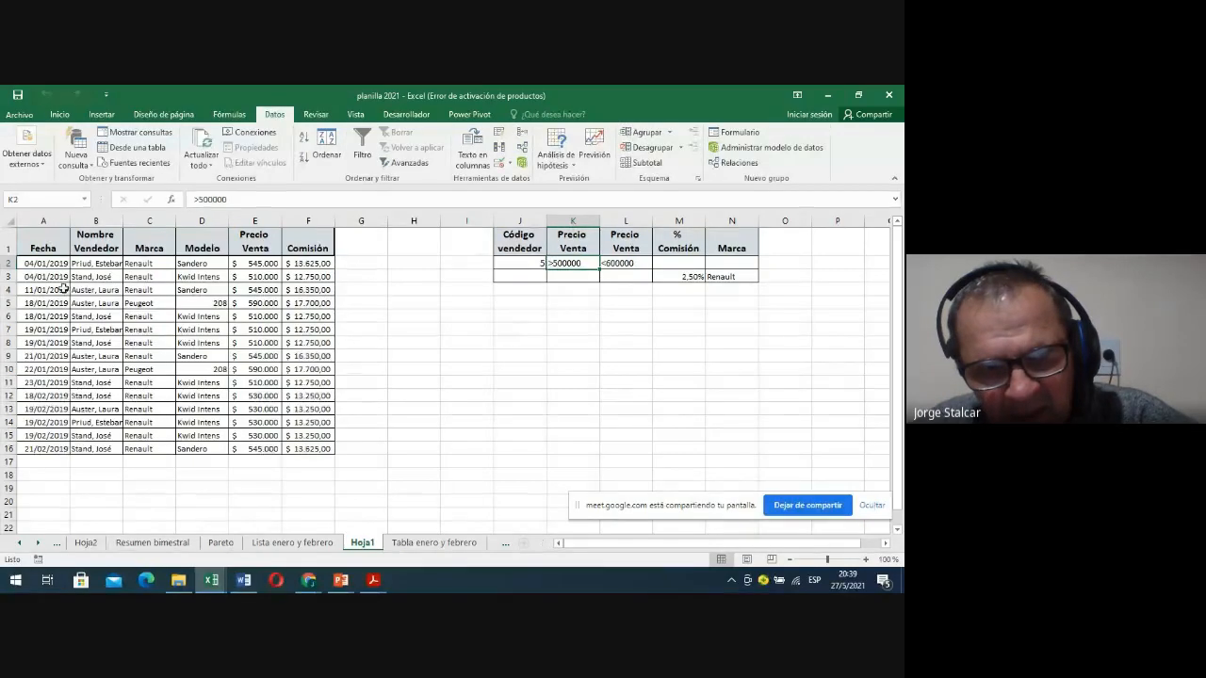
Examine the extracted sales rows A2:F16 on Hoja1 and slightly increase the heading row's height
left_click_drag(56, 266, 311, 446)
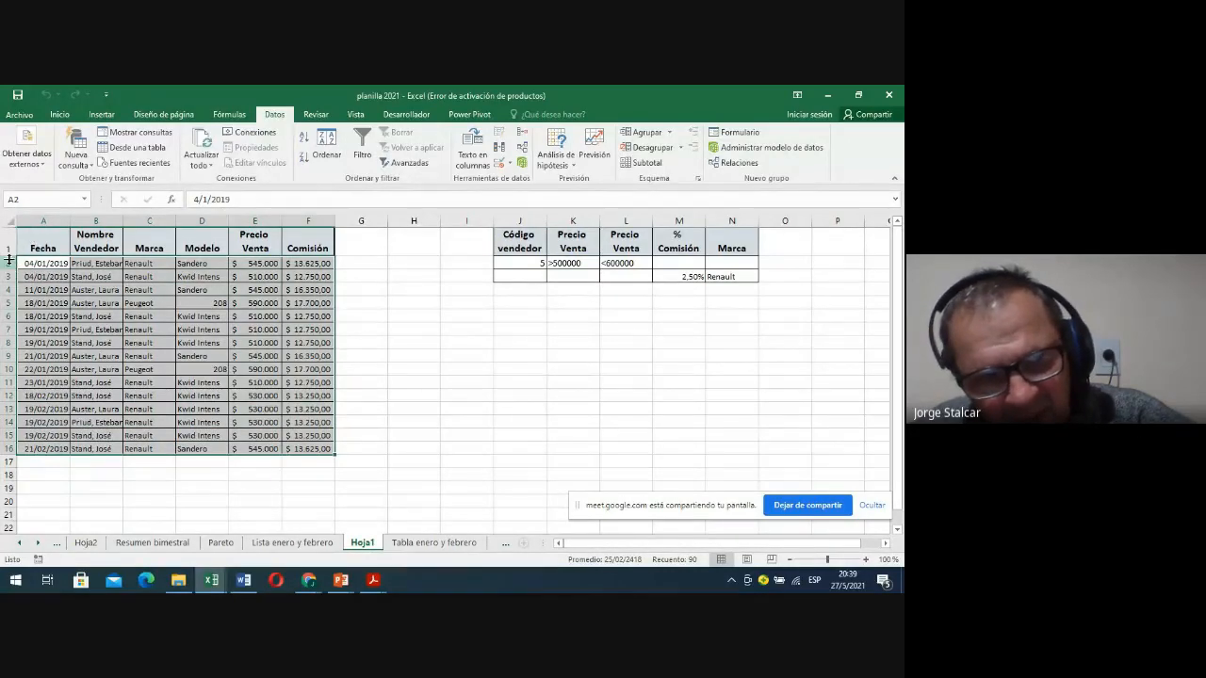
left_click_drag(5, 256, 7, 261)
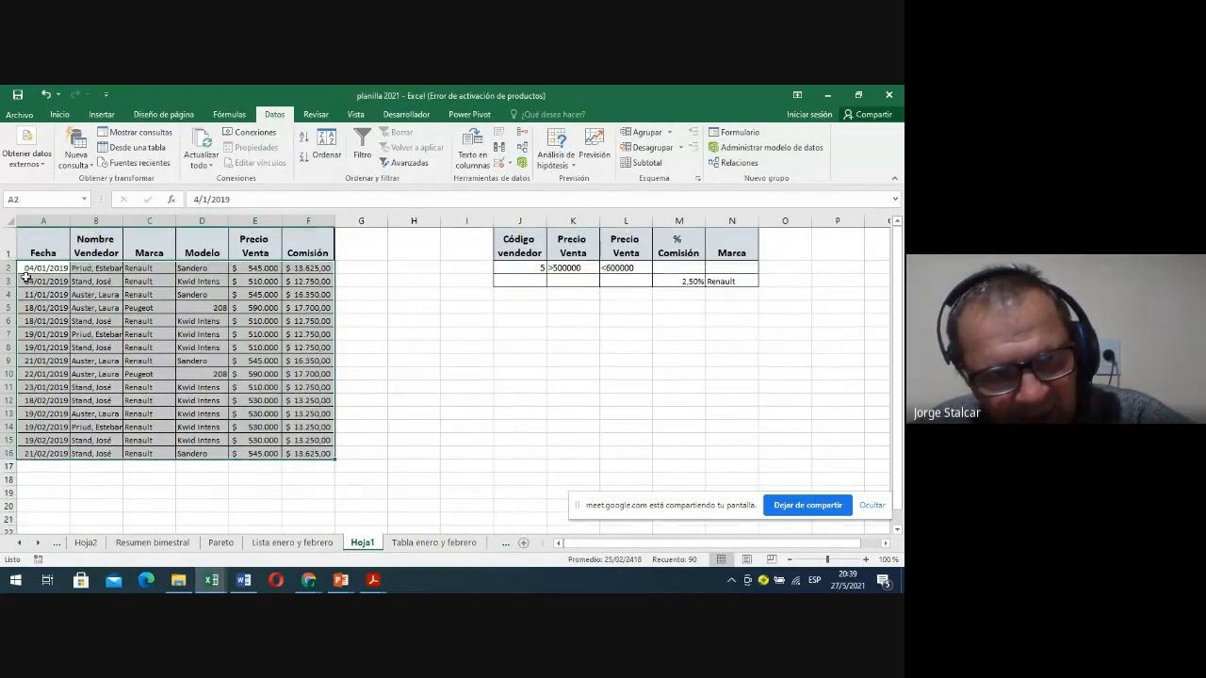
left_click(81, 413)
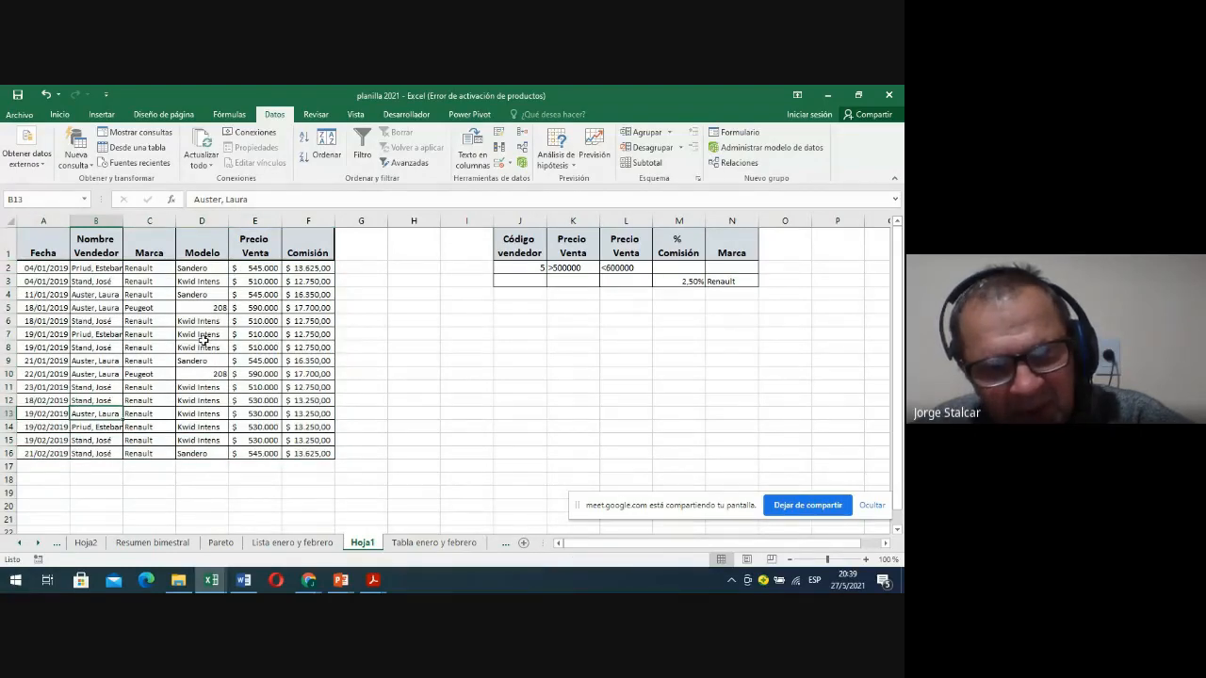
left_click(259, 374)
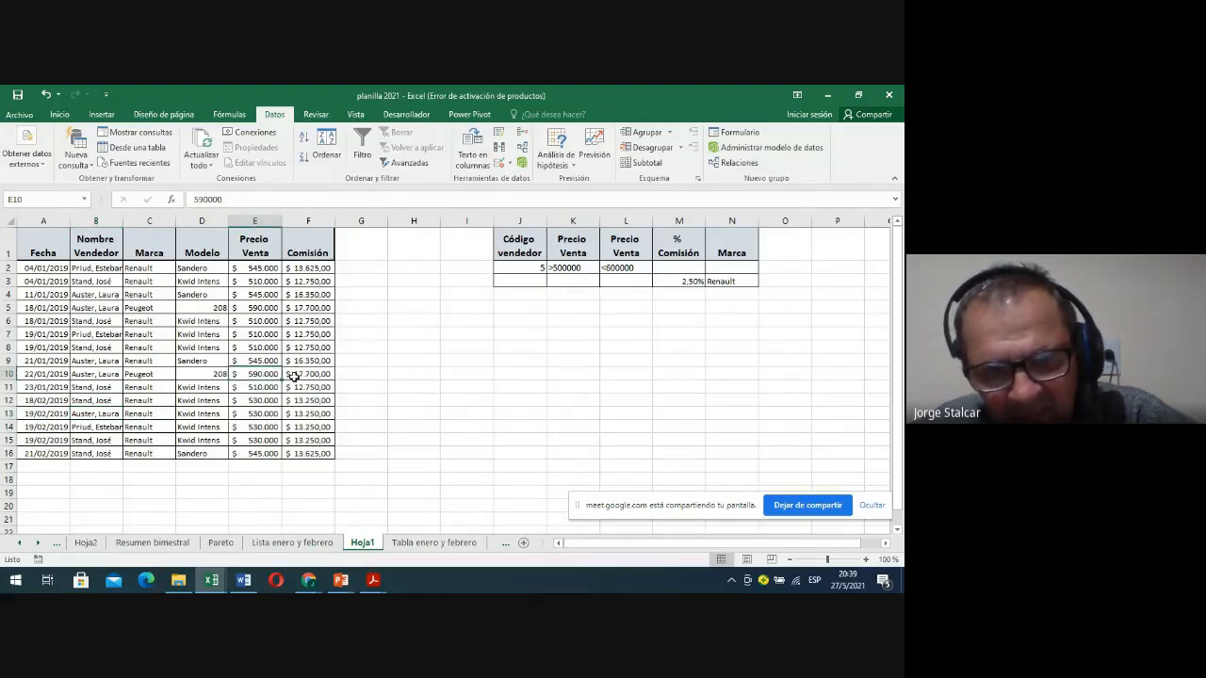
left_click(296, 374)
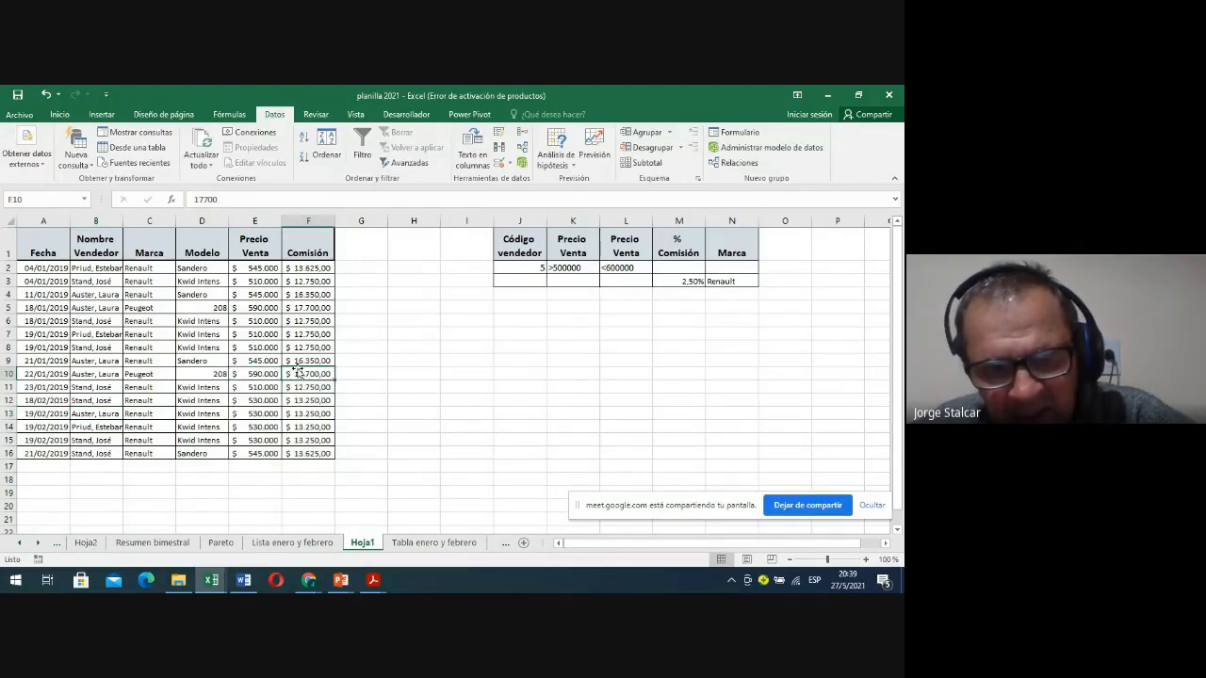
left_click(240, 348)
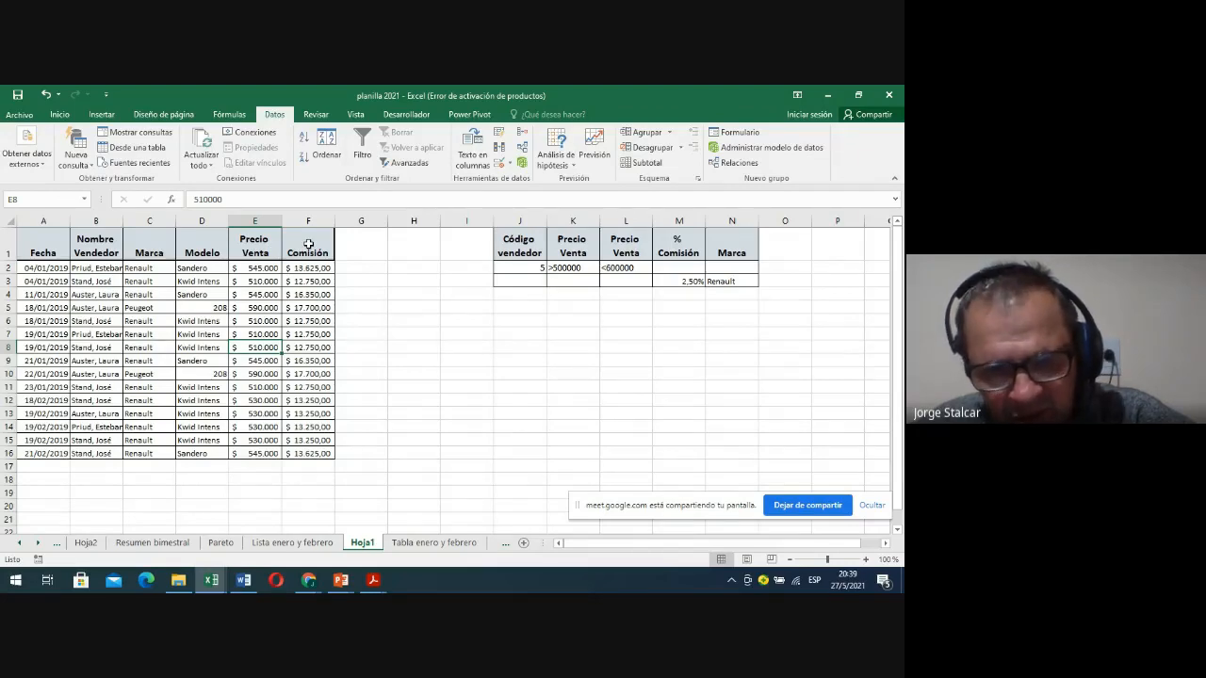
Compare the criteria block G1:K3 on Lista enero y febrero with the extracted table on Hoja1, and reduce Hoja1's heading row height again
left_click(281, 534)
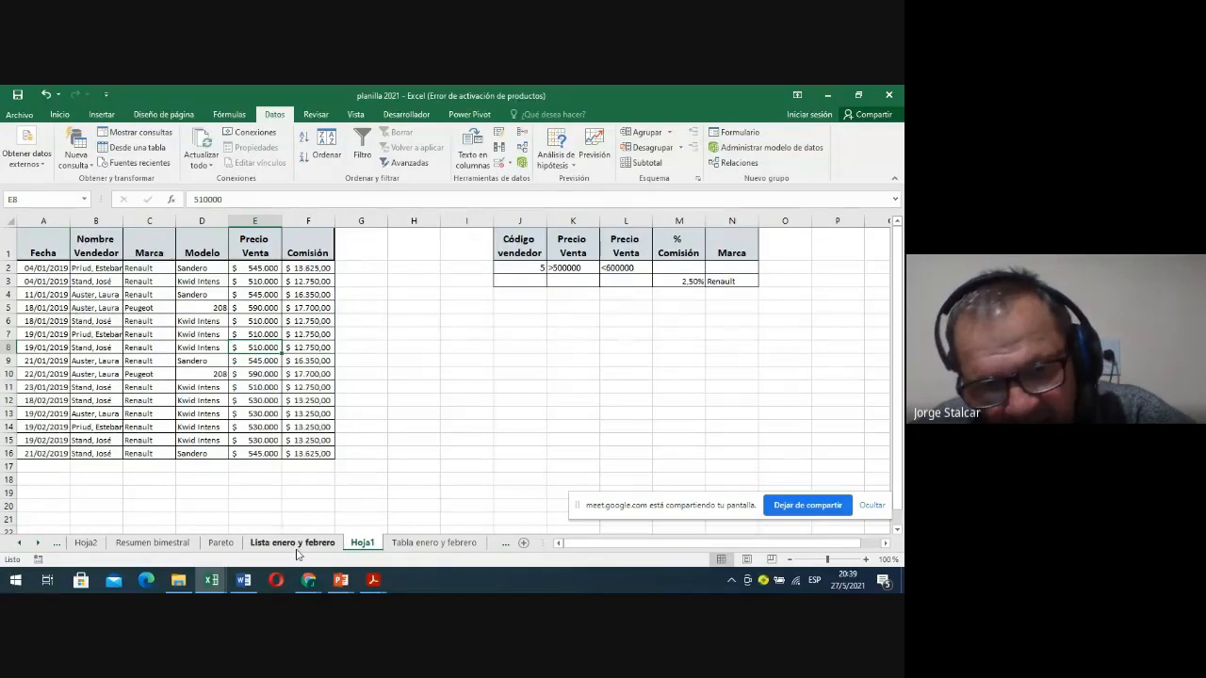
scroll(359, 421, "up", 7)
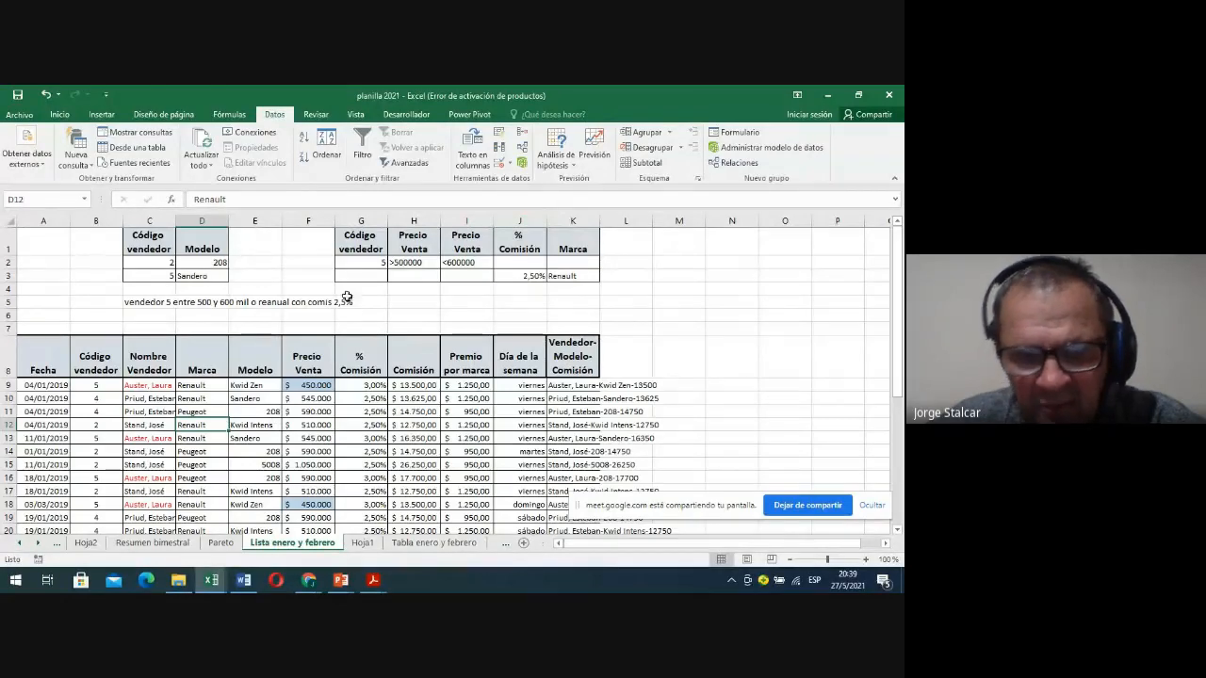
left_click_drag(367, 238, 560, 272)
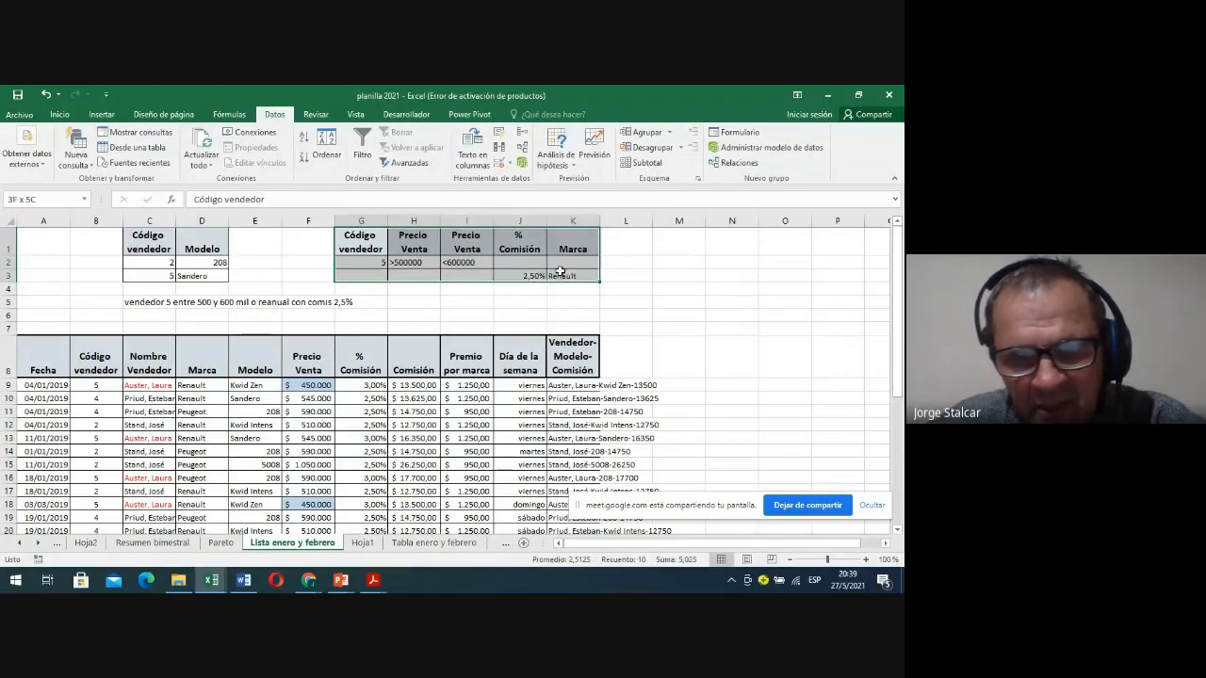
left_click(367, 543)
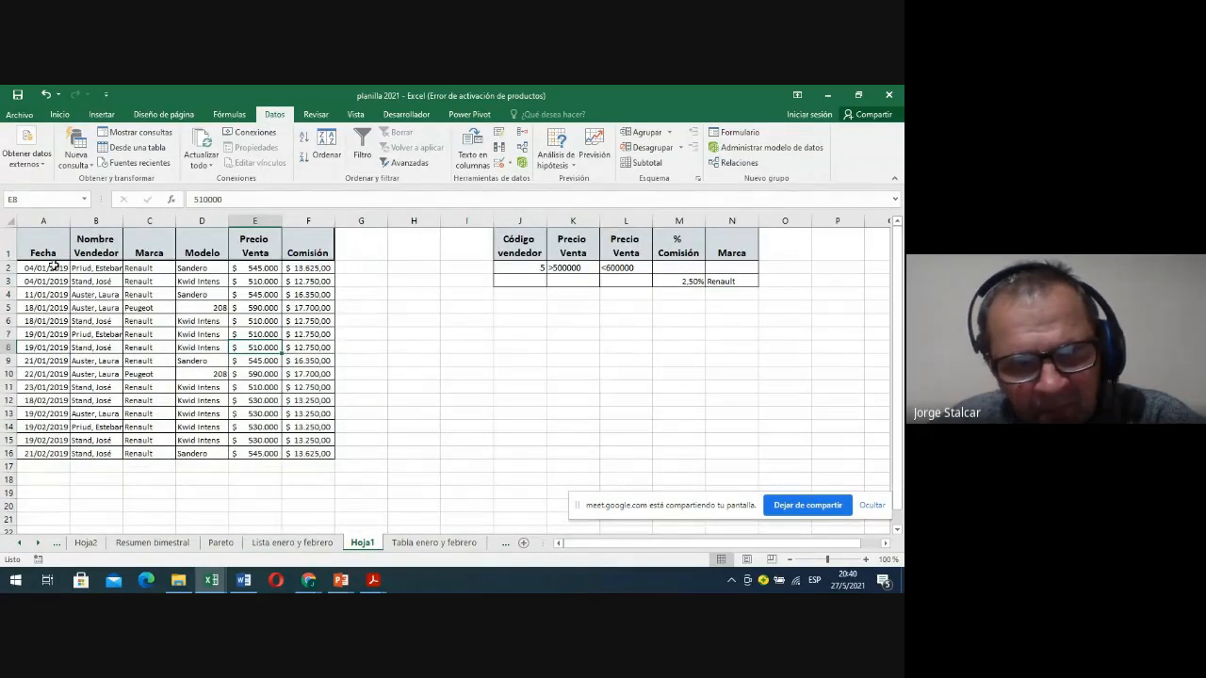
left_click_drag(42, 251, 286, 421)
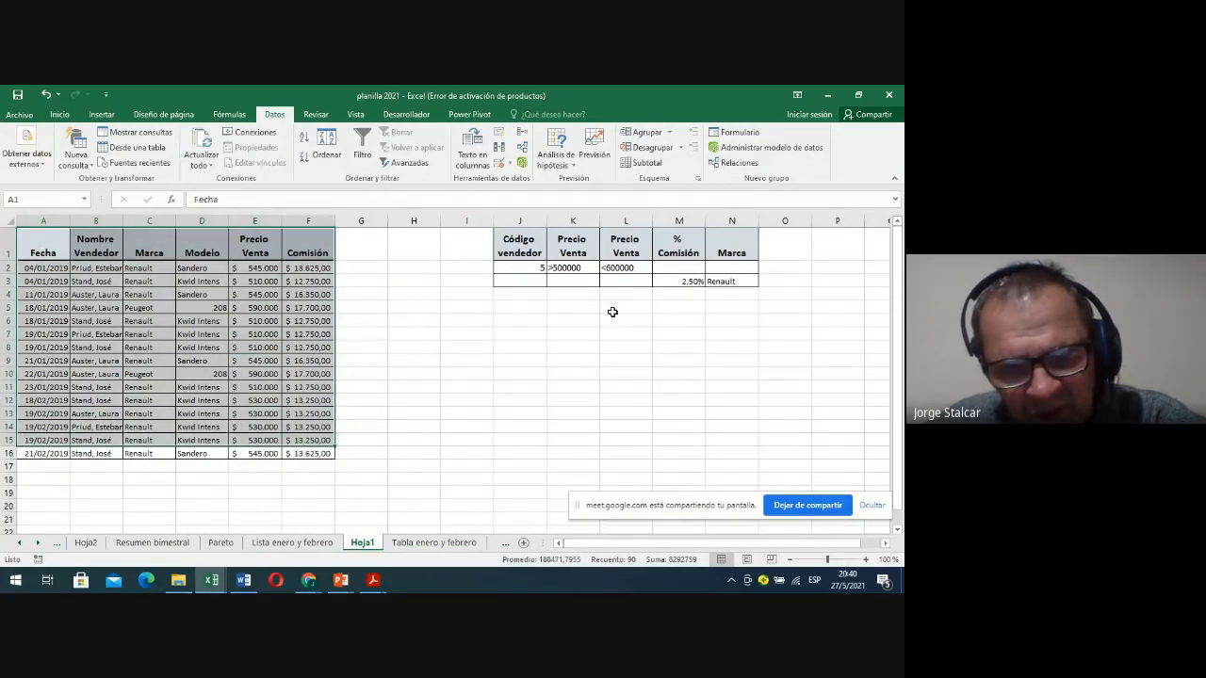
left_click(223, 400)
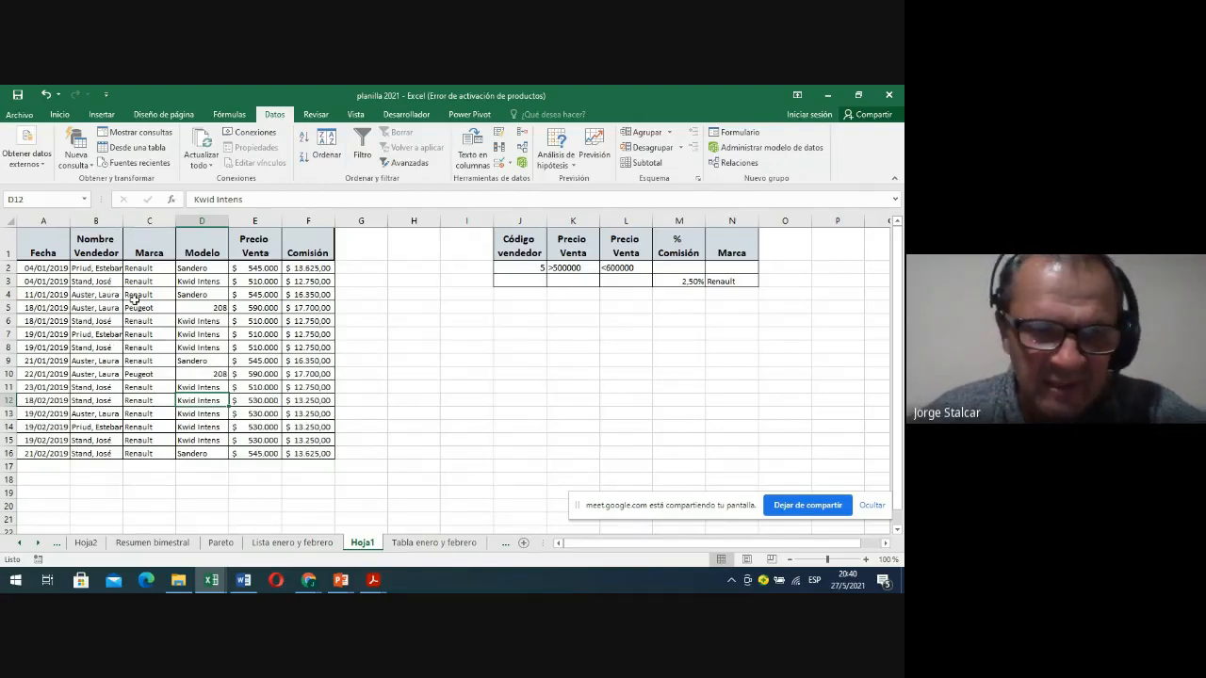
left_click_drag(14, 256, 14, 255)
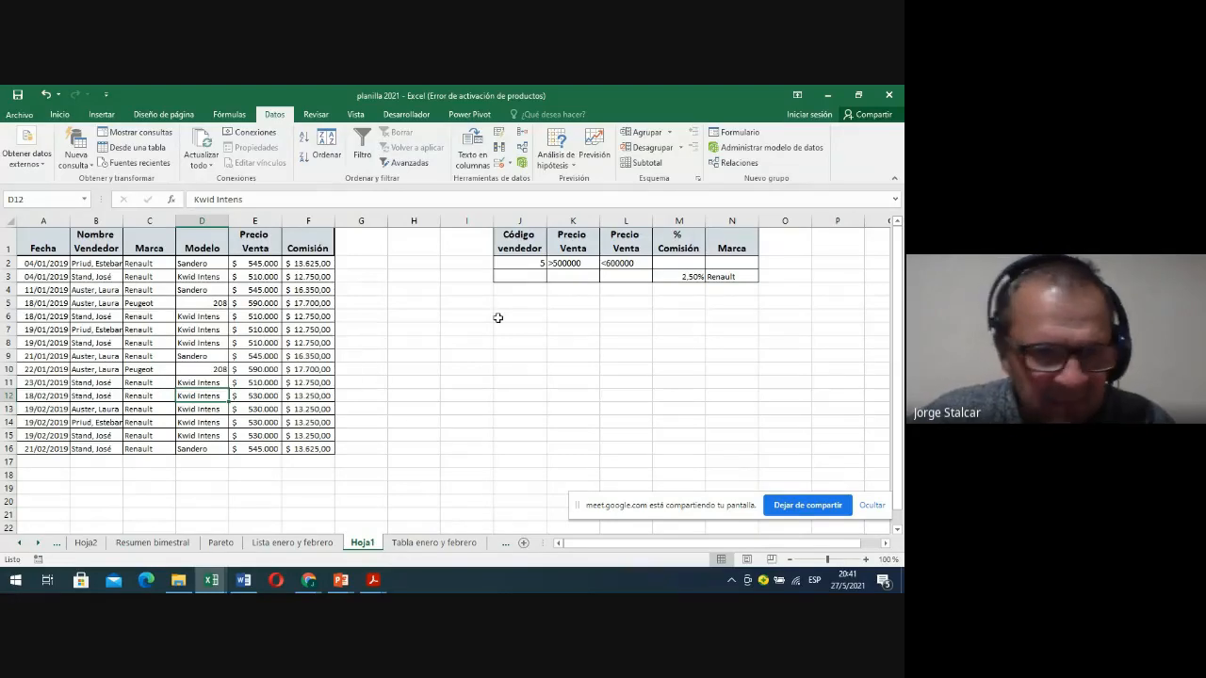
Delete rows 1 to 7 above the sales list on the Lista enero y febrero sheet
left_click(292, 544)
scroll(352, 435, "down", 1)
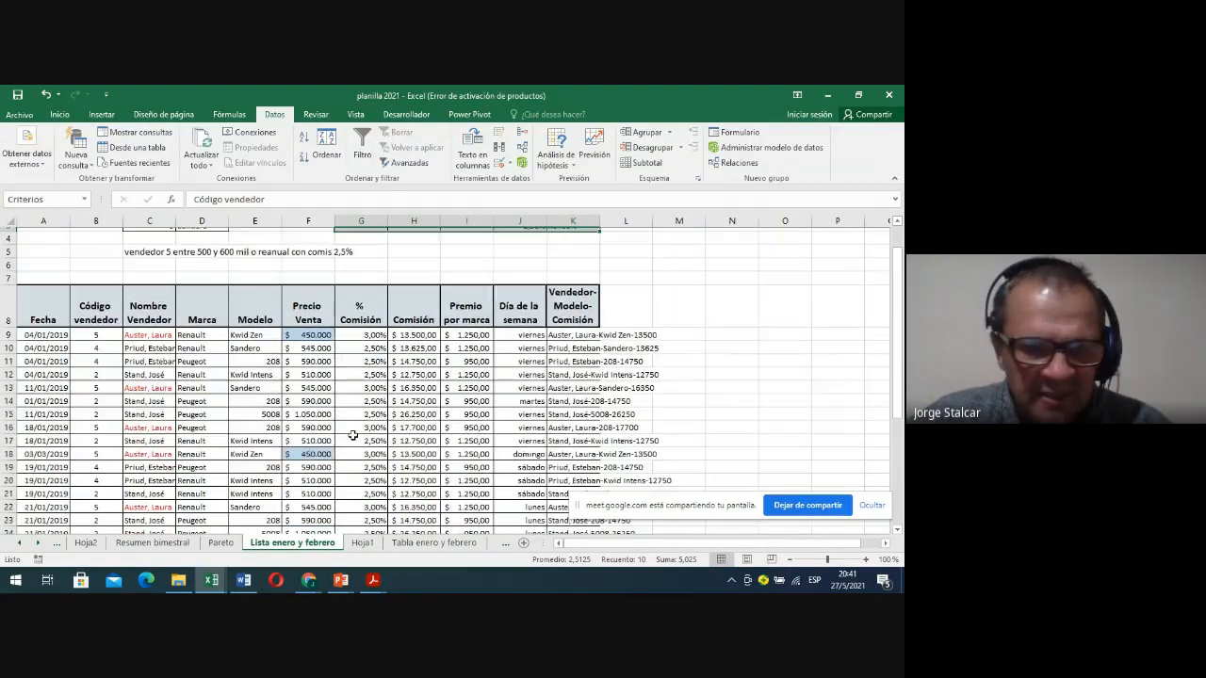
scroll(352, 435, "up", 1)
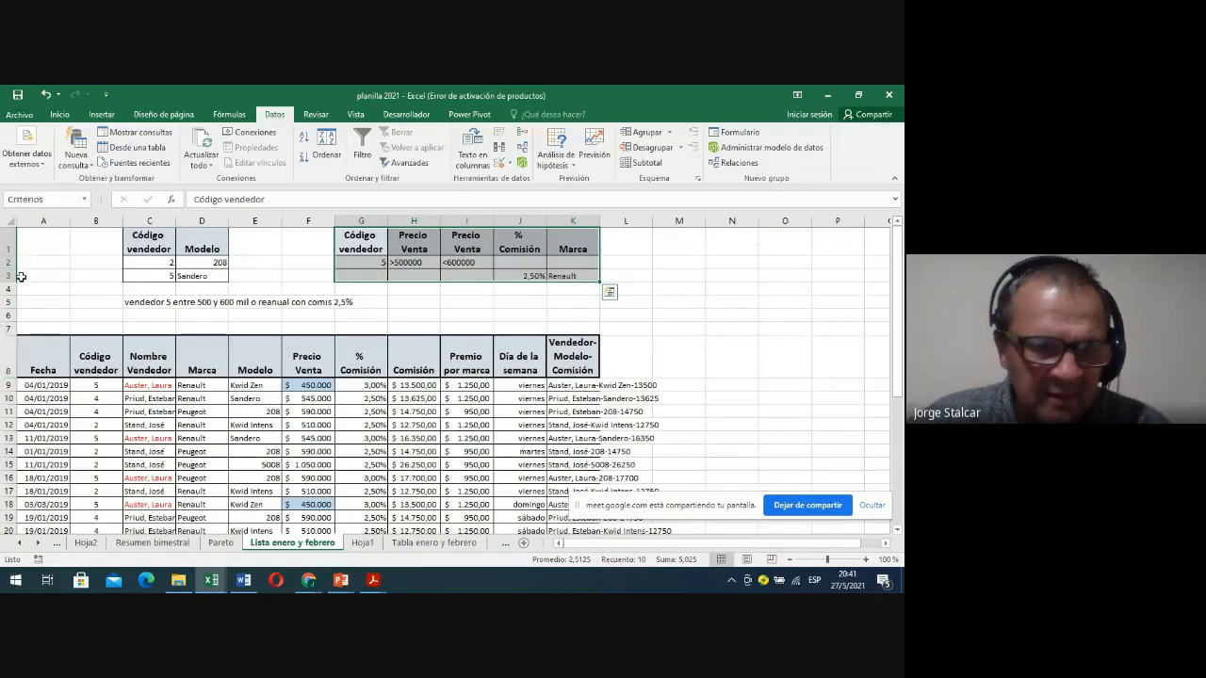
left_click_drag(4, 245, 5, 325)
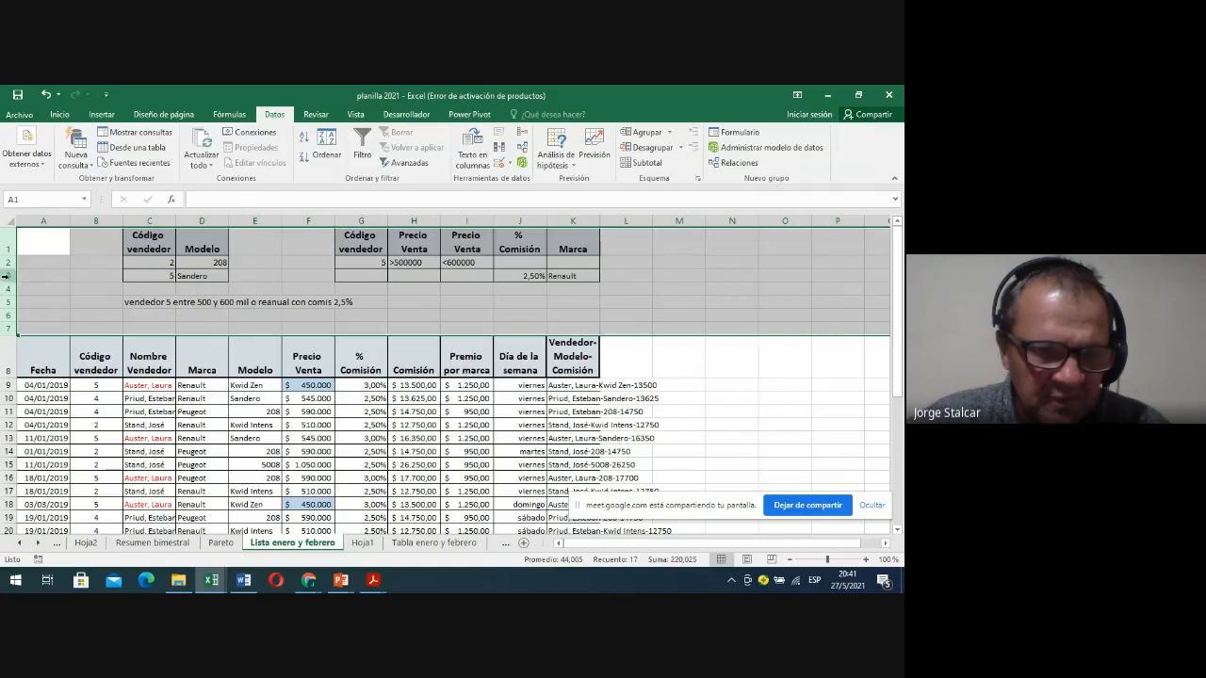
right_click(9, 281)
left_click(44, 385)
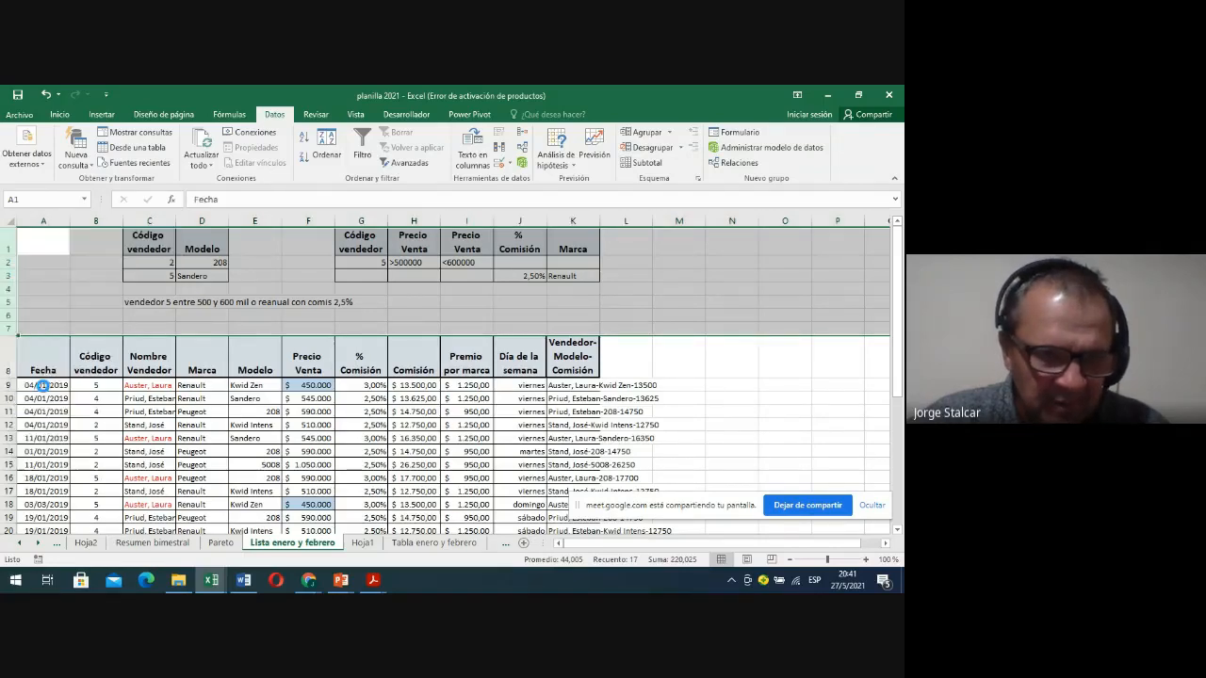
left_click(384, 385)
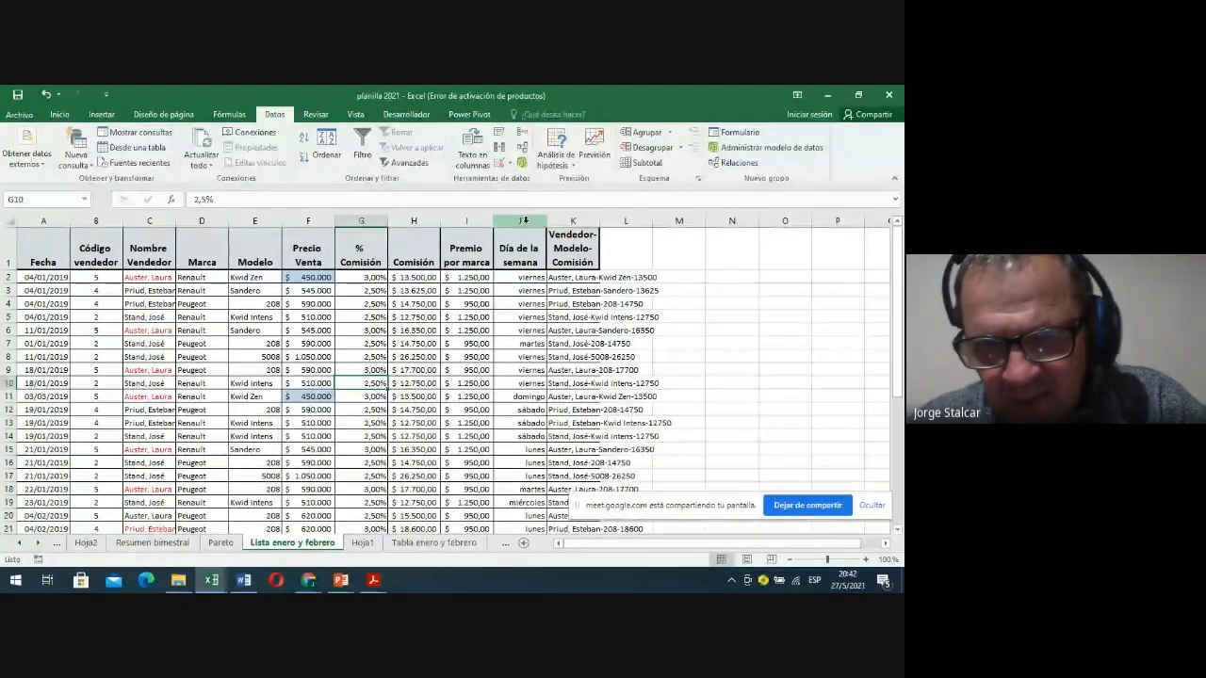
left_click(361, 317)
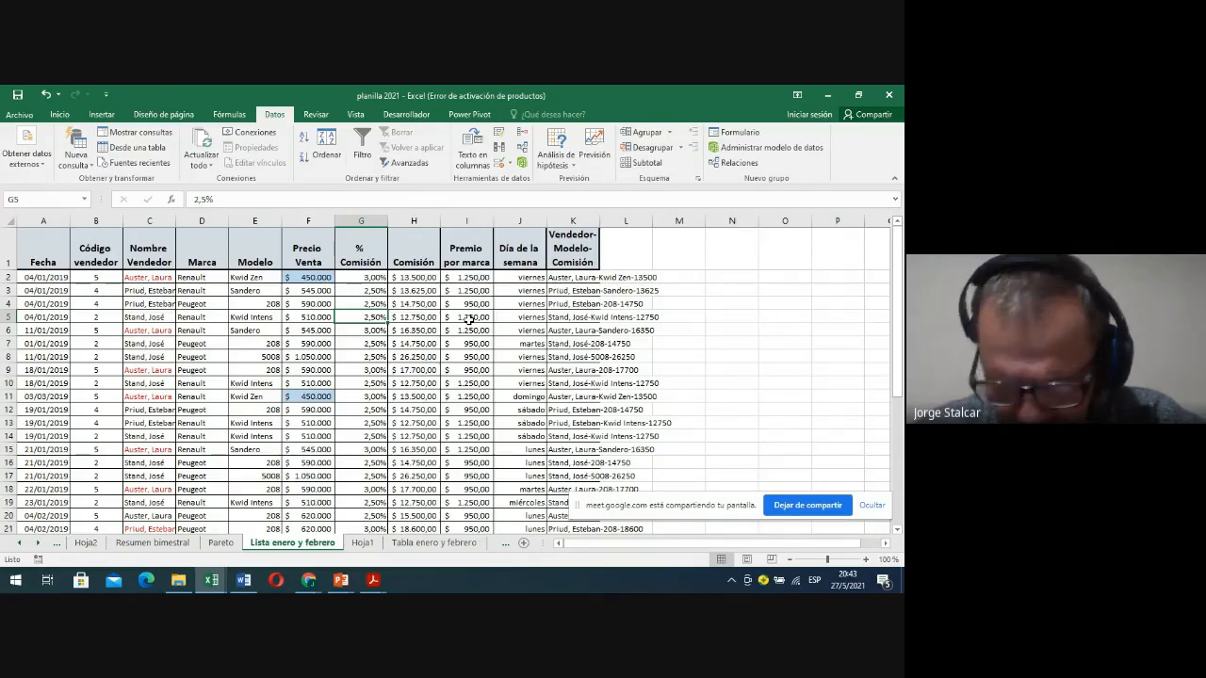
left_click(278, 345)
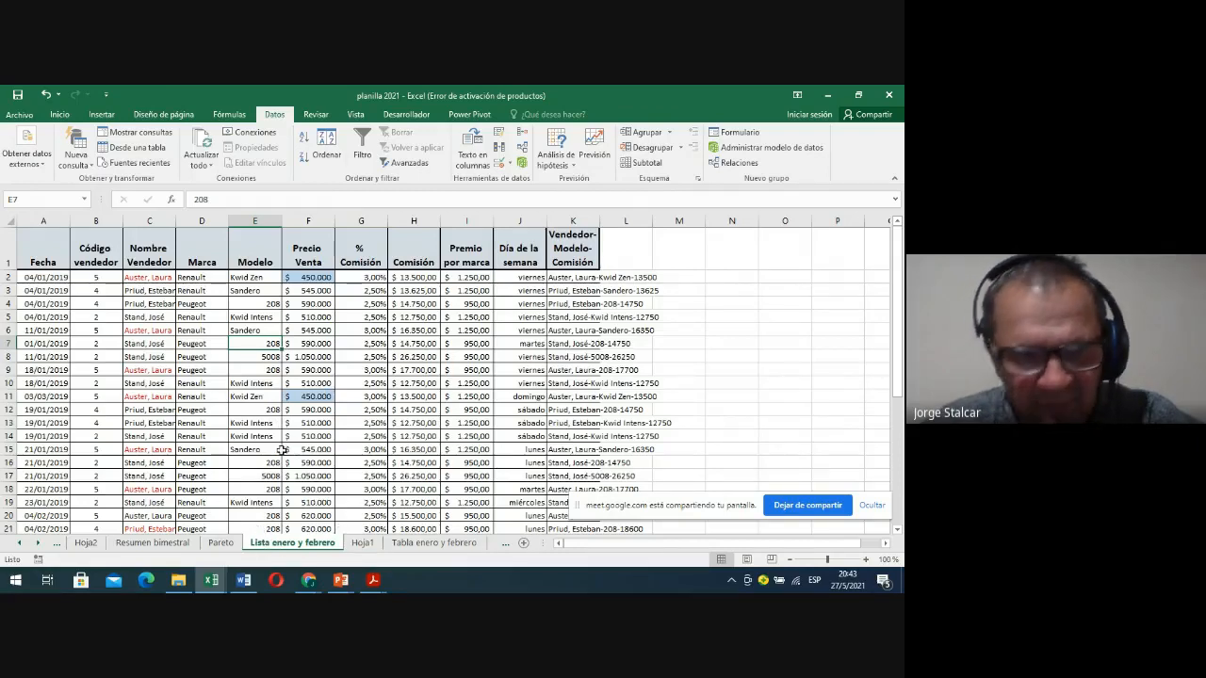
Start saving a copy of the workbook in the Documentos folder, keeping the file name planilla 2021
left_click(19, 114)
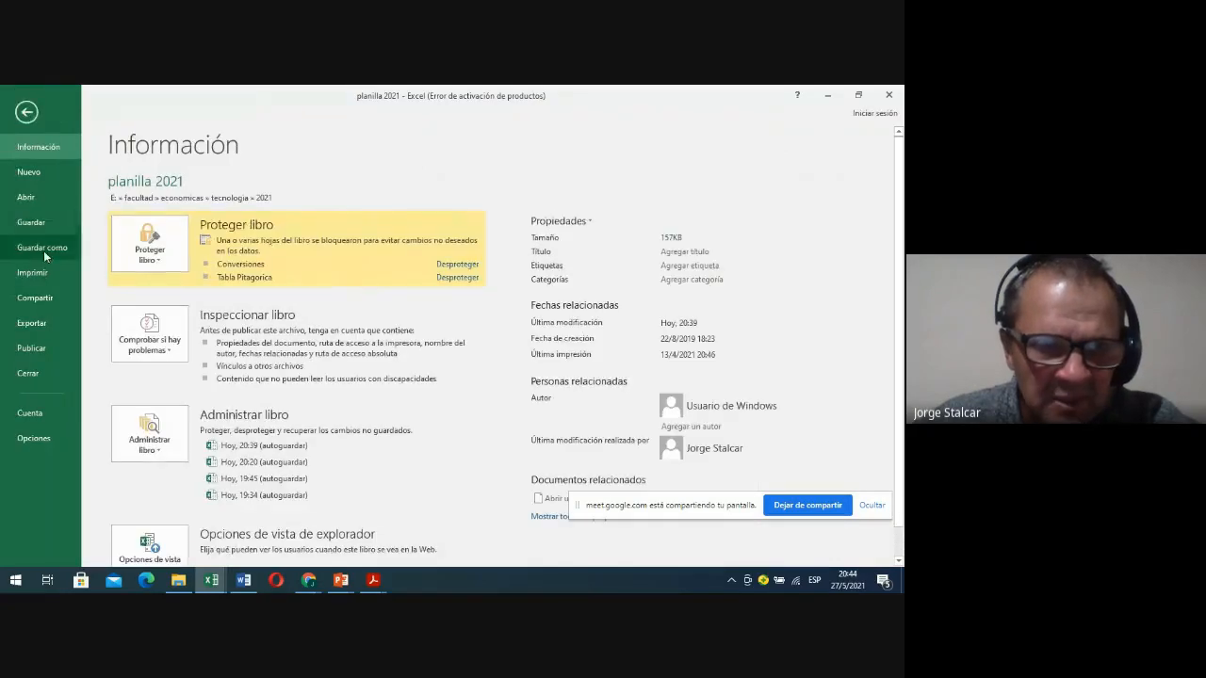
left_click(43, 248)
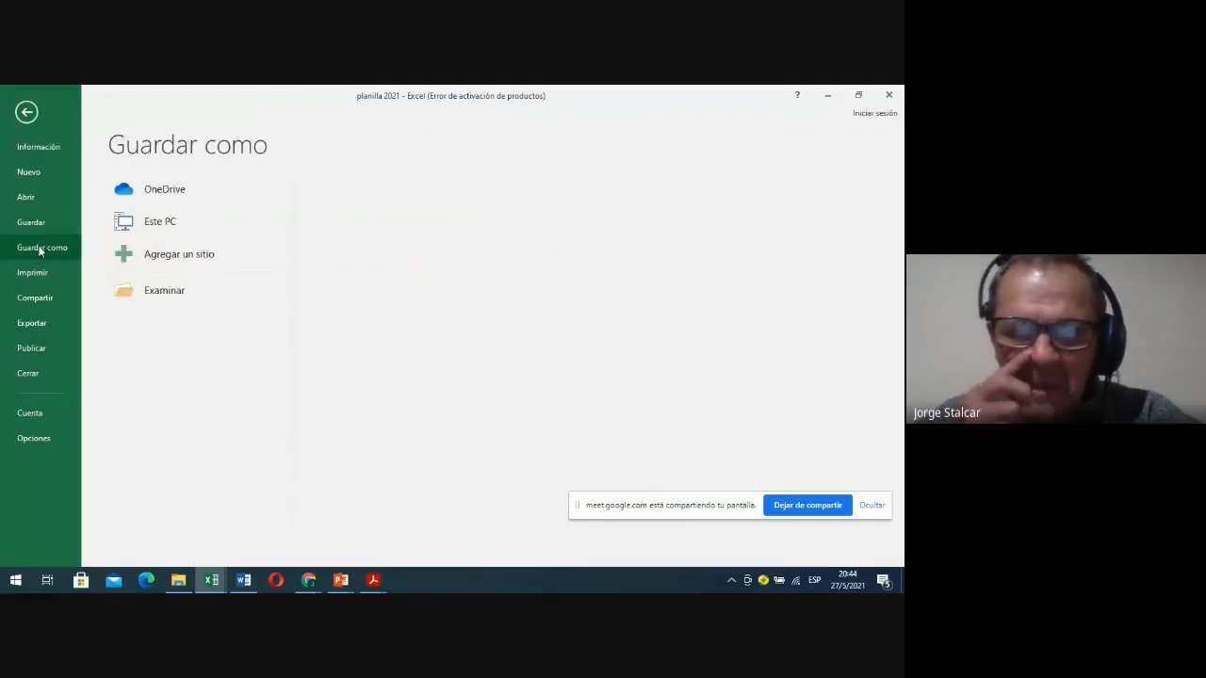
left_click(161, 294)
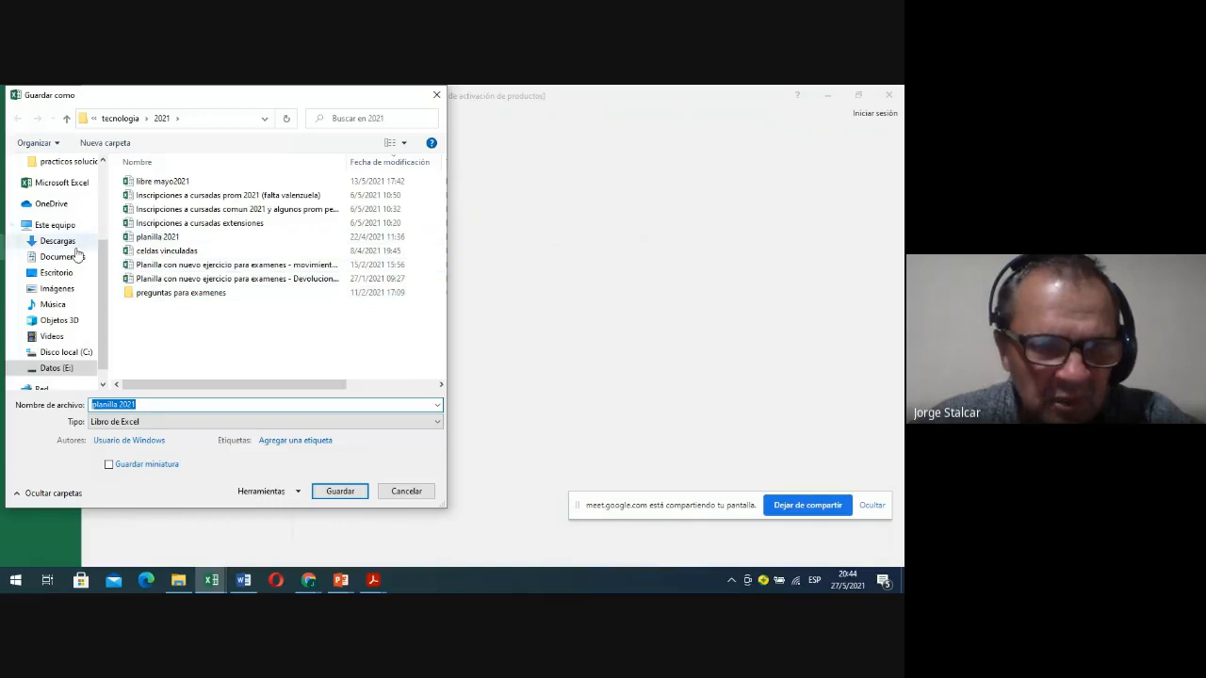
left_click(70, 258)
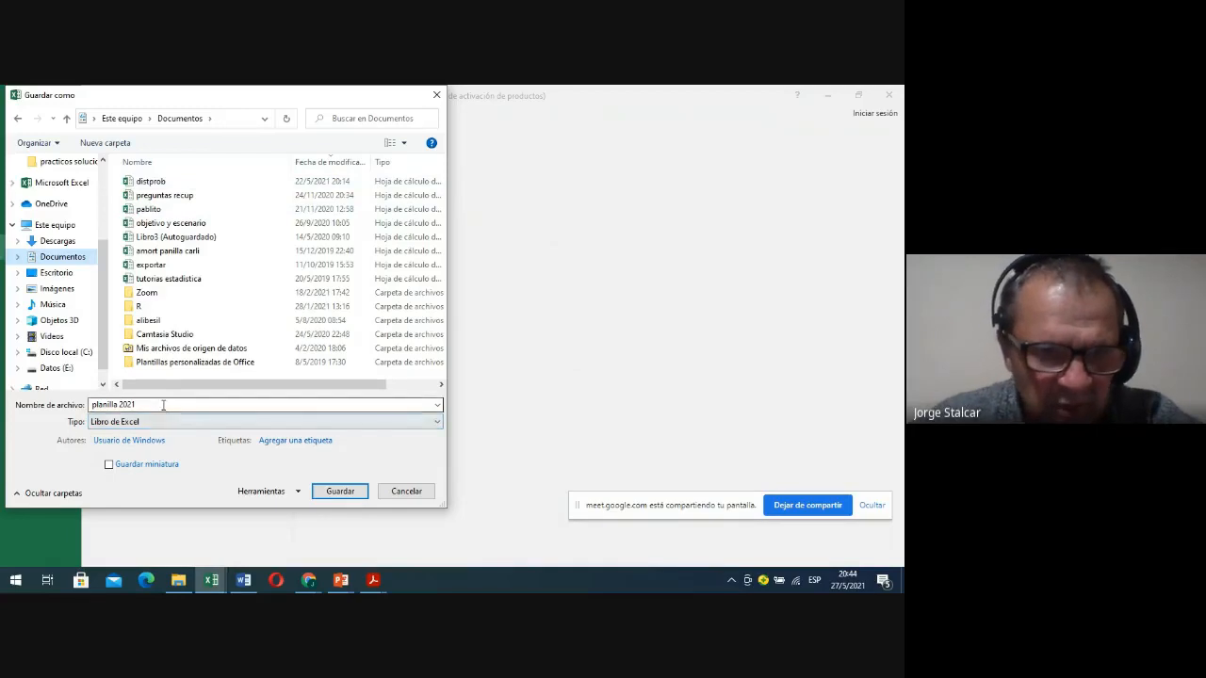
left_click_drag(162, 405, 4, 404)
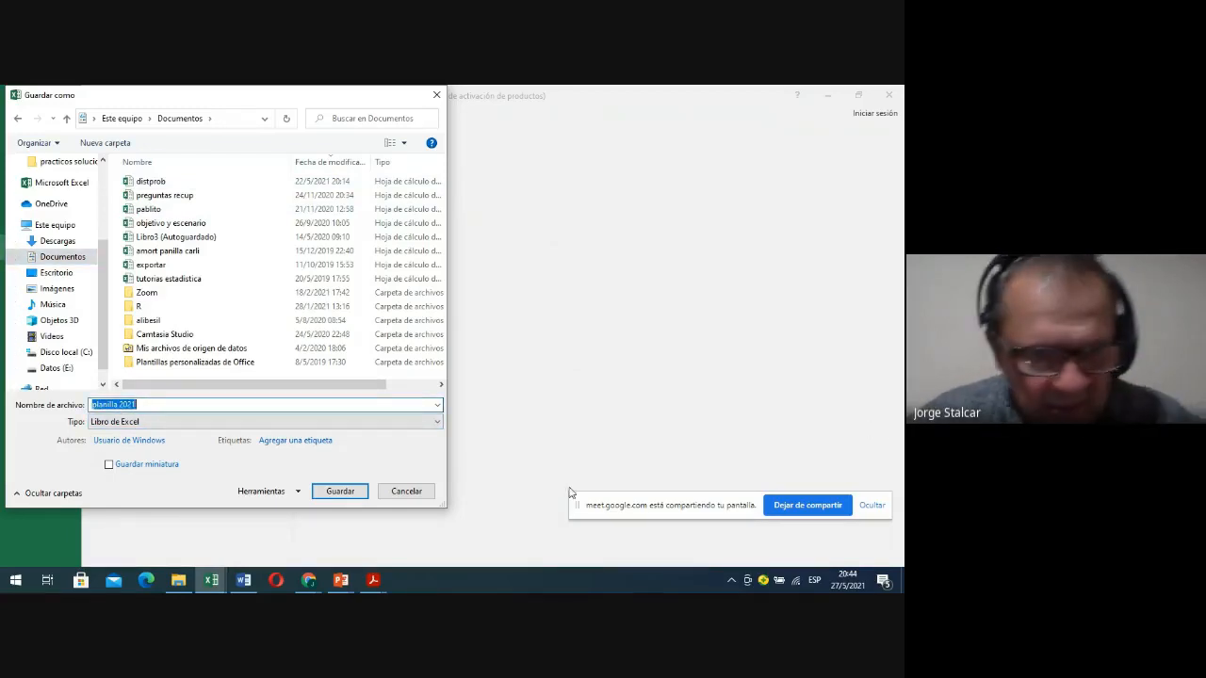
Set the file type to Texto (MS-DOS) and save only the active sheet, accepting the loss of incompatible features
left_click(226, 422)
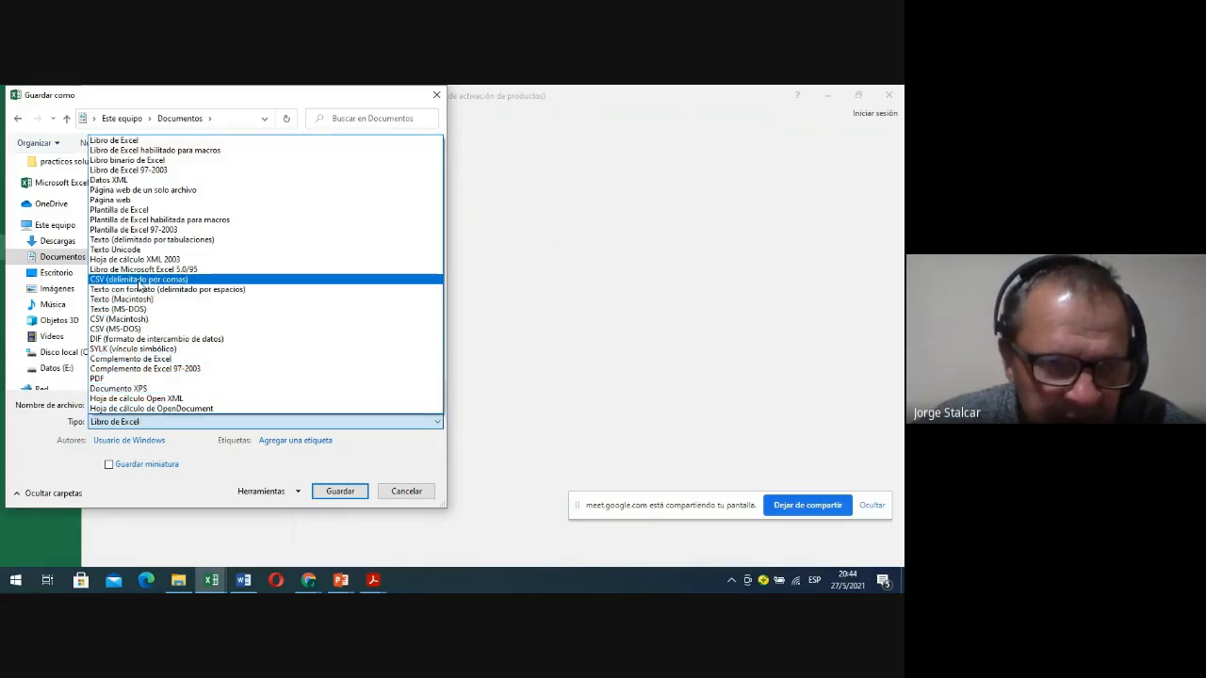
left_click(139, 279)
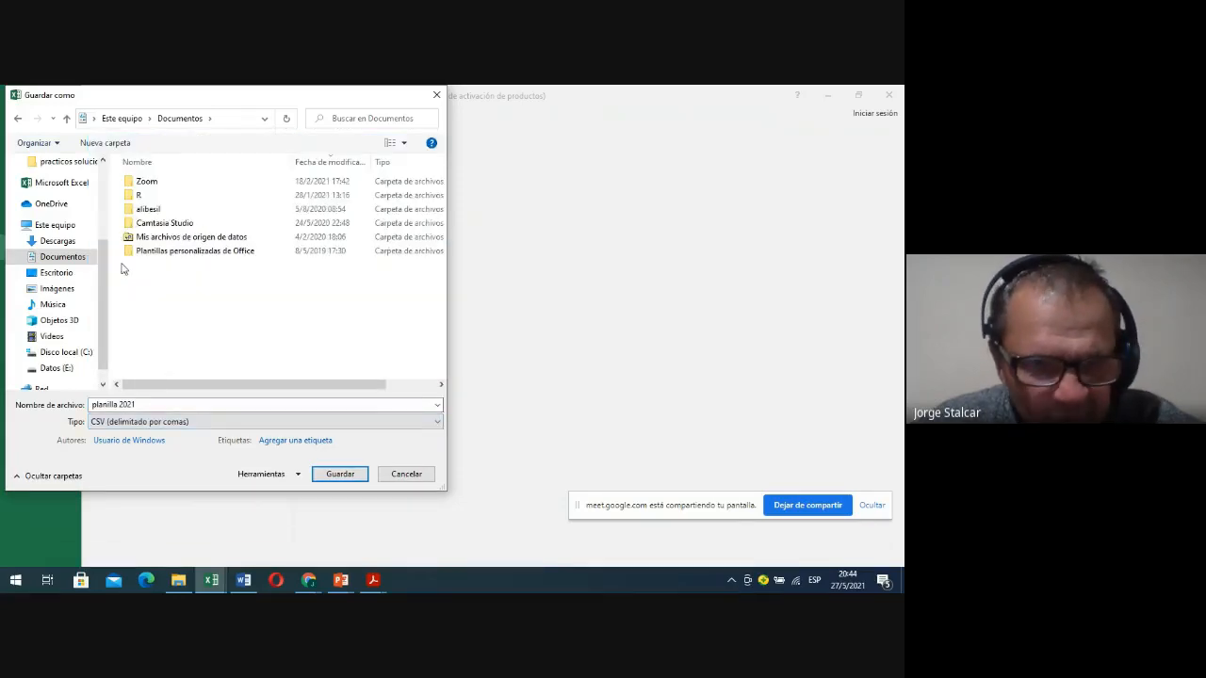
left_click(437, 423)
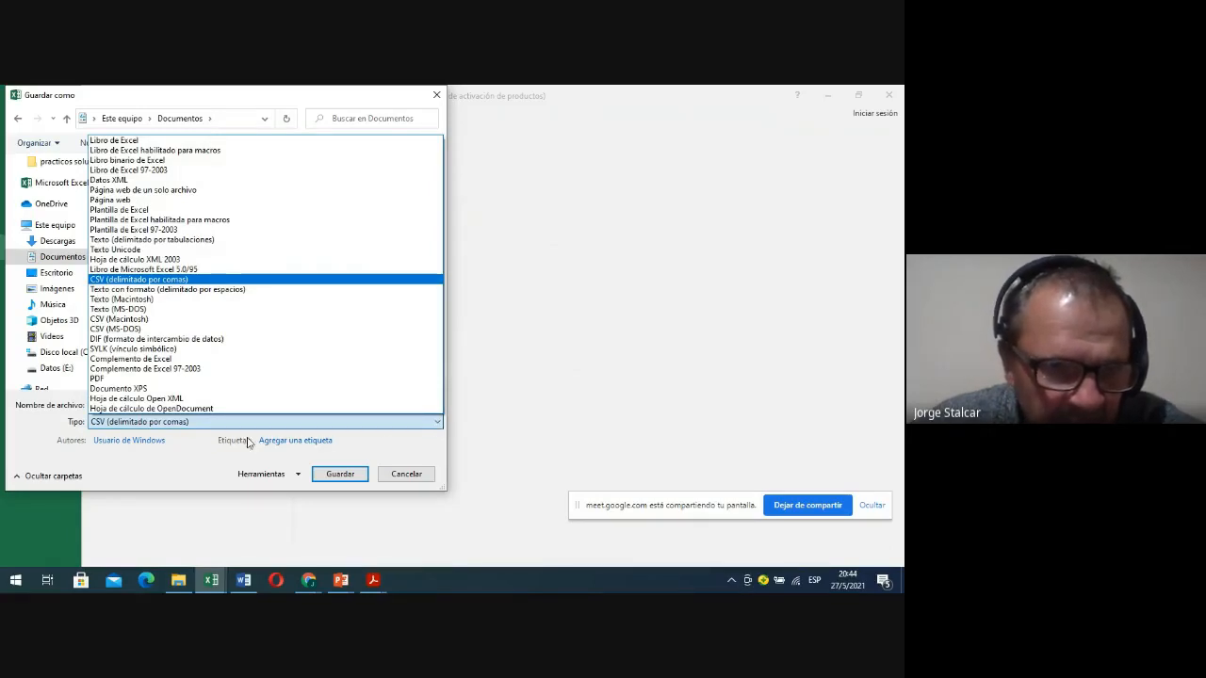
left_click(135, 311)
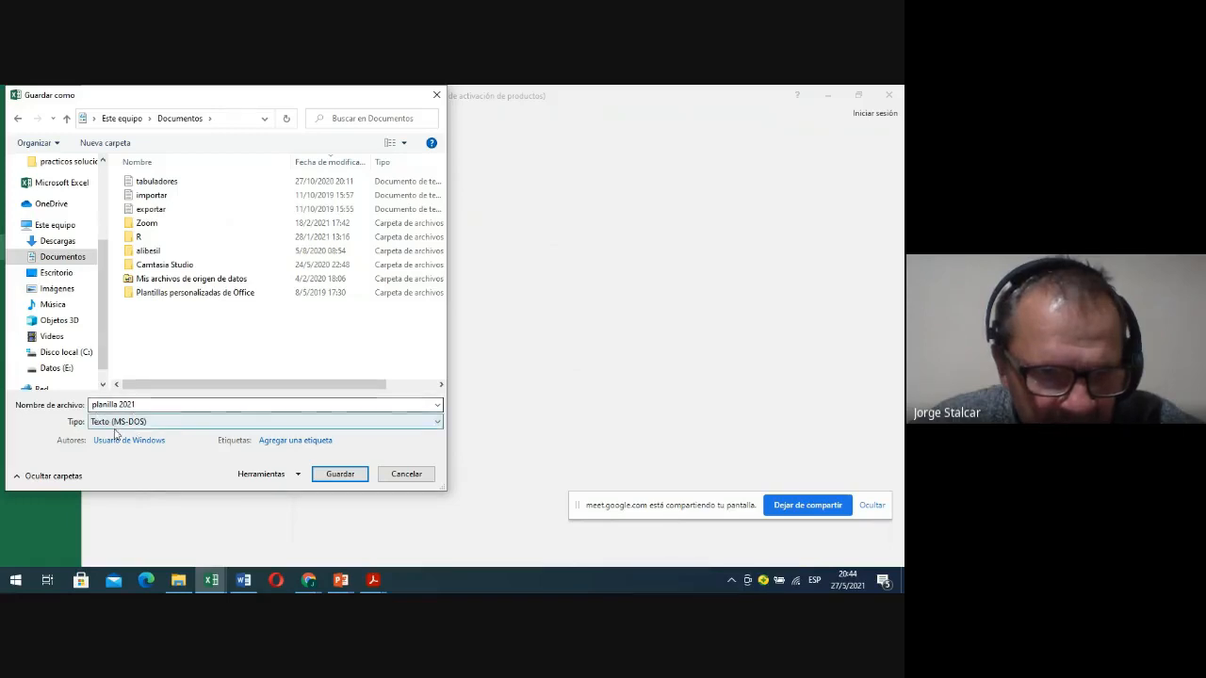
left_click(341, 474)
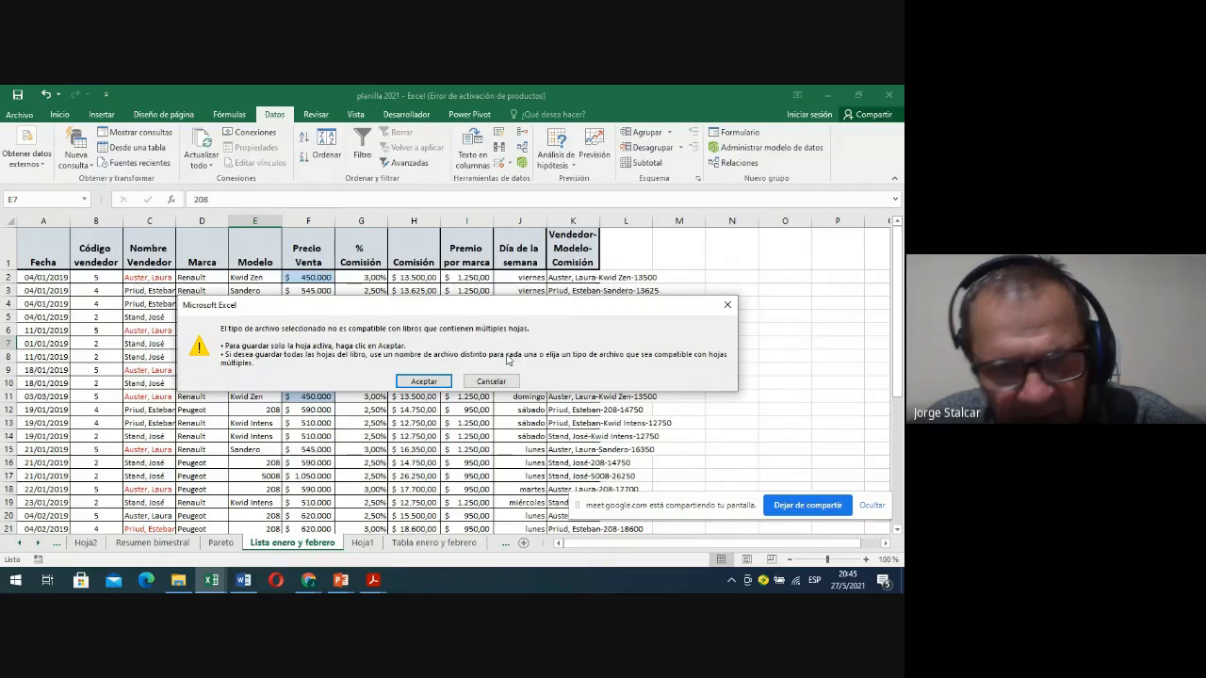
left_click(421, 382)
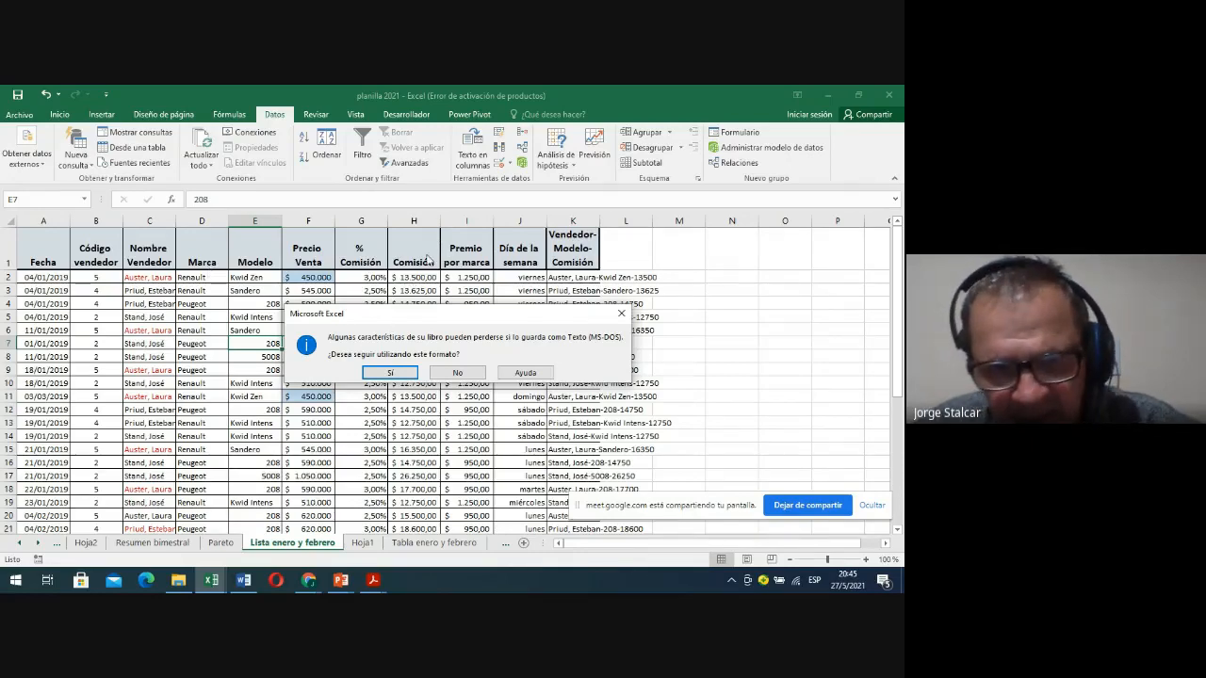
left_click(391, 373)
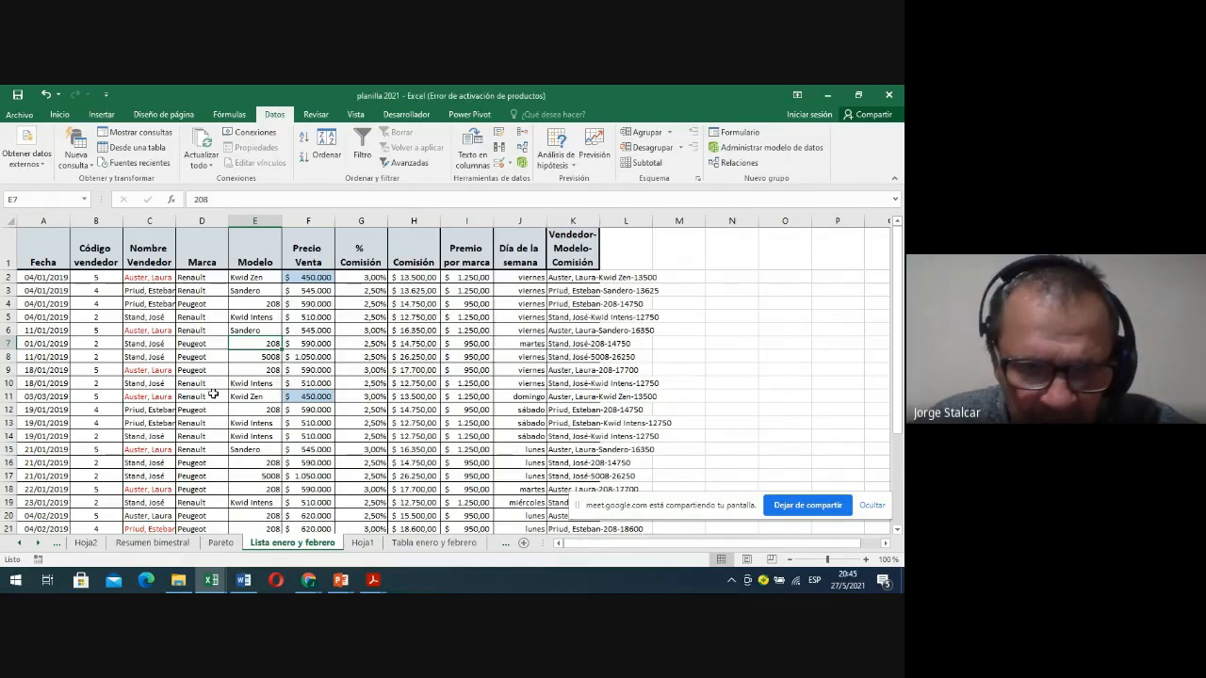
Switch to File Explorer, open the planilla 2021 text file from Documentos with Bloc de notas, and maximize its window
left_click(179, 584)
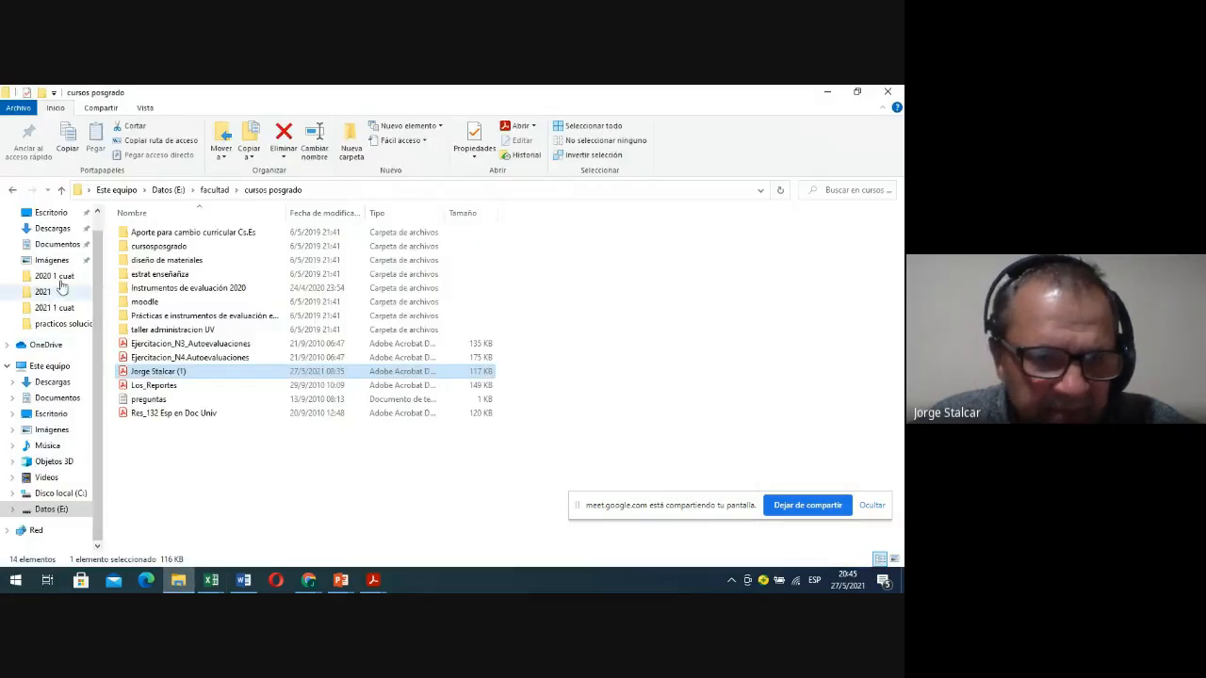
left_click(58, 245)
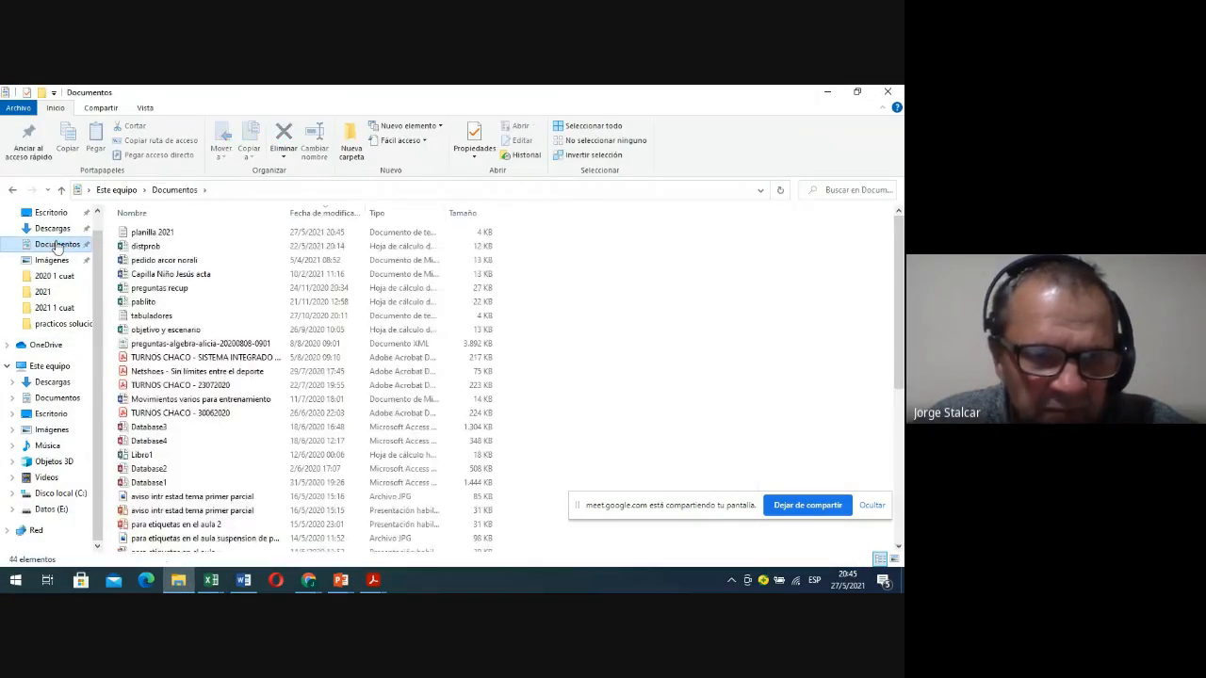
left_click(171, 236)
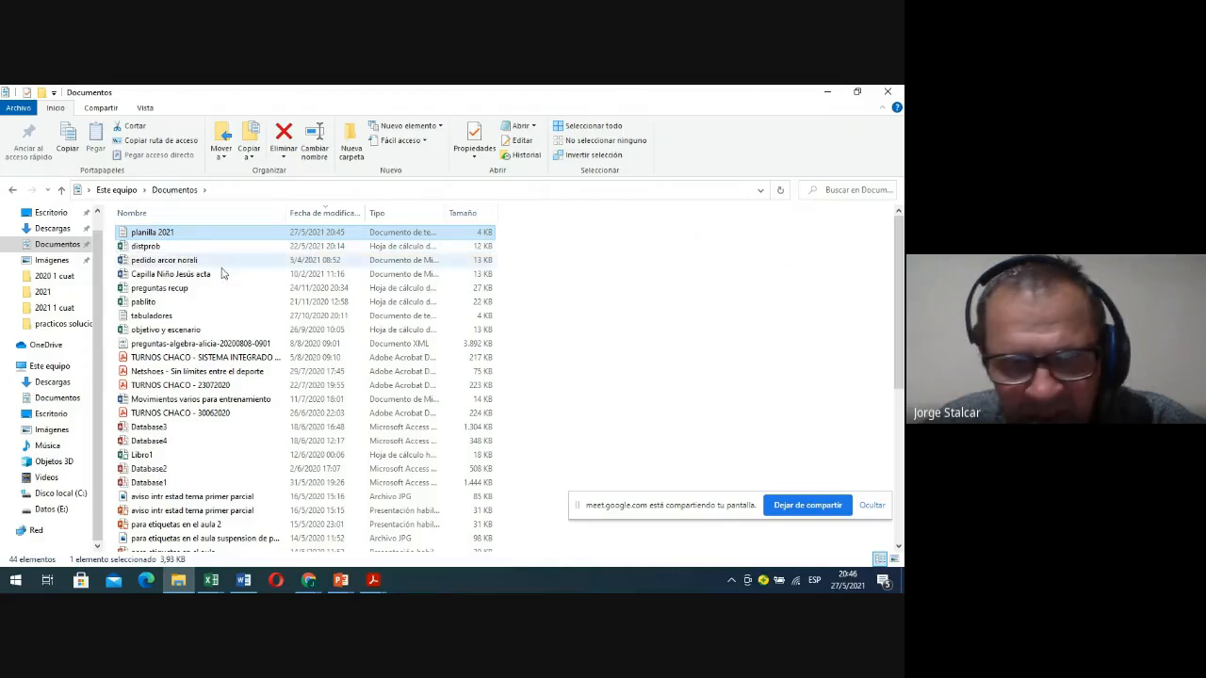
double_click(169, 233)
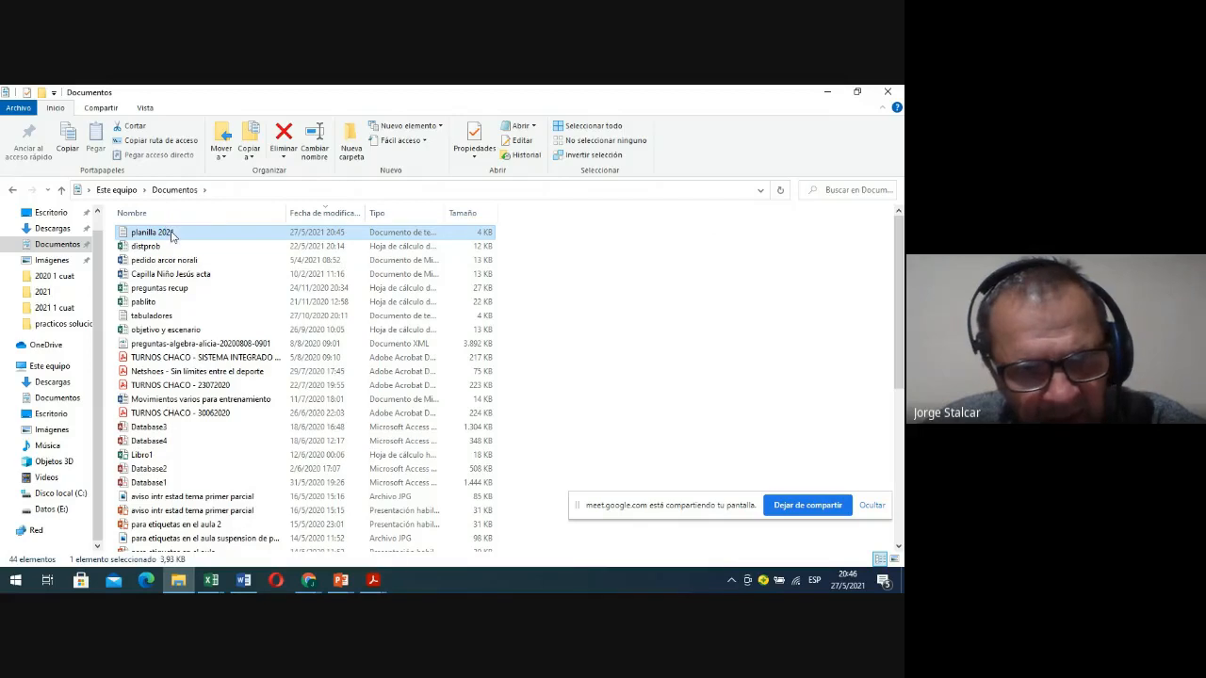
right_click(170, 232)
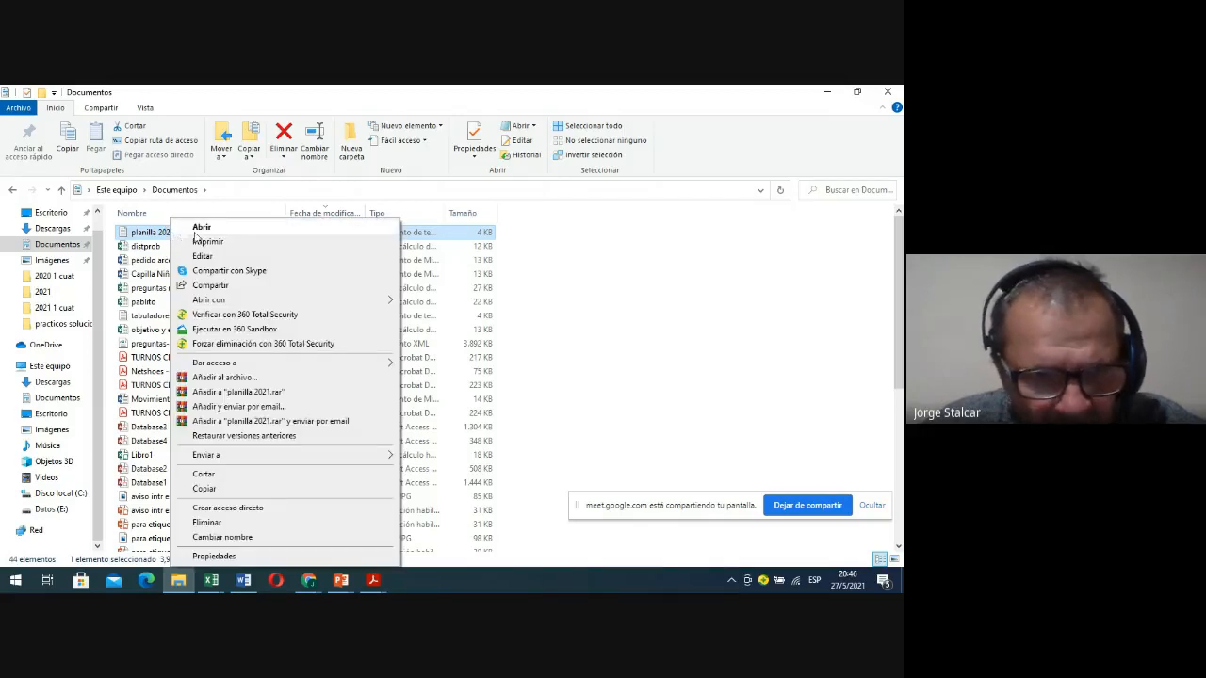
mouse_move(226, 300)
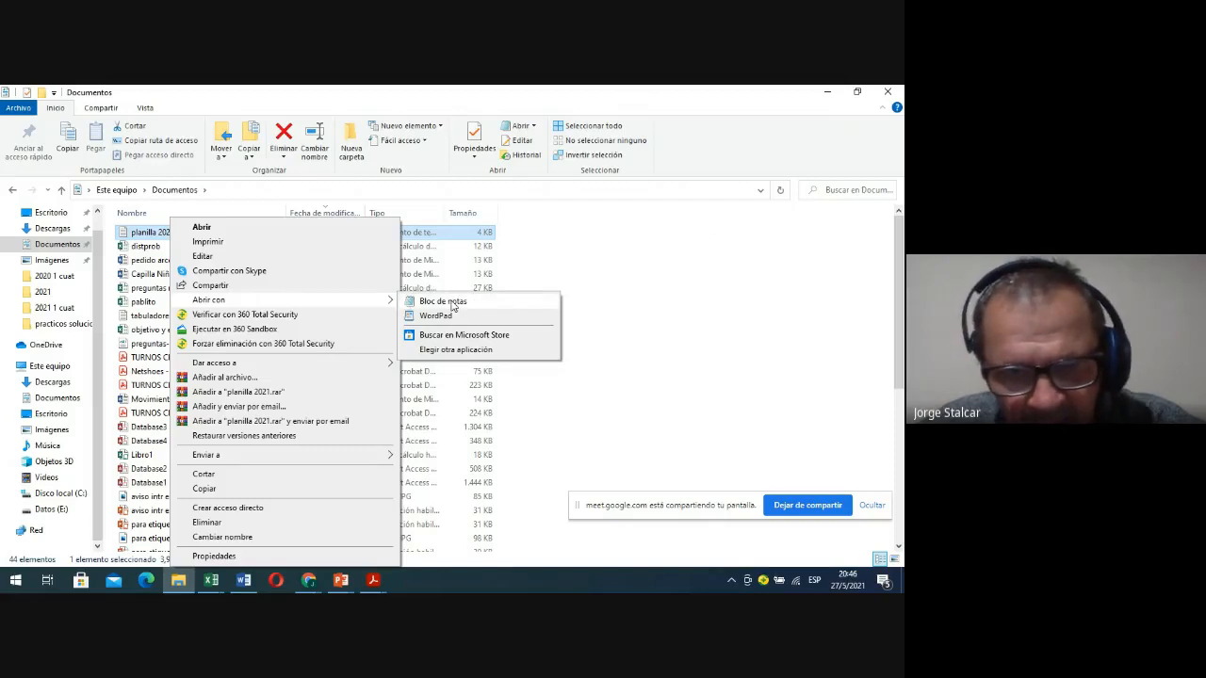
left_click(450, 301)
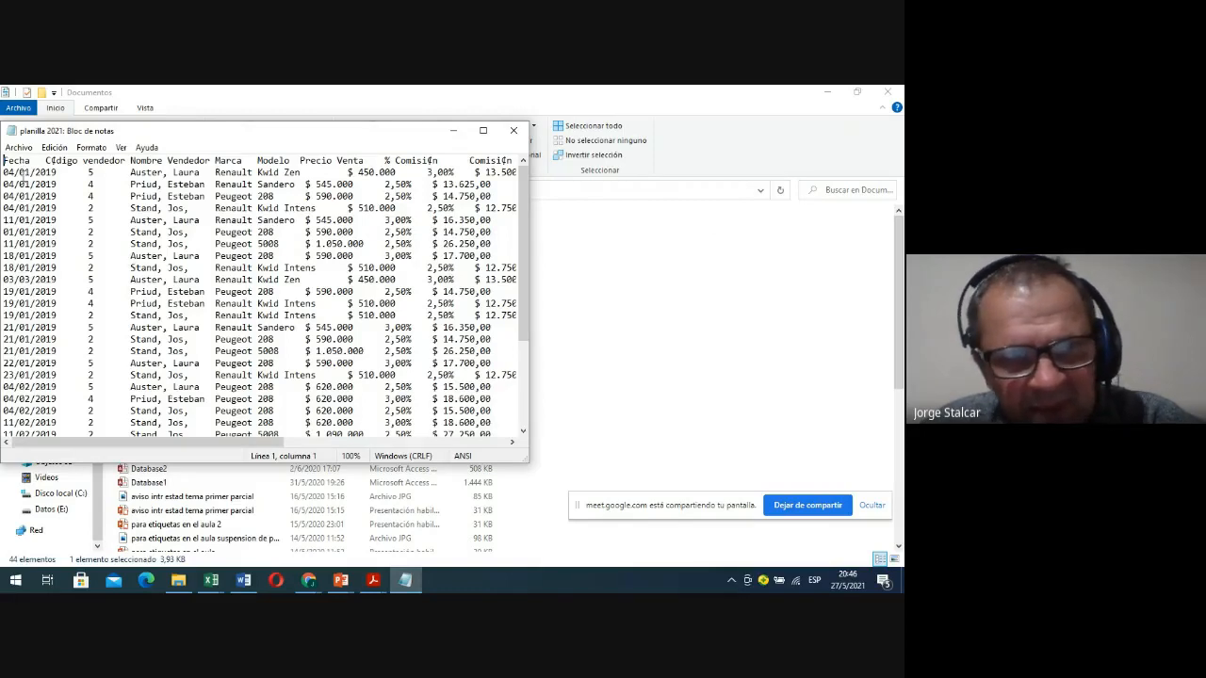
left_click(483, 130)
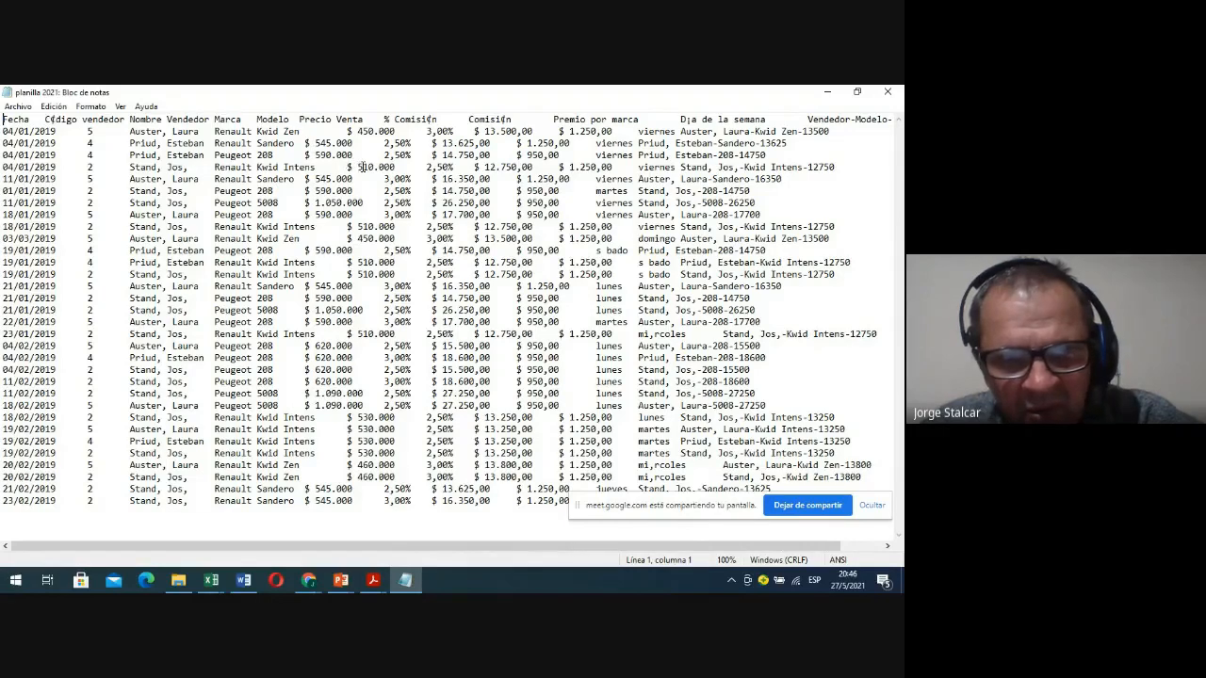
Examine how tabs separate the fields by moving the text cursor back through line 5, from the commission percentage to the date
left_click(452, 168)
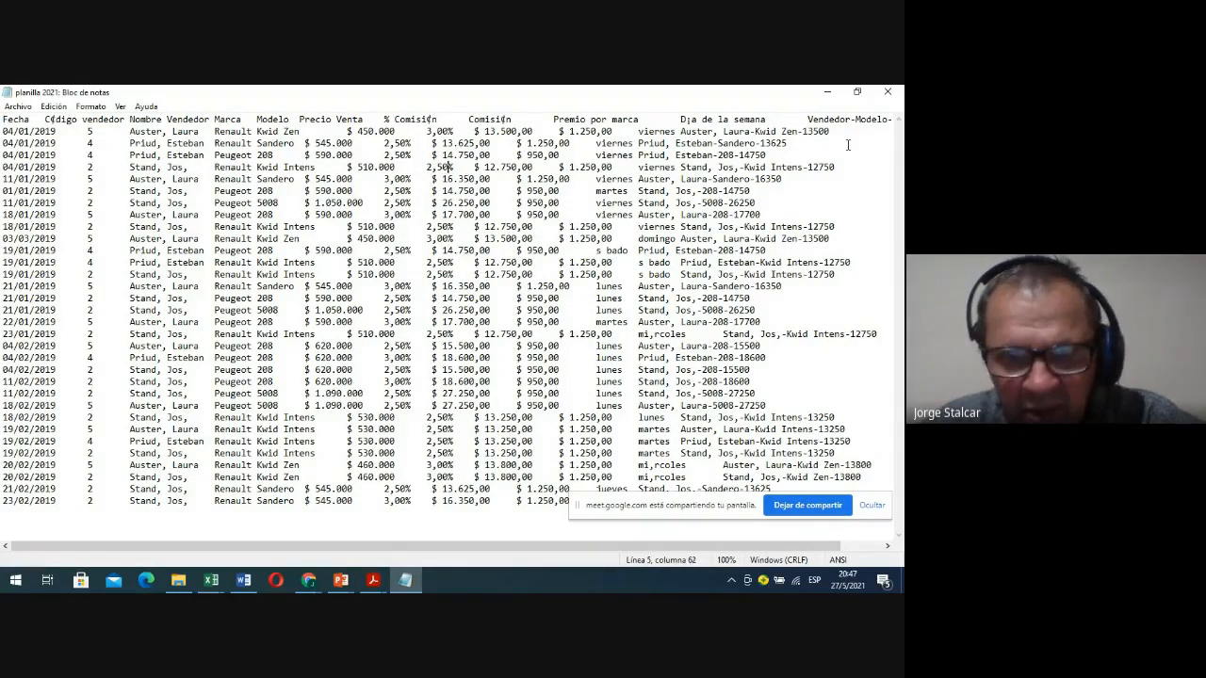
key("Left")
key("Left")
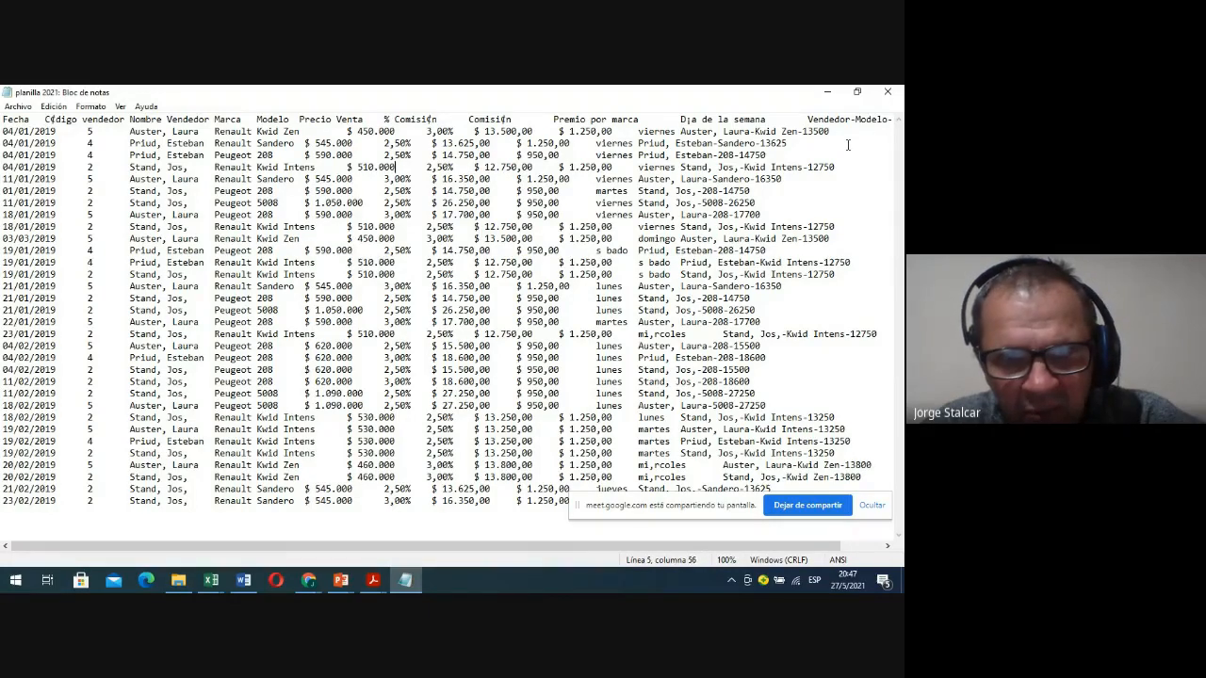
key("Left")
key("Left")
key("Left")
key("Left")
key("Left")
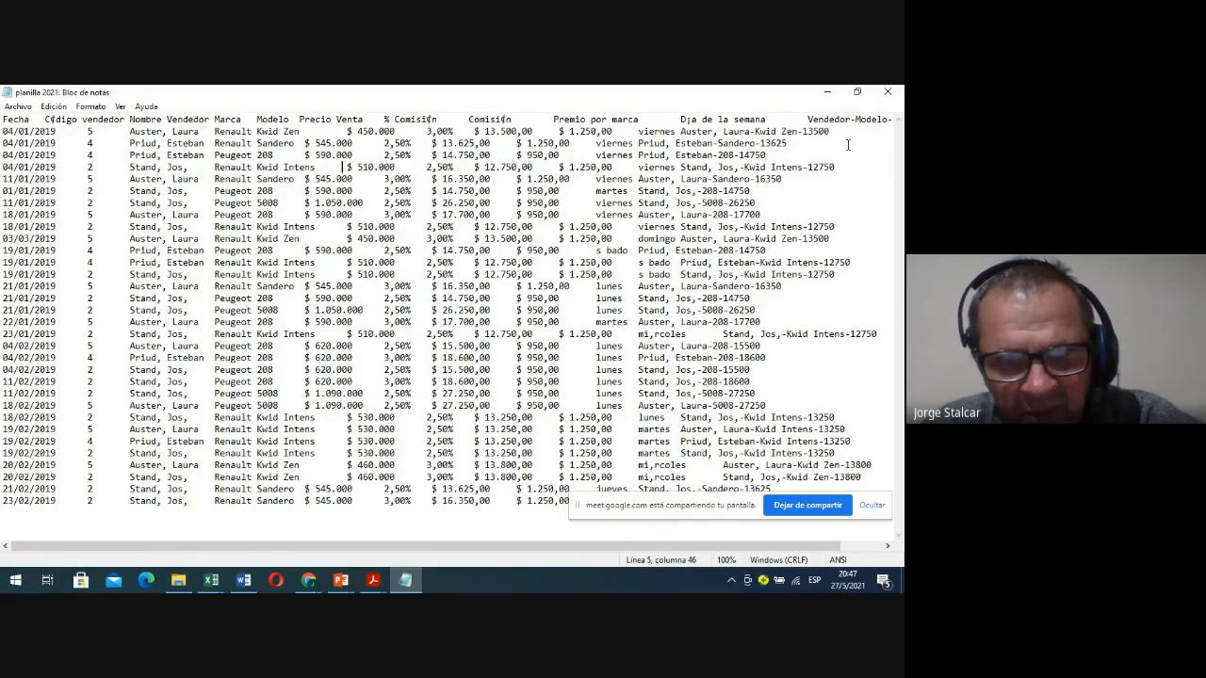
key("Left")
key("Left")
key("Left")
key("Left")
key("Left")
key("Left")
key("Left")
key("Left")
key("Left")
key("Left")
key("Left")
key("Left")
key("Left")
key("Left")
key("Left")
key("Left")
key("Left")
key("Left")
key("Left")
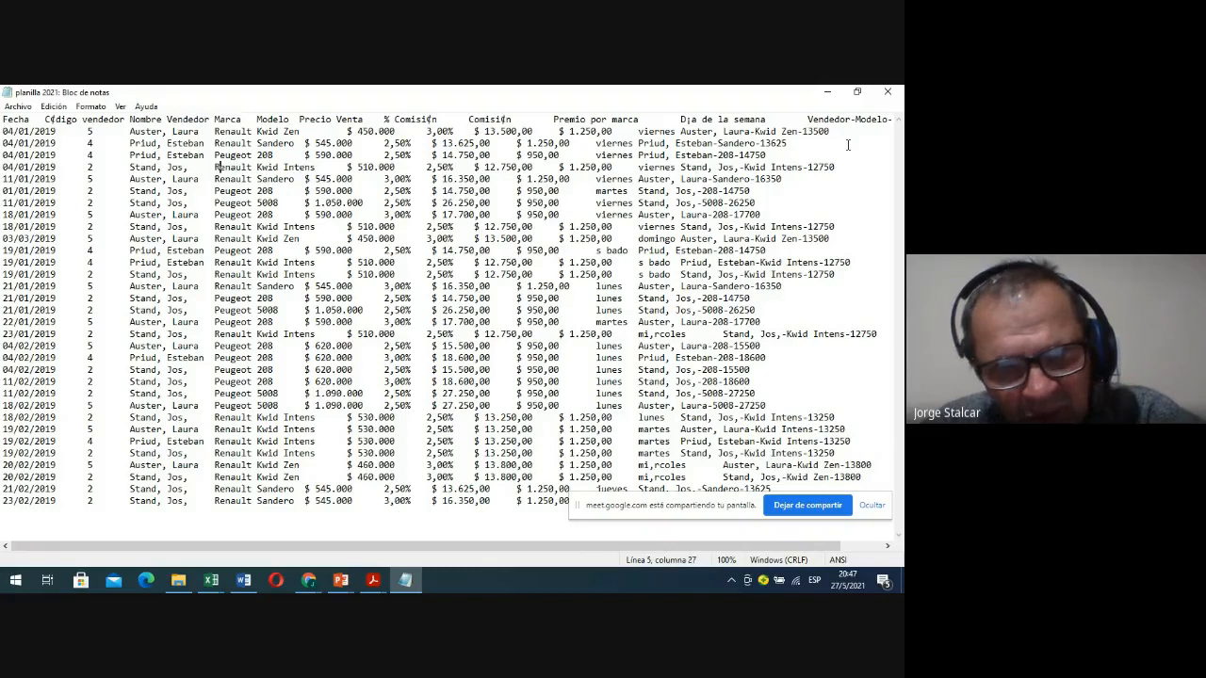
key("Left")
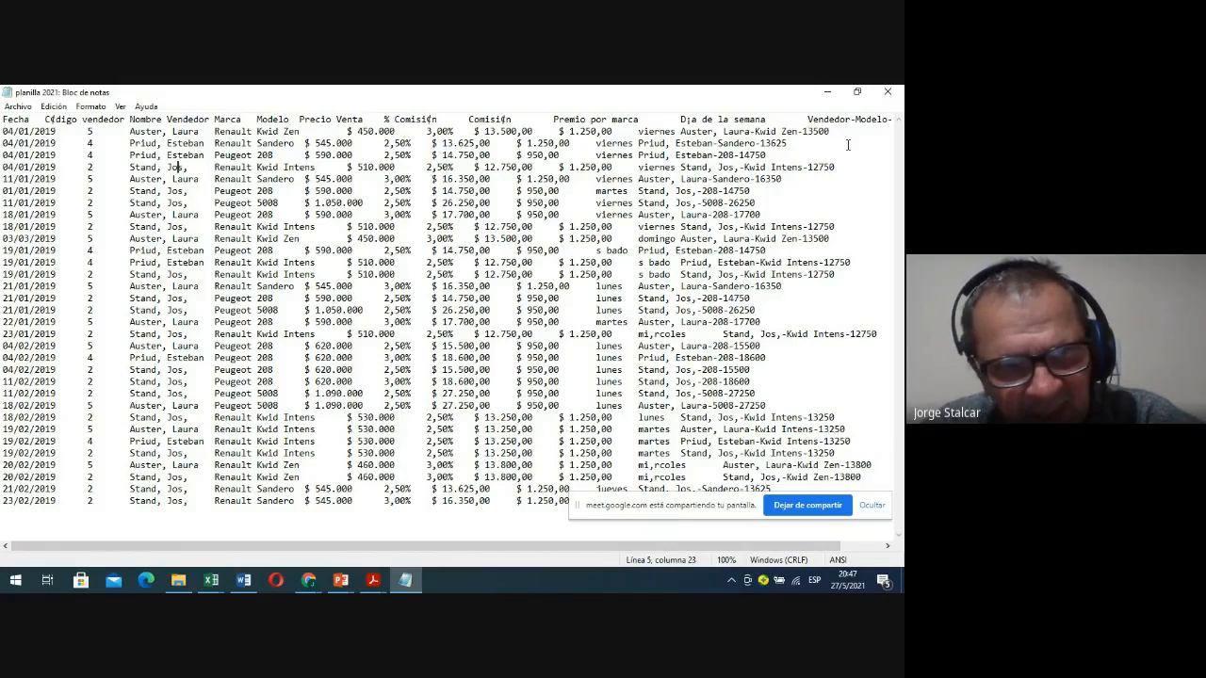
key("Left")
key("Left")
key("Left")
key("Left")
key("Left")
key("Left")
key("Left")
key("Left")
key("Left")
key("Left")
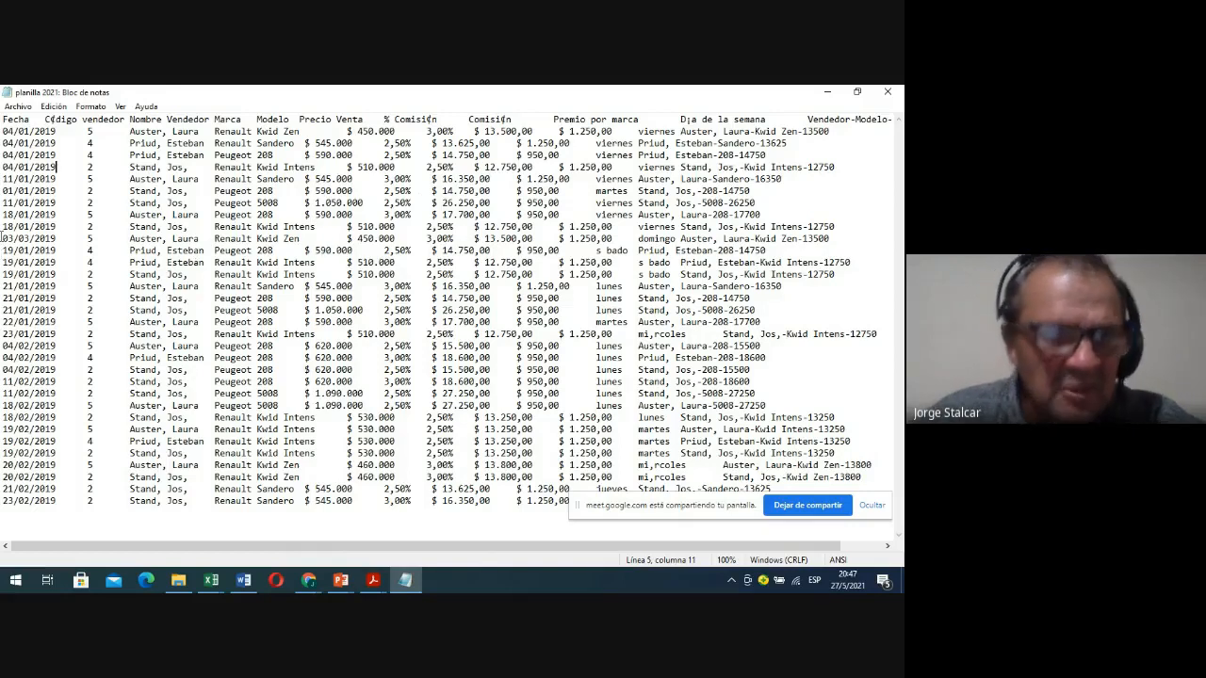
Change the seller codes of the first two sales records to 555 and 444
left_click(95, 134)
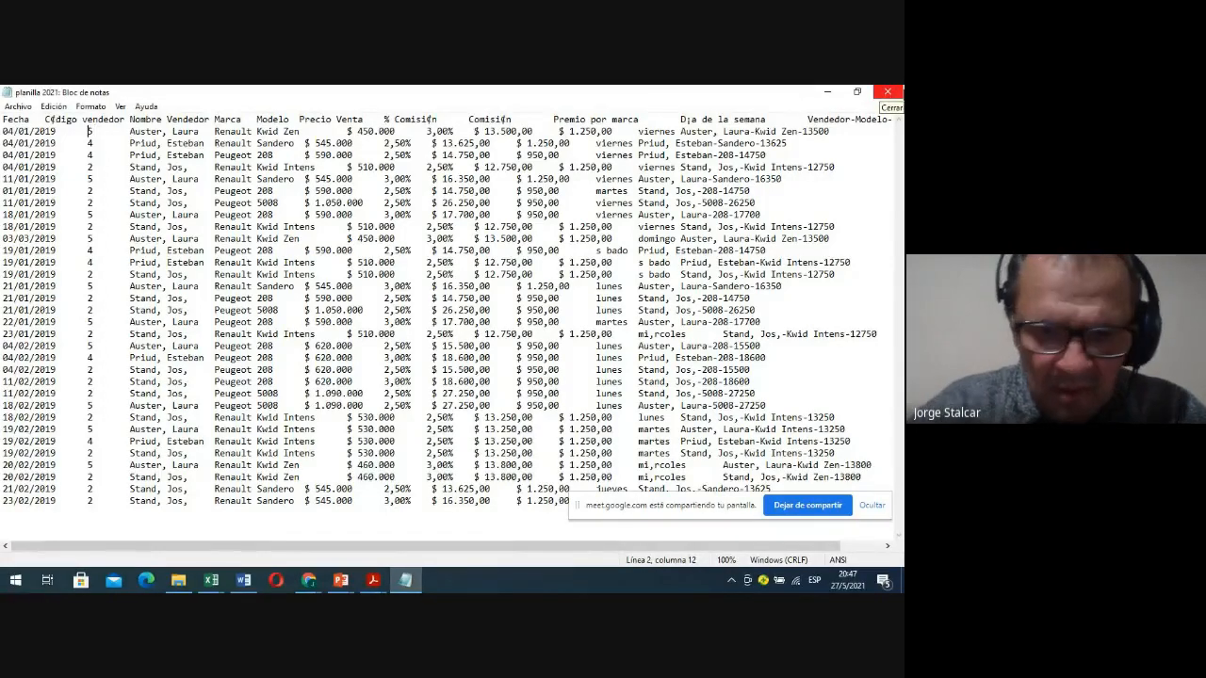
type("55")
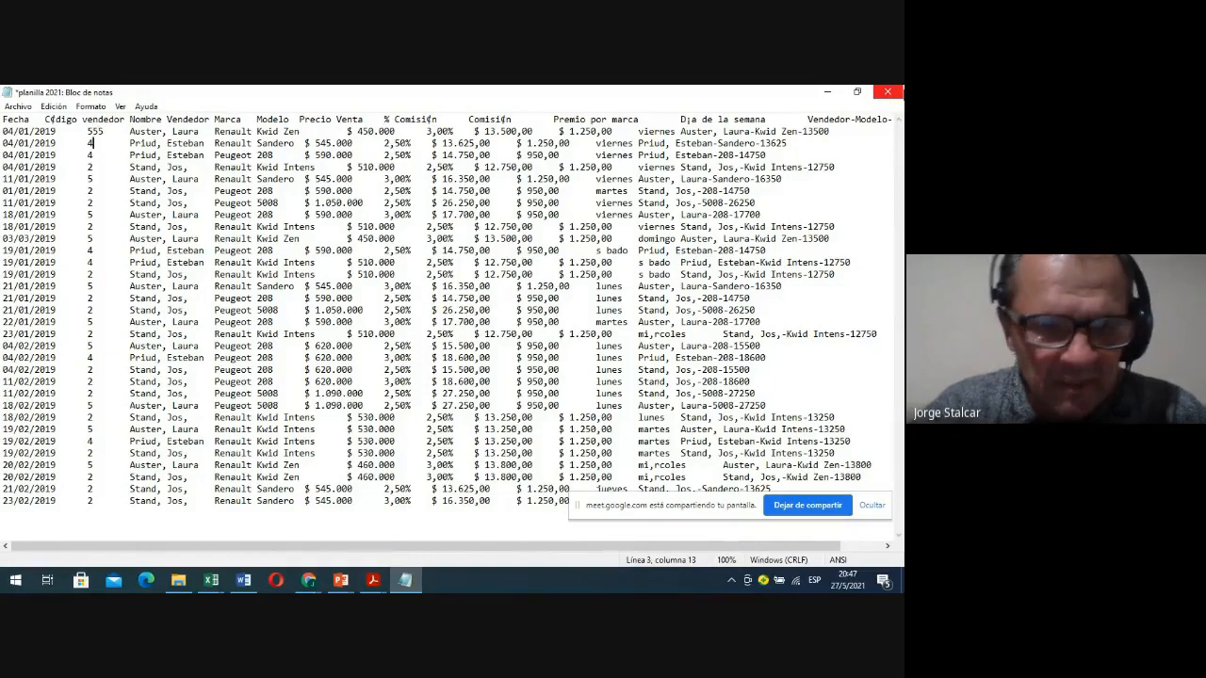
type("44")
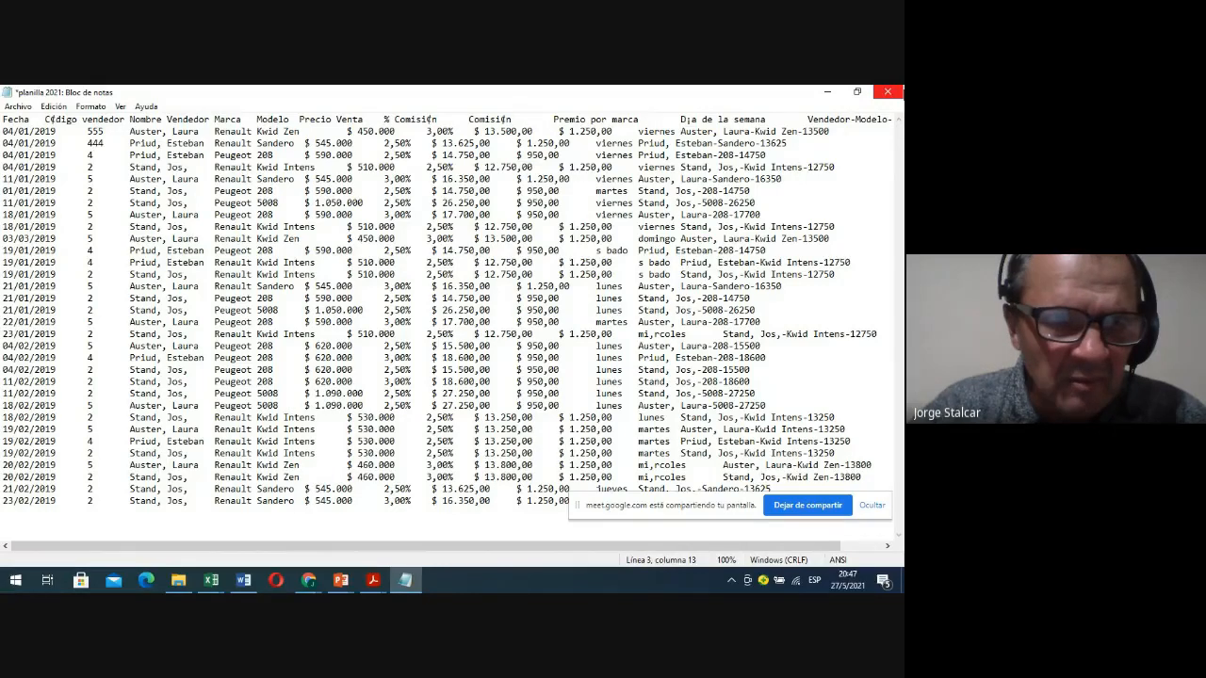
Replace the seller's first name in the Nombre Vendedor field of the record with code 444
key("Right")
key("Right")
key("Right")
key("Right")
key("Right")
key("Right")
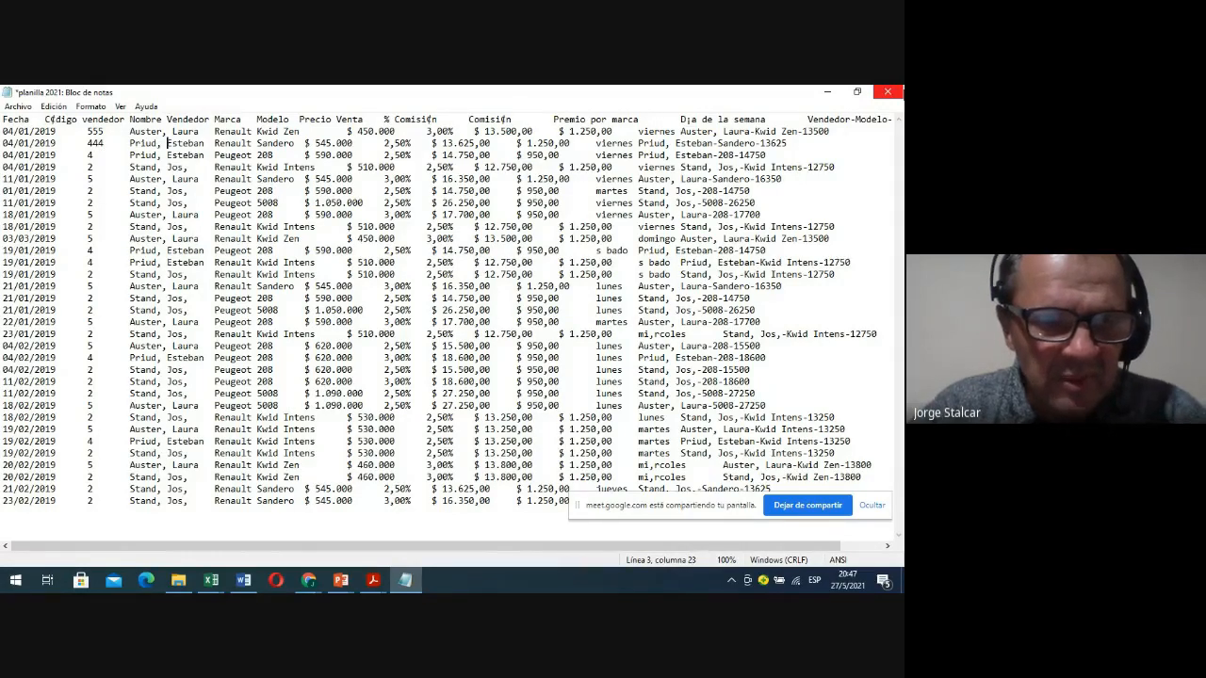
type("Jorge")
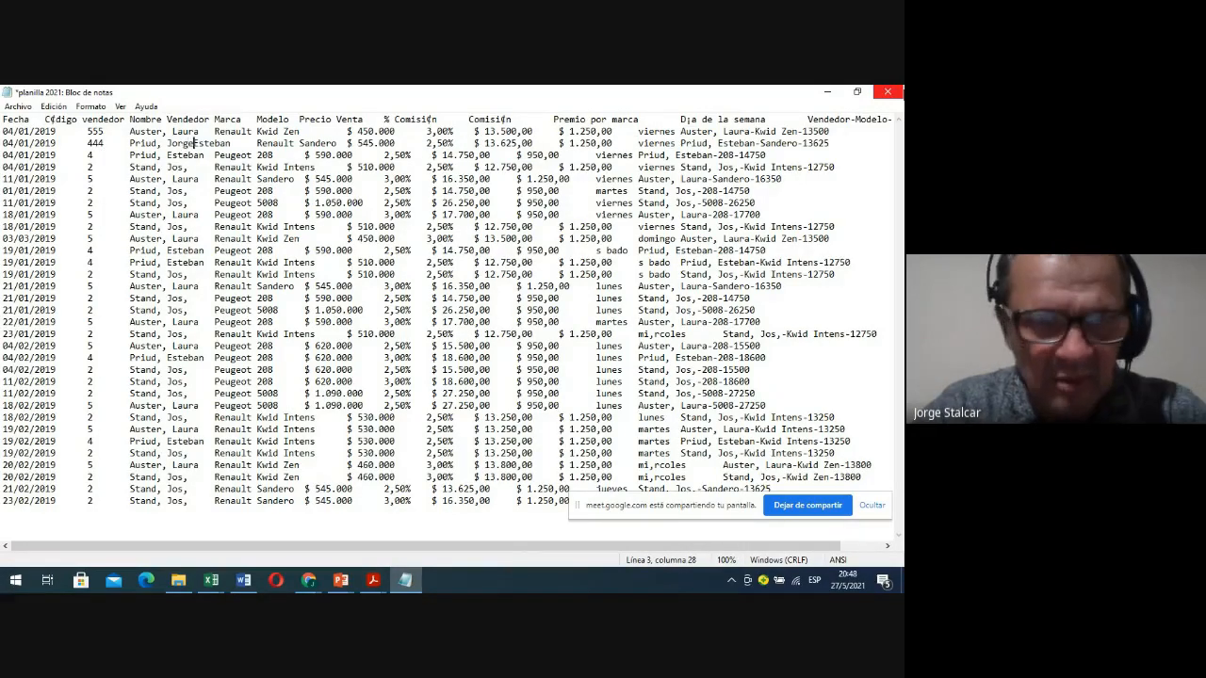
key("Delete")
key("Delete")
key("Delete")
key("Delete")
key("Delete")
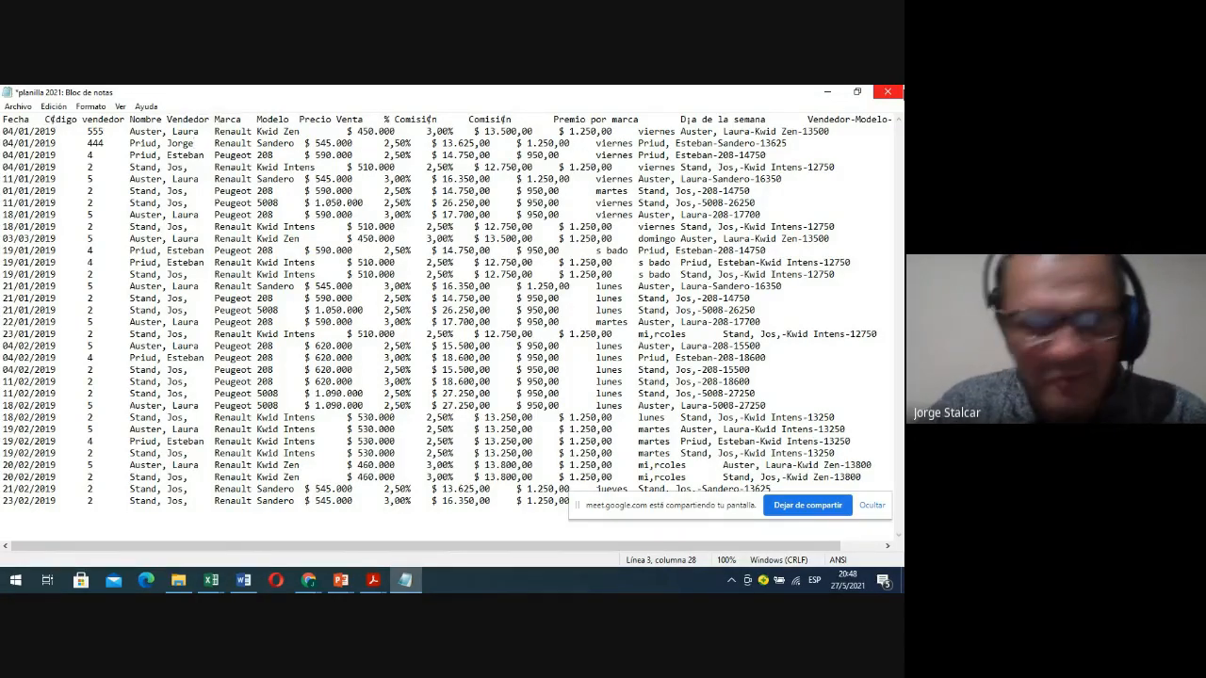
Change the year in the date of the sales record on line 14 to 2022
key("Down")
key("Down")
key("Down")
key("Down")
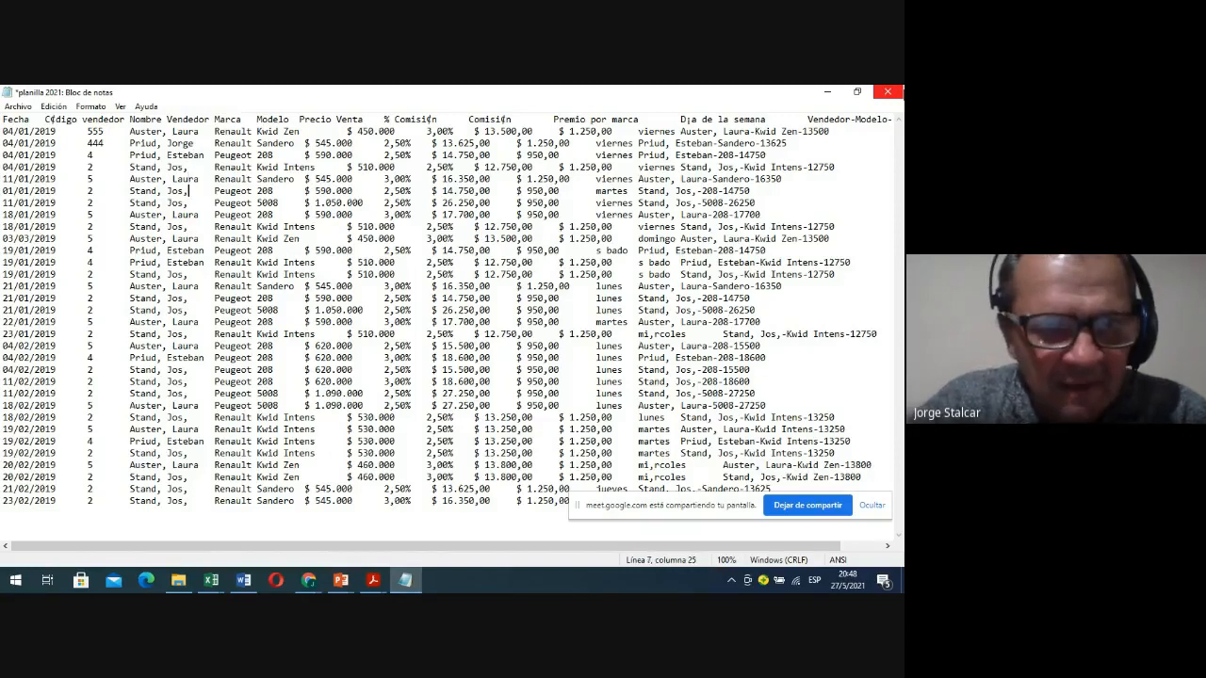
key("Down")
key("Down")
key("Down")
key("Down")
key("Down")
key("Down")
key("Down")
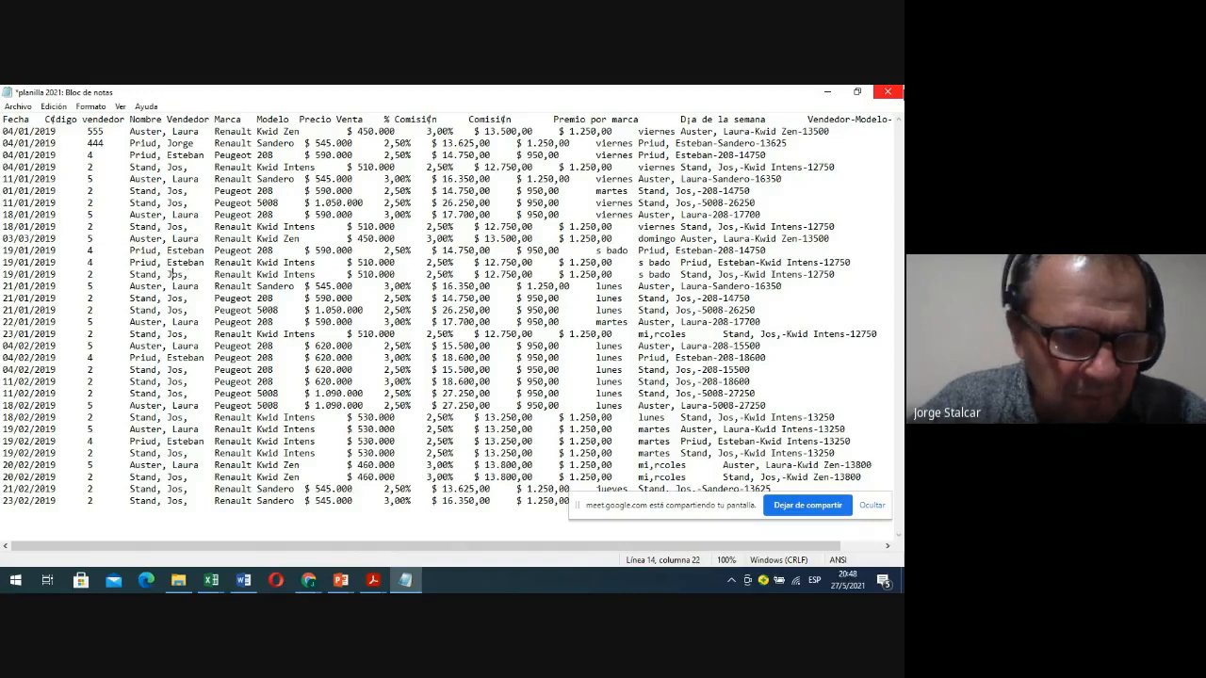
key("Left")
key("Left")
key("Left")
key("Left")
key("Left")
key("Left")
key("Left")
key("Left")
key("Left")
key("Left")
key("Left")
key("Left")
key("Left")
key("Left")
key("Left")
key("Left")
key("Left")
key("Left")
key("Left")
key("Left")
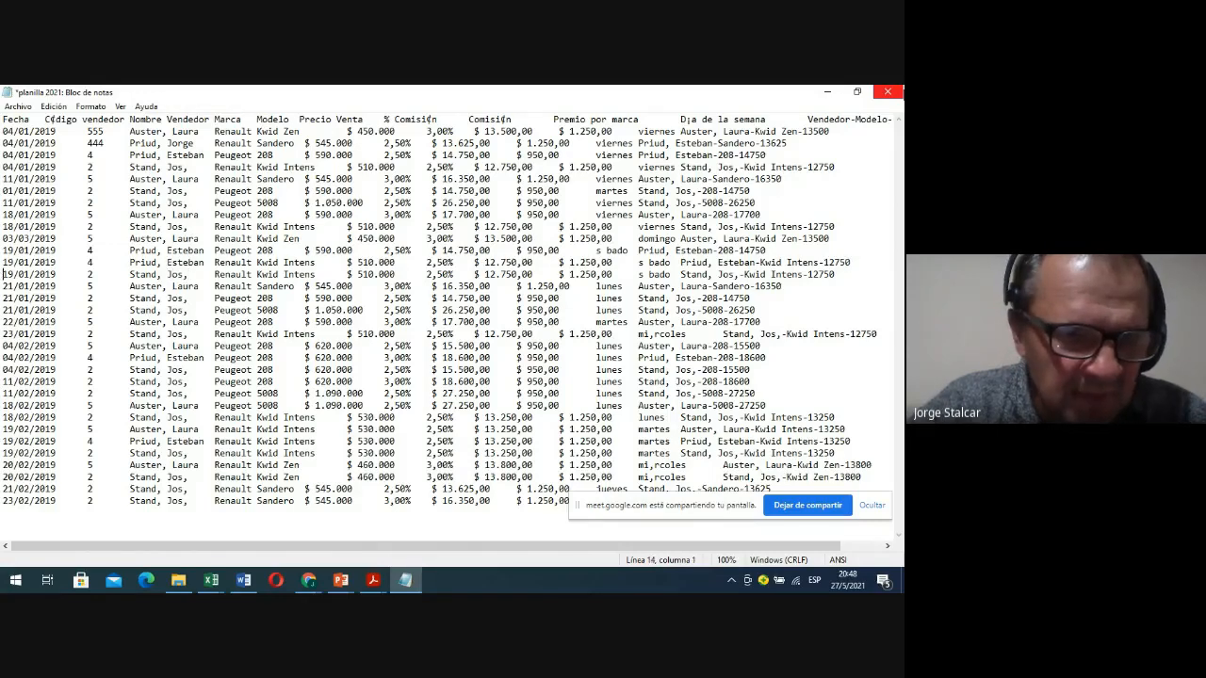
key("Right")
key("Right")
key("Right")
key("Right")
key("Right")
key("Right")
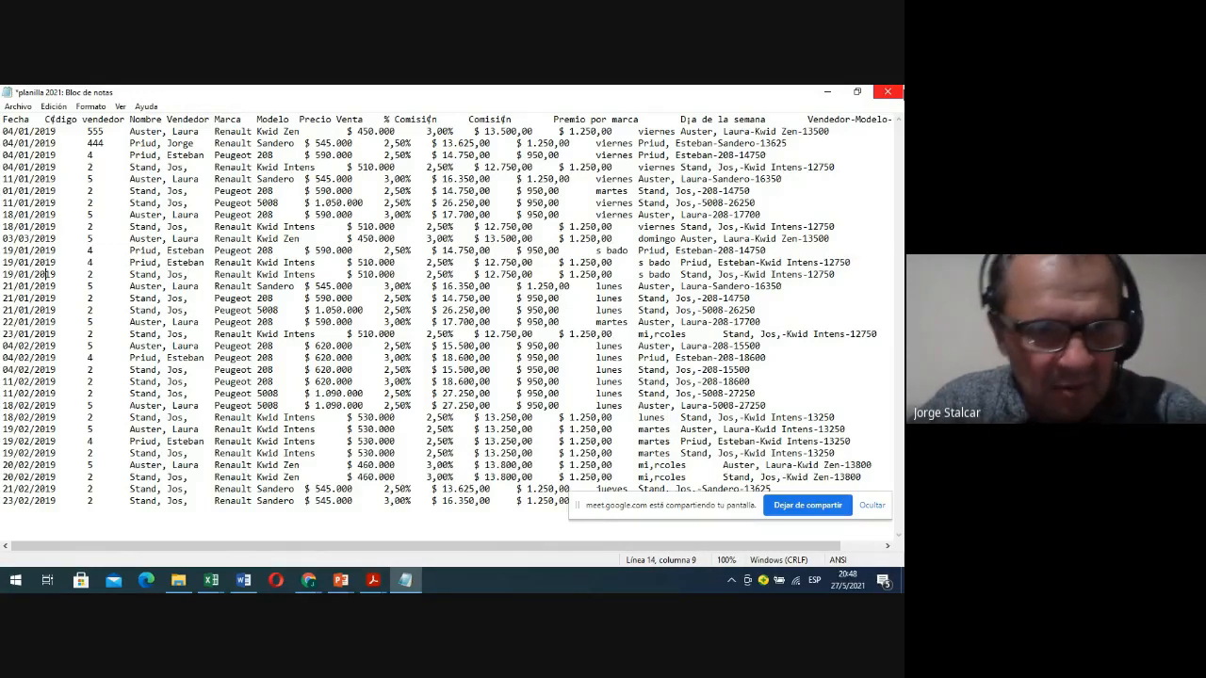
type("22")
key("Delete")
key("Delete")
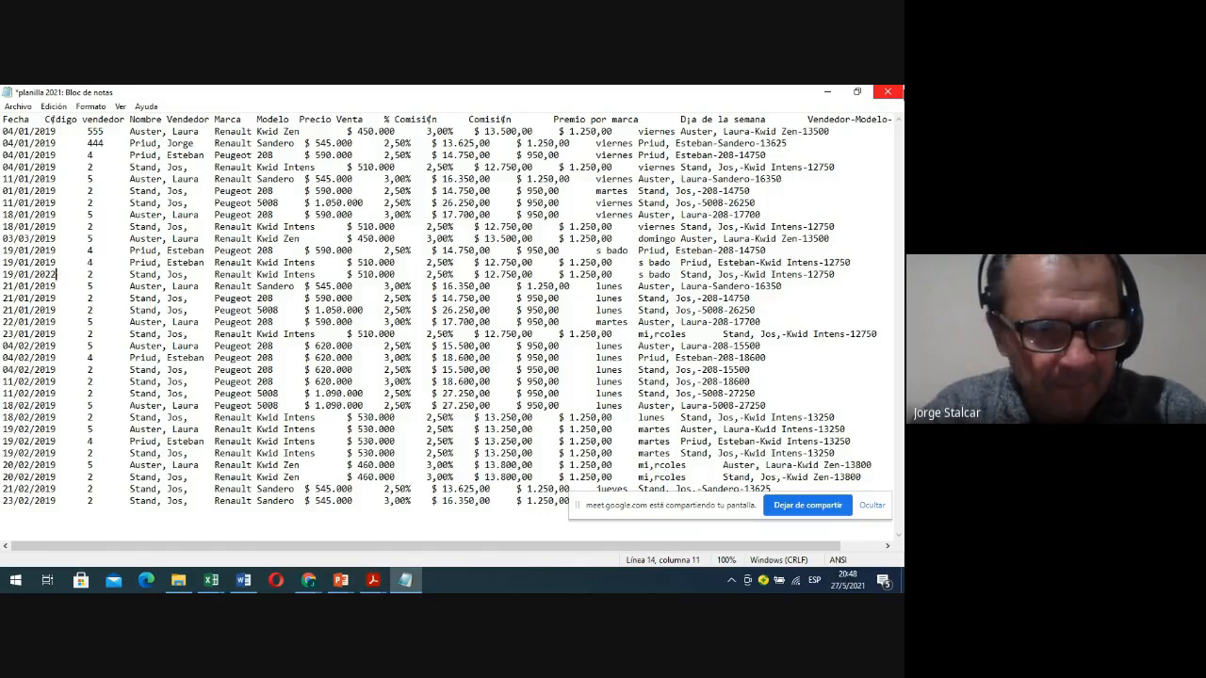
Change the year in the date of the 22/01 sales record on line 18 to 2021
key("Down")
key("Down")
key("Down")
key("Down")
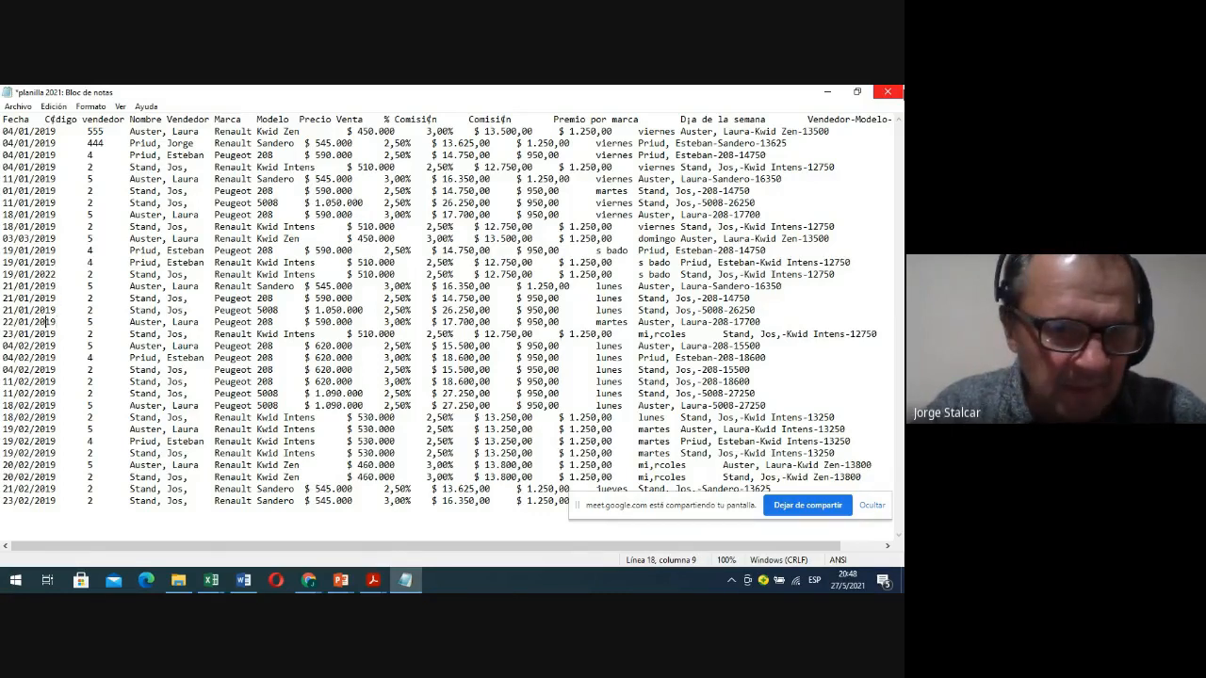
type("21")
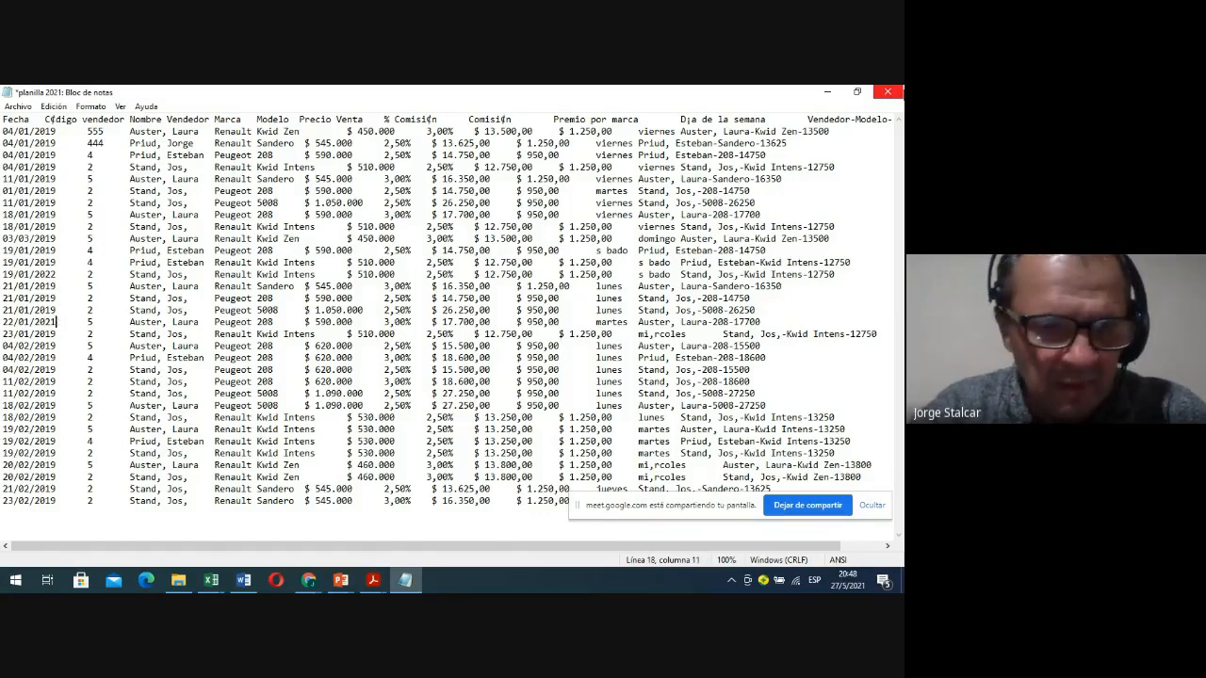
Set the sale price of the 23/01/2019 Kwid Intens record to $ 1.510.000
left_click(173, 323)
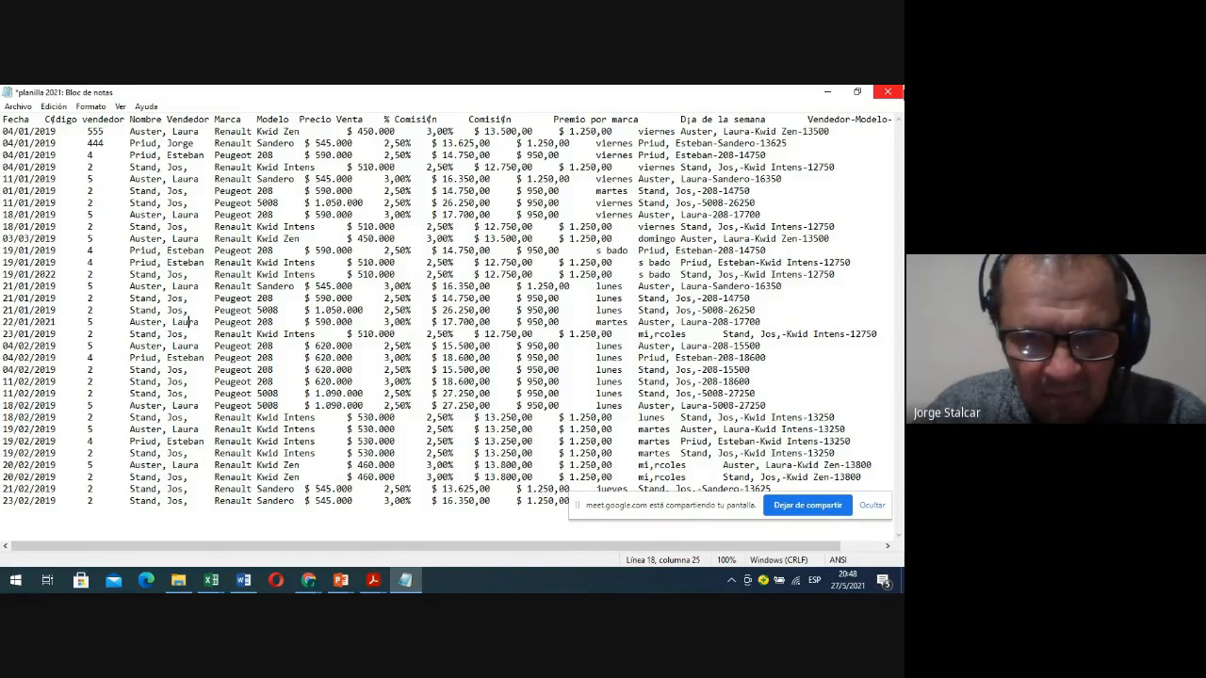
left_click(386, 333)
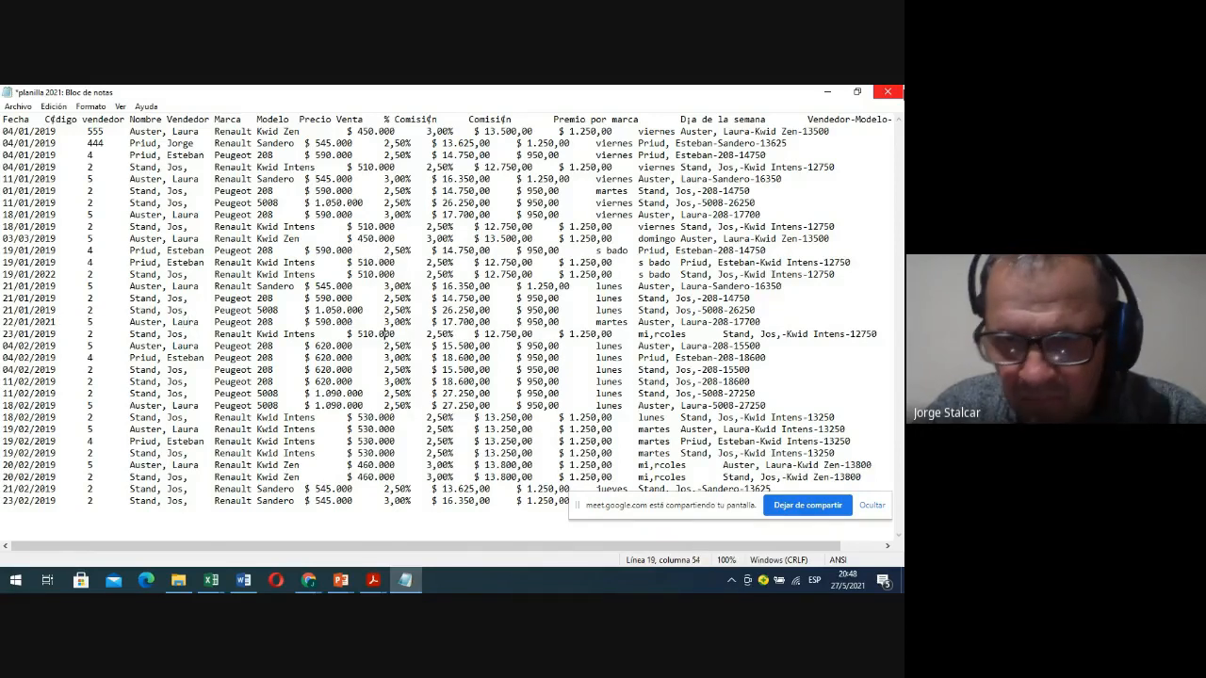
left_click(452, 334)
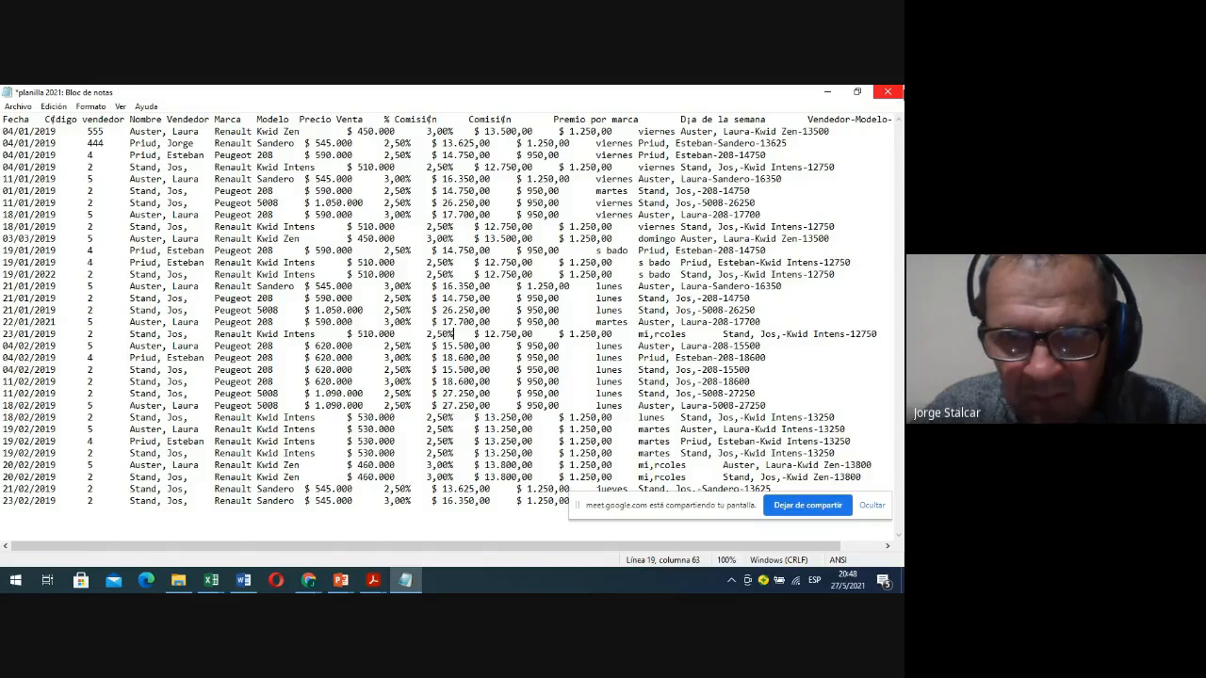
left_click(358, 333)
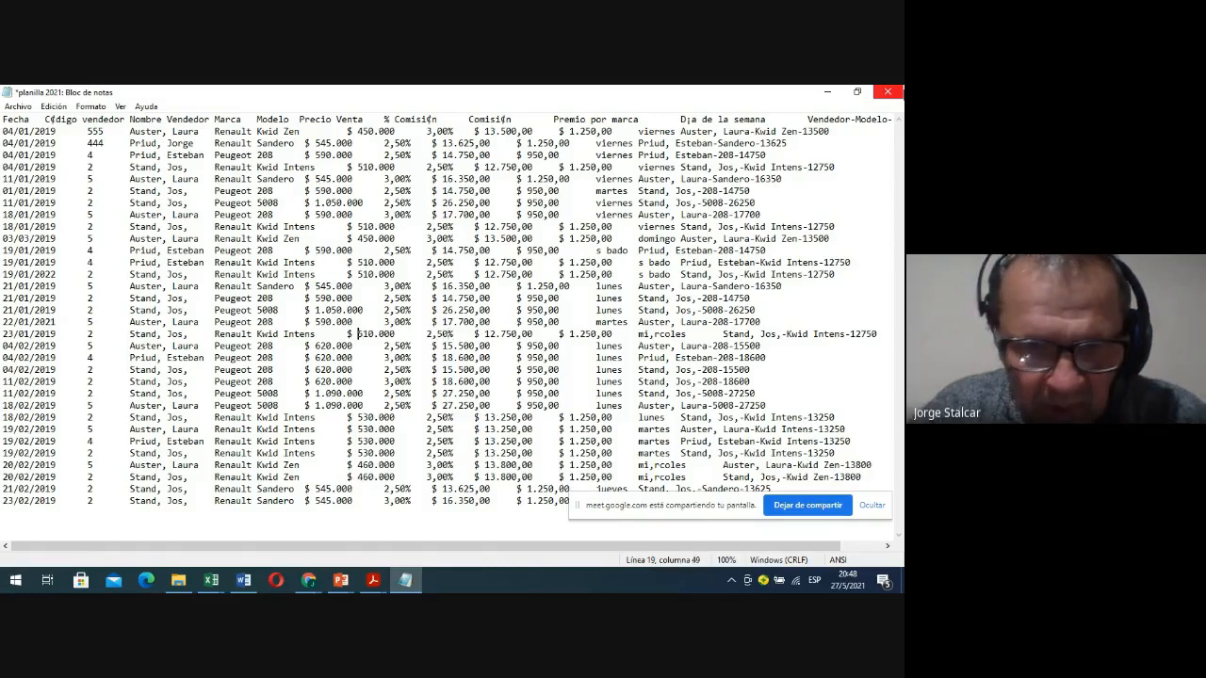
type("1.")
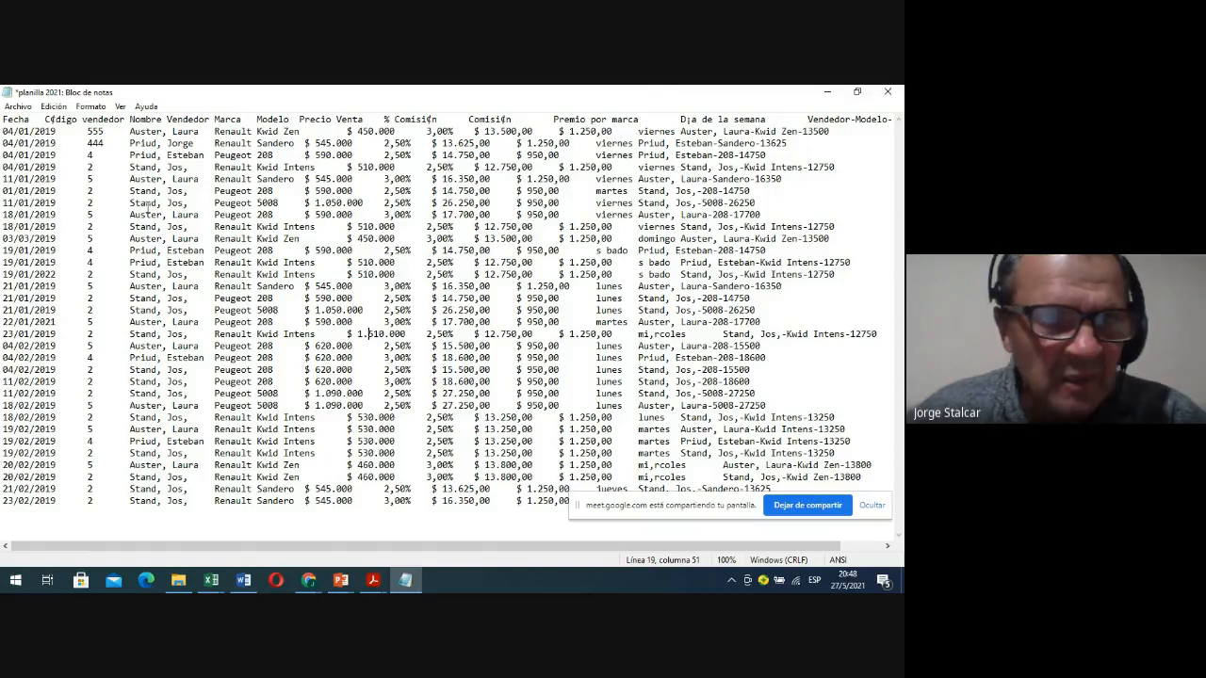
Save the edited text as a new file named planilla 2021 con cambios in Documentos and close it
left_click(19, 107)
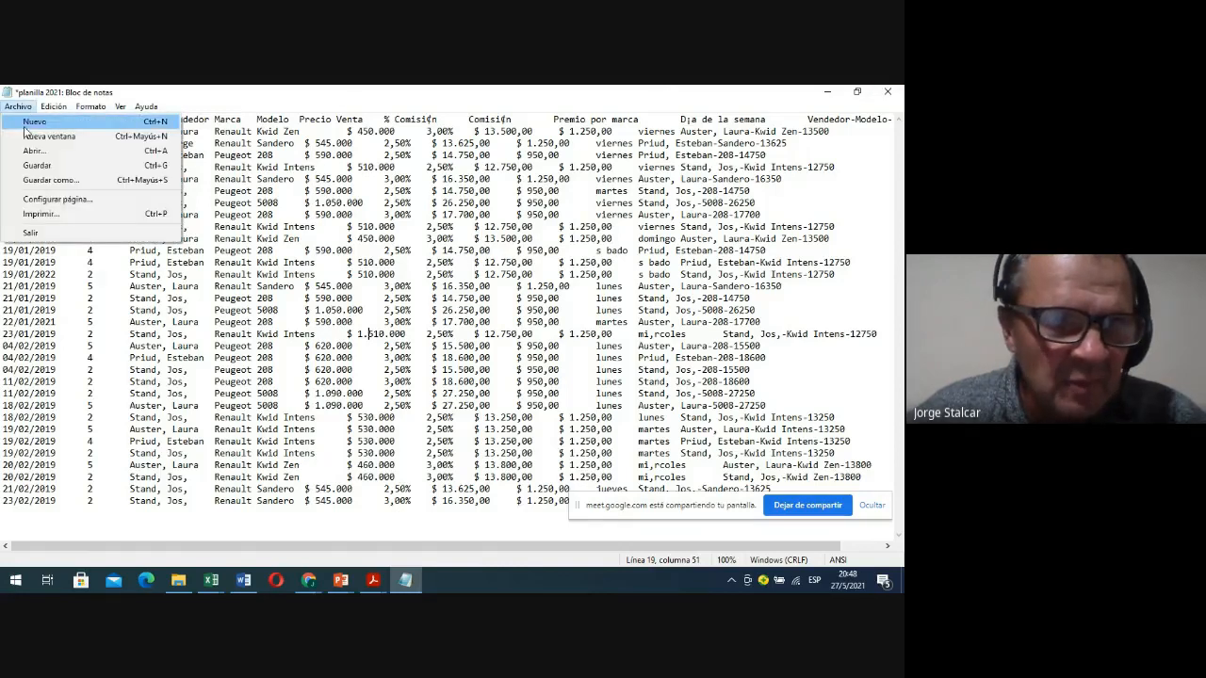
left_click(49, 180)
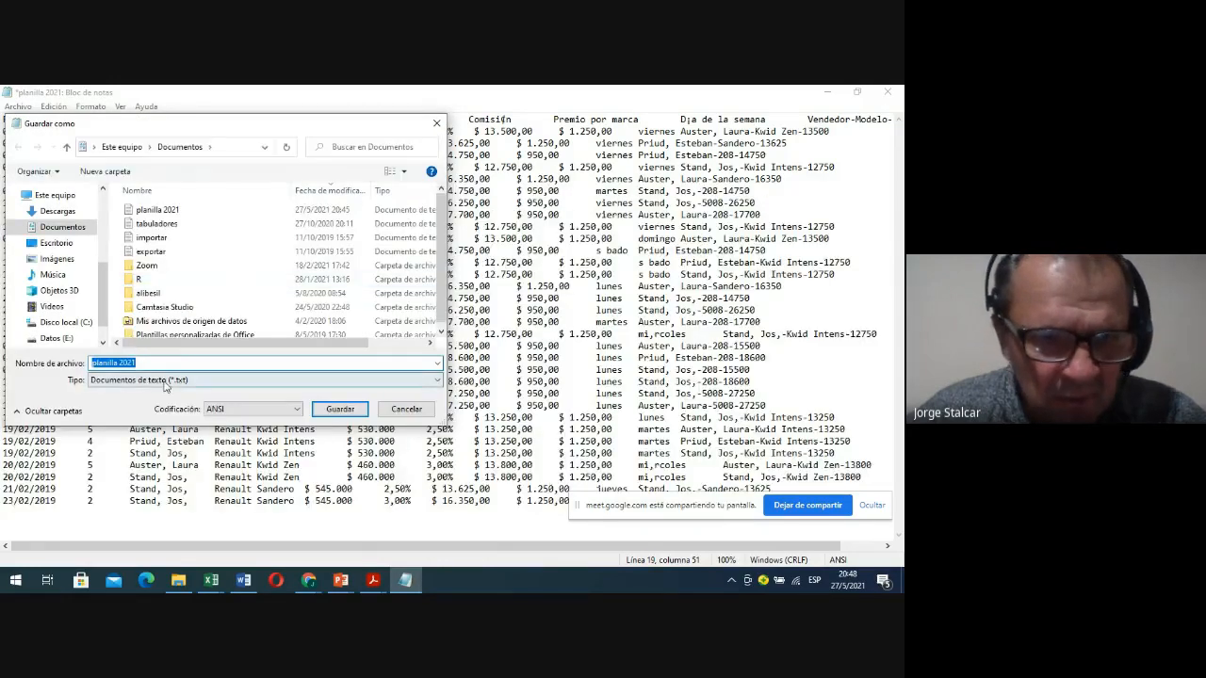
left_click(162, 362)
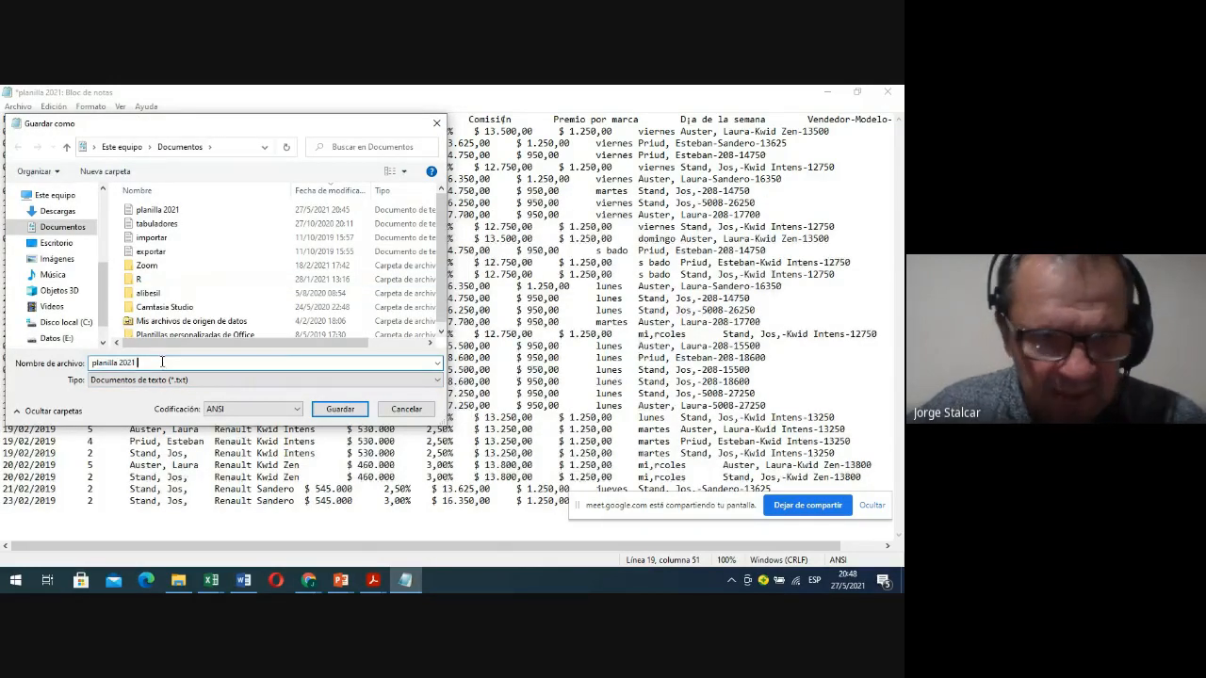
type("con camb")
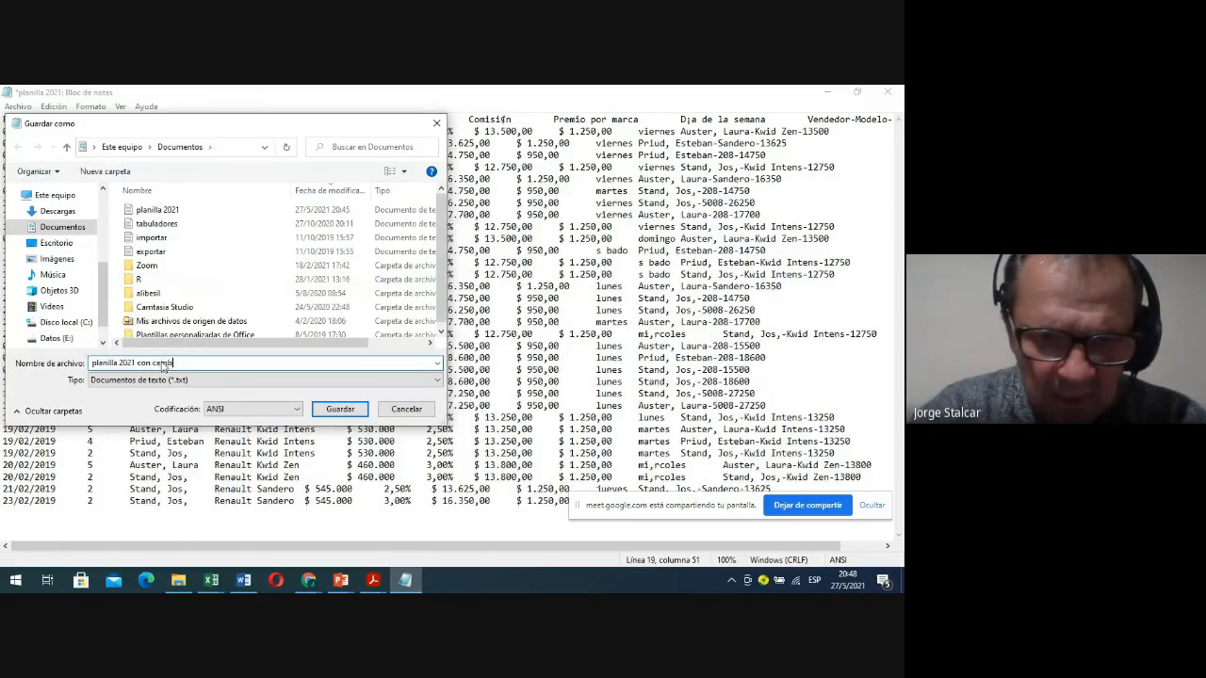
type("ios")
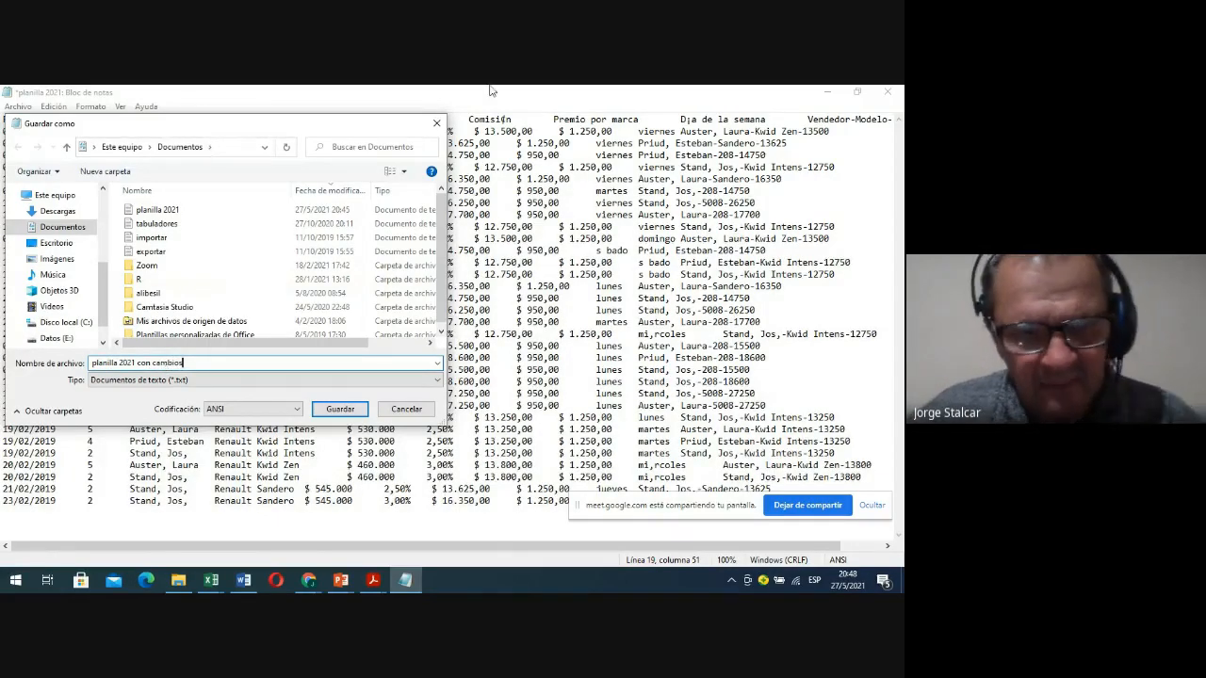
left_click(339, 411)
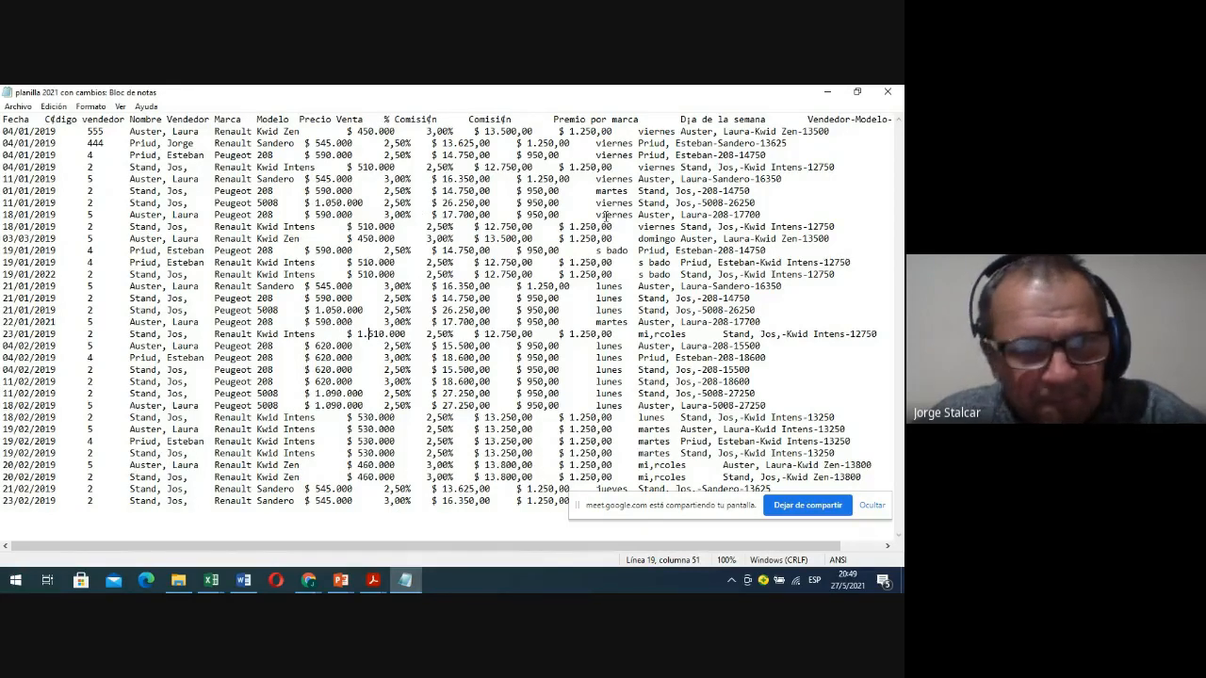
left_click(891, 93)
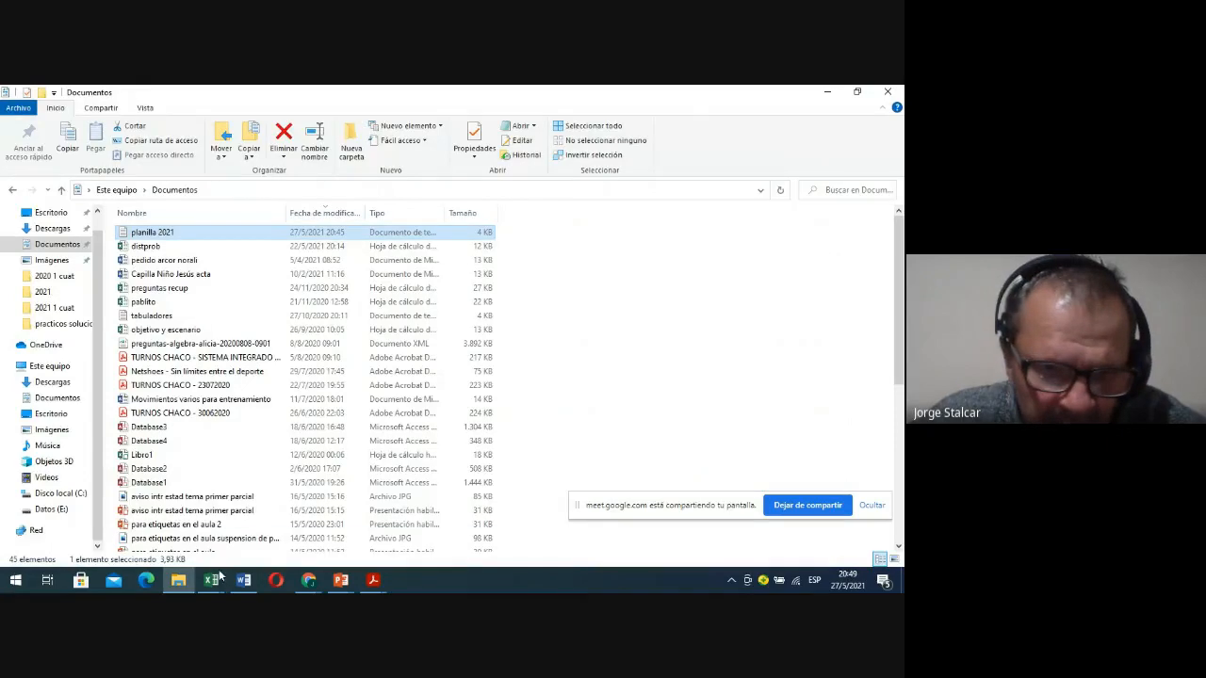
Switch to the planilla 2021 workbook in Excel and create a new blank workbook
mouse_move(211, 579)
left_click(507, 544)
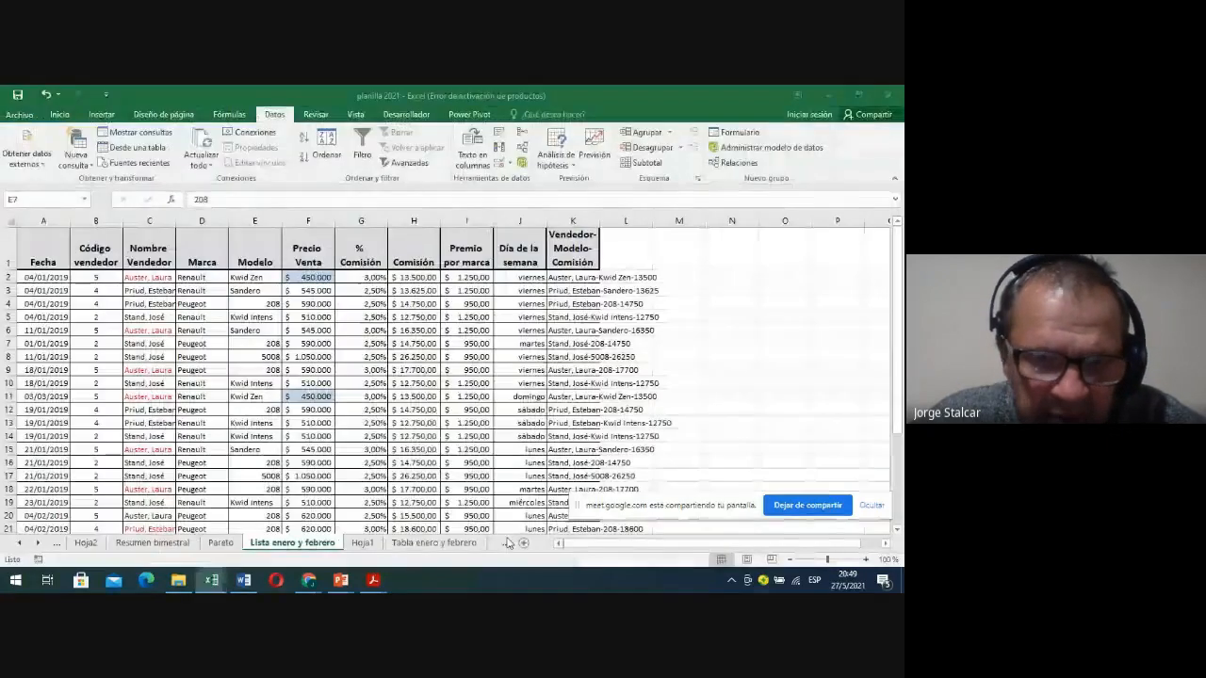
left_click(19, 114)
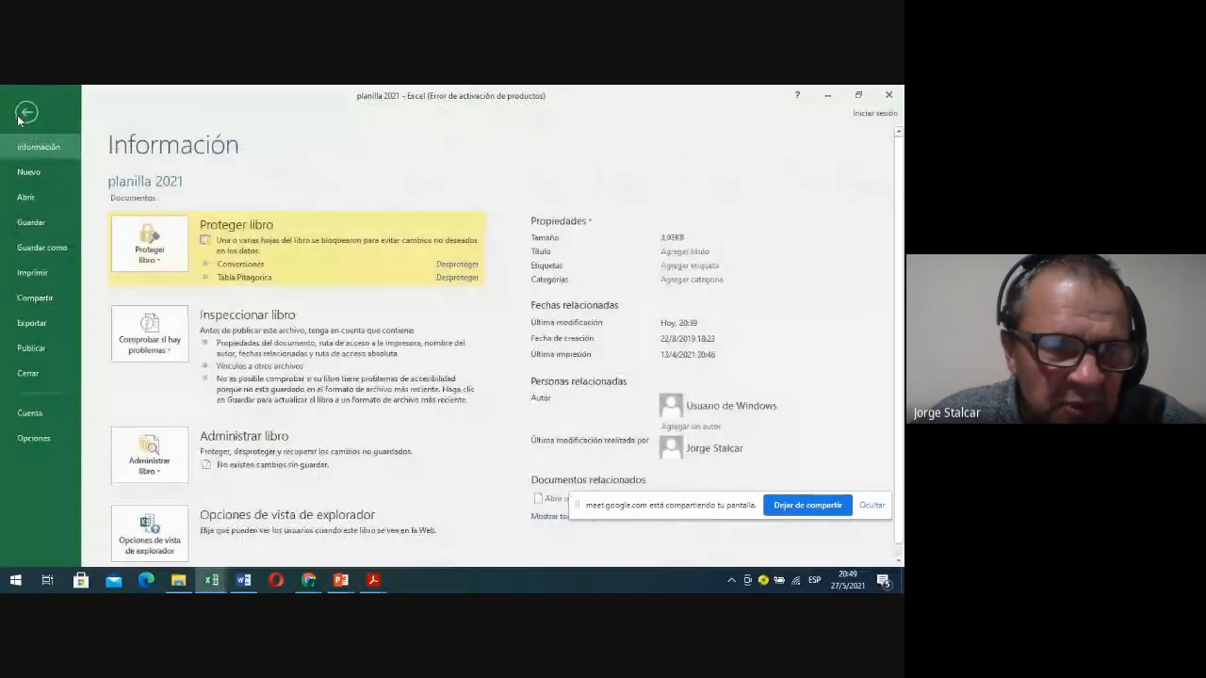
left_click(31, 174)
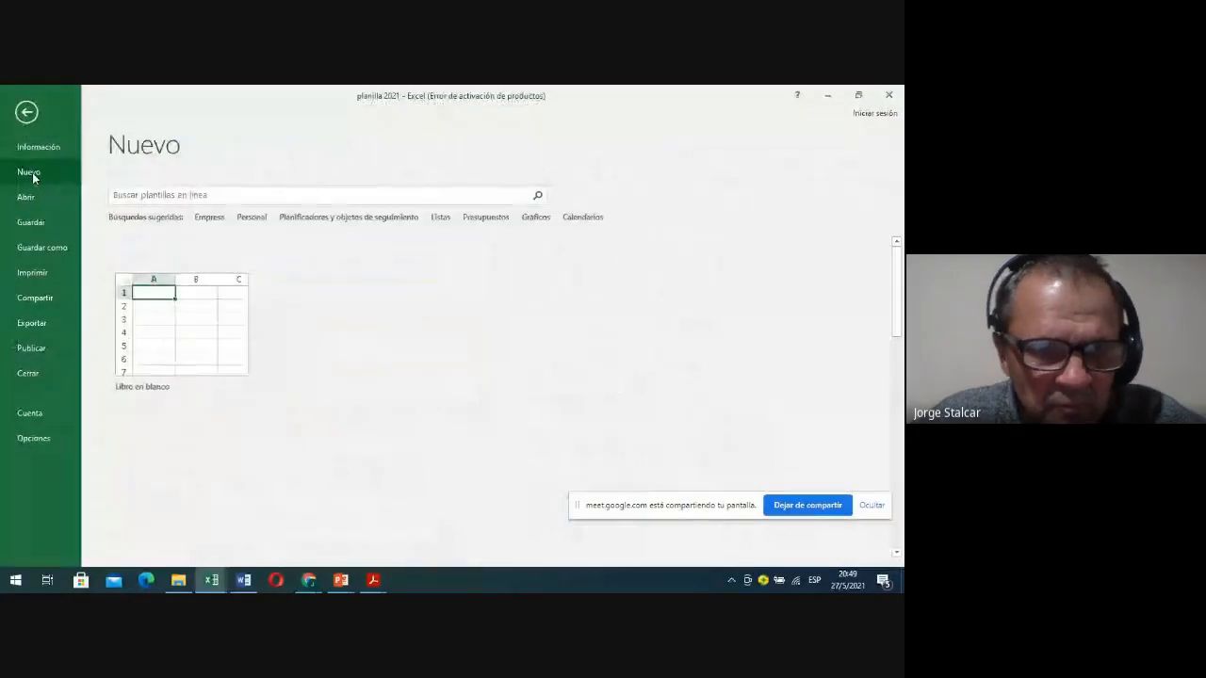
left_click(211, 349)
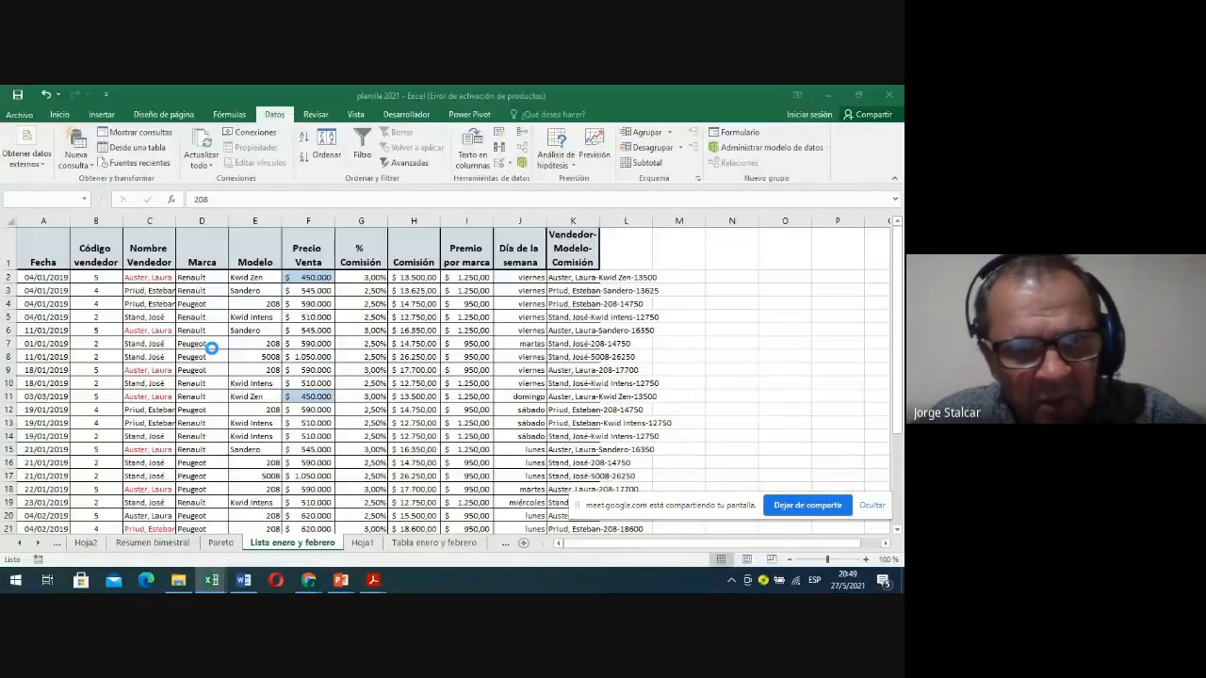
Browse Documentos with all file types listed and open the planilla 2021 con cambios text file
left_click(21, 115)
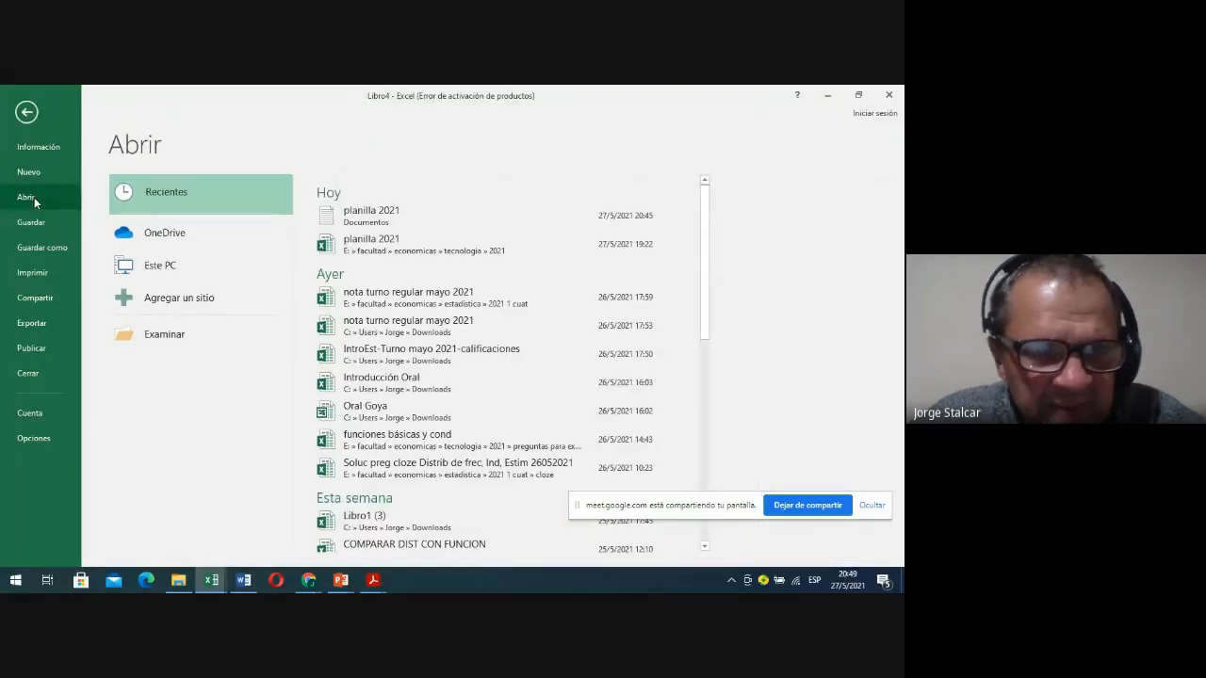
left_click(181, 334)
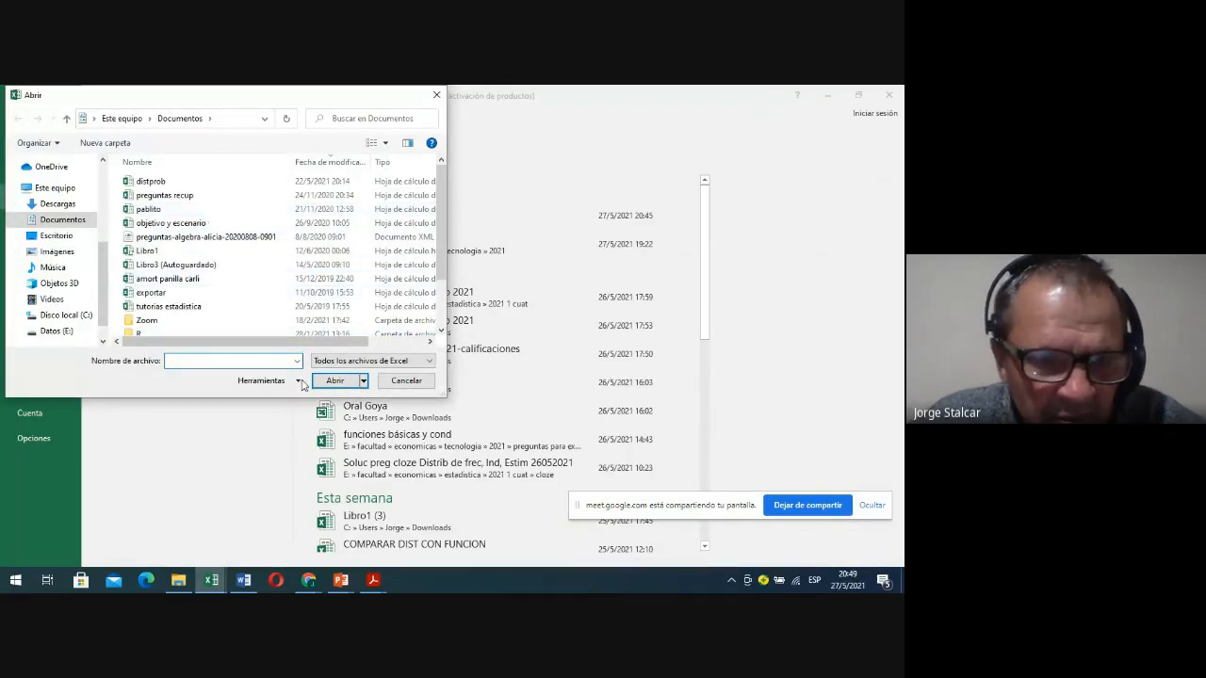
left_click(430, 362)
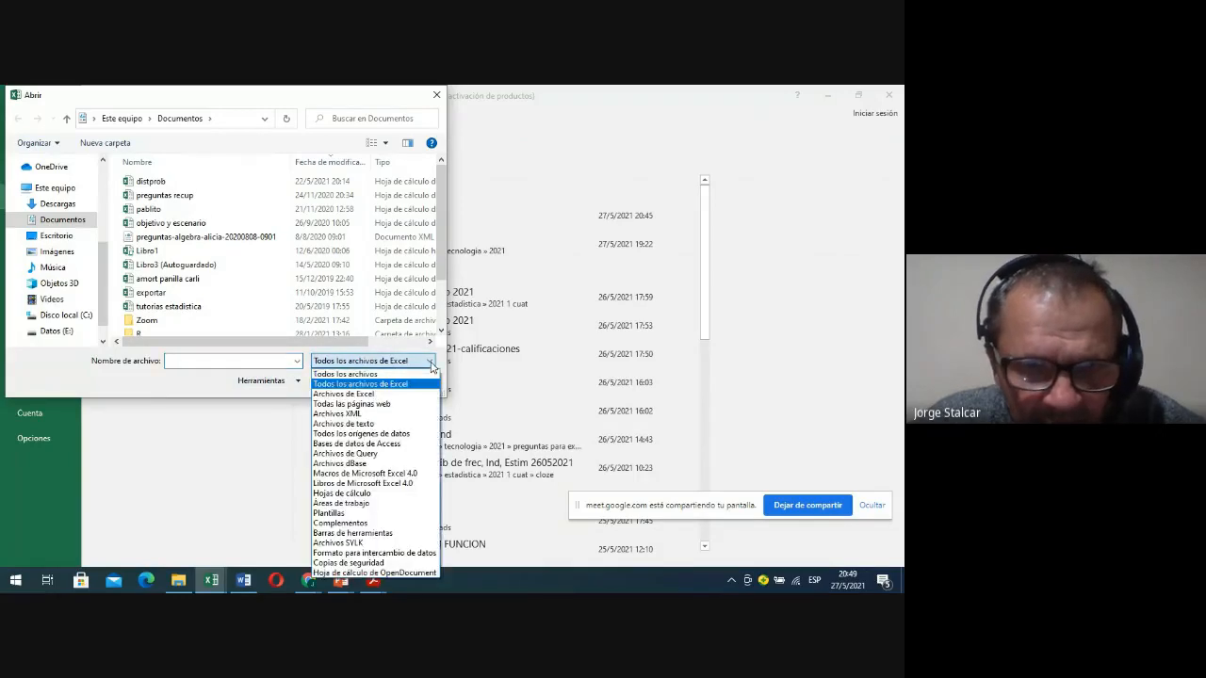
left_click(394, 375)
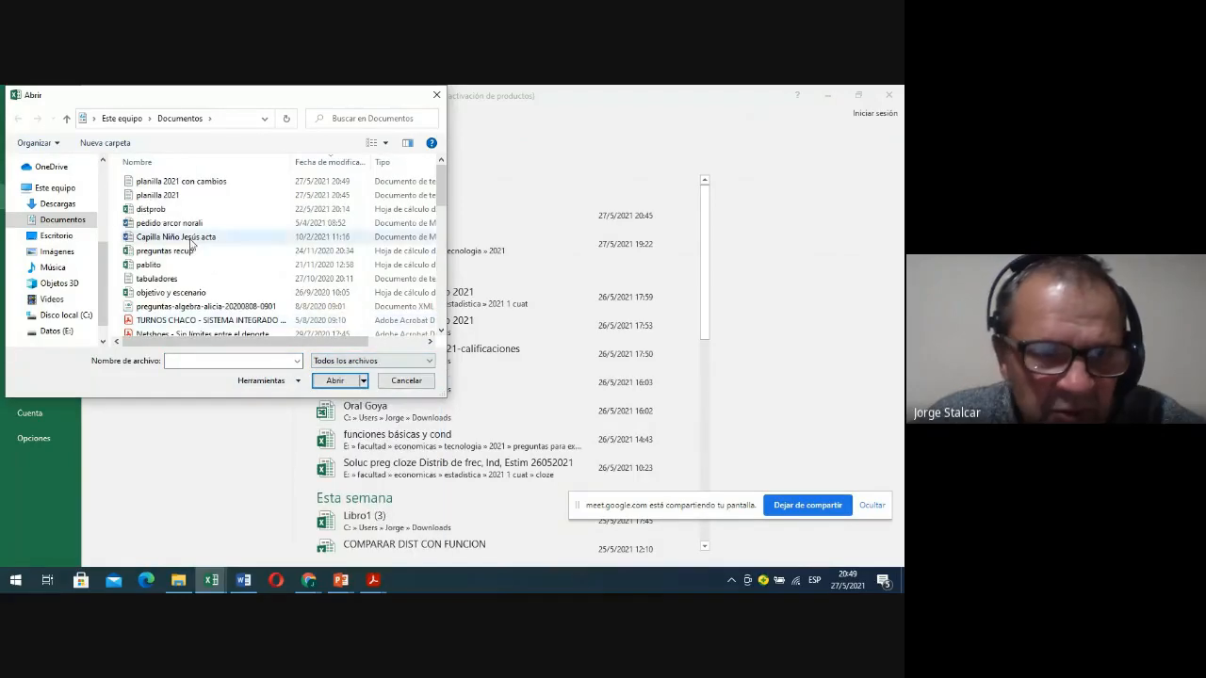
left_click(183, 181)
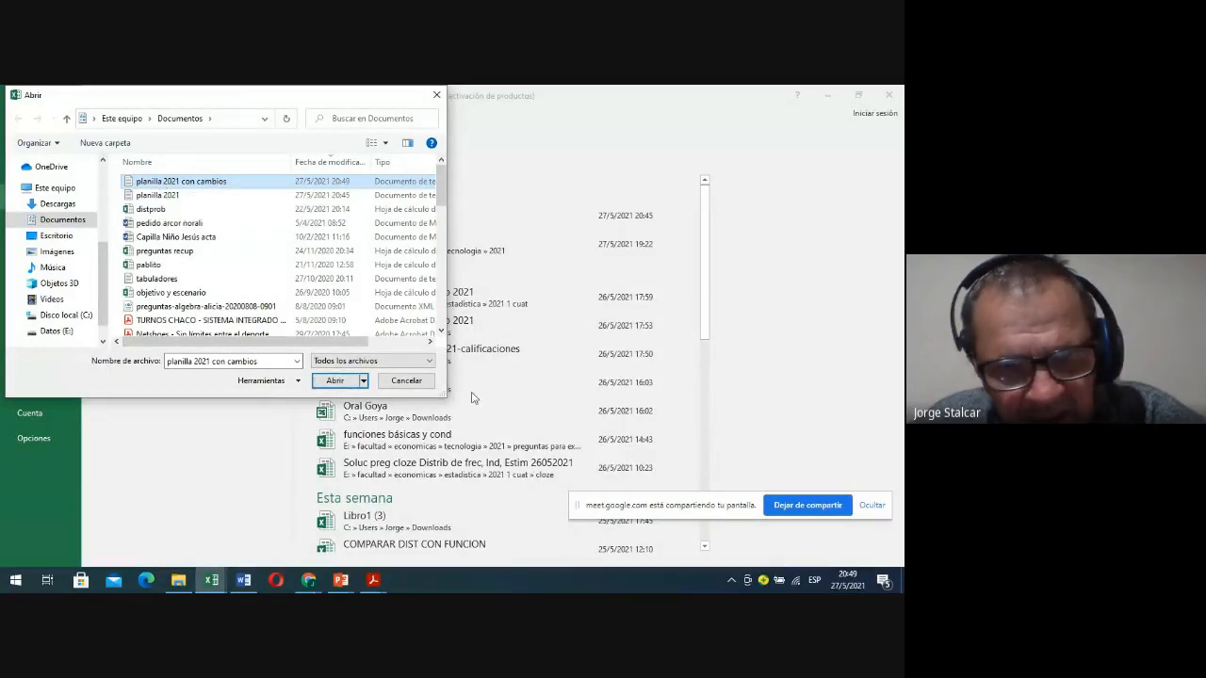
left_click(334, 380)
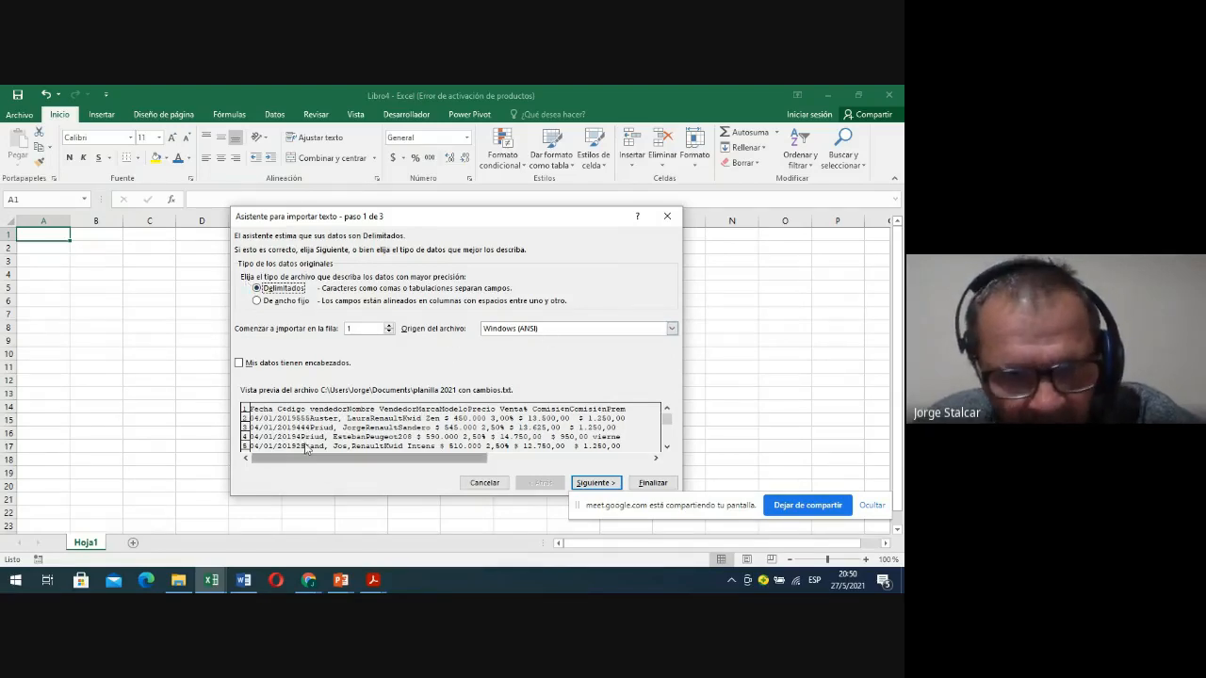
Import the text as delimited data with headers, using tab as the separator and General as the column format
left_click(239, 363)
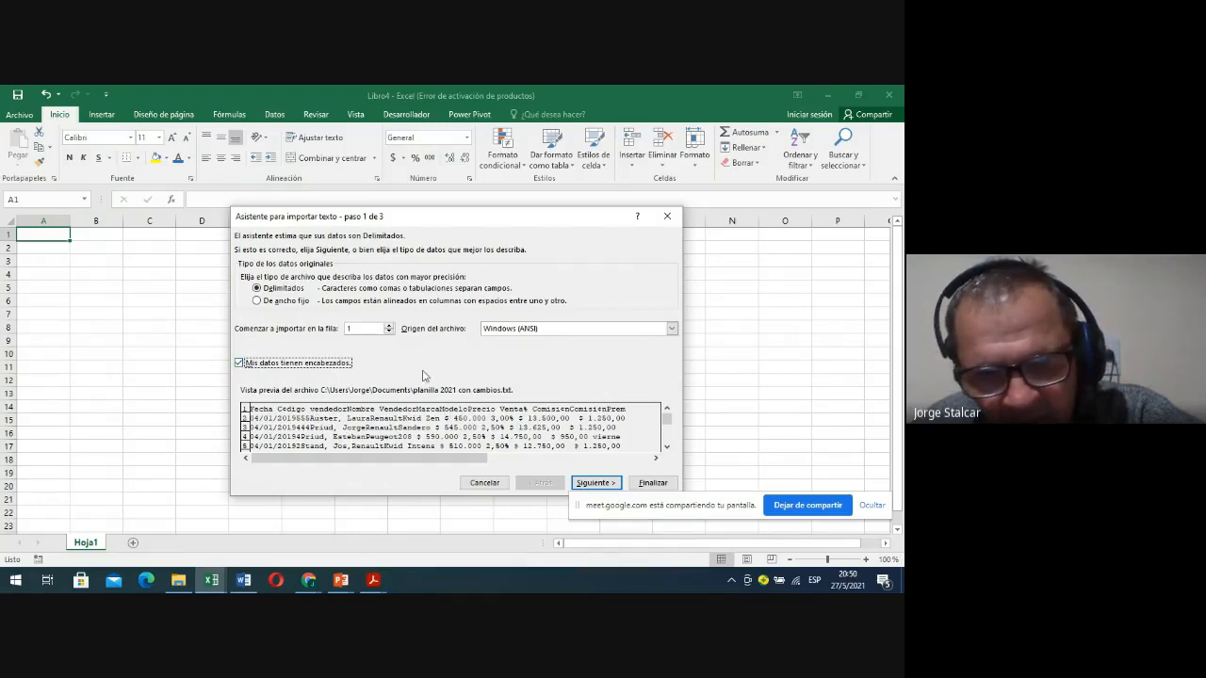
left_click(594, 483)
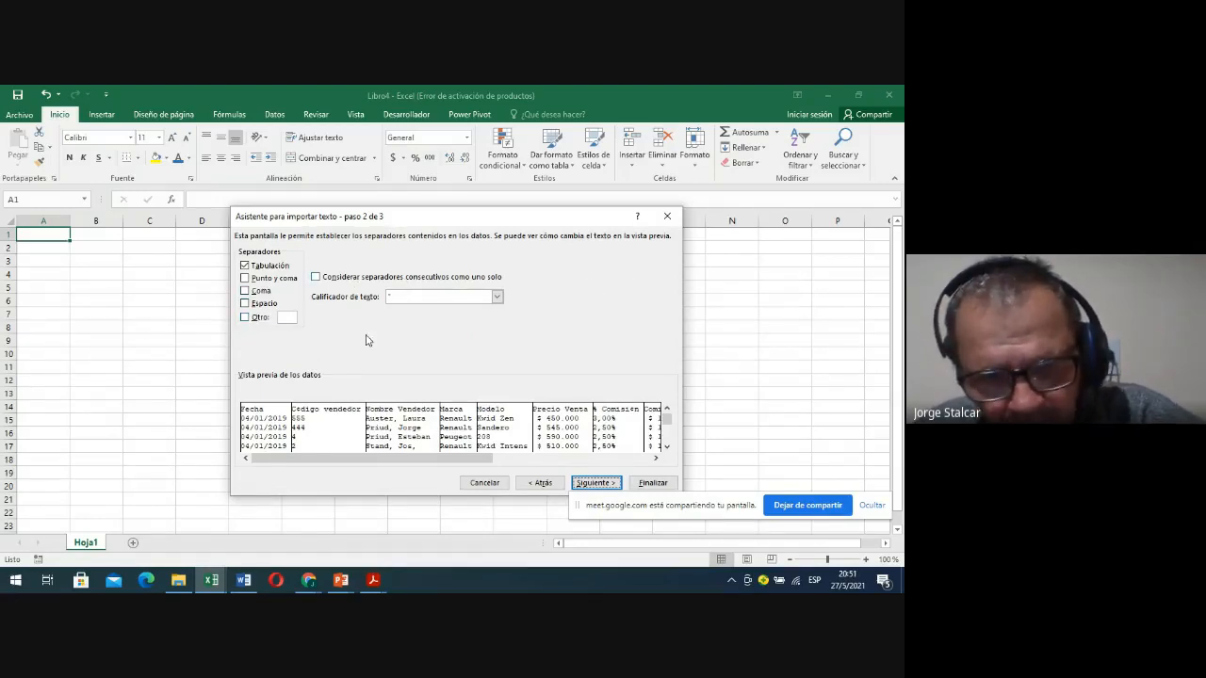
left_click(590, 483)
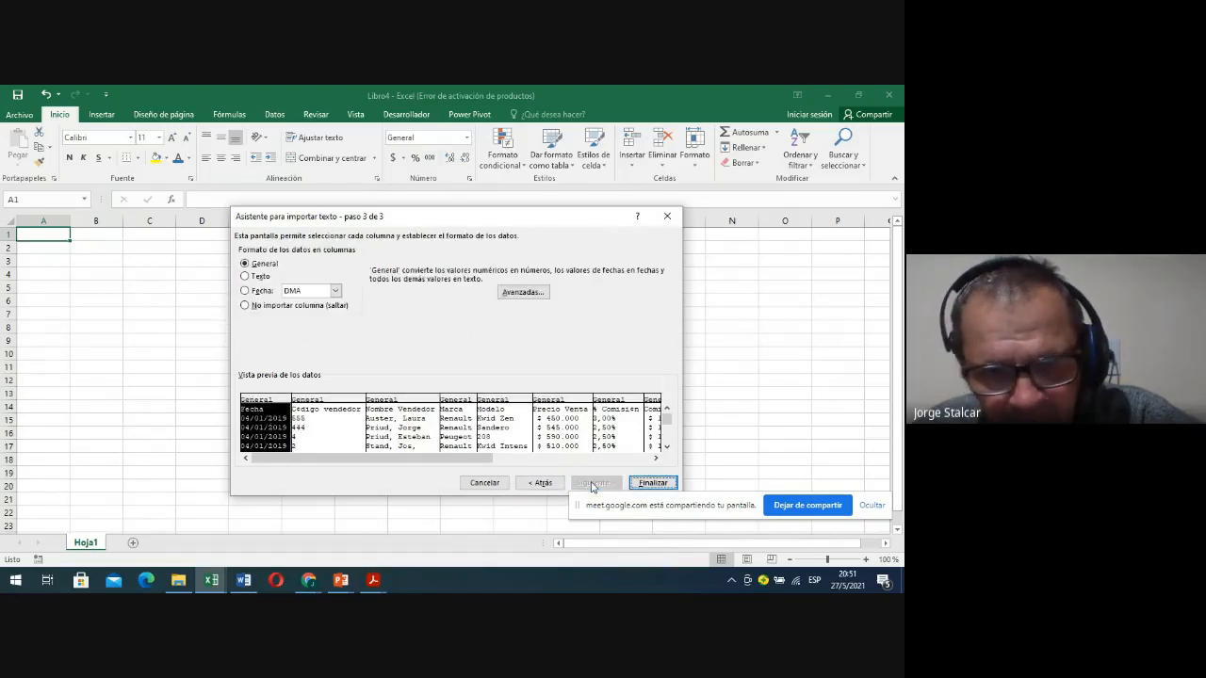
left_click(653, 482)
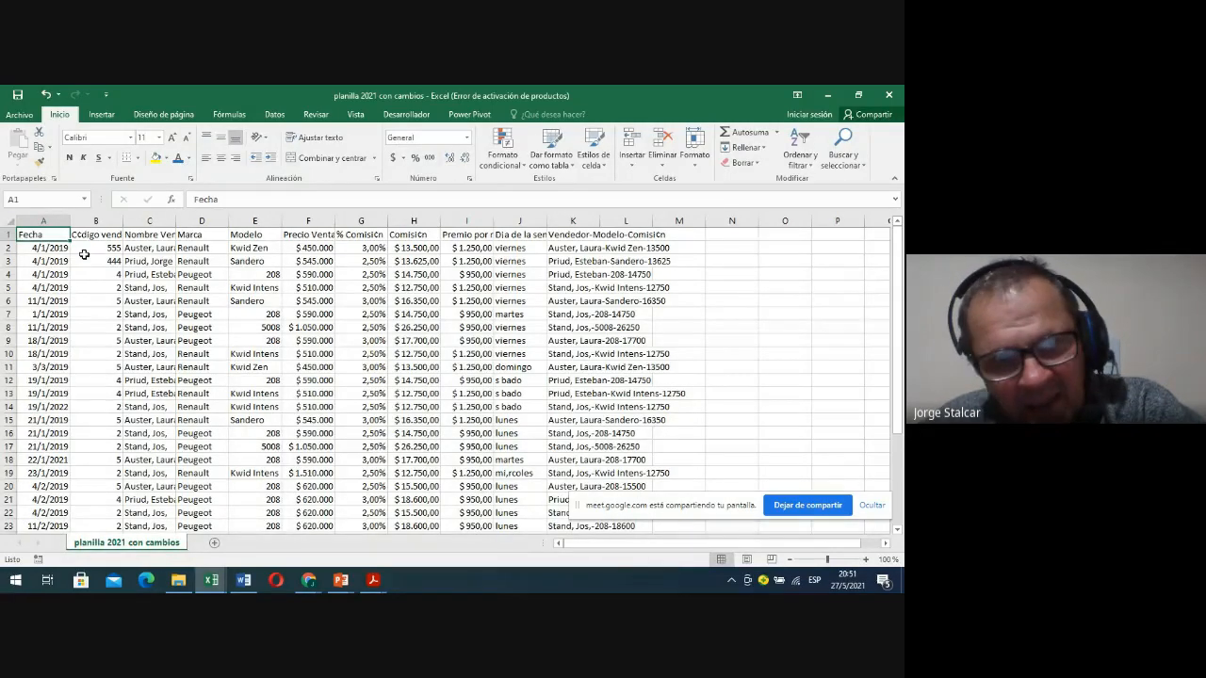
Check the edited seller codes in cells B2:B3 of the imported sheet
left_click_drag(87, 248, 90, 260)
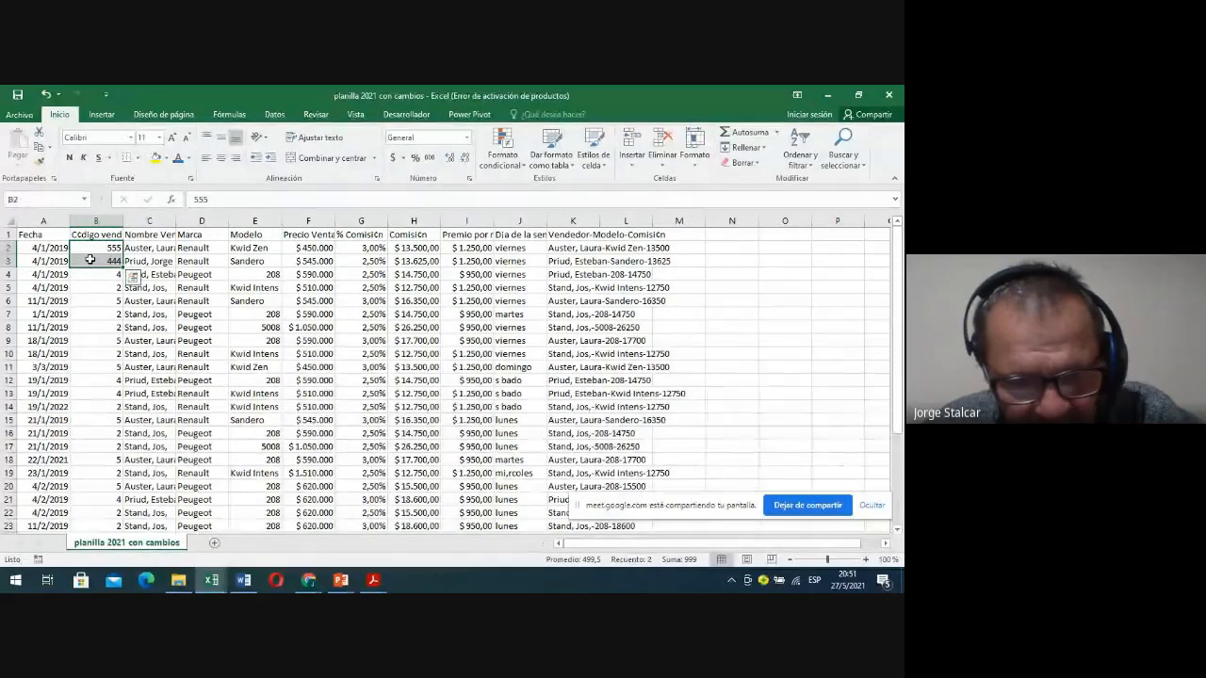
left_click_drag(94, 248, 93, 257)
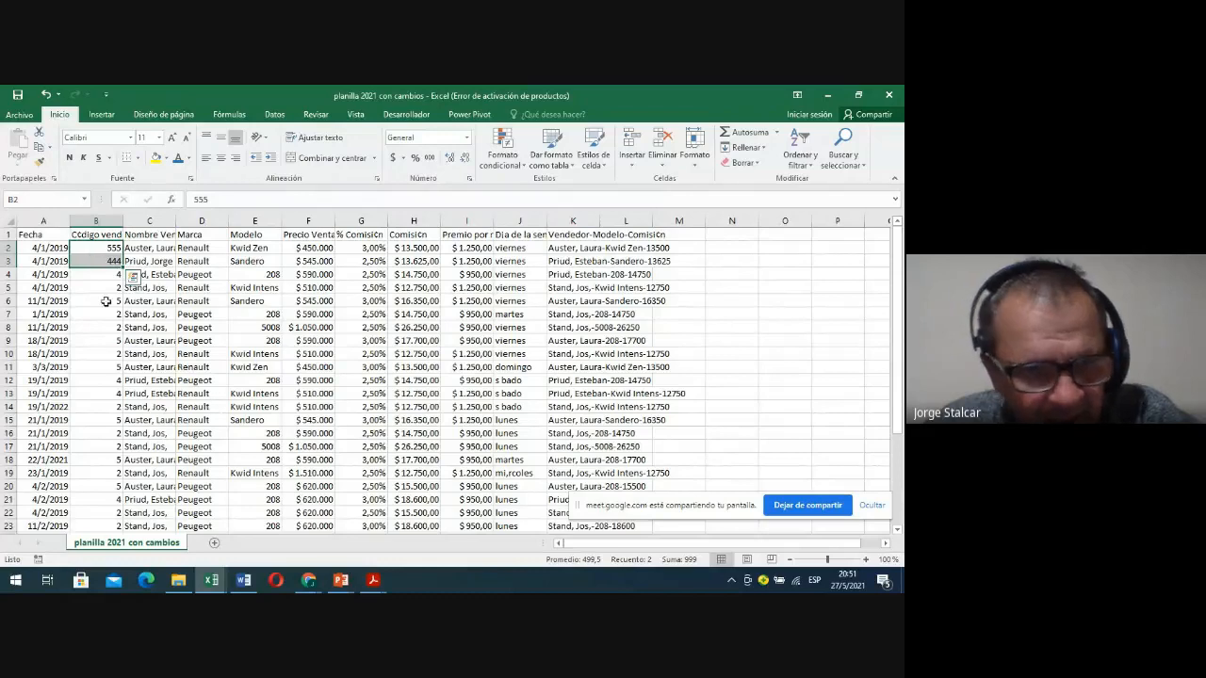
Widen column C of the imported sheet so the full seller names fit
left_click(50, 407)
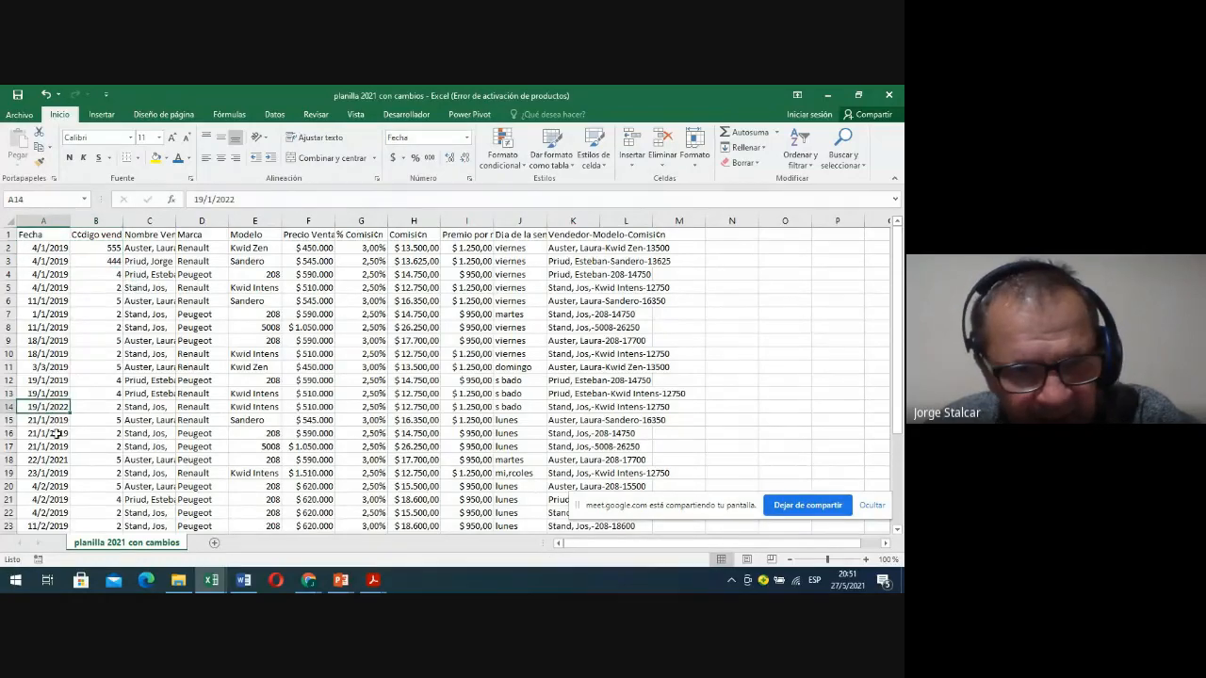
left_click(156, 261)
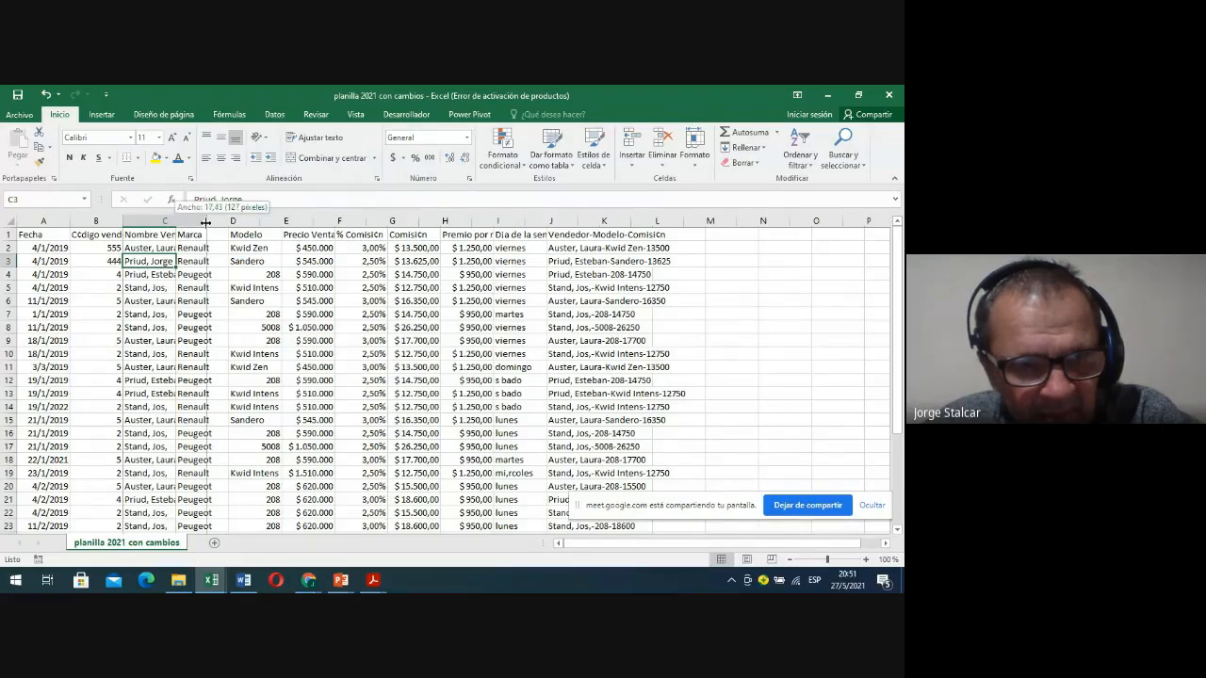
double_click(174, 221)
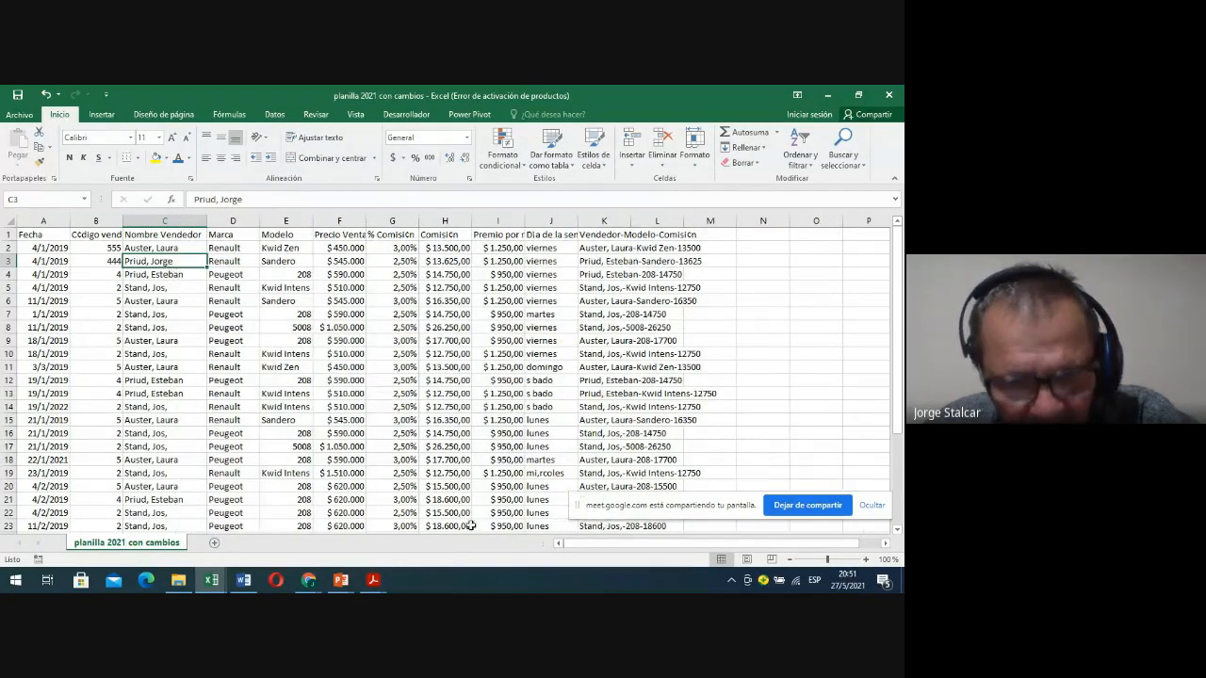
Check the sale price in F19 and the row 2 values in columns H to K, and widen column K to fit its text
left_click(339, 473)
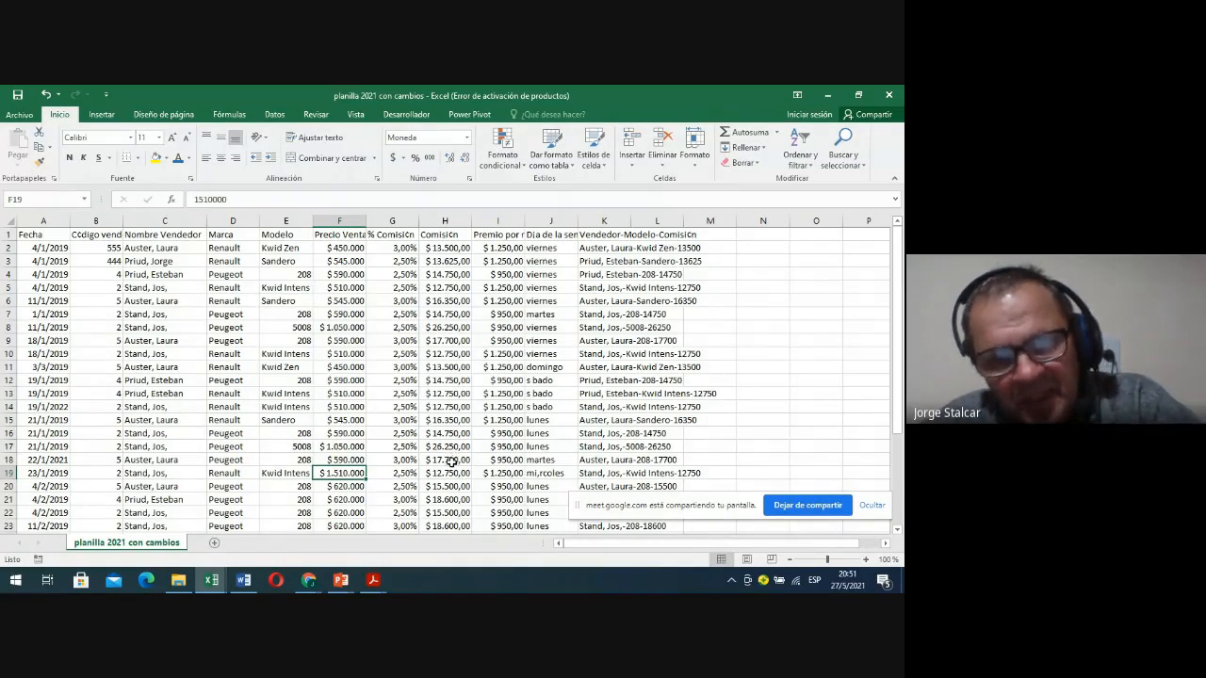
left_click(446, 248)
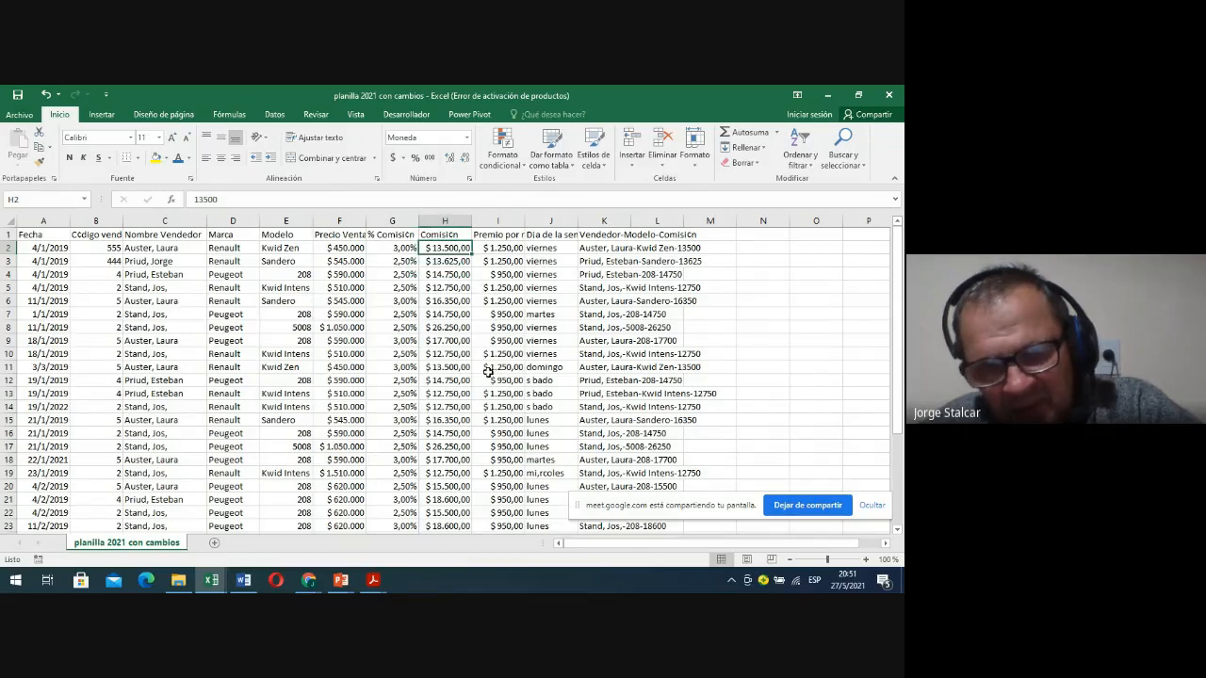
left_click(504, 249)
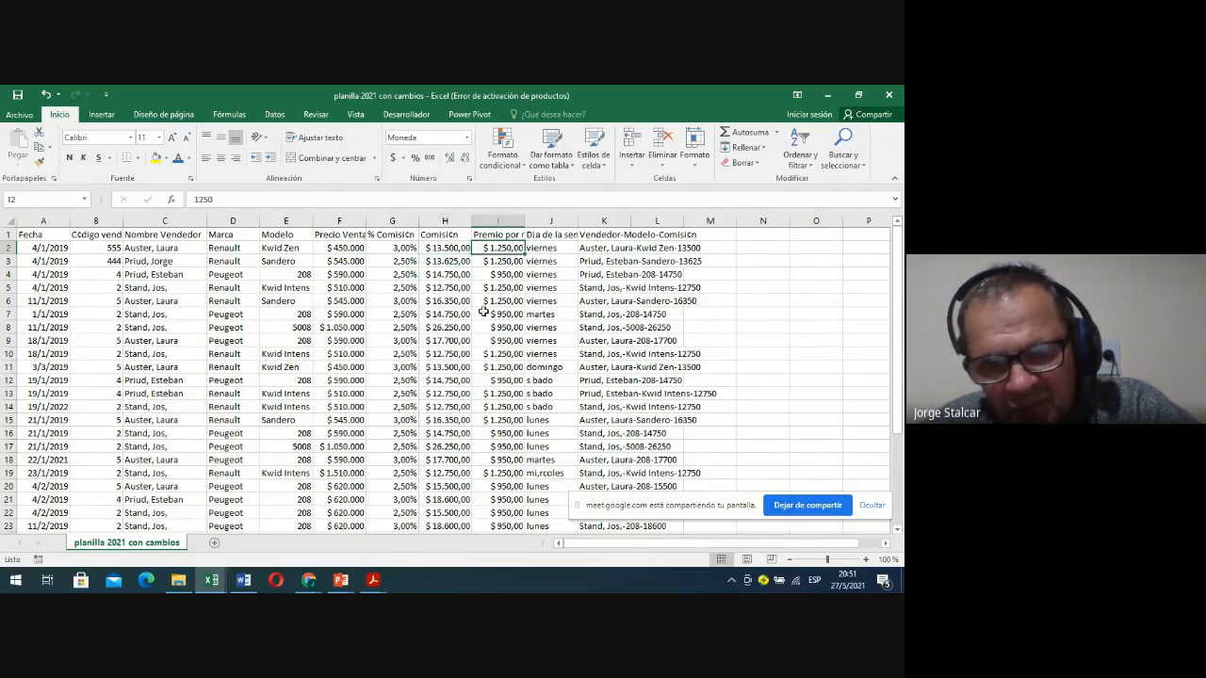
left_click(550, 247)
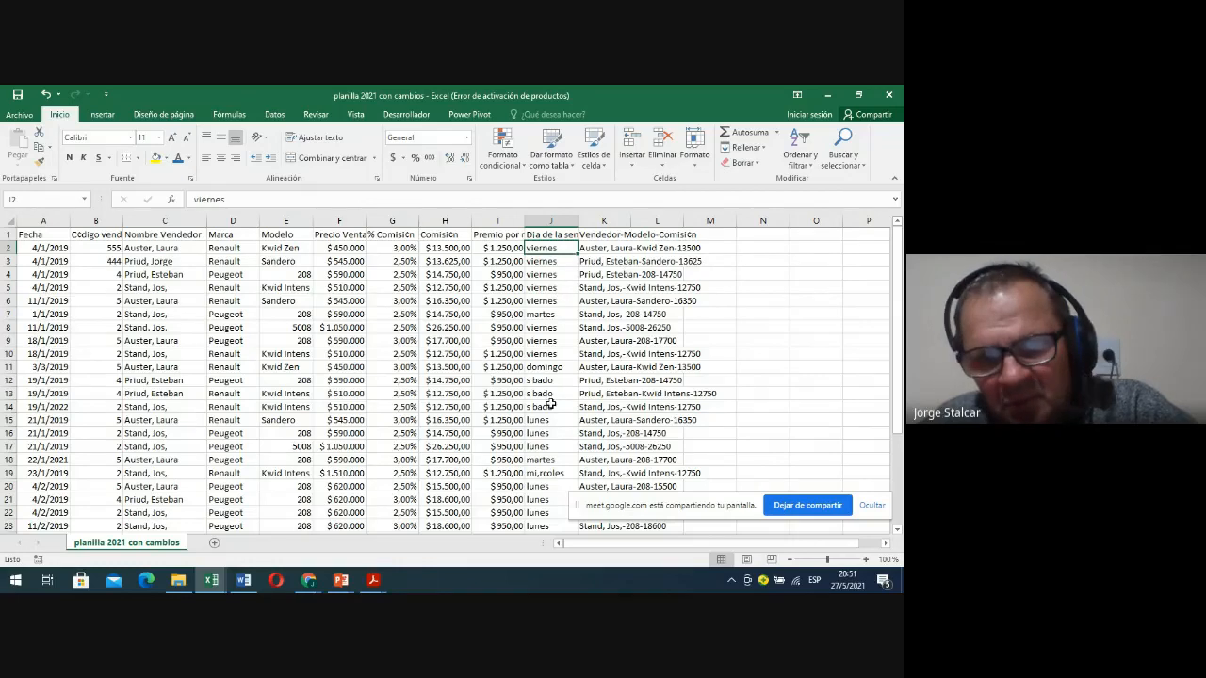
left_click(605, 248)
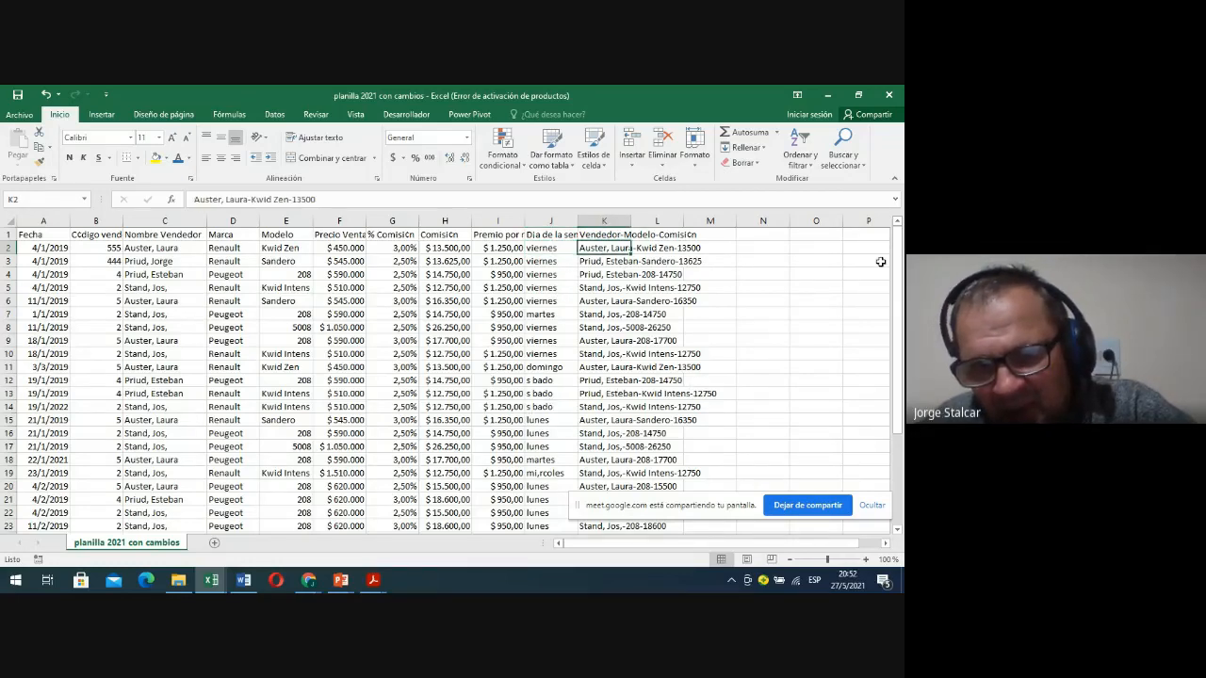
left_click_drag(630, 221, 719, 220)
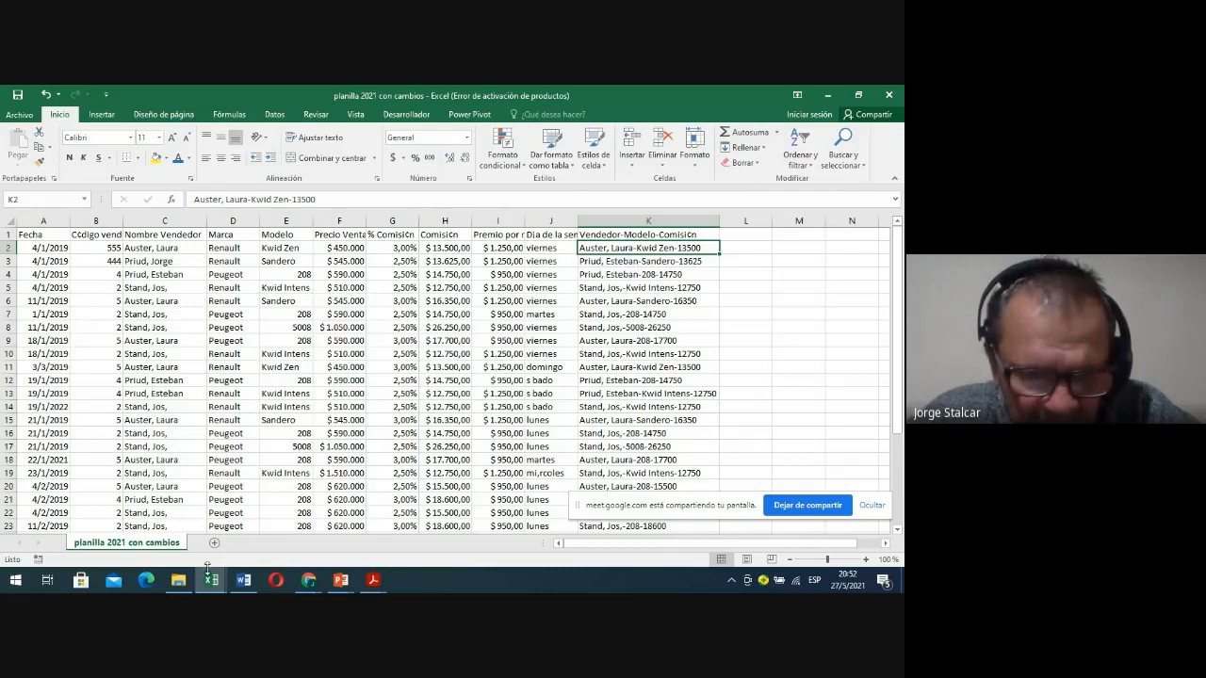
mouse_move(211, 583)
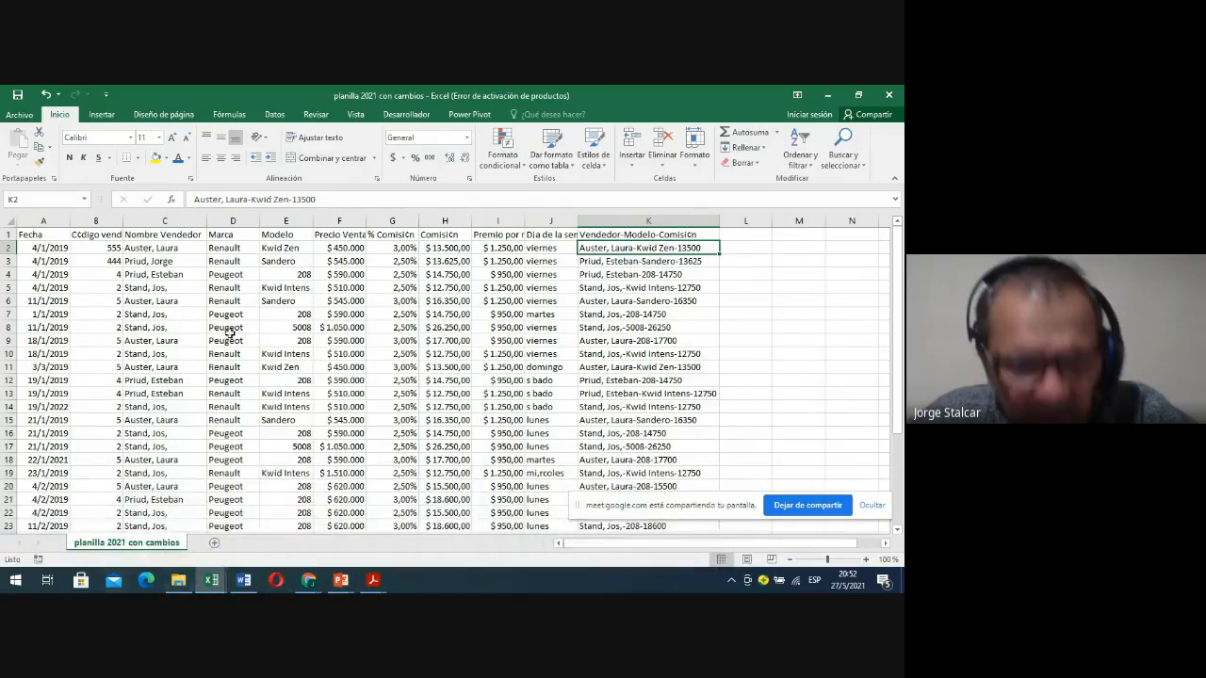
Save the imported sheet in Documentos as planilla 2021 con cambios, using the Libro de Excel file type
left_click(17, 116)
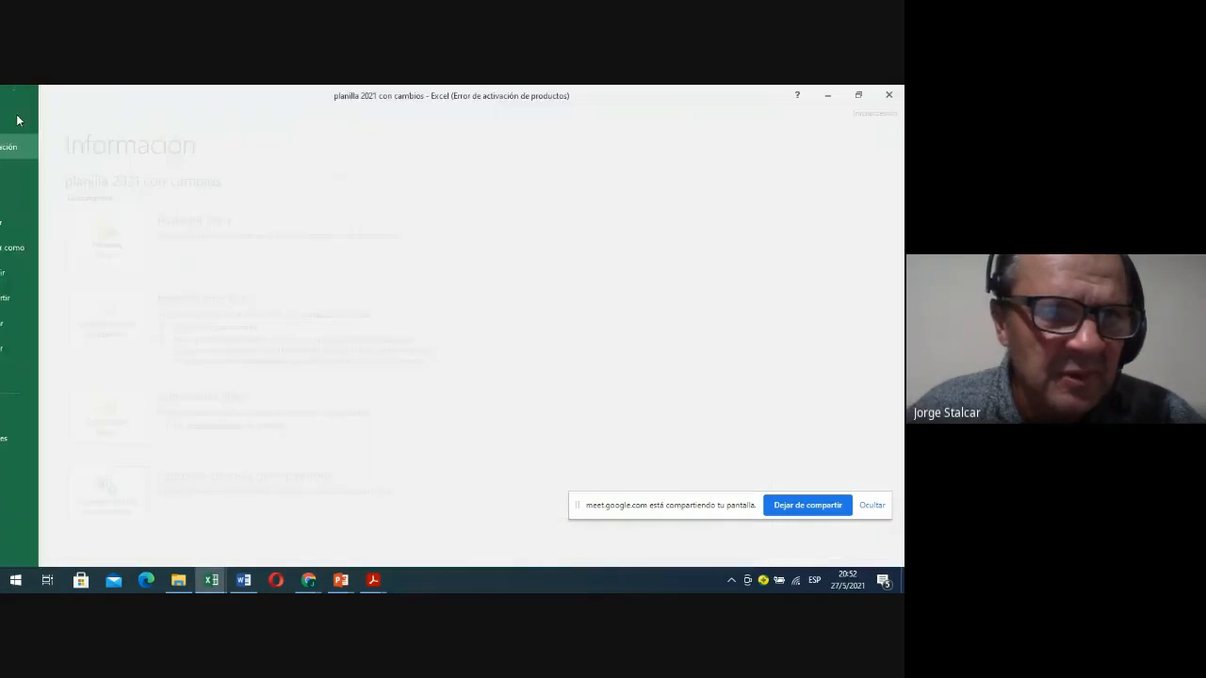
left_click(47, 247)
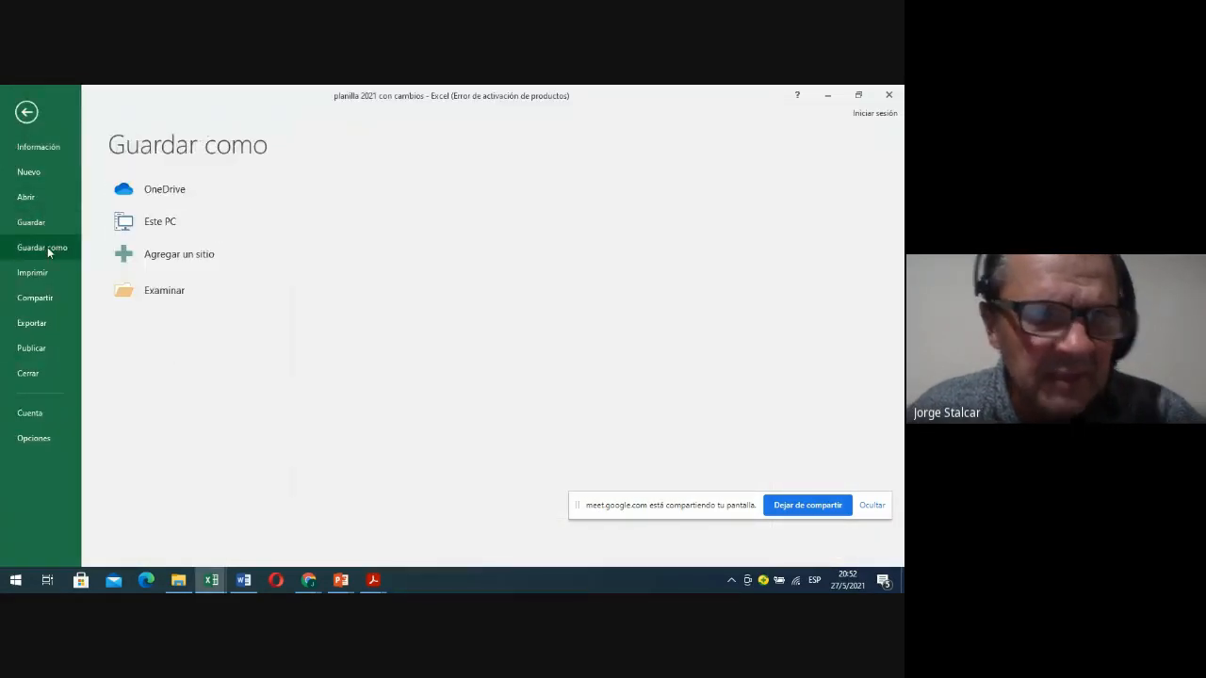
left_click(164, 292)
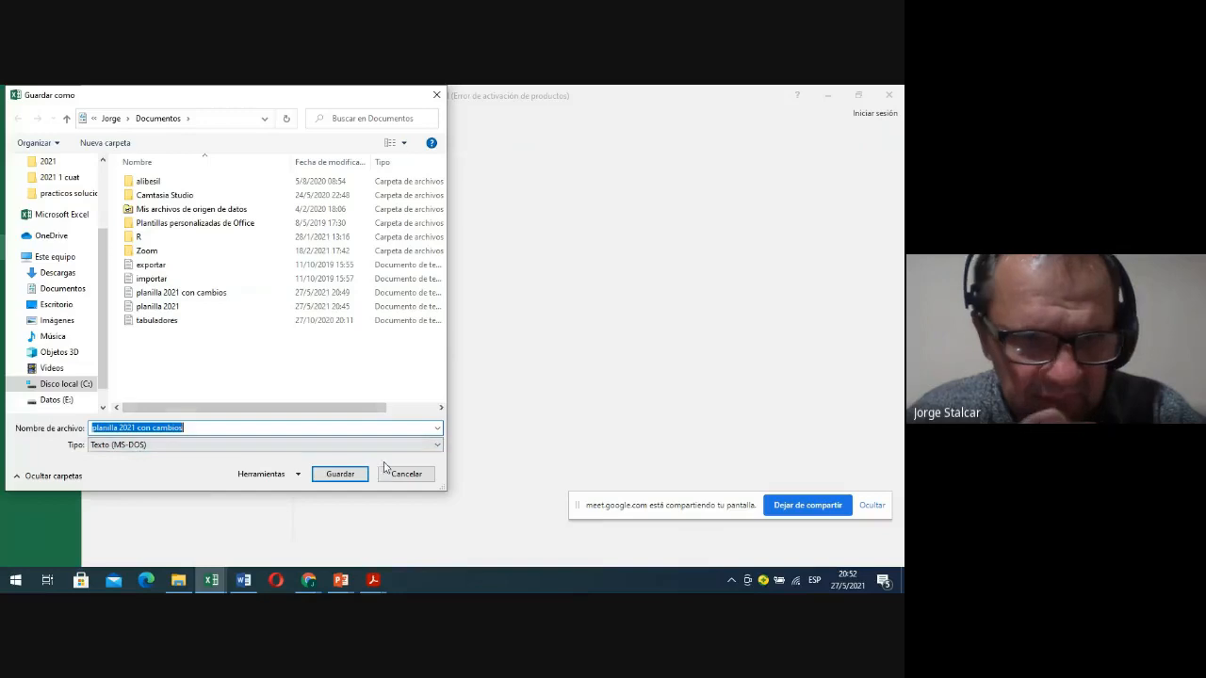
left_click(437, 447)
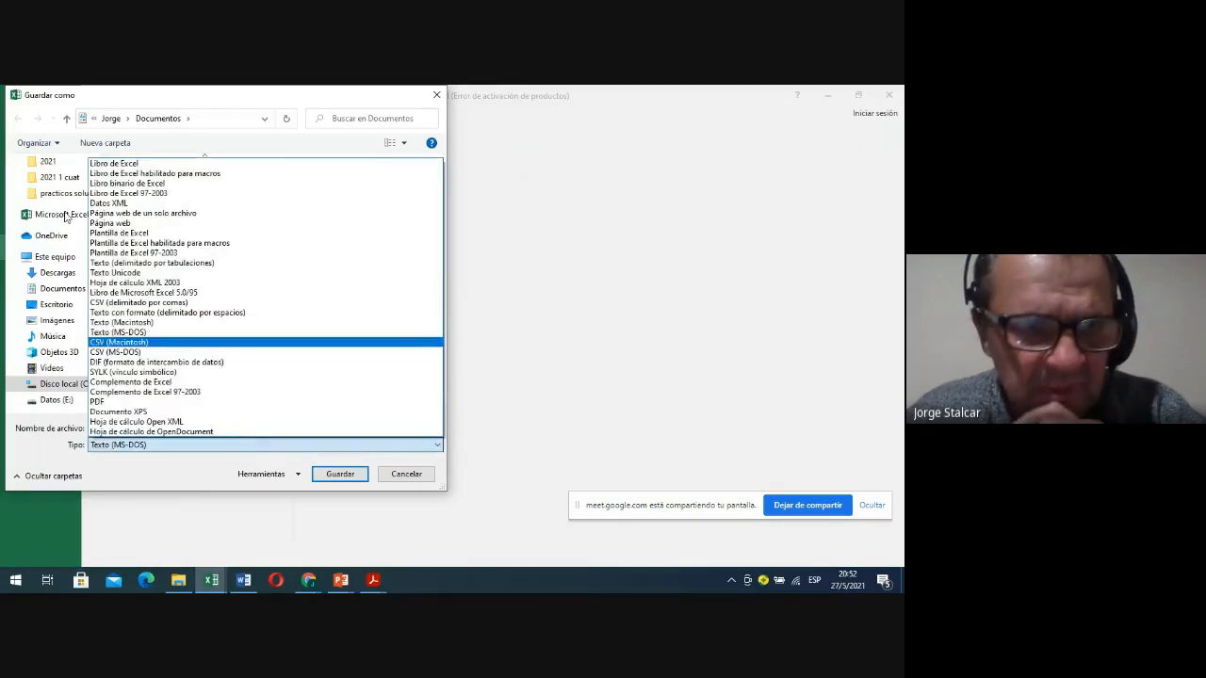
left_click(121, 166)
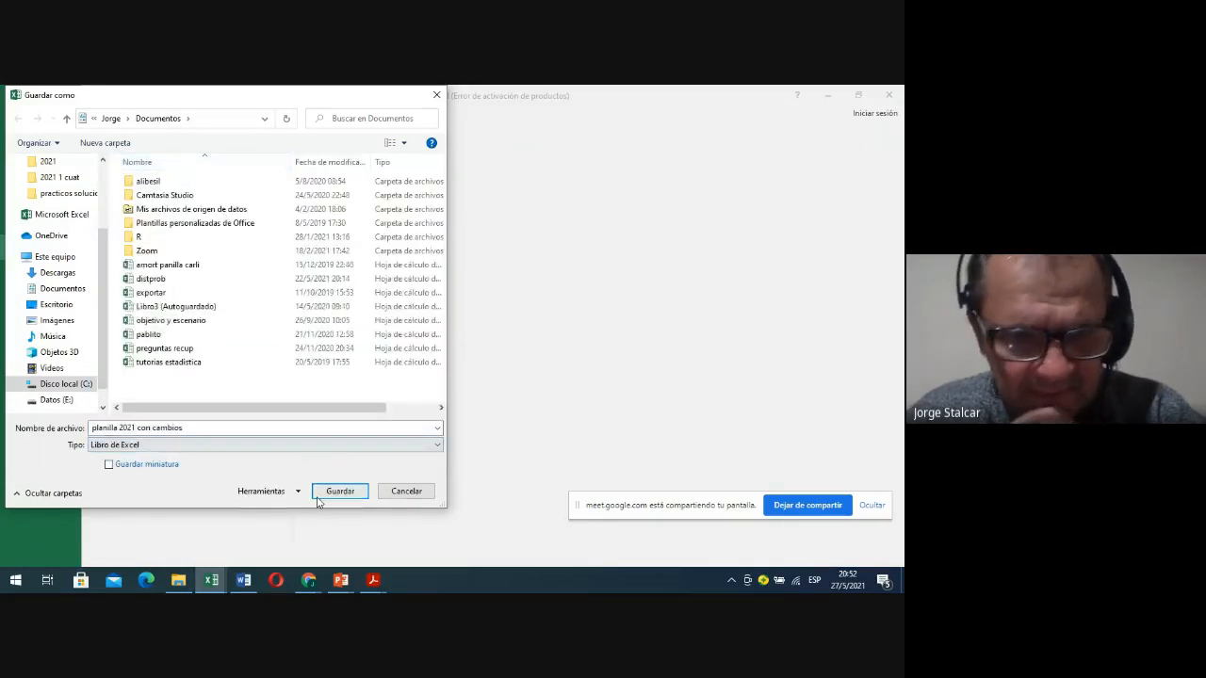
left_click(339, 491)
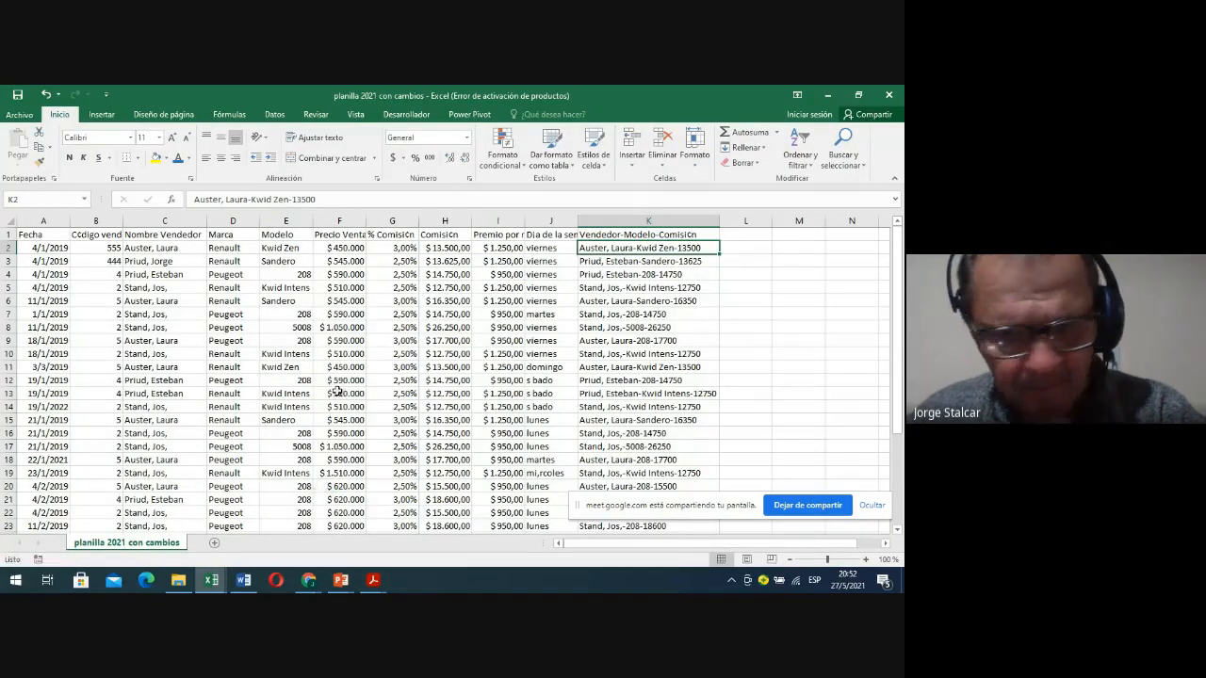
Switch to File Explorer, sort the Documentos folder by modification date with the newest first, and widen the Tamaño column
left_click(175, 581)
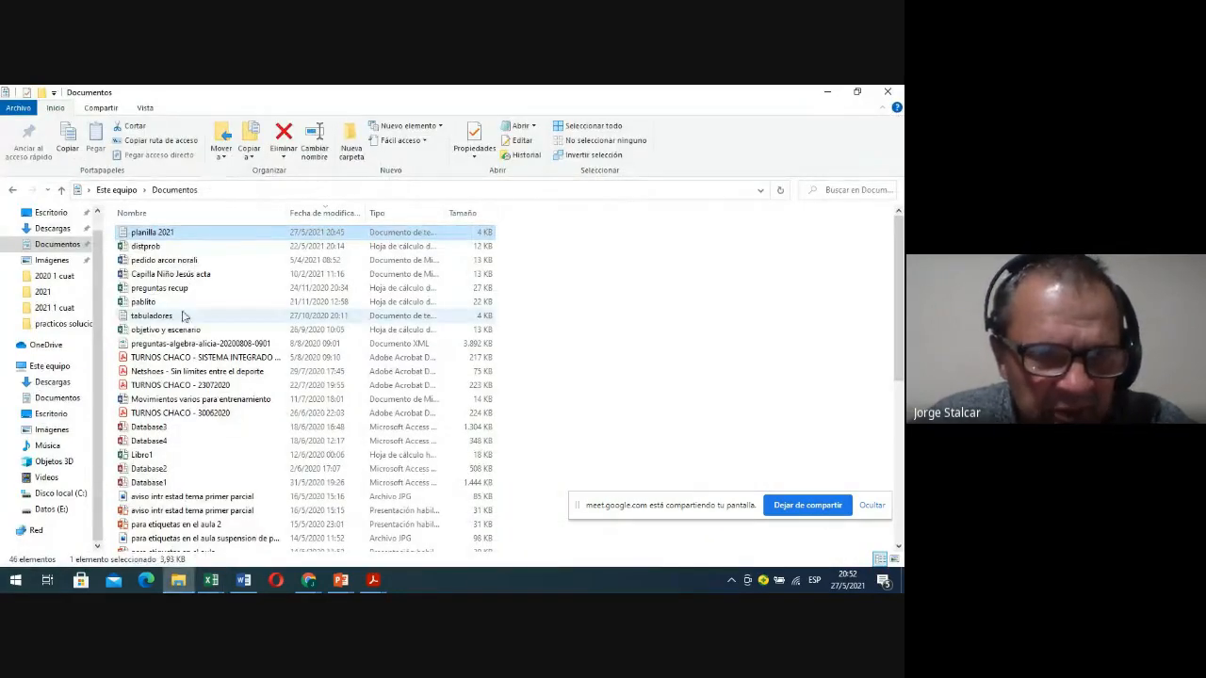
left_click(309, 215)
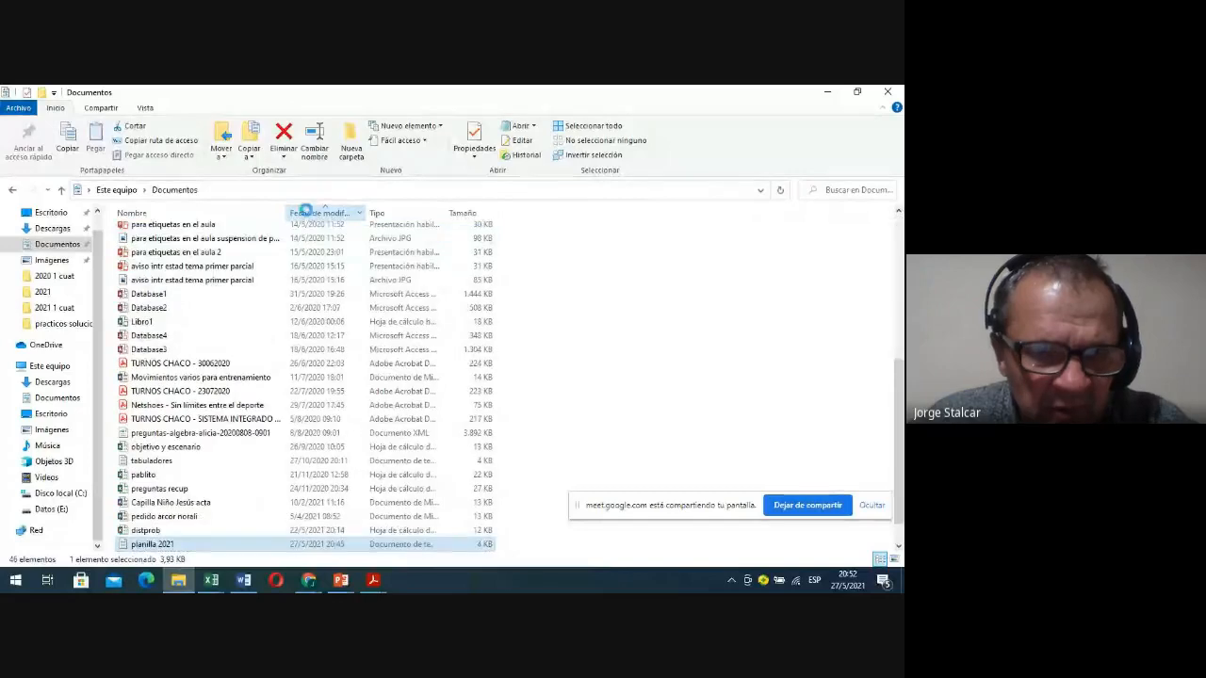
left_click(309, 216)
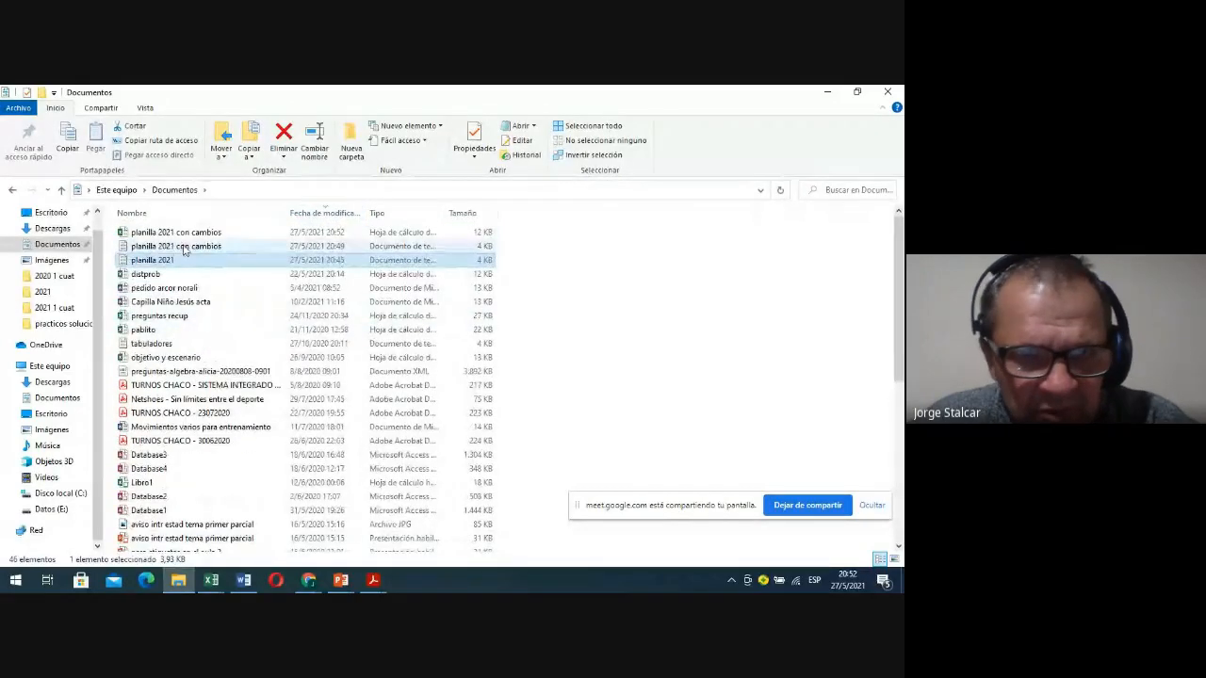
left_click(496, 212)
left_click_drag(506, 213, 561, 212)
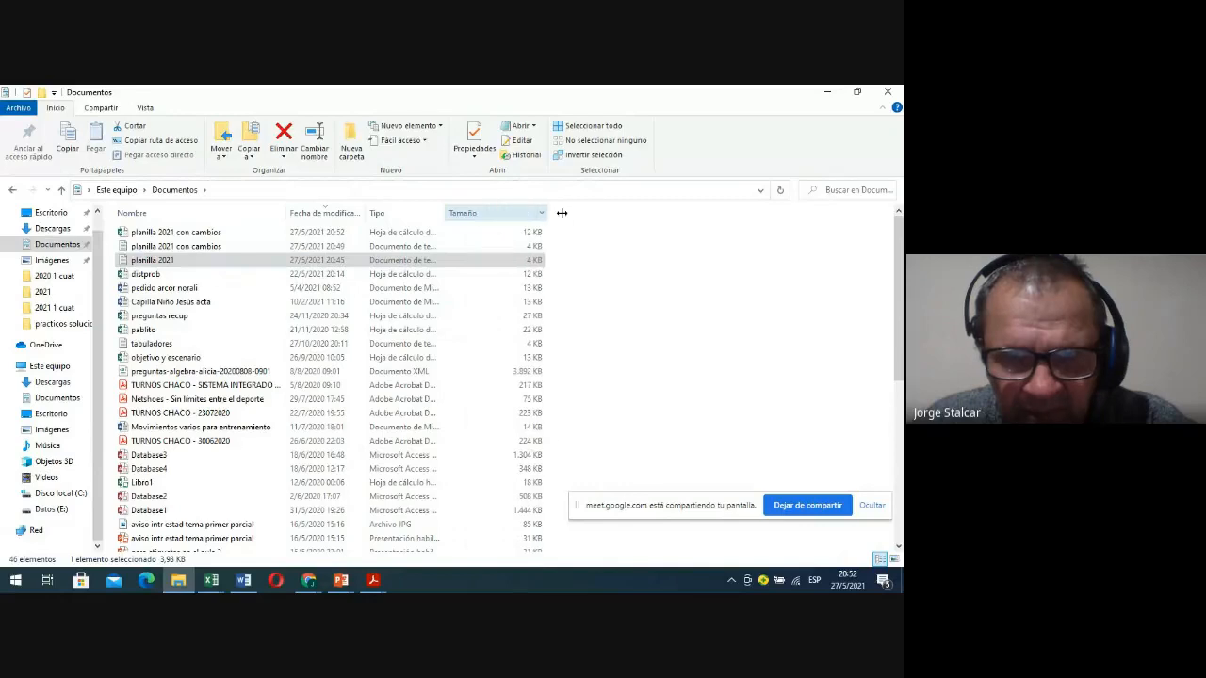
Compare the file types and sizes of the Excel and text versions of planilla 2021 con cambios
left_click(216, 235)
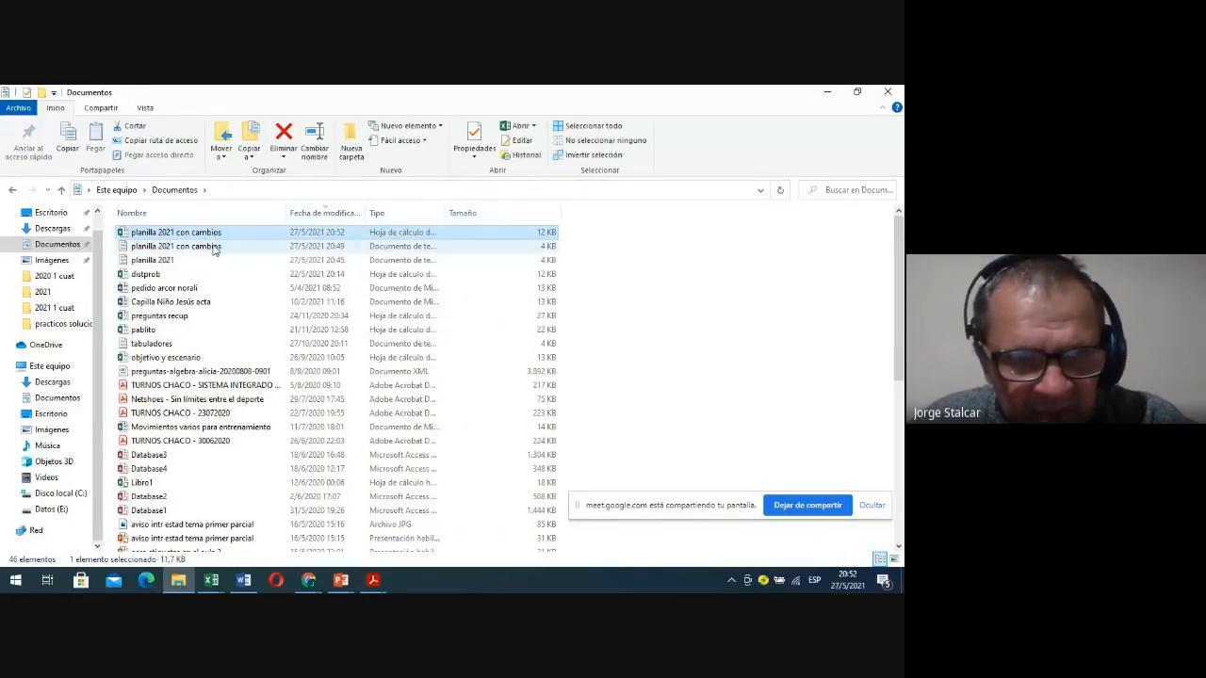
left_click(216, 249)
left_click(214, 236)
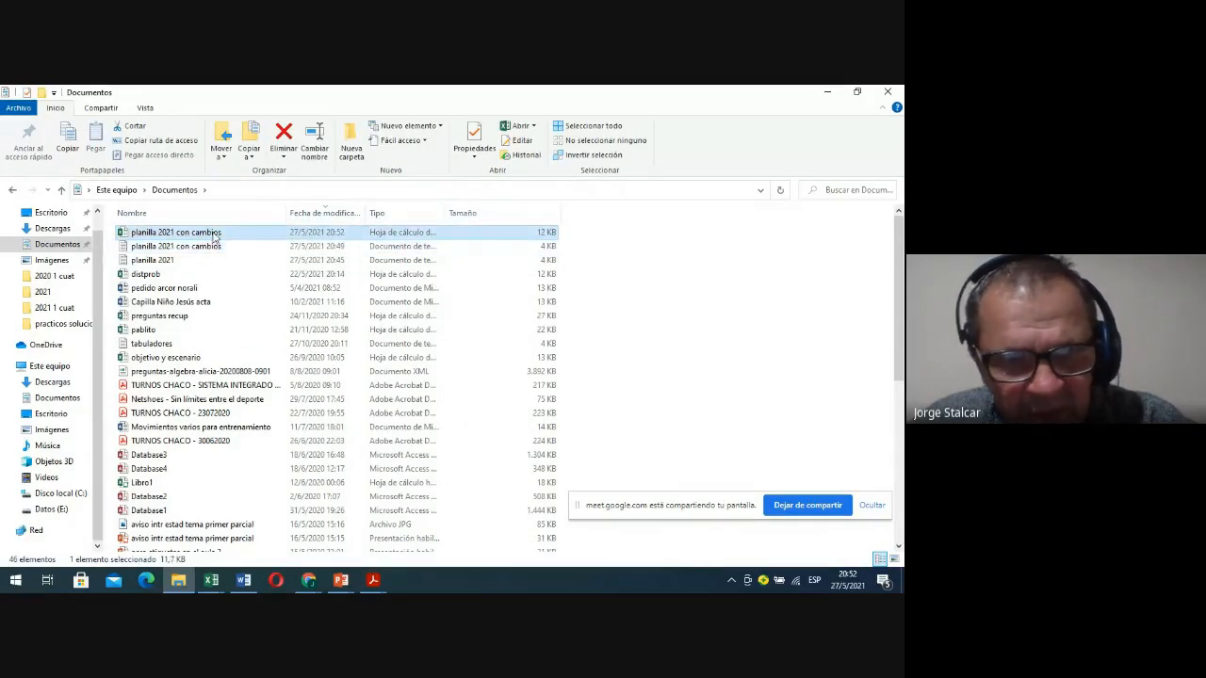
left_click(185, 248)
left_click(195, 236)
left_click(194, 248)
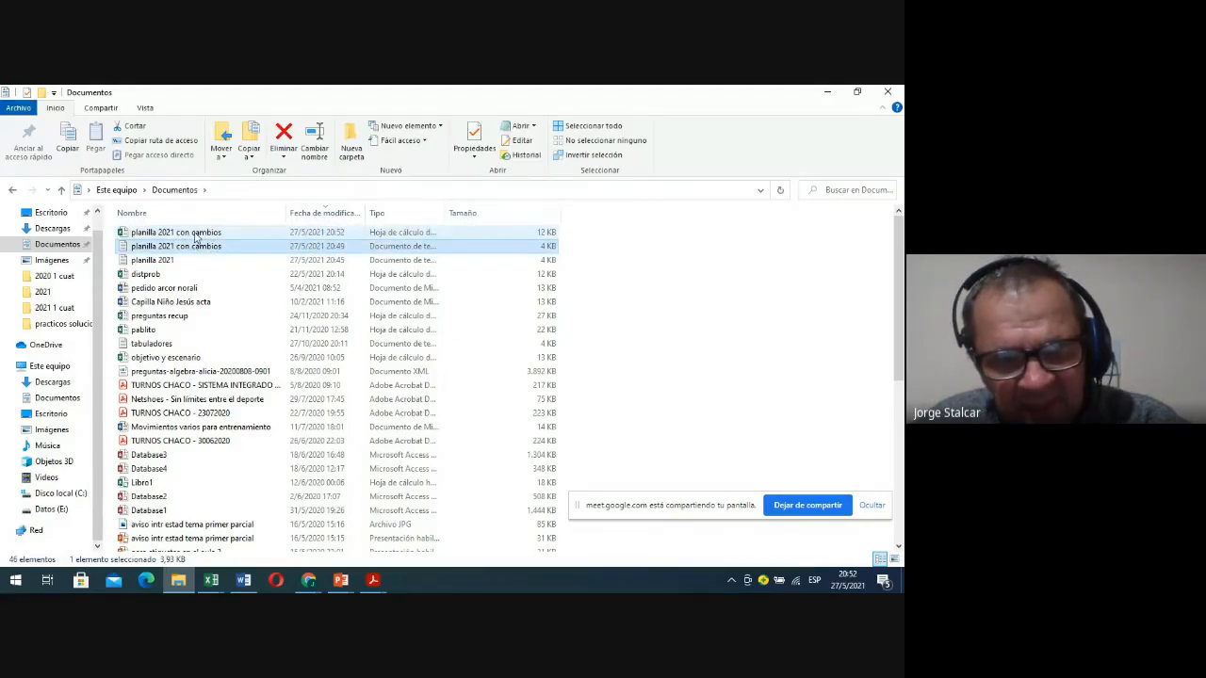
left_click(196, 236)
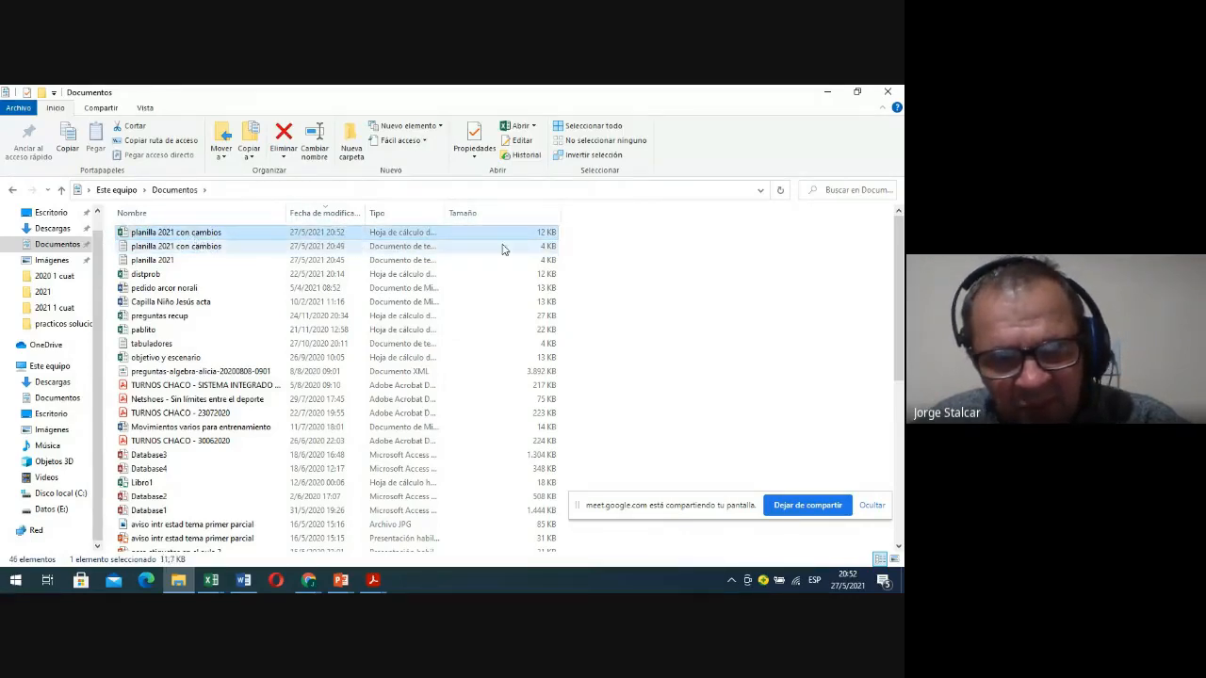
left_click(550, 250)
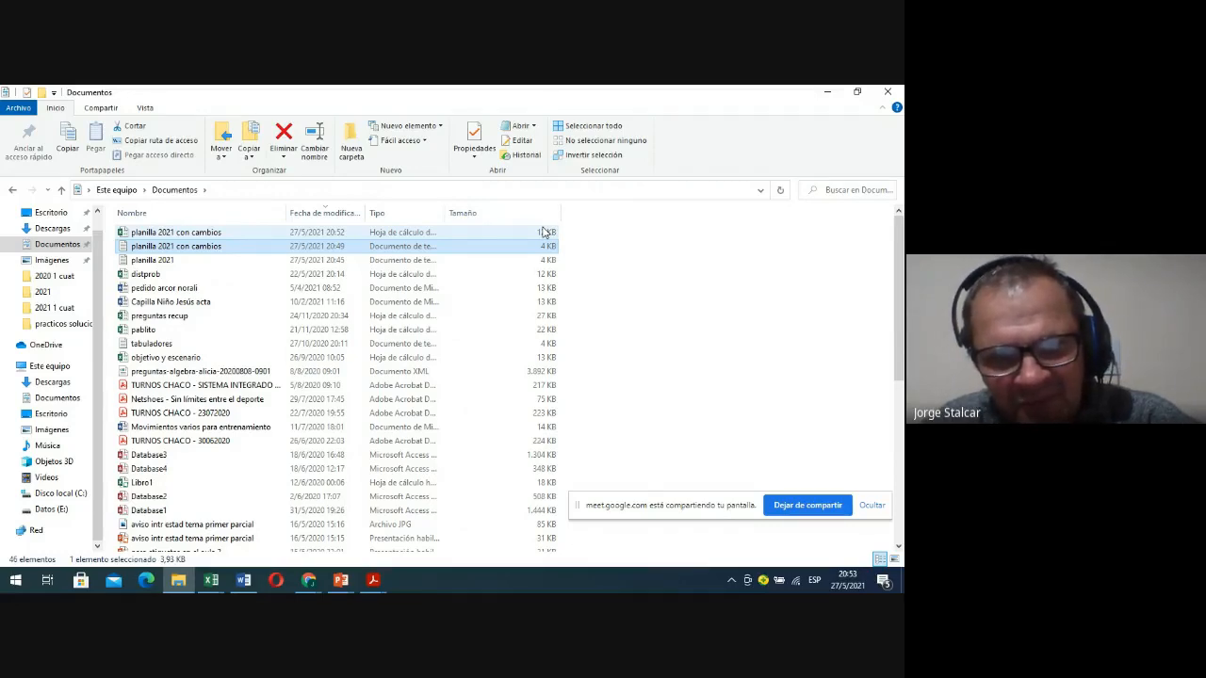
left_click(159, 235)
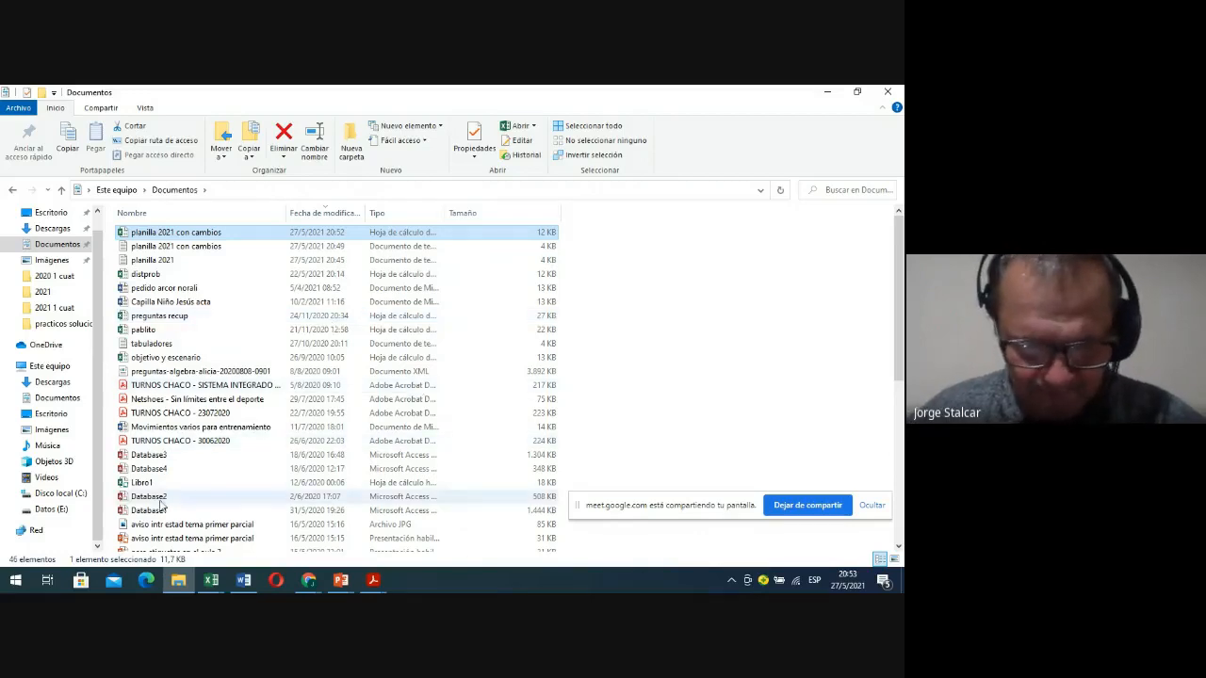
Switch to the planilla 2021 workbook in Excel and look over the original records on the Lista enero y febrero sheet
left_click(212, 581)
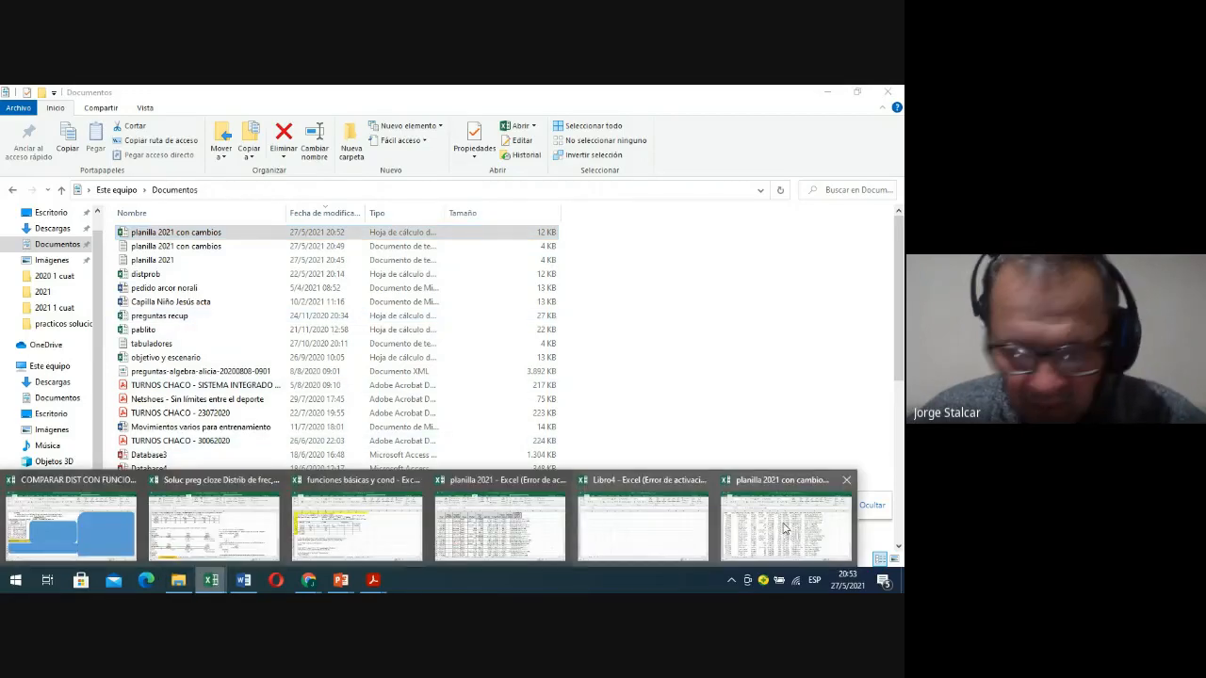
left_click(802, 542)
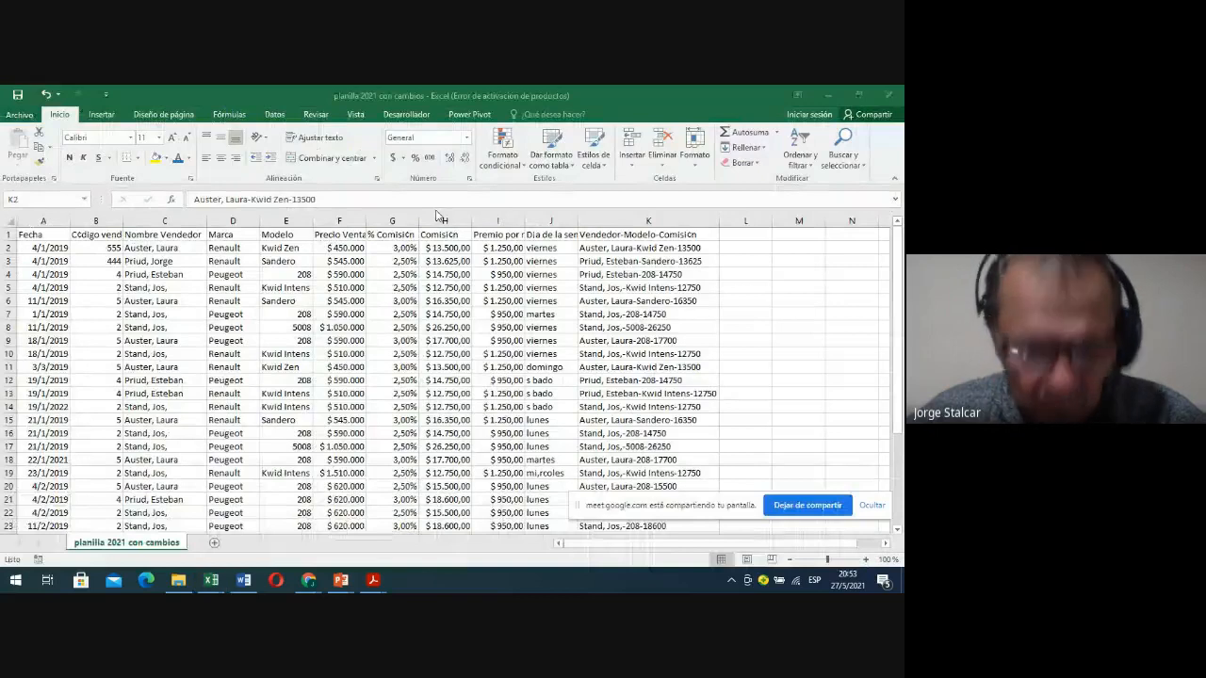
left_click(212, 581)
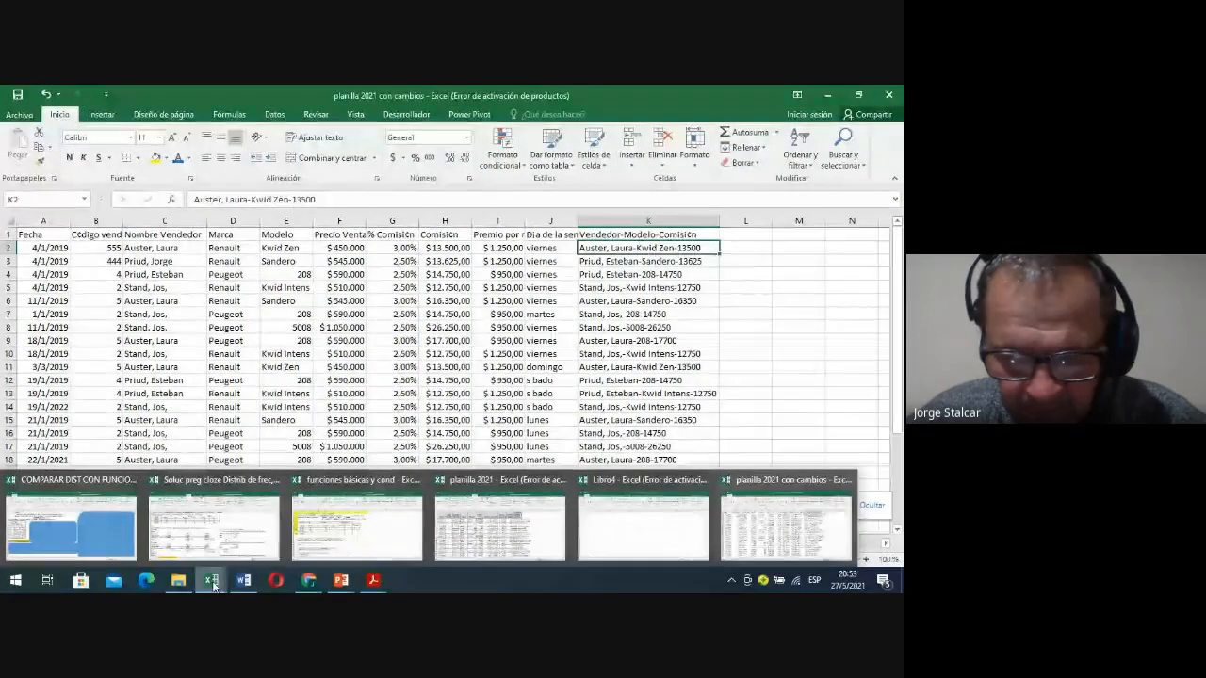
left_click(461, 528)
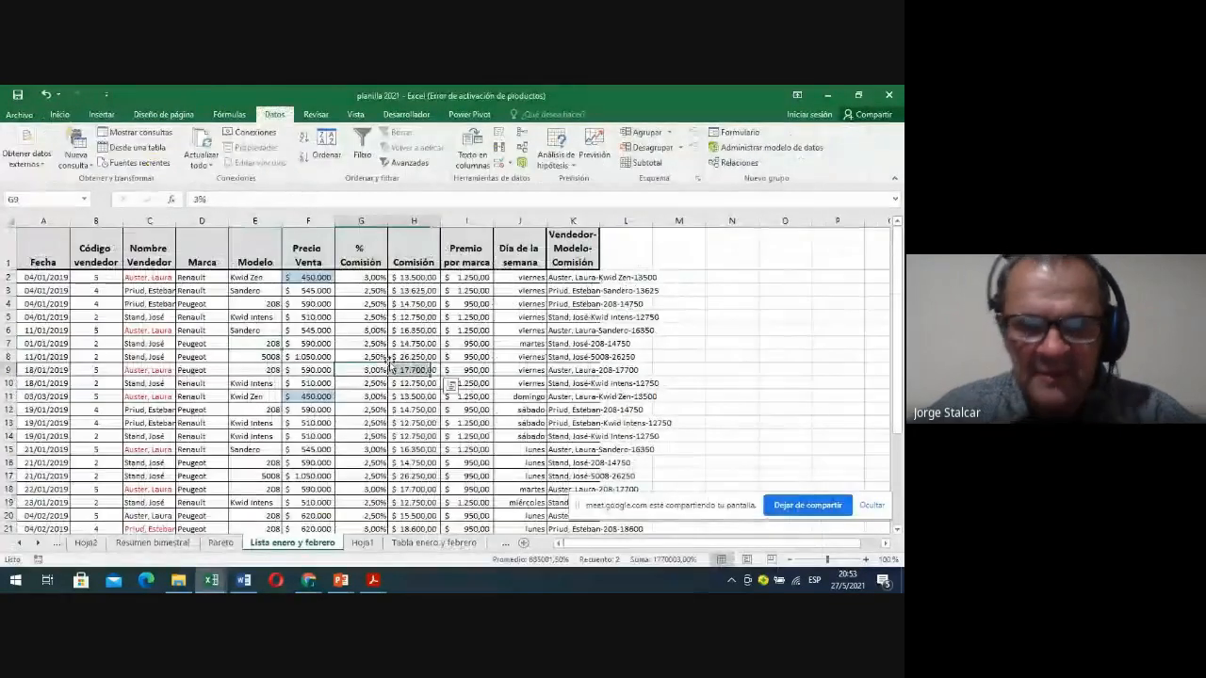
left_click(293, 330)
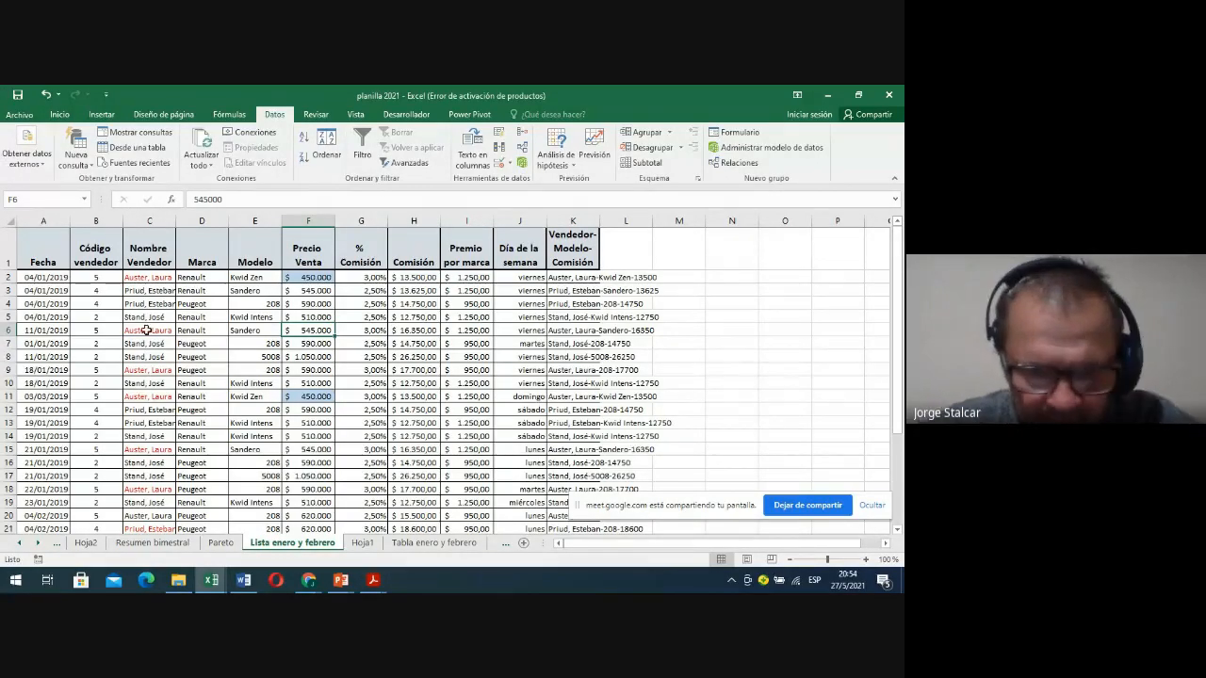
left_click(235, 330)
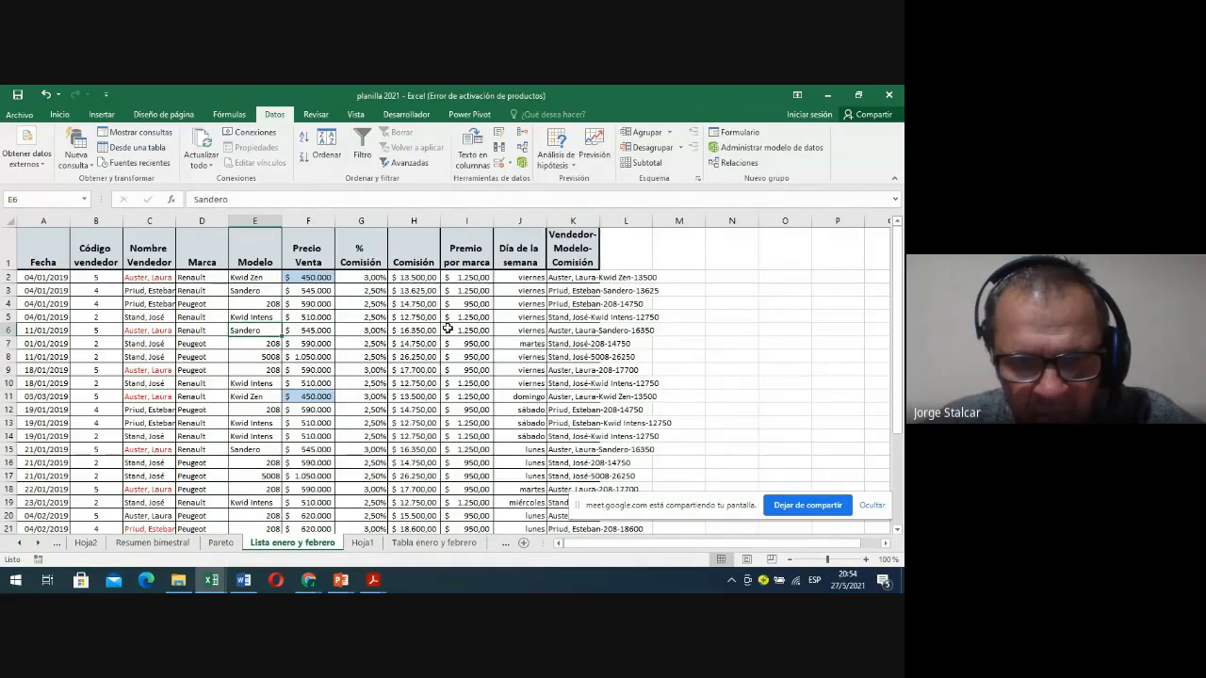
scroll(444, 330, "down", 2)
scroll(445, 329, "up", 2)
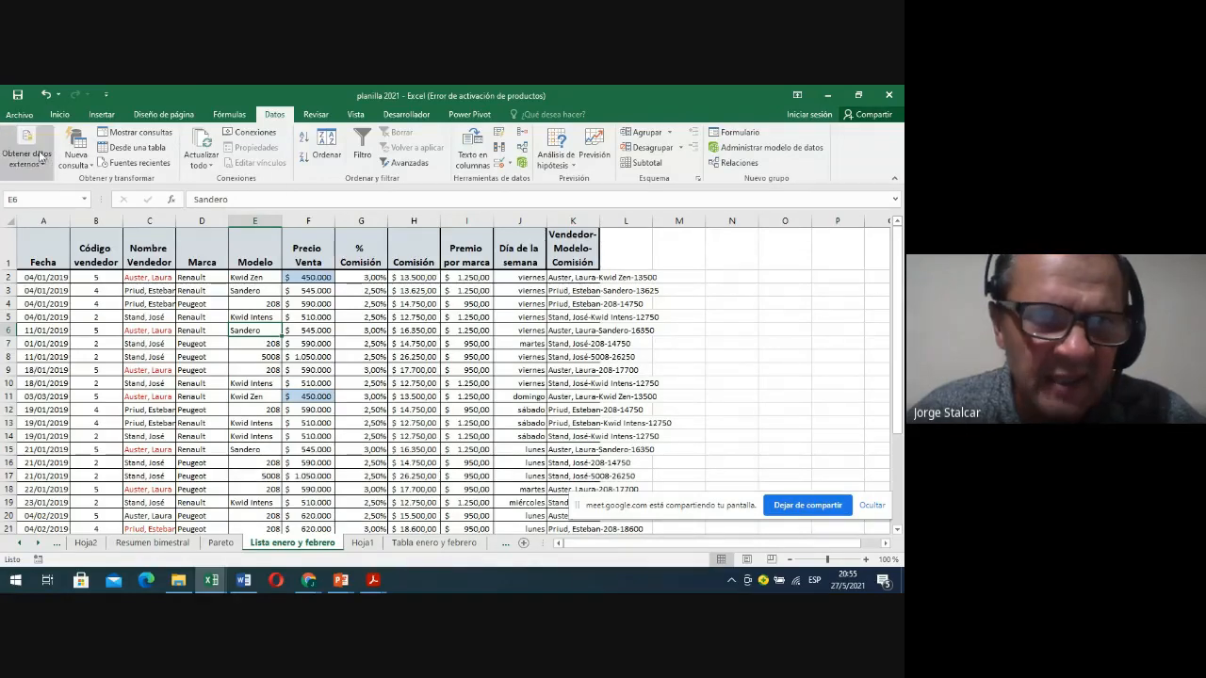
Look over the external data sources Excel can import from and the locations offered for saving the workbook
left_click(43, 170)
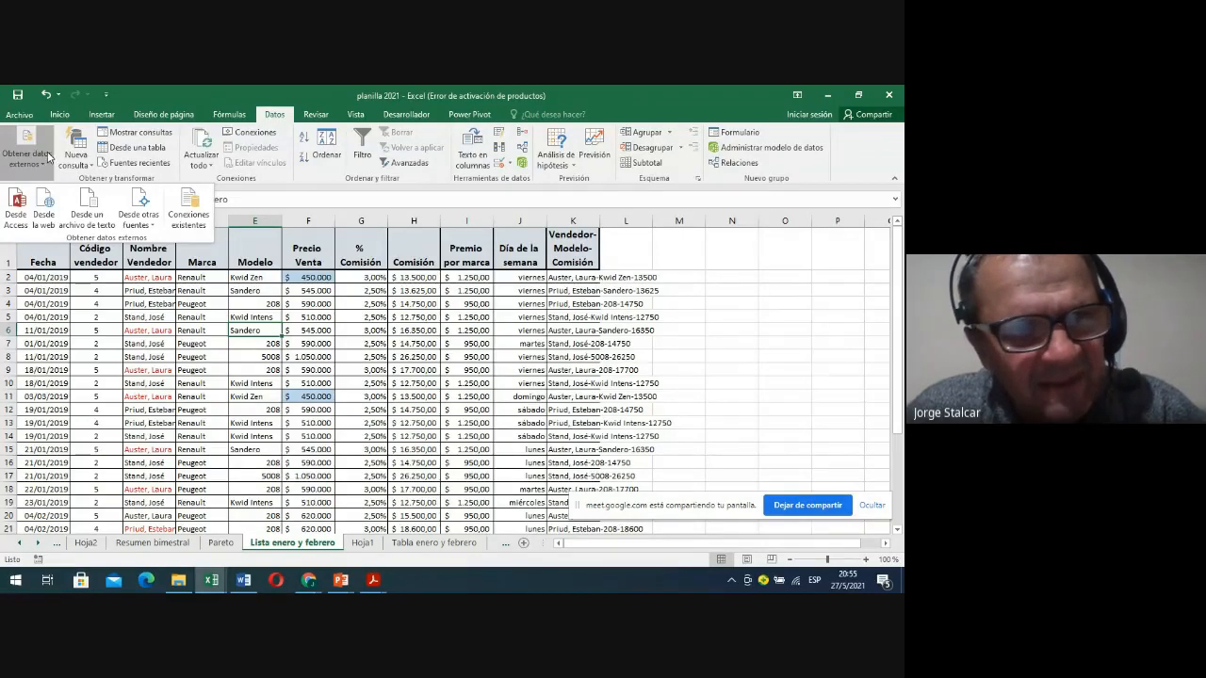
left_click(17, 115)
left_click(17, 116)
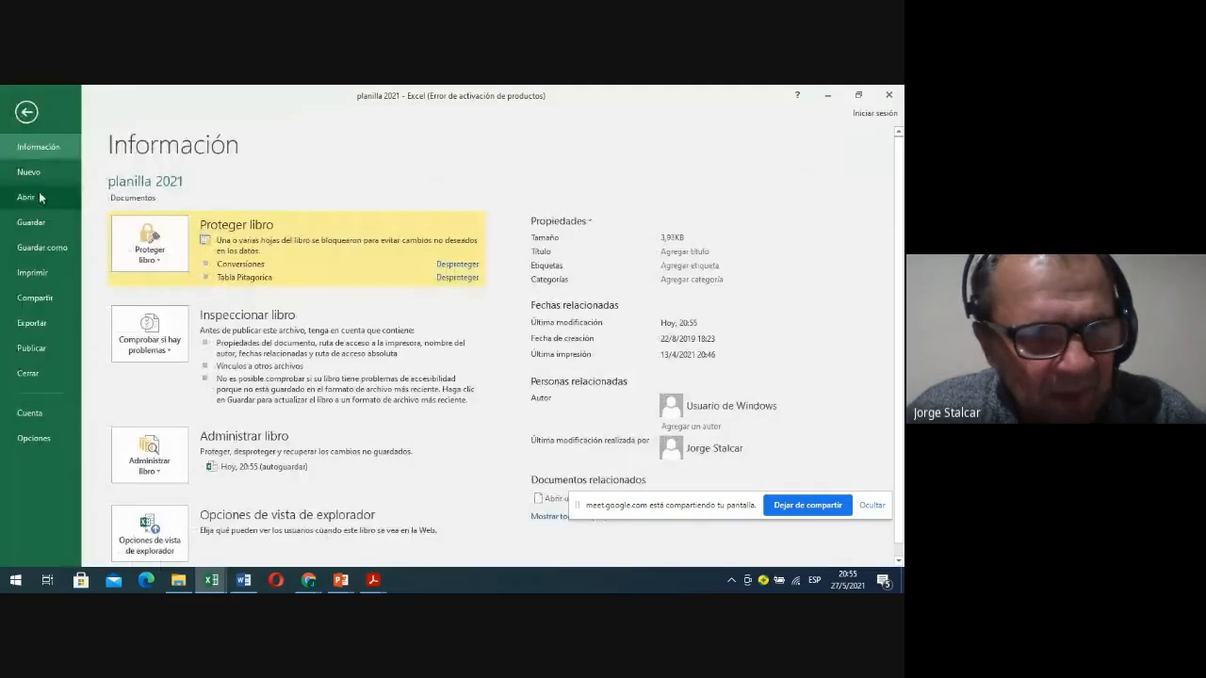
left_click(33, 246)
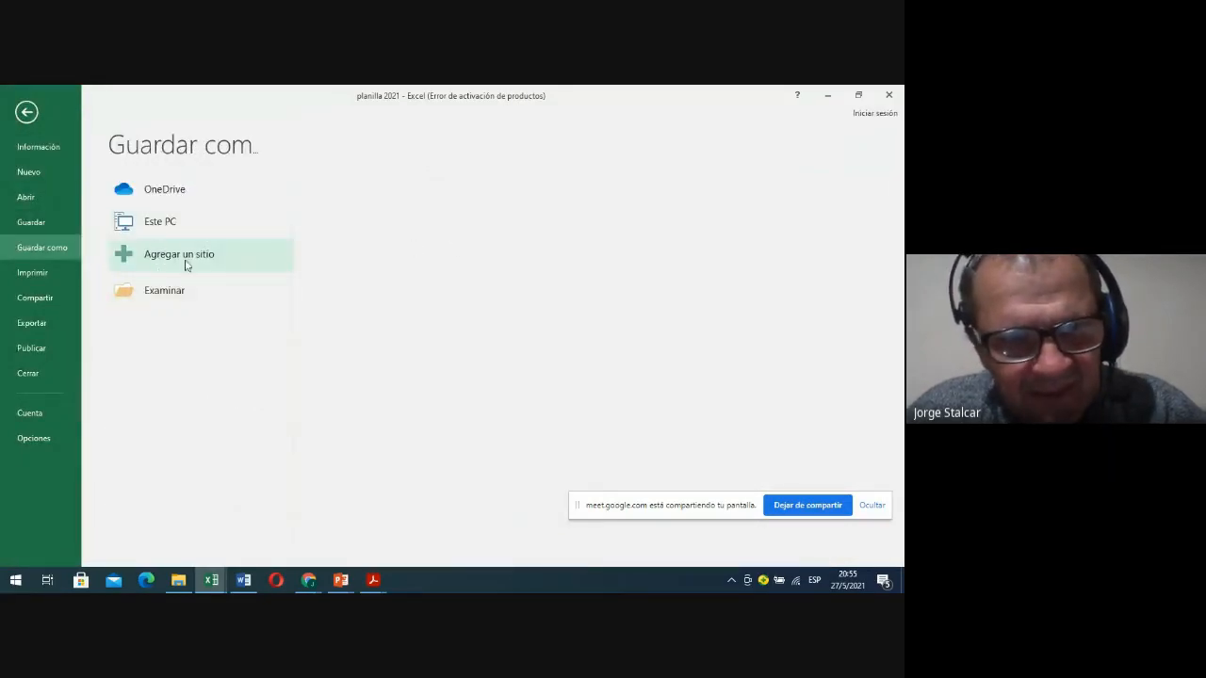
key("Escape")
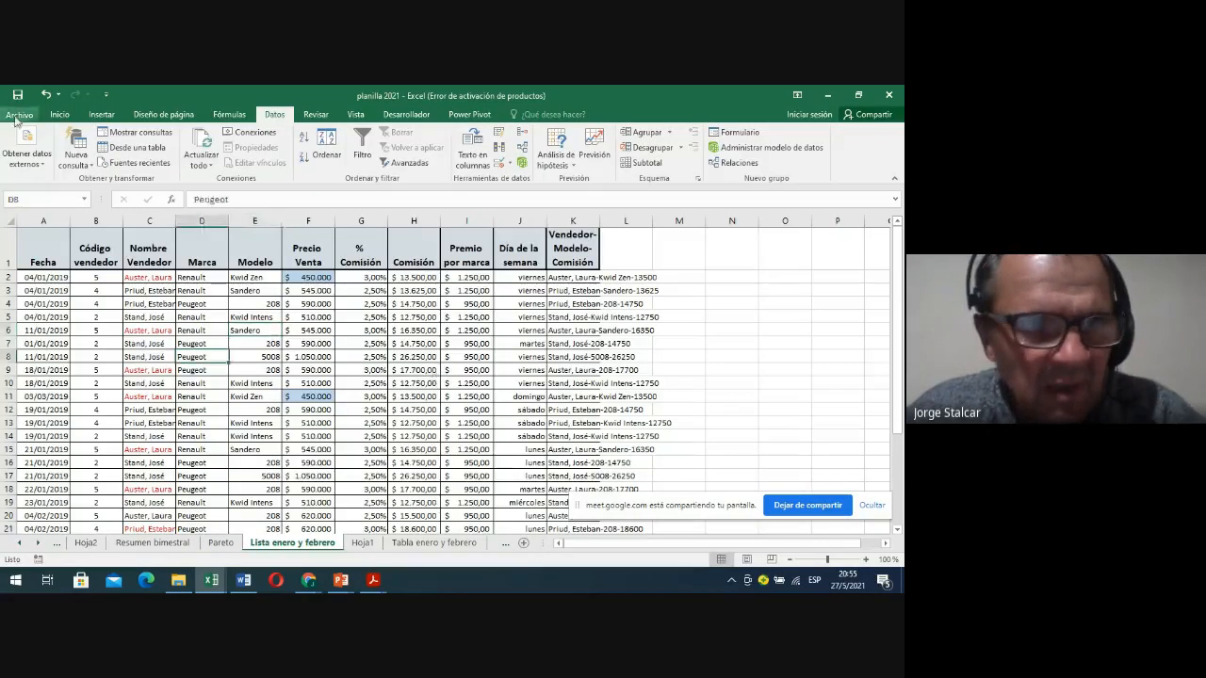
Examine the file types available for saving the planilla 2021 workbook, and leave without saving
left_click(19, 114)
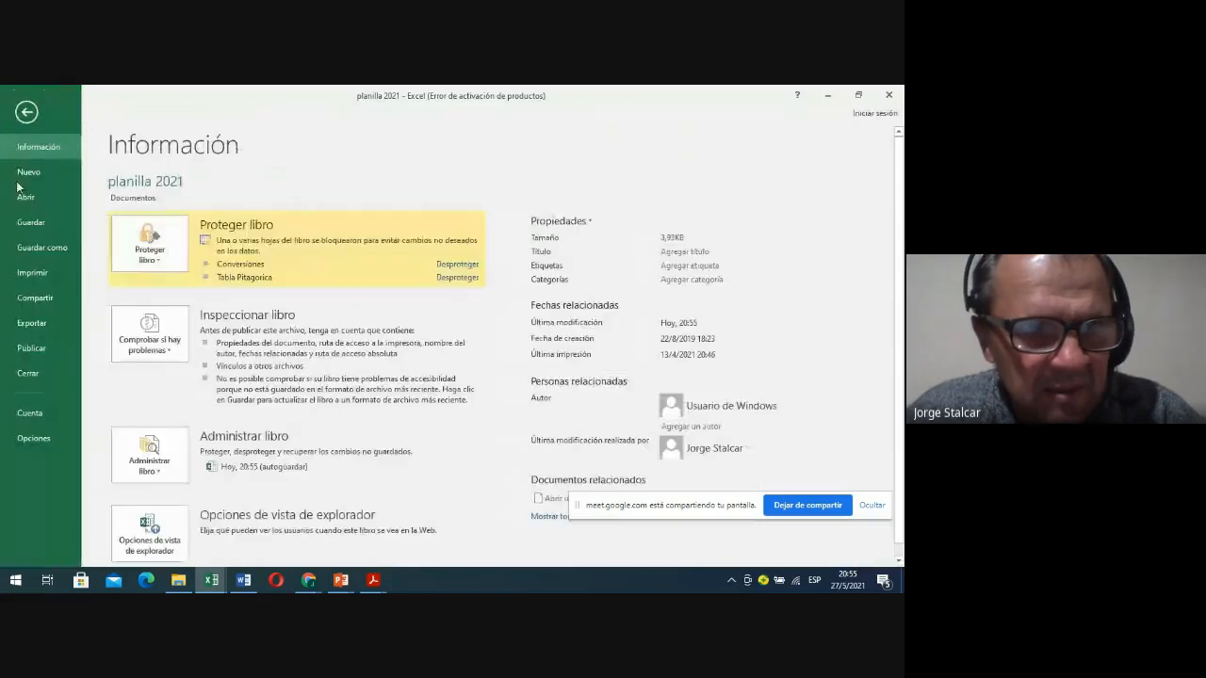
left_click(41, 247)
left_click(247, 291)
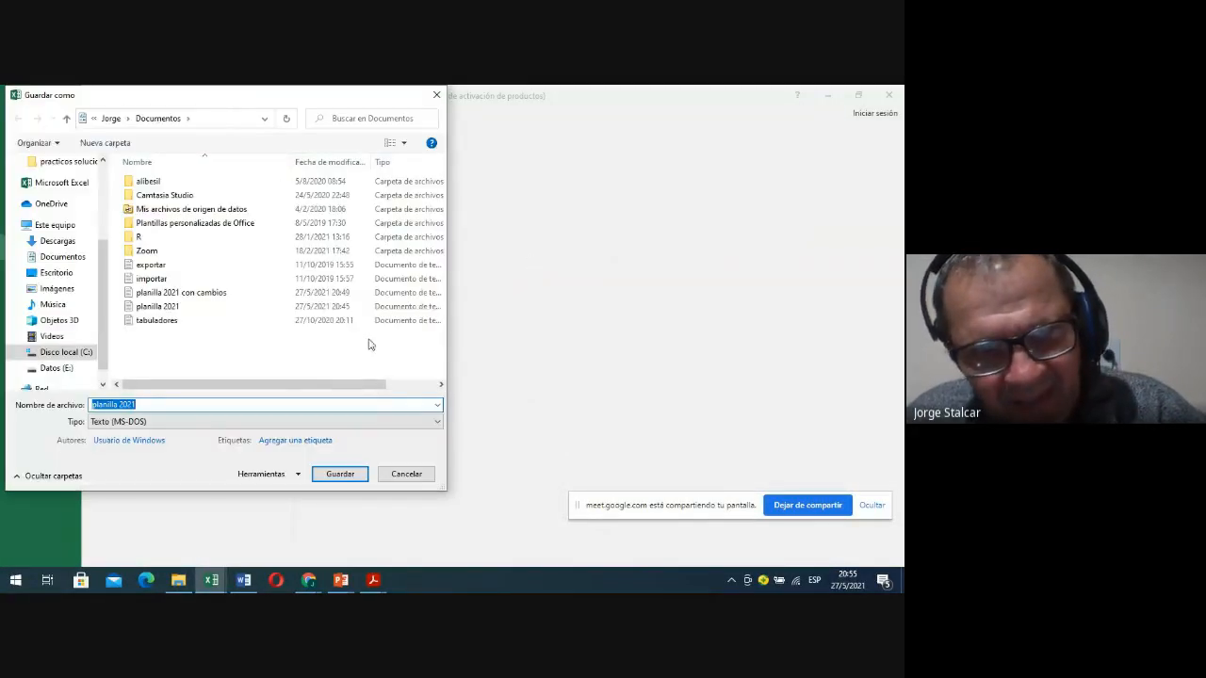
left_click(438, 426)
left_click(438, 425)
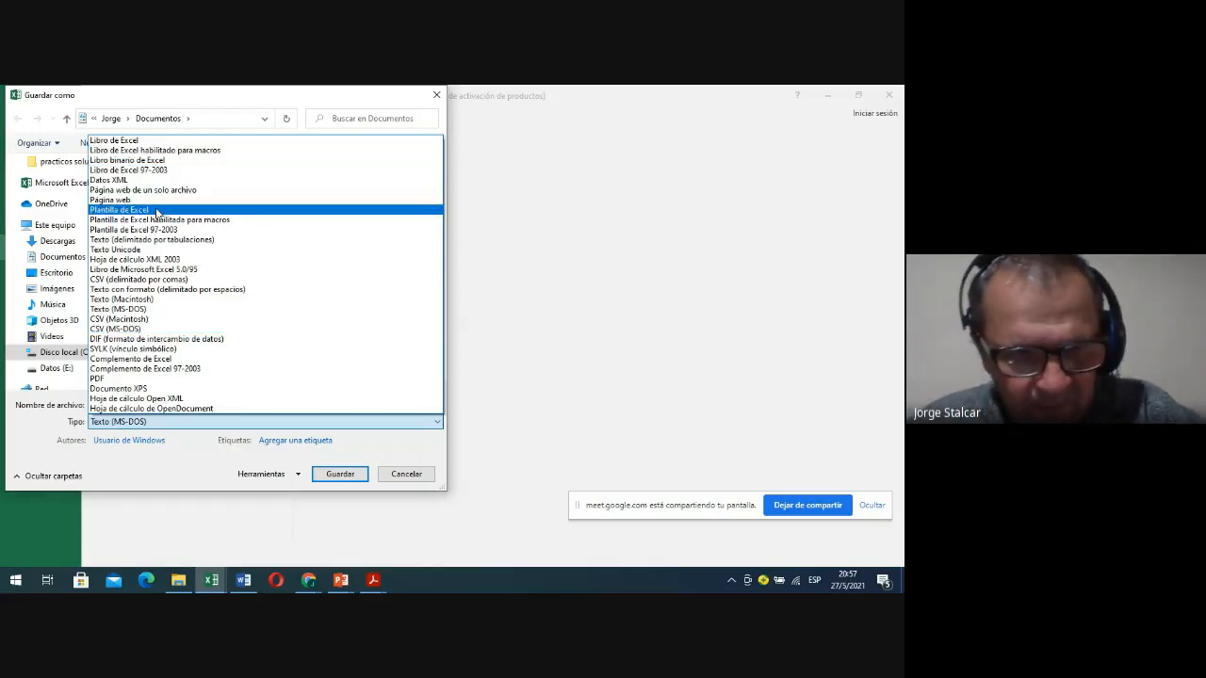
left_click(406, 473)
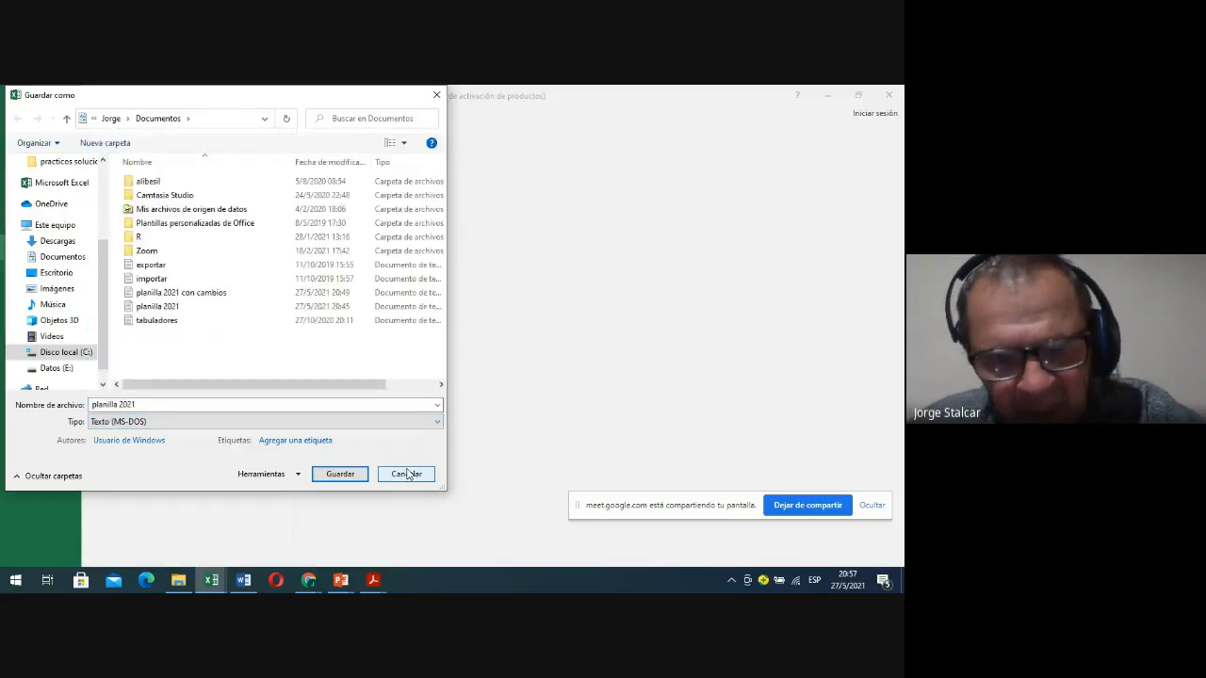
left_click(406, 474)
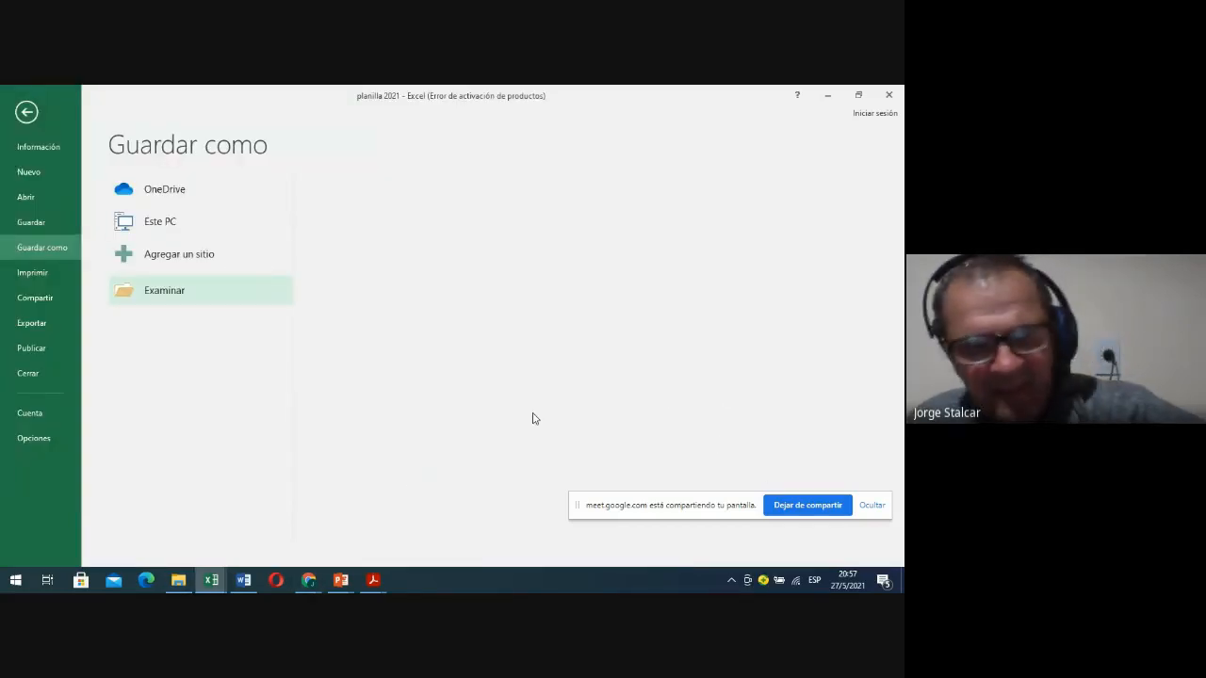
key("Escape")
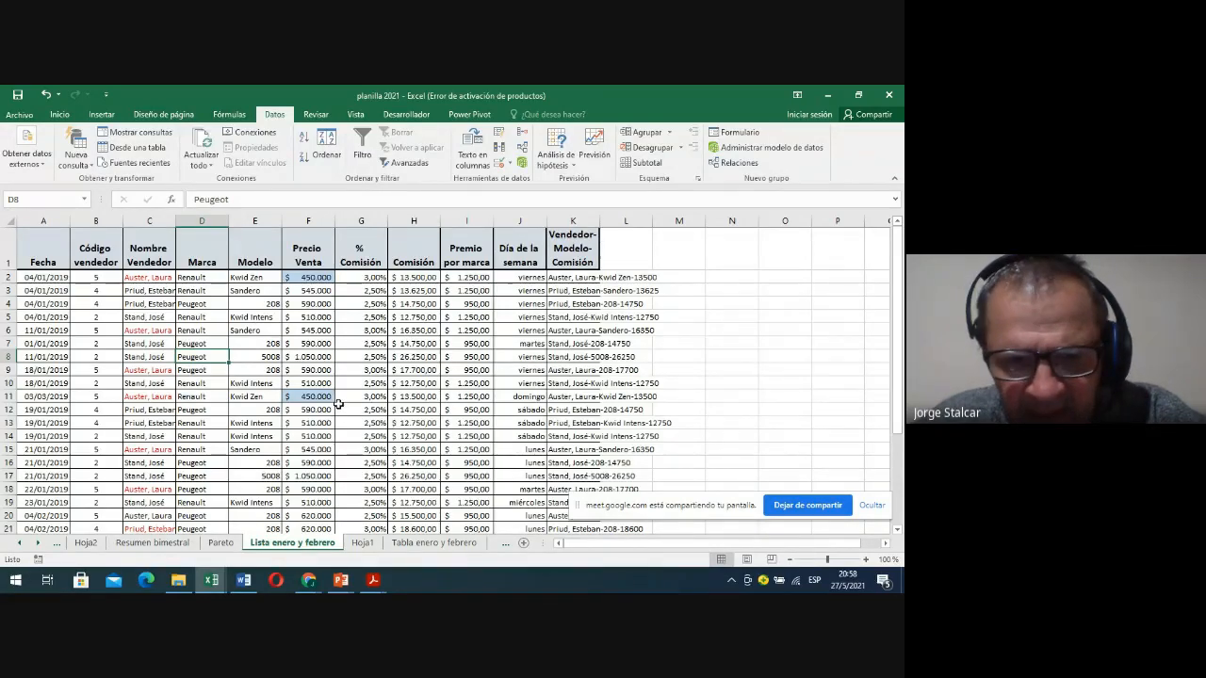
Create a copy of the Lista enero y febrero sheet in the same workbook, placed before the tablas vinculadas sheet
right_click(274, 544)
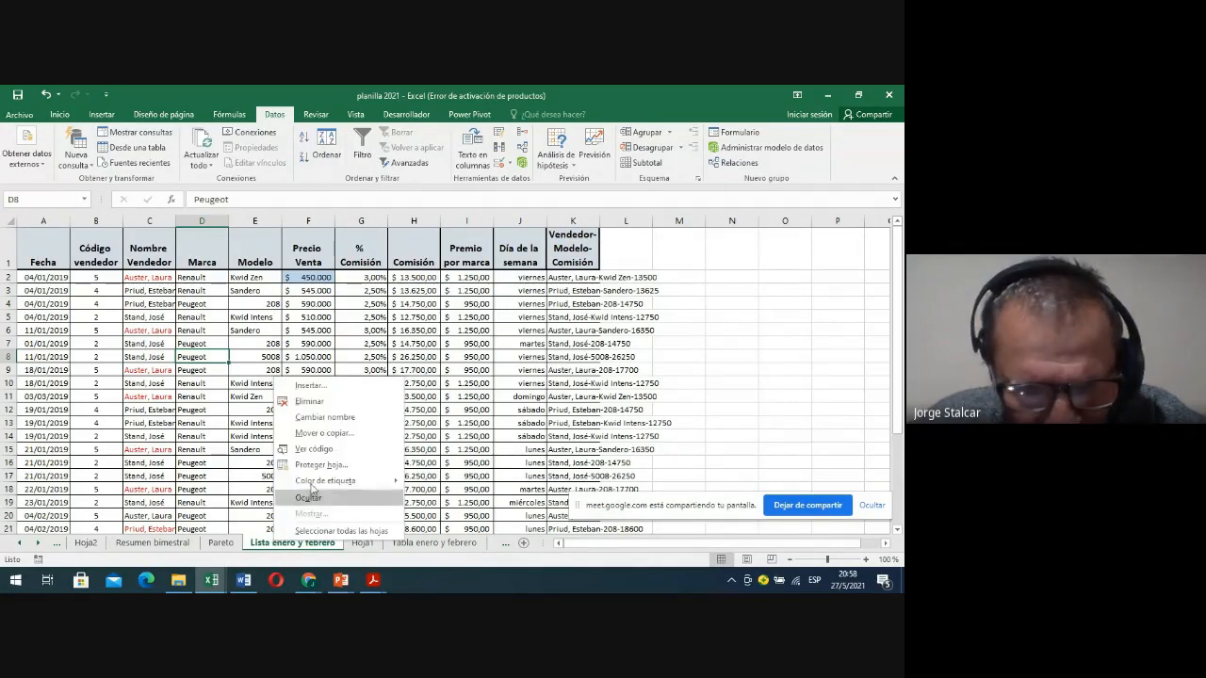
left_click(326, 434)
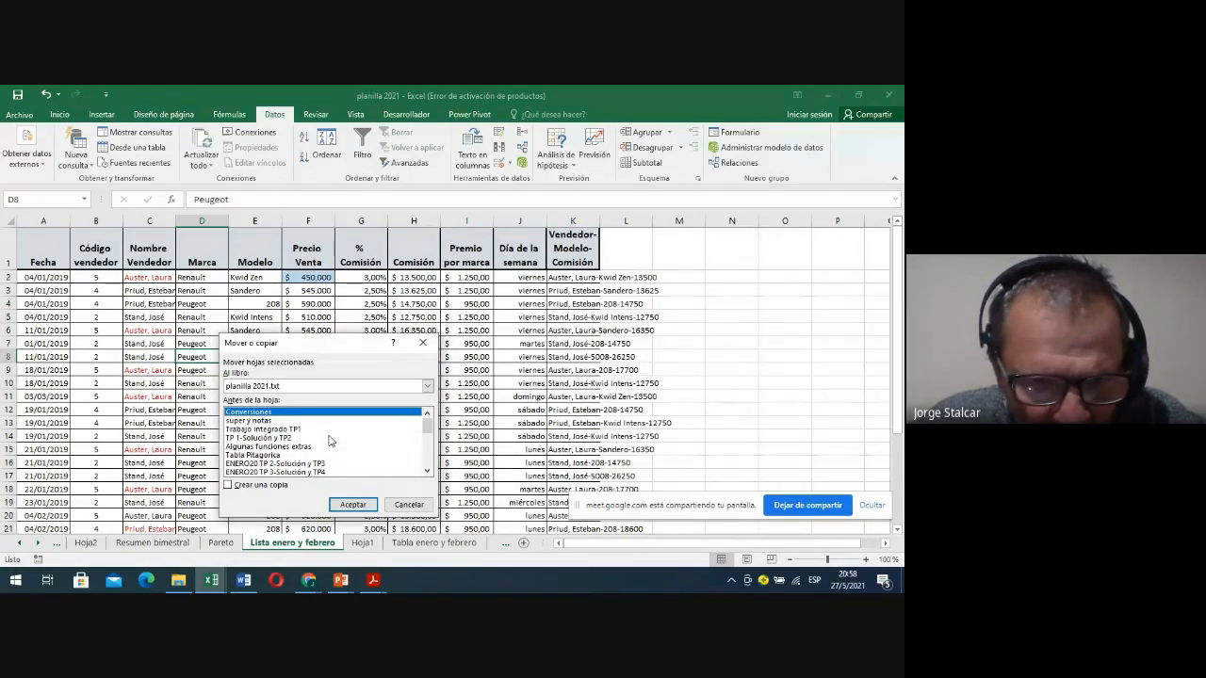
scroll(311, 447, "down", 5)
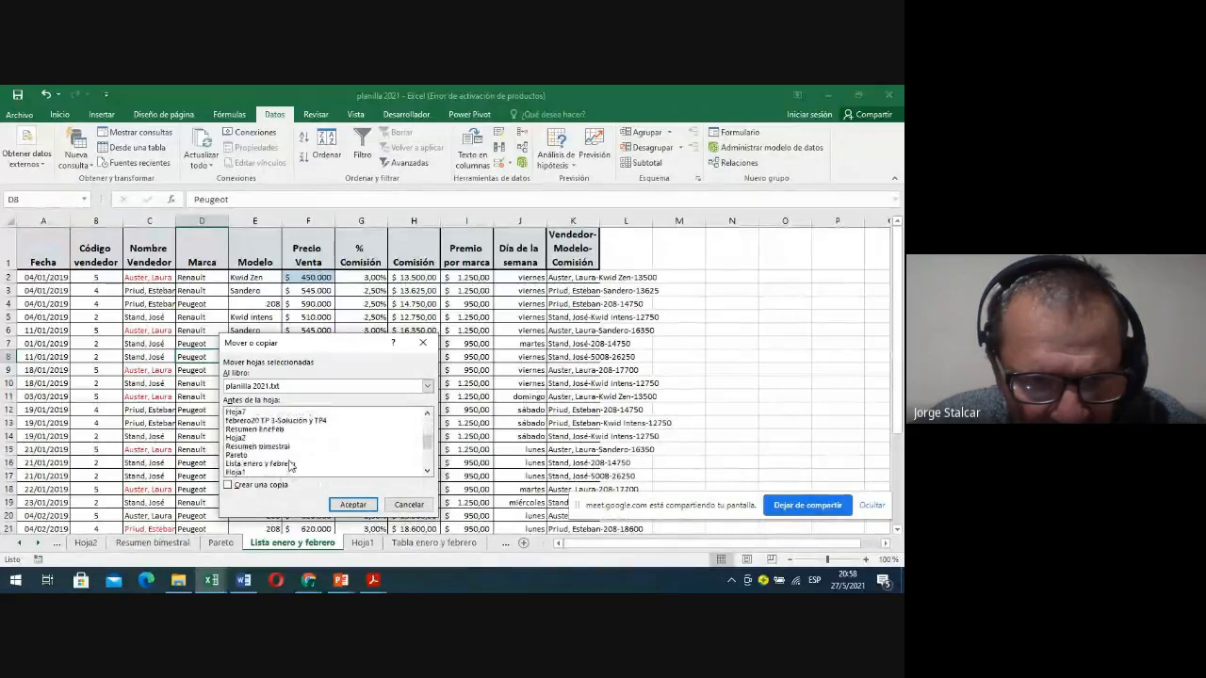
scroll(291, 465, "down", 2)
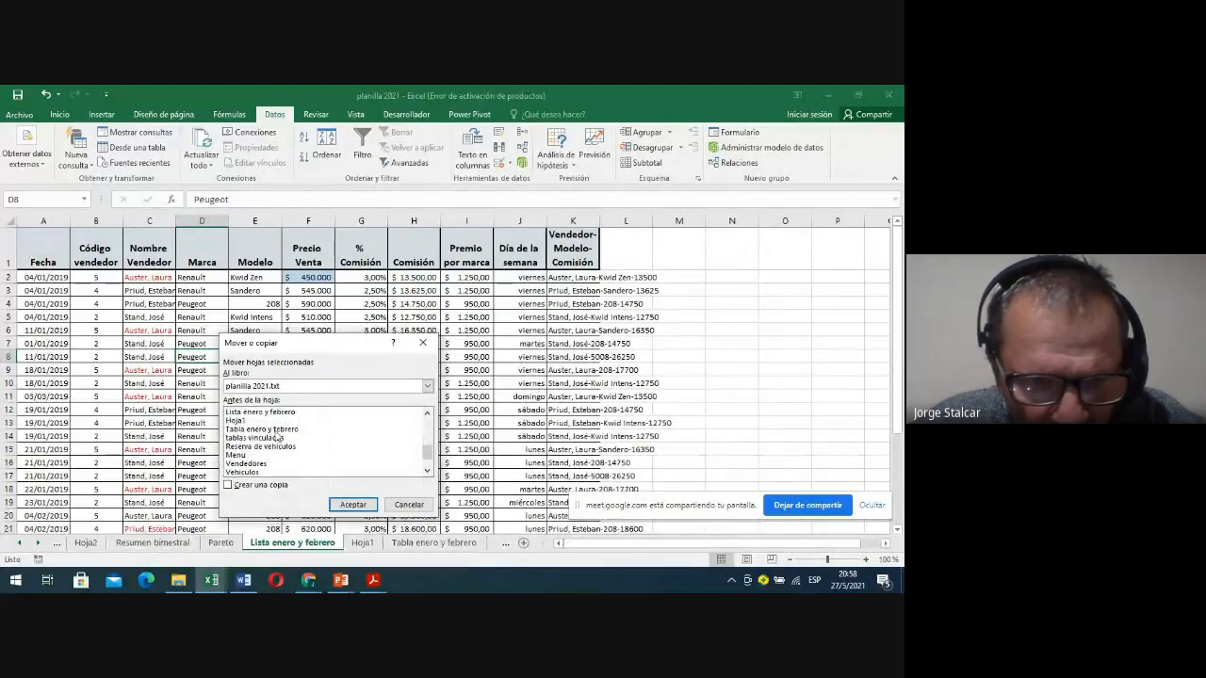
left_click(273, 429)
left_click(228, 485)
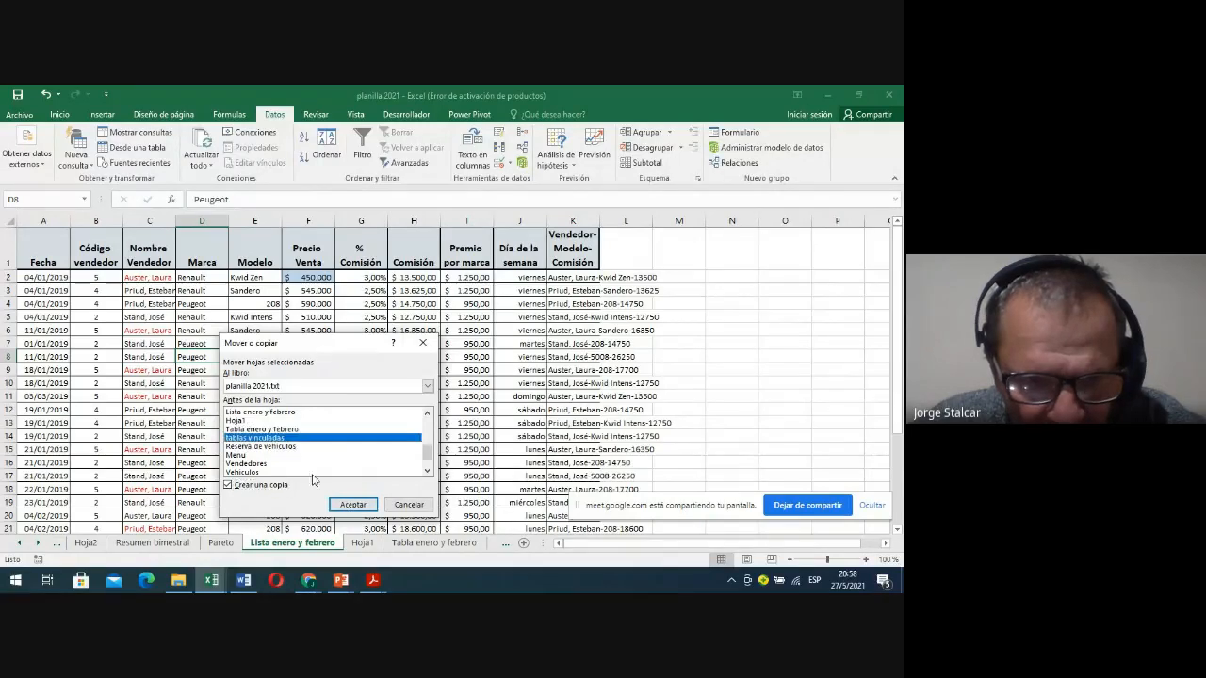
left_click(350, 504)
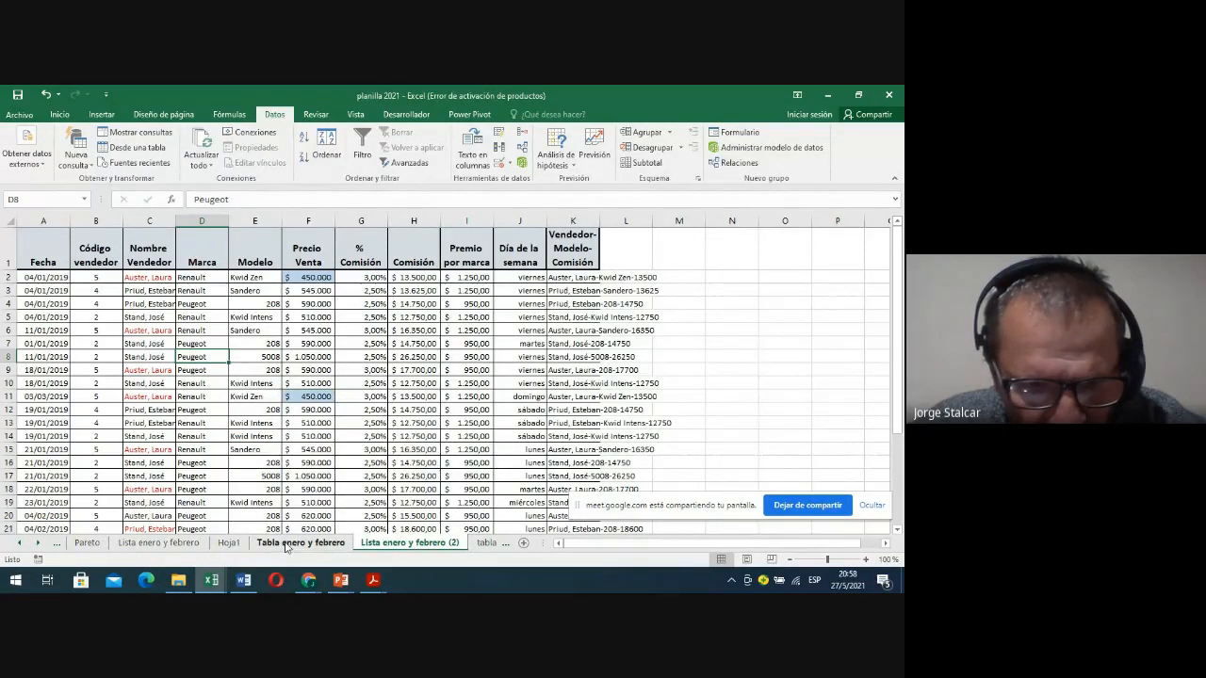
Compare the copied sheet with the original and move the copy directly after Lista enero y febrero
left_click(299, 543)
left_click(159, 543)
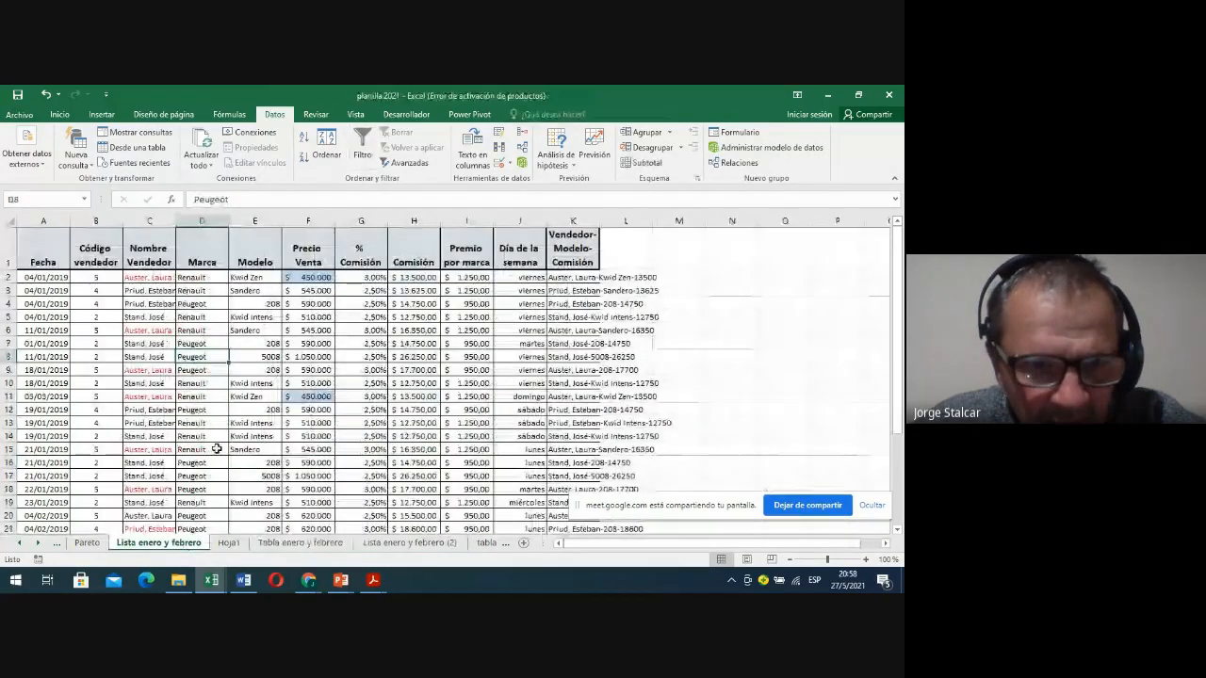
left_click(370, 544)
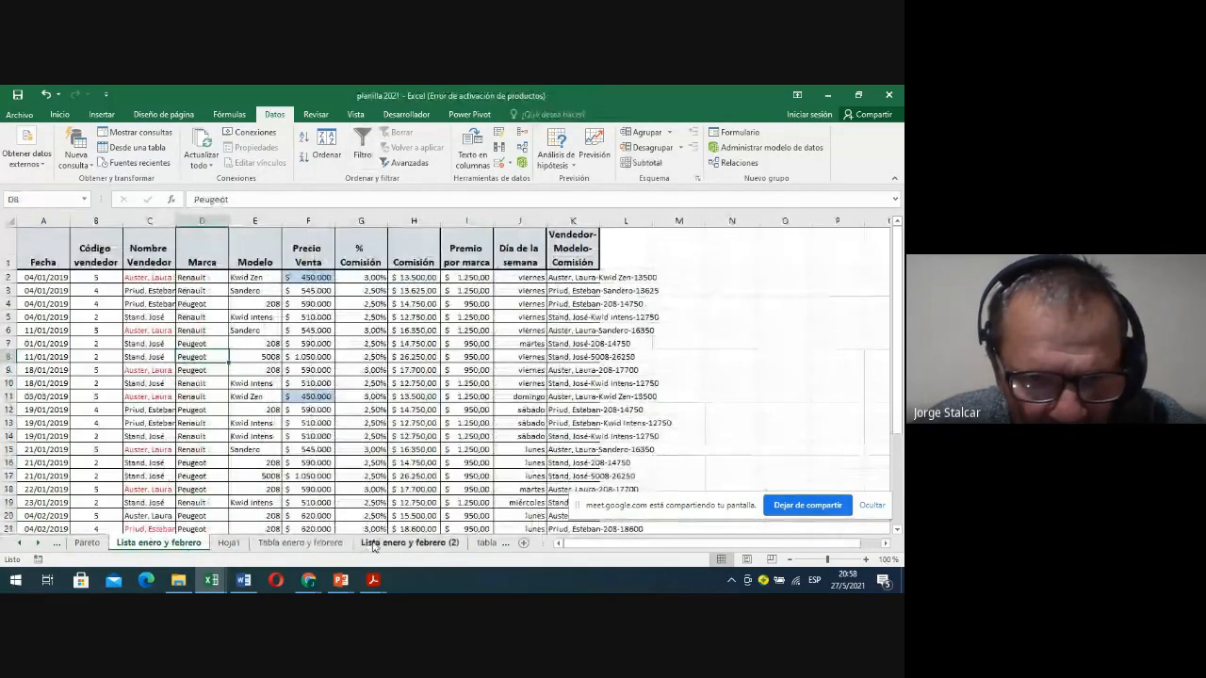
left_click_drag(217, 549, 213, 549)
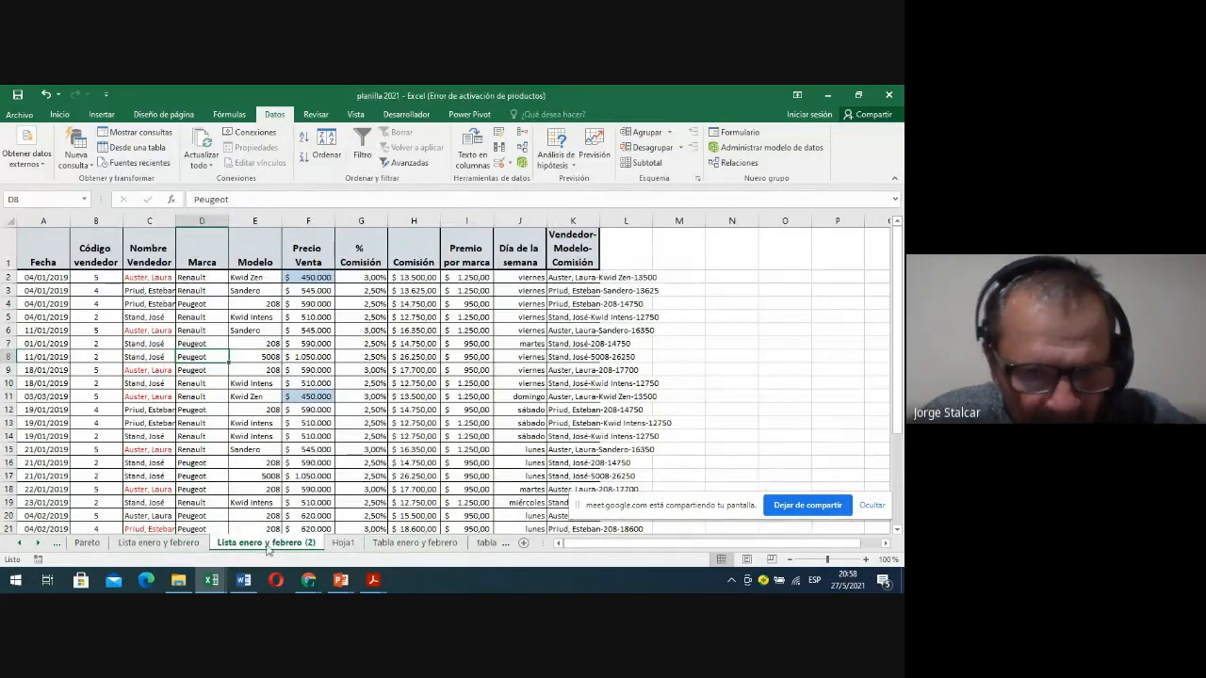
Inspect the Vendedor-Modelo-Comisión formula in K2 on the original Lista enero y febrero sheet
left_click(149, 545)
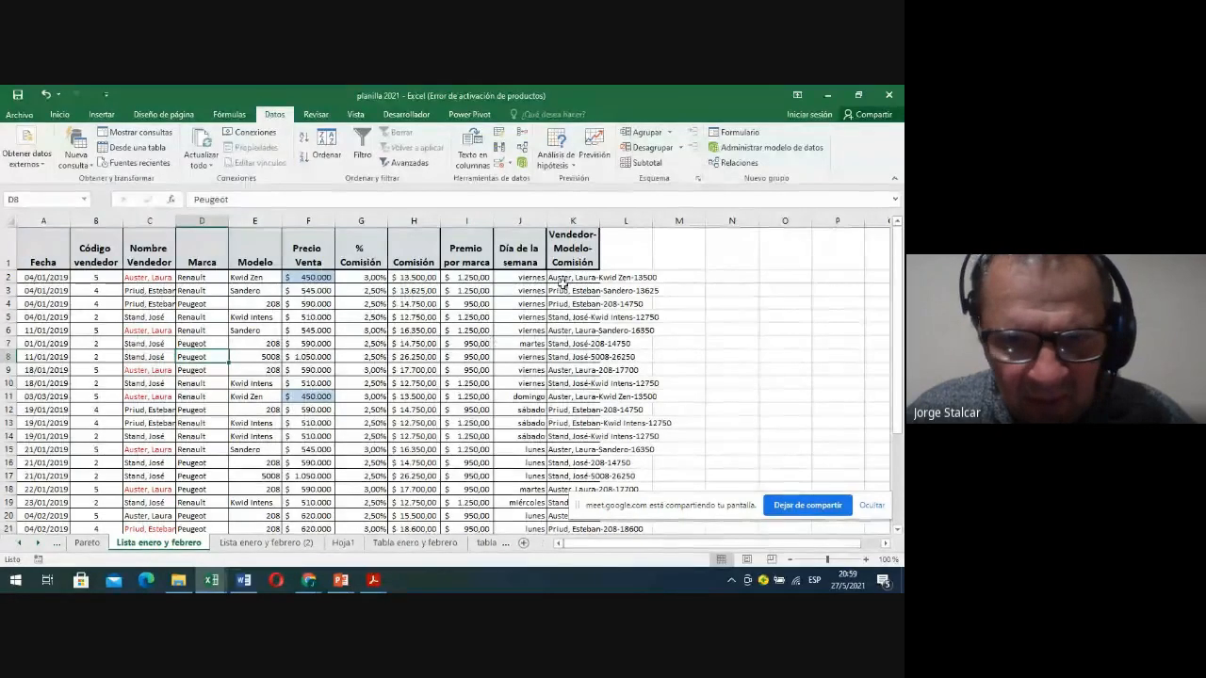
left_click(564, 279)
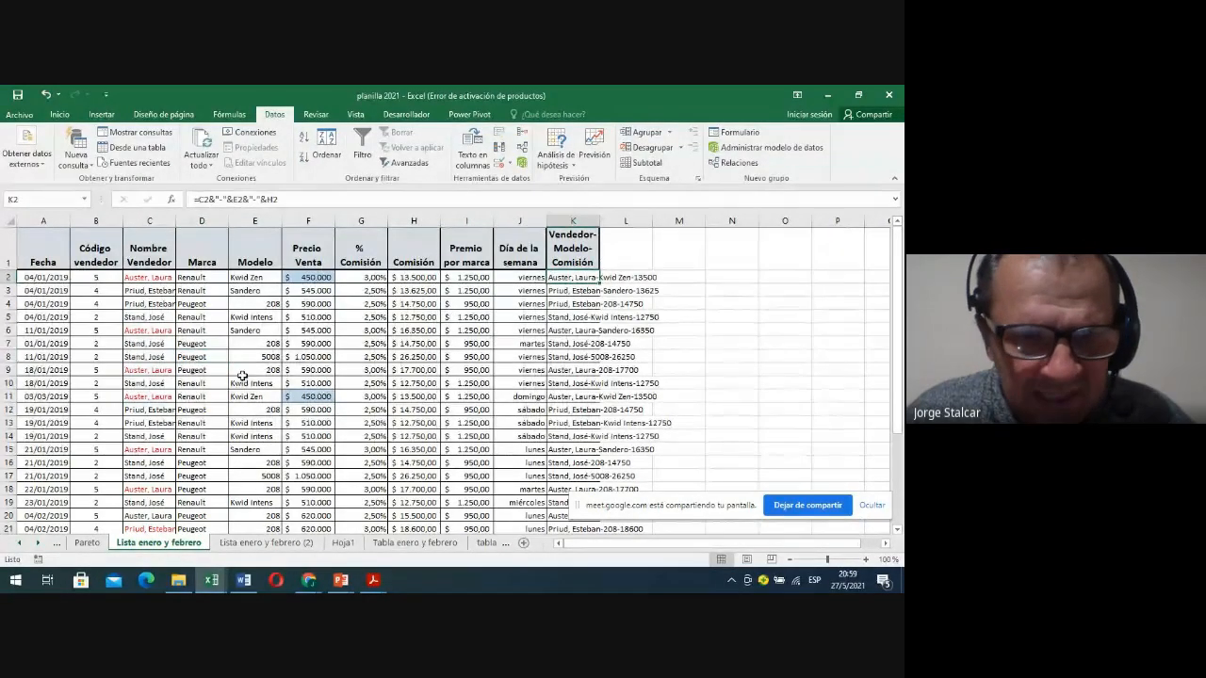
left_click(188, 292)
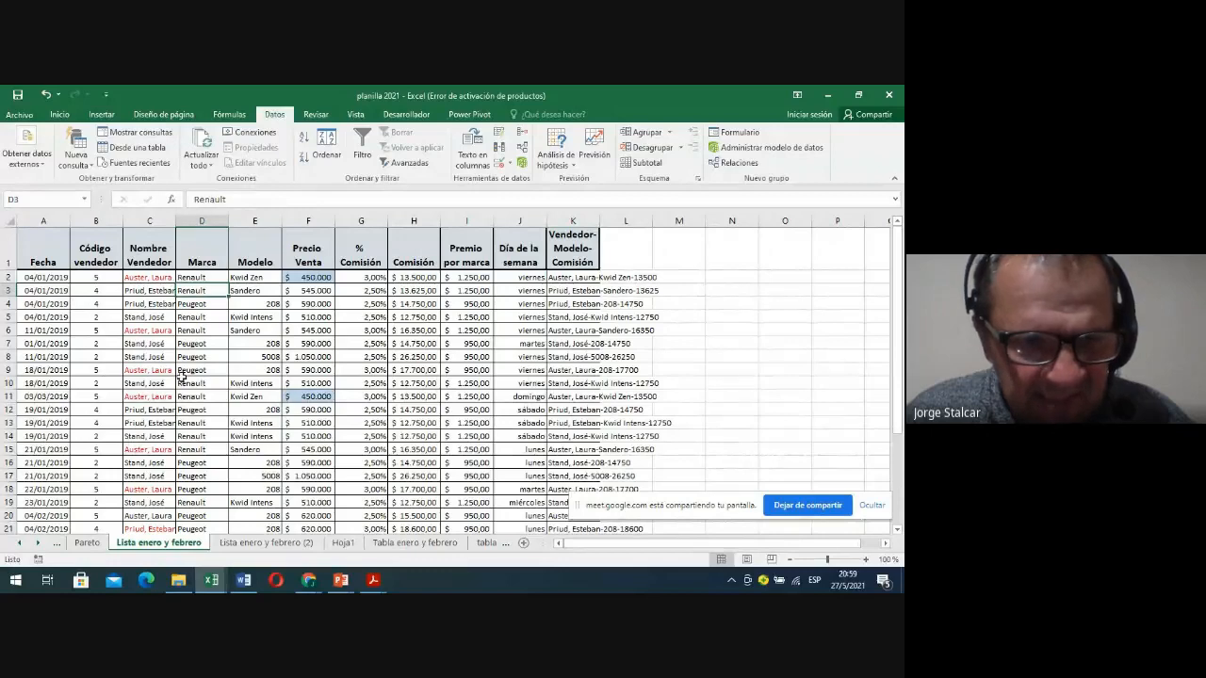
Rename the copied sheet as Tabla enero y febrero (2)
left_click(254, 547)
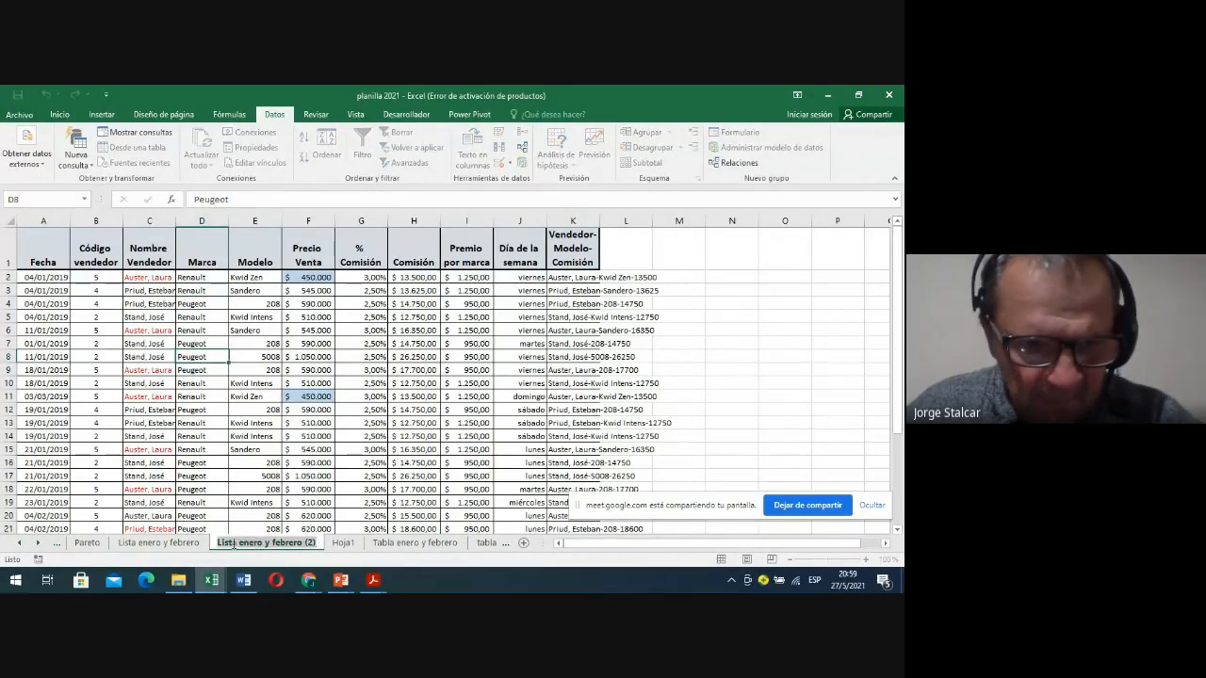
left_click(206, 544)
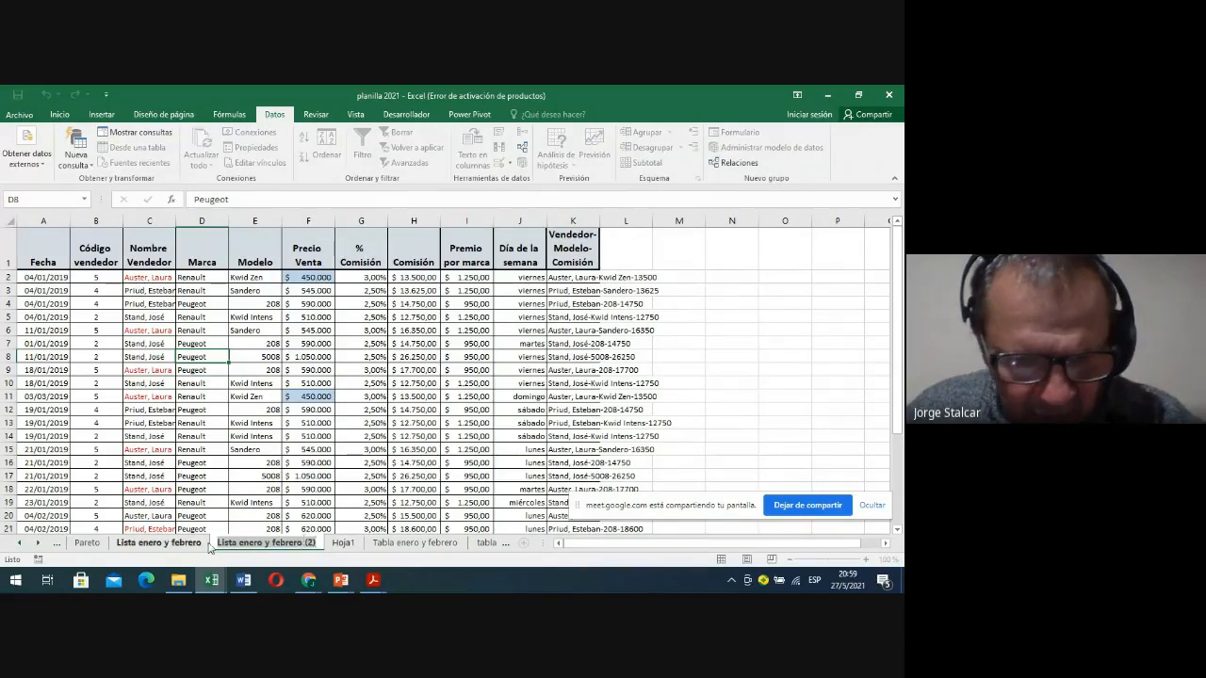
left_click(238, 542)
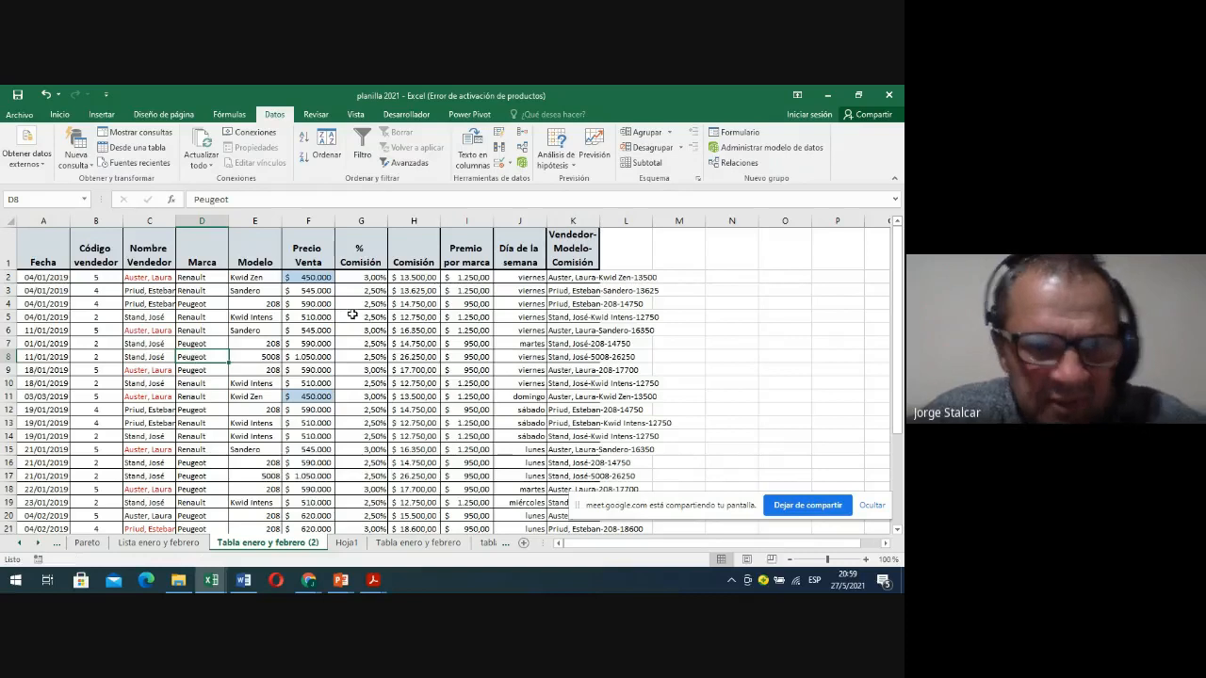
Look over the available table format styles for the copied list without applying one
left_click(191, 344)
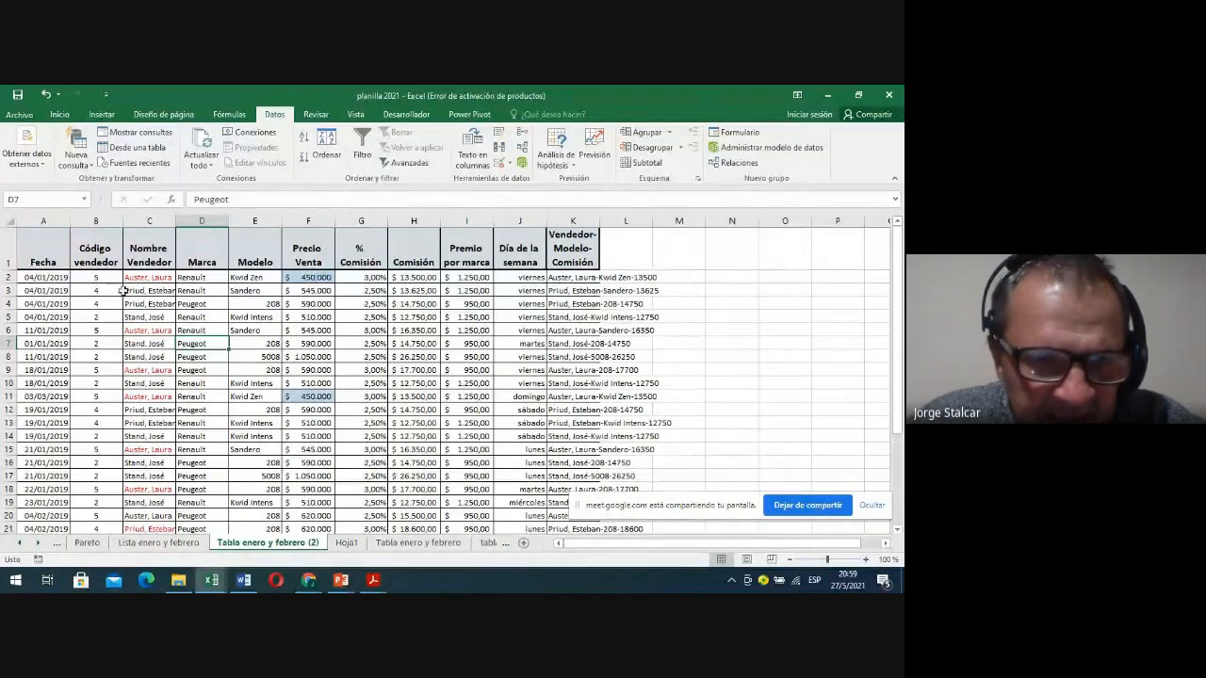
left_click(60, 115)
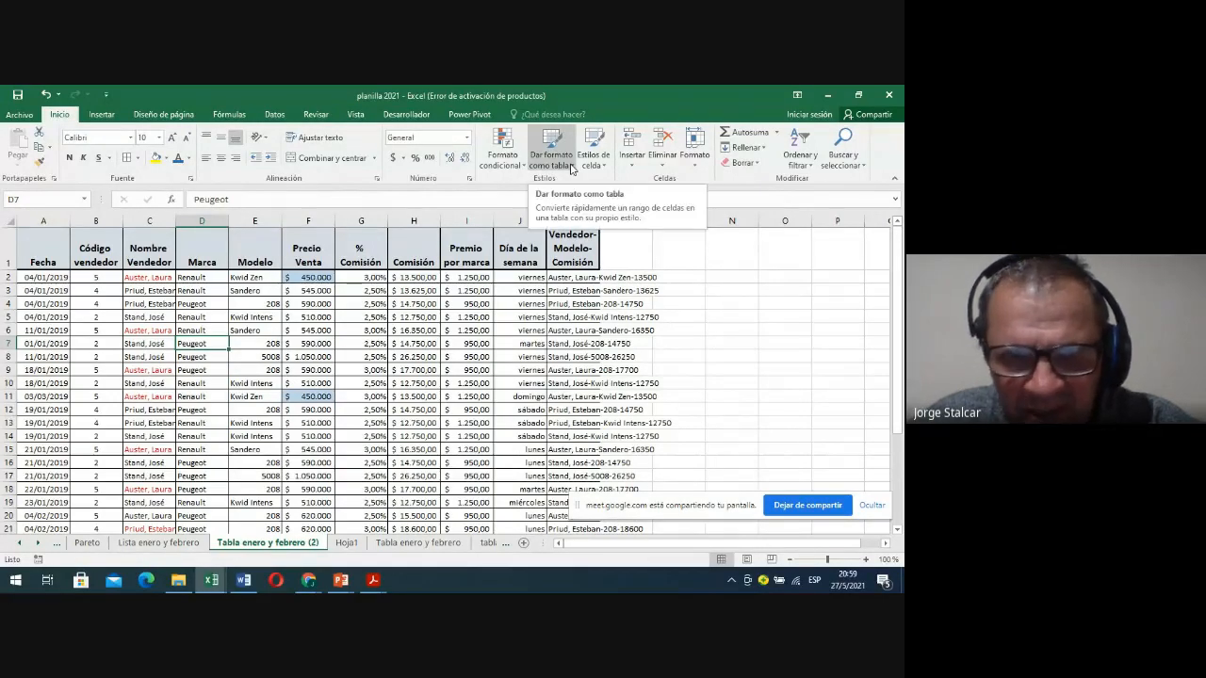
left_click(570, 166)
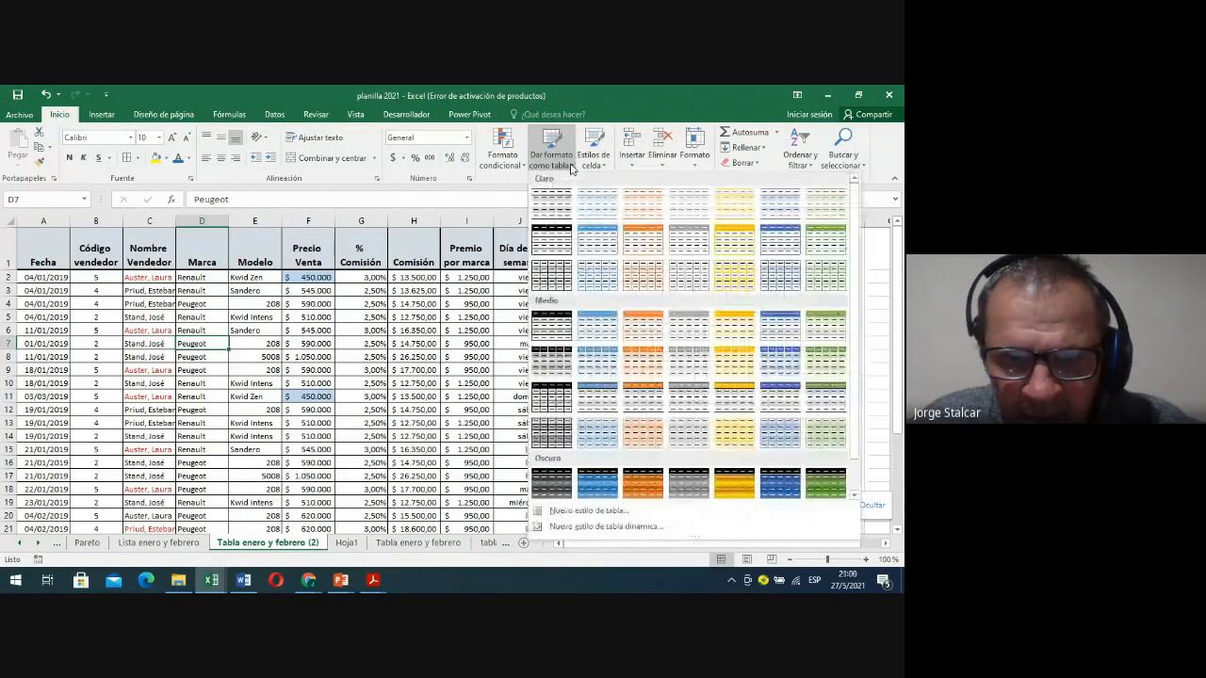
left_click(210, 441)
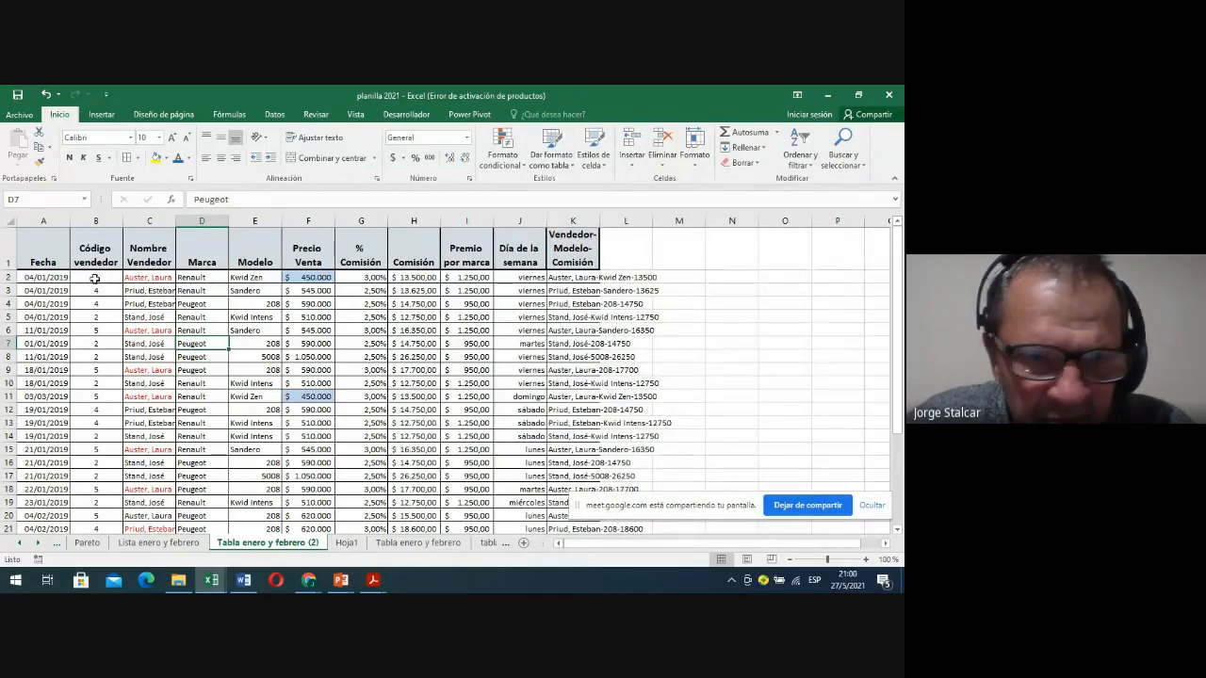
Clear the Comisión cells H2:H33 and the Vendedor-Modelo-Comisión cells K2:K33 on the Tabla enero y febrero (2) sheet
left_click(420, 278)
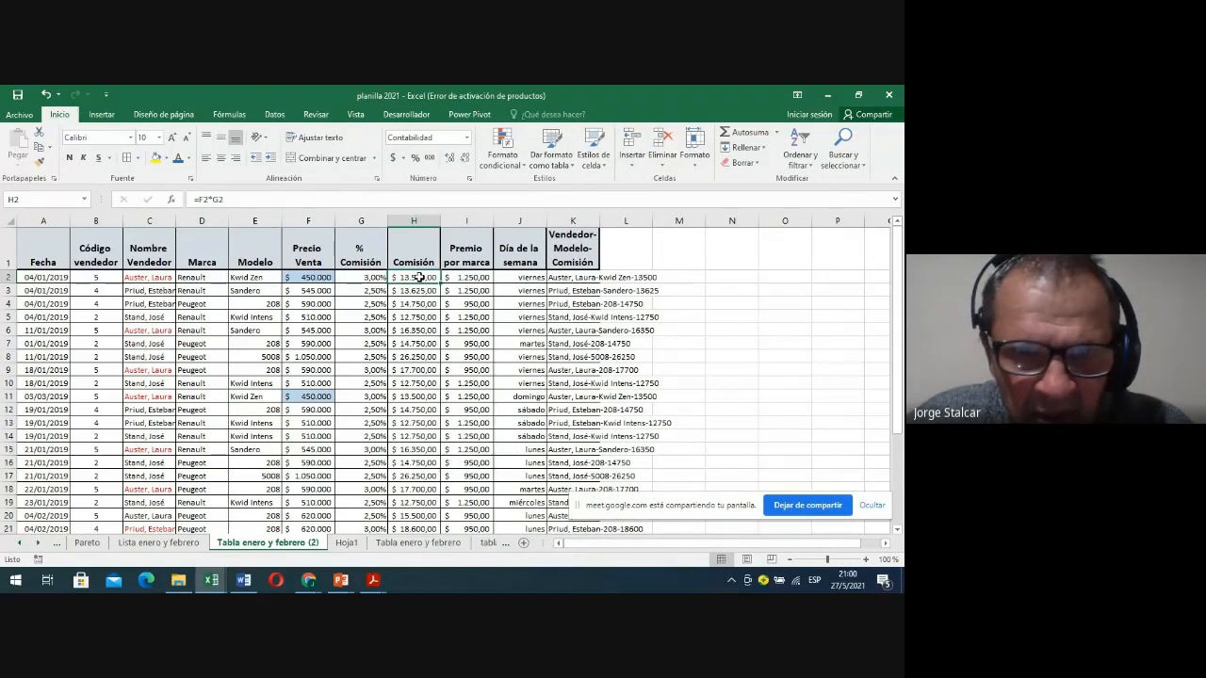
left_click_drag(420, 278, 413, 529)
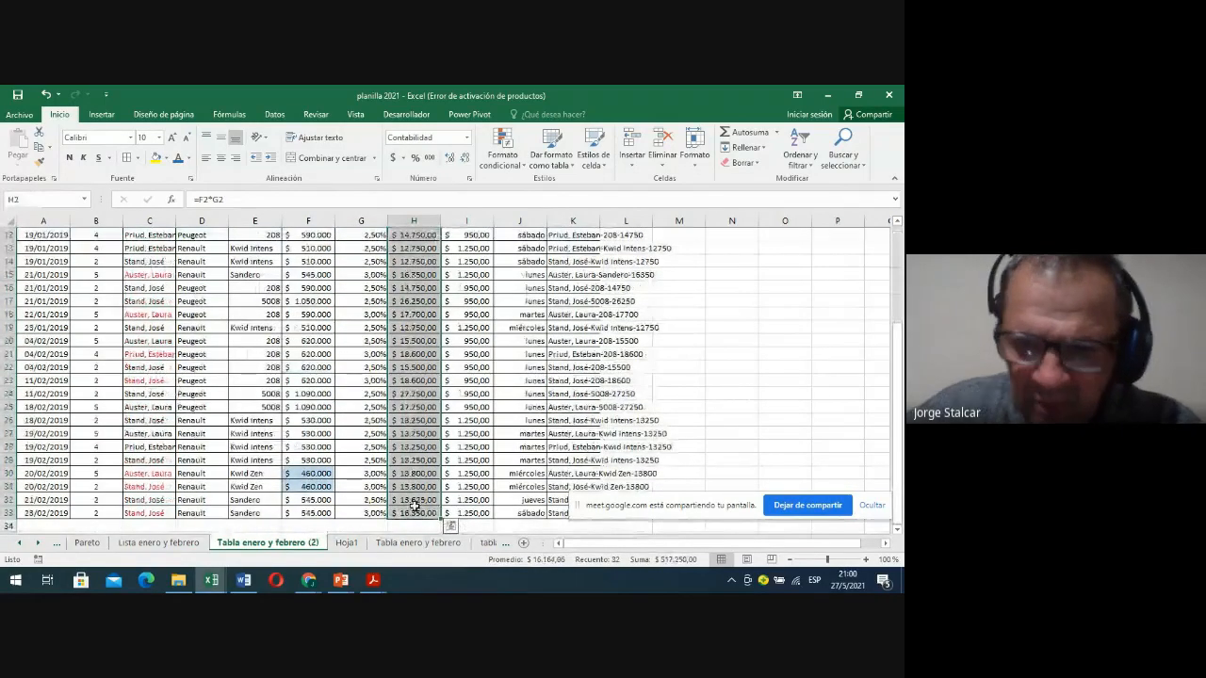
scroll(415, 507, "up", 4)
key("Delete")
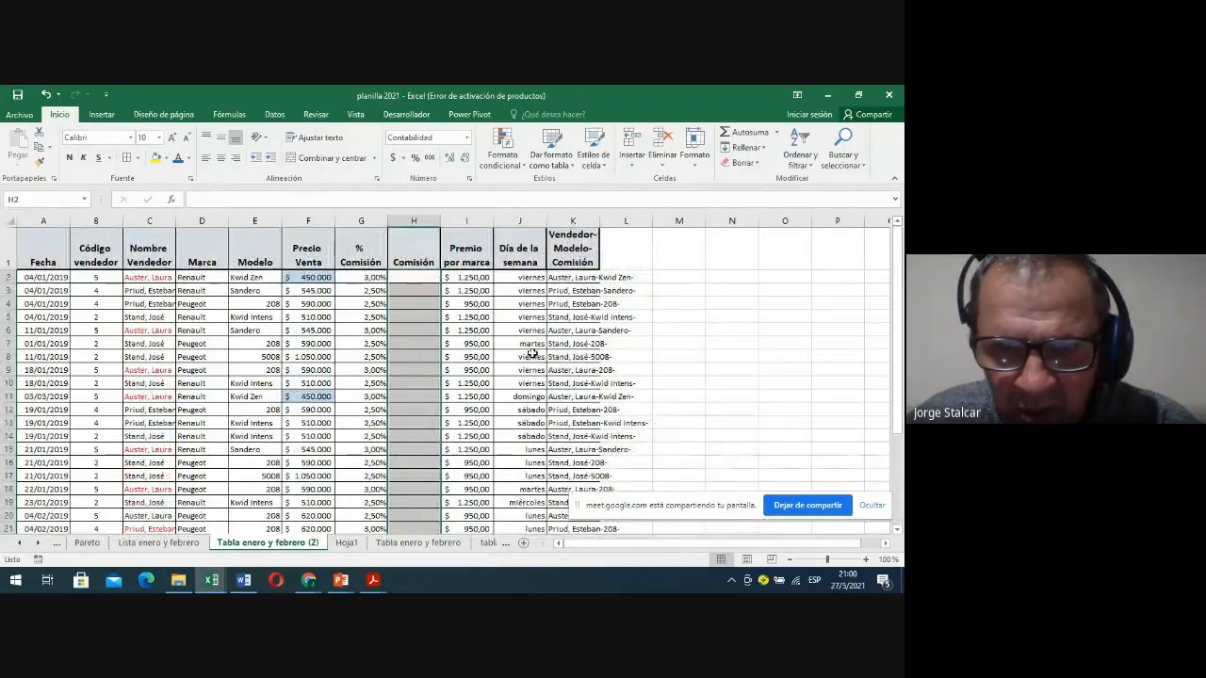
left_click_drag(572, 276, 563, 512)
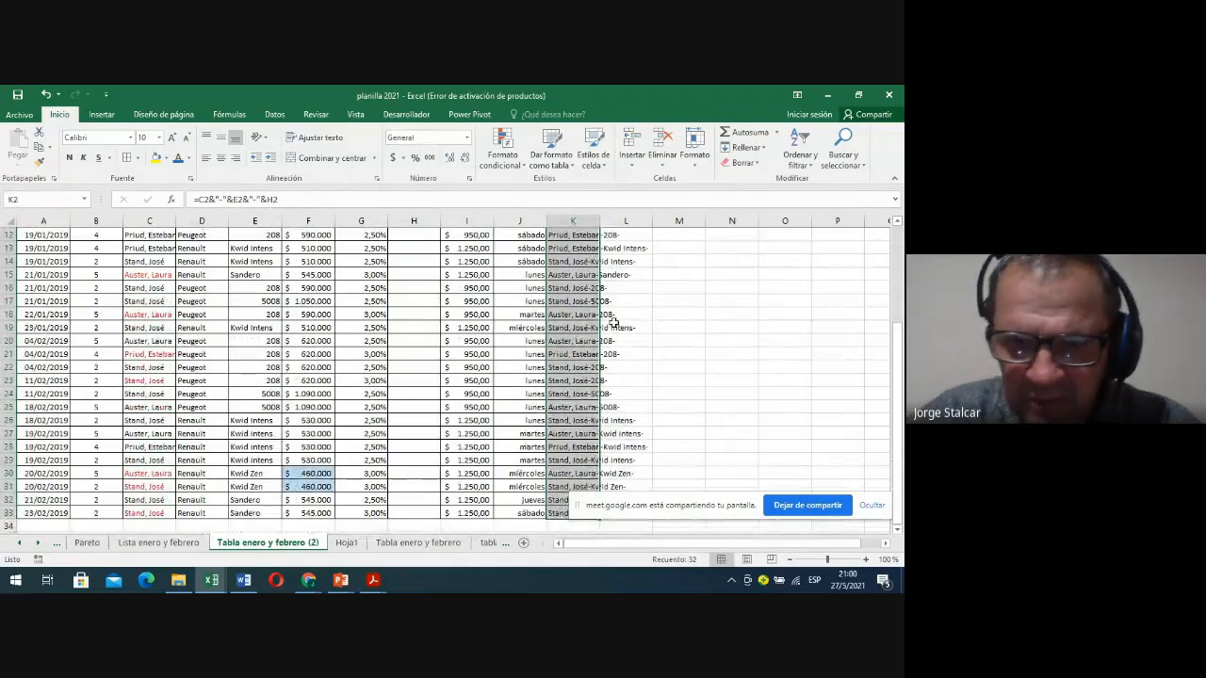
scroll(614, 322, "up", 4)
key("Delete")
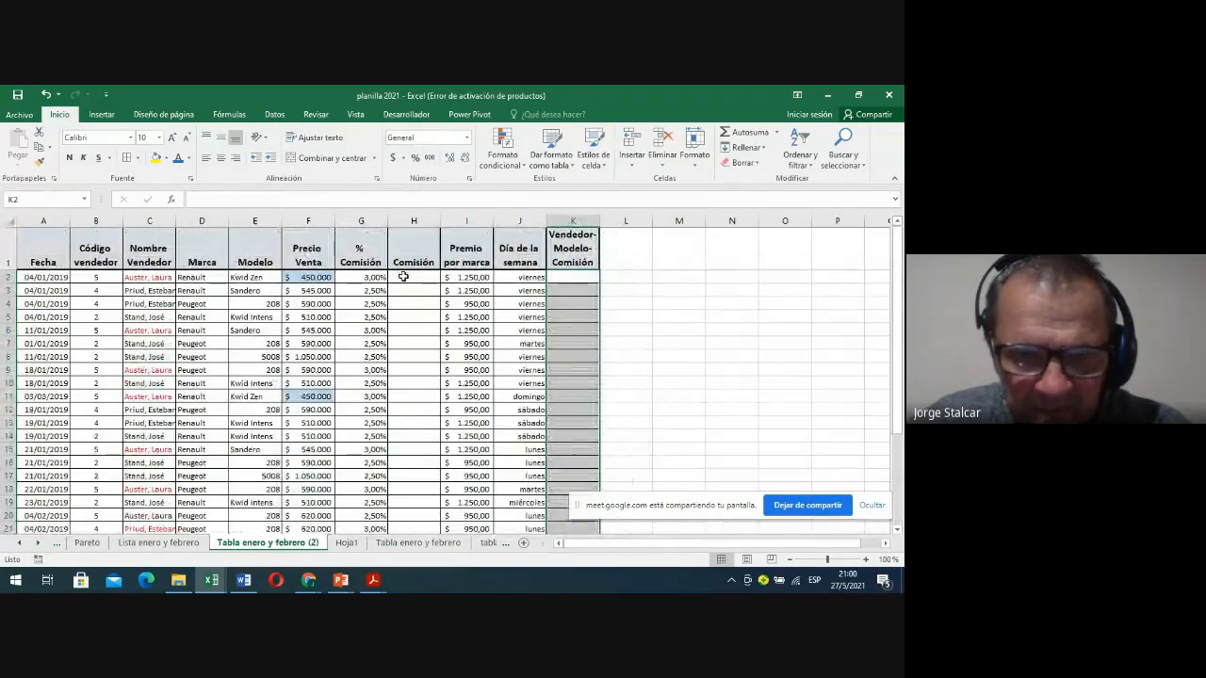
left_click(417, 278)
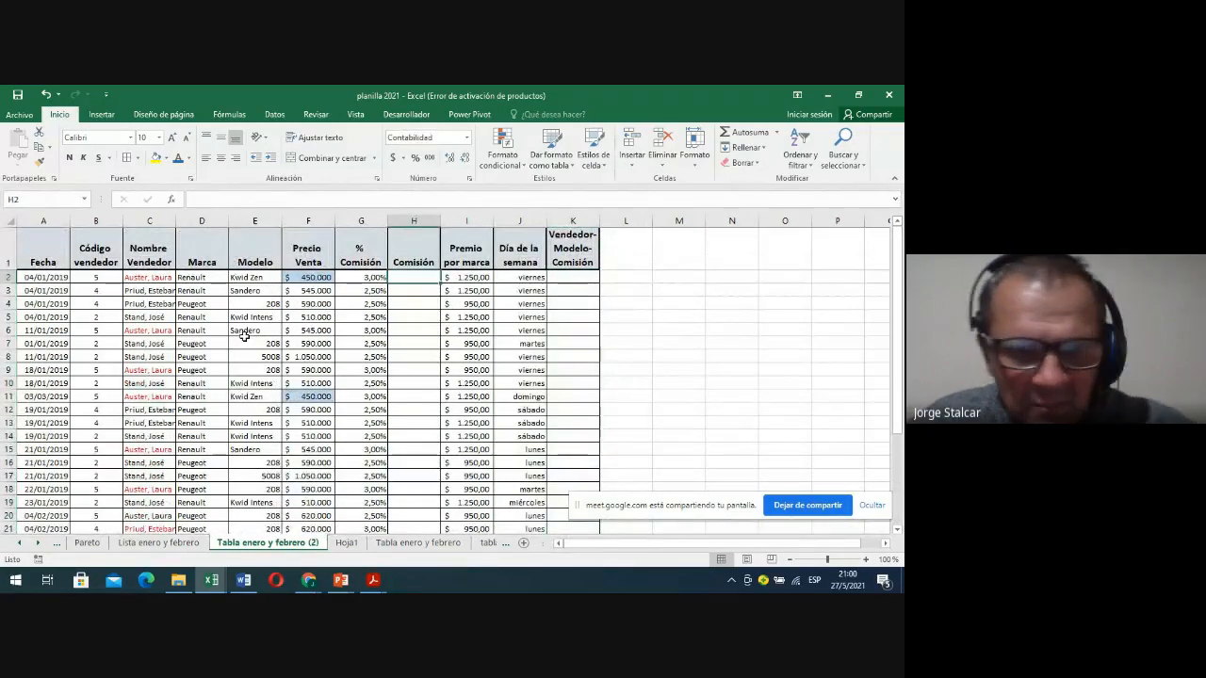
Format the list range A1:K33 as a table with headers, using the Estilo de tabla claro 9 style
left_click(245, 341)
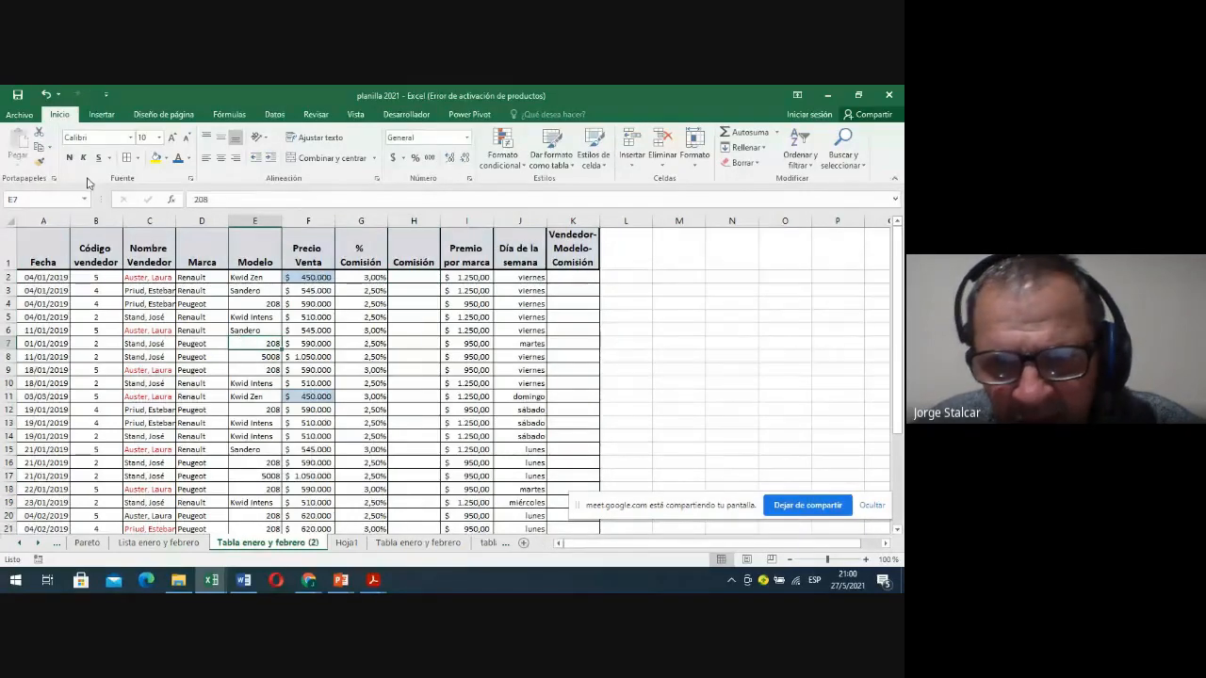
left_click(551, 153)
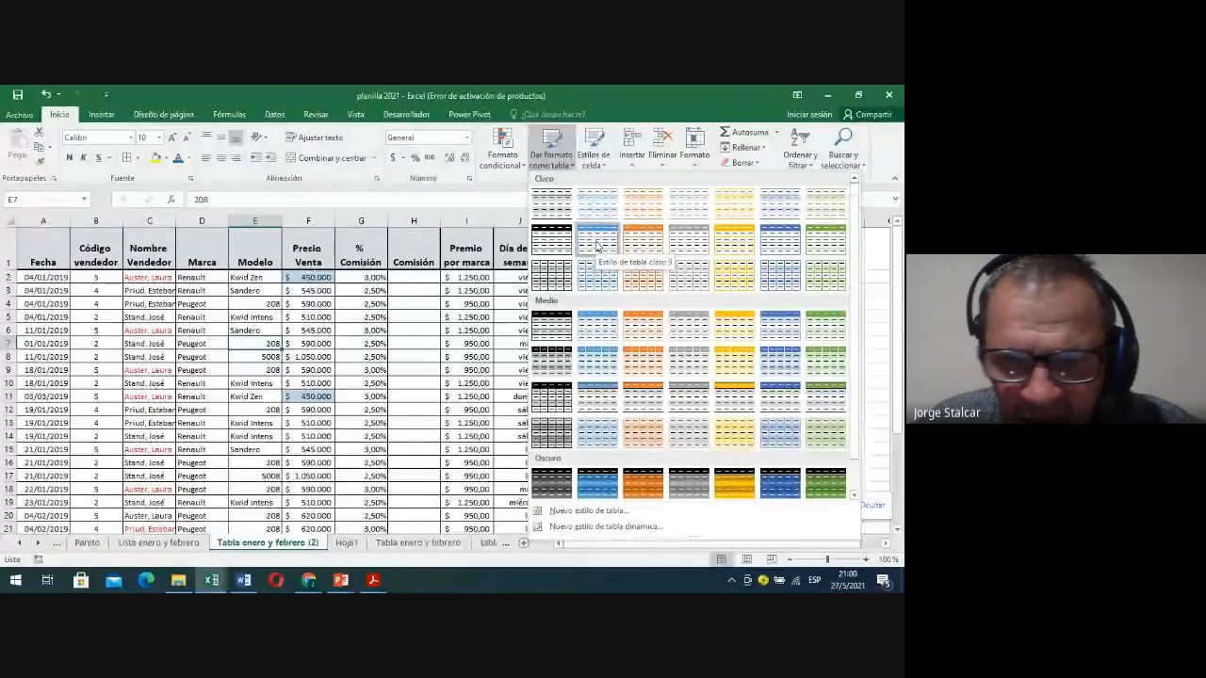
left_click(597, 245)
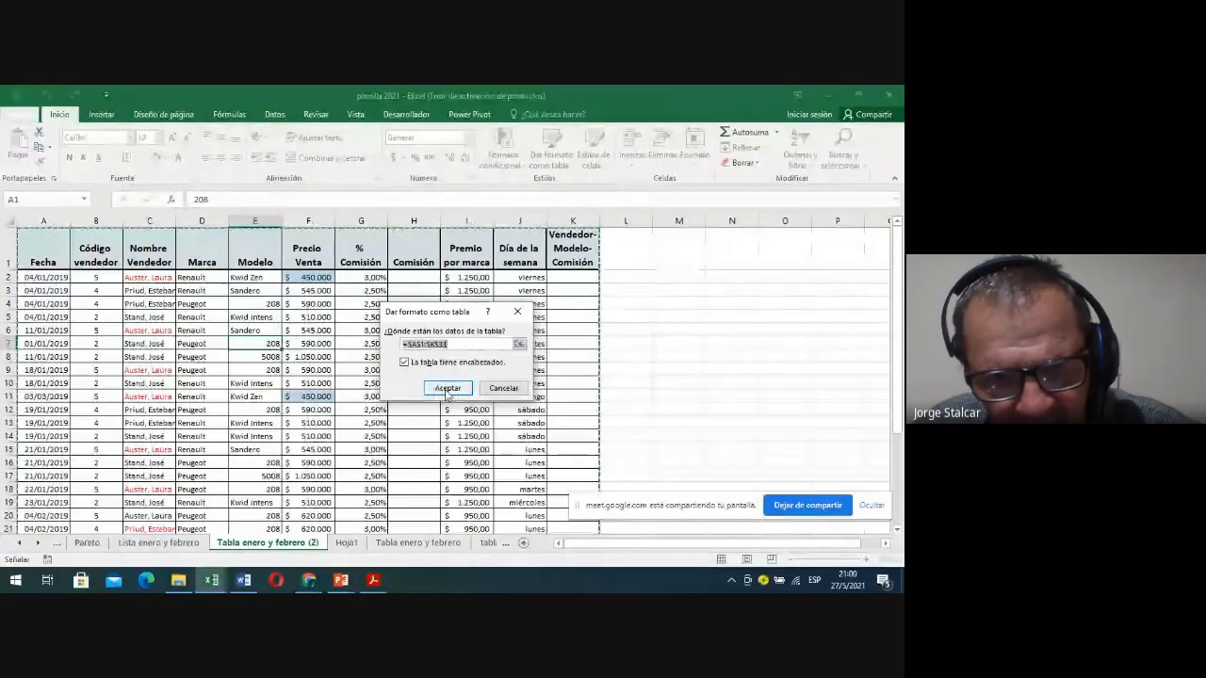
left_click(435, 392)
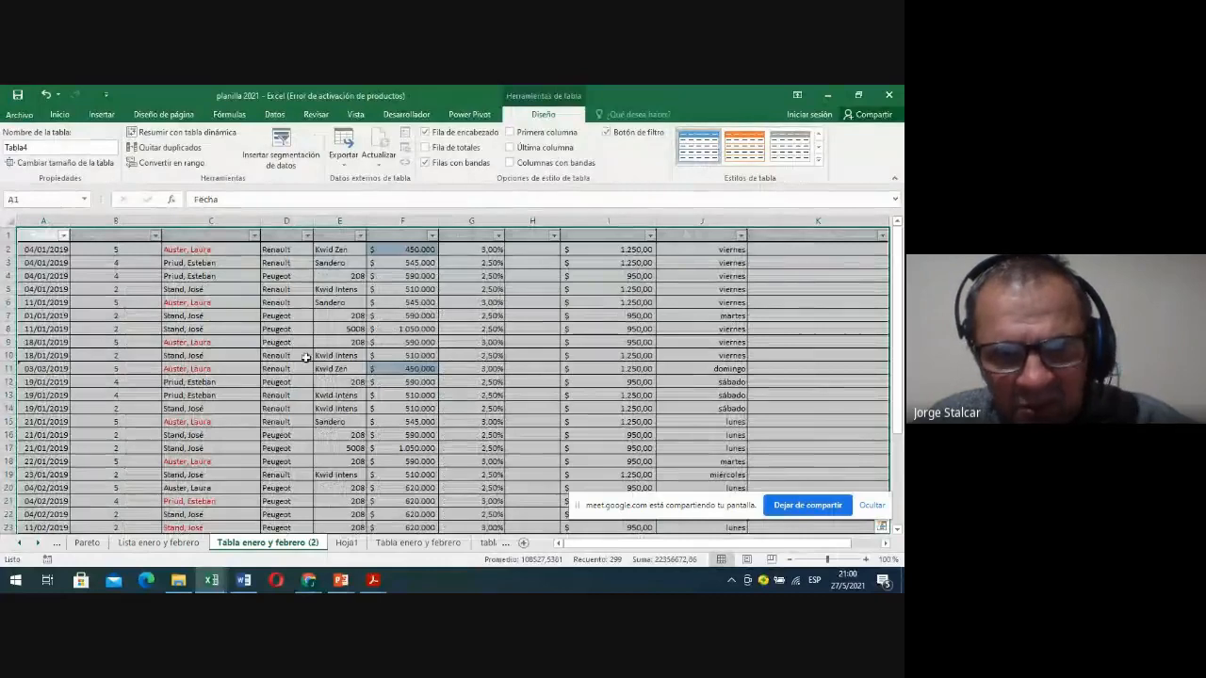
Narrow the Código vendedor and Nombre Vendedor columns of the table
left_click(288, 340)
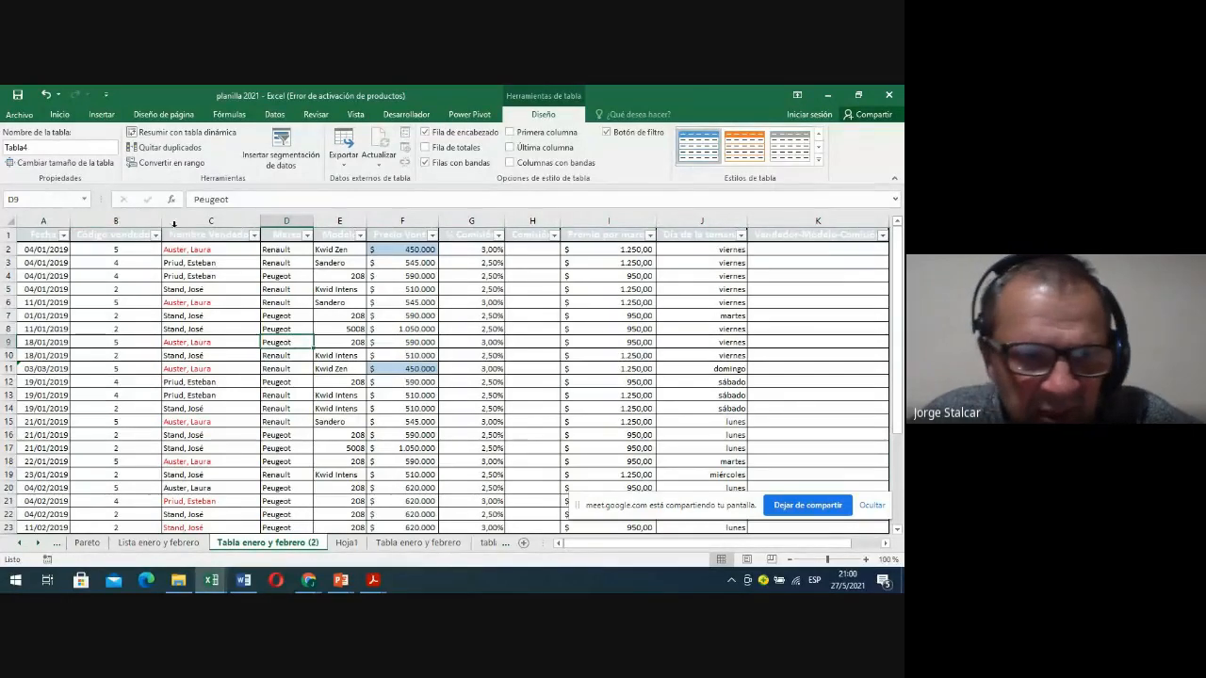
left_click_drag(162, 223, 126, 222)
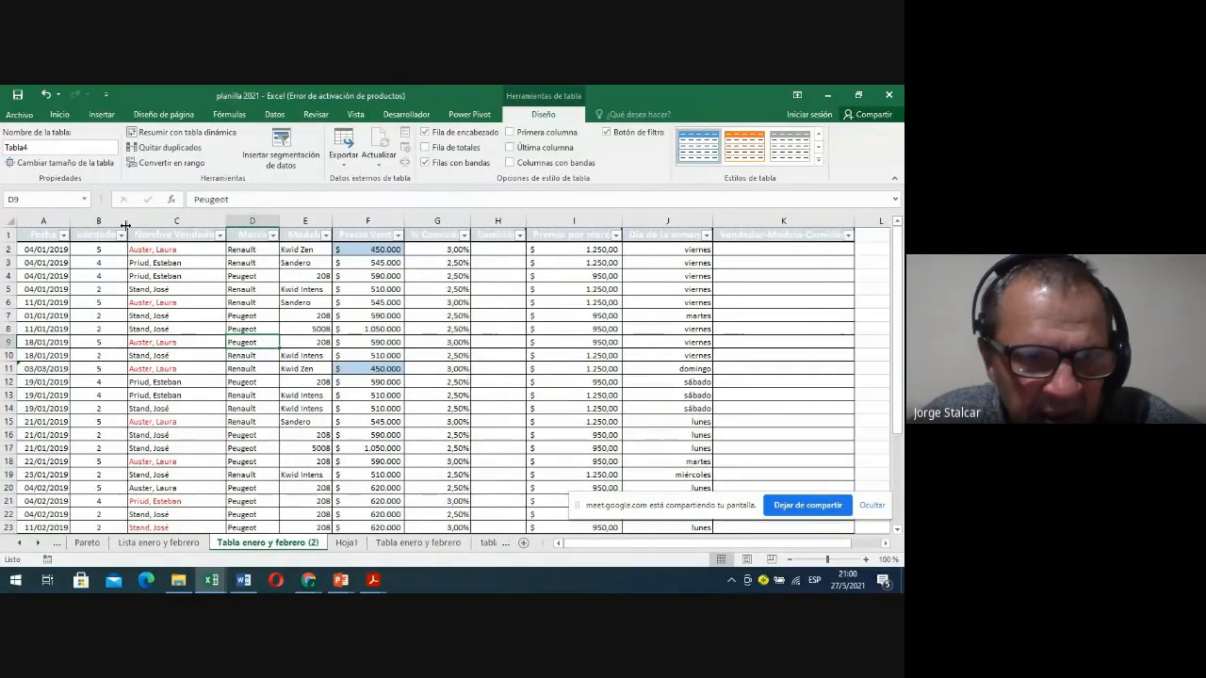
left_click_drag(226, 222, 196, 222)
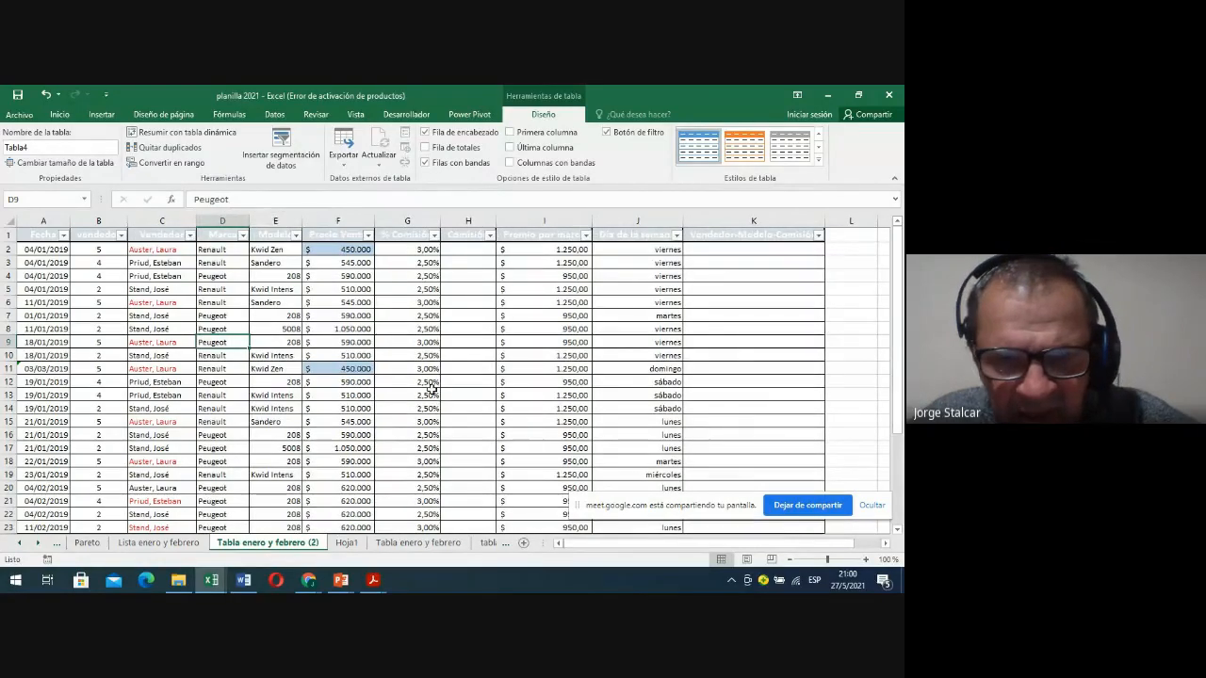
Compare the table design tools offered inside the new table with those on the plain Lista enero y febrero sheet
left_click(468, 248)
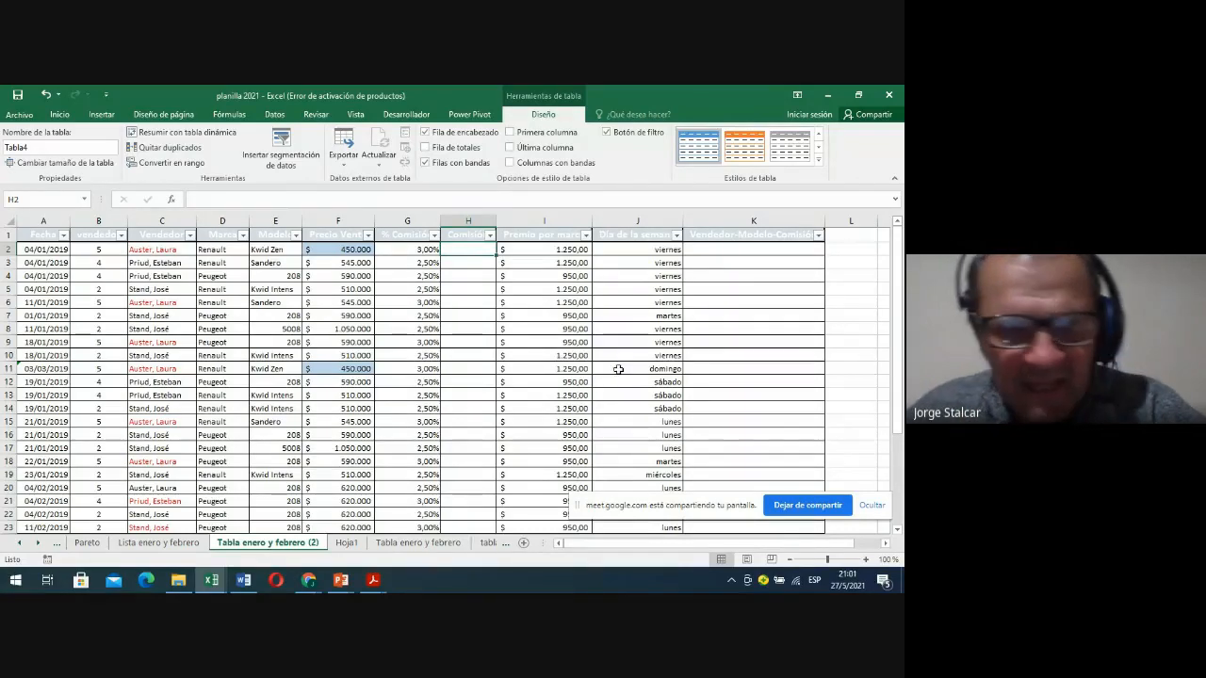
left_click(203, 302)
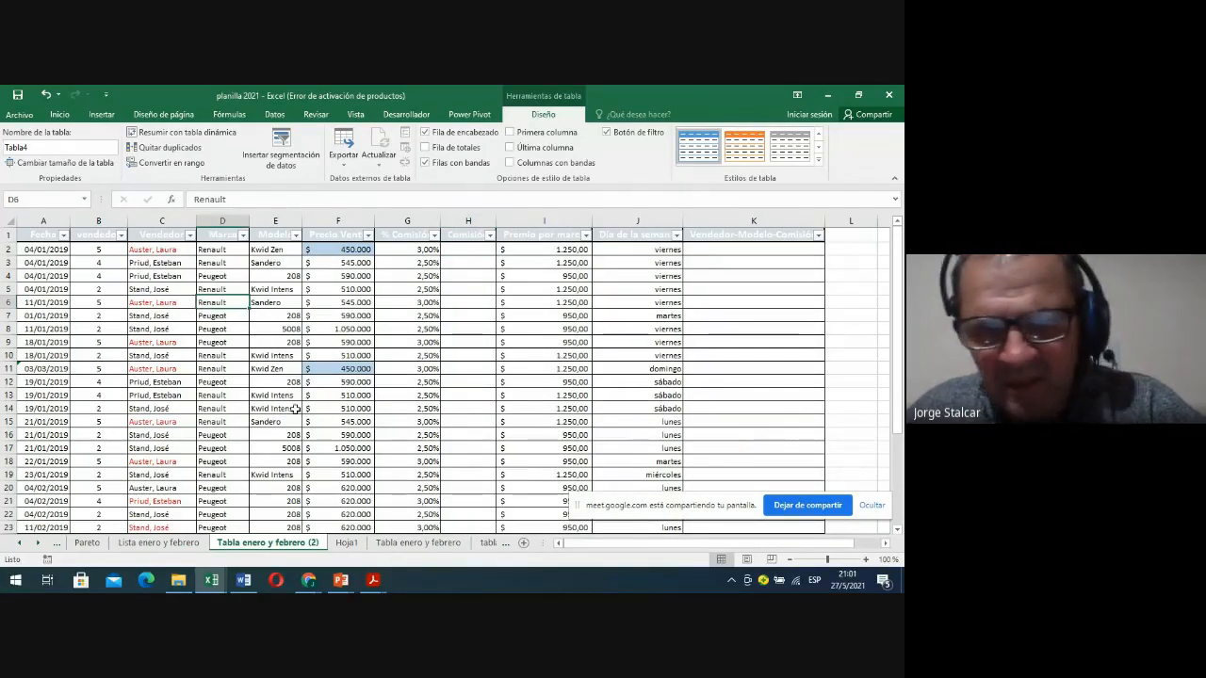
left_click(89, 250)
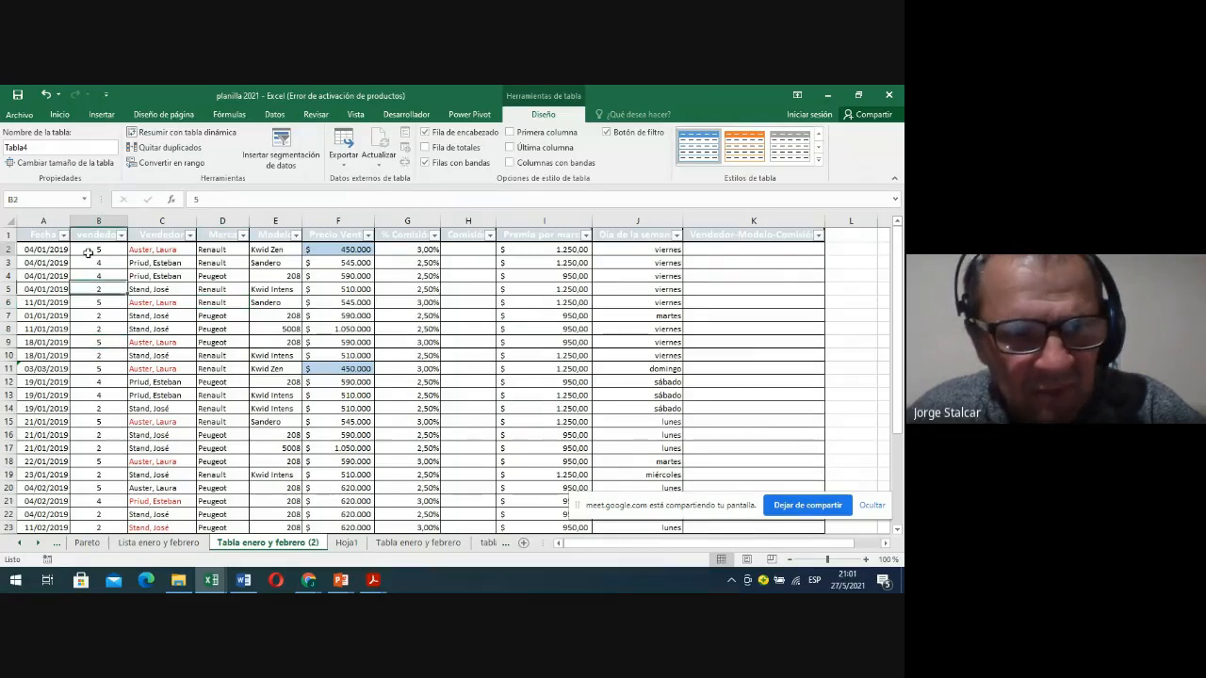
left_click(217, 382)
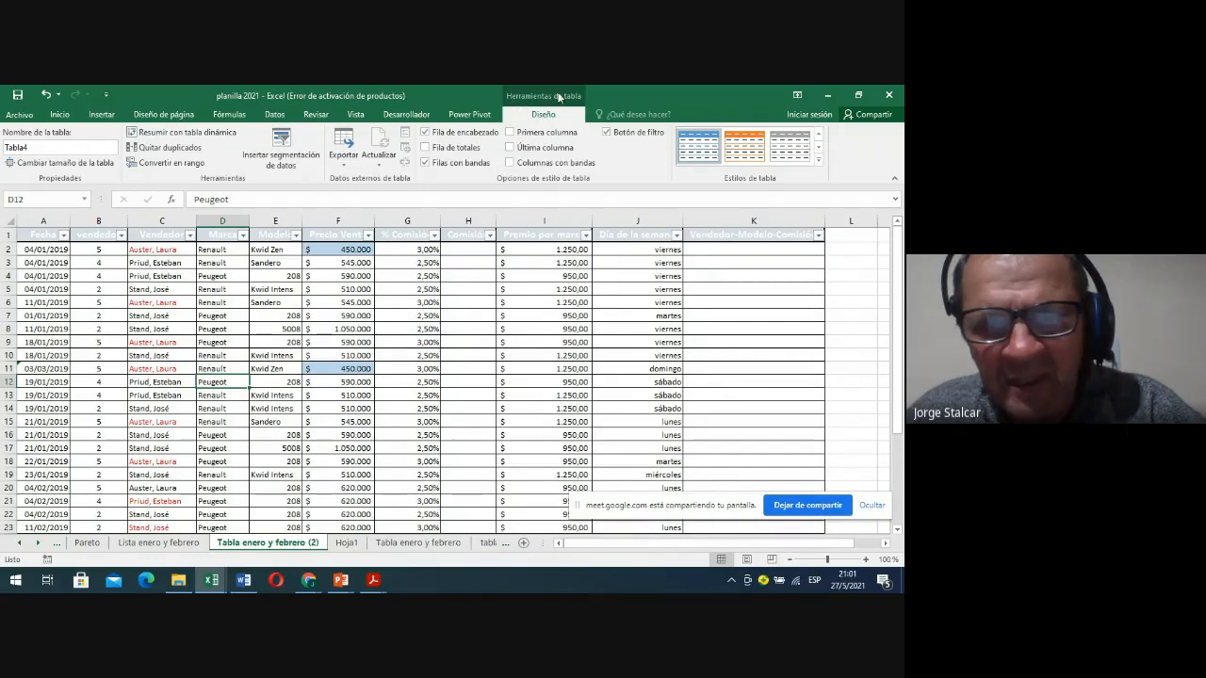
left_click(158, 543)
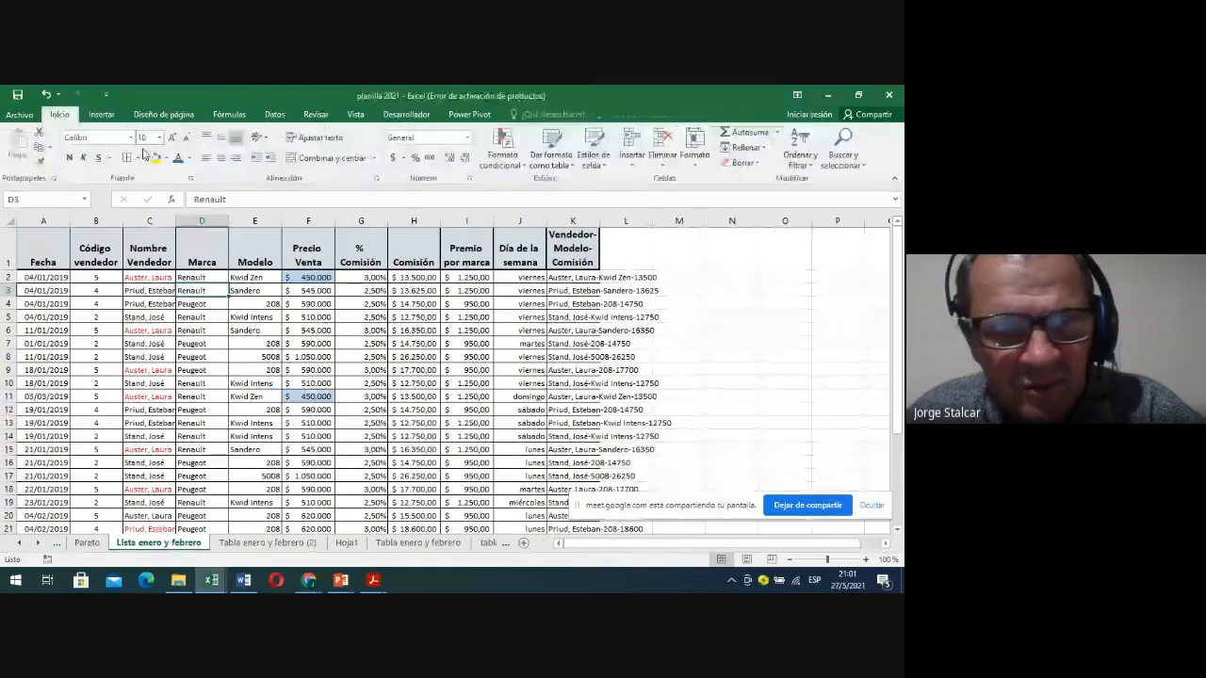
left_click(201, 357)
left_click(31, 315)
left_click(267, 368)
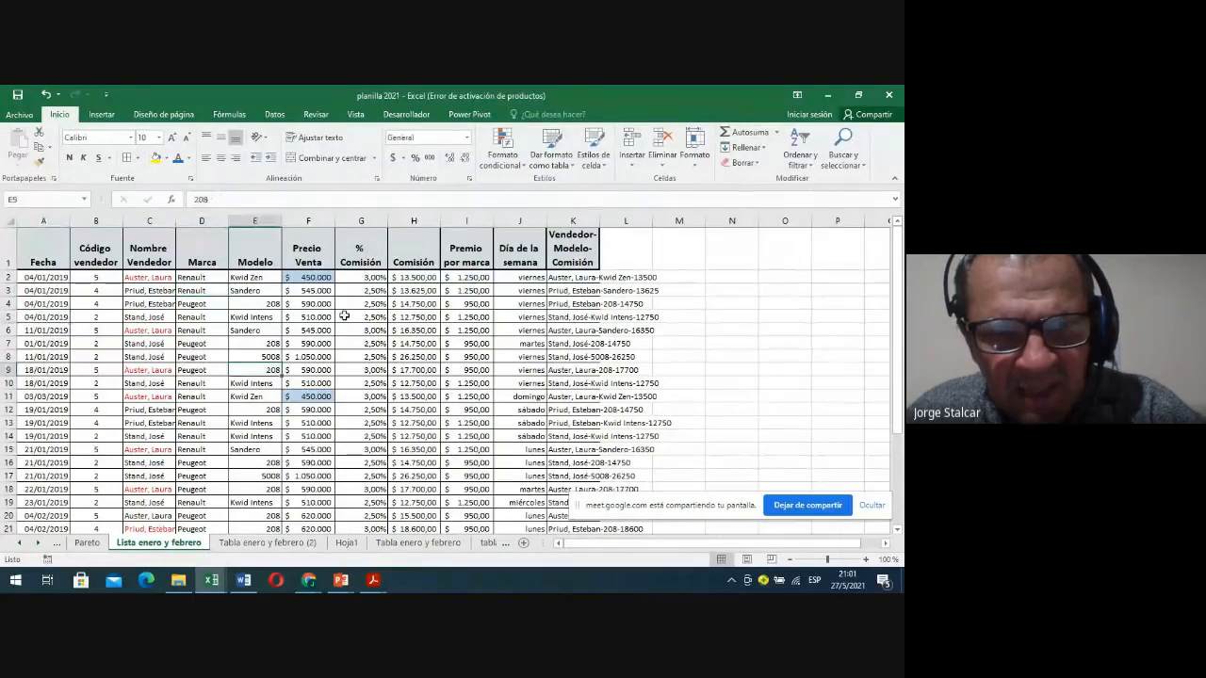
left_click(346, 318)
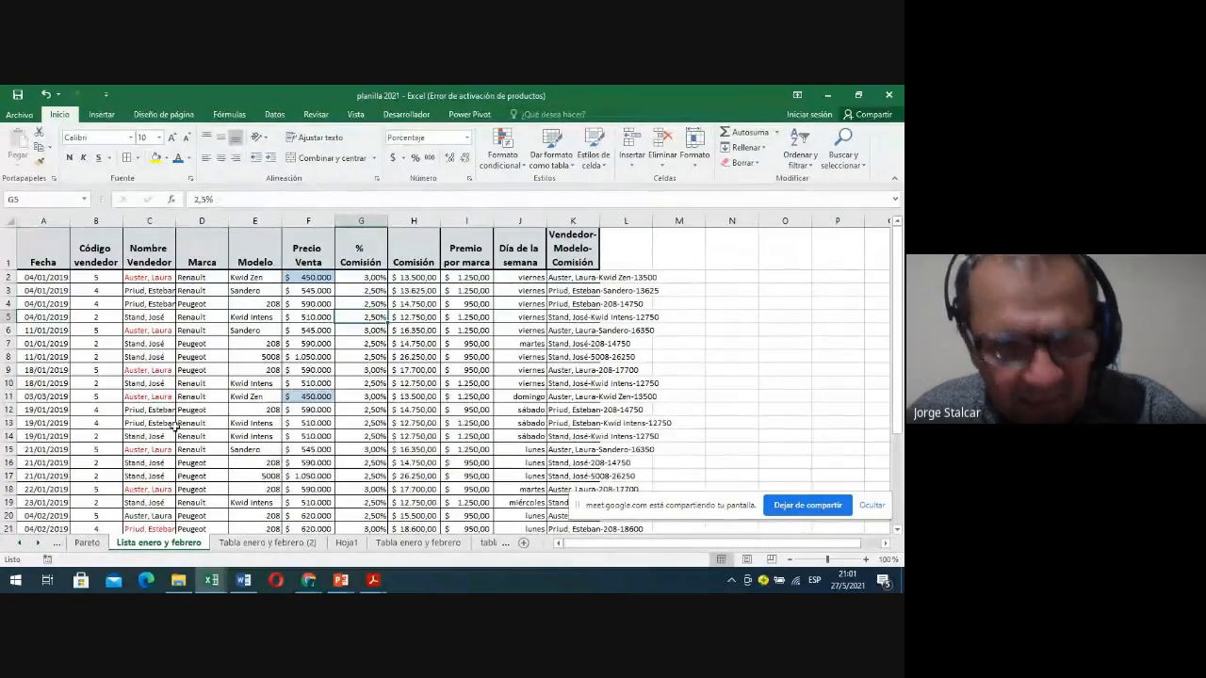
left_click(271, 544)
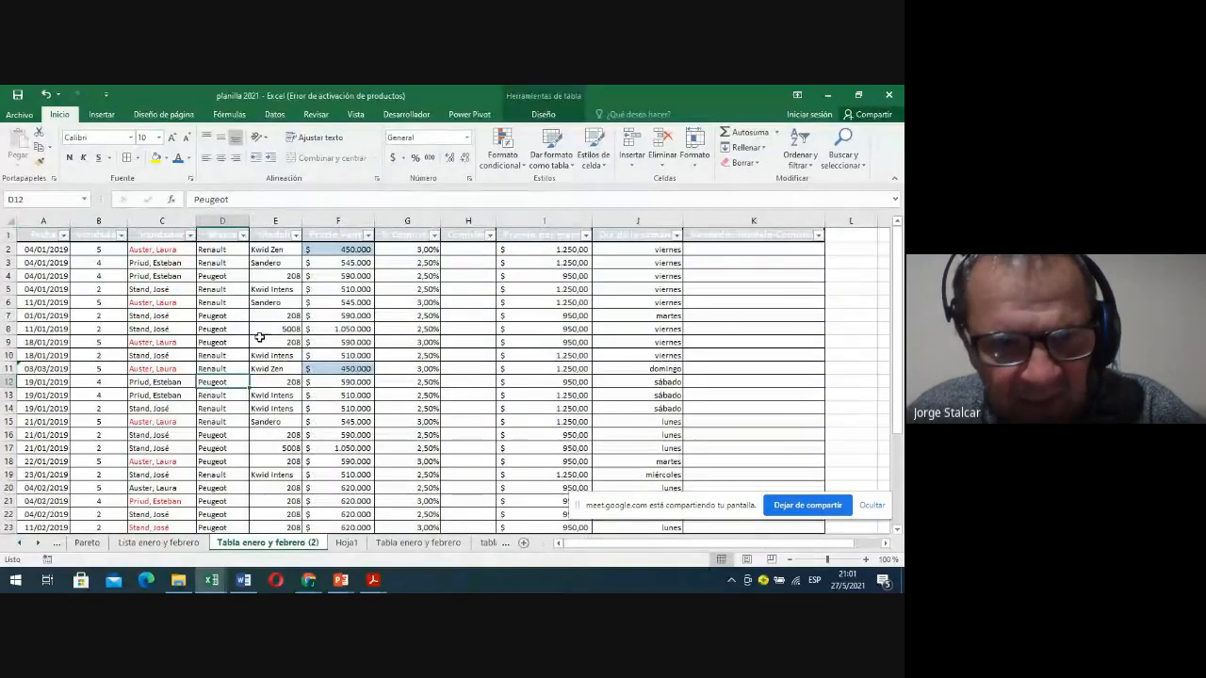
Rename the table as VentasEneFeb
left_click(543, 110)
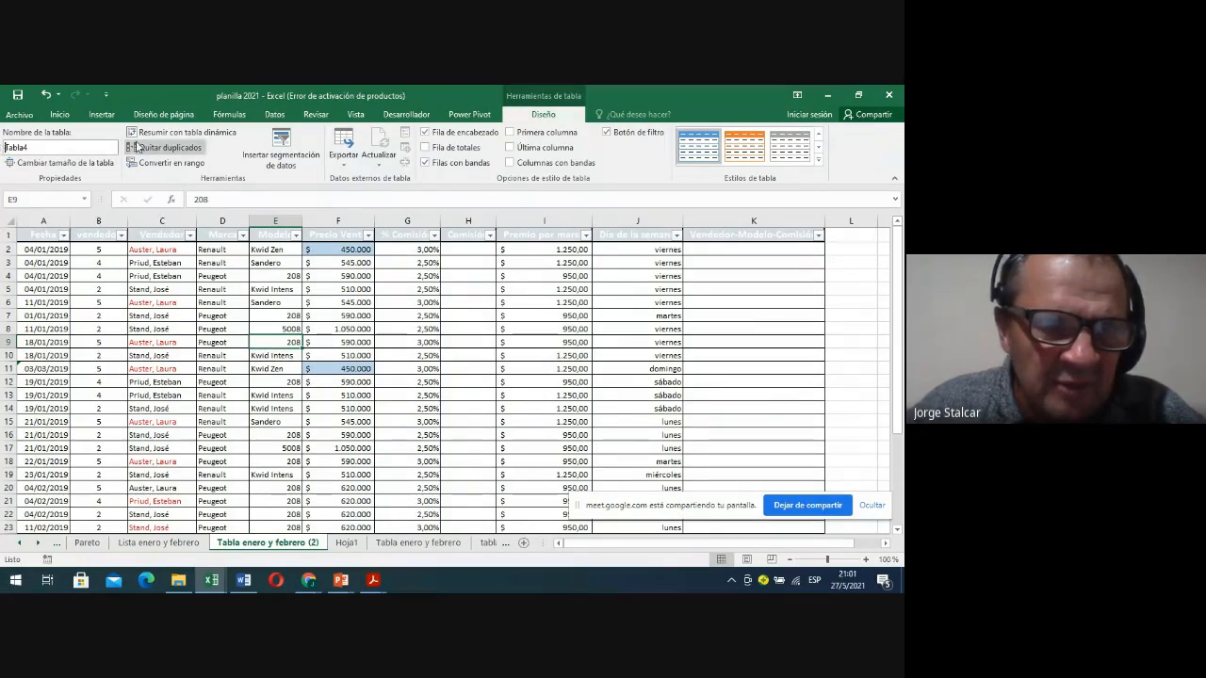
left_click_drag(71, 146, 3, 147)
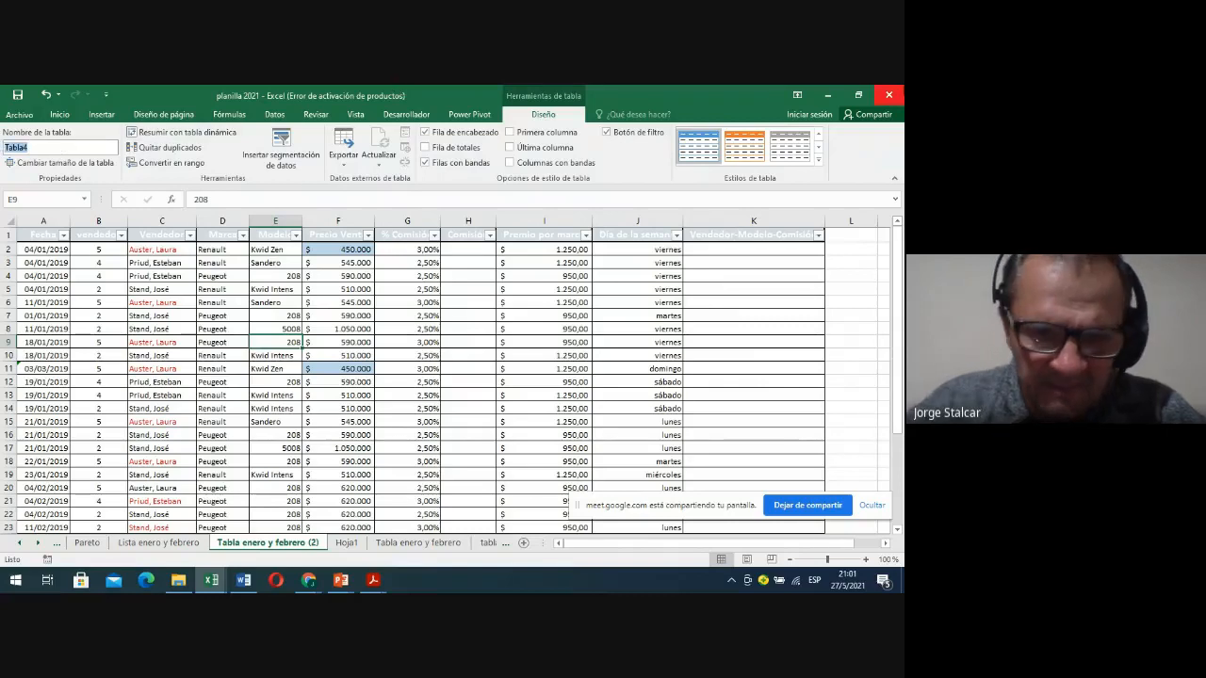
type("Ventas")
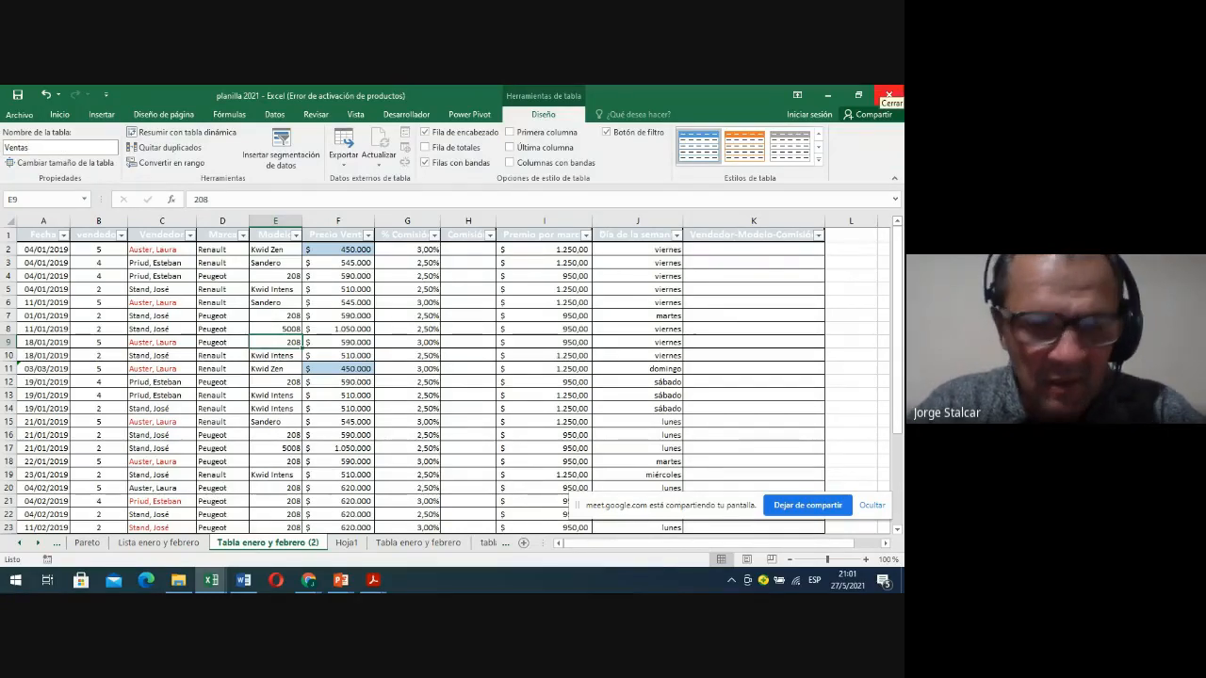
type("Ene")
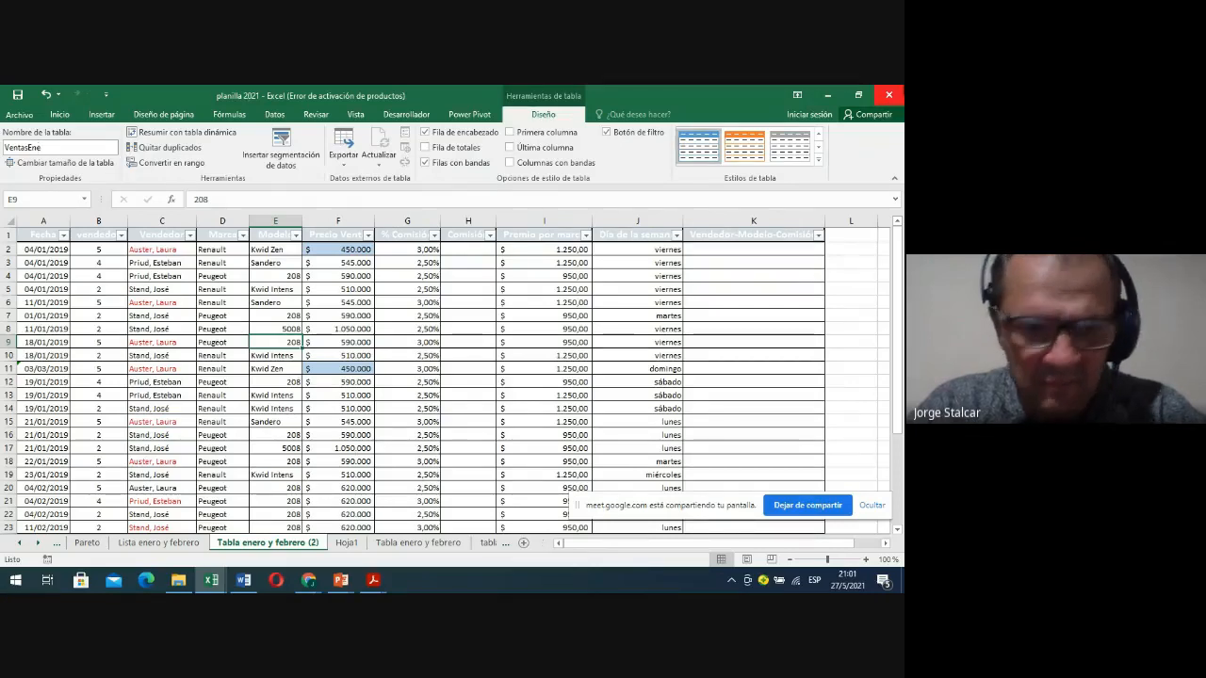
type("Feb")
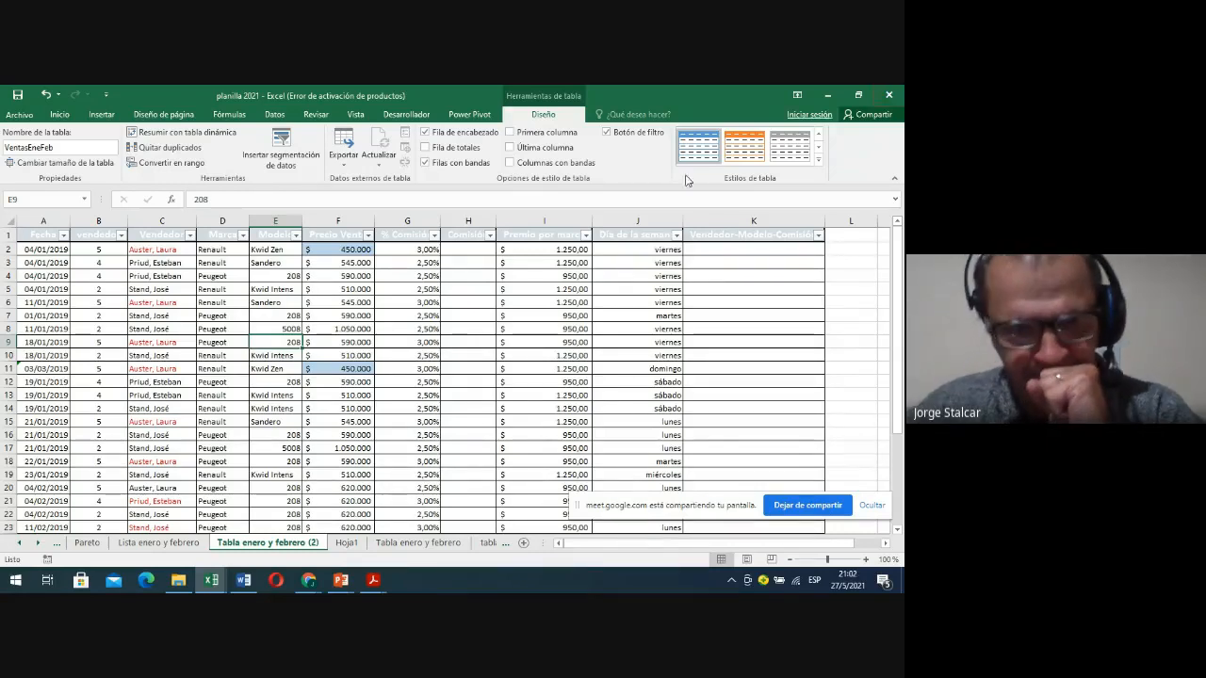
Fill the table's Comisión column from H2 with the formula =[@[Precio Venta]]*[@[% Comisión]]
left_click(484, 252)
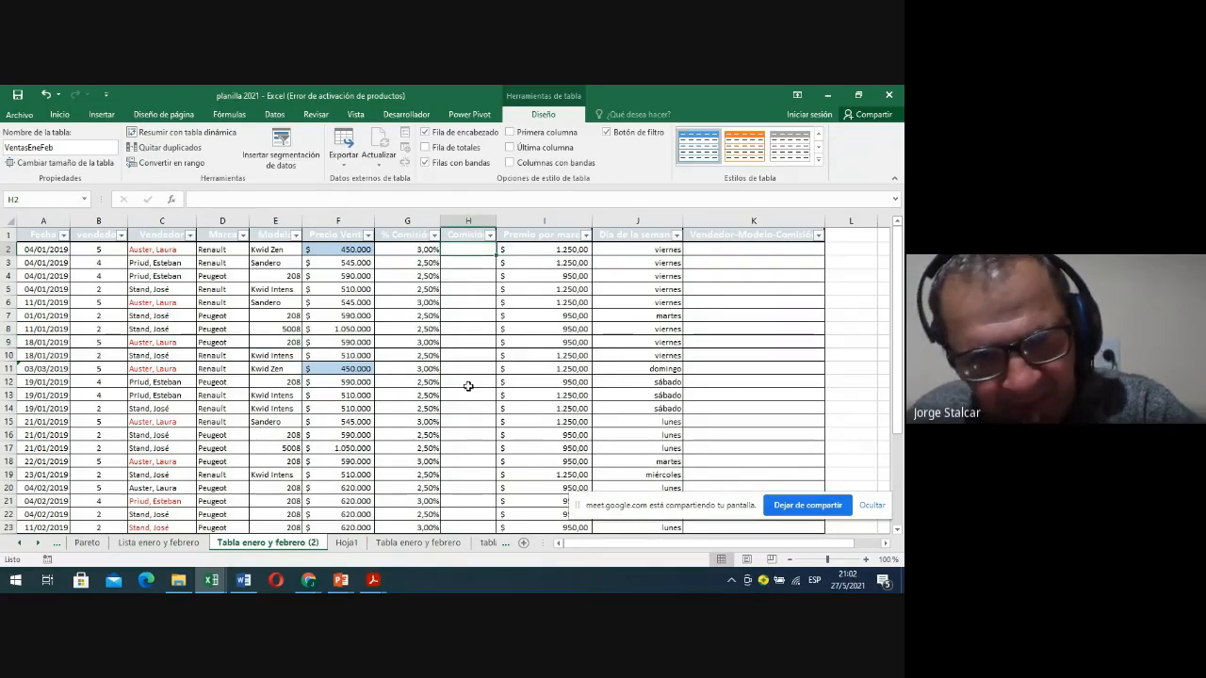
left_click(339, 250)
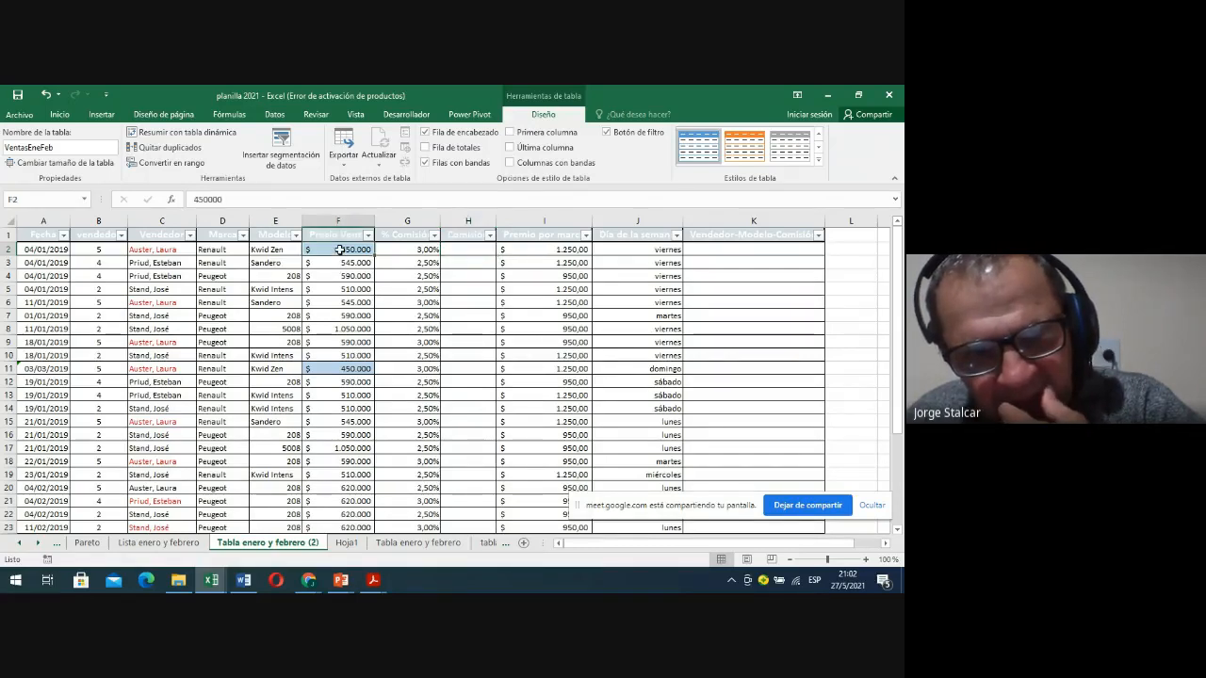
left_click(405, 253)
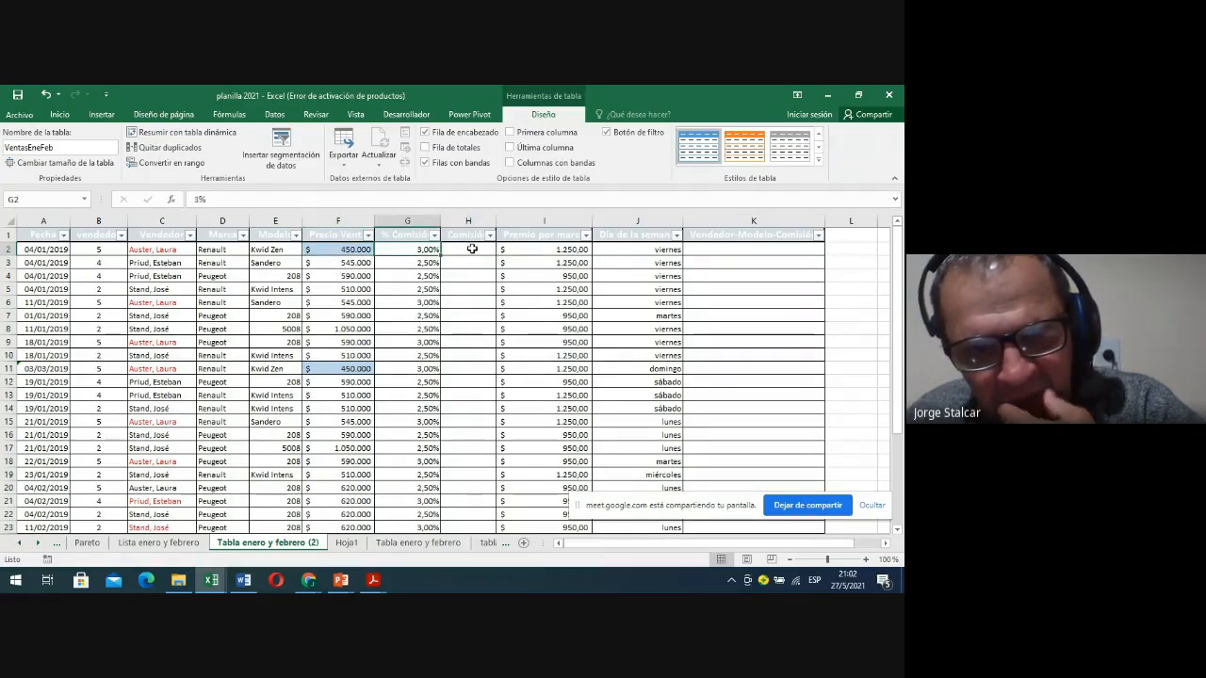
left_click(471, 249)
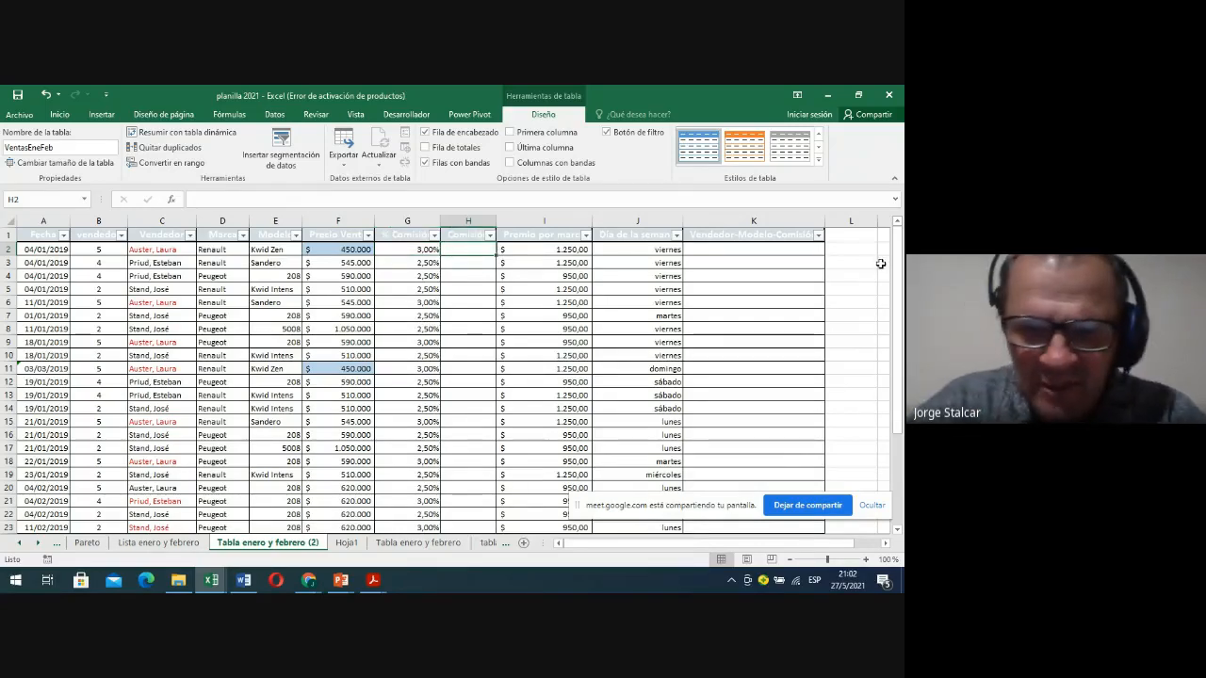
type("=")
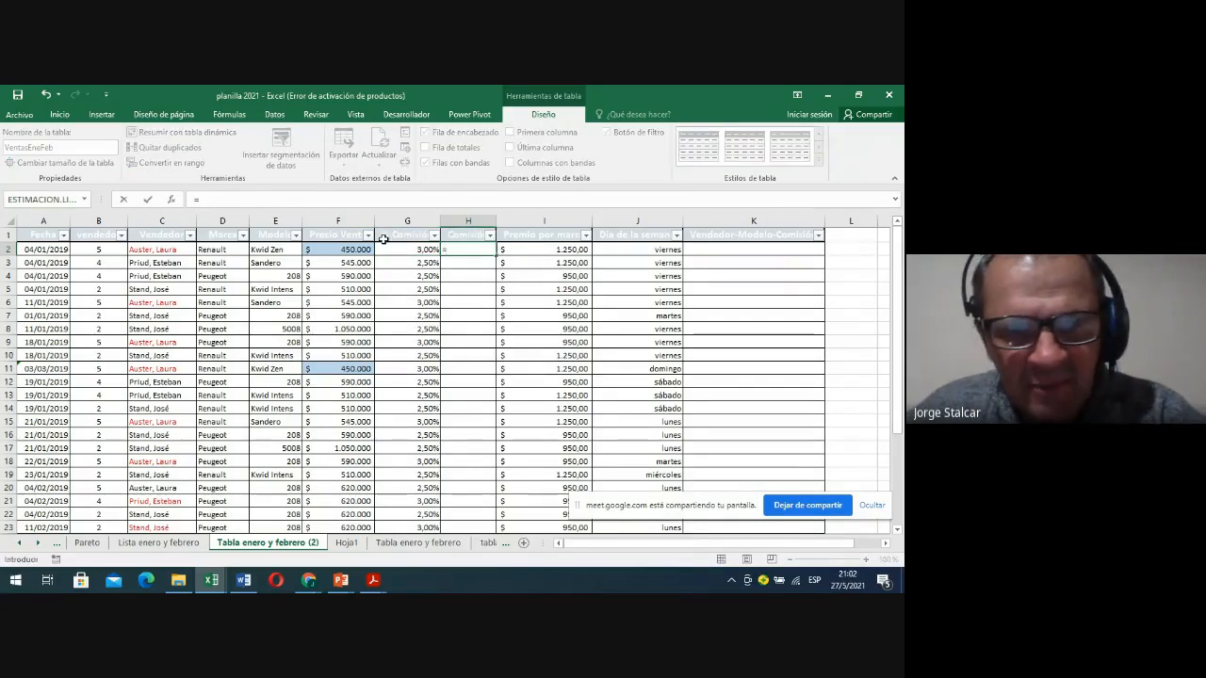
left_click(357, 246)
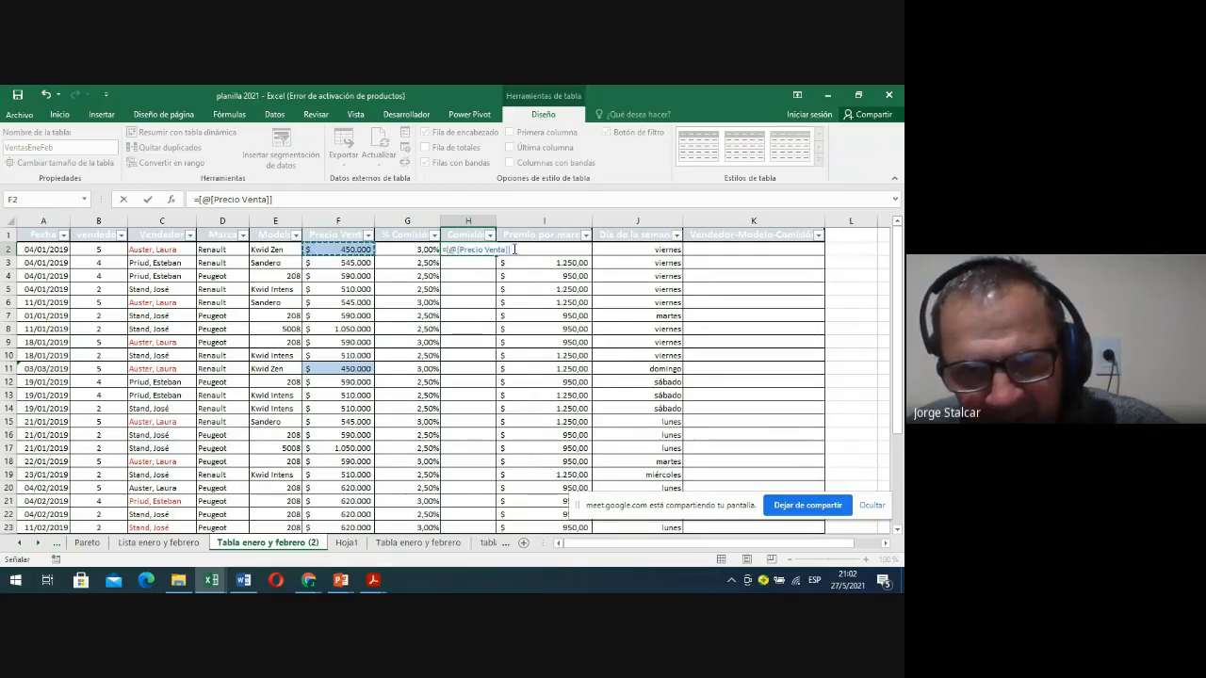
type("*")
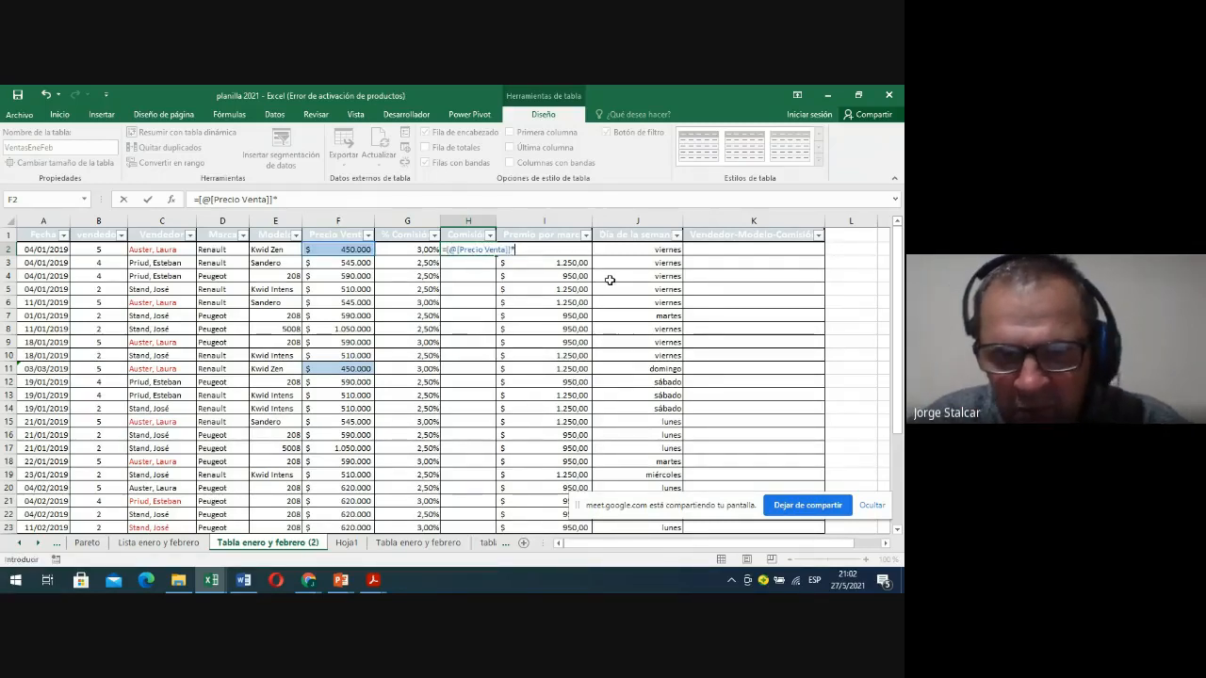
left_click(402, 249)
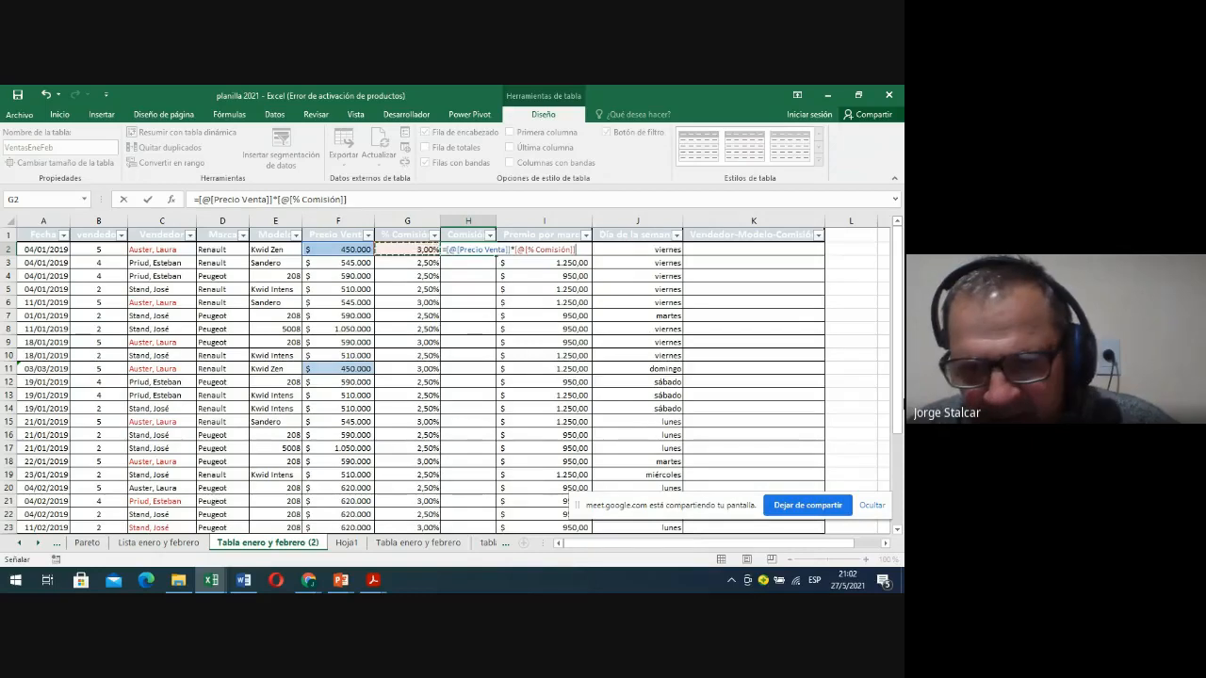
key("Return")
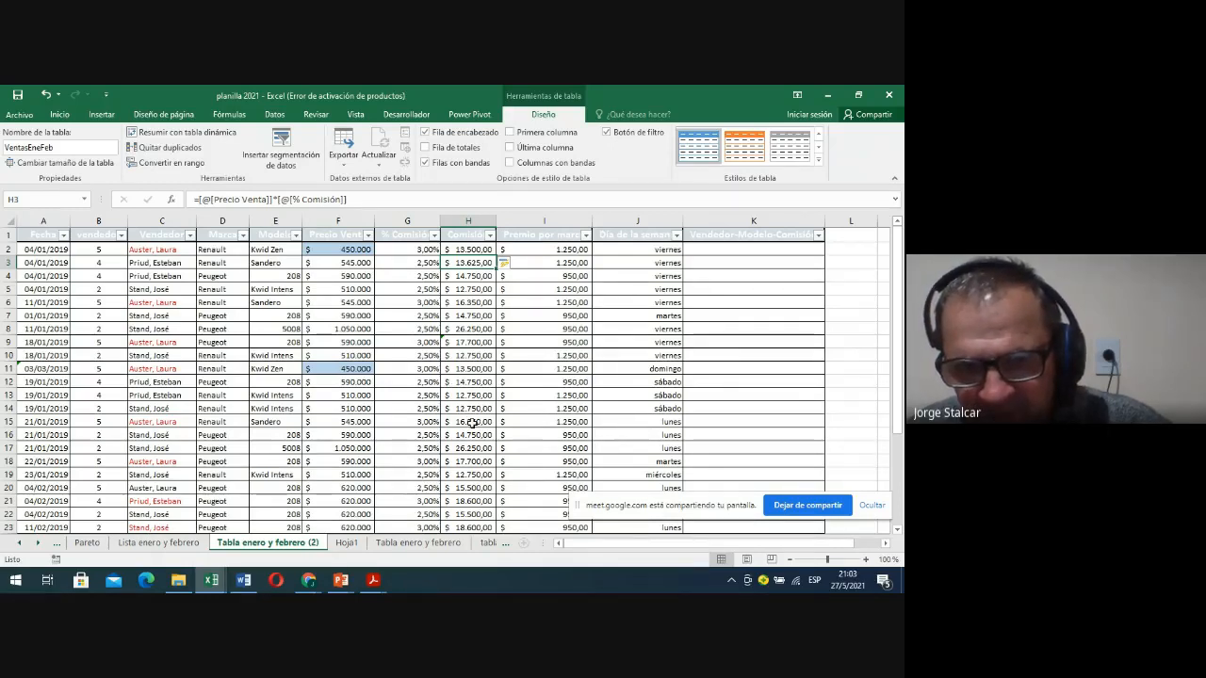
left_click(710, 251)
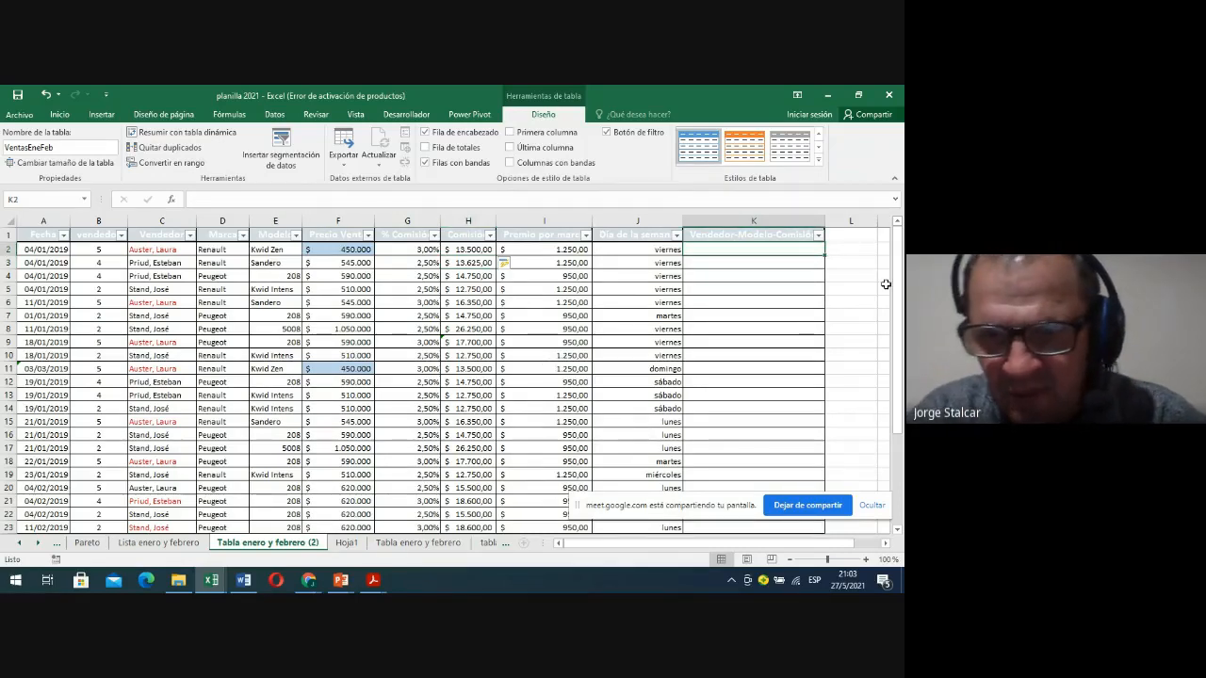
type("=")
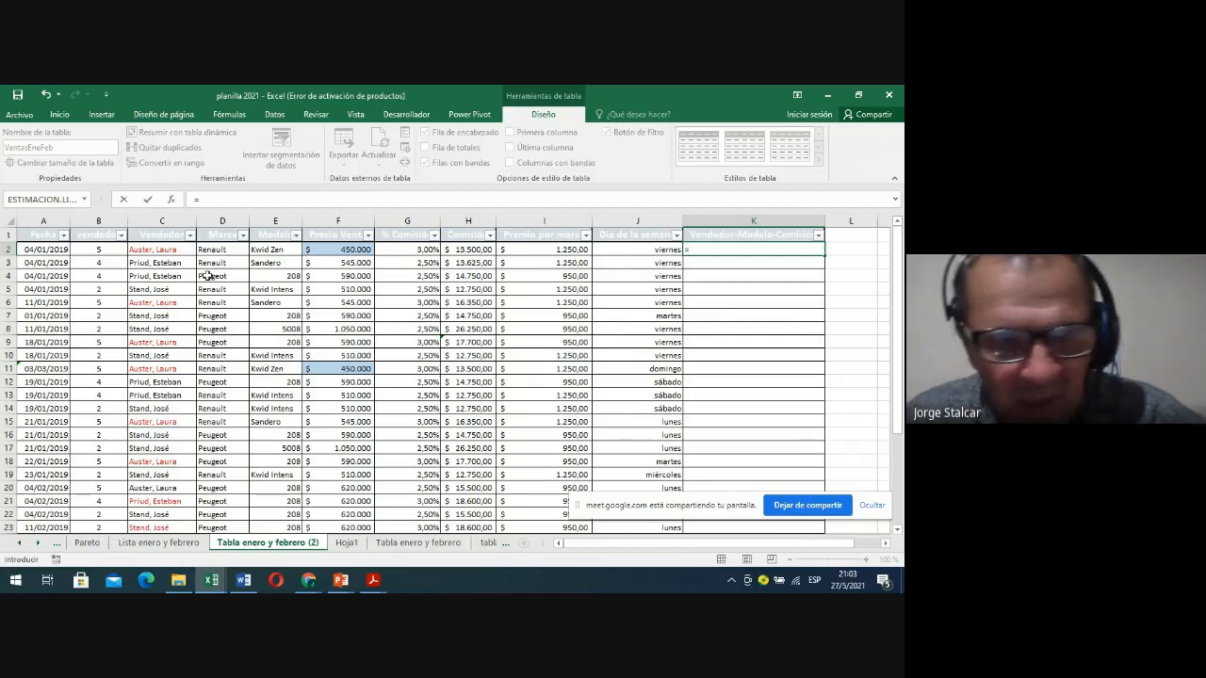
left_click(160, 251)
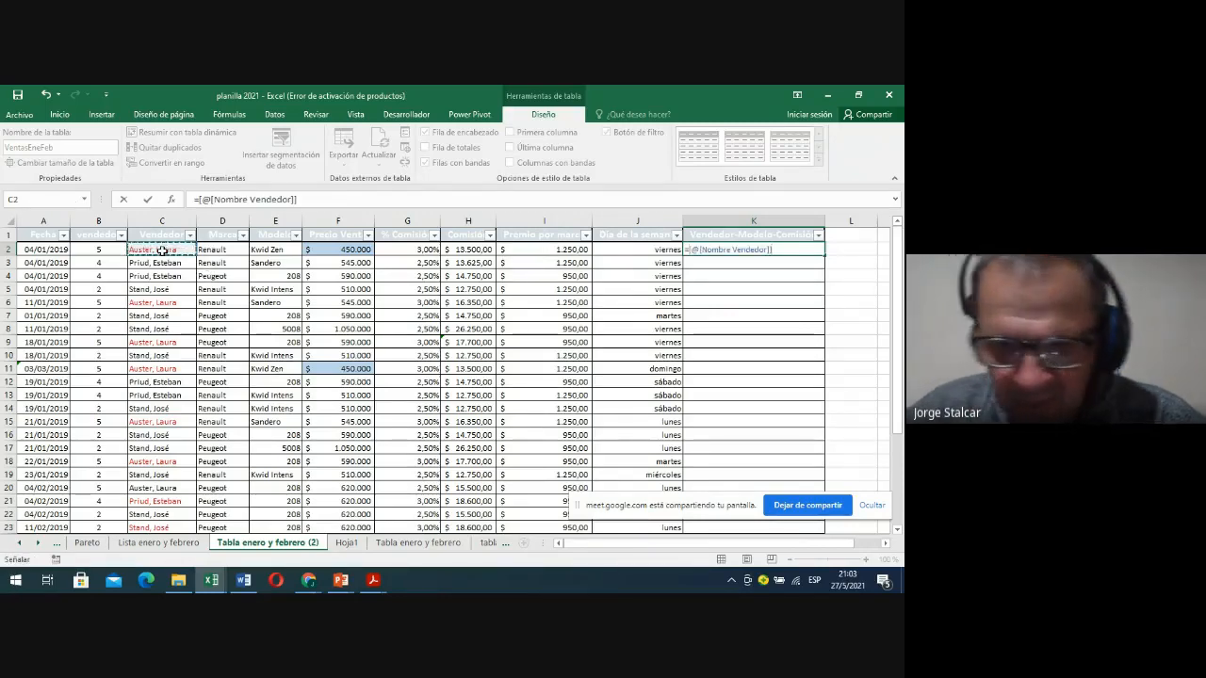
type("&")
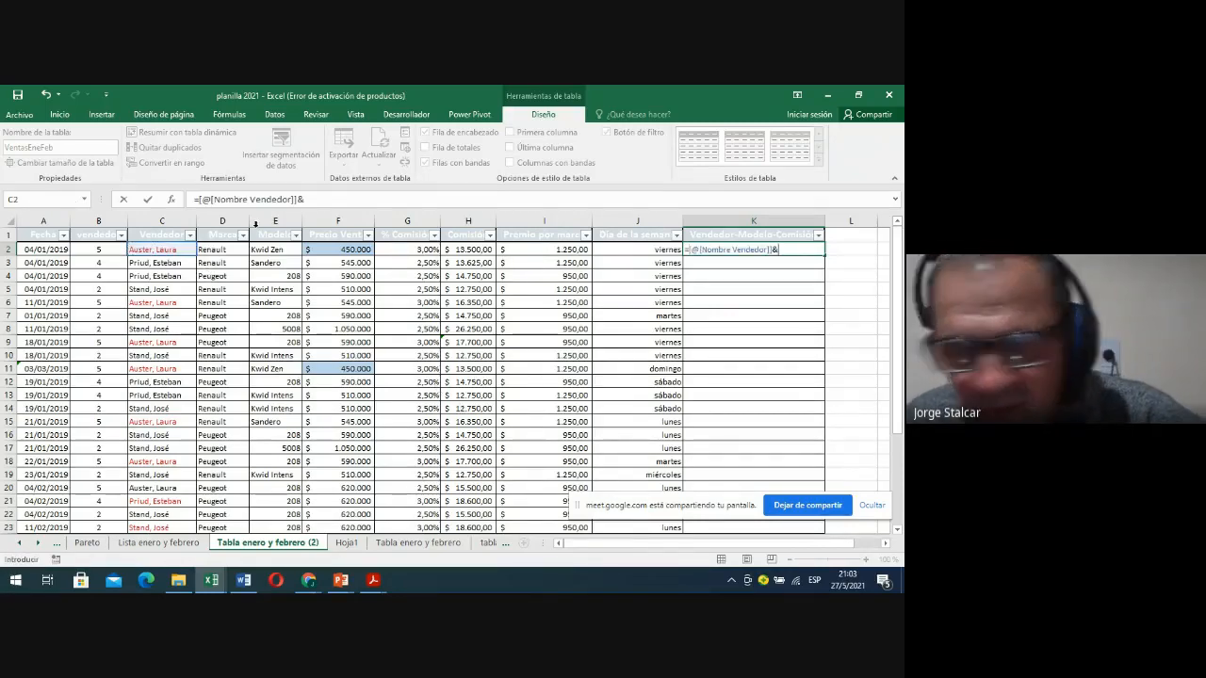
left_click(283, 250)
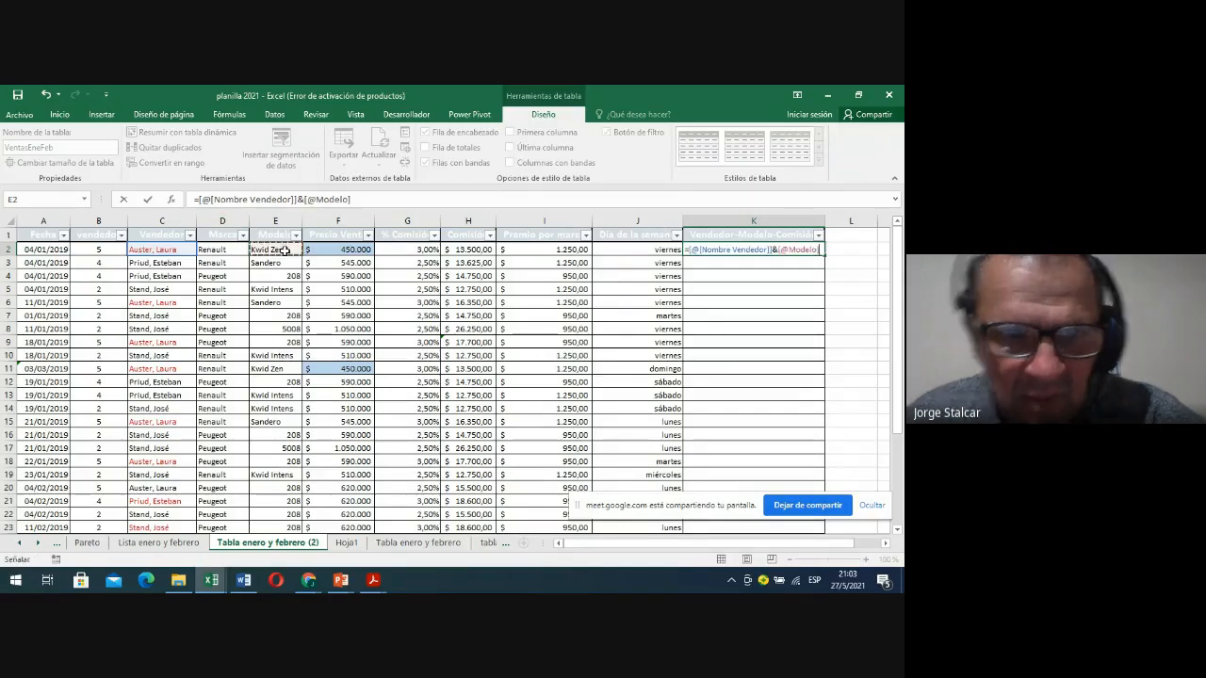
type("&")
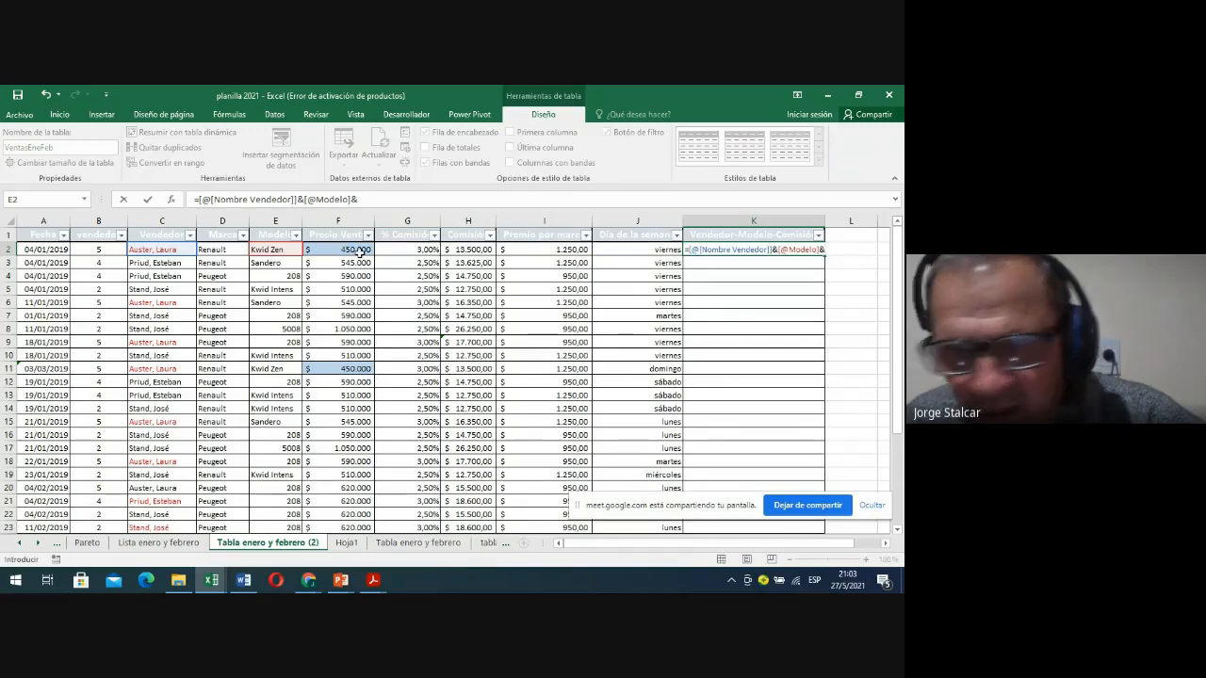
left_click(465, 250)
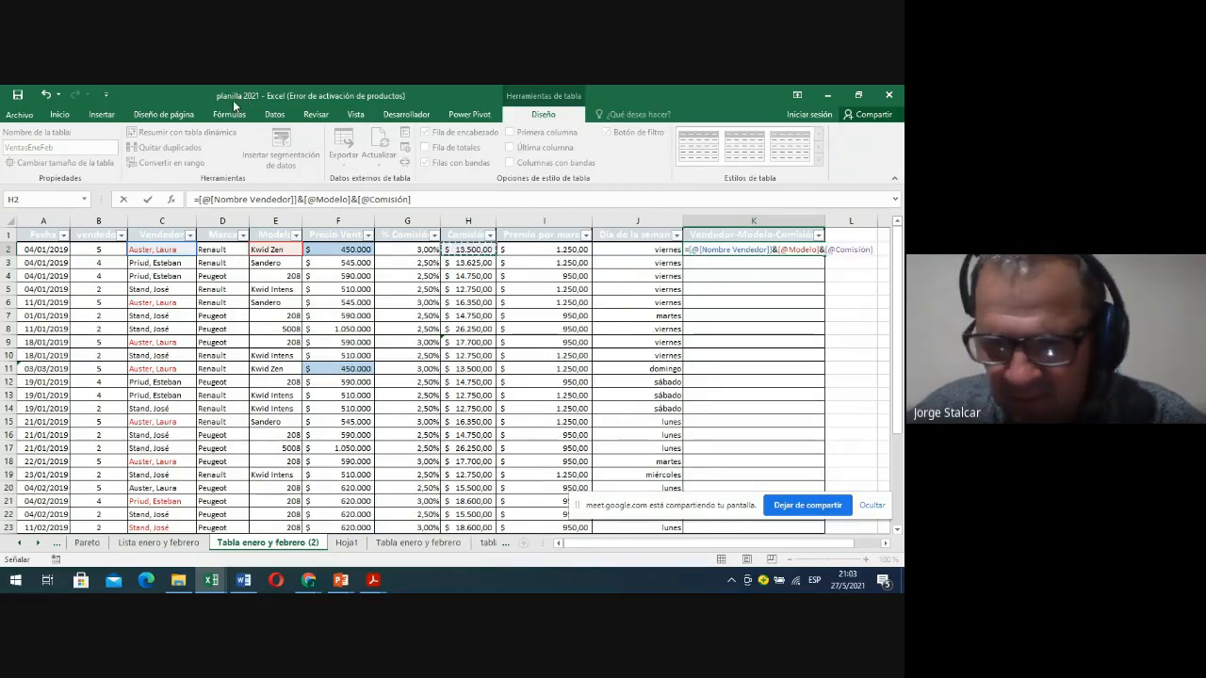
key("Return")
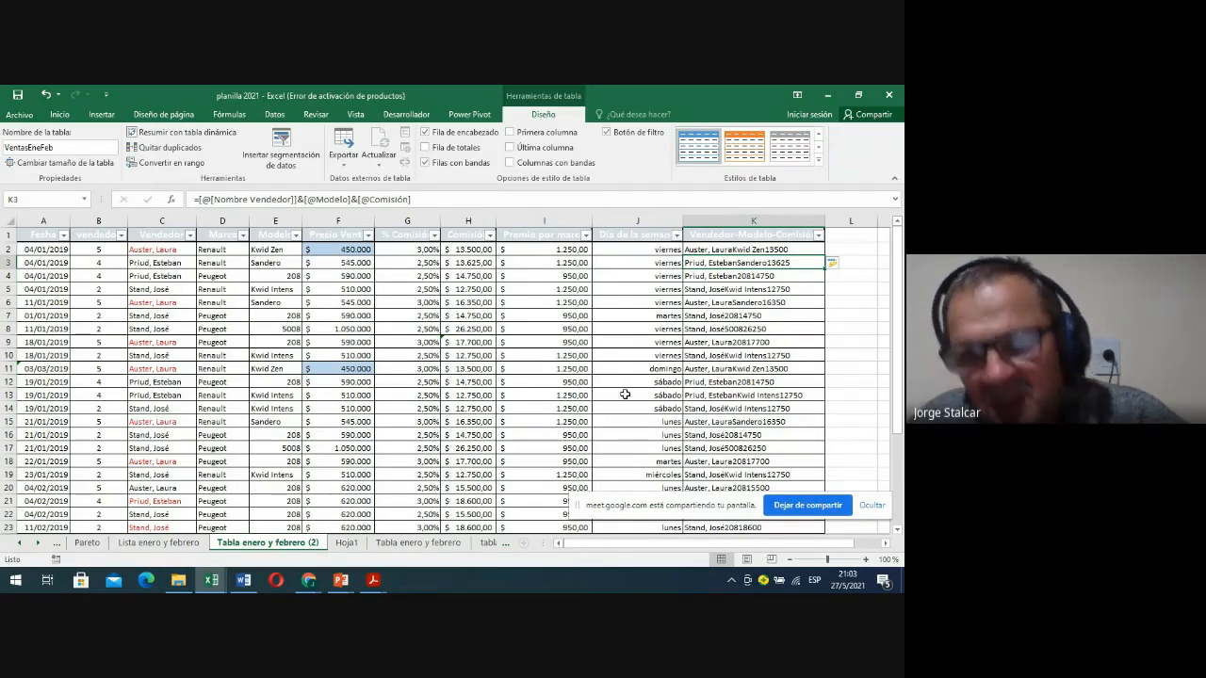
Convert the VentasEneFeb table back into a normal range
left_click(409, 367)
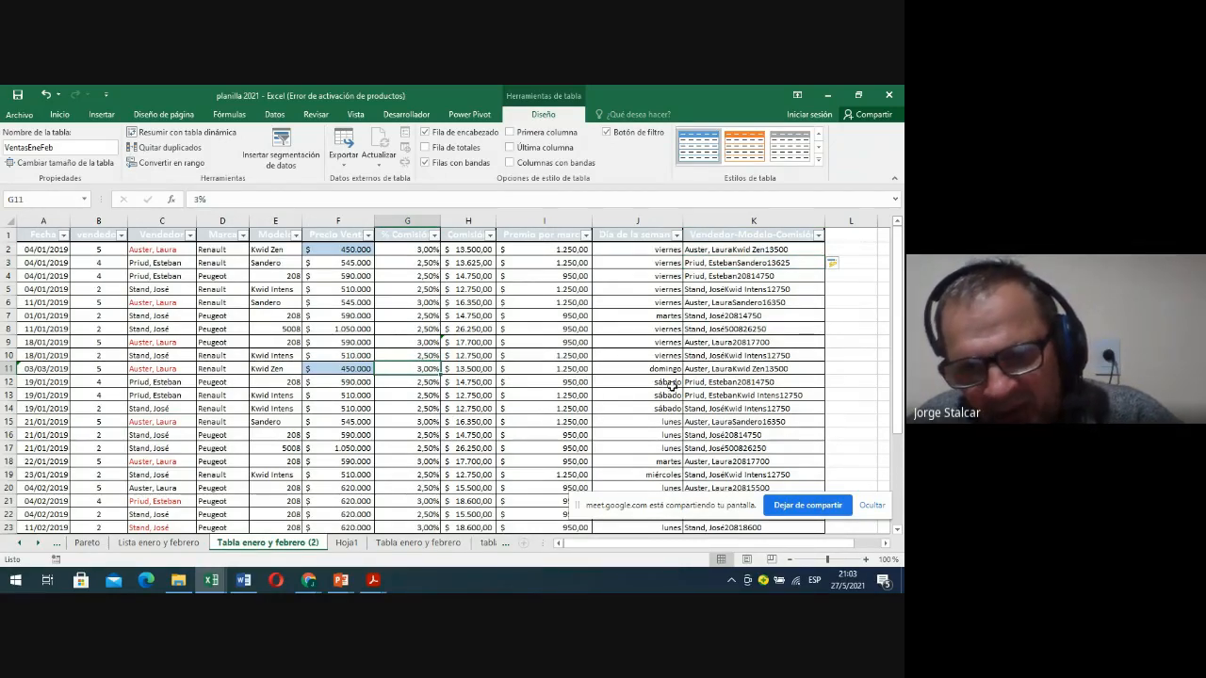
left_click(166, 164)
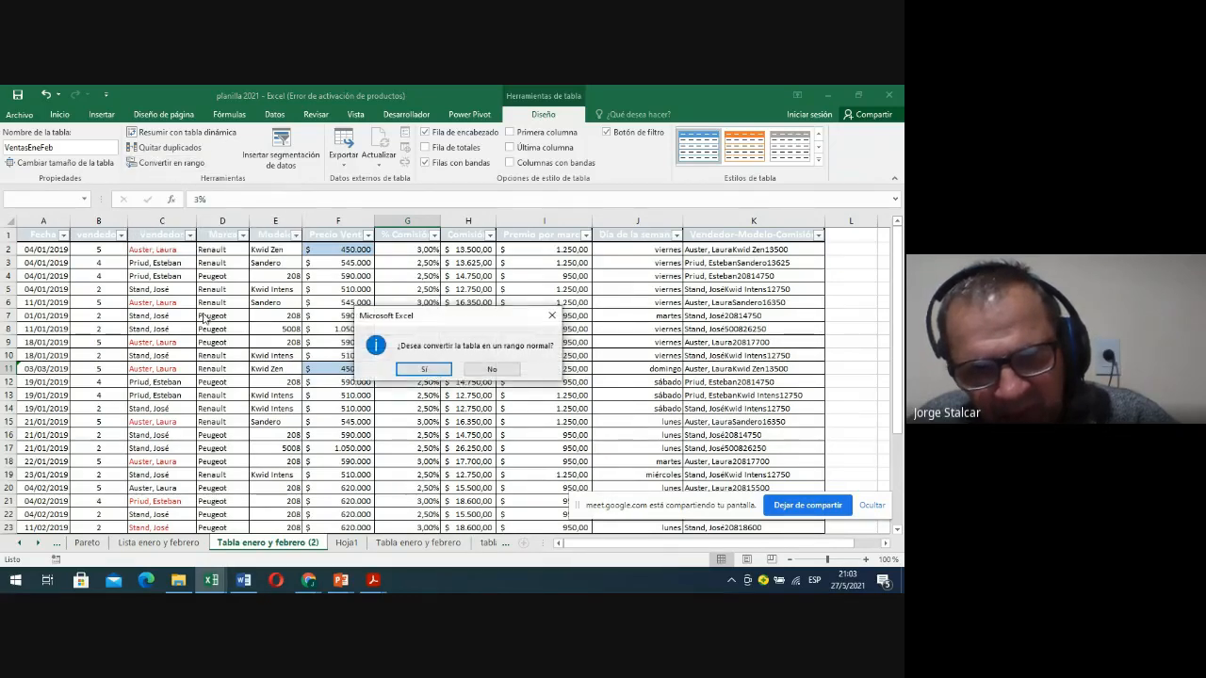
left_click(421, 370)
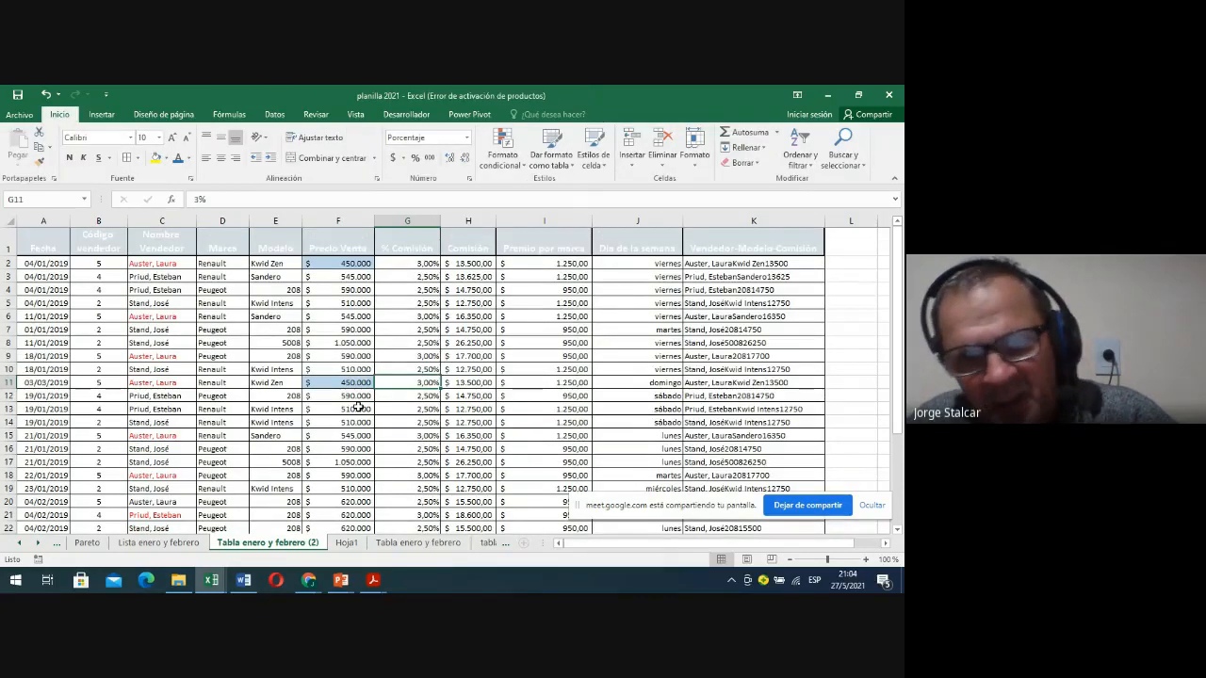
Examine the cell contents of the converted range, especially the formulas in the Comisión and Vendedor-Modelo-Comisión columns
left_click(544, 344)
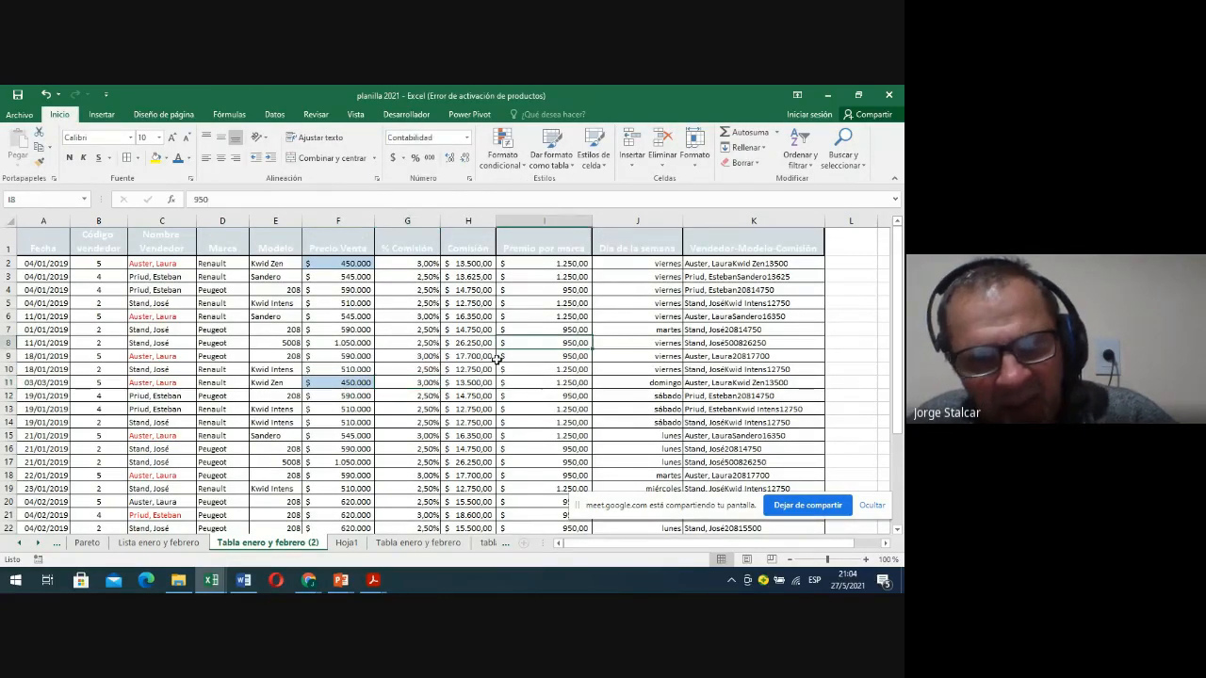
left_click(479, 331)
left_click(404, 334)
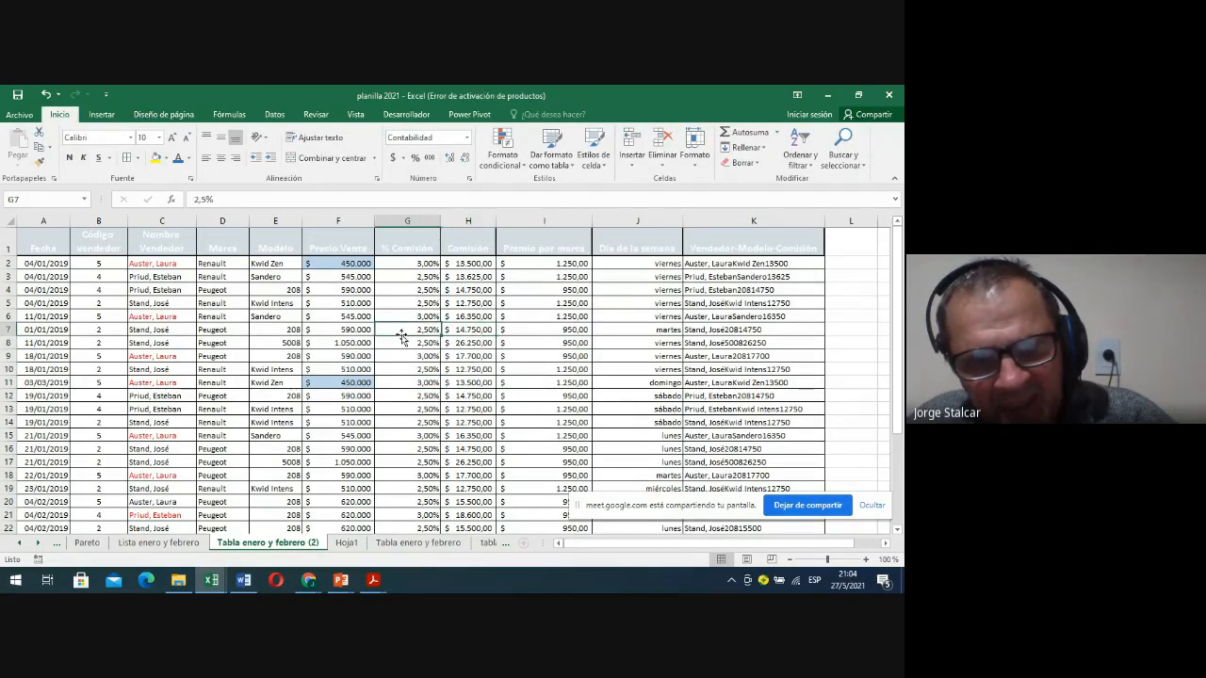
left_click(348, 333)
left_click(421, 316)
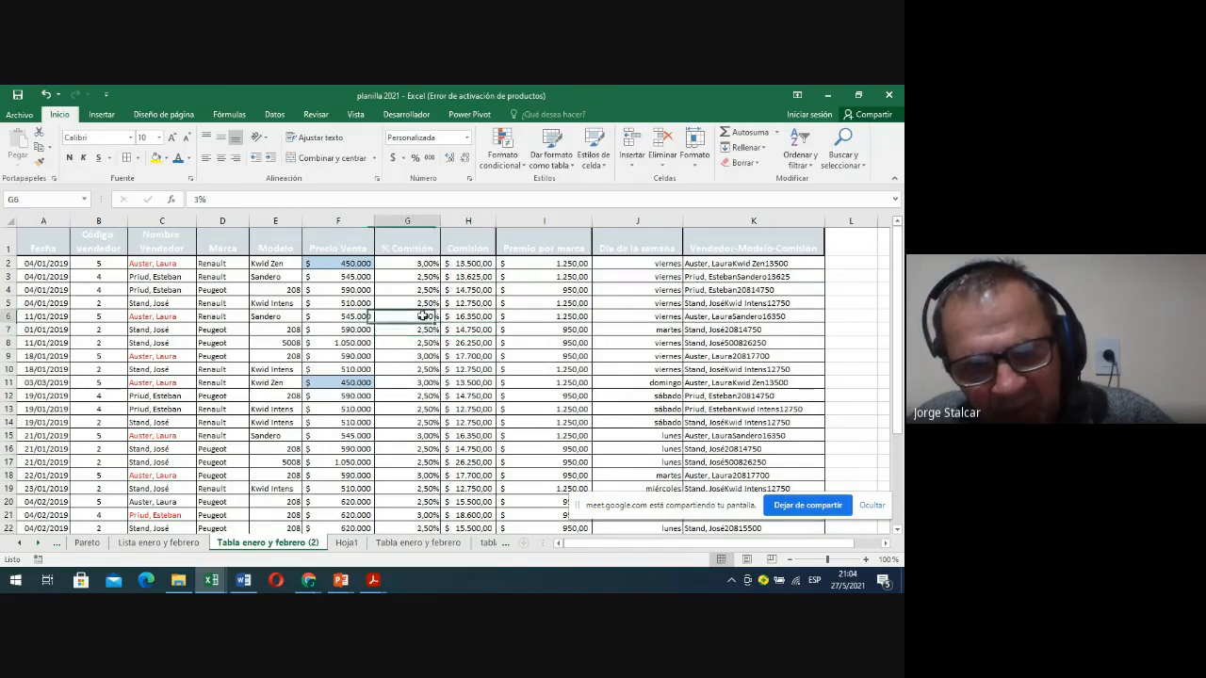
left_click(325, 312)
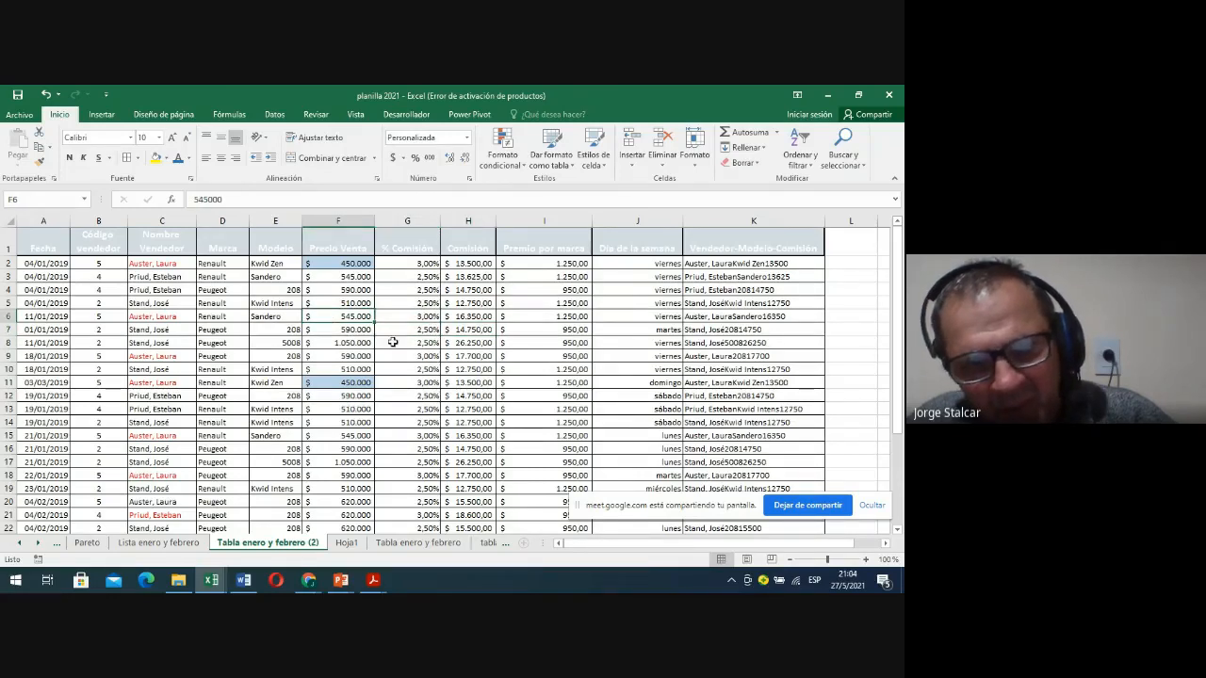
left_click(456, 303)
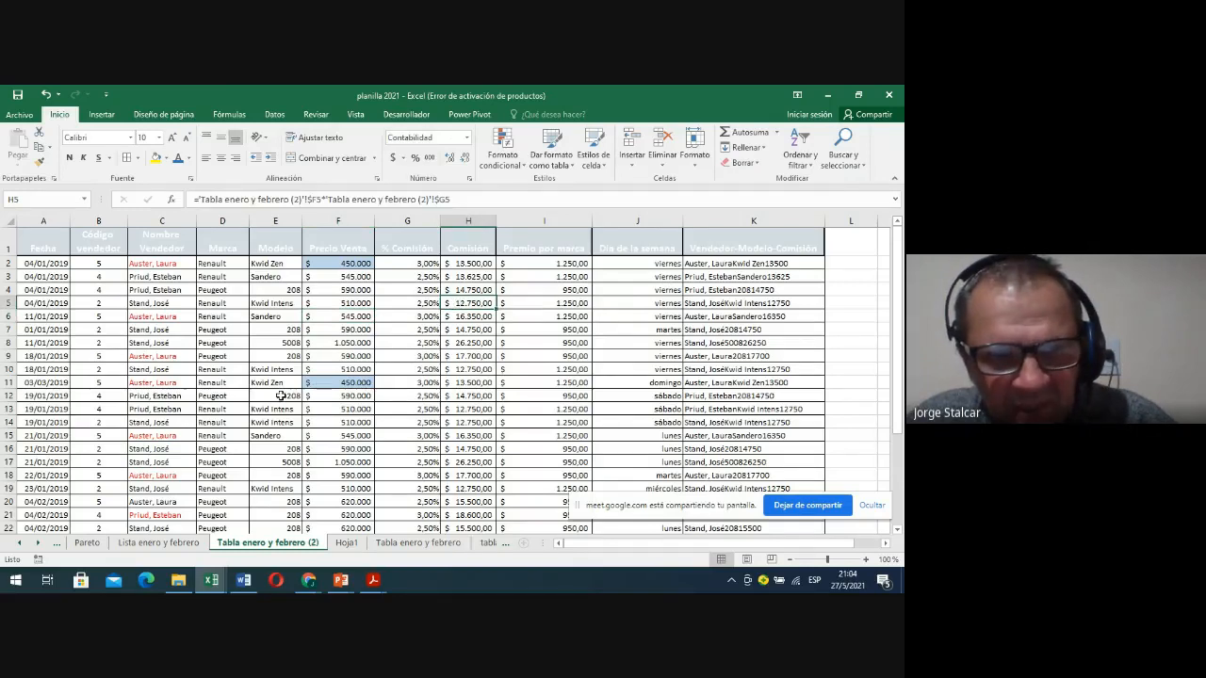
left_click(471, 265)
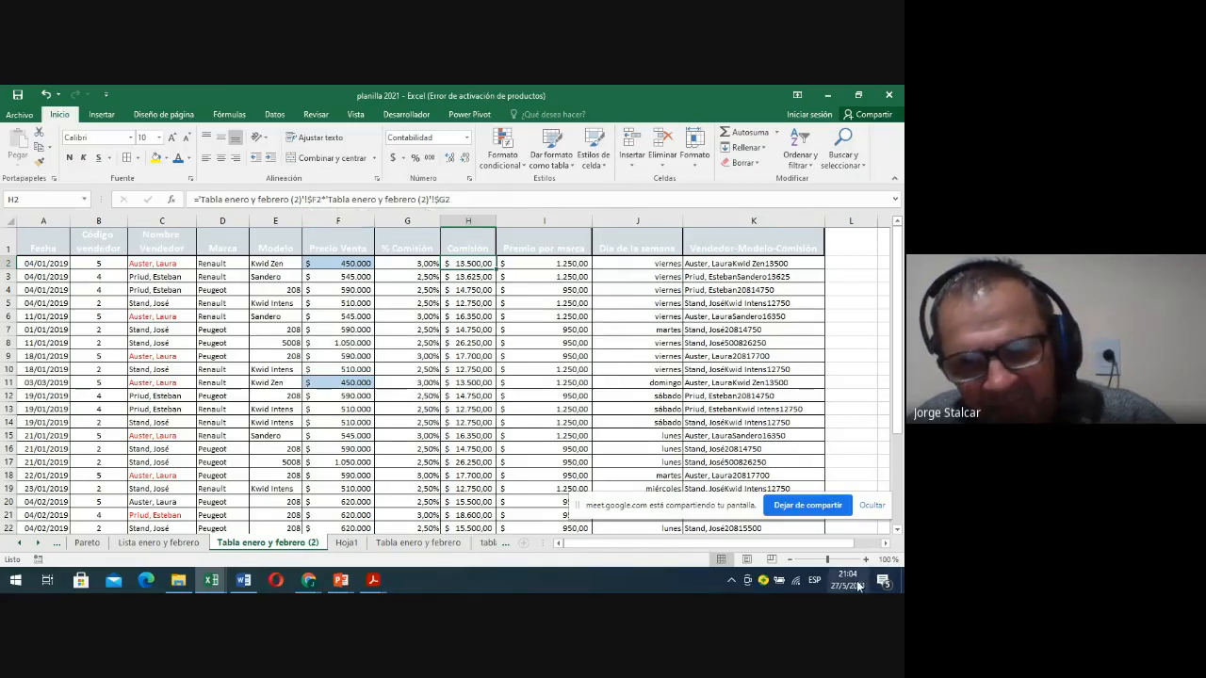
left_click(747, 264)
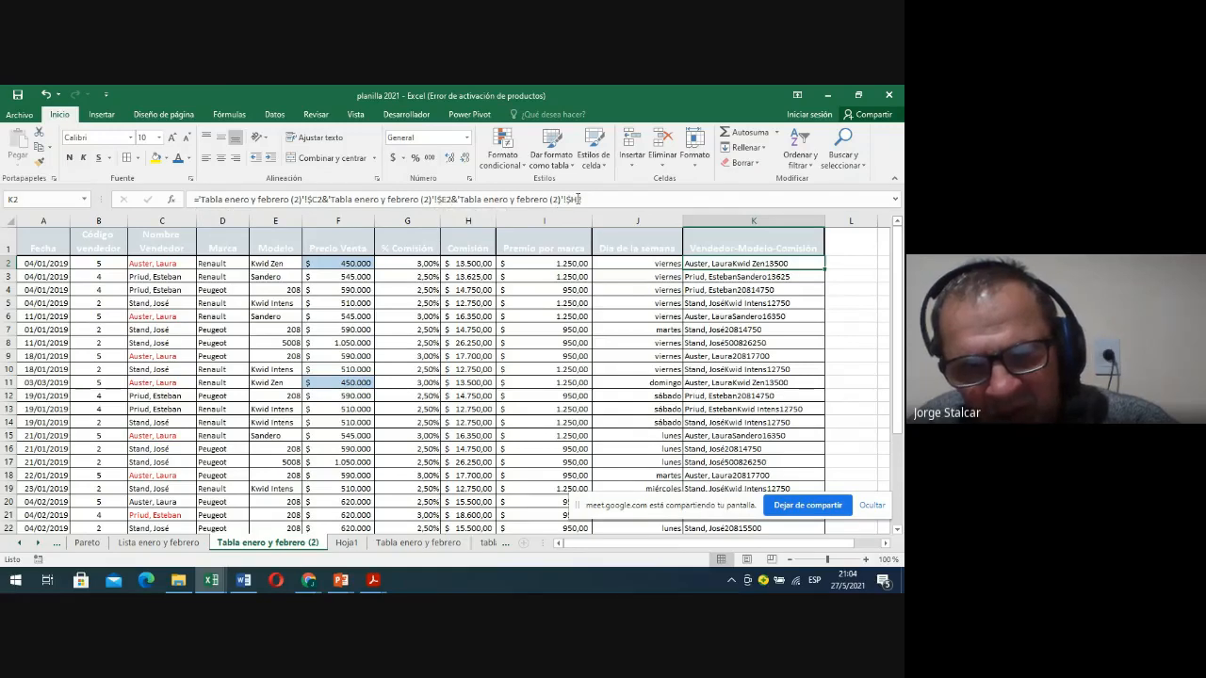
left_click(509, 358)
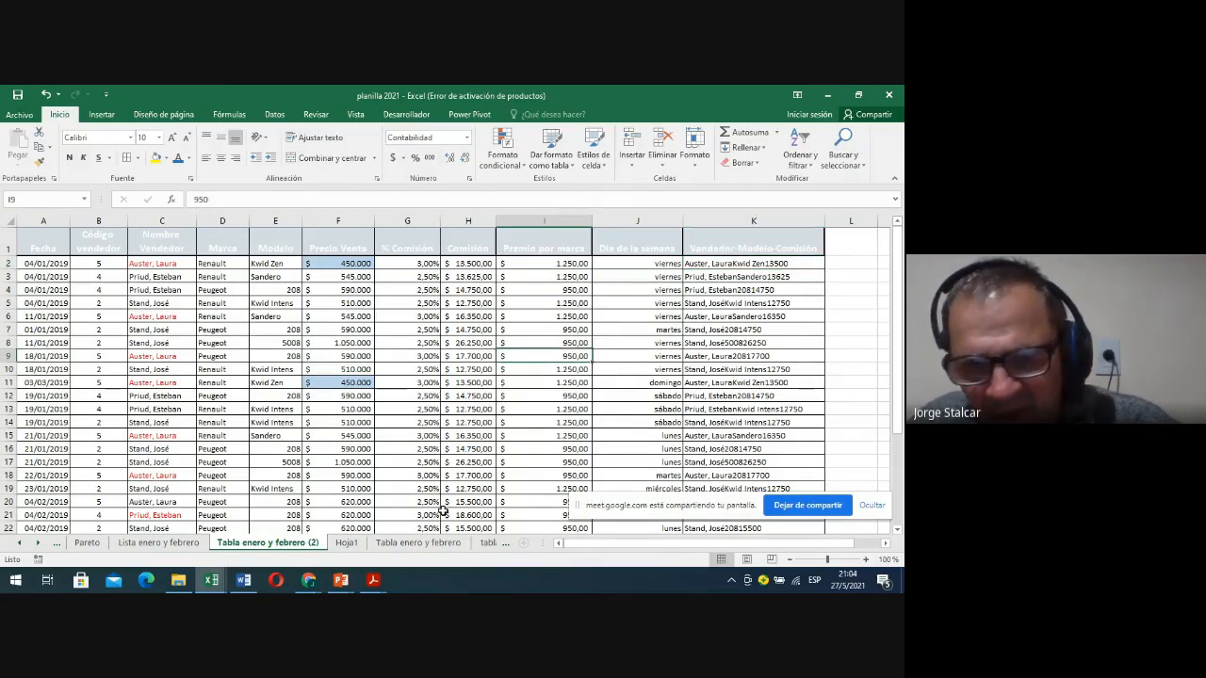
Format the sales range as a table with headers again, using a black and grey style from the Medio group
left_click(292, 357)
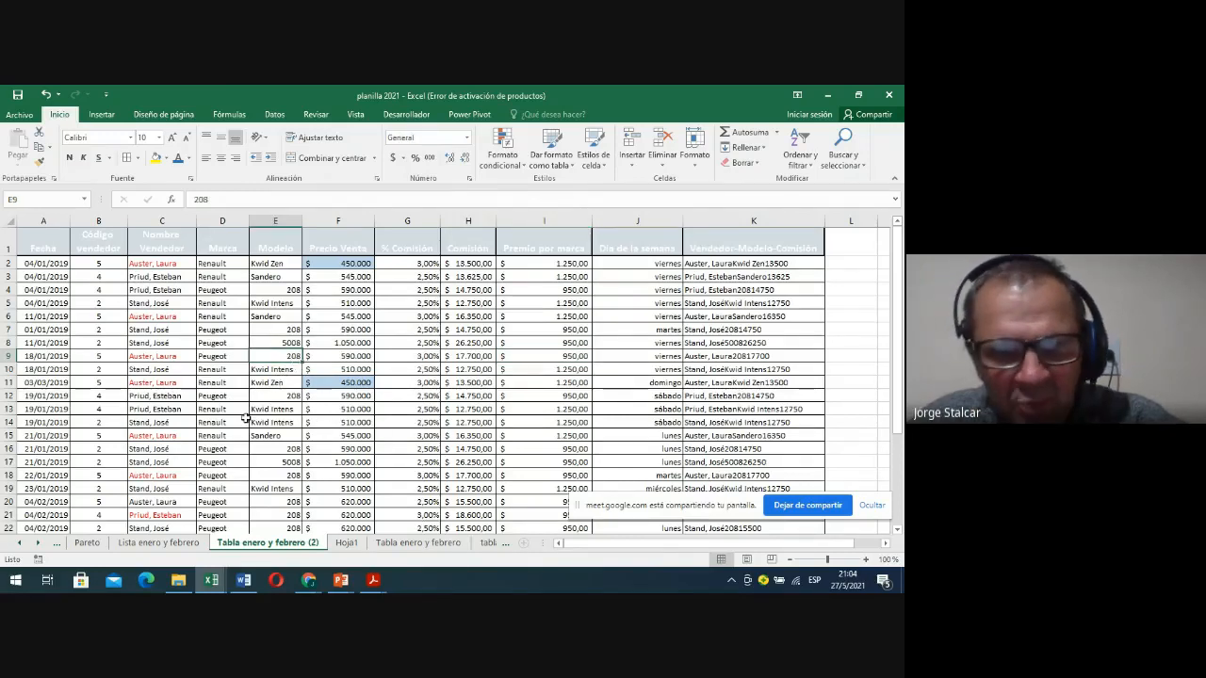
left_click(560, 164)
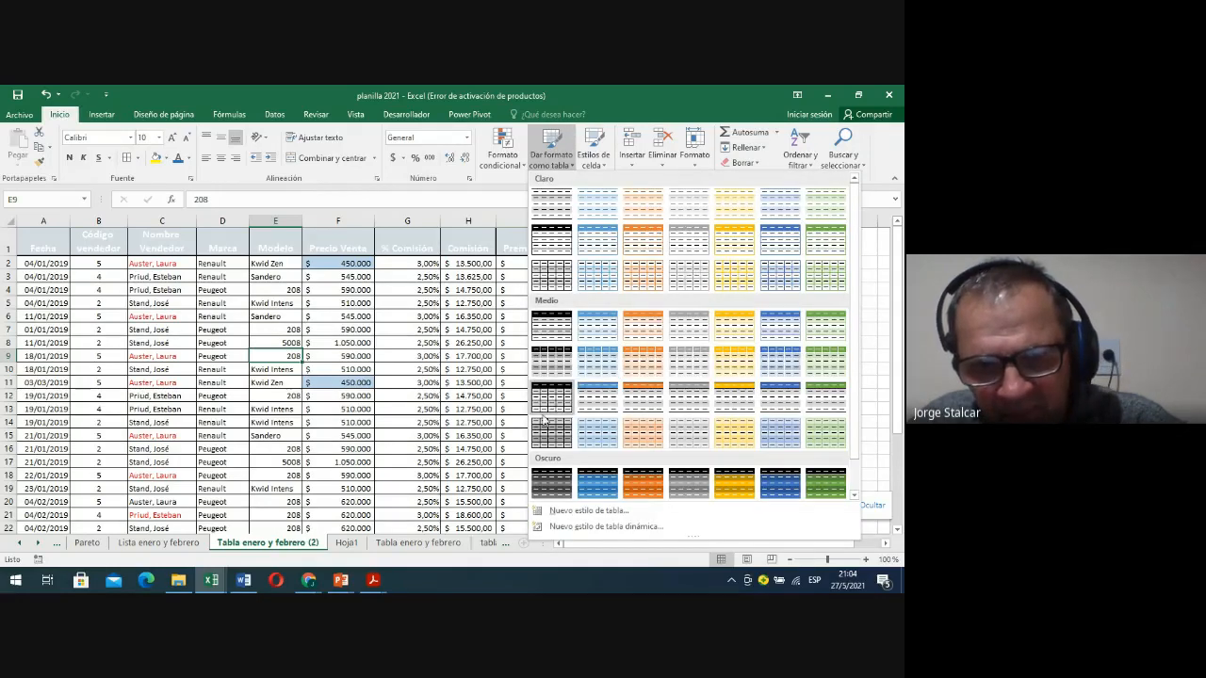
left_click(543, 421)
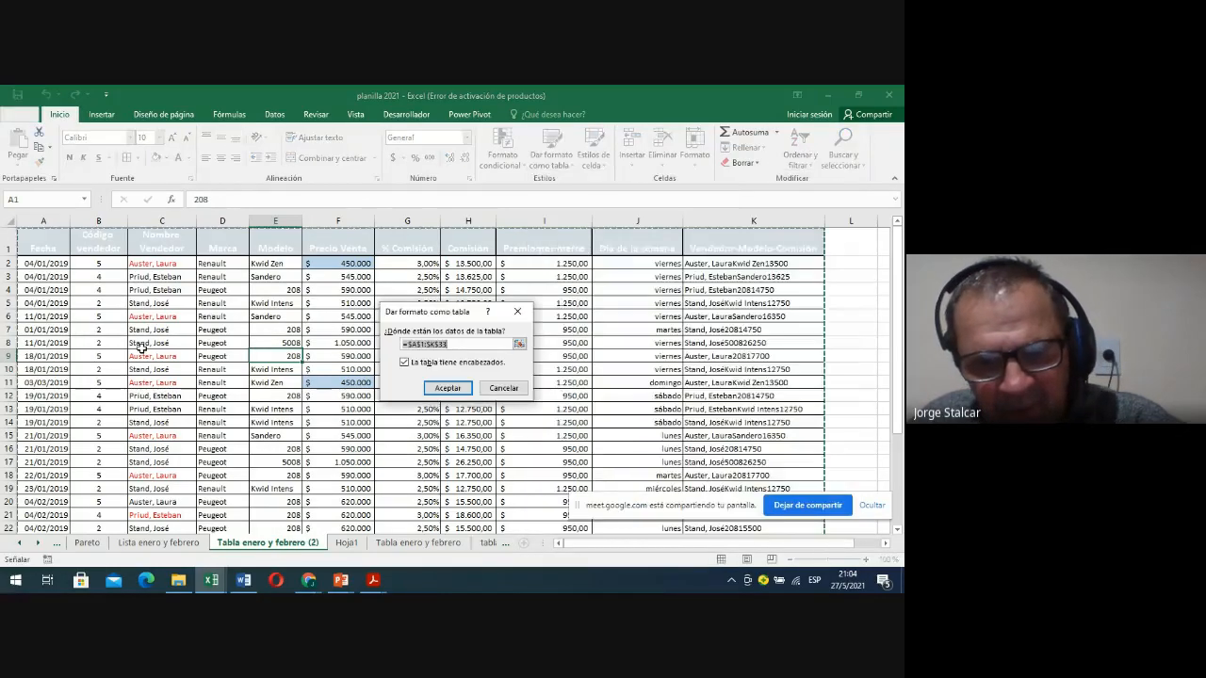
left_click(446, 387)
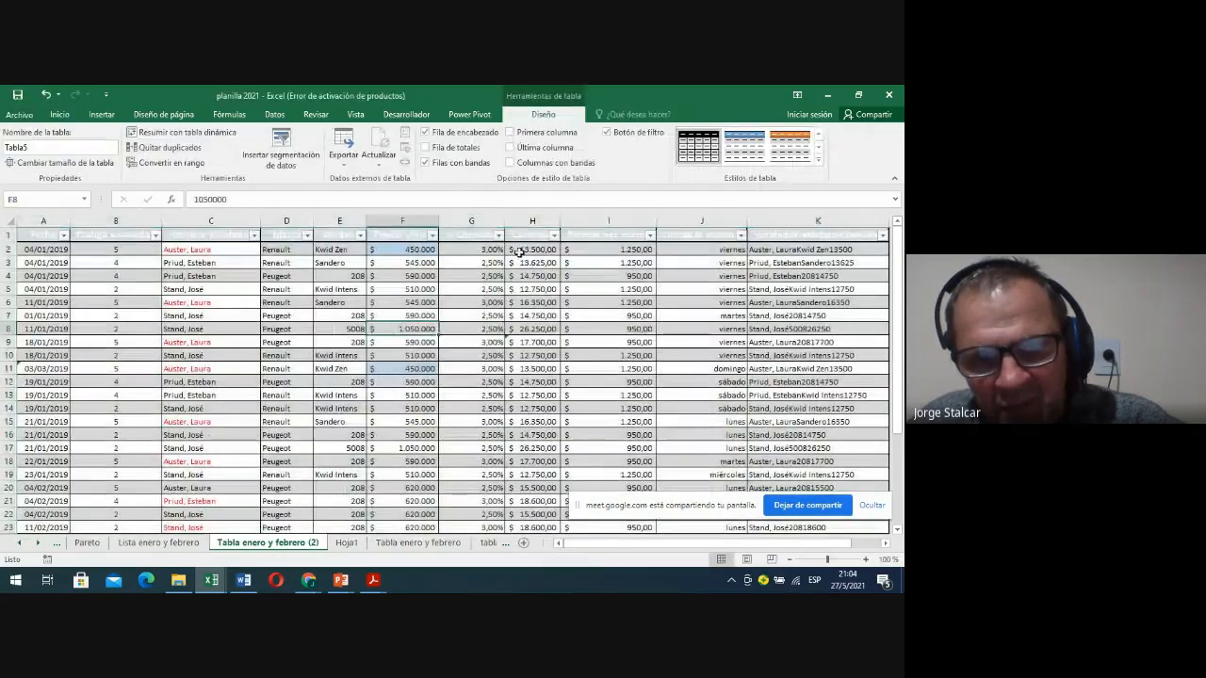
Compare the Comisión and Vendedor-Modelo-Comisión formulas in the new table and view the filter options of the Modelo column
left_click(520, 249)
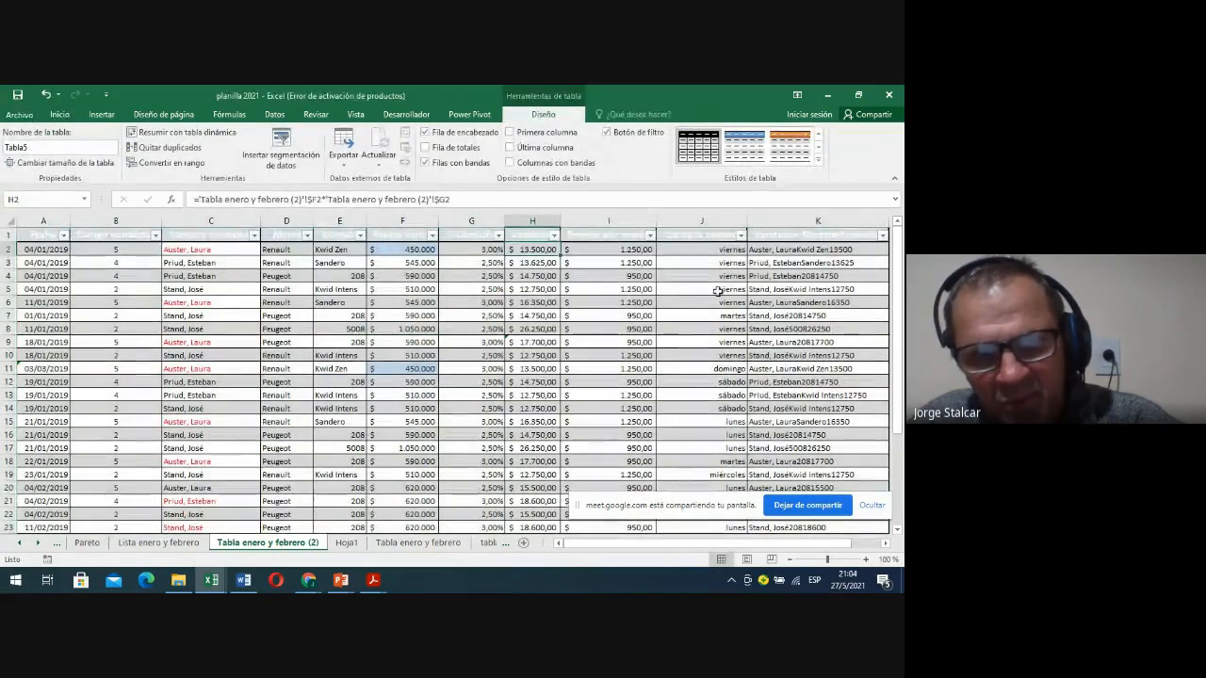
left_click(763, 250)
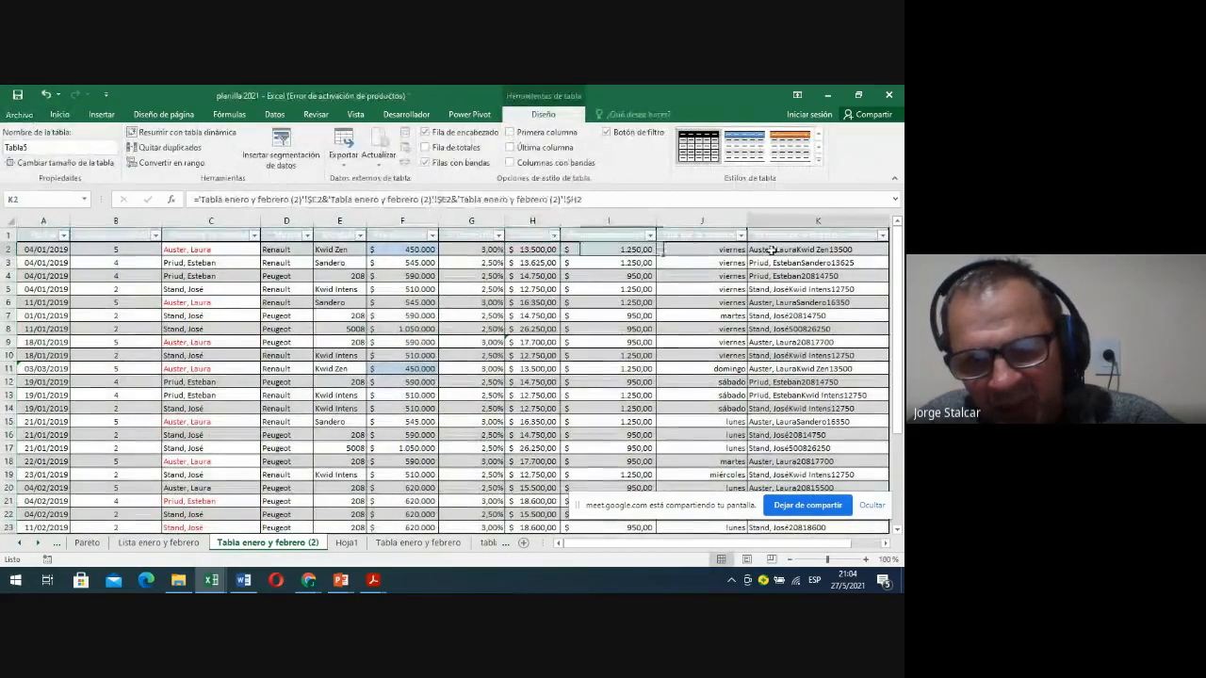
left_click(526, 250)
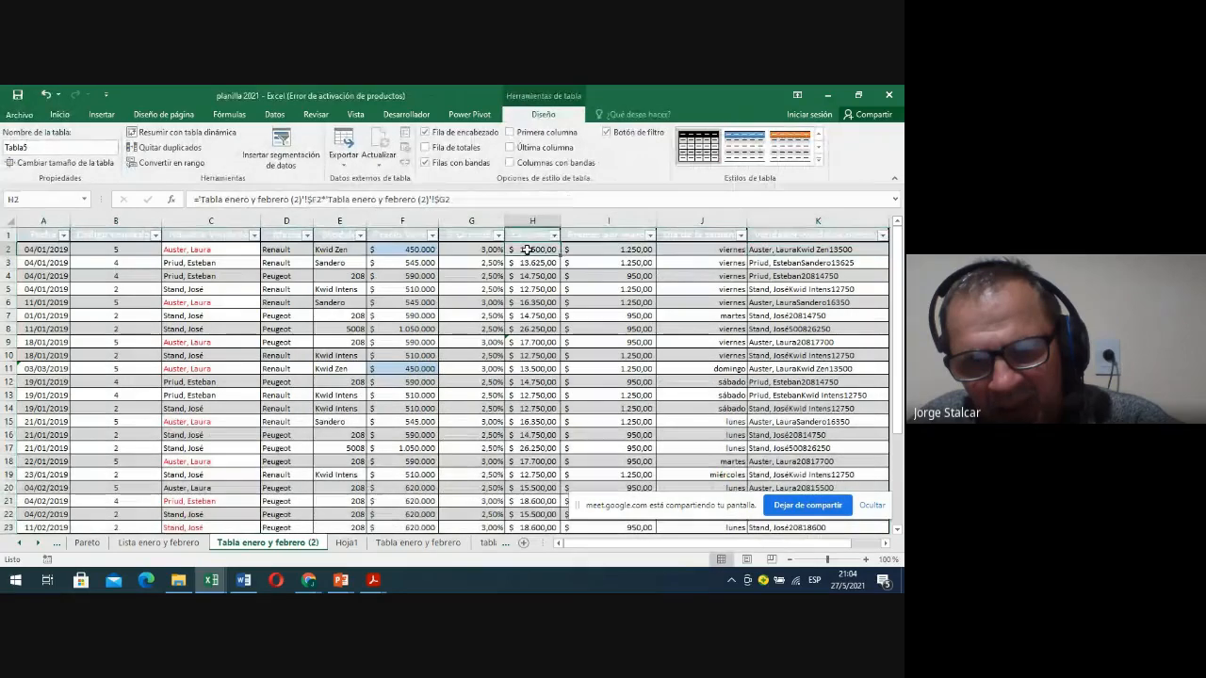
left_click(778, 246)
left_click(523, 249)
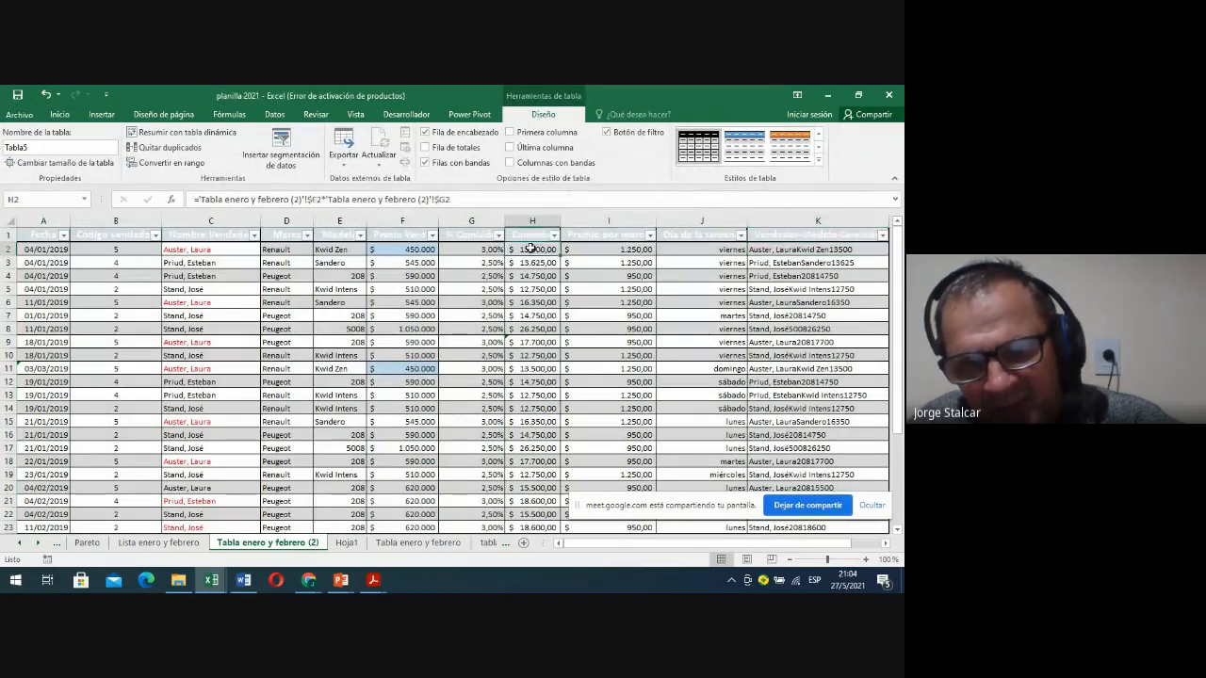
left_click(758, 248)
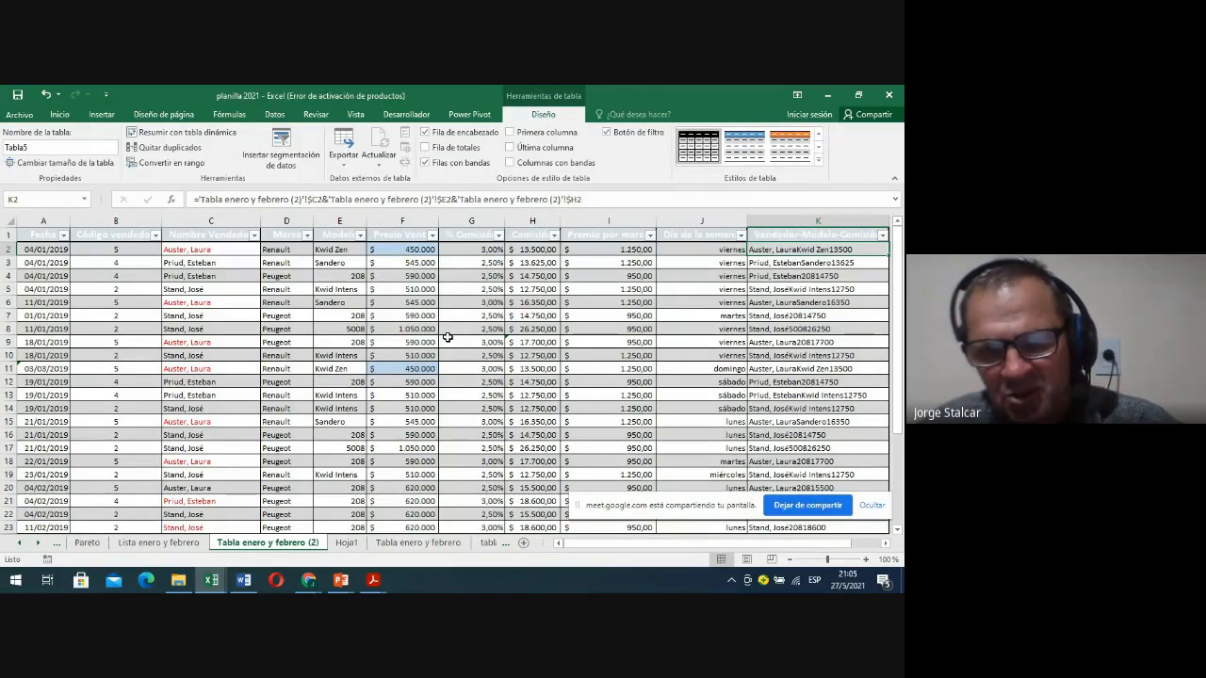
left_click(538, 288)
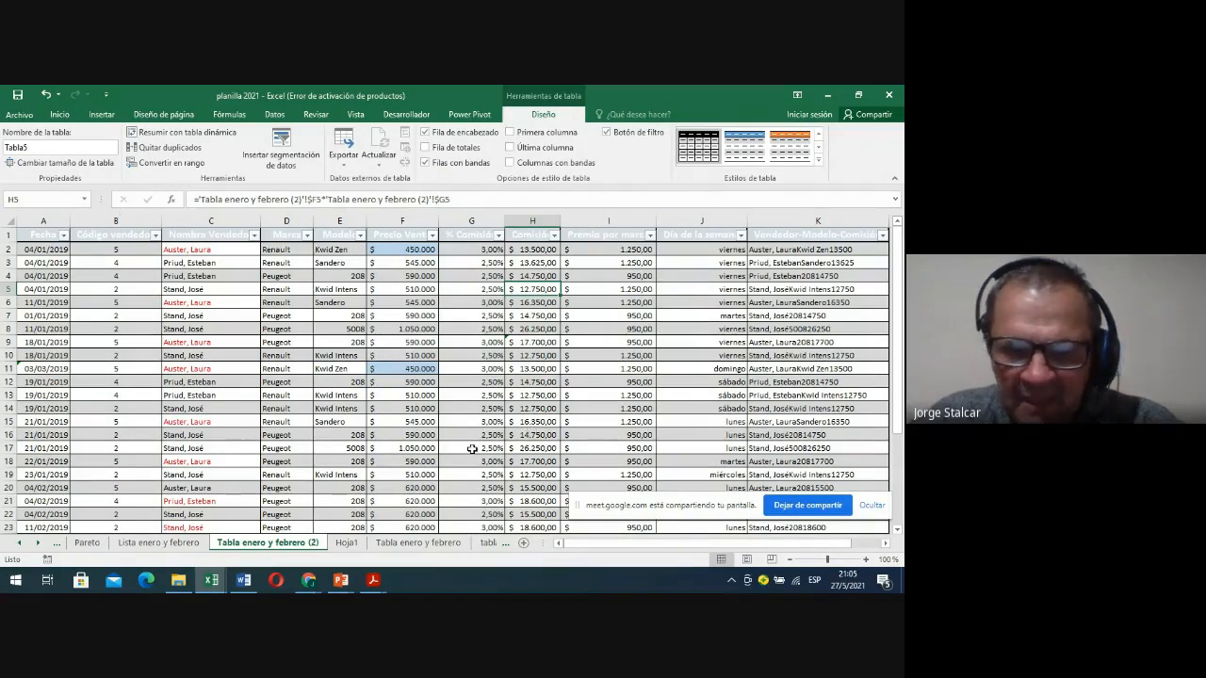
left_click(361, 235)
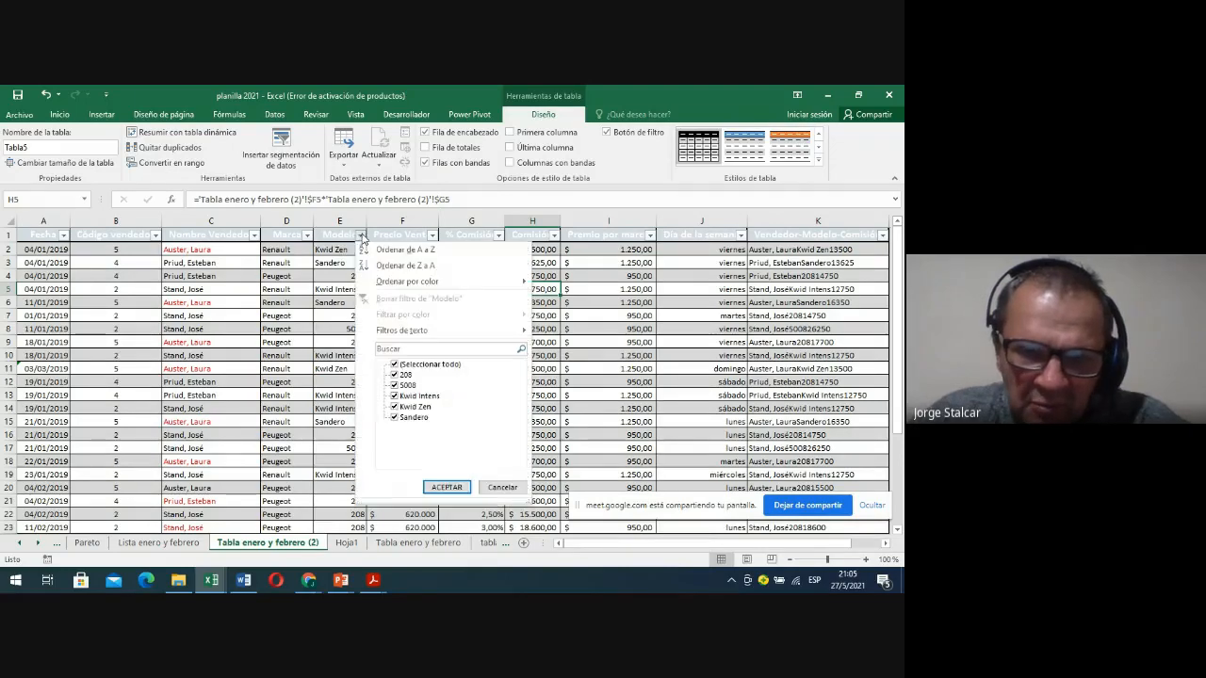
left_click(283, 385)
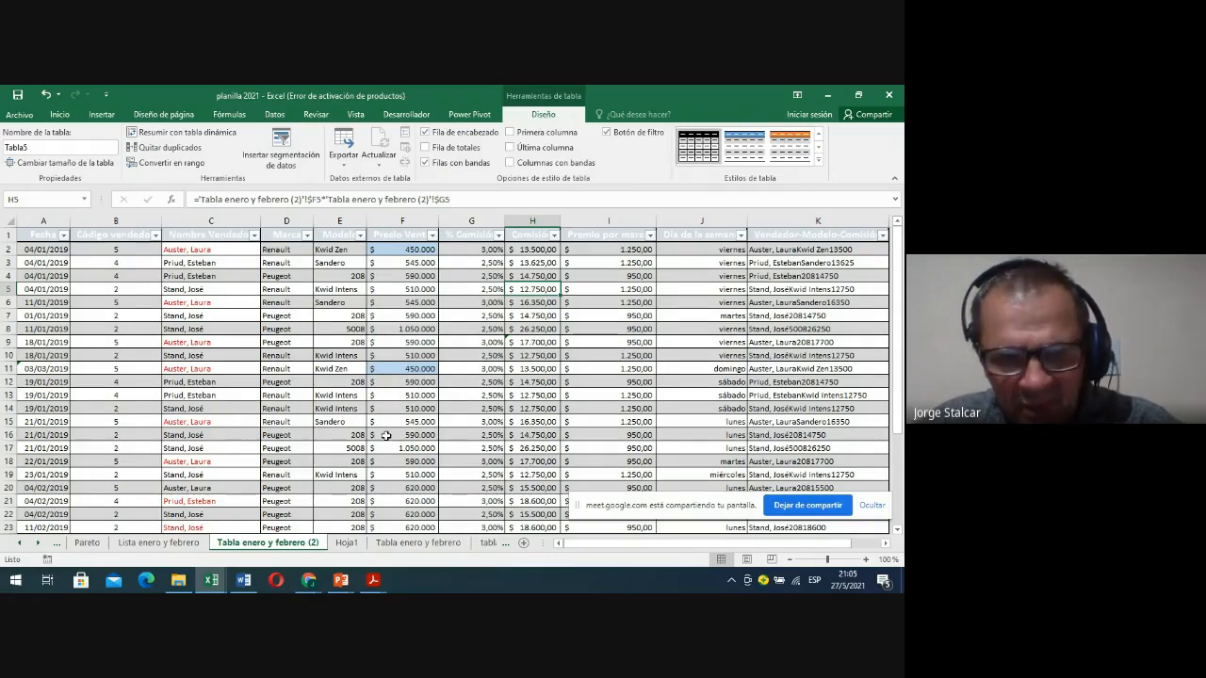
left_click(292, 356)
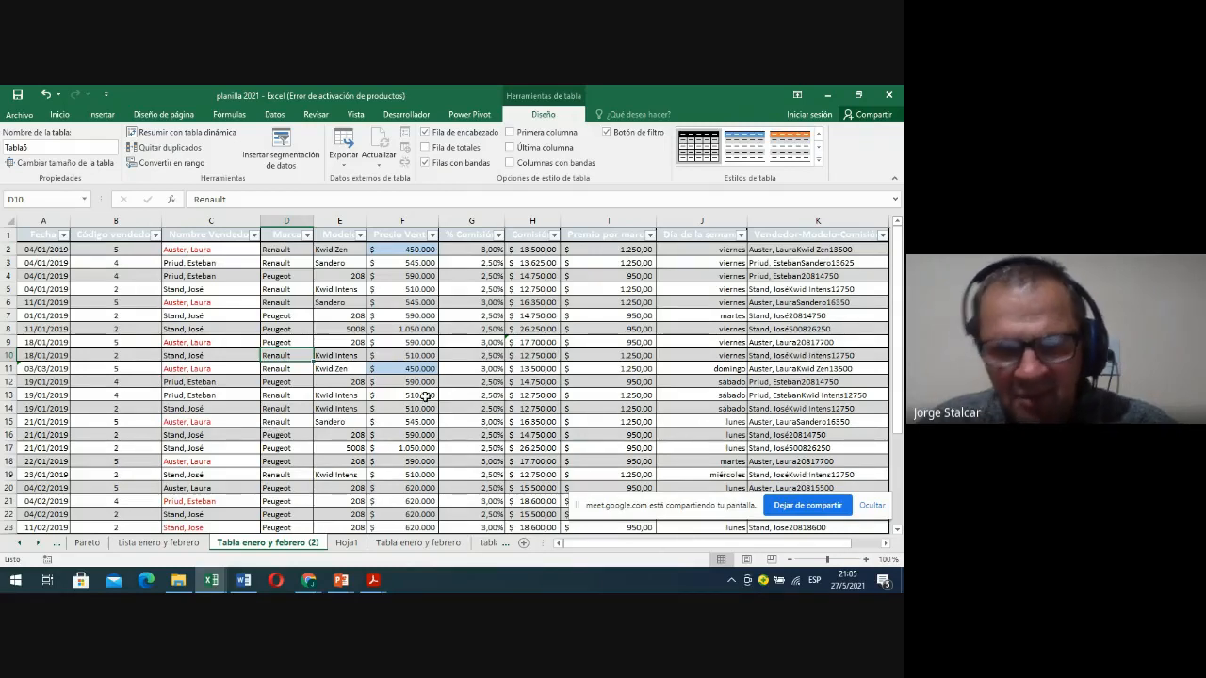
left_click(13, 382)
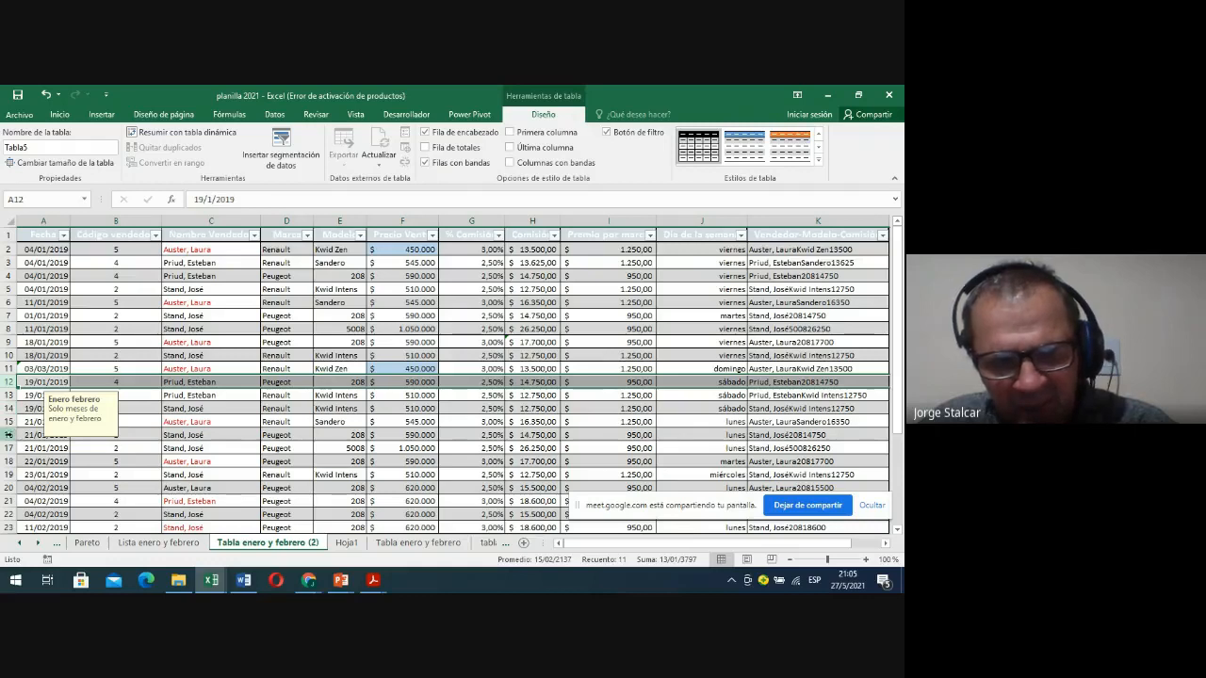
left_click(11, 436)
left_click(9, 475)
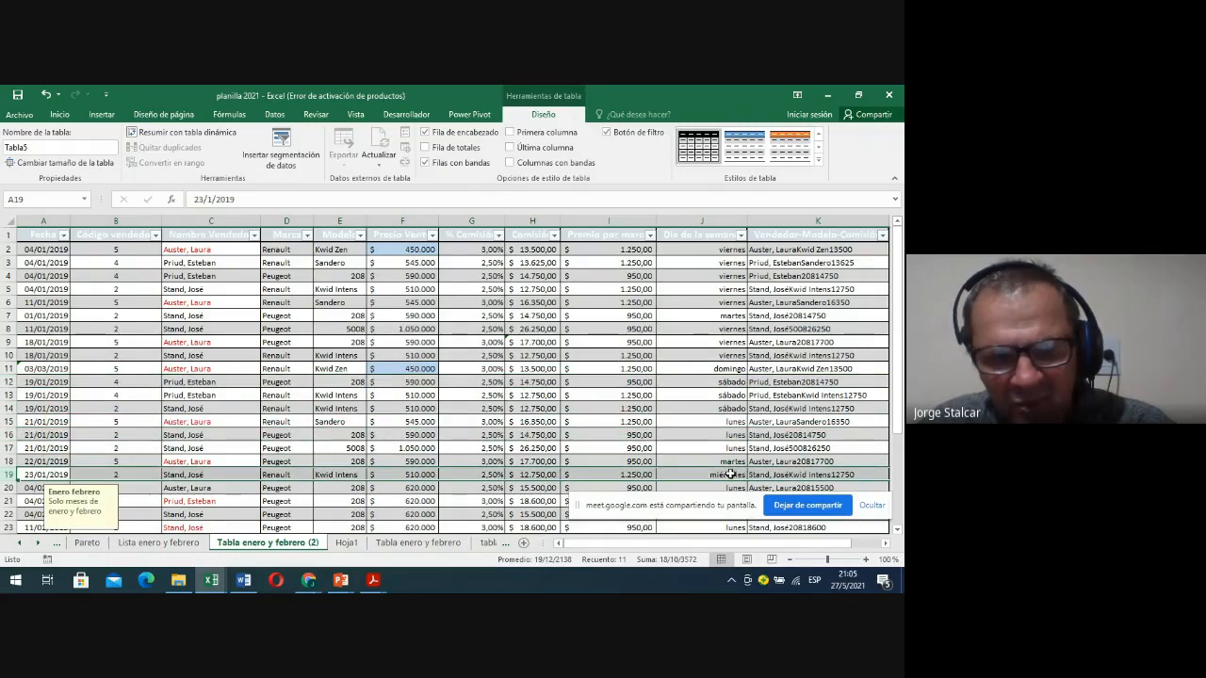
left_click(471, 395)
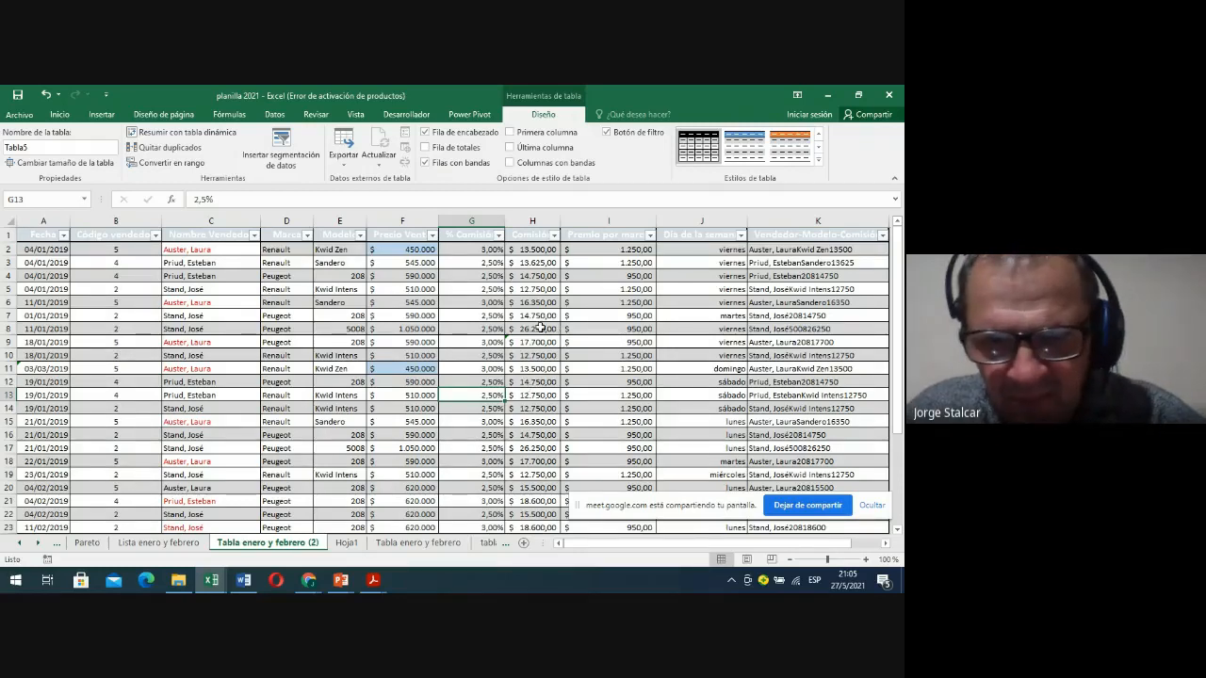
left_click(344, 316)
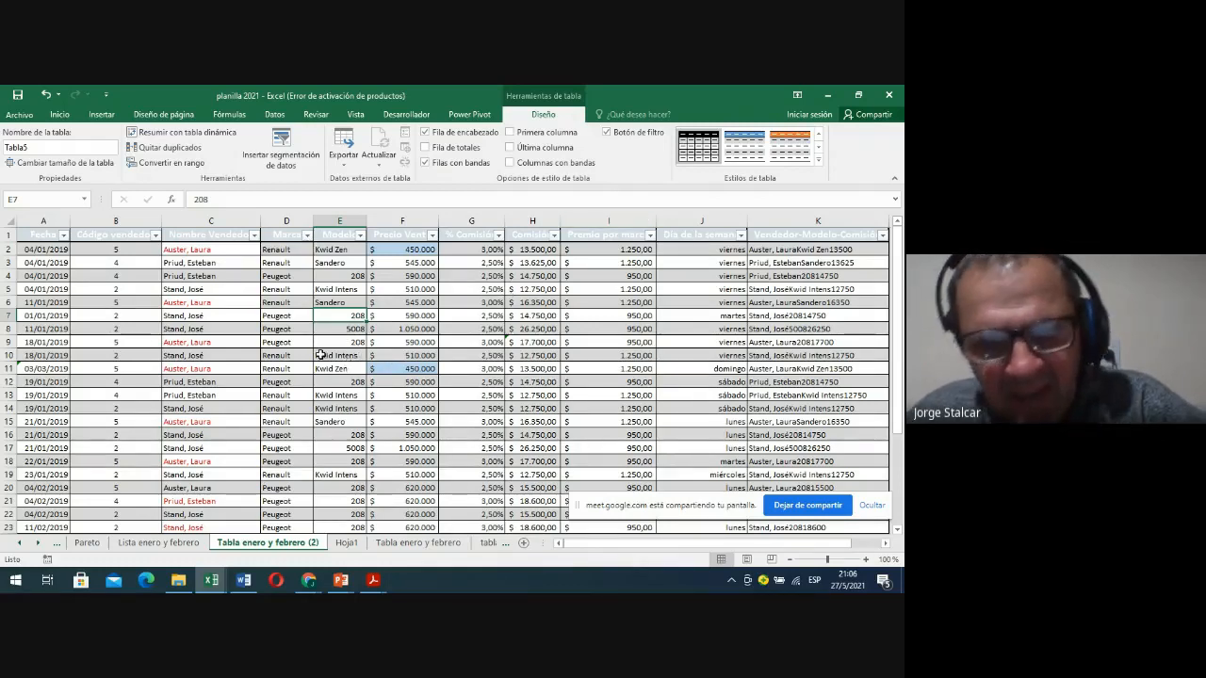
left_click(186, 315)
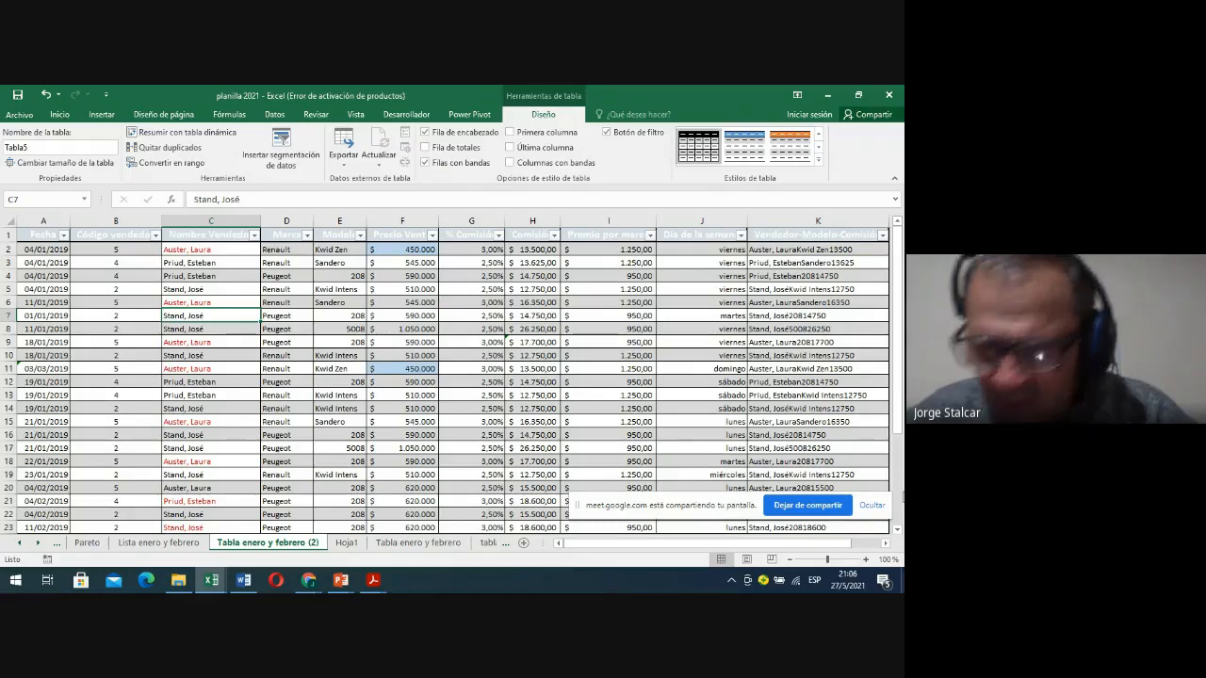
Stop sharing the screen in the Google Meet call
left_click(804, 506)
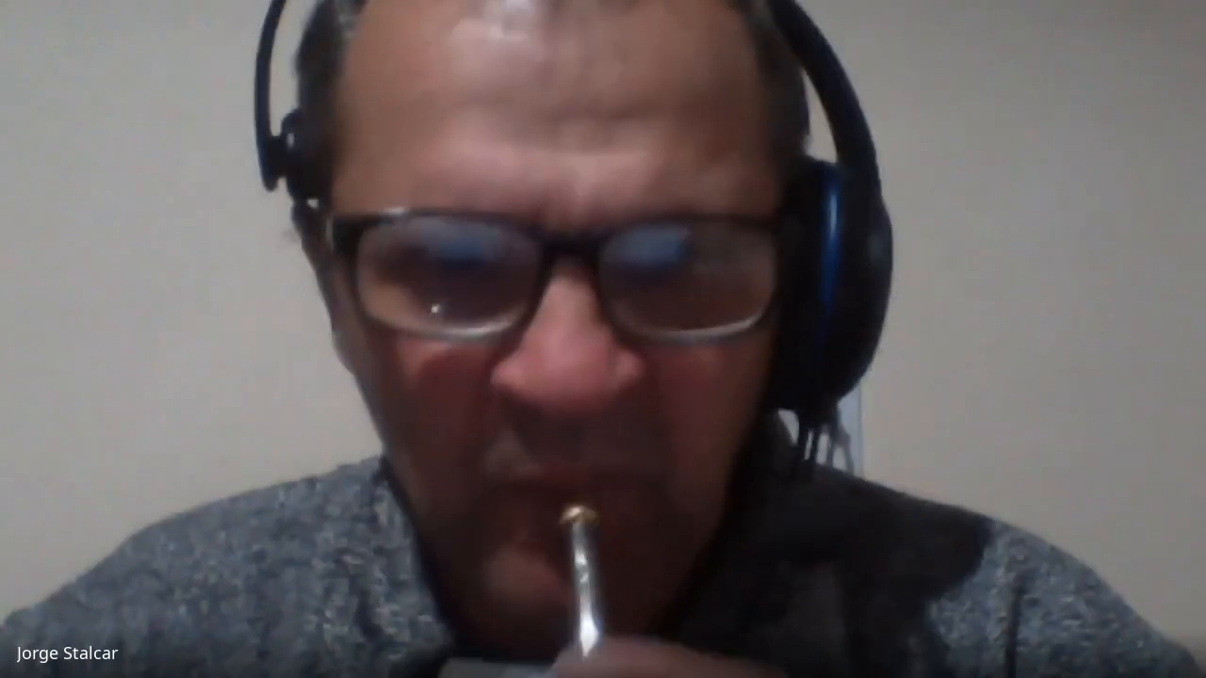